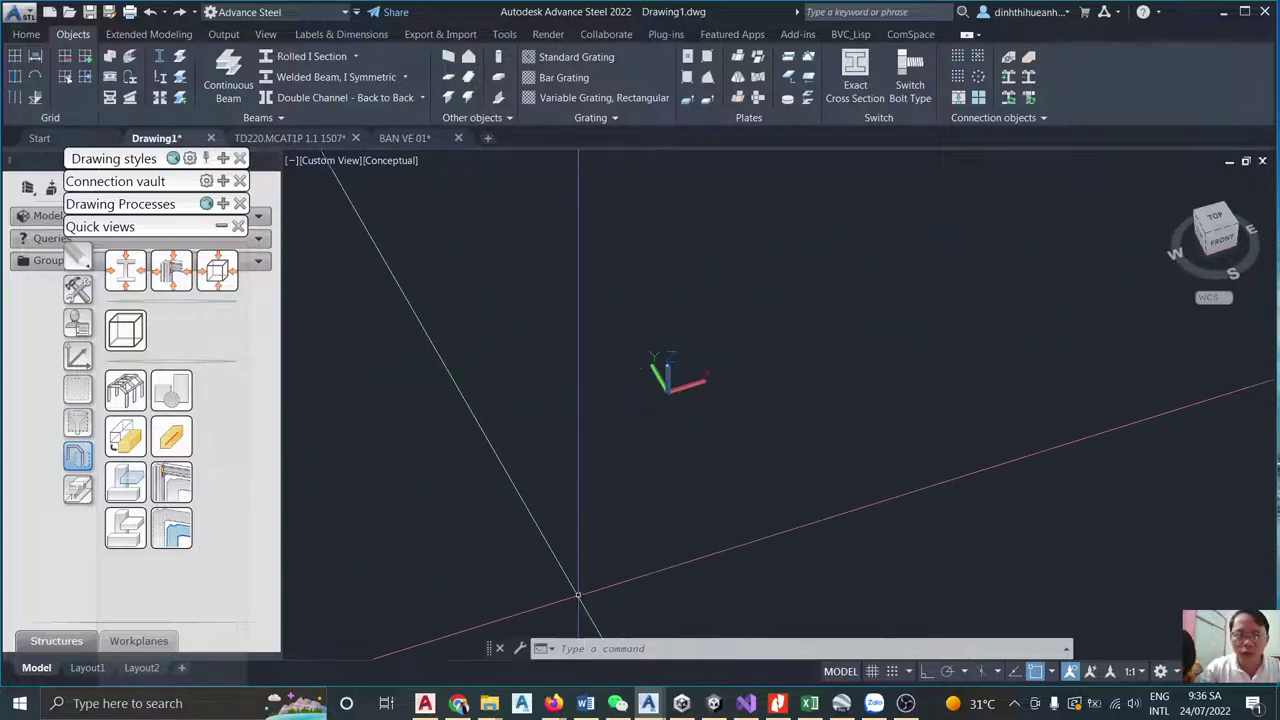
Switch to the Word document and go over the Advance Steel basic tools heading and its five numbered topics.
left_click(585, 703)
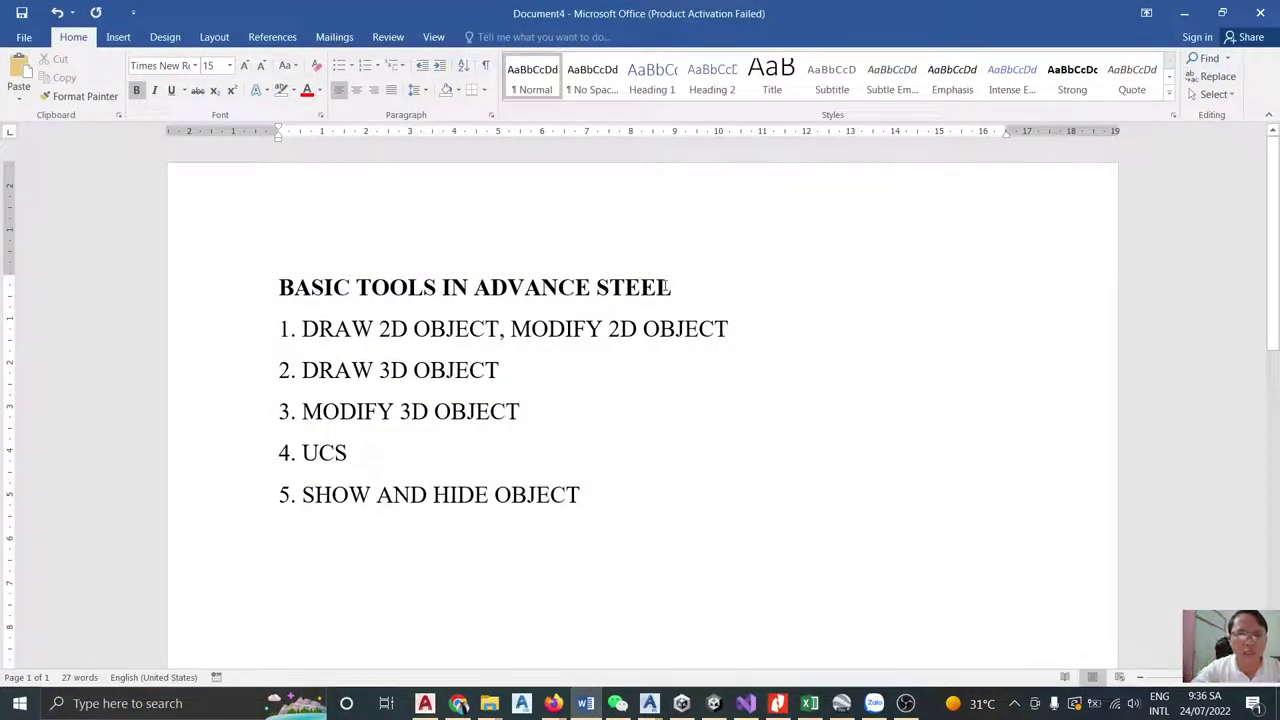
mouse_move(672, 287)
left_mouse_down()
mouse_move(280, 288)
mouse_move(680, 288)
left_mouse_up()
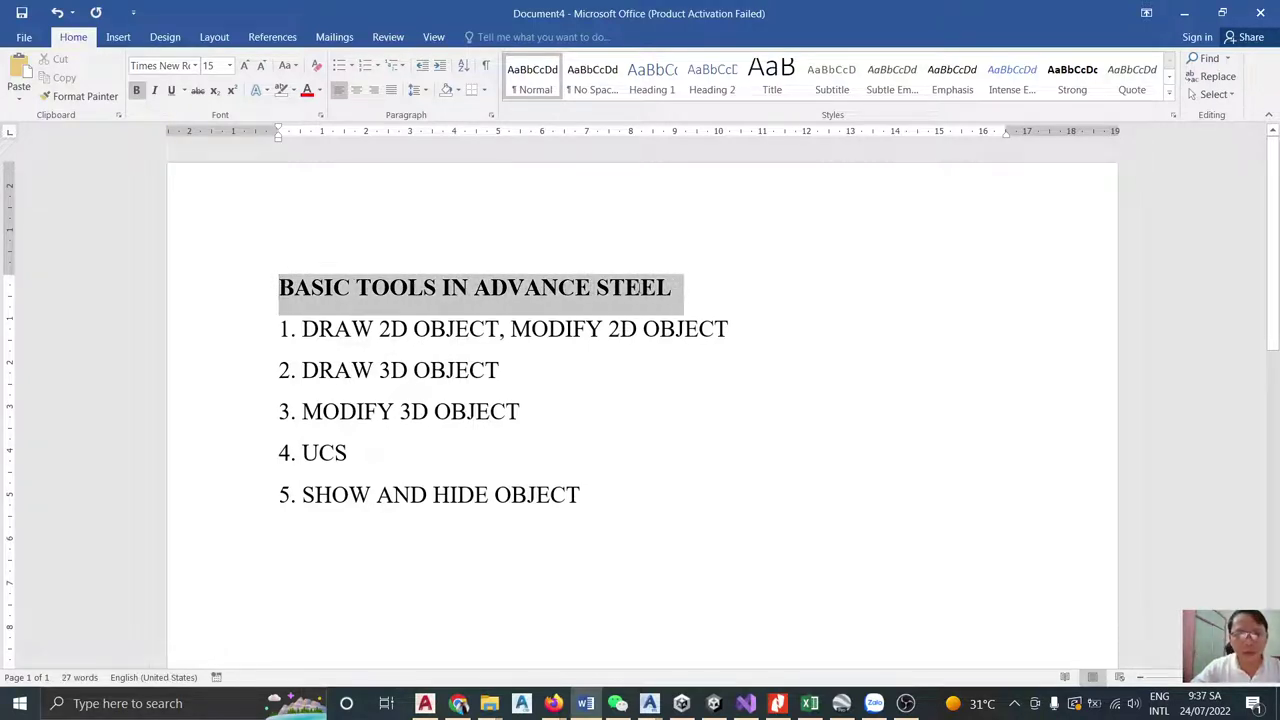
left_click(334, 299)
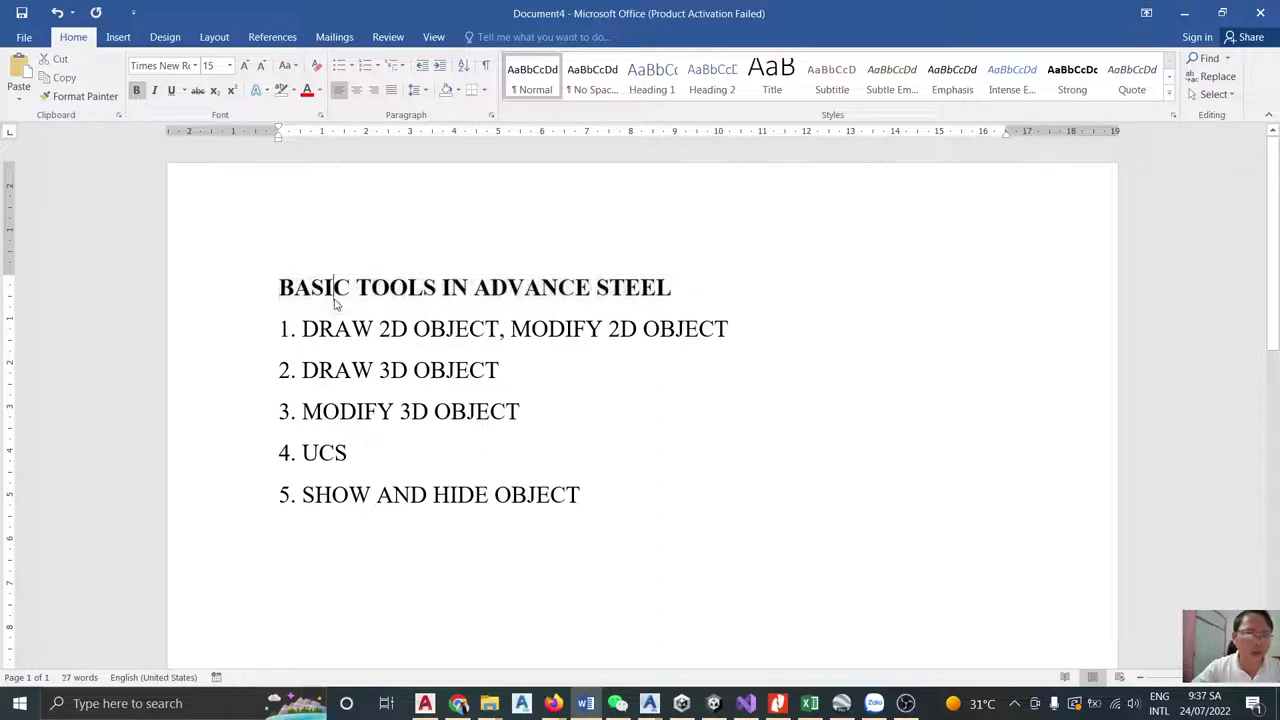
left_click_drag(590, 503, 295, 335)
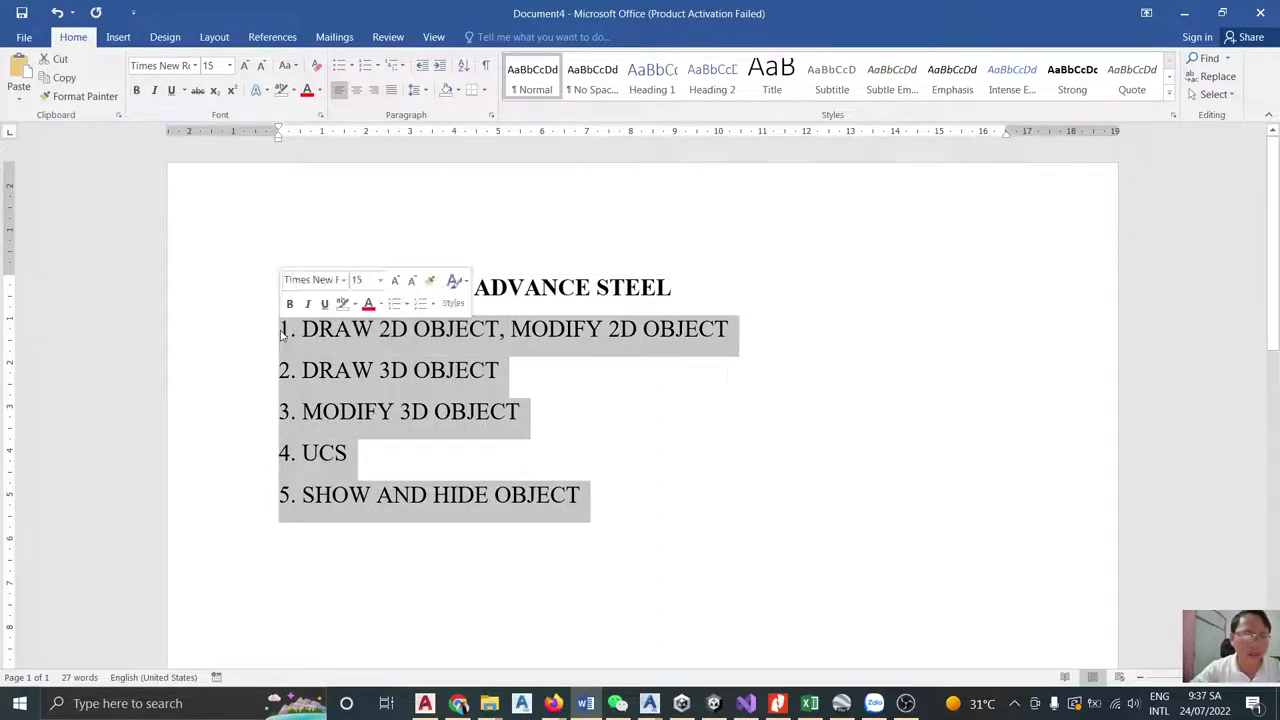
left_click(282, 330)
left_click_drag(282, 330, 603, 494)
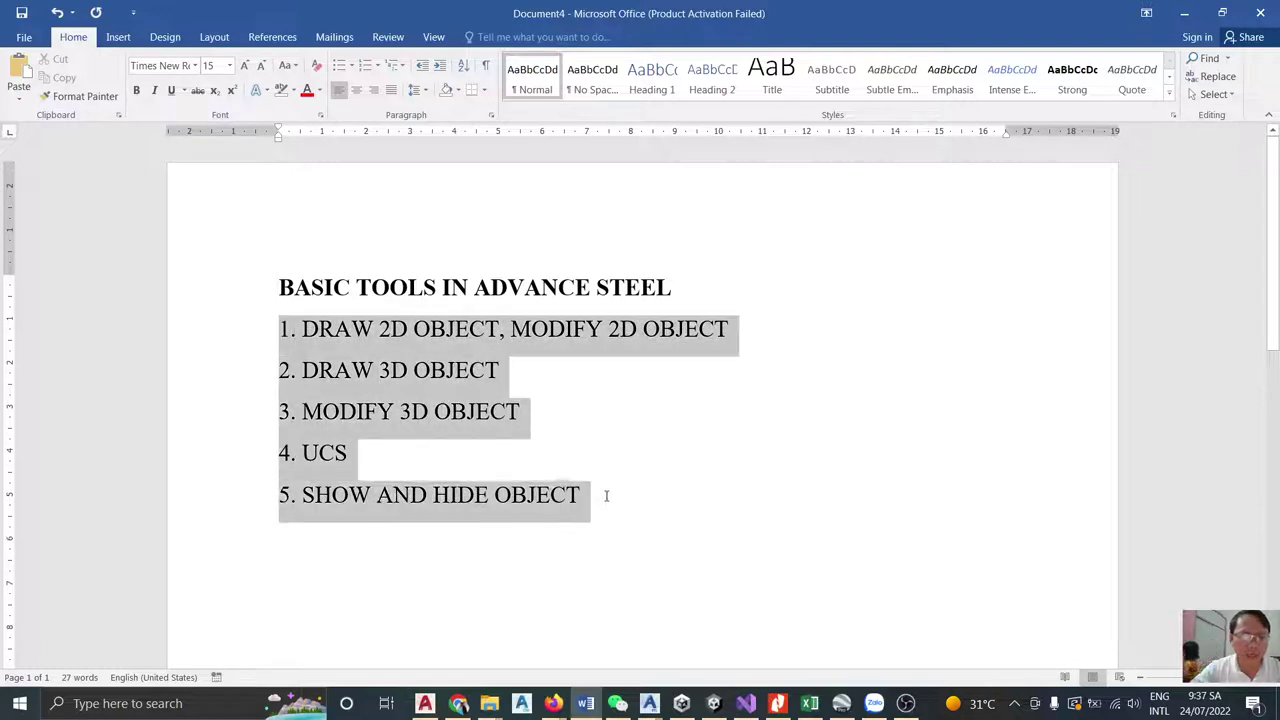
left_click(360, 335)
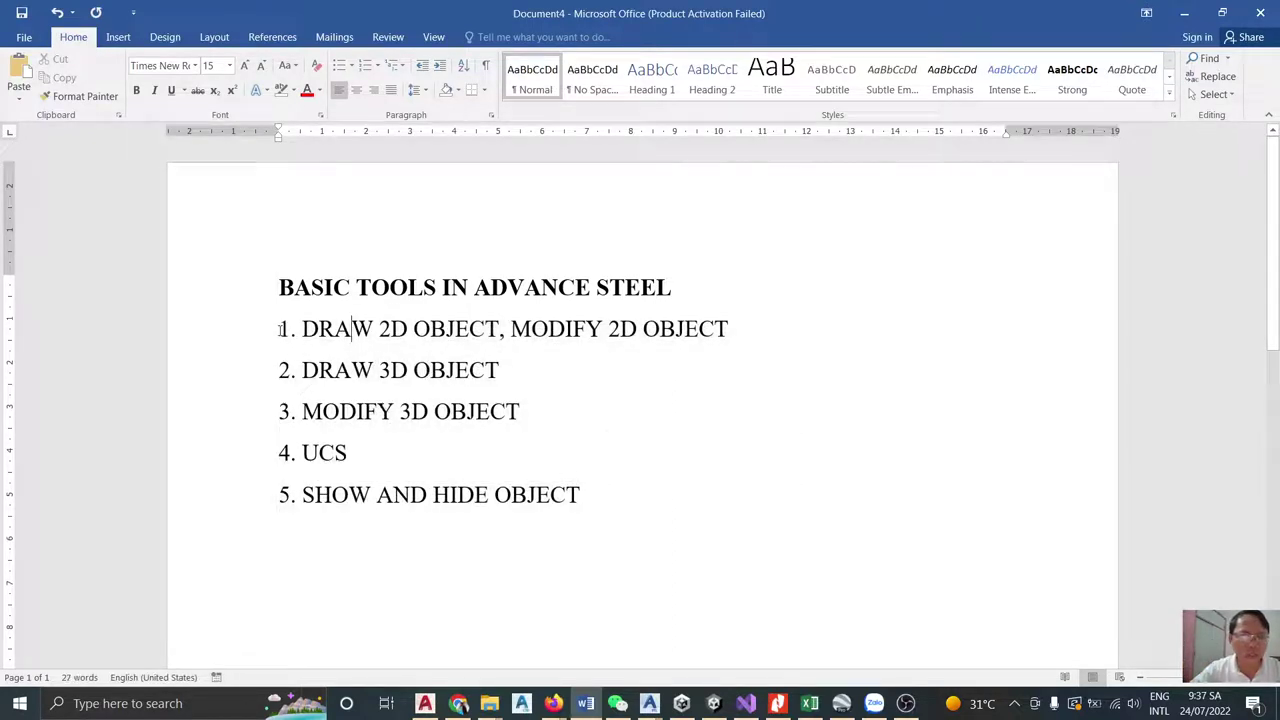
Highlight the first topic line, "1. DRAW 2D OBJECT, MODIFY 2D OBJECT", in pink.
left_click_drag(280, 330, 712, 330)
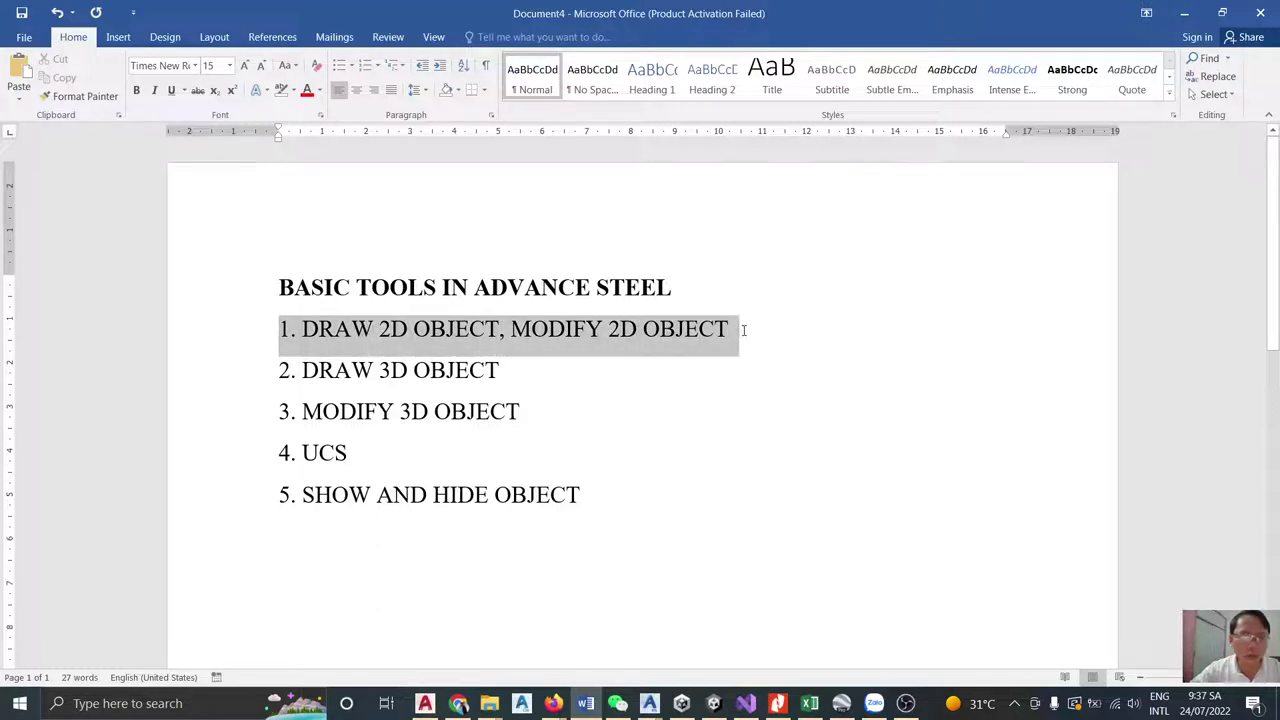
left_click_drag(743, 331, 743, 337)
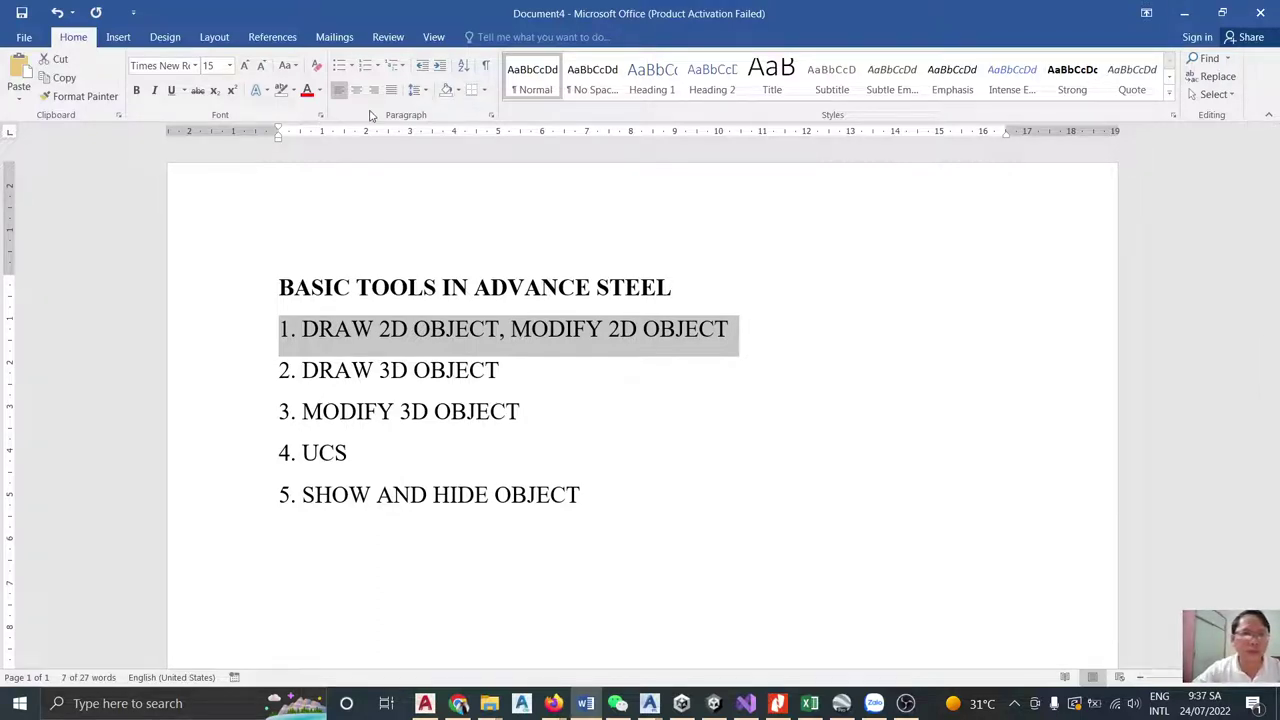
left_click(294, 91)
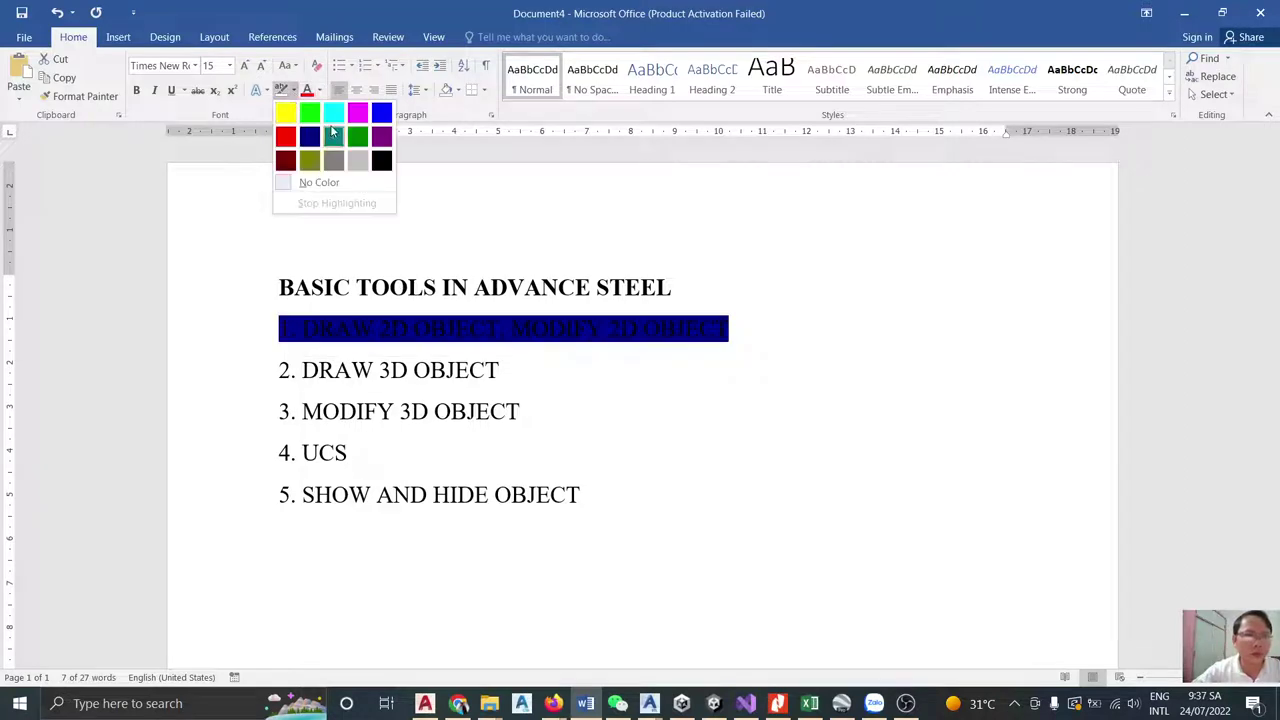
left_click(354, 109)
Return to Advance Steel and switch the empty drawing to the plan view of the current UCS.
left_click(1184, 12)
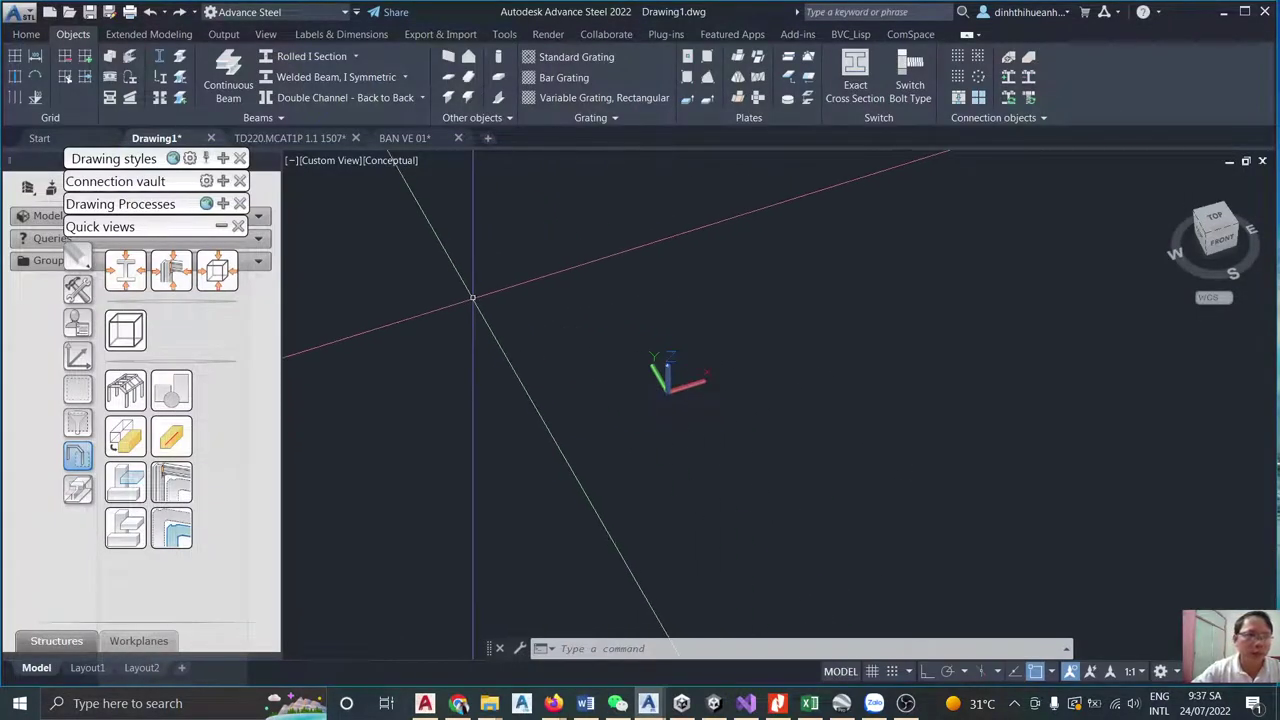
left_click(30, 35)
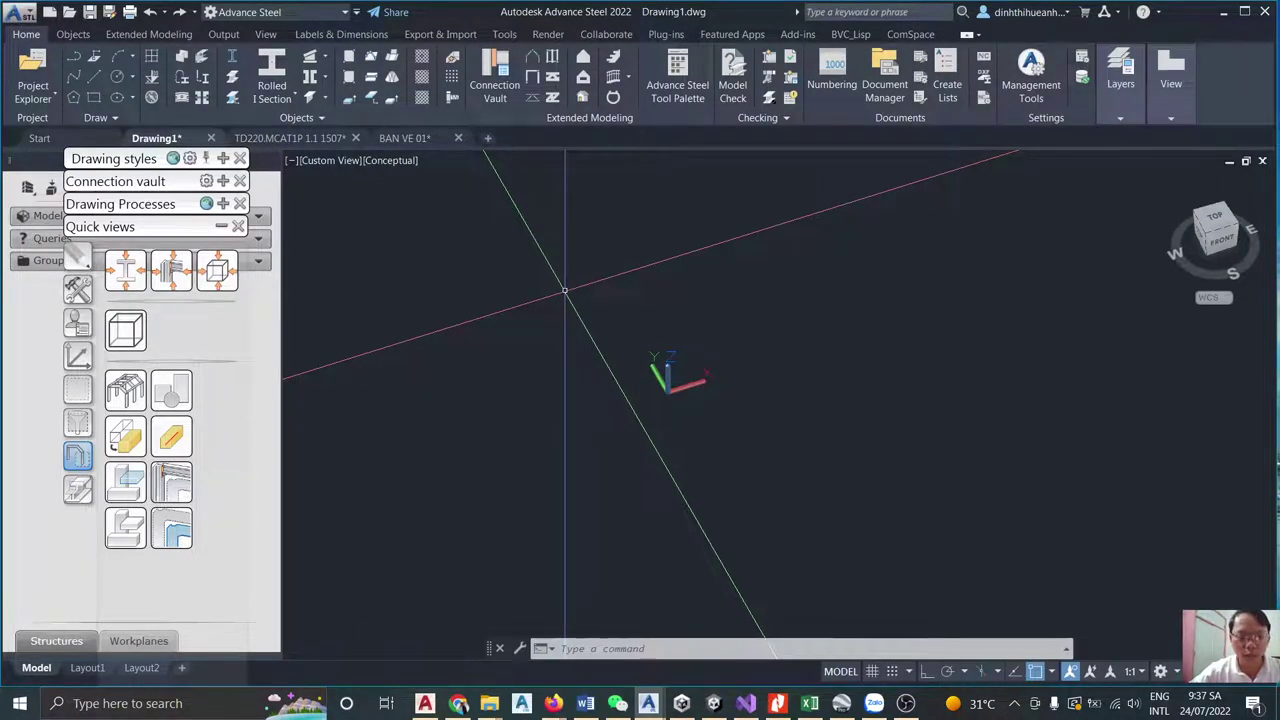
left_click(1200, 230)
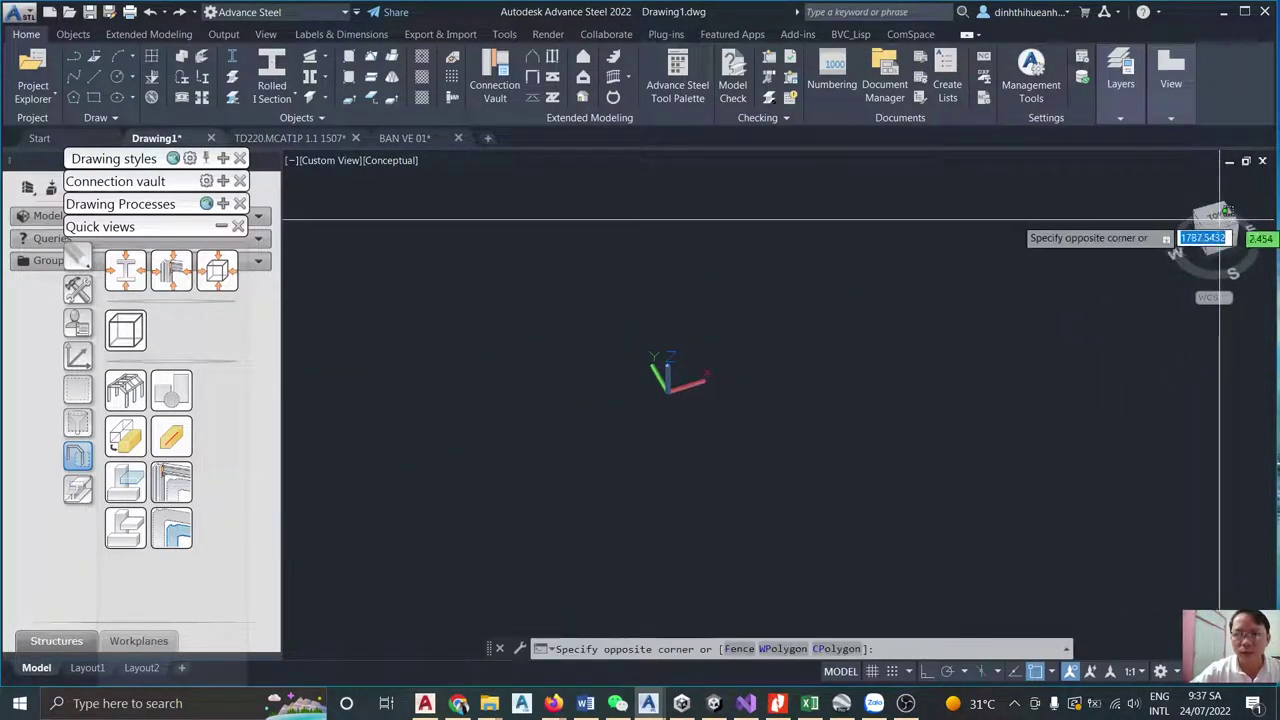
left_click(980, 295)
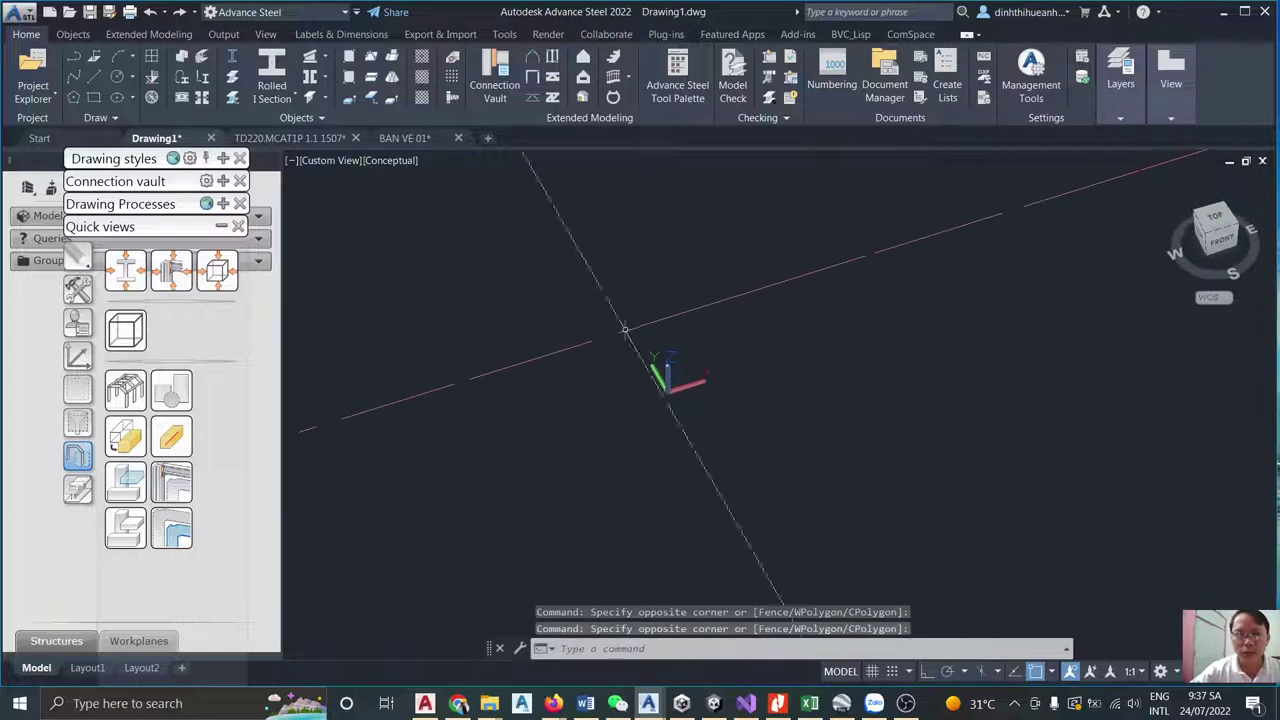
left_click(78, 356)
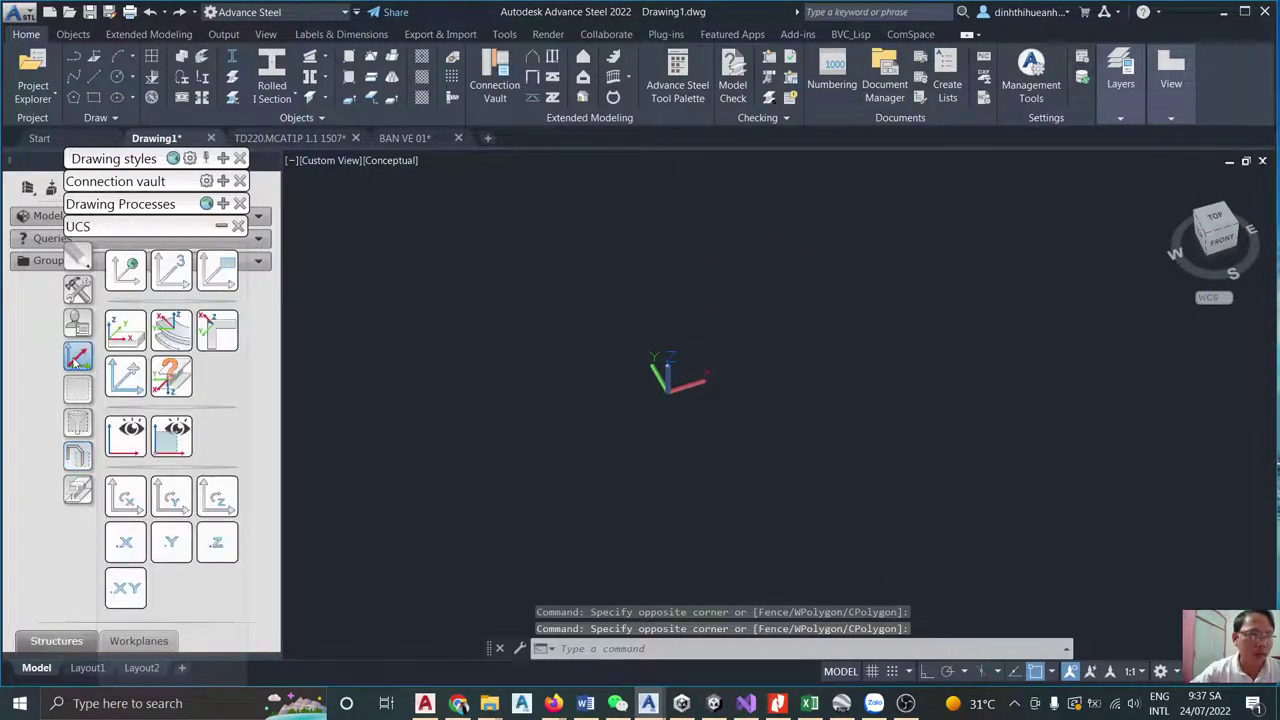
left_click(125, 435)
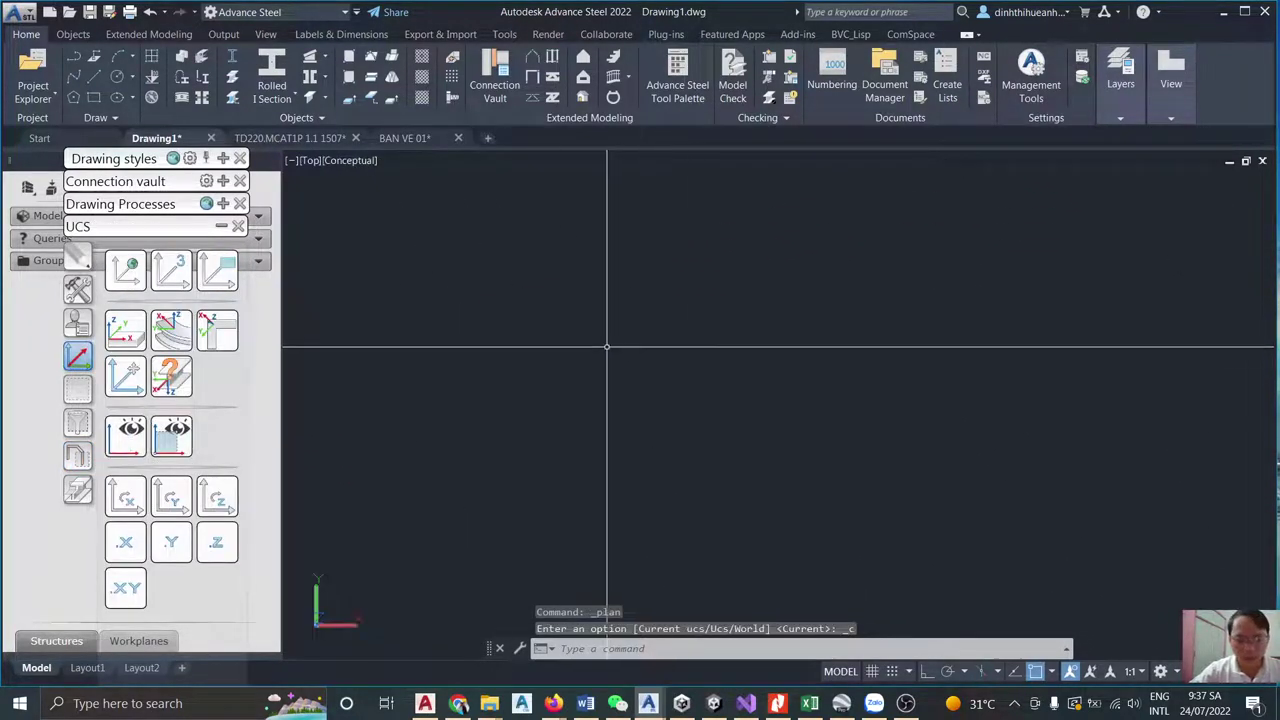
Draw a closed, irregular four-sided outline with the Line command in the upper middle of the drawing area.
type("l")
key("Return")
left_click(507, 366)
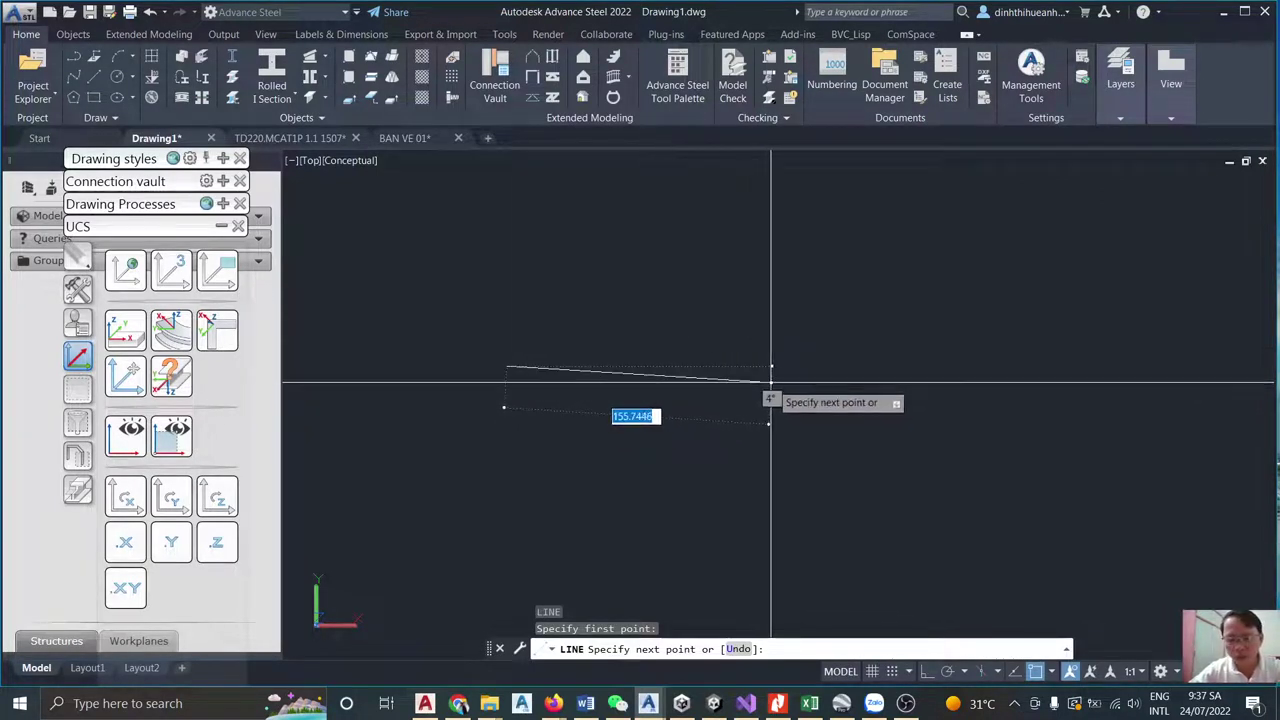
left_click(815, 410)
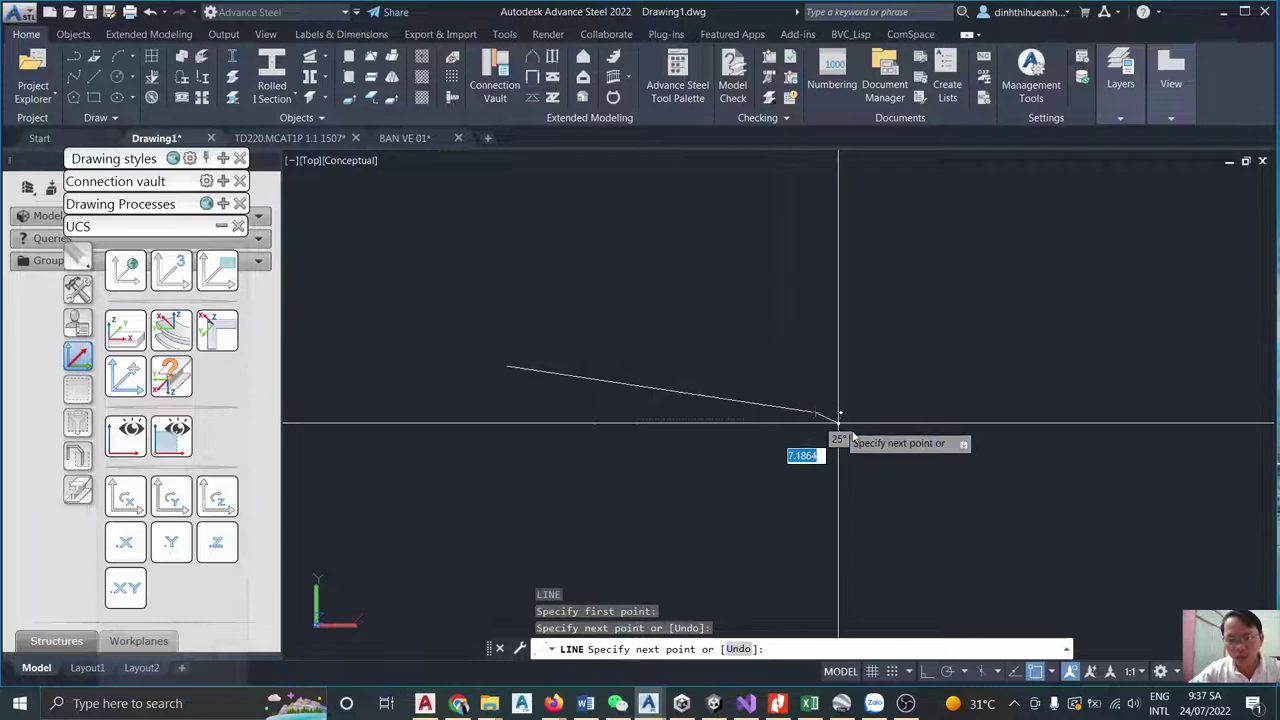
left_click(873, 228)
left_click(522, 199)
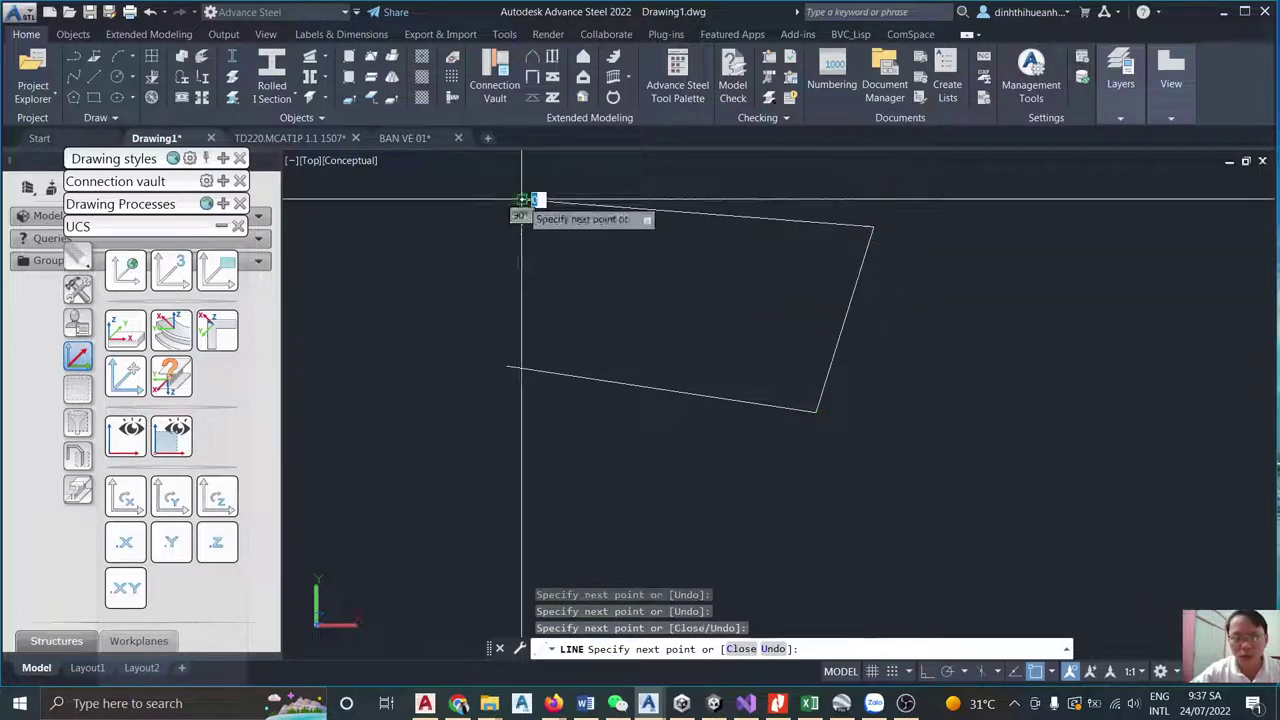
left_click(507, 366)
key("Return")
left_click(464, 481)
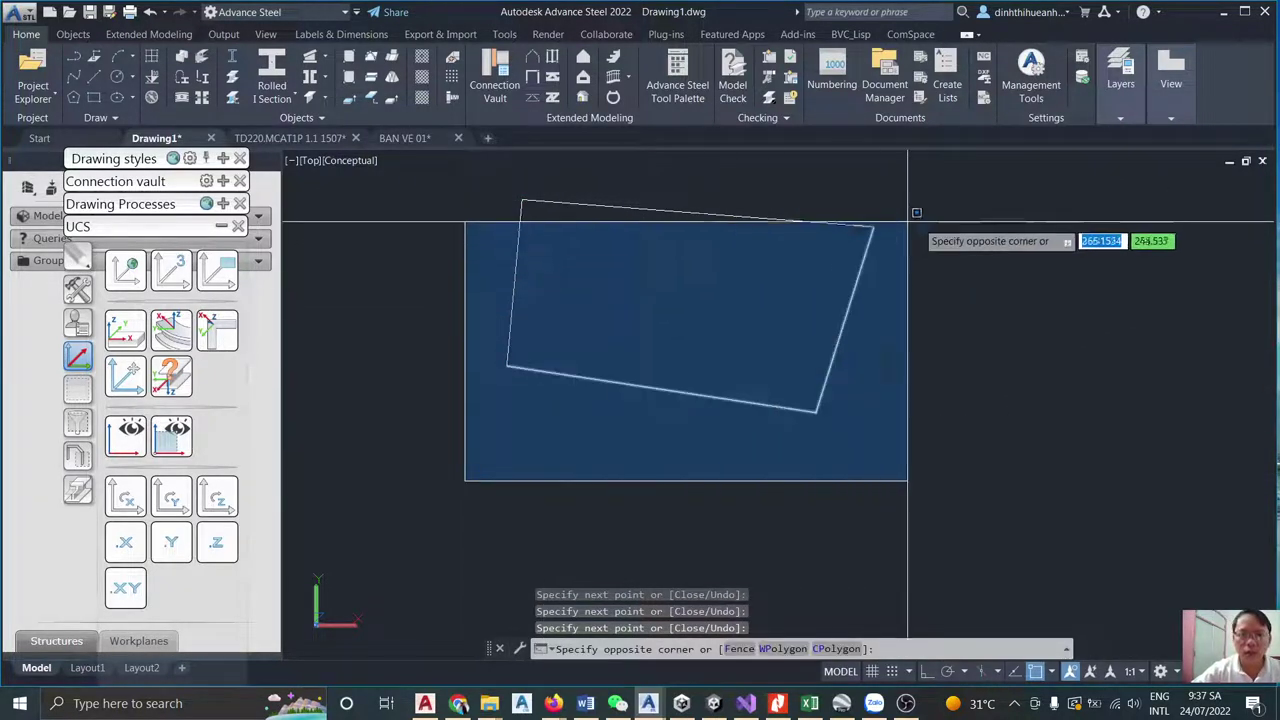
left_click(1270, 178)
key("Escape")
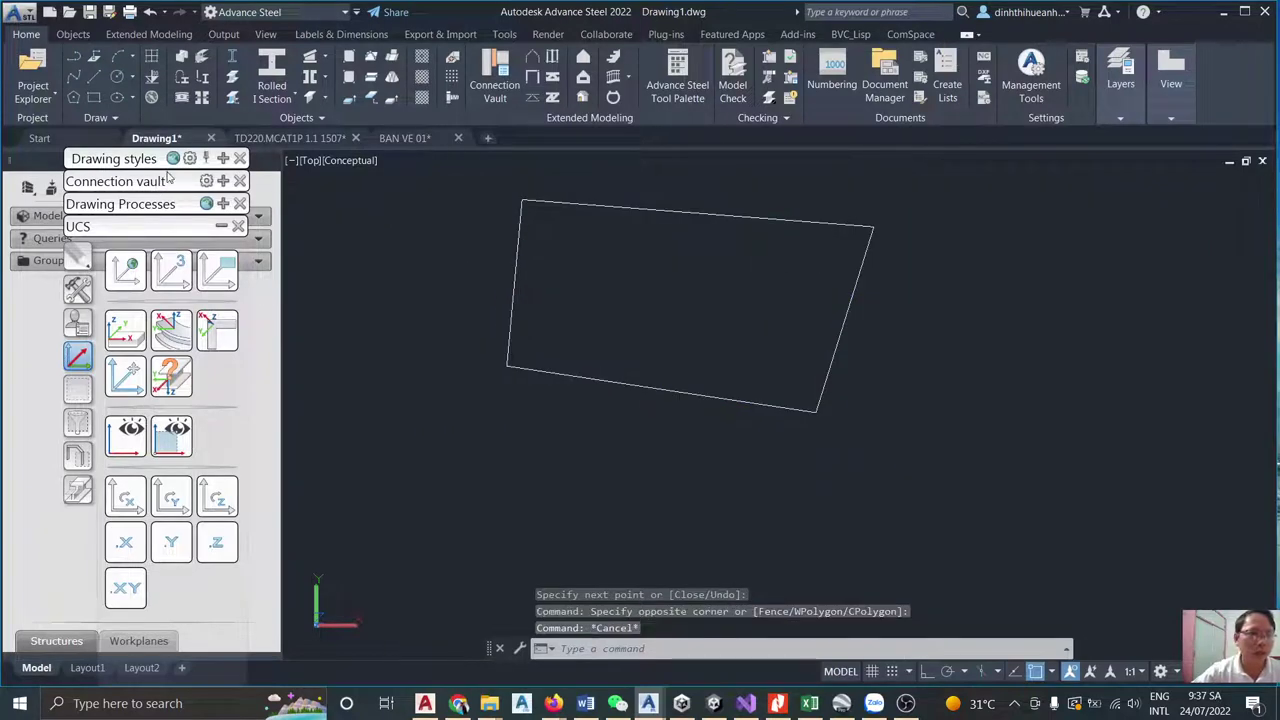
Draw a single steep line sloping down to the right, beside the left side of the four-sided outline.
left_click(93, 80)
left_click(346, 219)
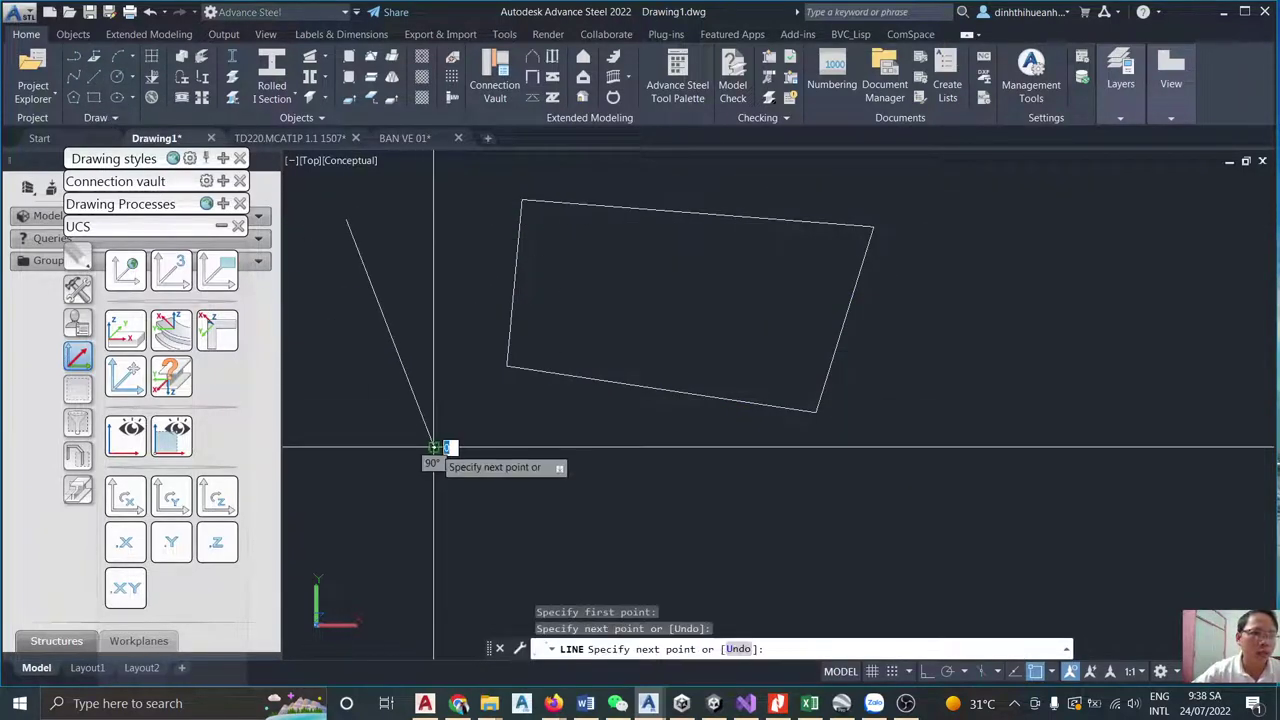
left_click(433, 447)
key("Escape")
Draw a rectangle that crosses the steep line and overlaps the left part of the four-sided outline.
left_click(93, 97)
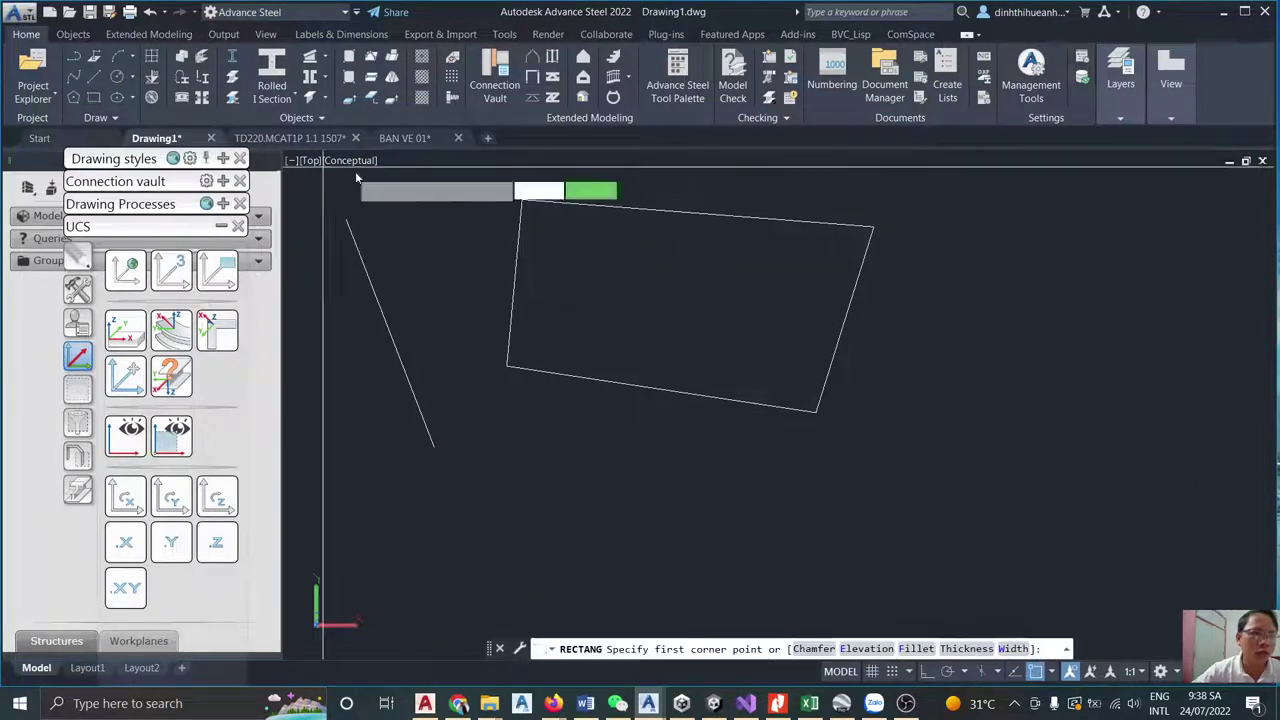
left_click(375, 176)
left_click(755, 357)
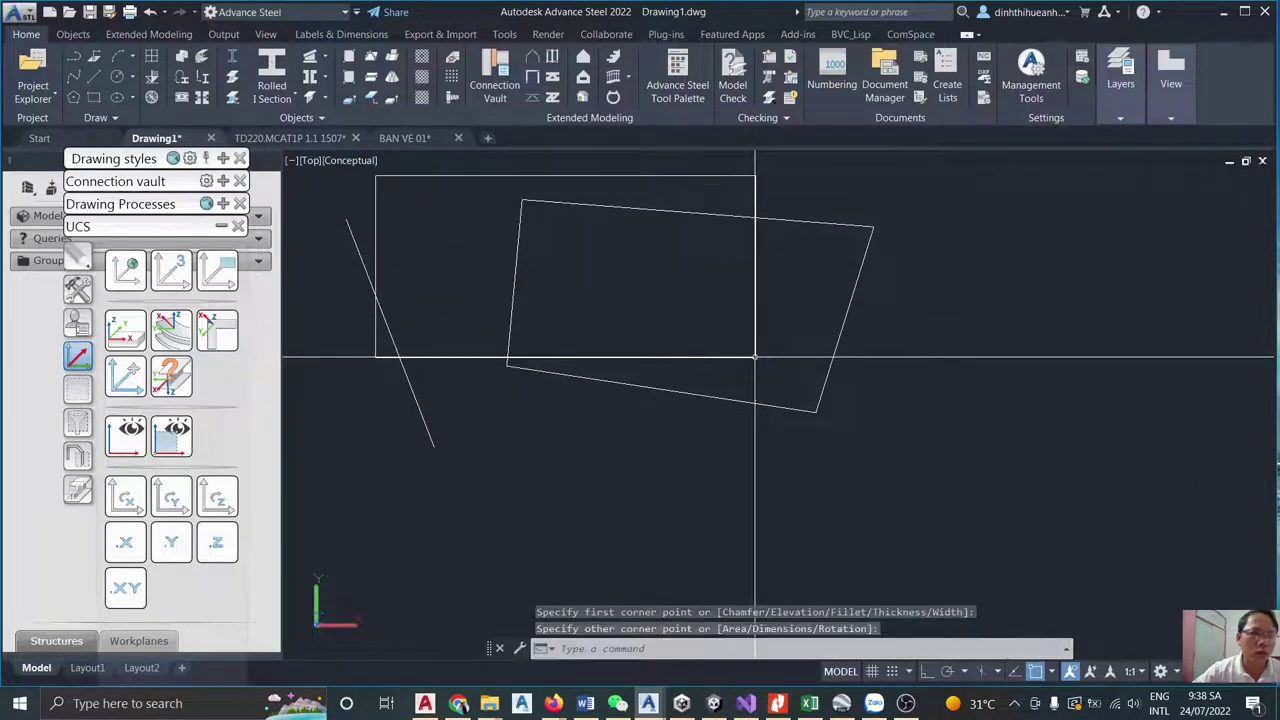
Draw a large circle centred inside the rectangle, extending above and below it.
left_click(117, 77)
left_click(585, 262)
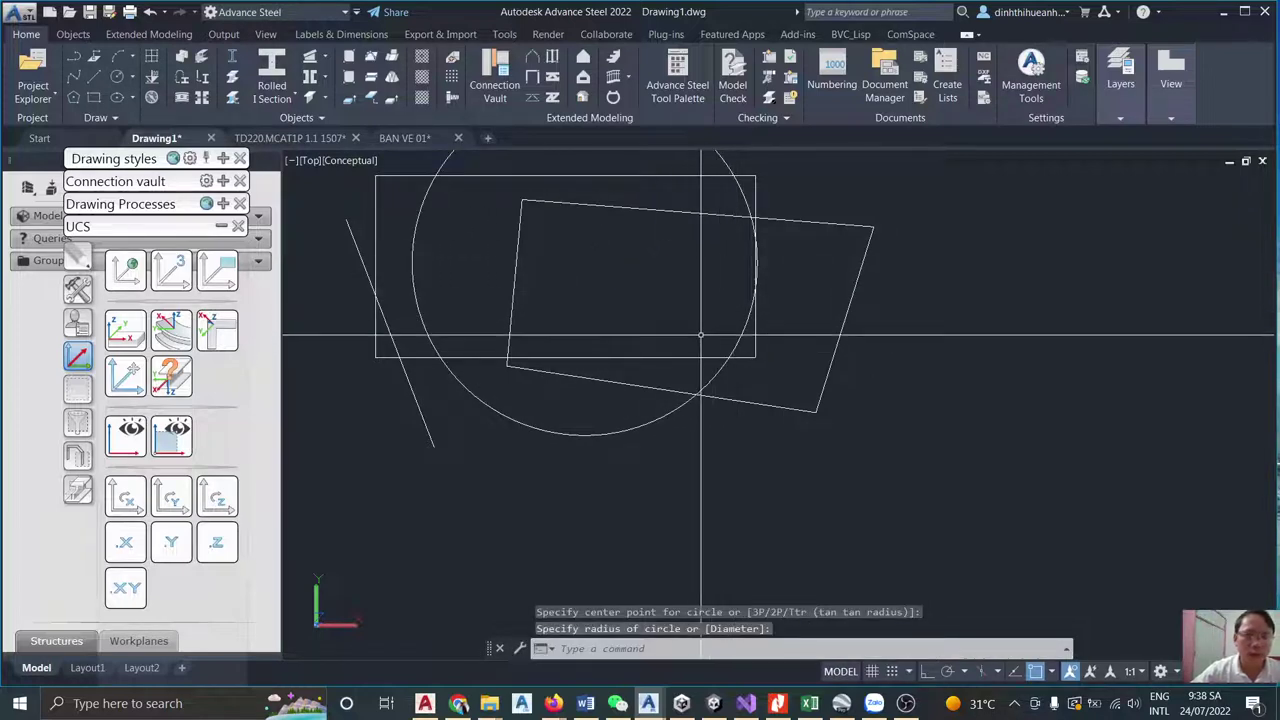
scroll(680, 360, "down", 4)
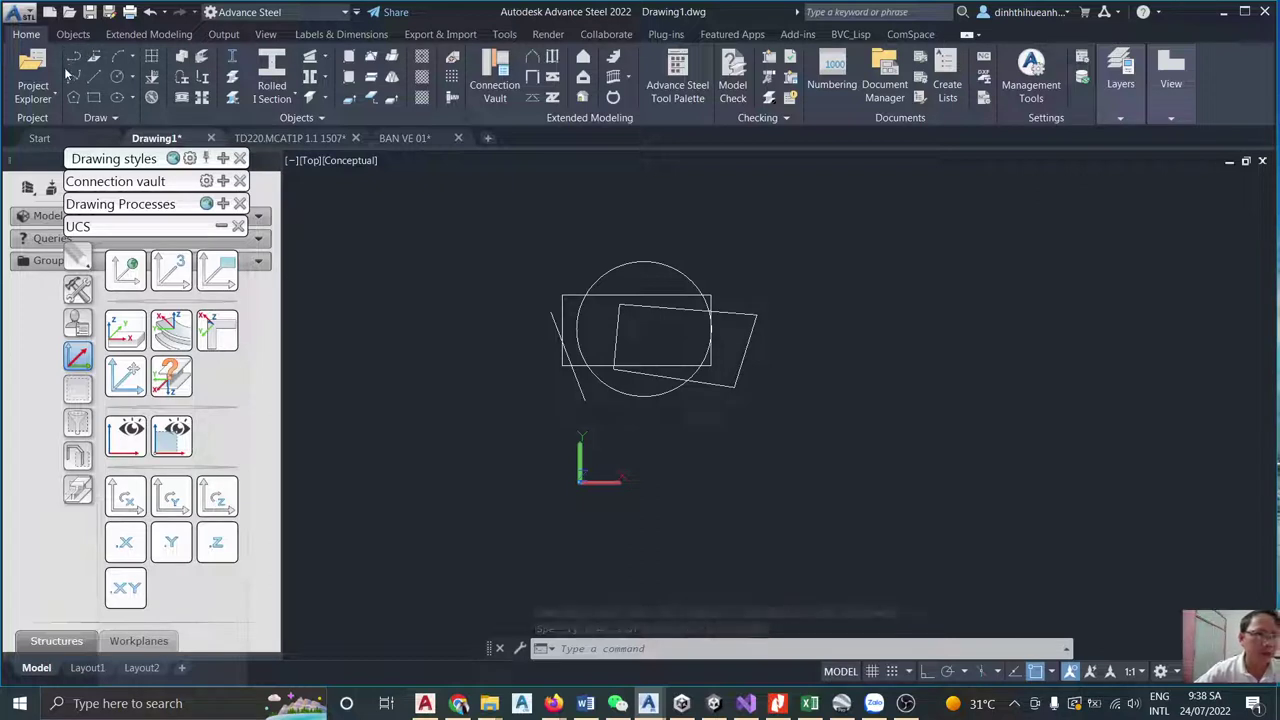
left_click(100, 120)
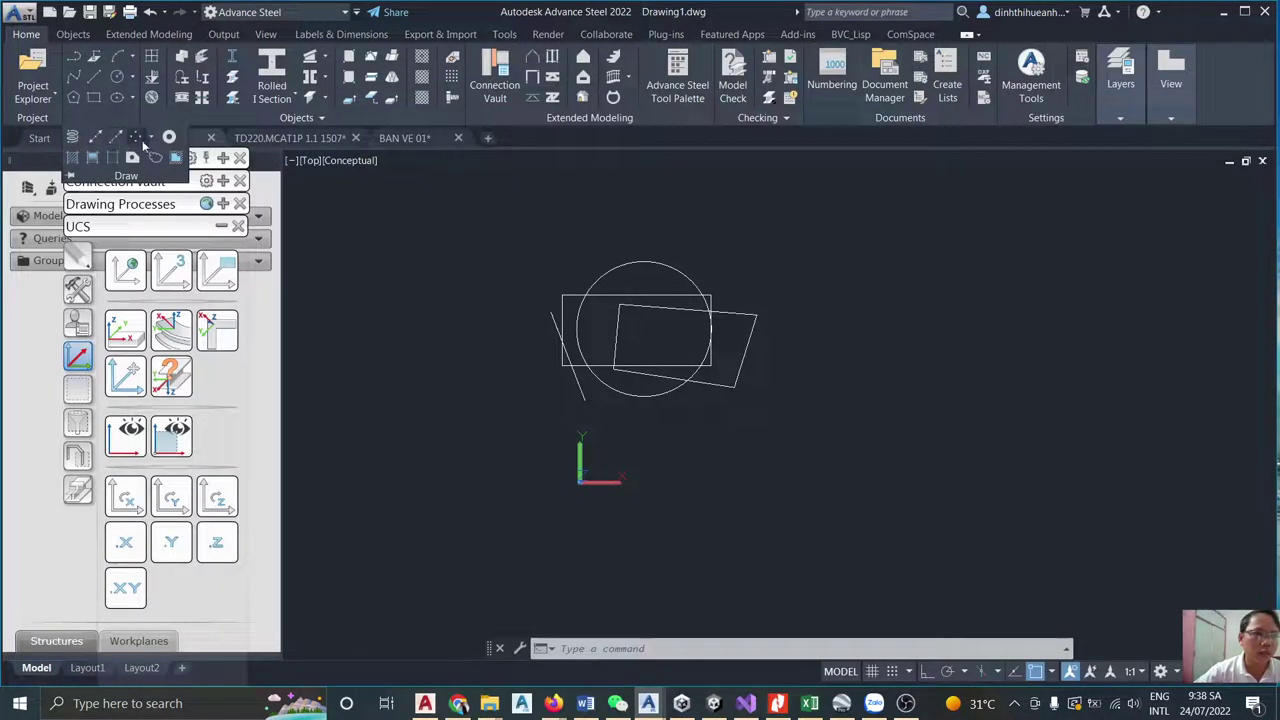
left_click(530, 210)
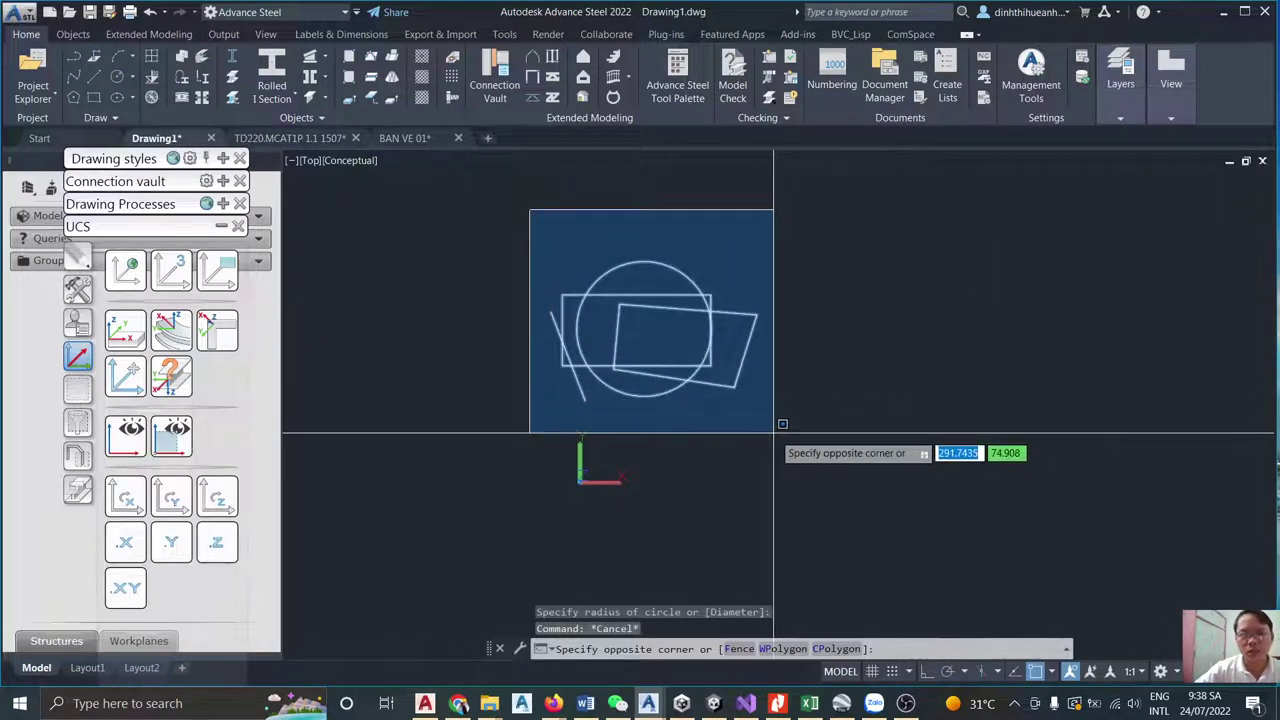
key("Escape")
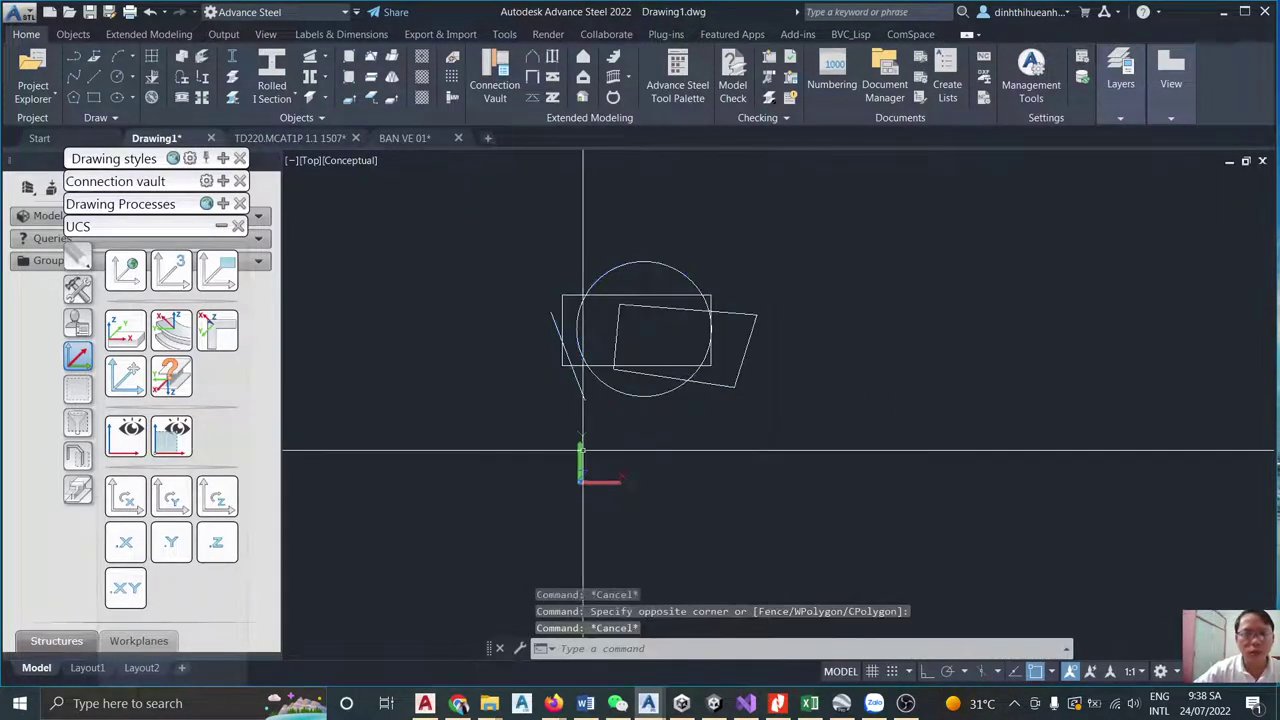
left_click(525, 456)
key("Escape")
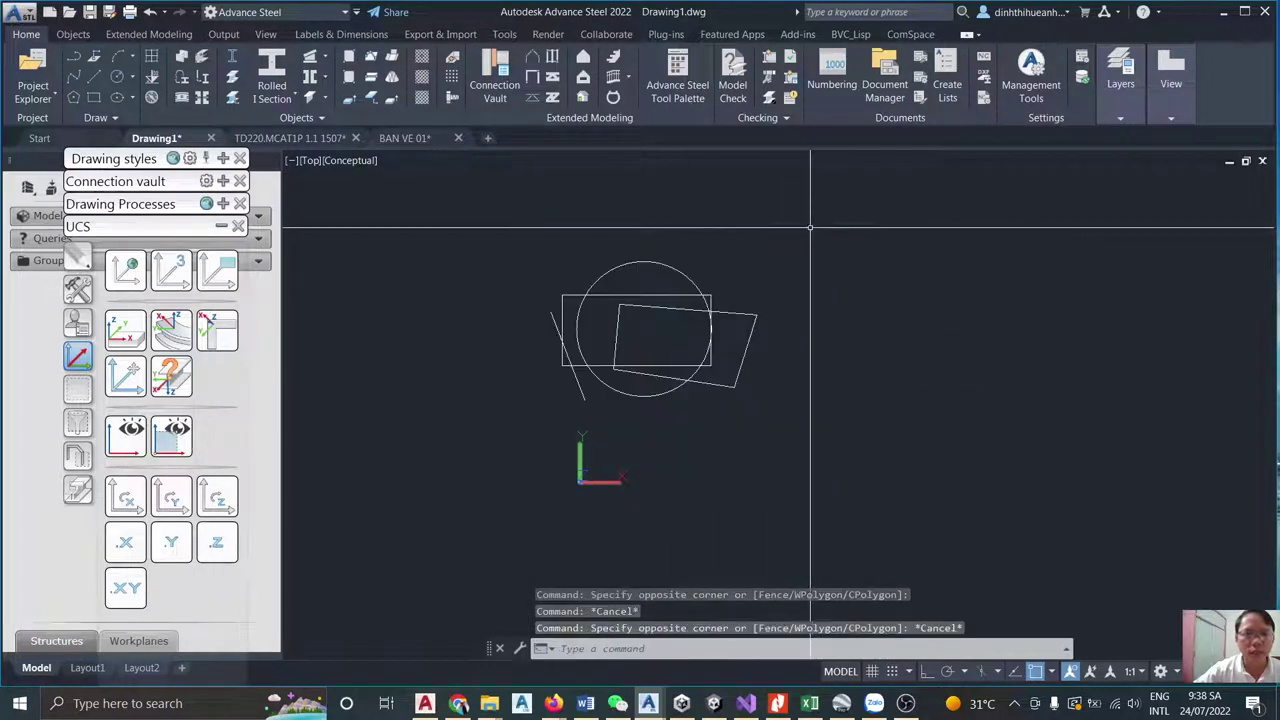
left_click(524, 490)
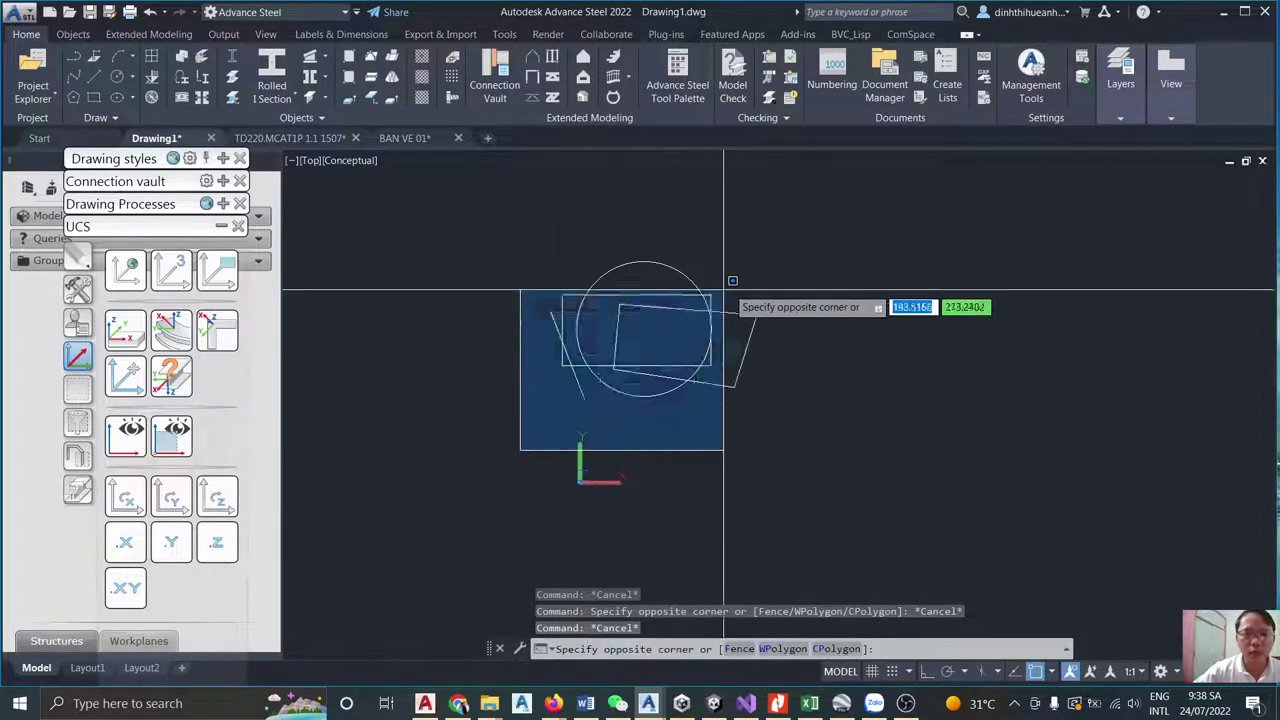
left_click(795, 225)
key("Escape")
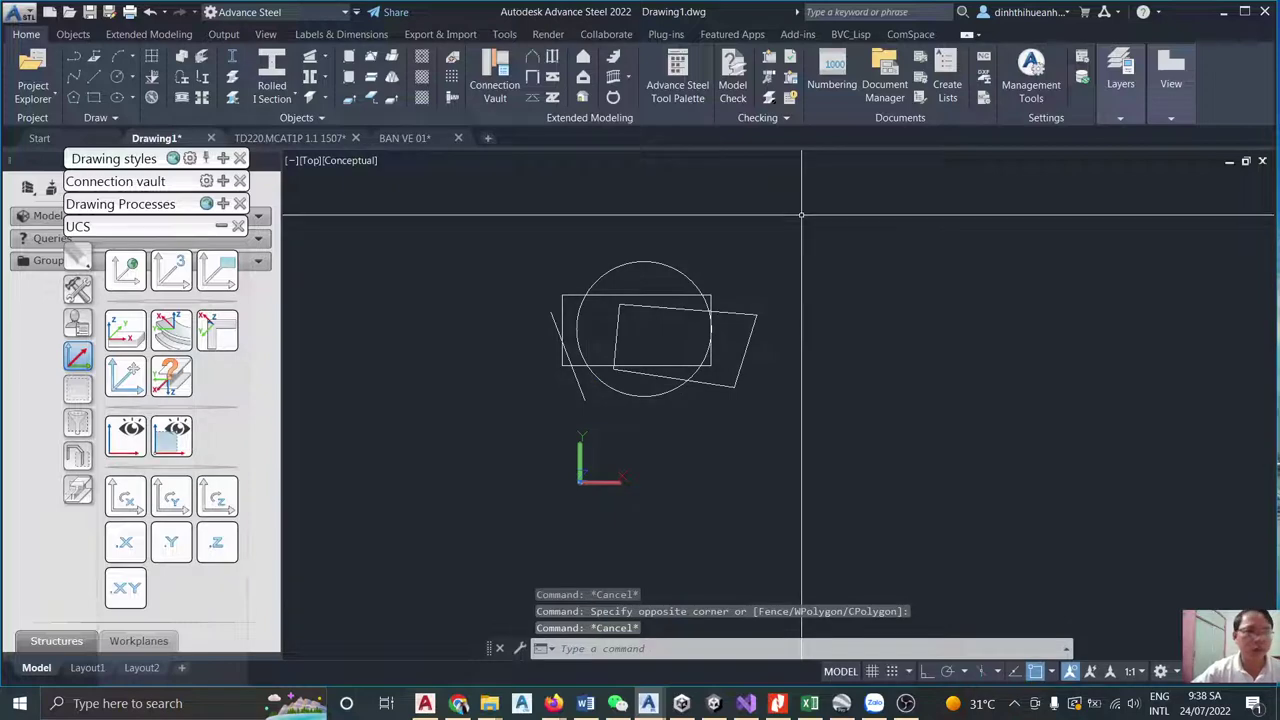
Bring up the Modify tool category and offset the rectangle outward by a distance of 2.
left_click(220, 226)
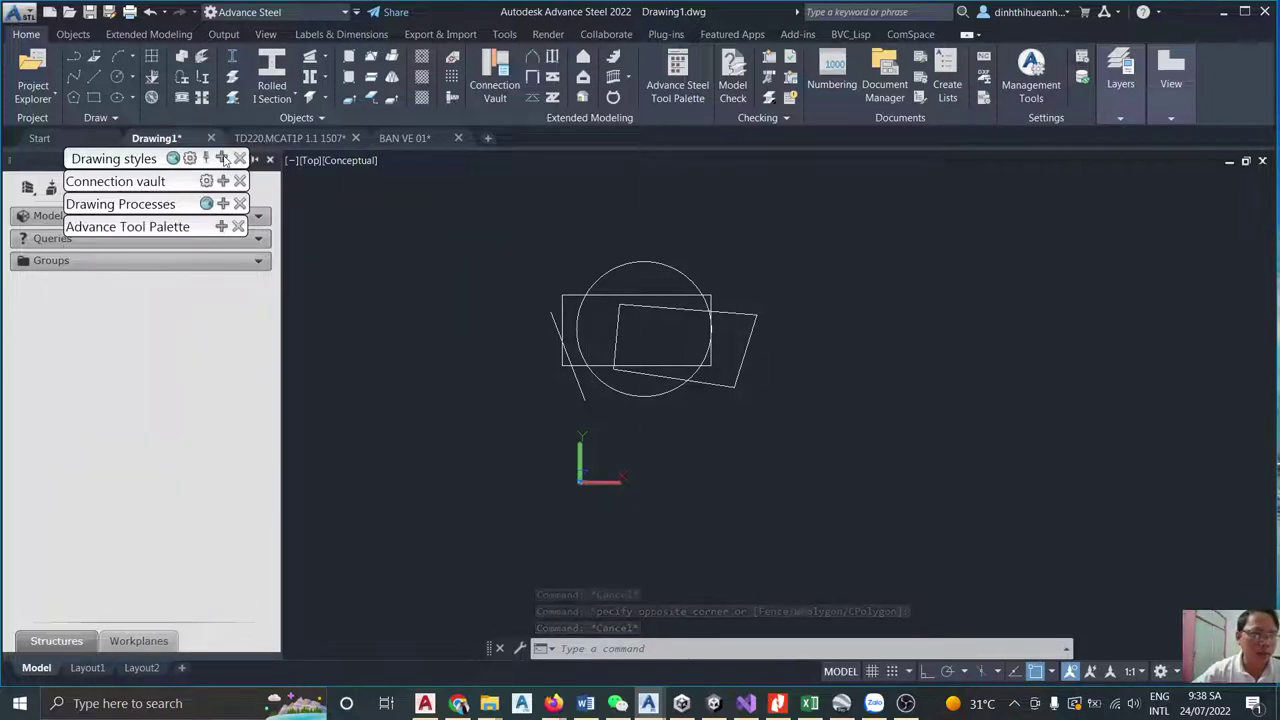
left_click(220, 228)
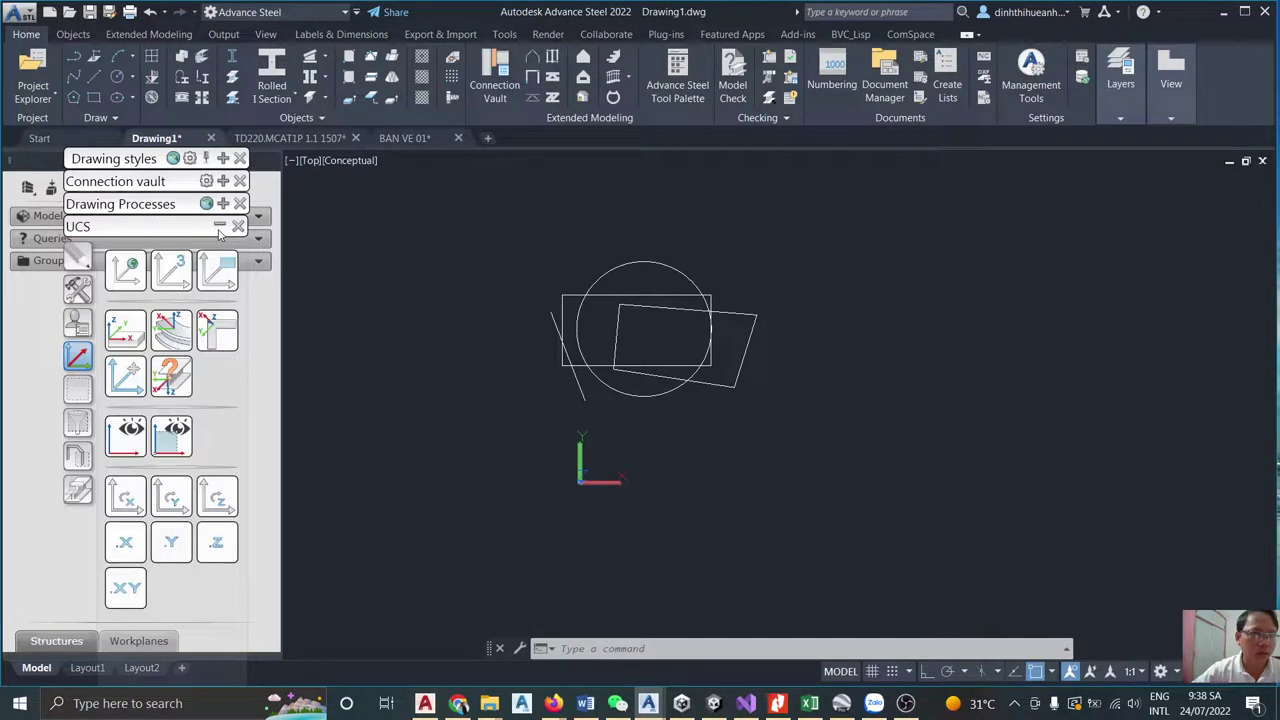
left_click(86, 259)
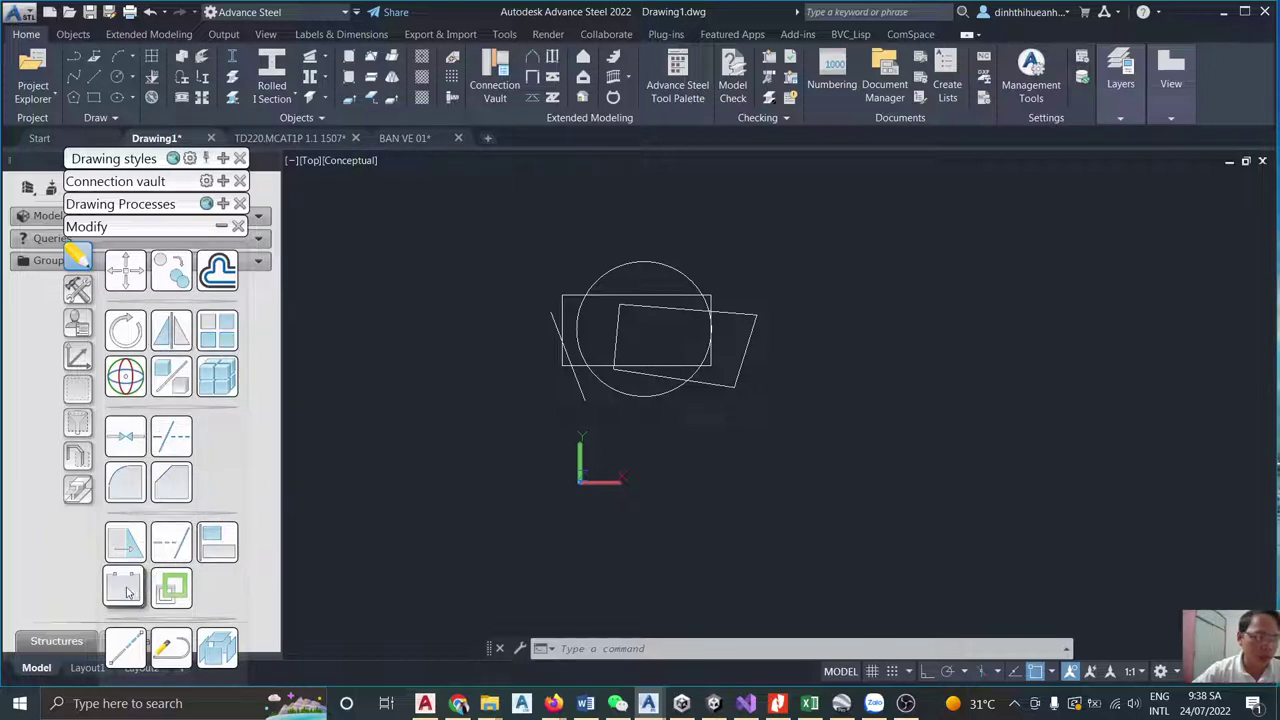
left_click(226, 280)
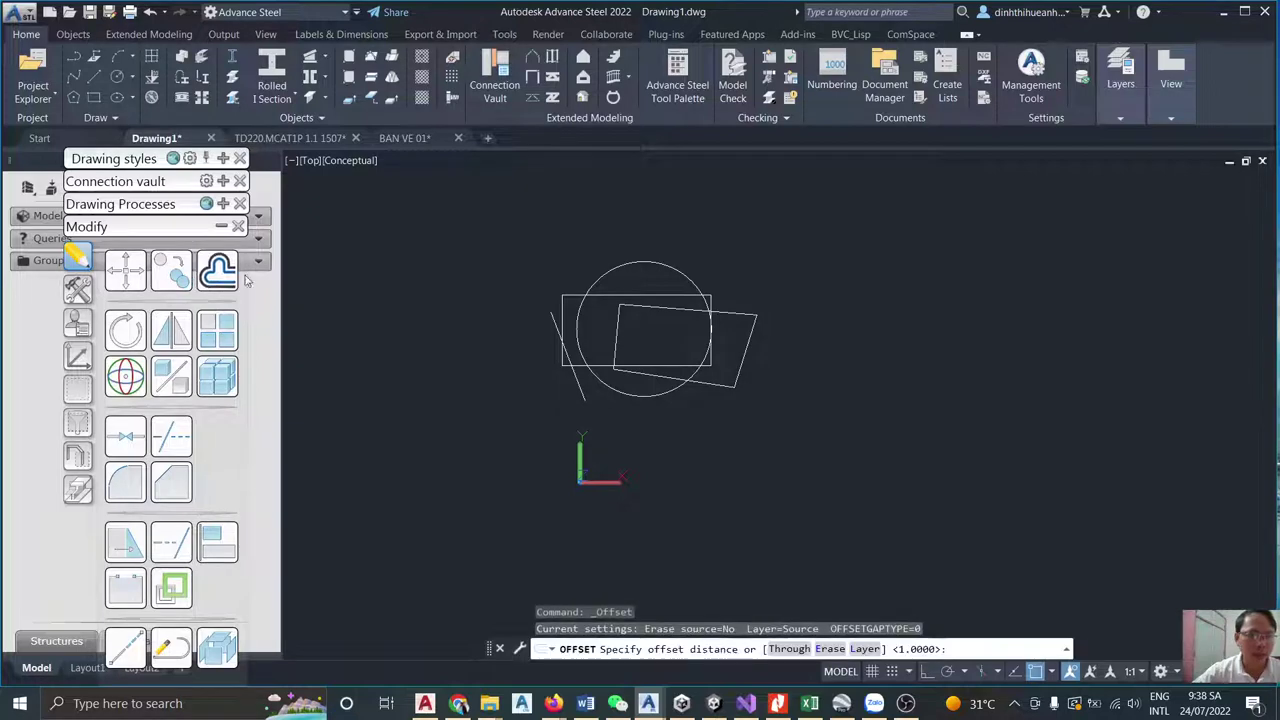
type("2")
key("Return")
left_click(596, 295)
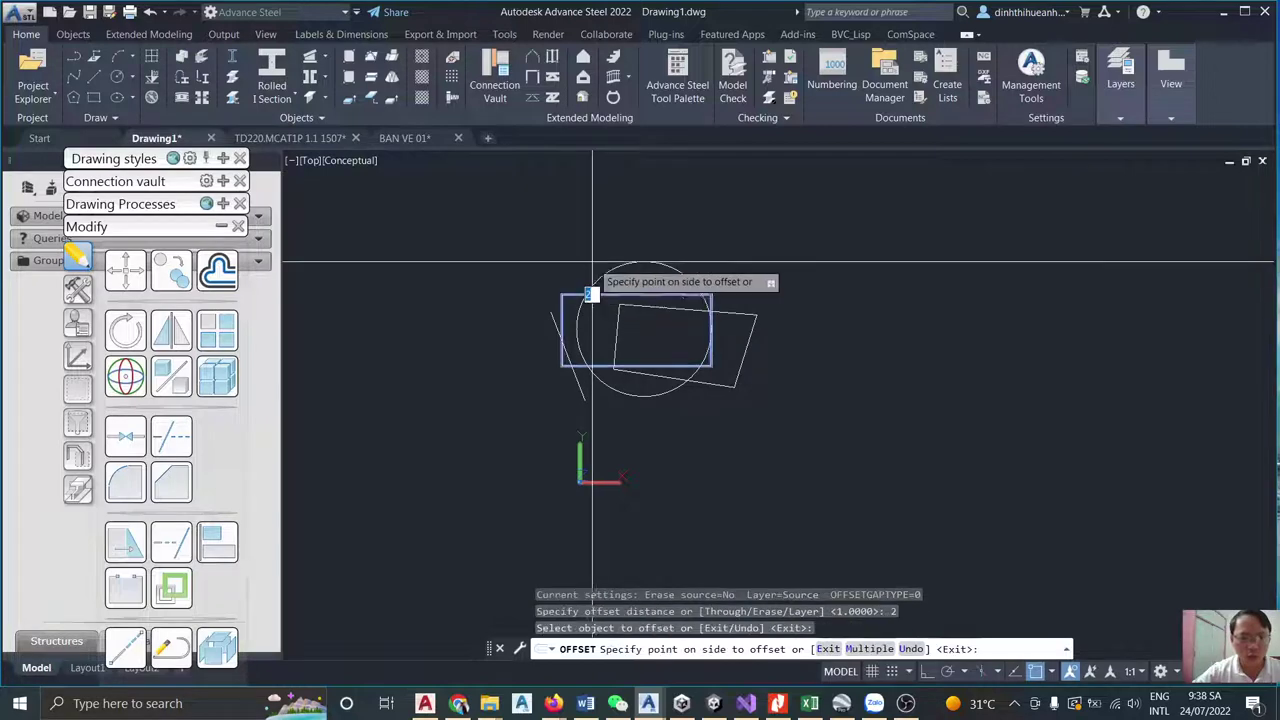
left_click(588, 238)
Offset the outer rectangle outward by 2 once more and window-select the nested rectangles.
scroll(575, 295, "up", 5)
left_click(575, 295)
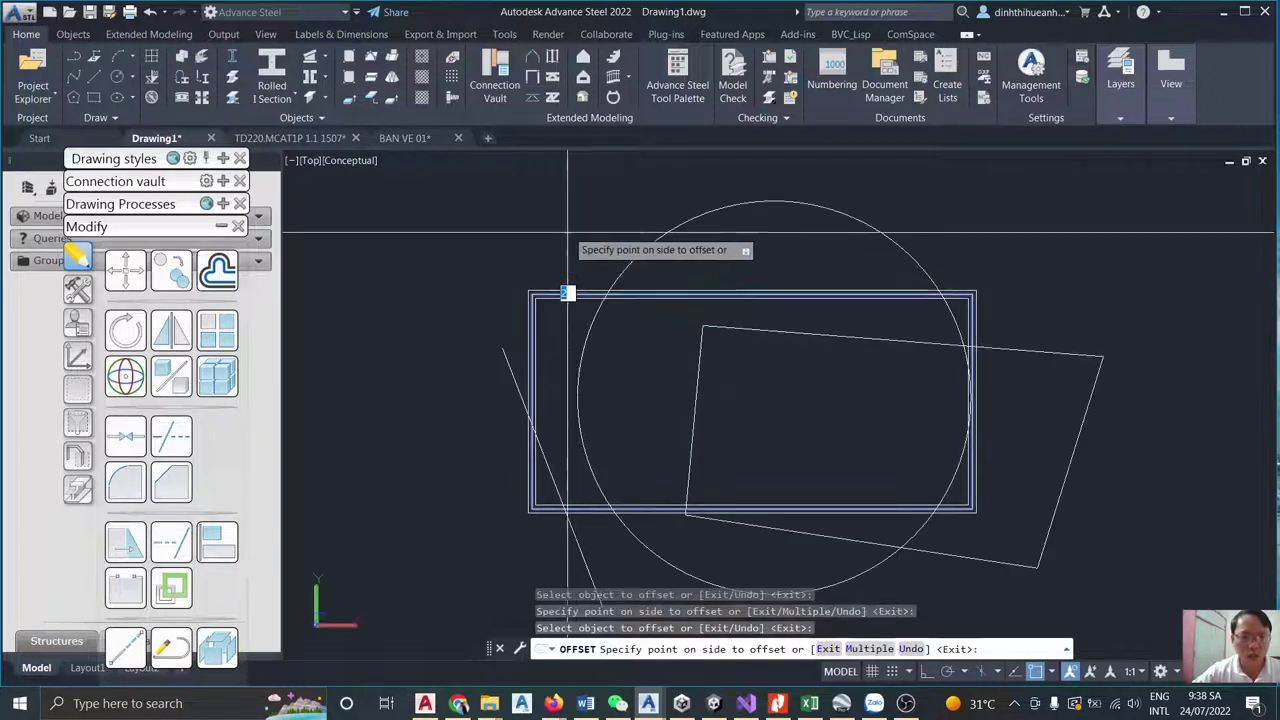
left_click(571, 256)
key("Return")
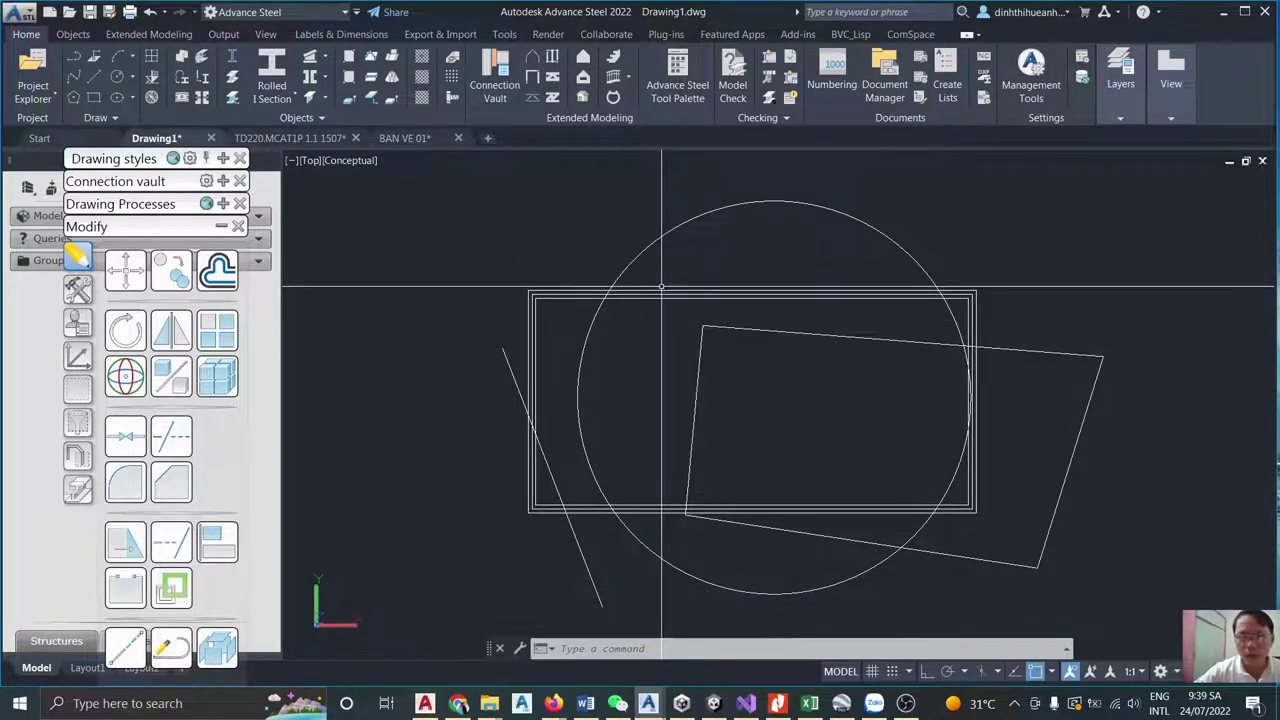
left_click(498, 520)
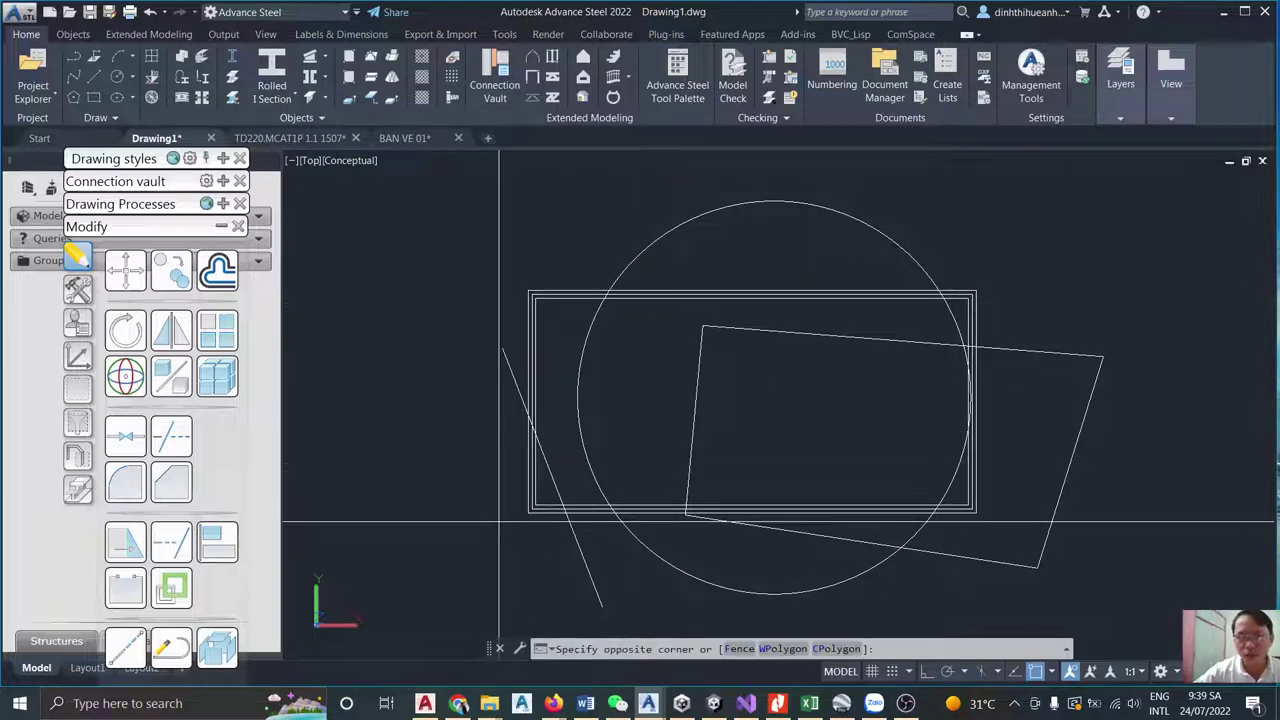
left_click(988, 284)
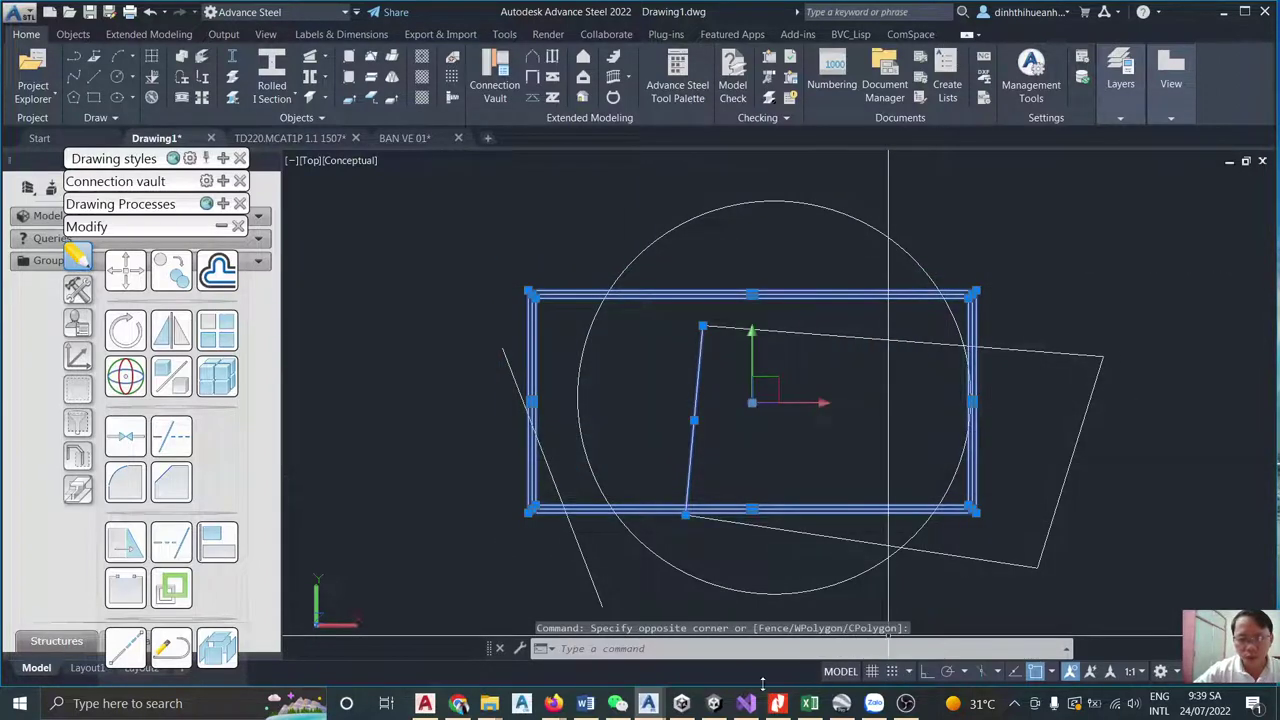
Switch to the Word outline and strike through the line "1. DRAW 2D OBJECT, MODIFY 2D OBJECT".
left_click(586, 704)
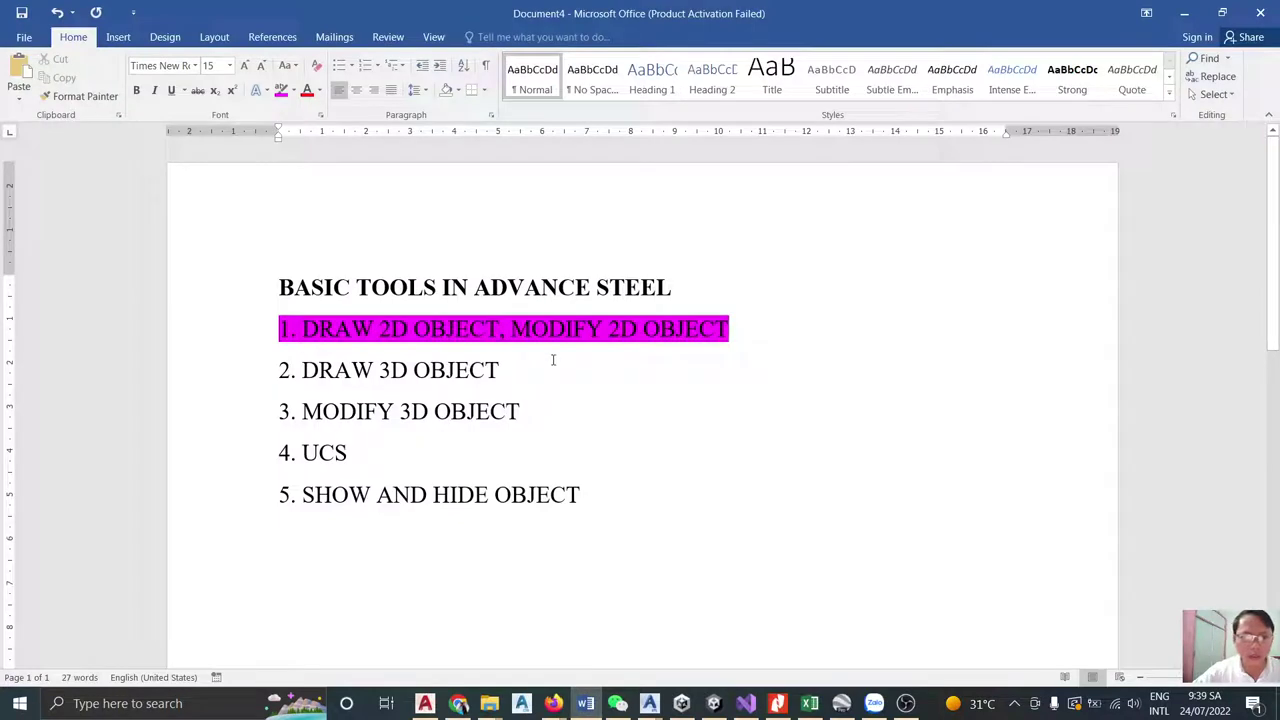
left_click(234, 328)
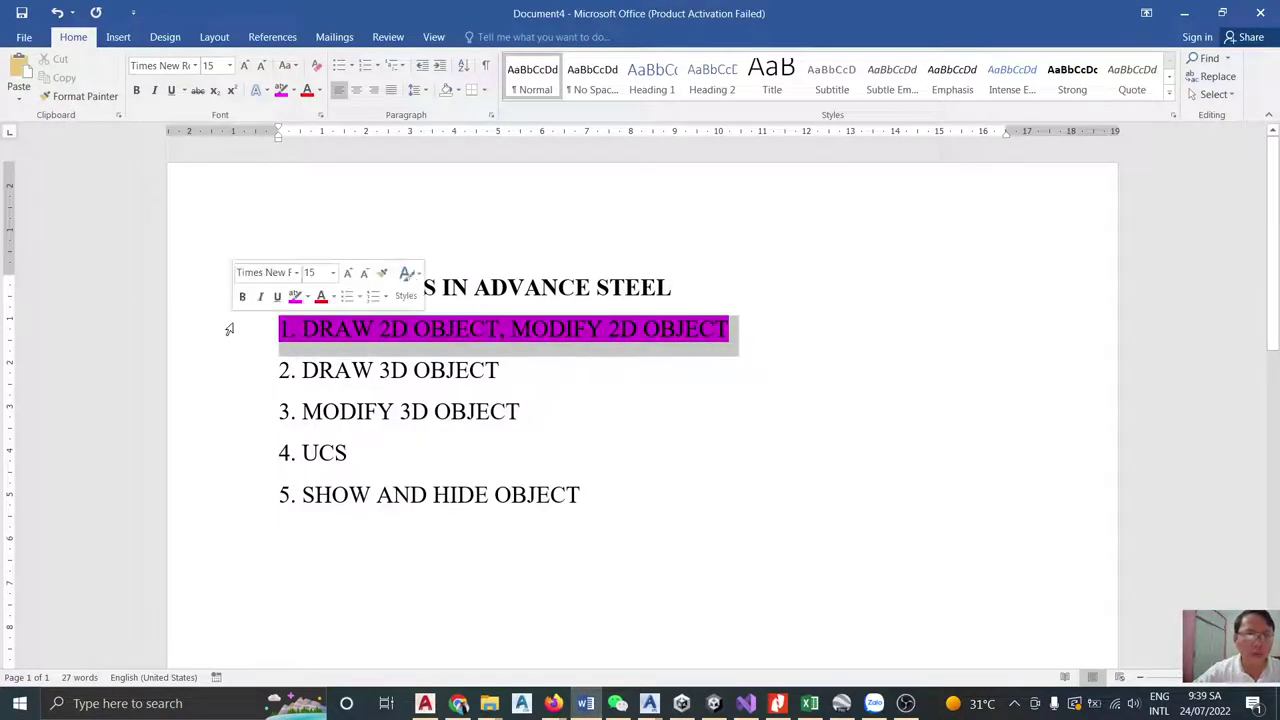
left_click(184, 91)
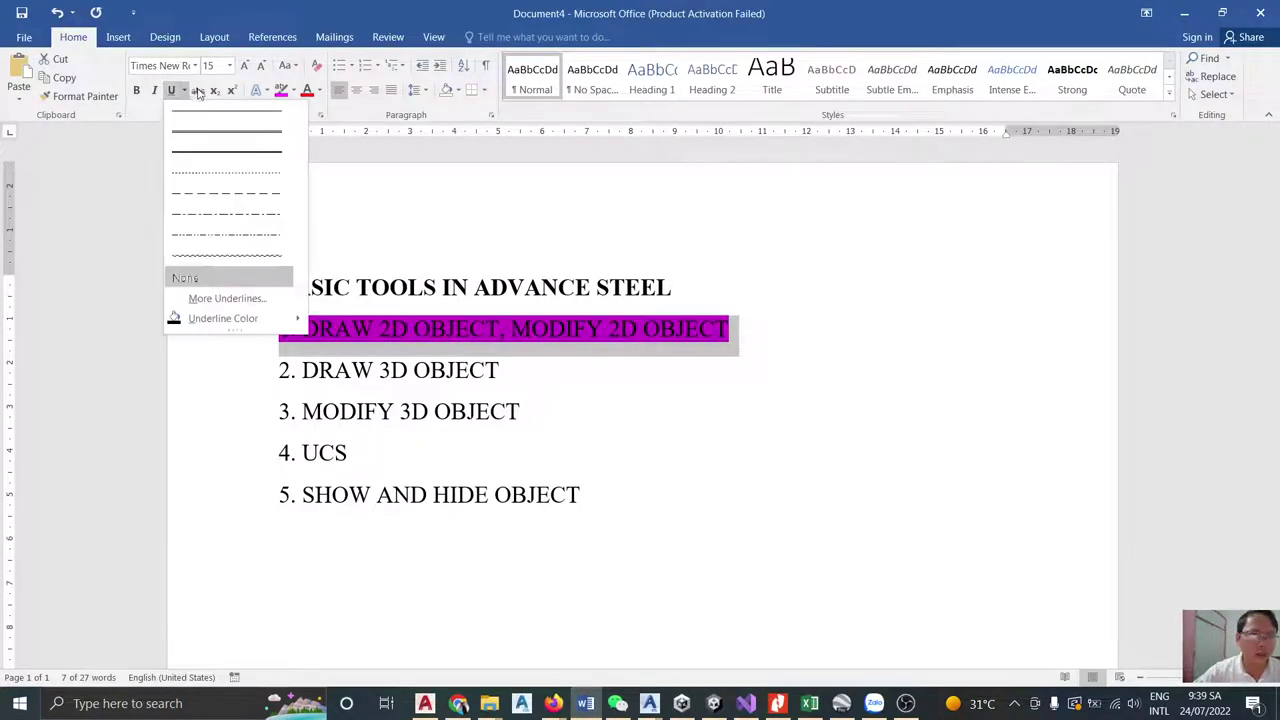
left_click(198, 91)
left_click(378, 377)
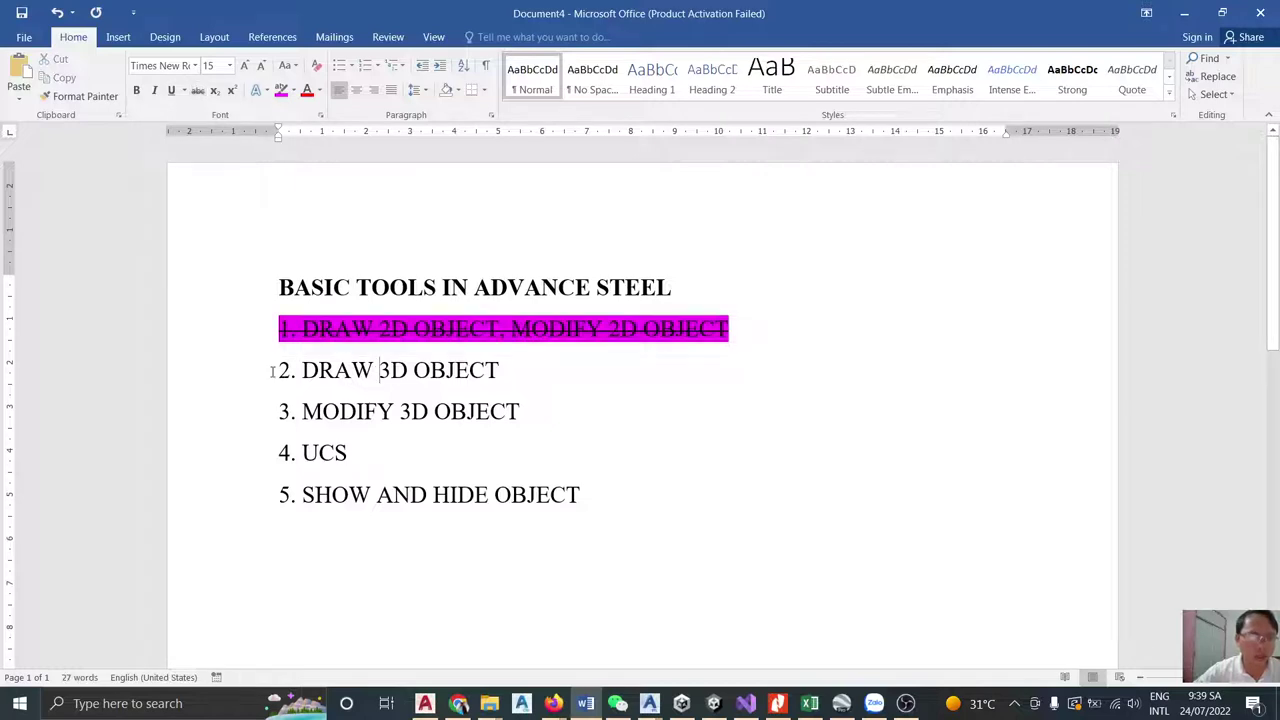
Highlight the line "2. DRAW 3D OBJECT" in magenta and return to Advance Steel.
left_click_drag(271, 371, 528, 375)
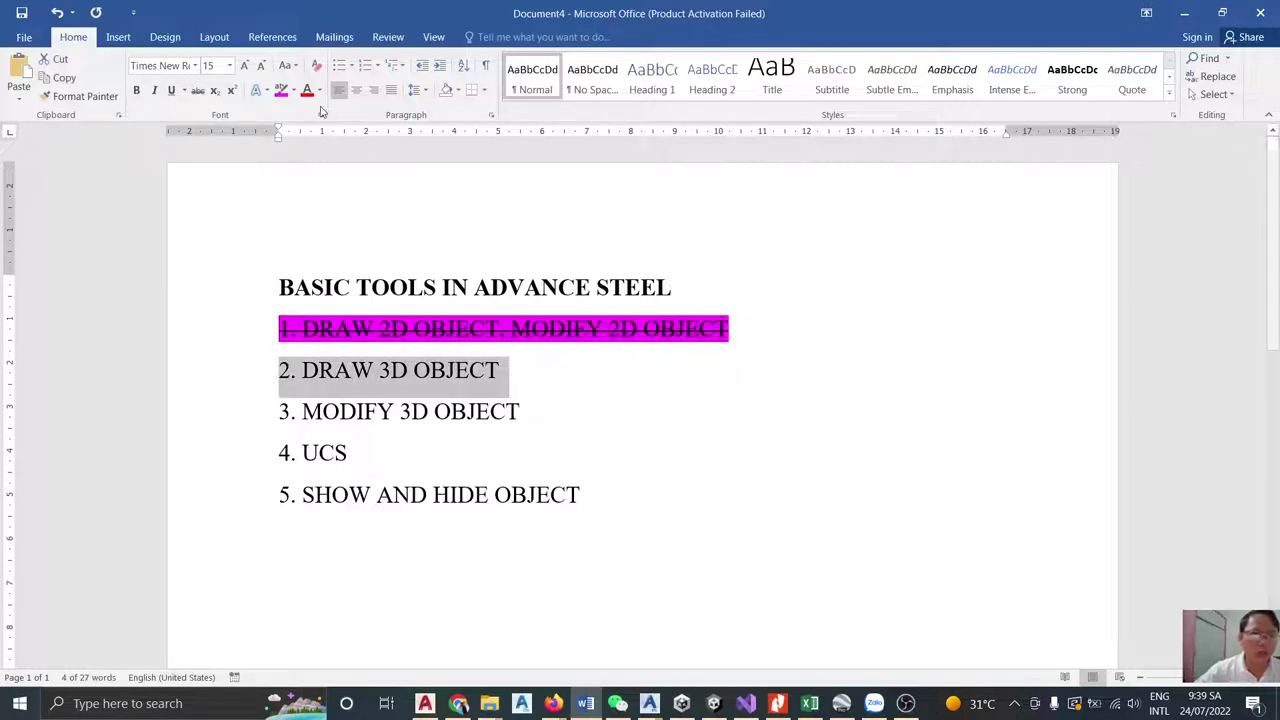
left_click(281, 91)
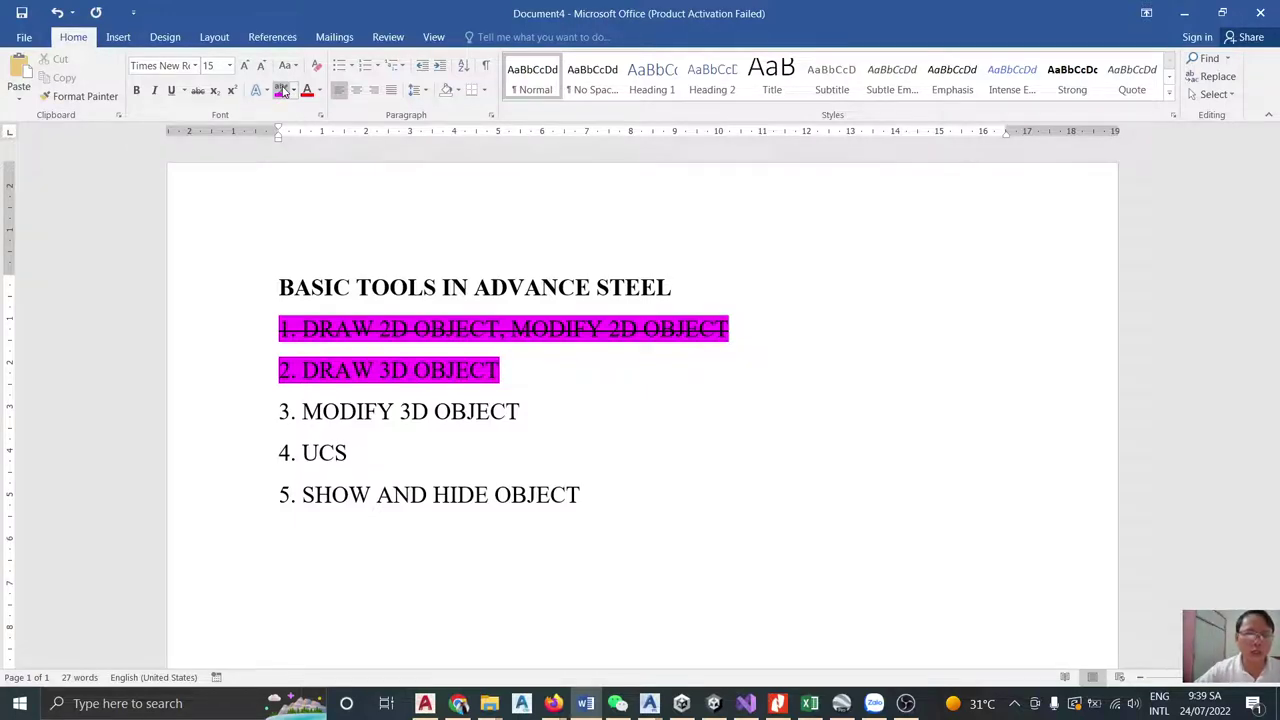
left_click(1184, 12)
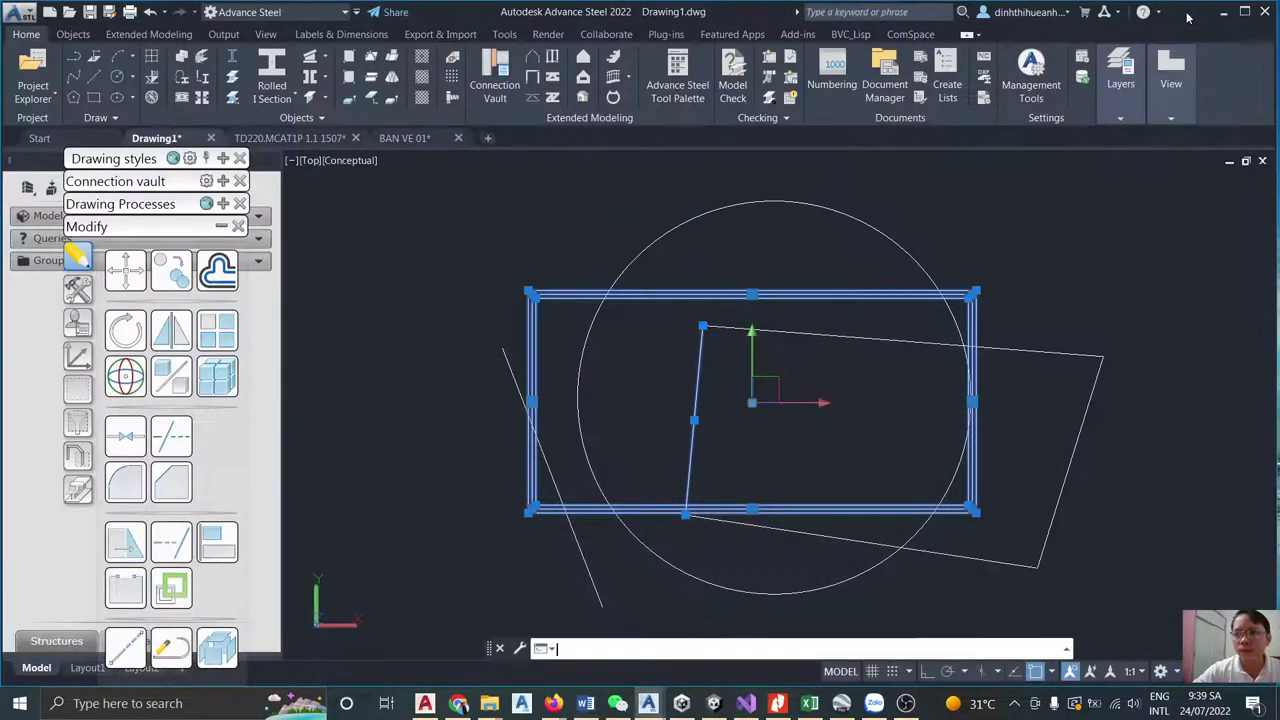
Clear the current selection and erase all the 2D objects from the drawing.
left_click(945, 234)
key("Escape")
key("Escape")
key("Escape")
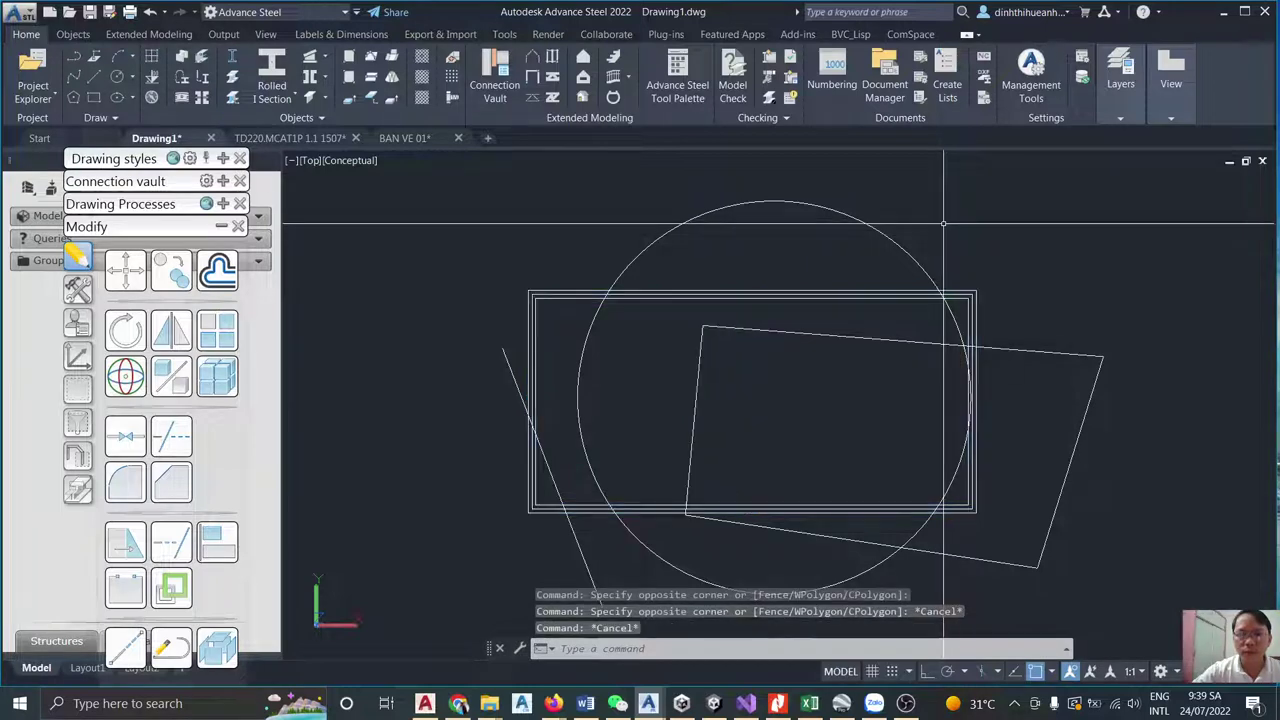
scroll(1019, 196, "down", 2)
left_click(543, 434)
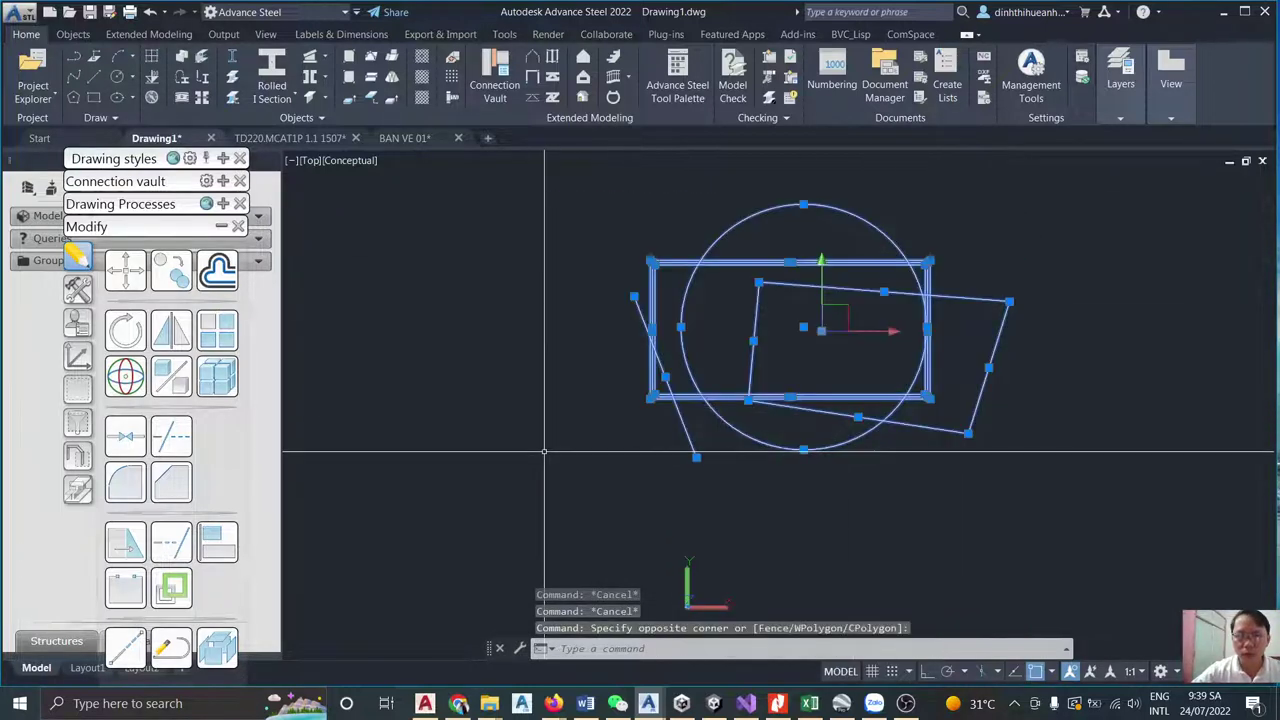
key("Escape")
left_click(1015, 209)
left_click(620, 452)
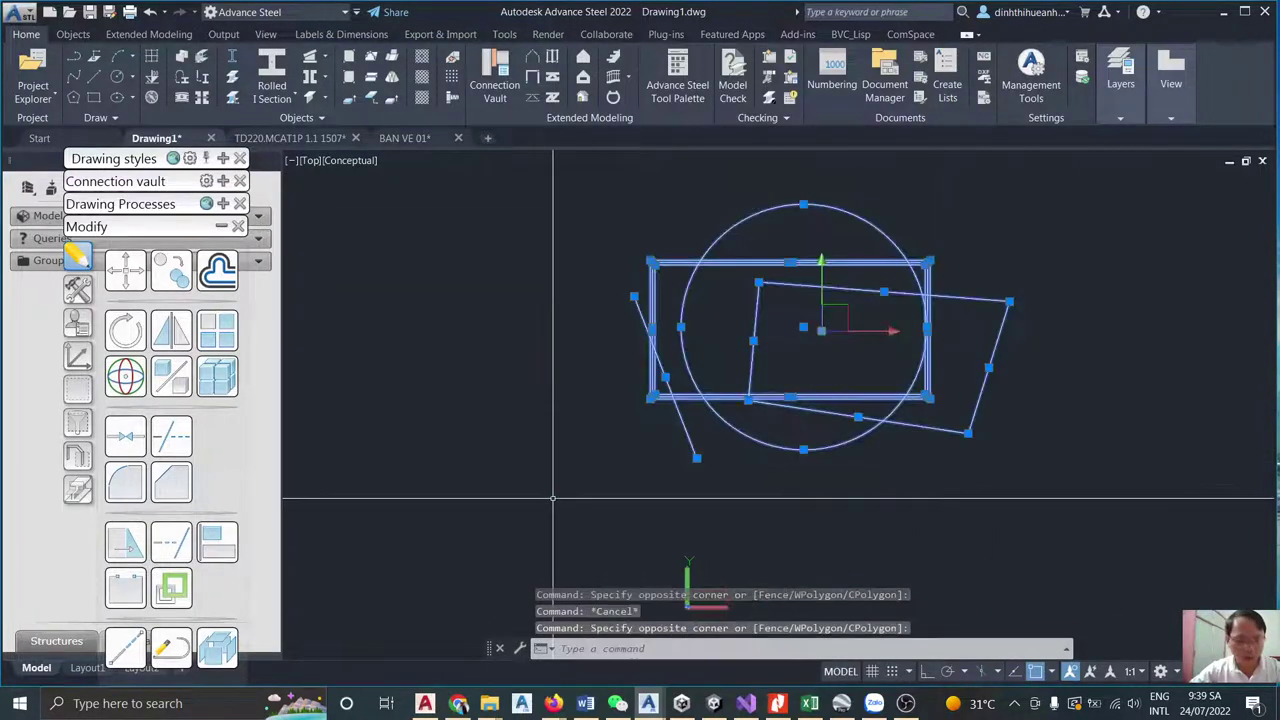
type("E")
key("Return")
Place a short Rolled I Section beam between two points near the UCS origin in a 3D view.
middle_click_drag(663, 389, 530, 308, "shift")
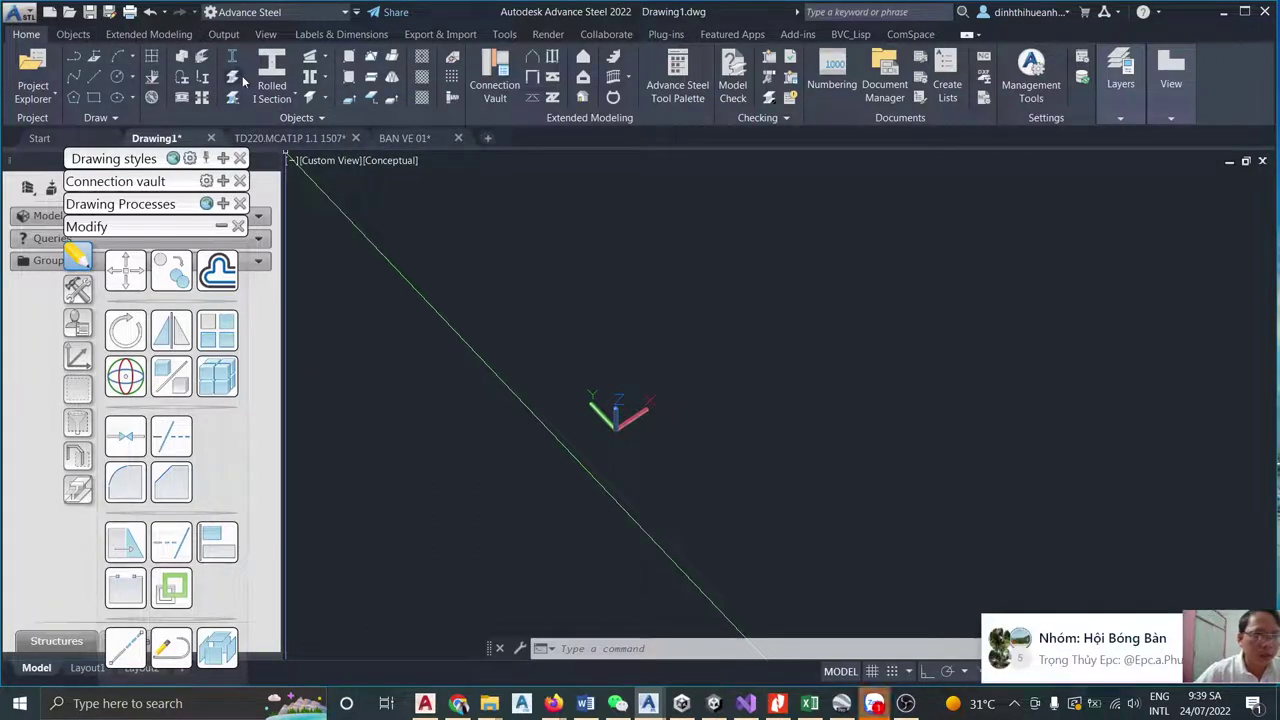
left_click(74, 34)
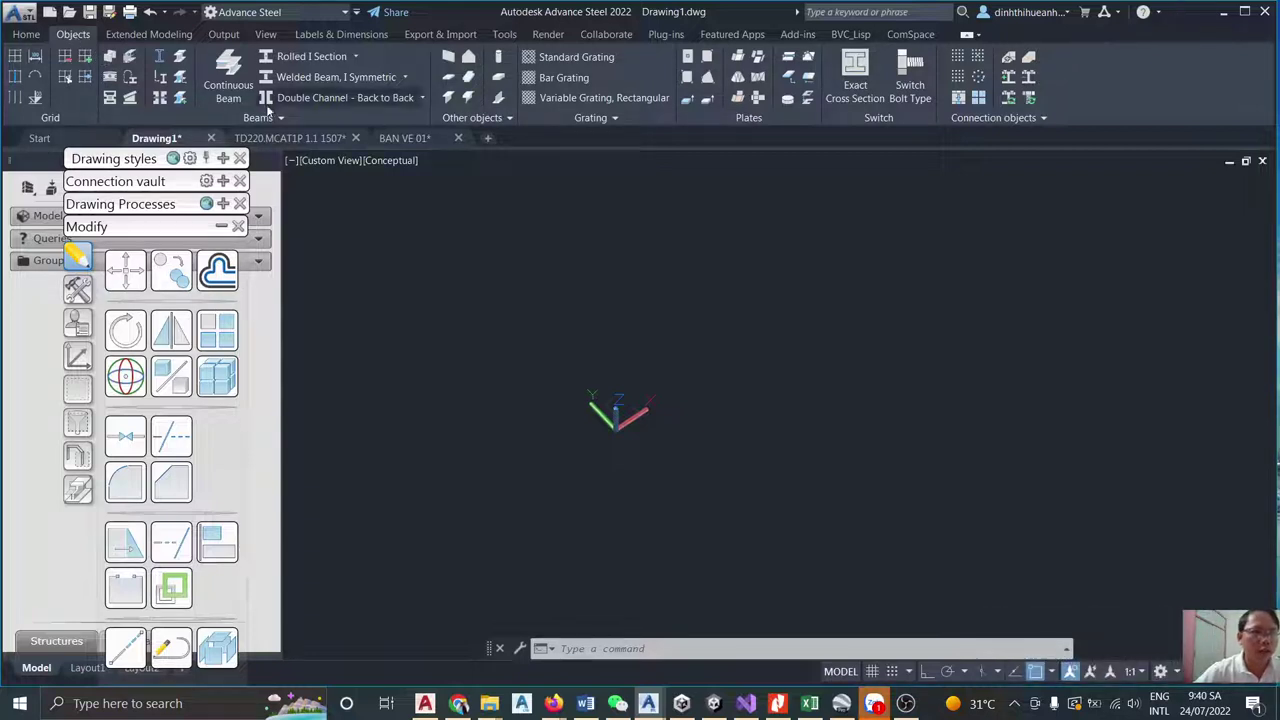
left_click(312, 58)
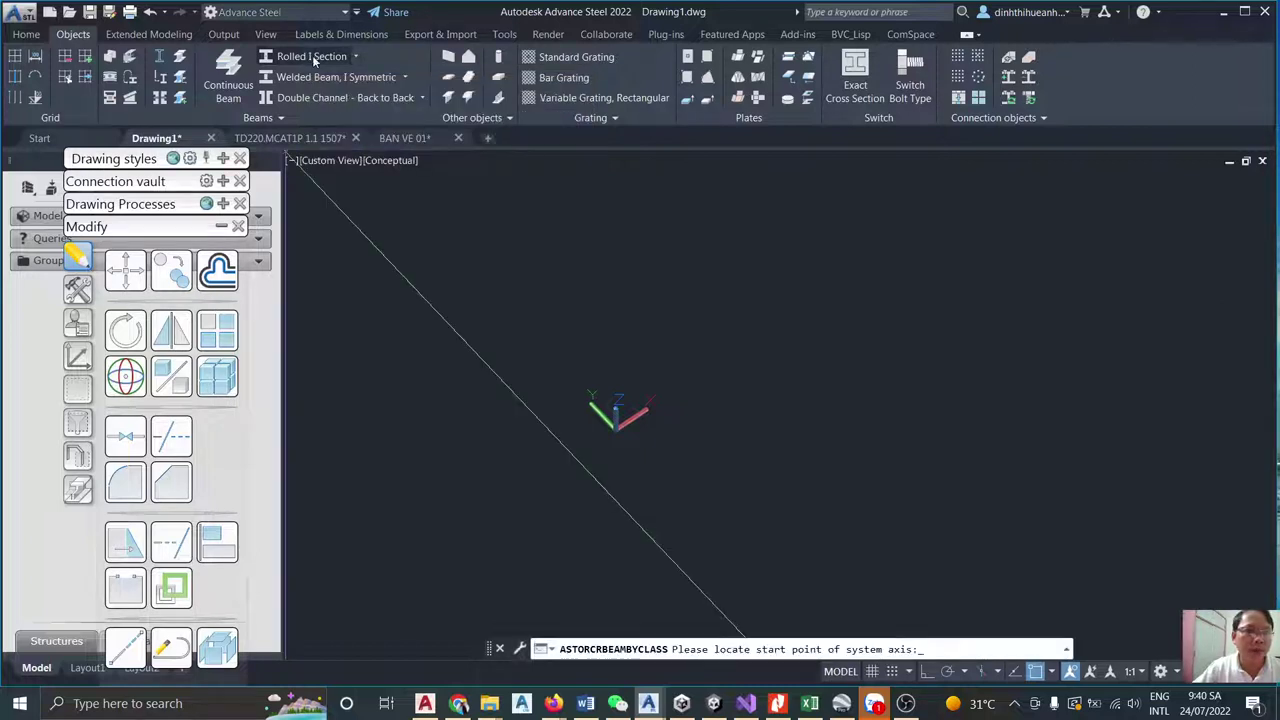
left_click(570, 373)
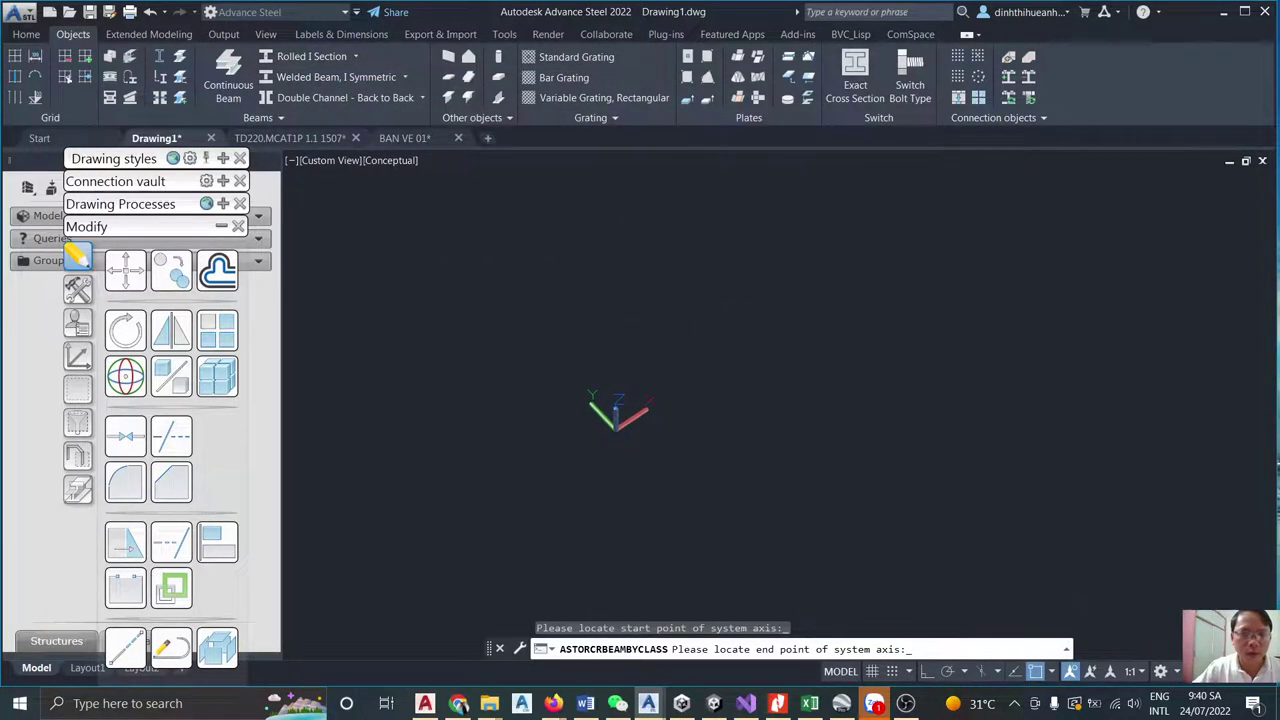
left_click(815, 289)
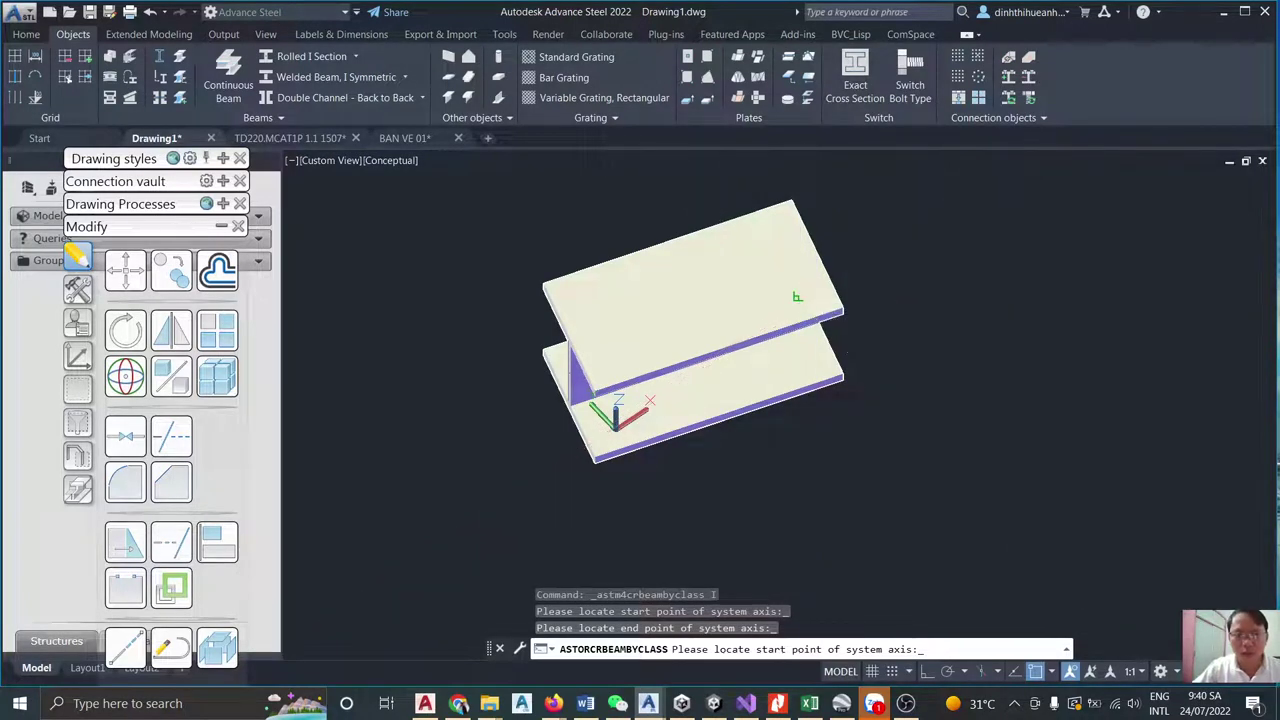
left_click(906, 703)
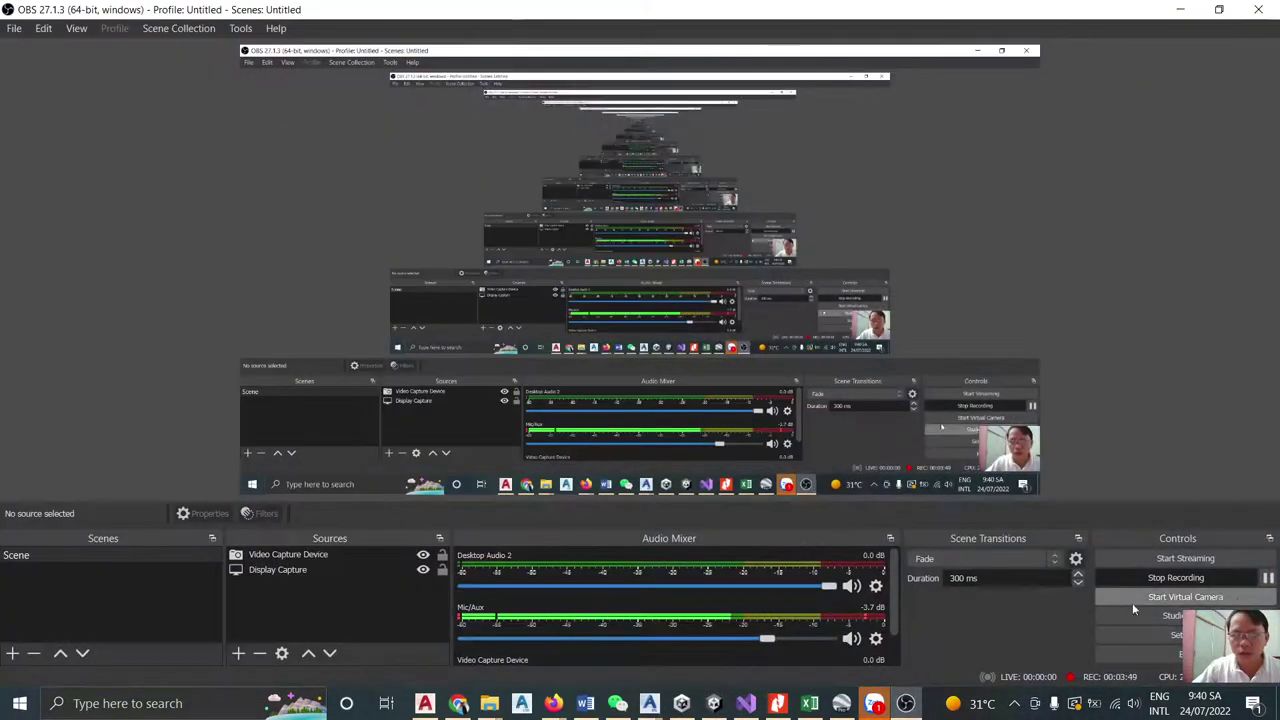
left_click(1180, 9)
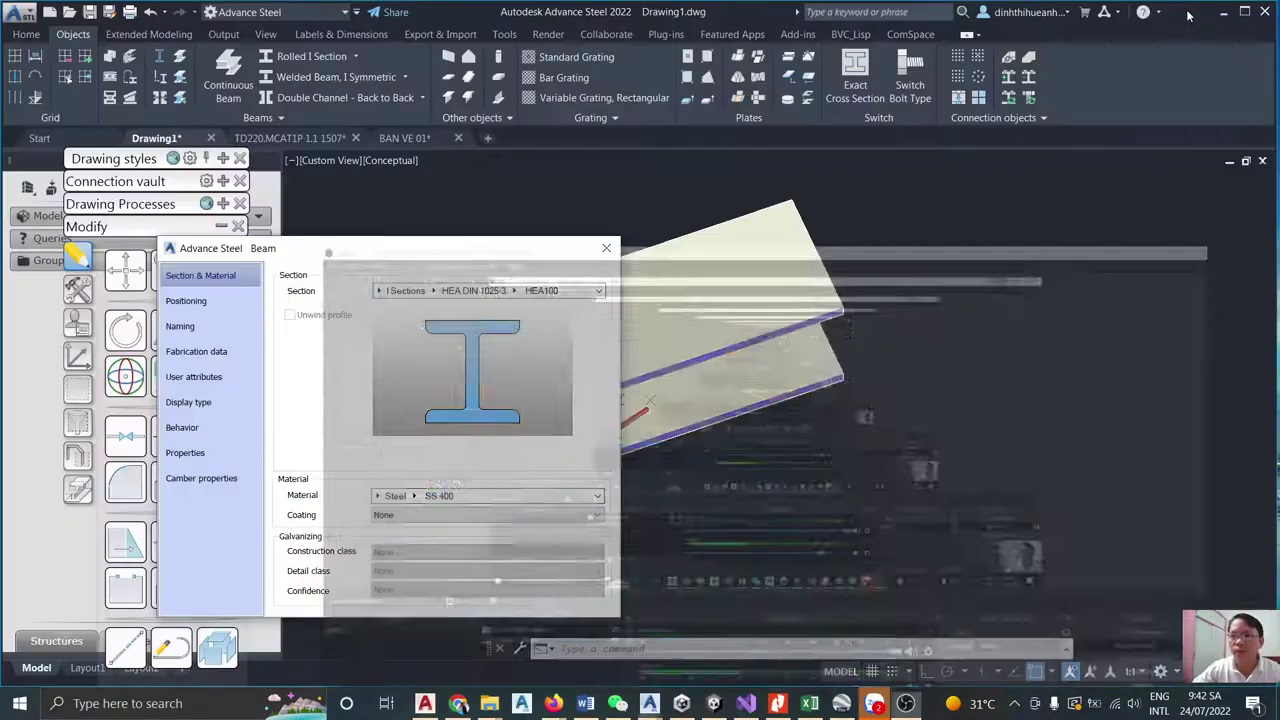
left_click(906, 703)
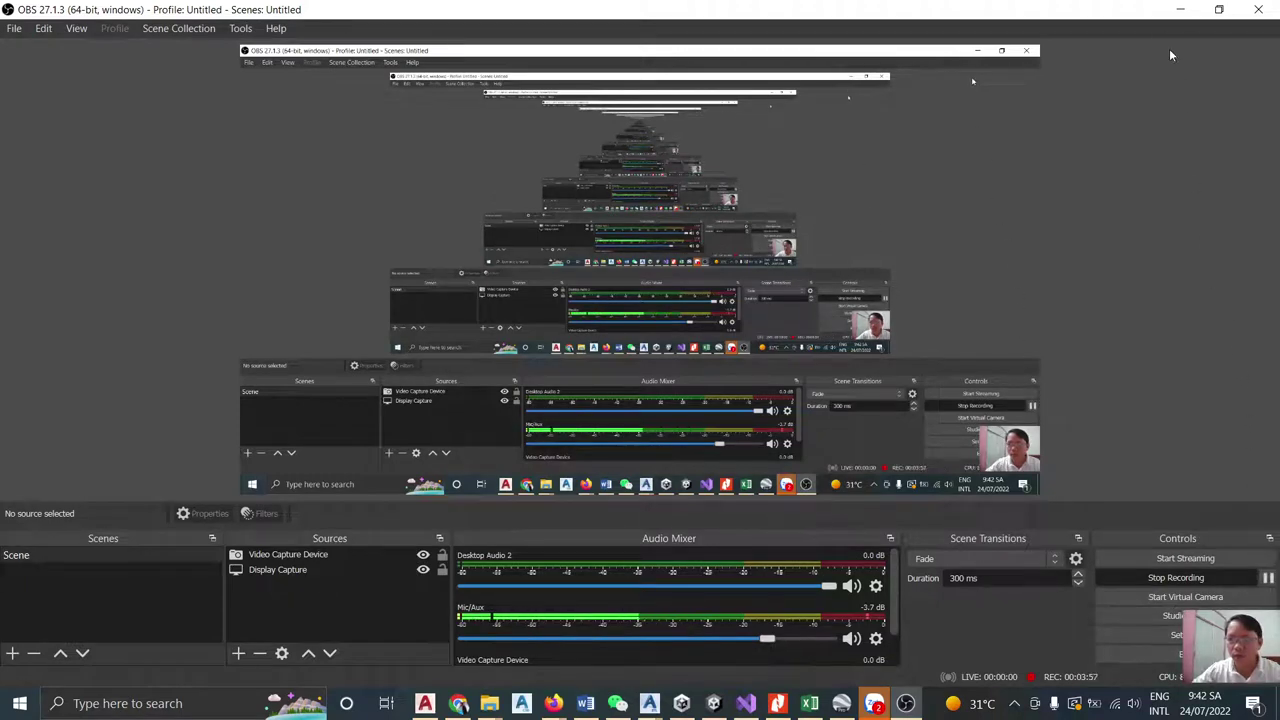
left_click(1180, 9)
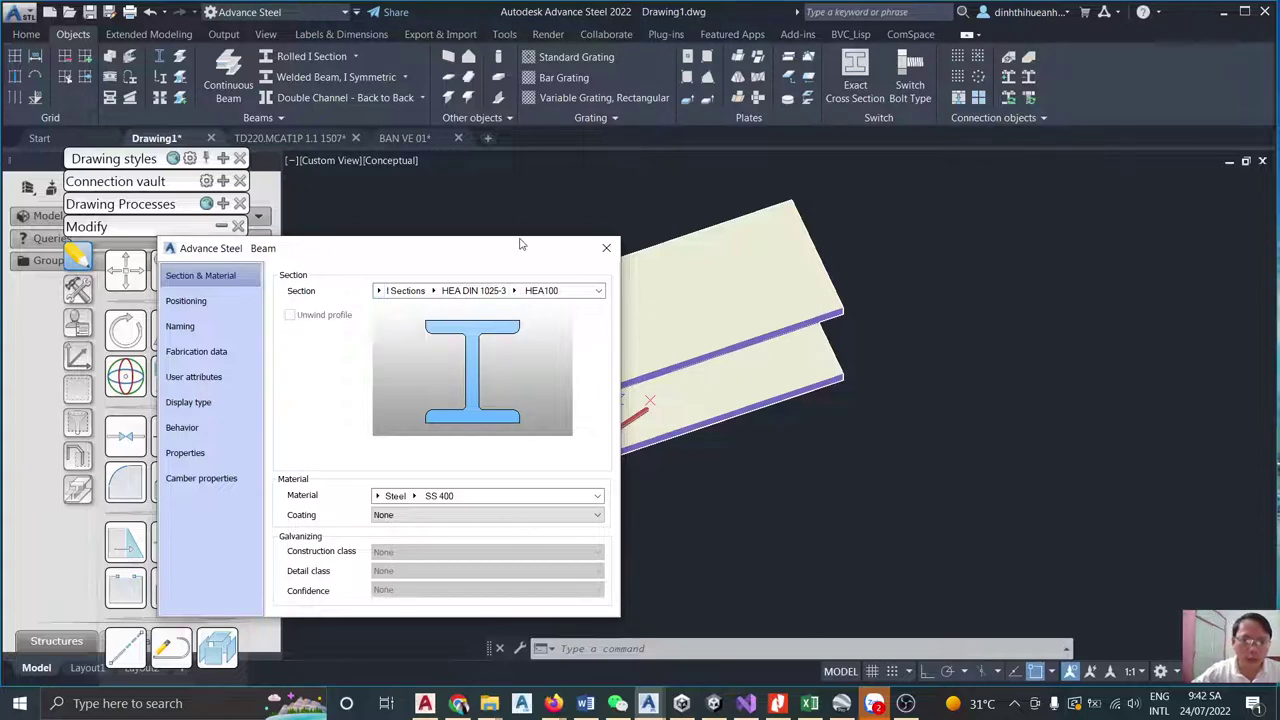
Change the beam's section type to Angle, using the Angle identical DIN EN 10056-1 standard.
left_click_drag(520, 244, 386, 311)
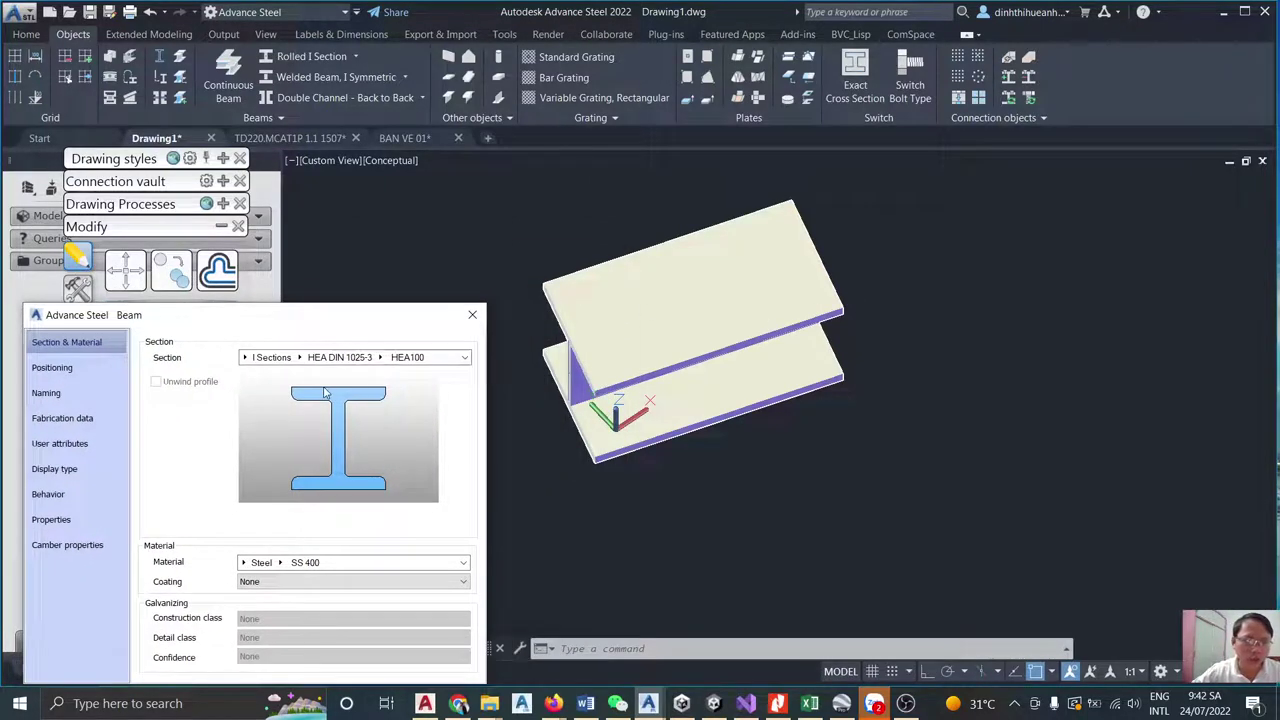
left_click(244, 358)
left_click(248, 362)
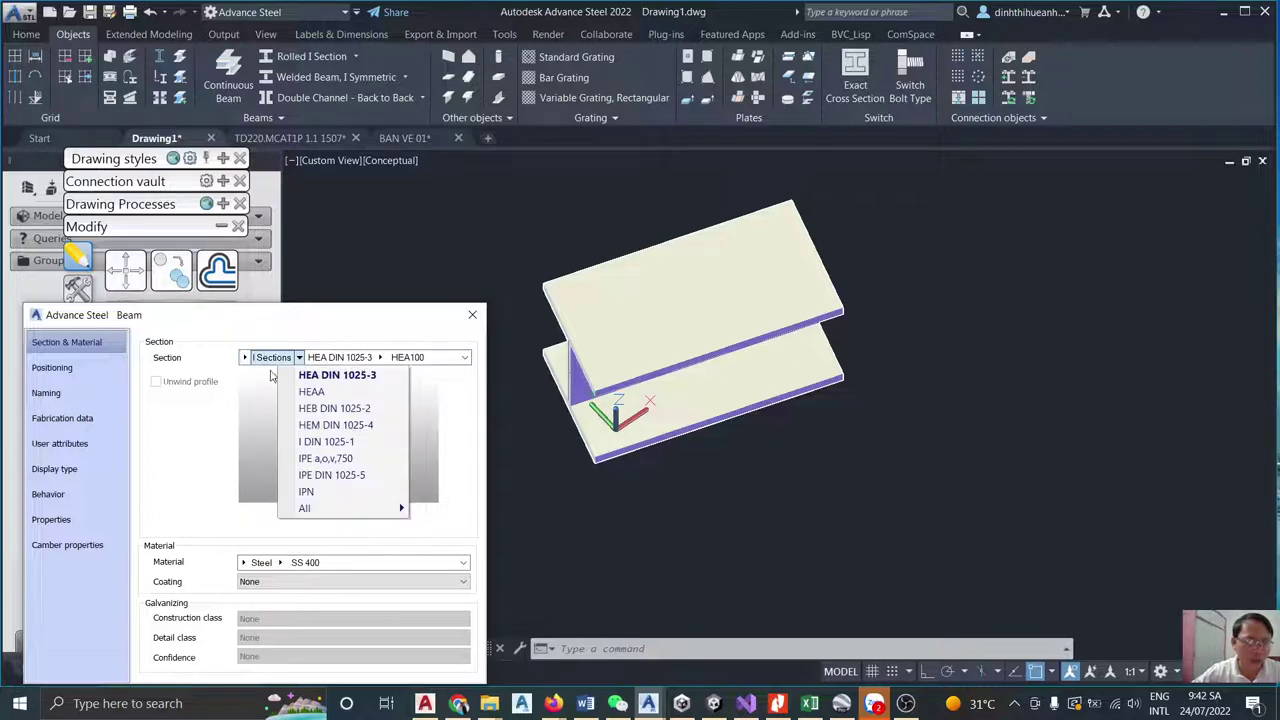
left_click(250, 362)
left_click(245, 358)
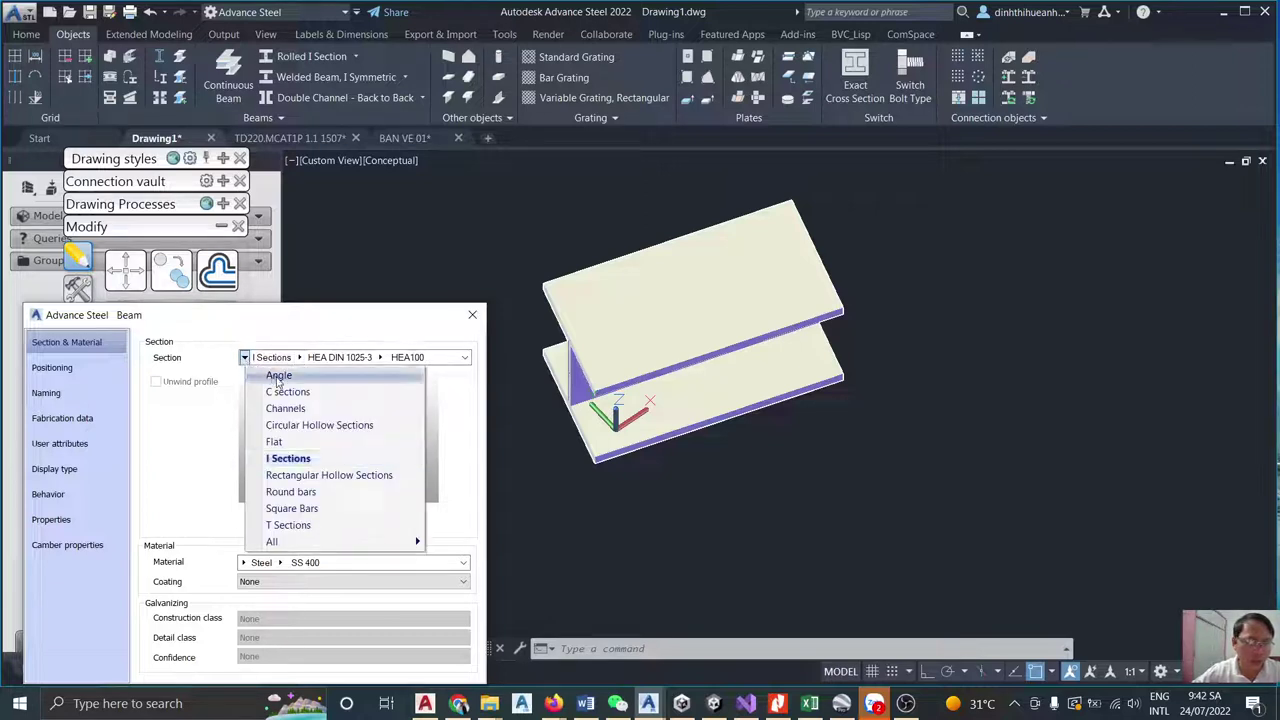
left_click(279, 377)
left_click(256, 358)
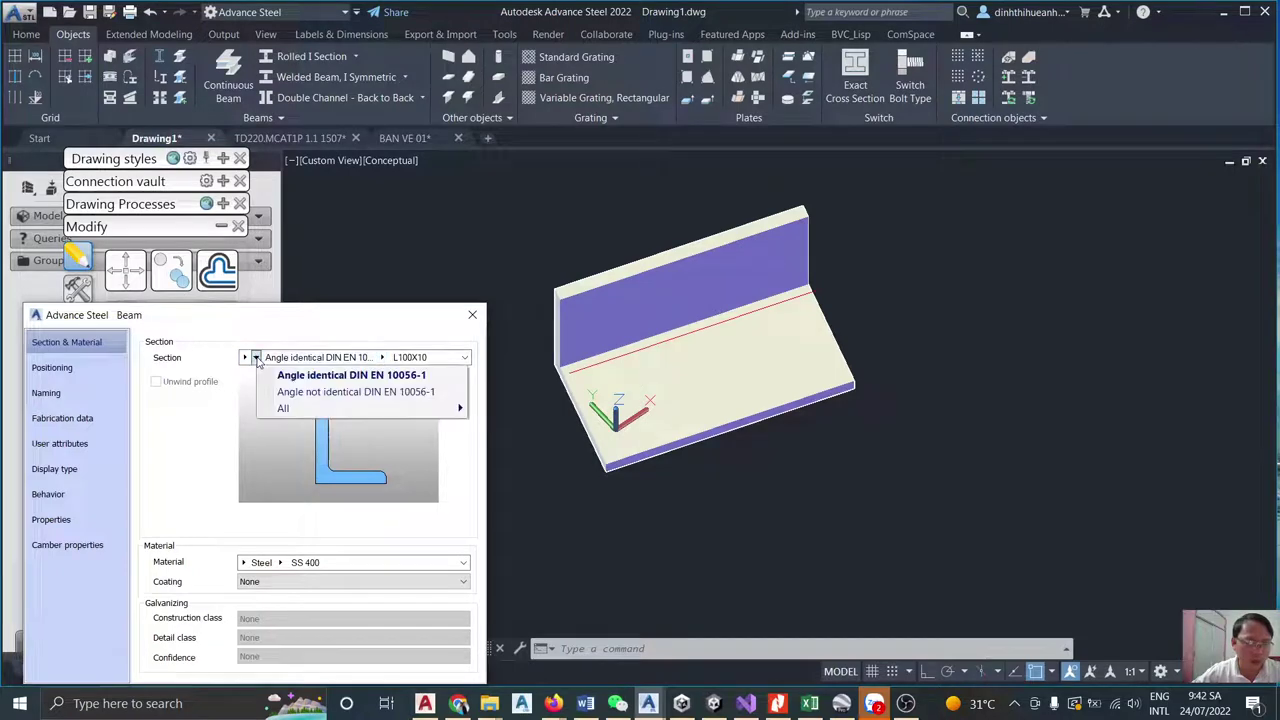
left_click(283, 375)
Change the beam's section standard from the full list of angle catalogues to Japan JIS - LE.
left_click(256, 358)
mouse_move(283, 410)
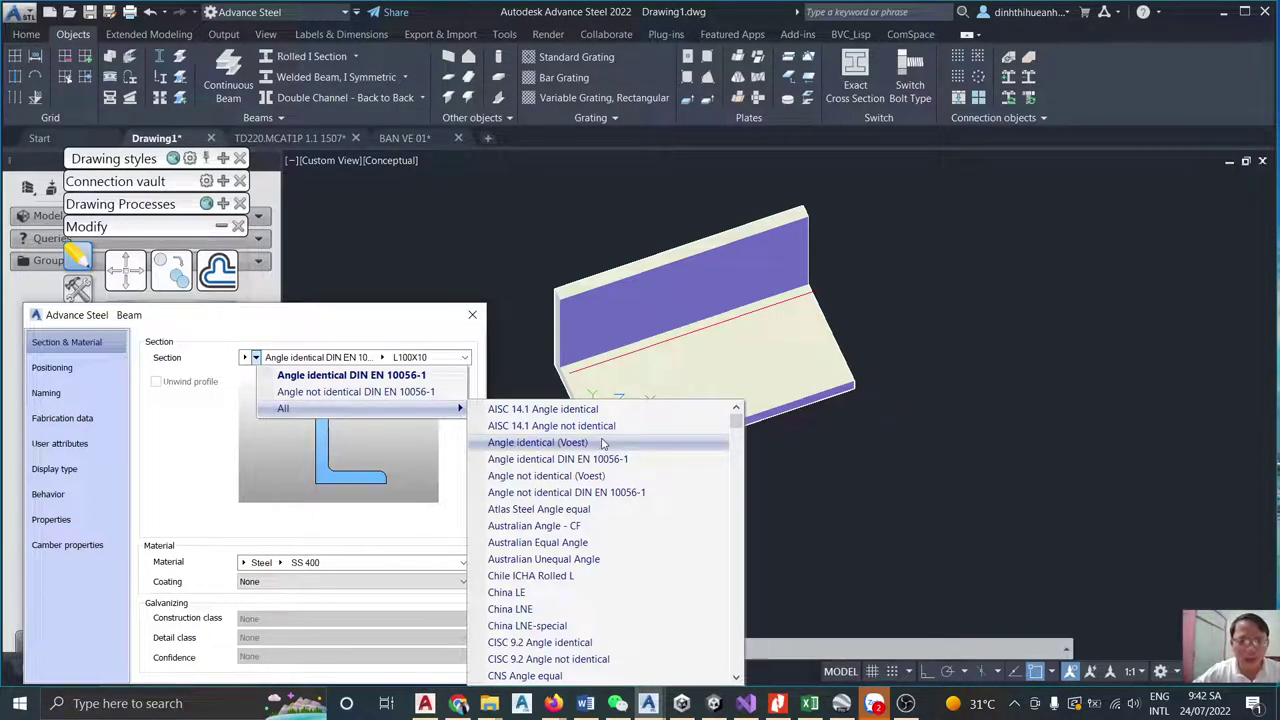
scroll(603, 443, "down", 3)
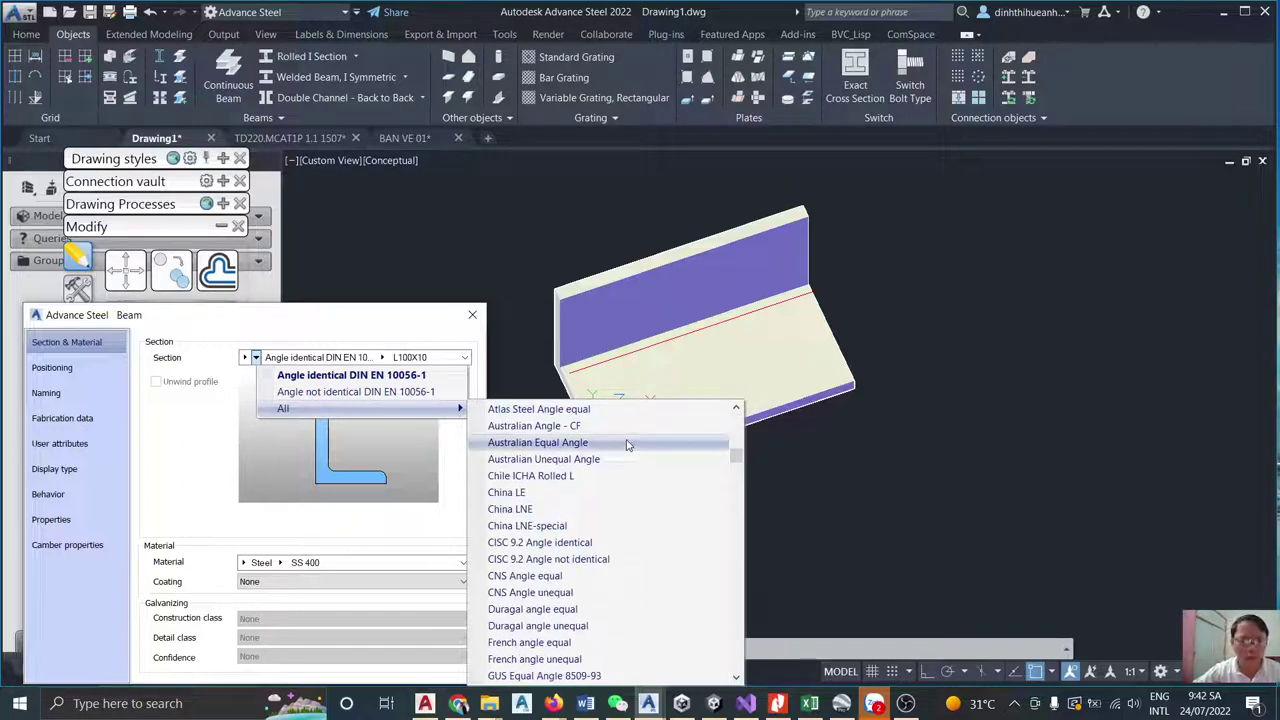
scroll(628, 444, "down", 2)
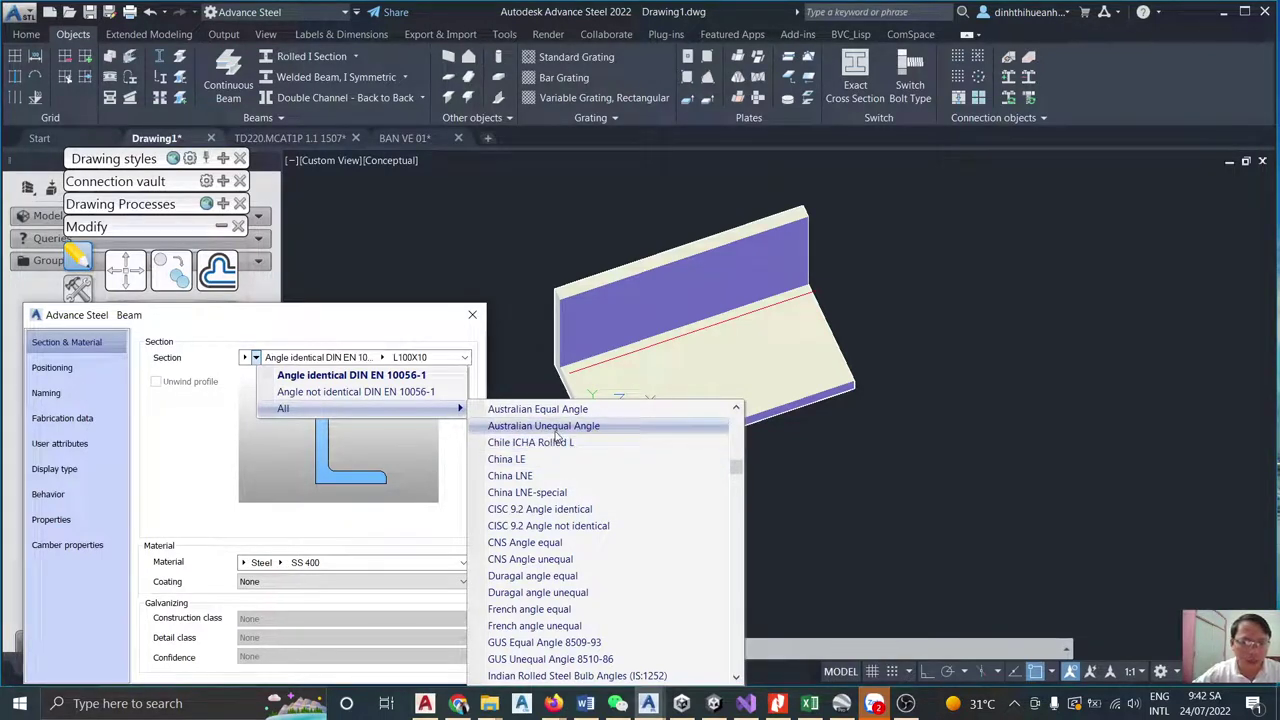
scroll(590, 560, "down", 2)
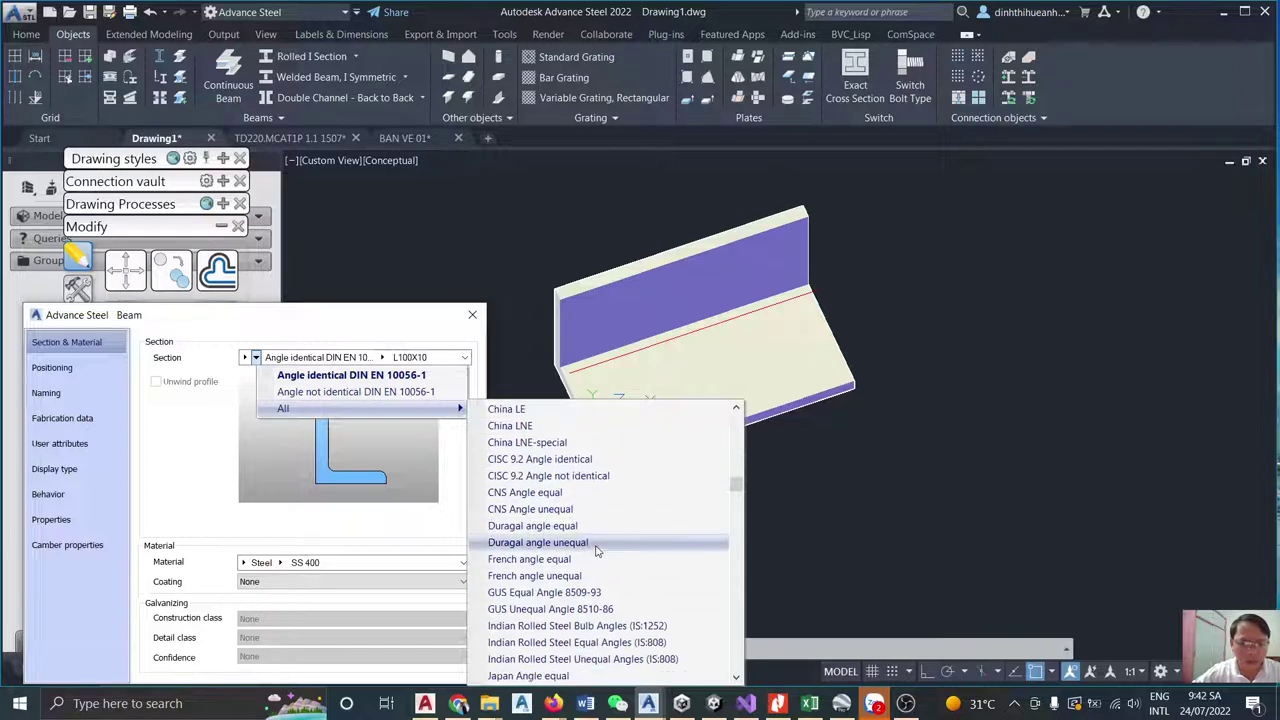
scroll(600, 535, "down", 1)
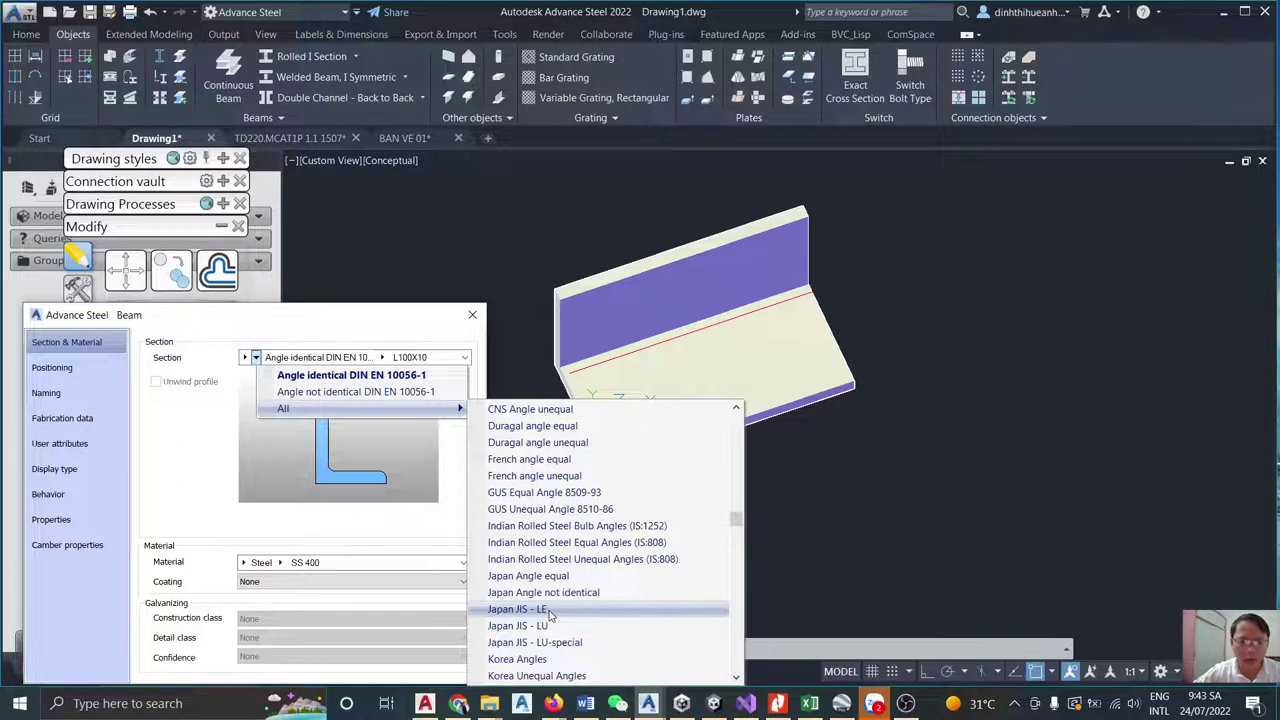
left_click(548, 613)
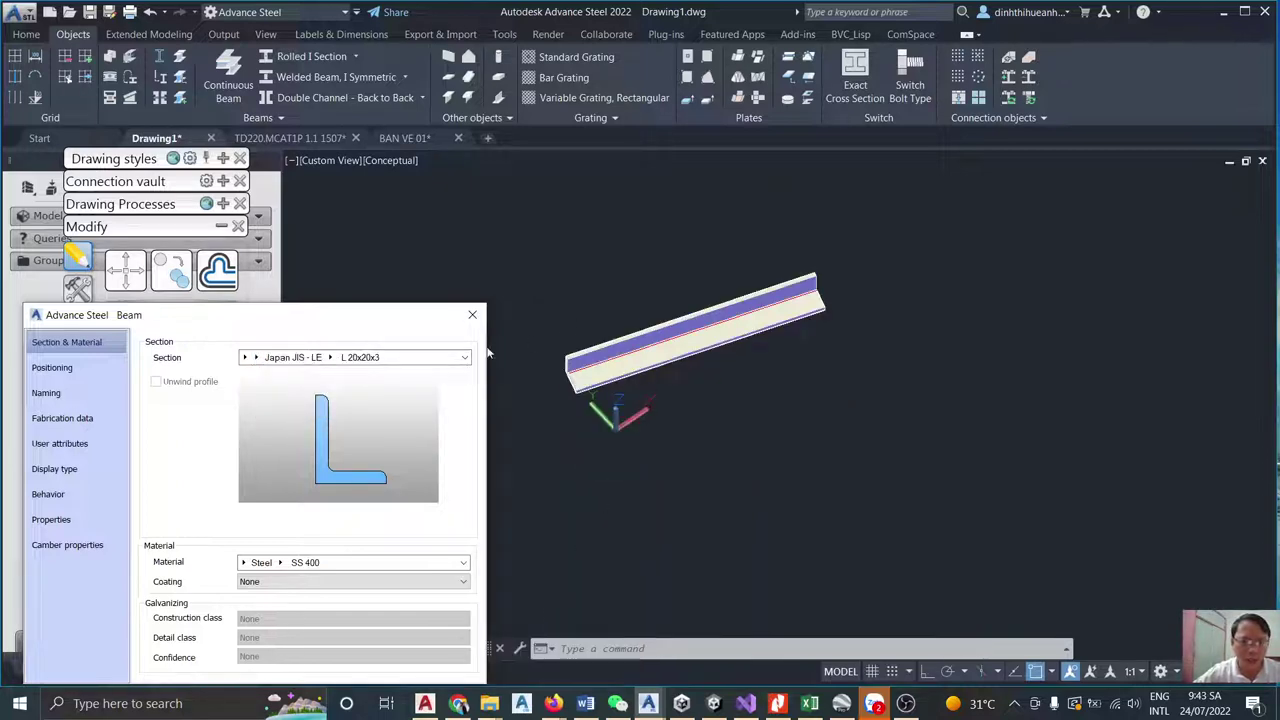
Set the beam's section size to L 50x50x6 and close its properties.
left_click(330, 358)
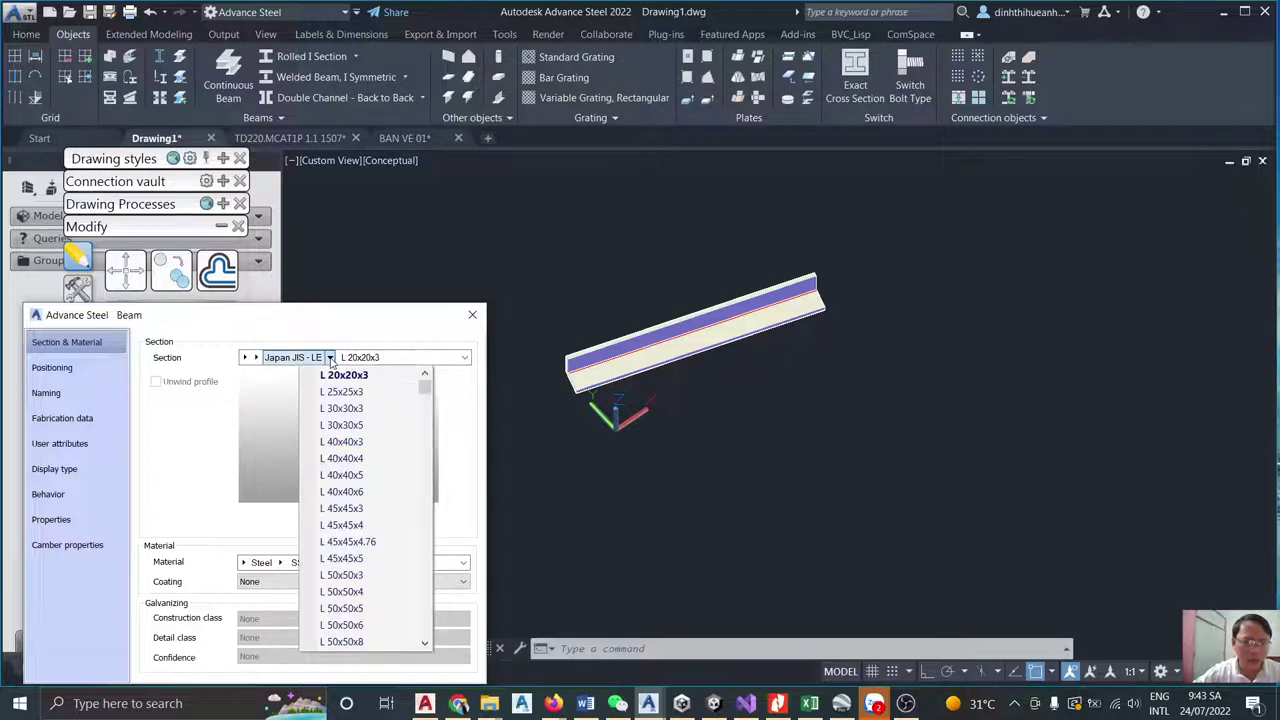
scroll(370, 495, "down", 3)
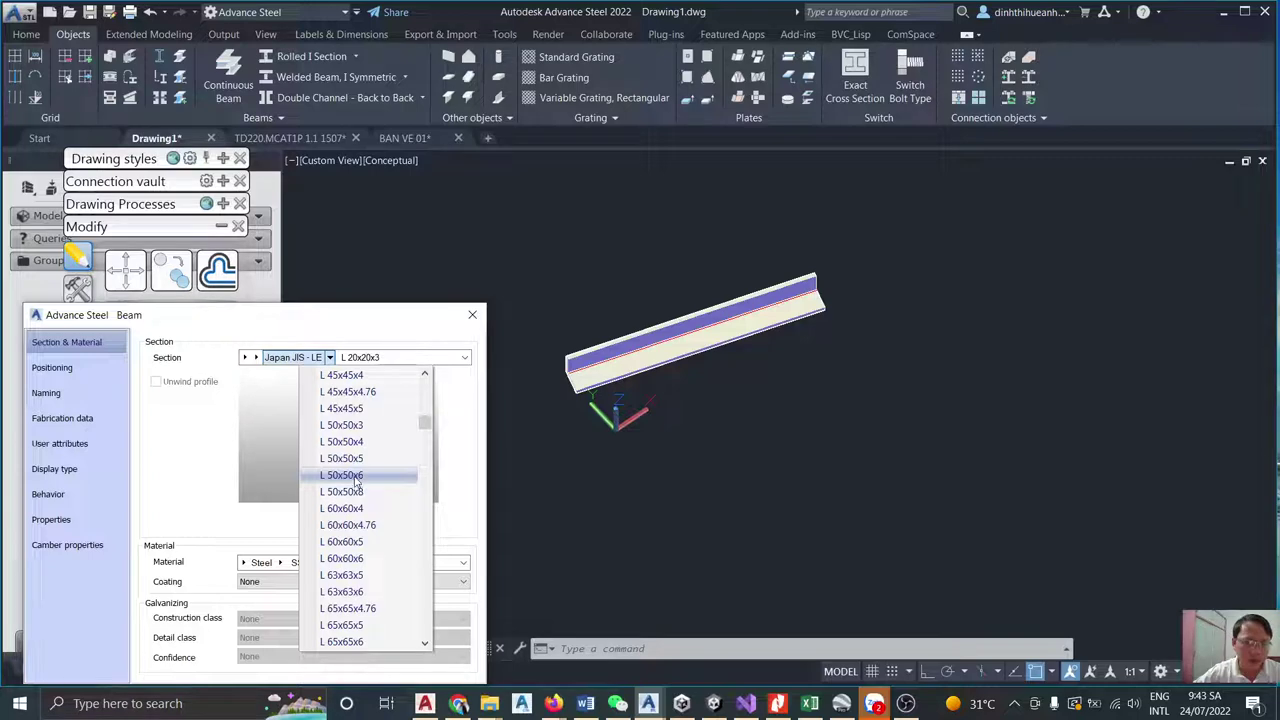
left_click(355, 478)
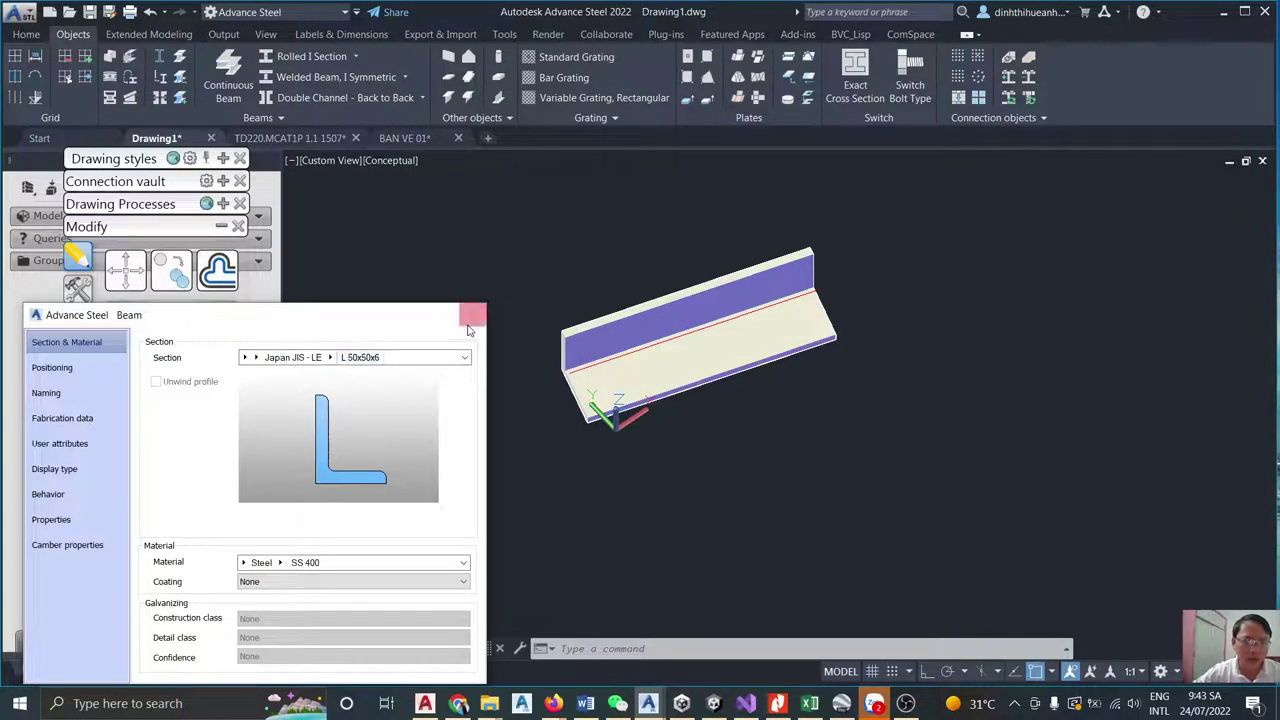
left_click(468, 328)
Select the angle beam and lengthen its end farthest from the UCS origin by 12.
scroll(654, 385, "down", 5)
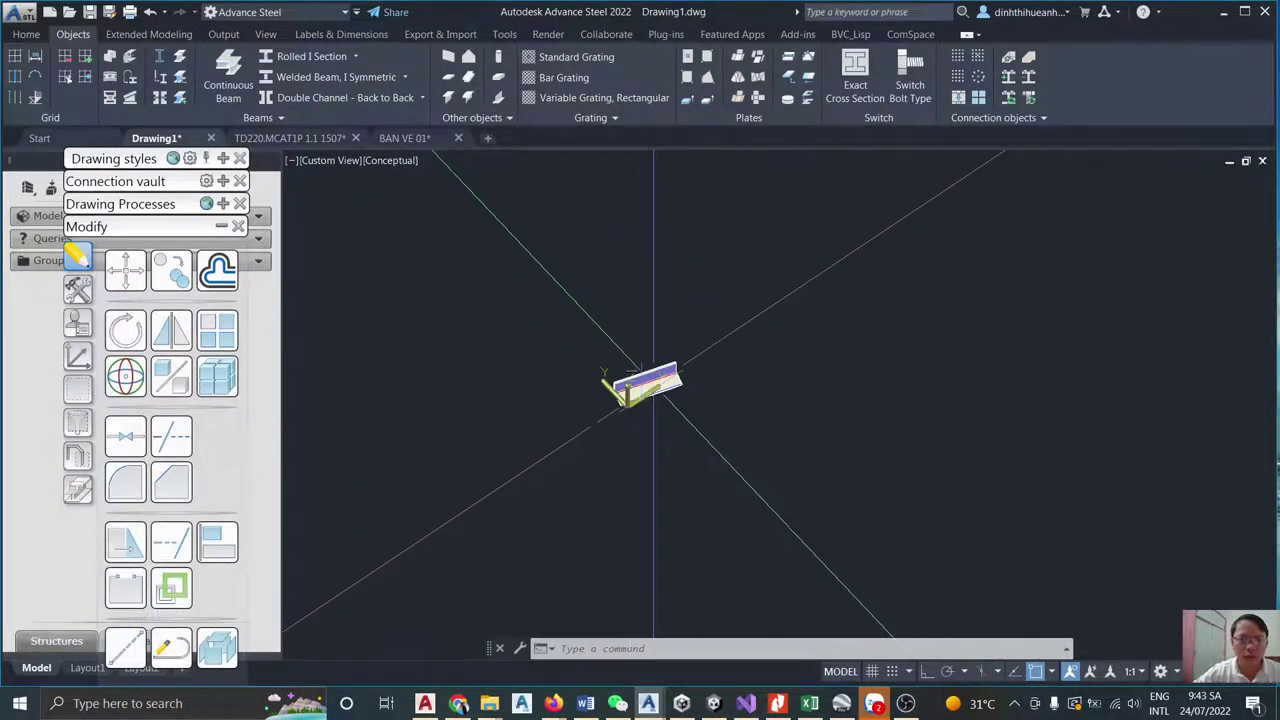
scroll(654, 385, "up", 5)
left_click(687, 357)
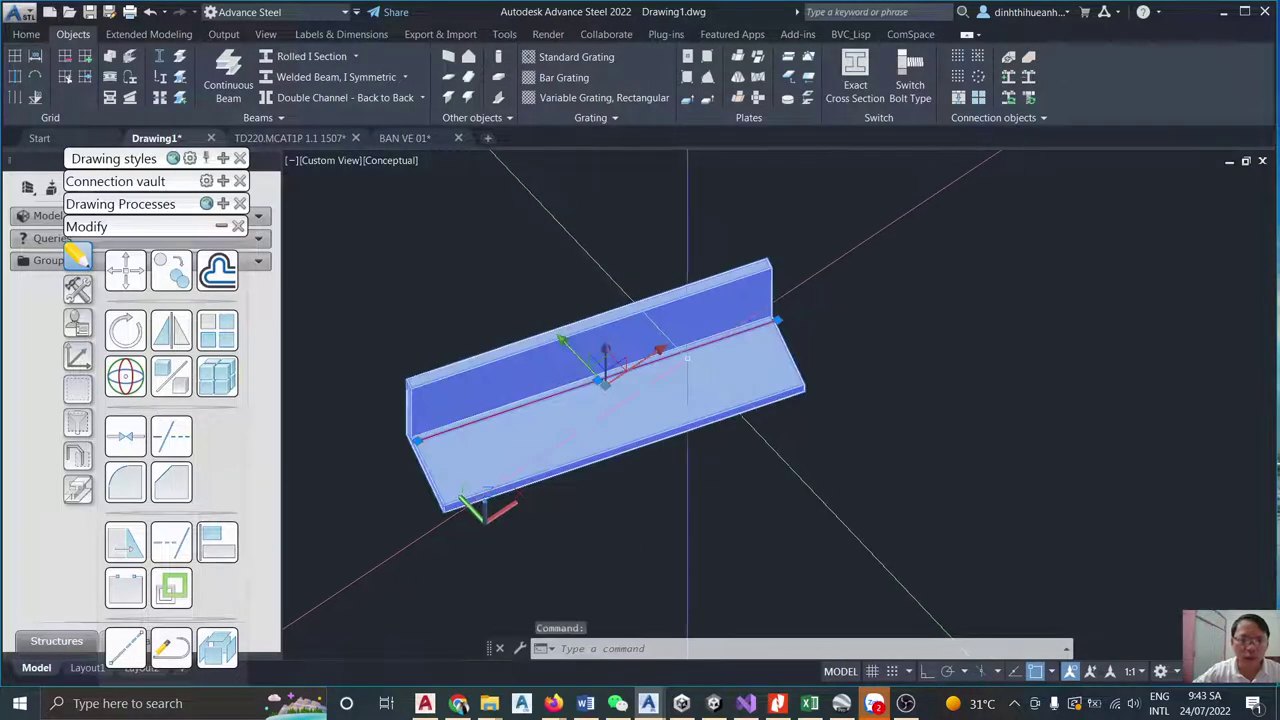
mouse_move(778, 322)
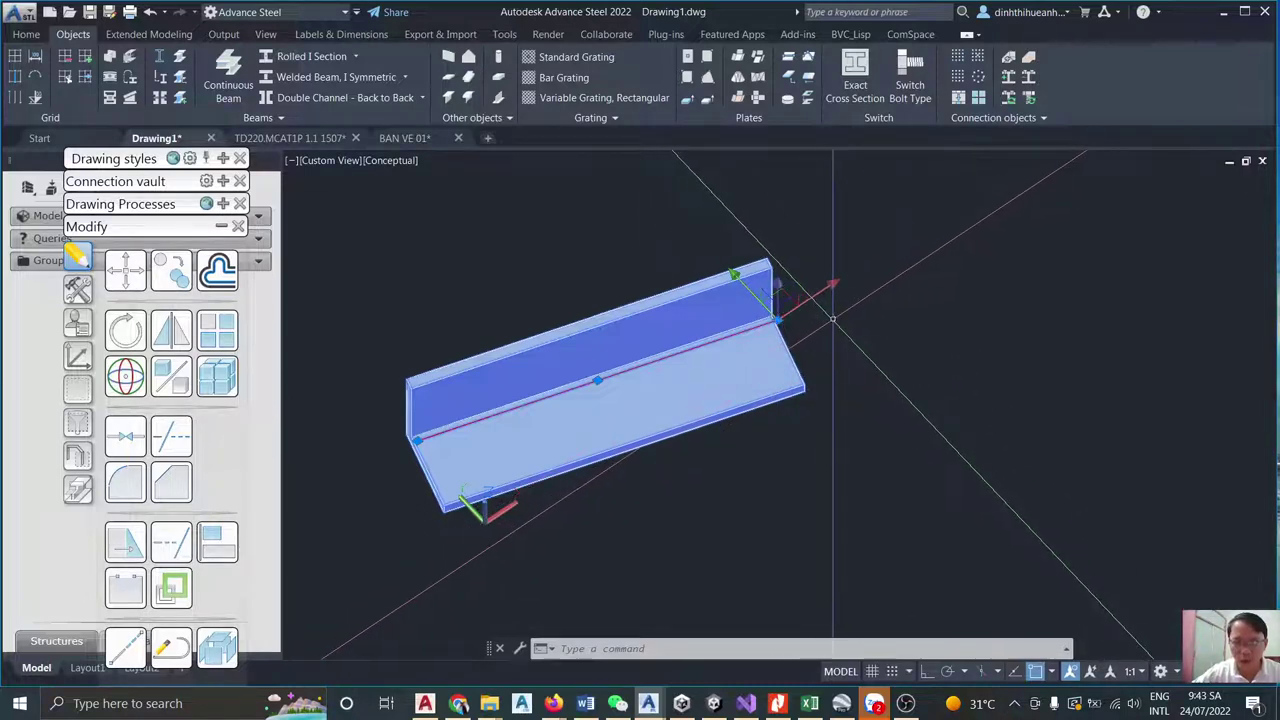
left_click(905, 703)
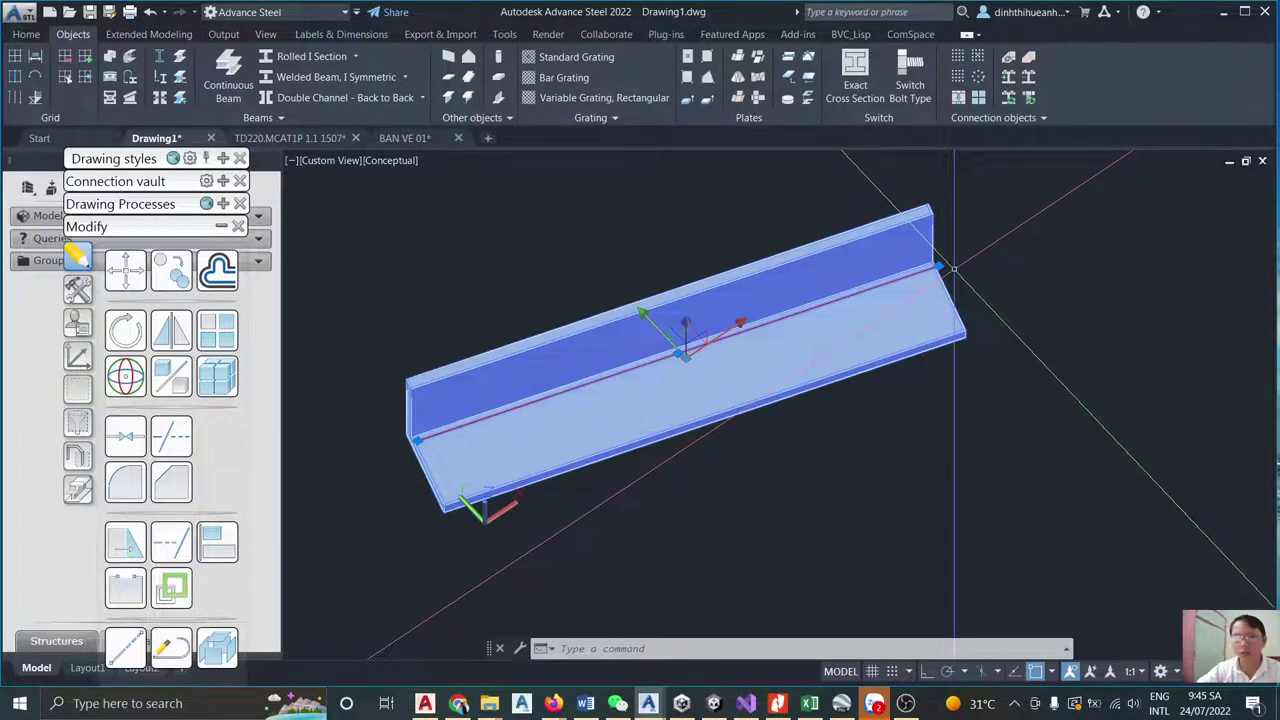
mouse_move(940, 268)
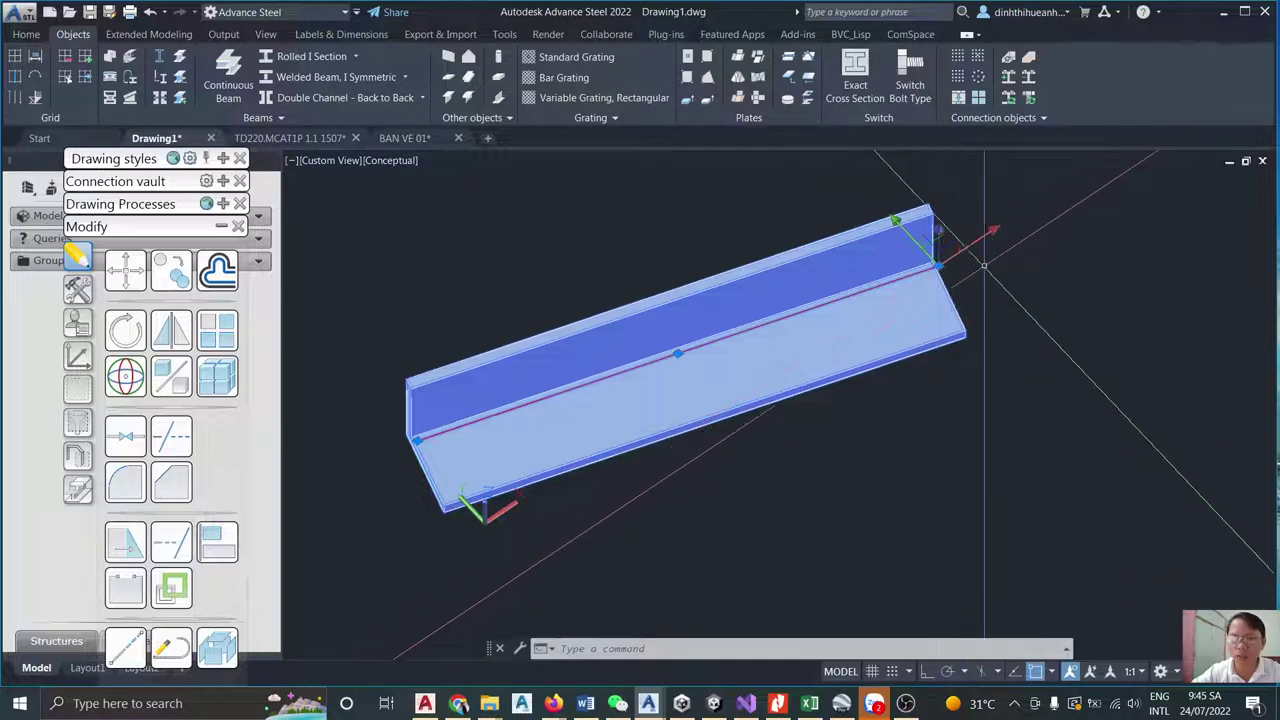
scroll(978, 265, "up", 2)
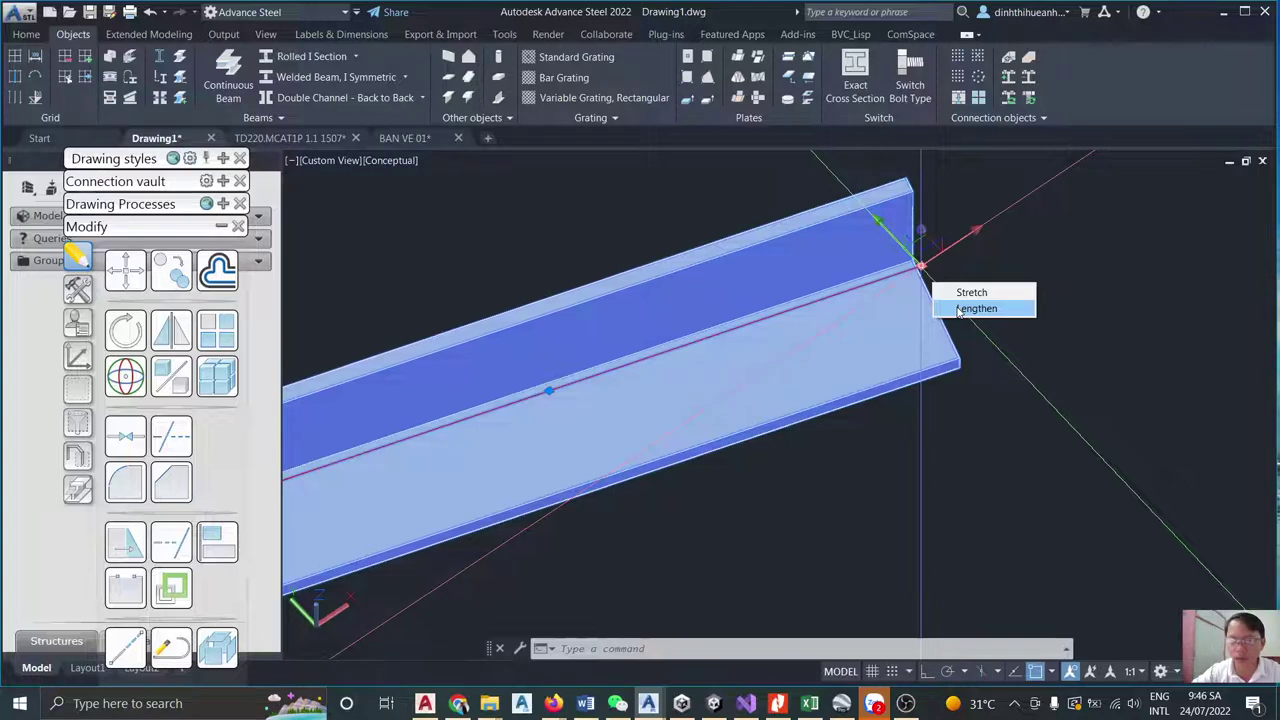
left_click(971, 308)
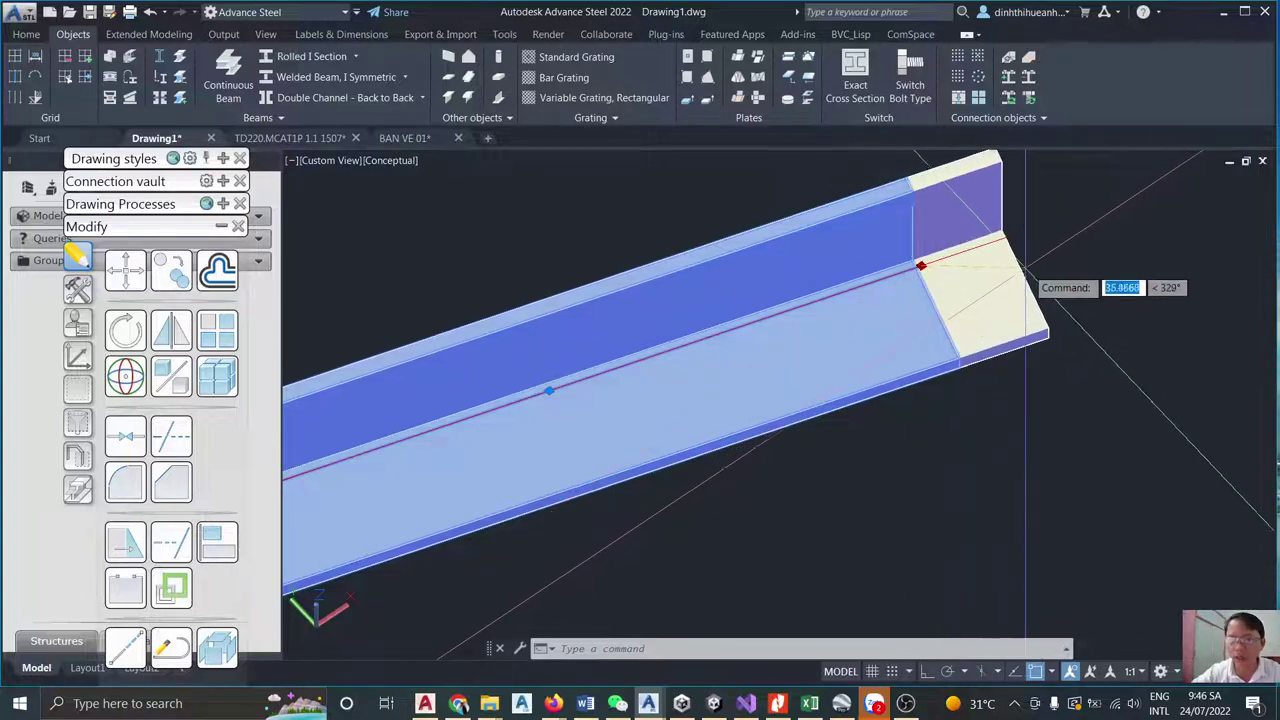
scroll(1025, 268, "down", 4)
scroll(740, 315, "up", 3)
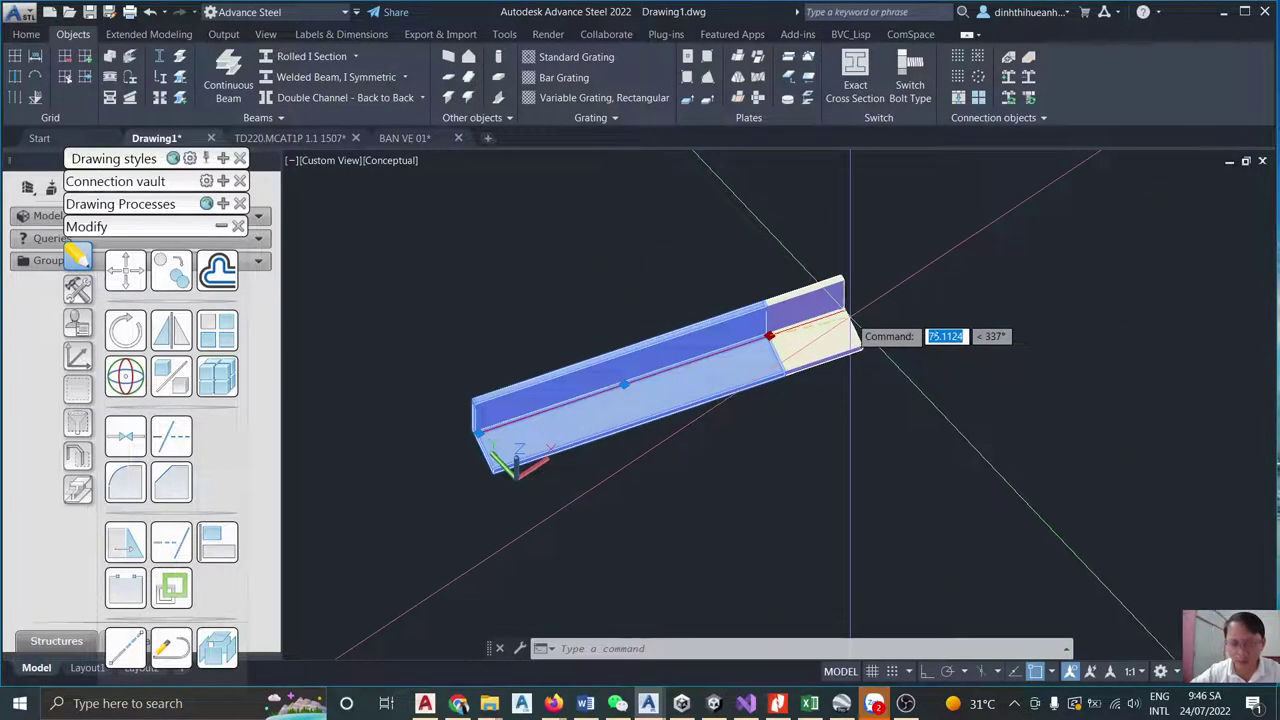
scroll(850, 318, "up", 3)
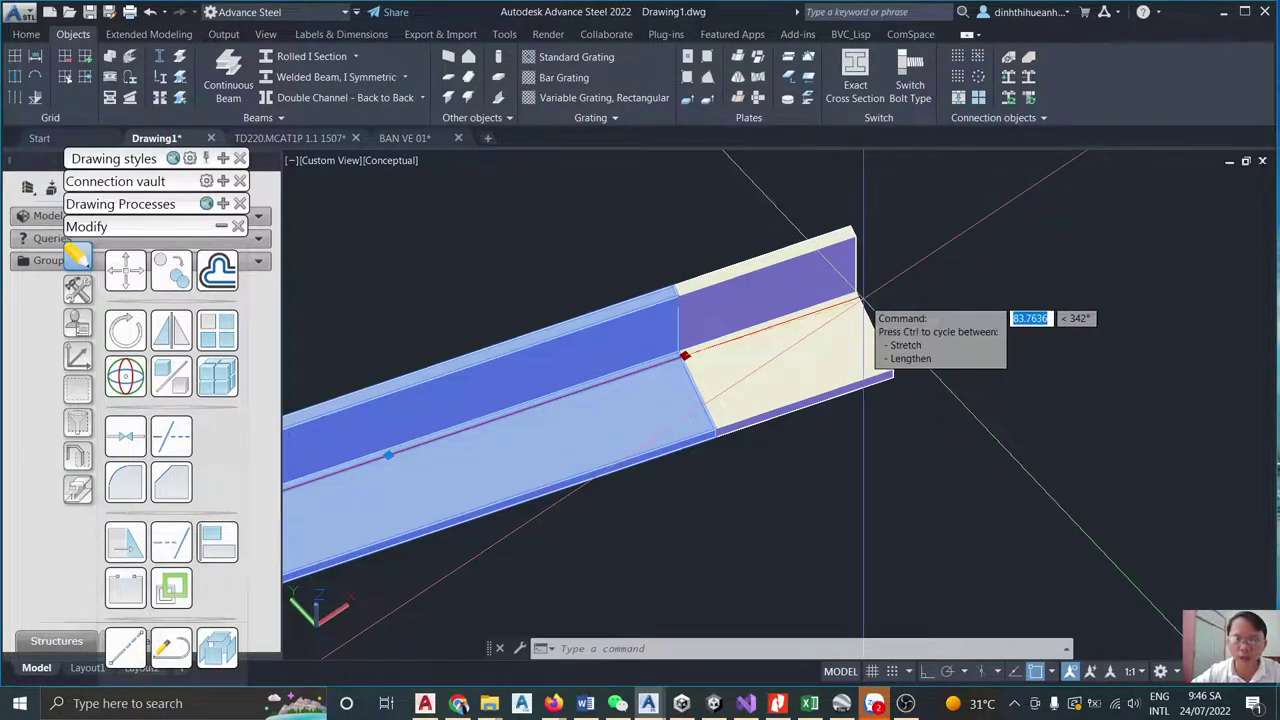
type("12")
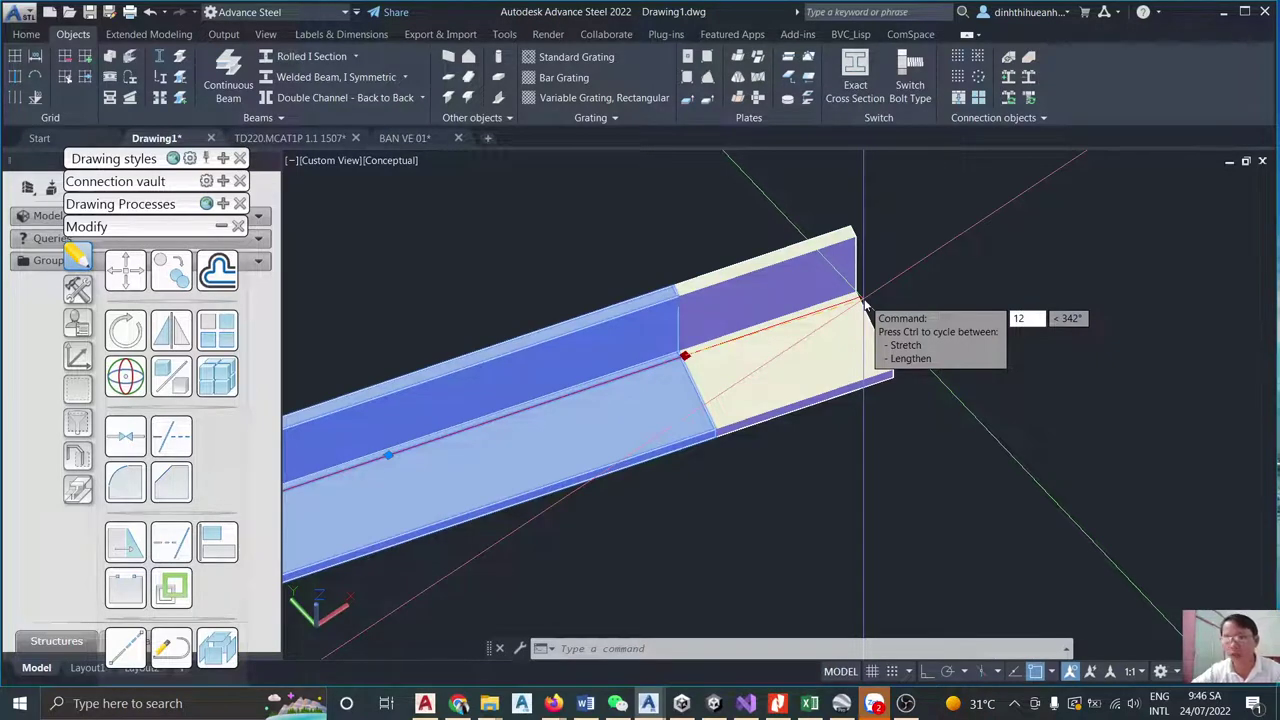
key("Return")
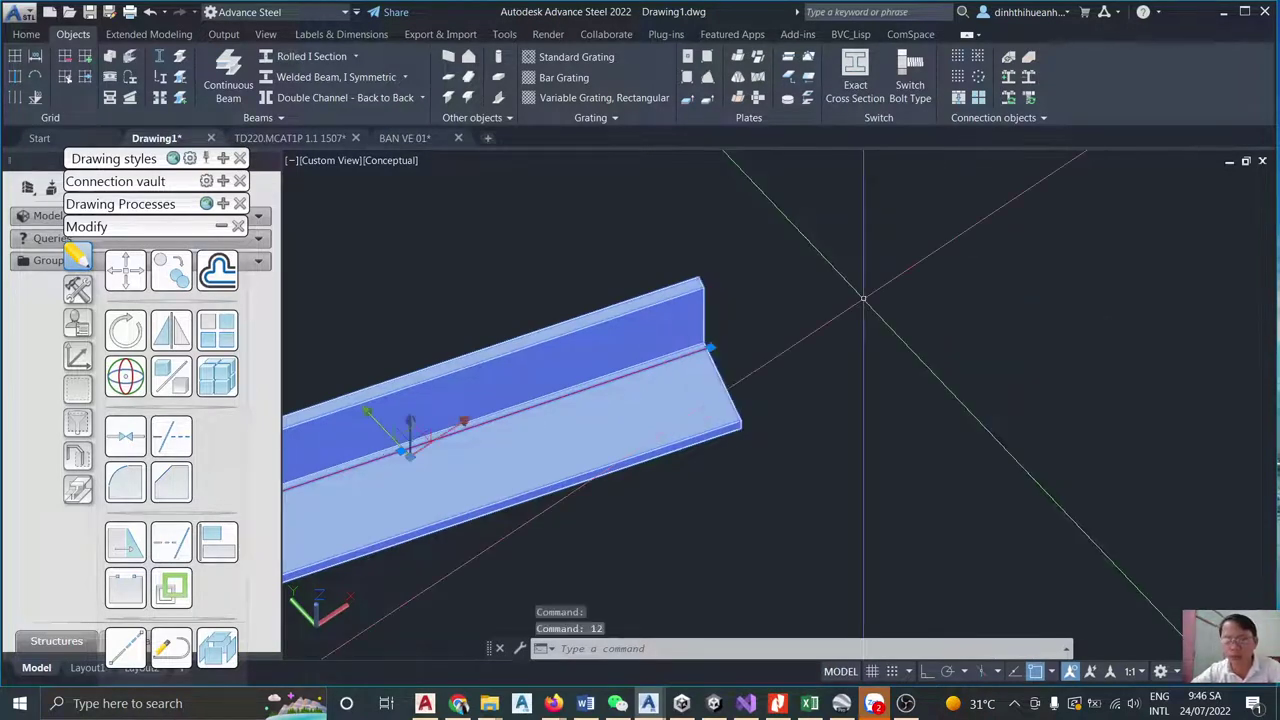
Lengthen the same end of the angle beam by 100.
mouse_move(710, 350)
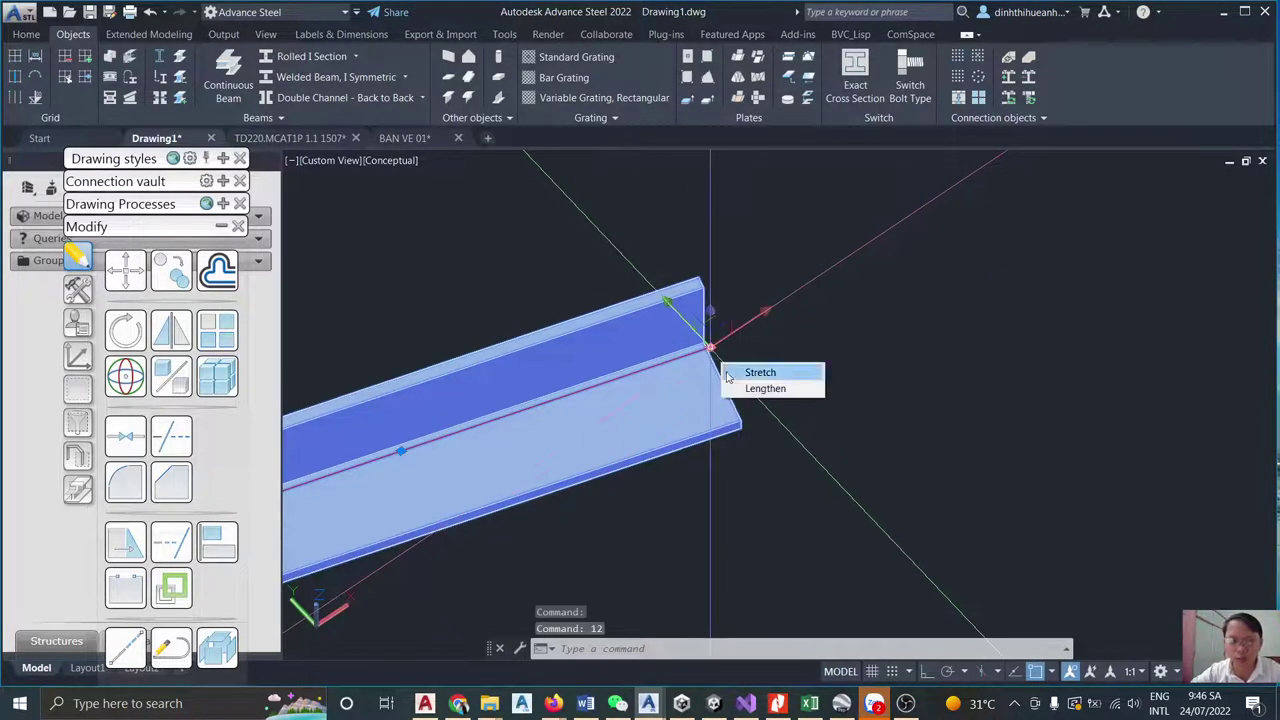
left_click(765, 388)
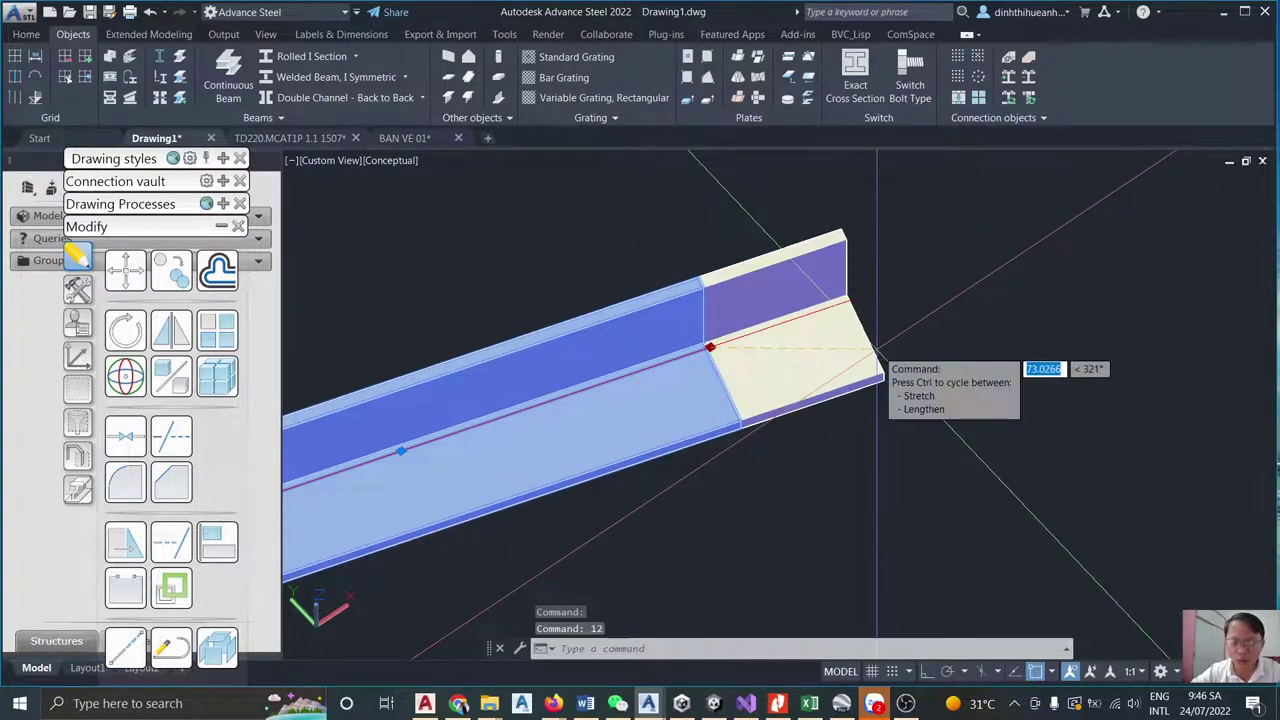
type("100")
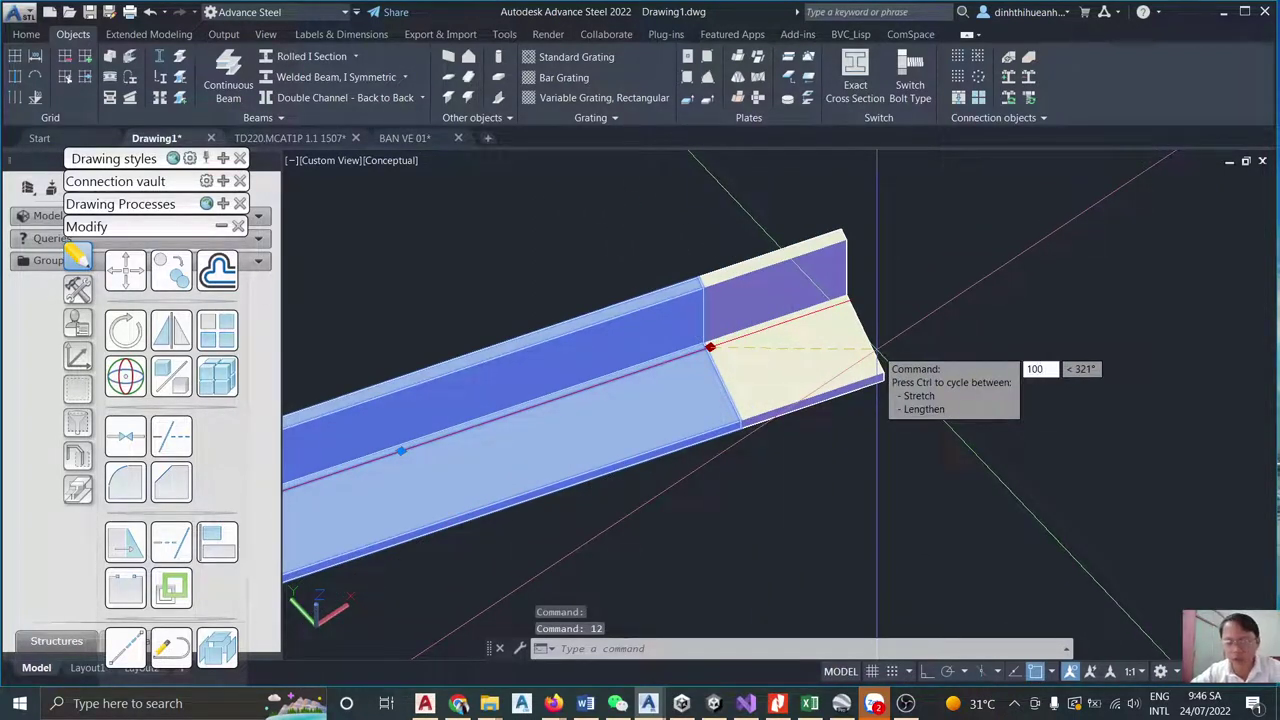
key("Return")
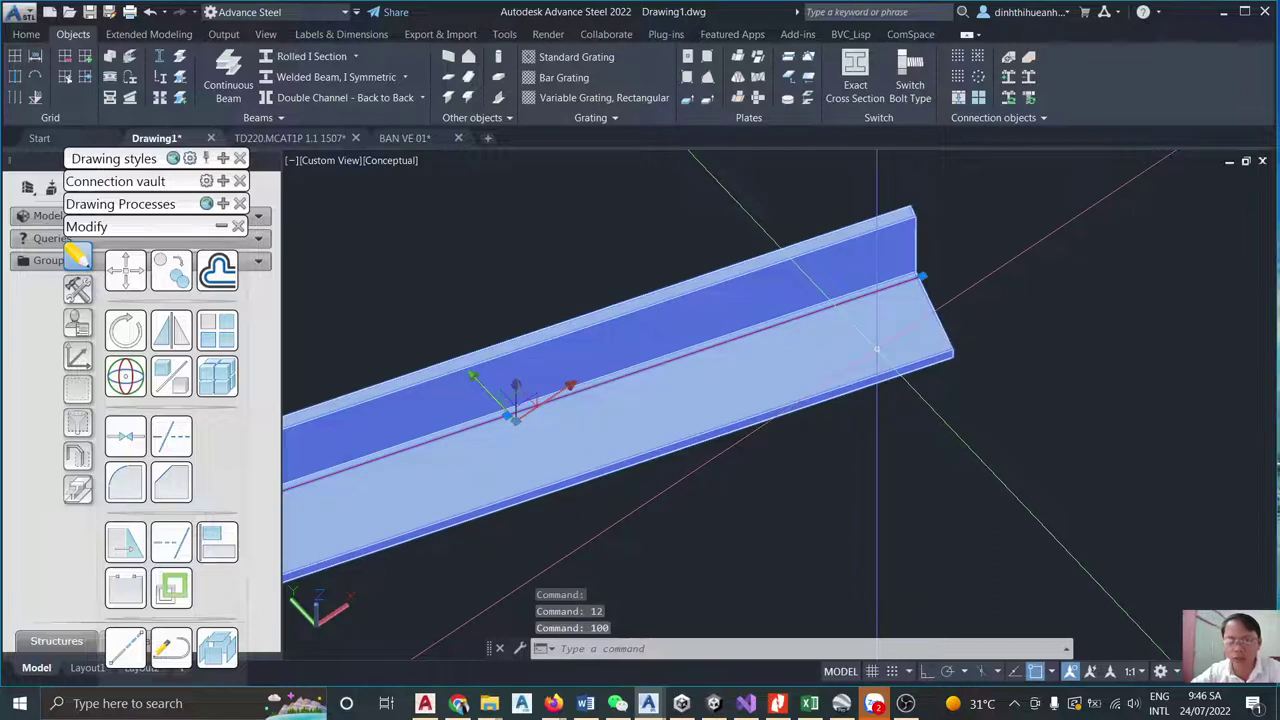
scroll(950, 290, "down", 4)
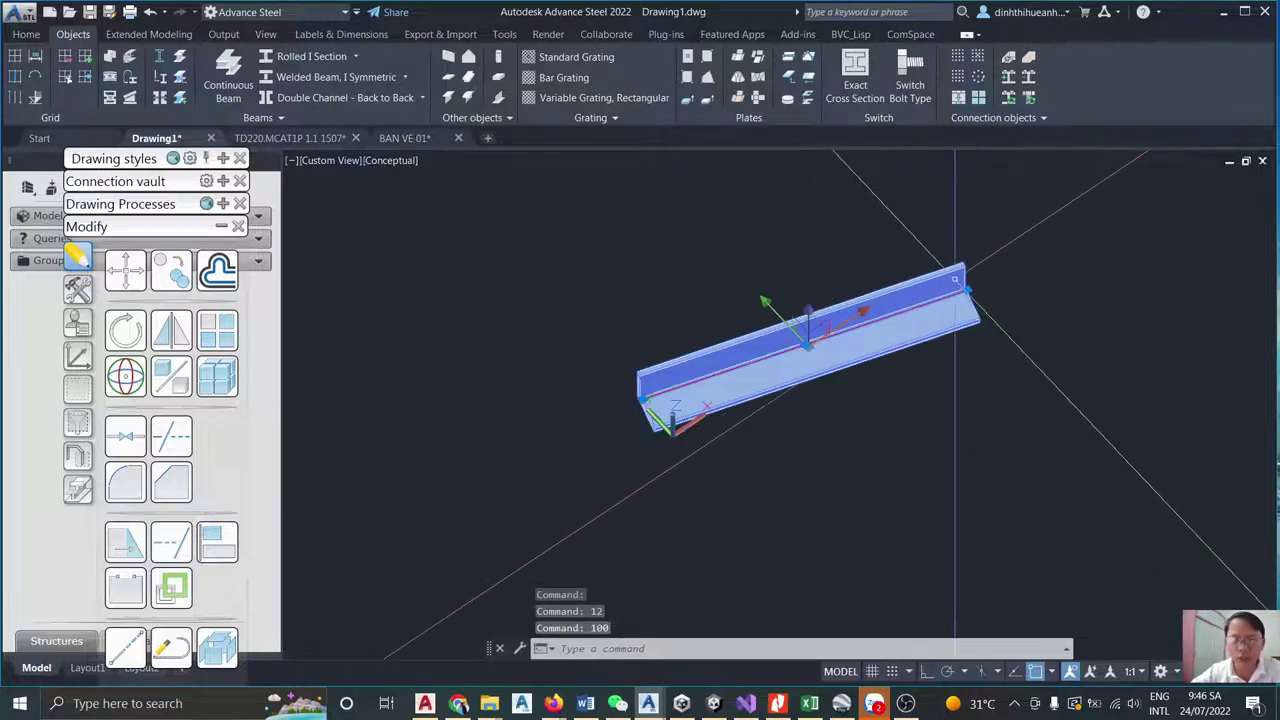
scroll(955, 279, "up", 2)
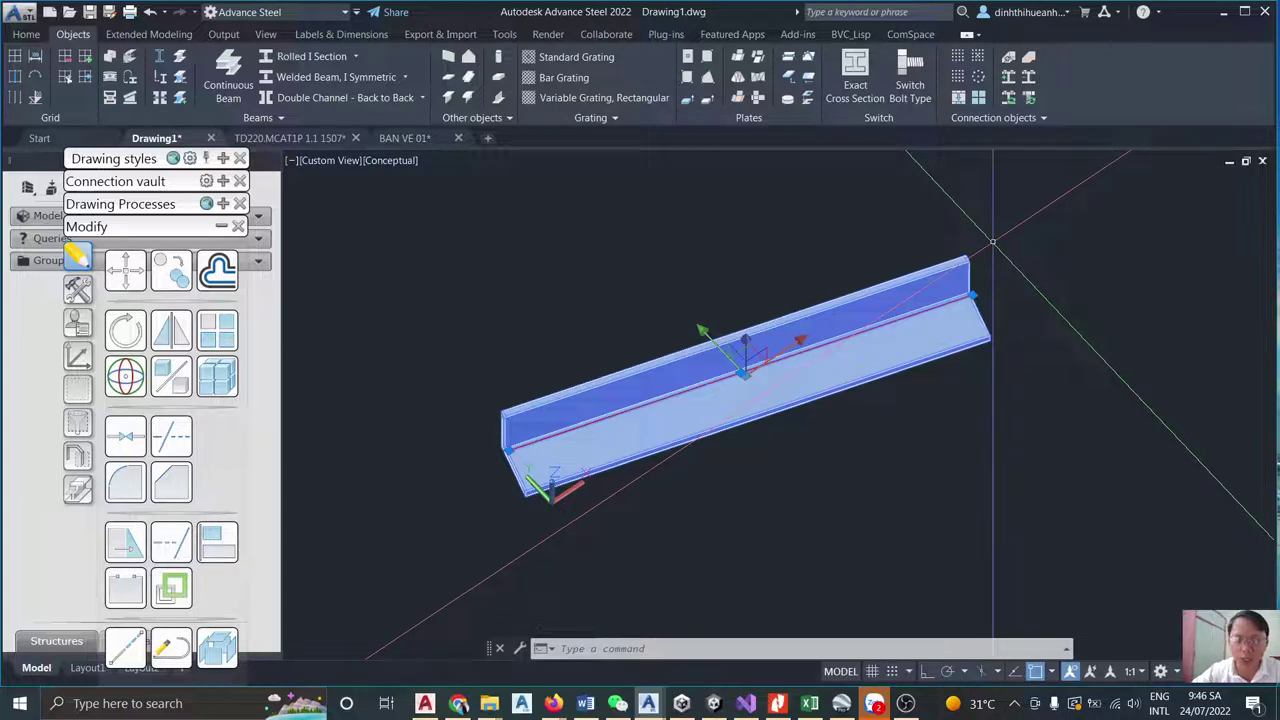
Stretch the angle beam's end farthest from the UCS origin by about 96 units at 72°, swinging the beam around its fixed end.
mouse_move(974, 297)
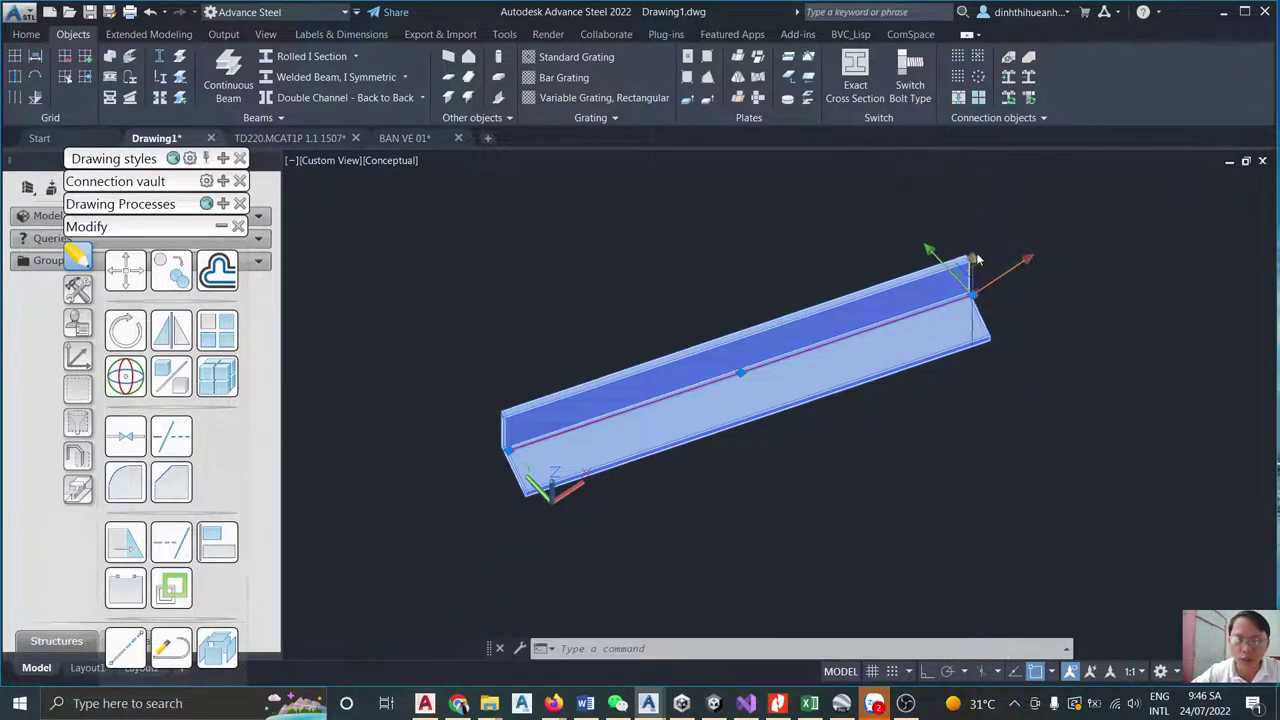
left_click(930, 390)
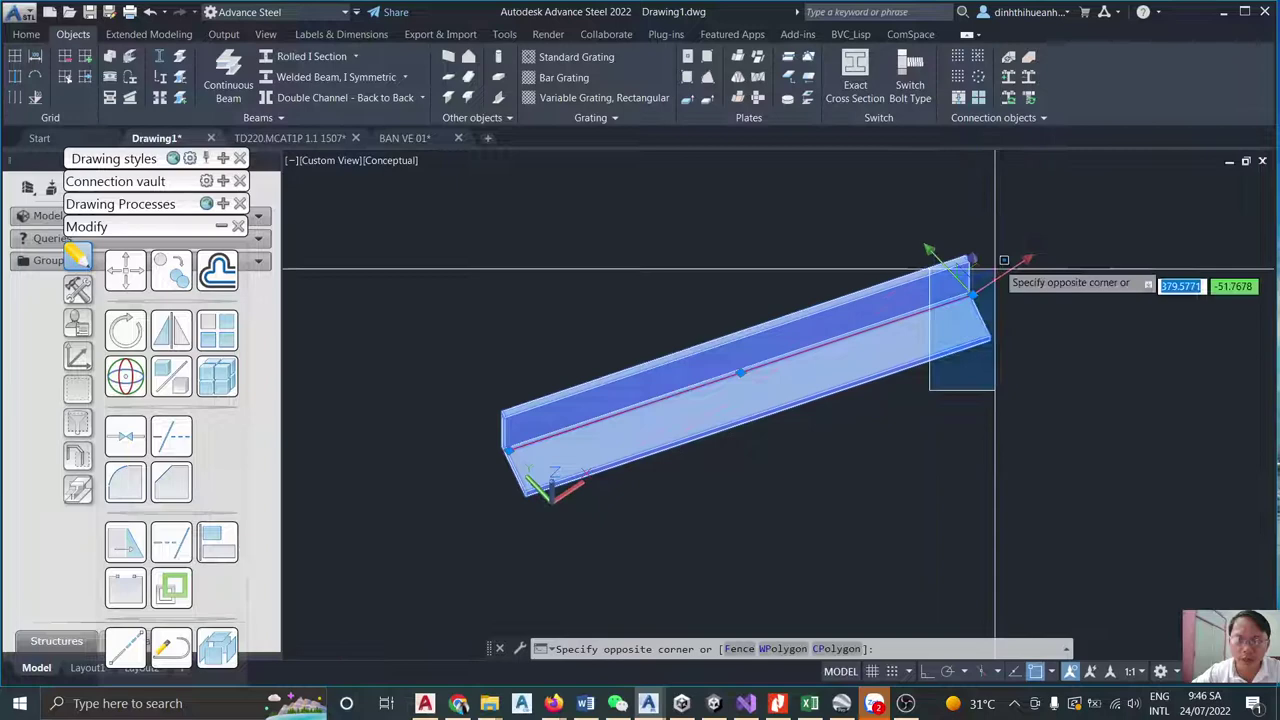
left_click(1071, 243)
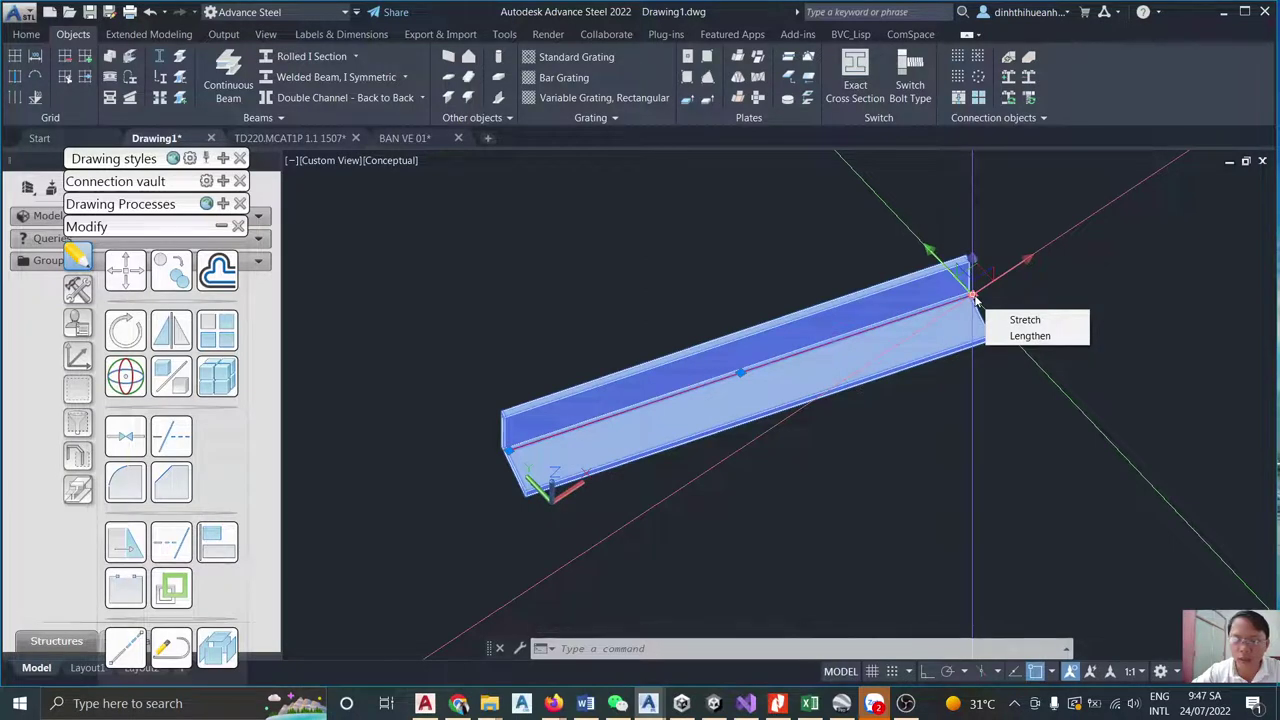
scroll(972, 296, "up", 4)
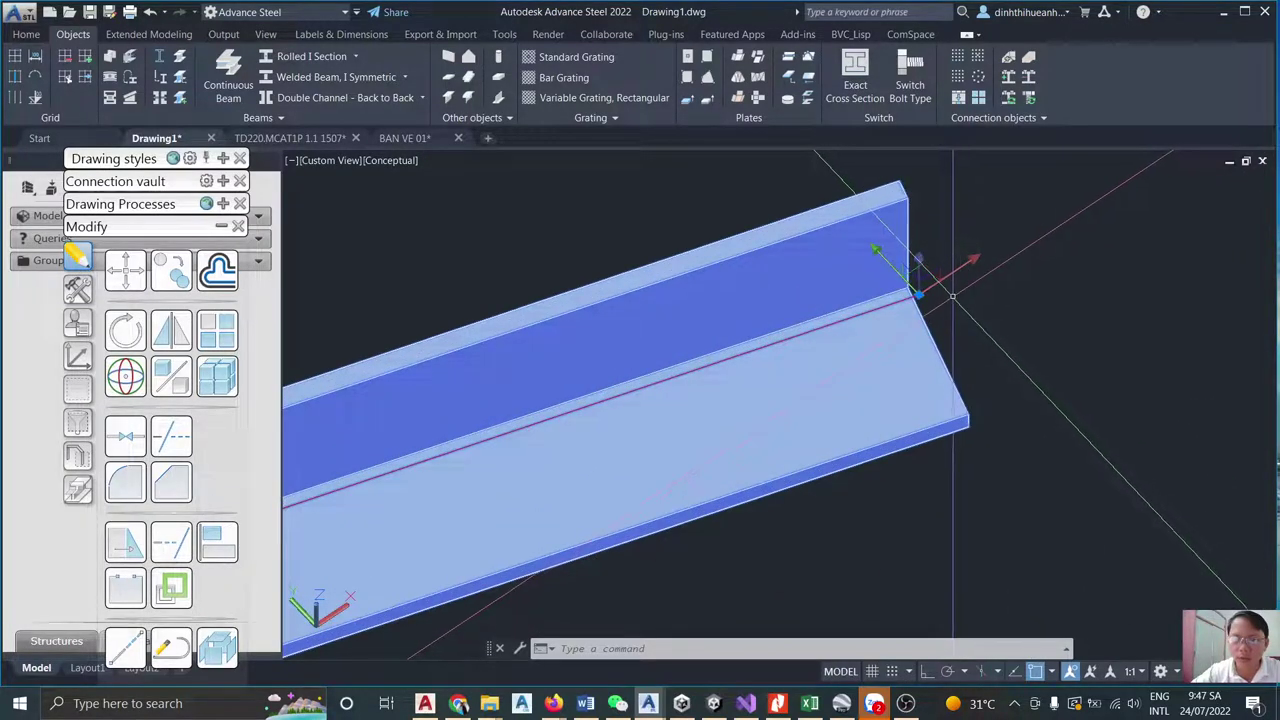
scroll(950, 295, "down", 2)
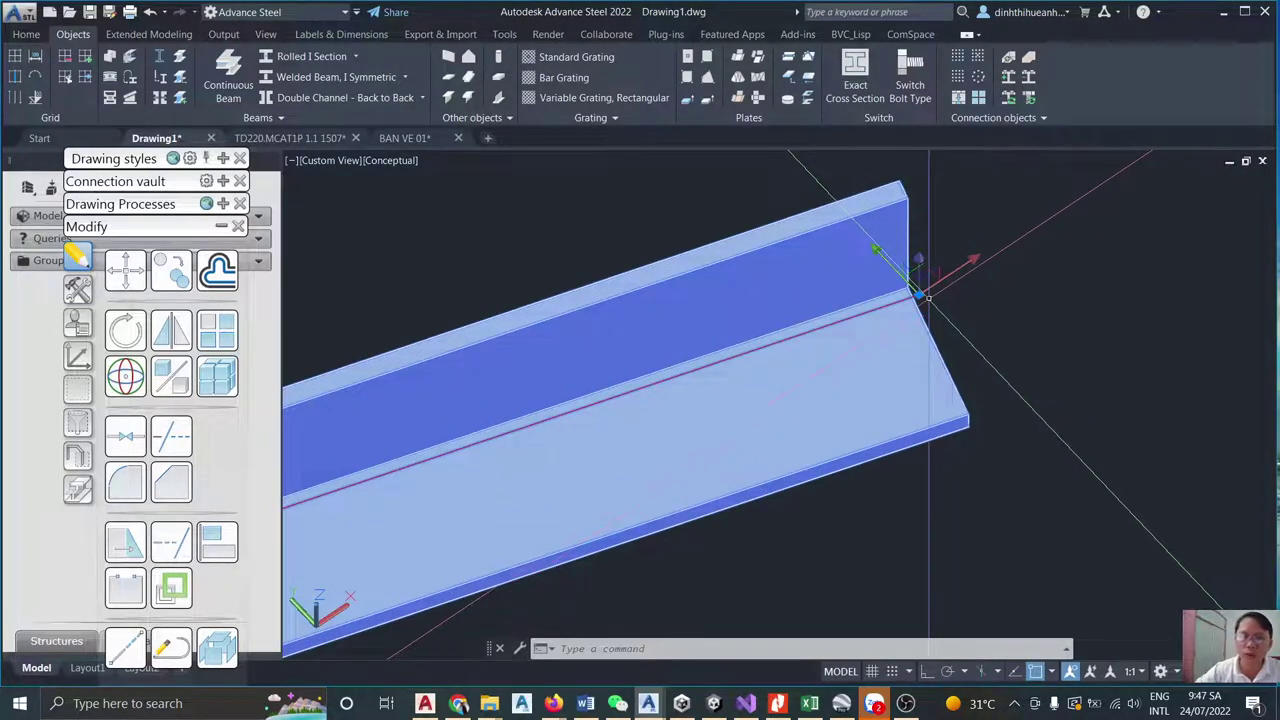
left_click(916, 290)
scroll(927, 297, "down", 2)
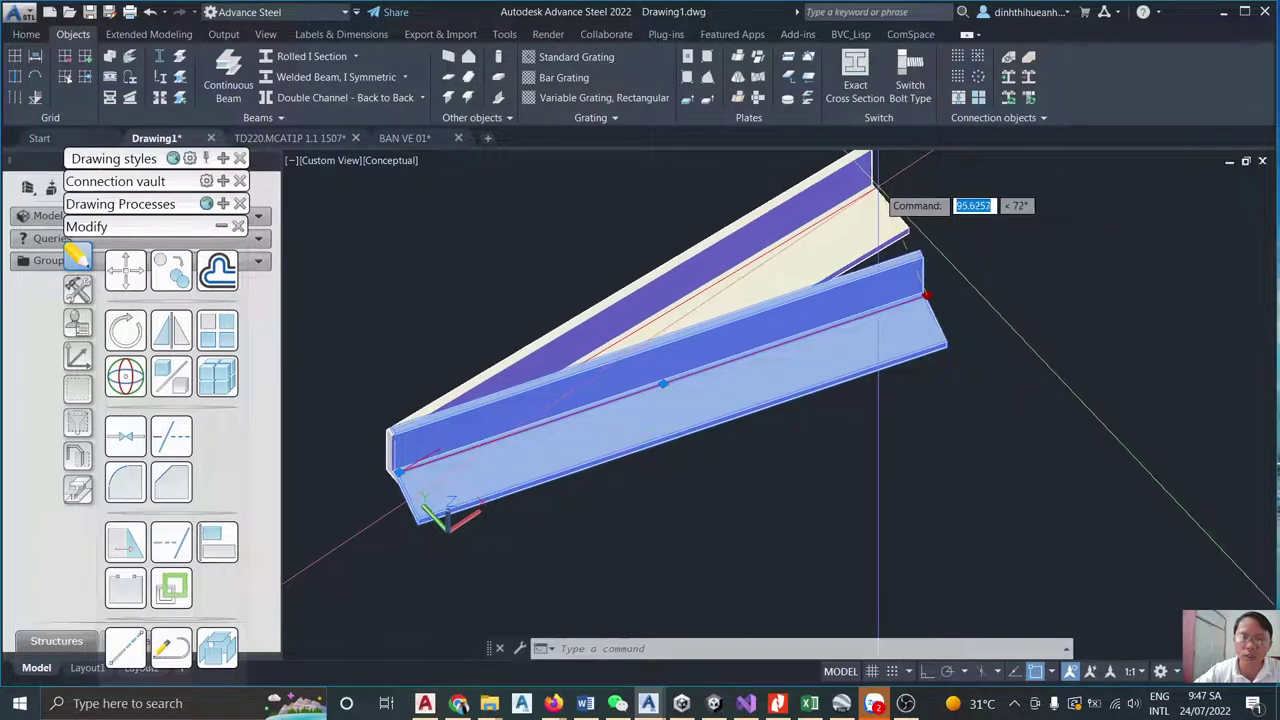
left_click(875, 190)
Stretch the same beam end freely to several positions, finishing with it swung back below its original direction, and deselect the beam.
left_click(875, 190)
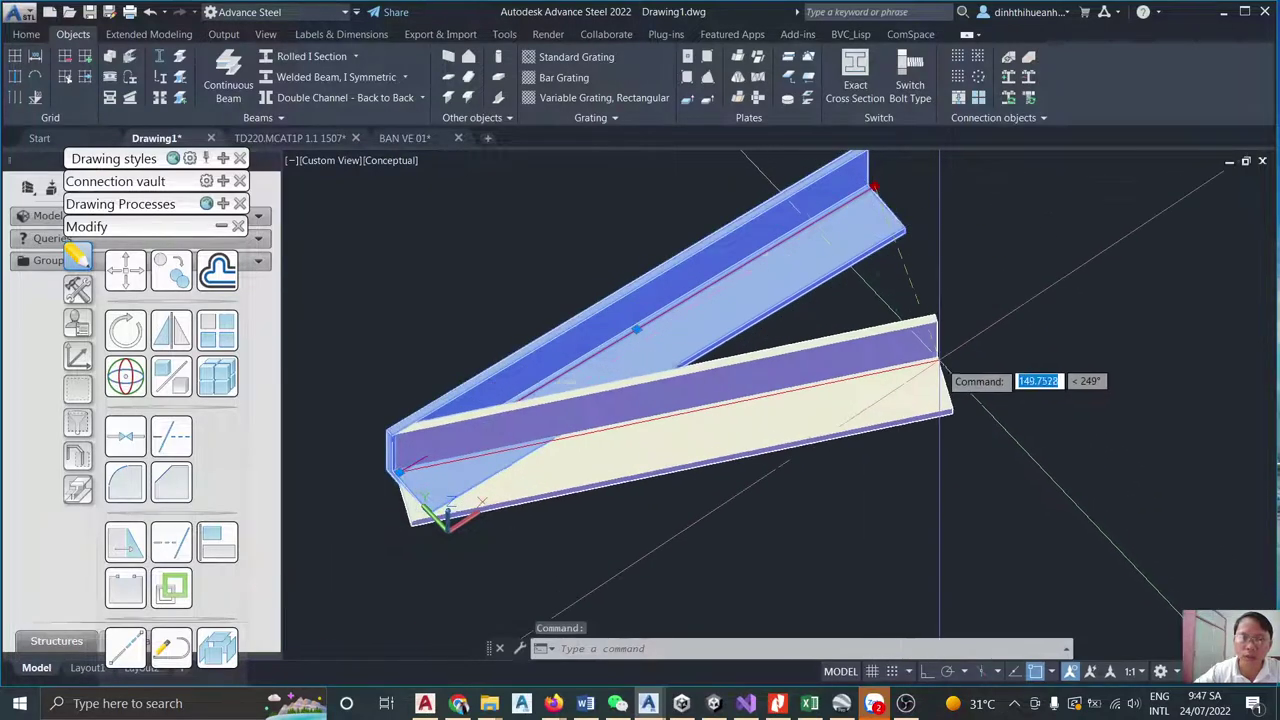
left_click(770, 234)
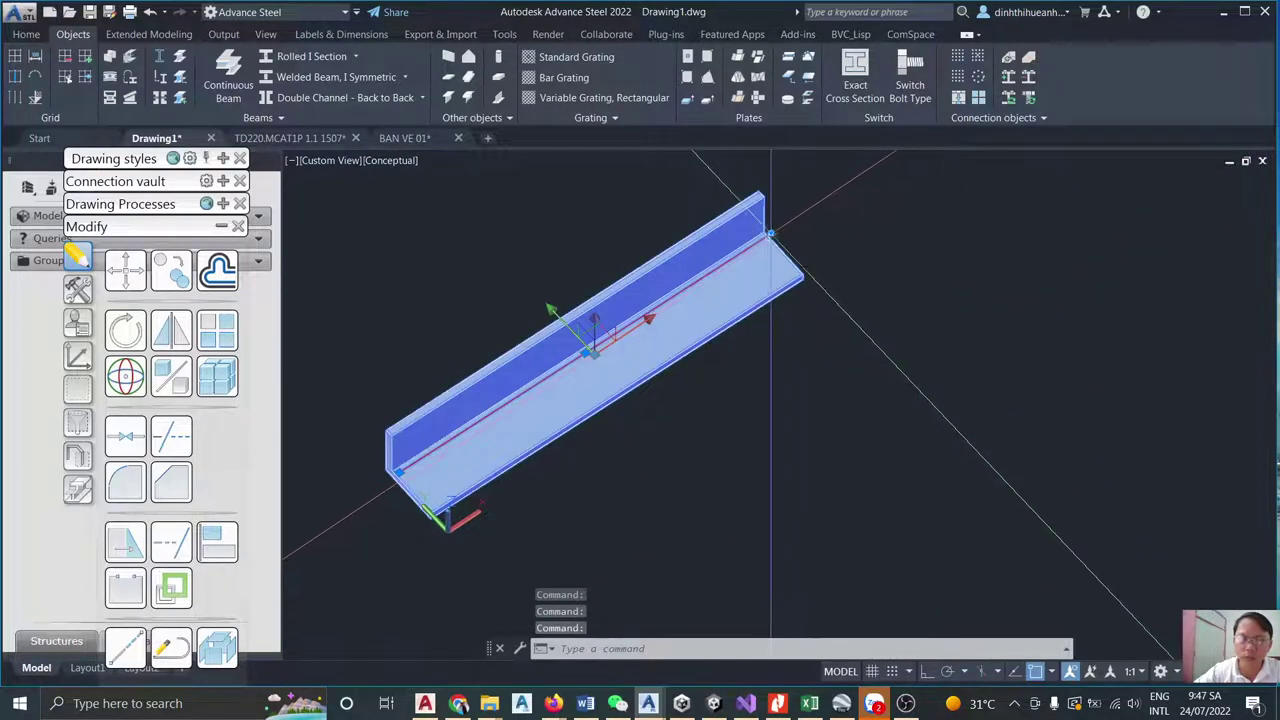
left_click(770, 234)
left_click(1070, 292)
left_click(1070, 292)
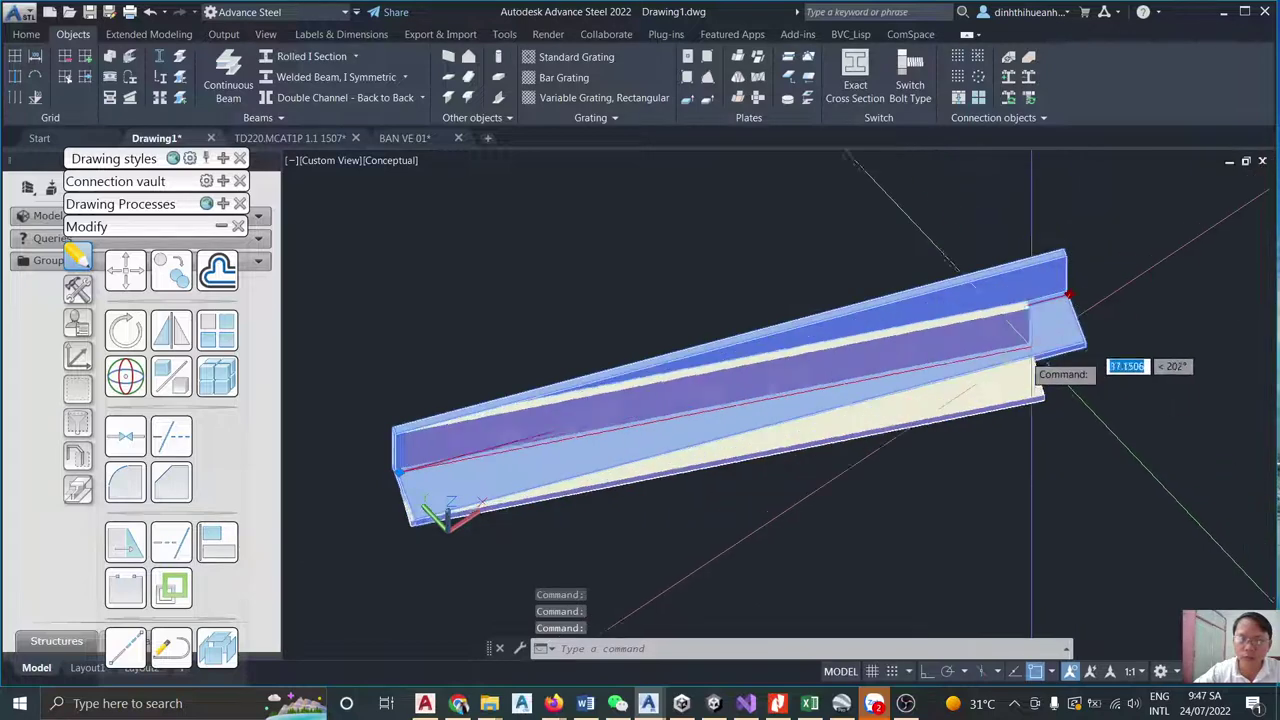
left_click(995, 331)
key("Escape")
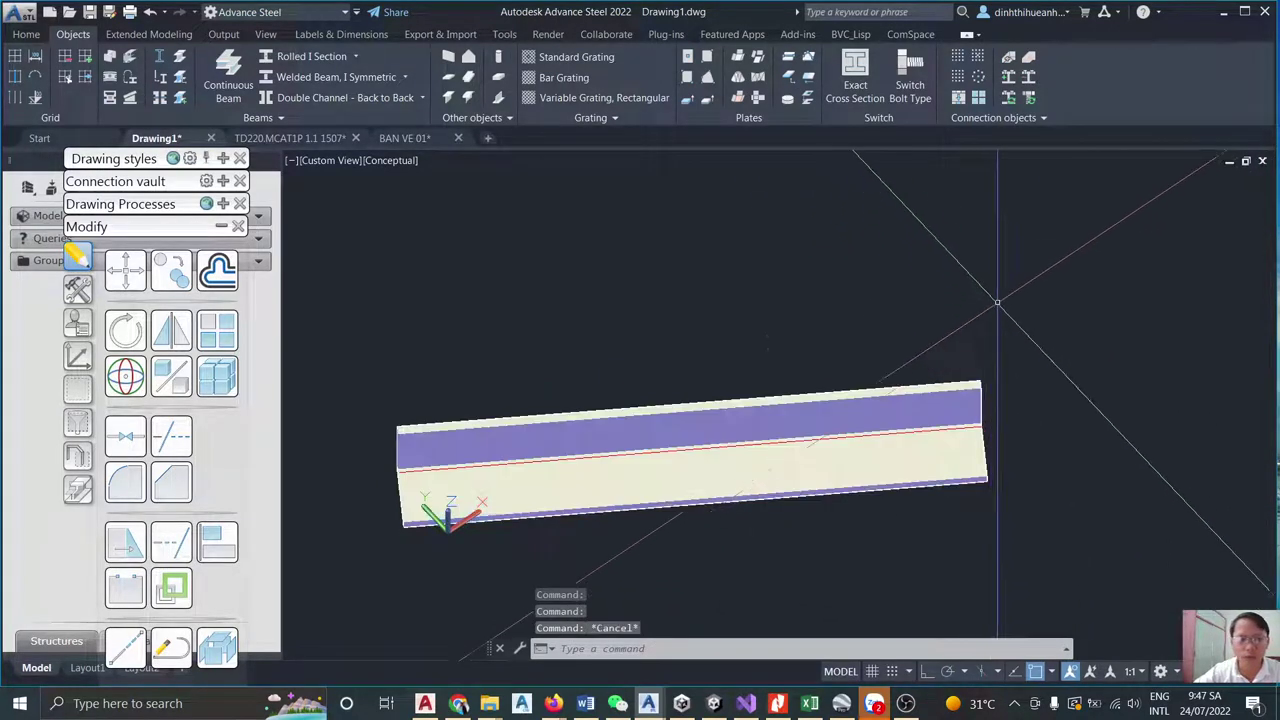
scroll(995, 331, "down", 5)
scroll(942, 302, "up", 3)
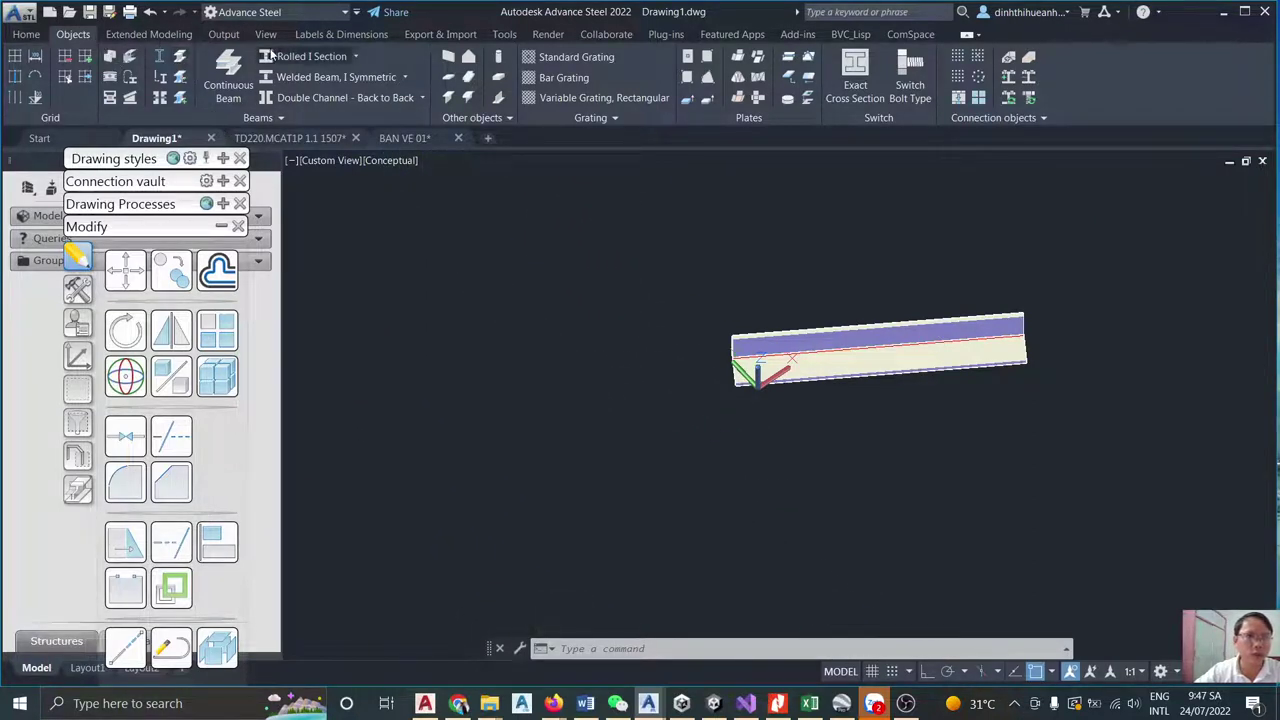
left_click(355, 56)
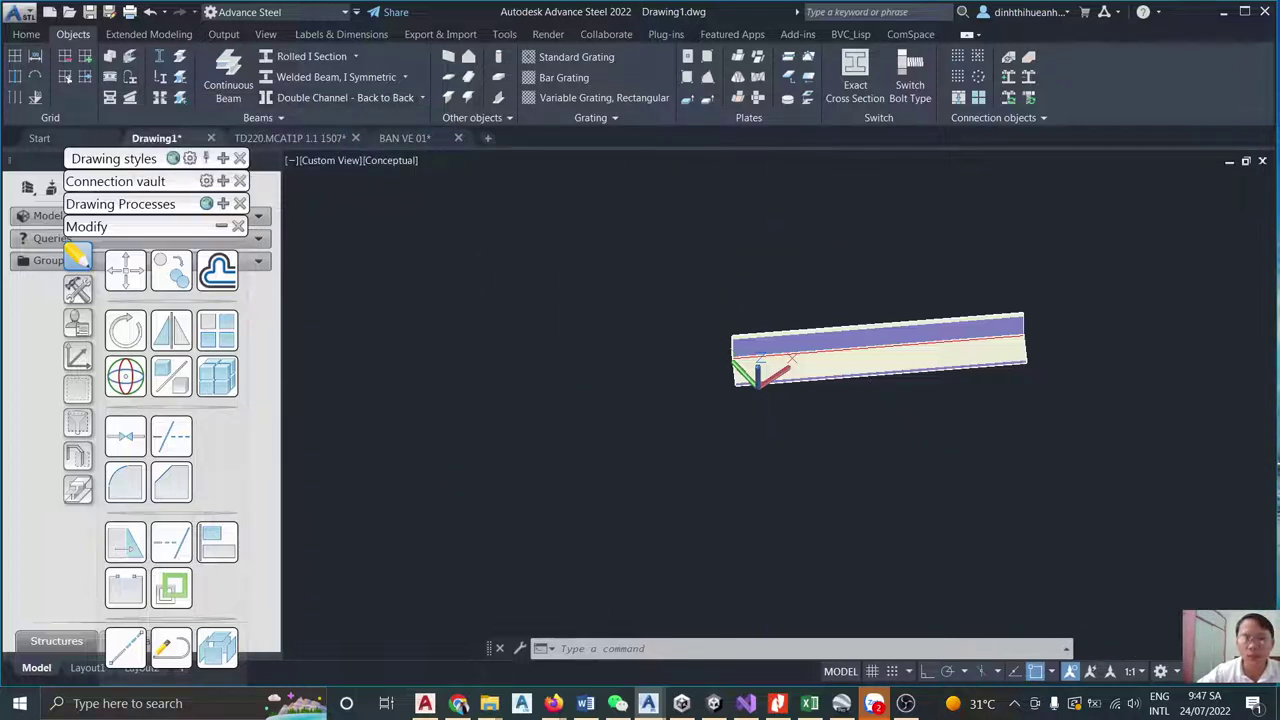
key("Escape")
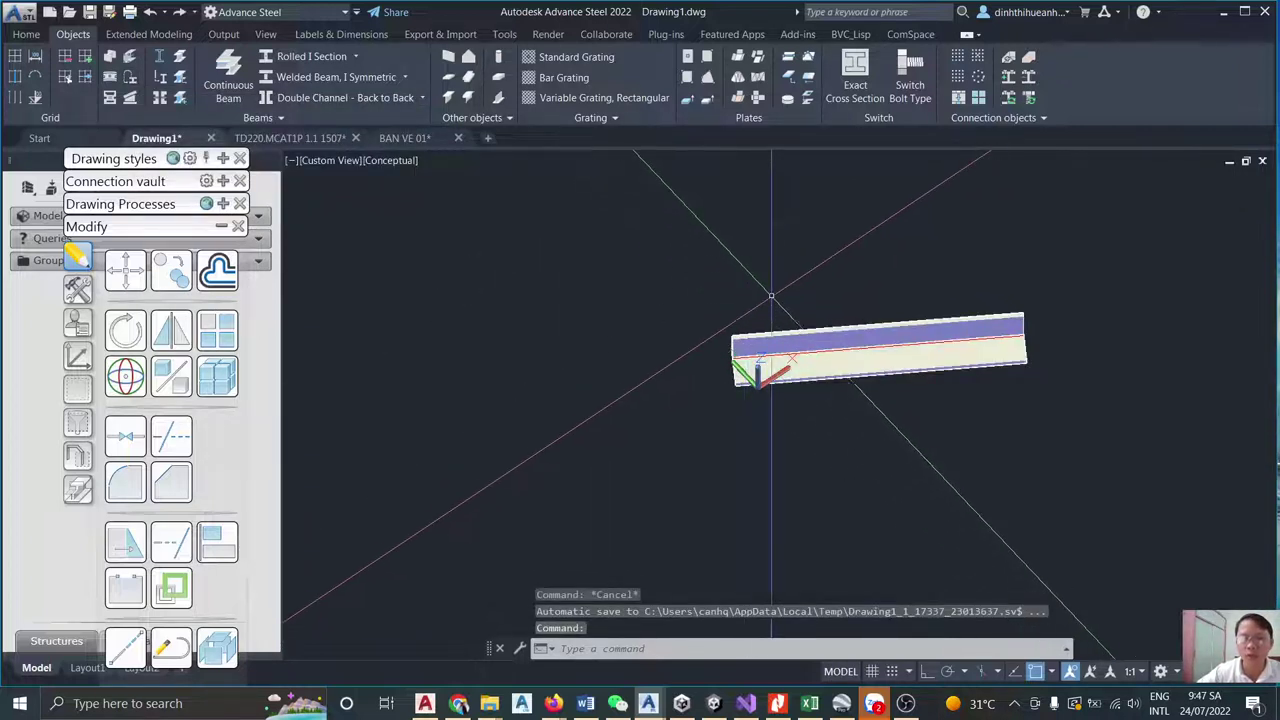
scroll(632, 300, "down", 4)
scroll(690, 280, "up", 5)
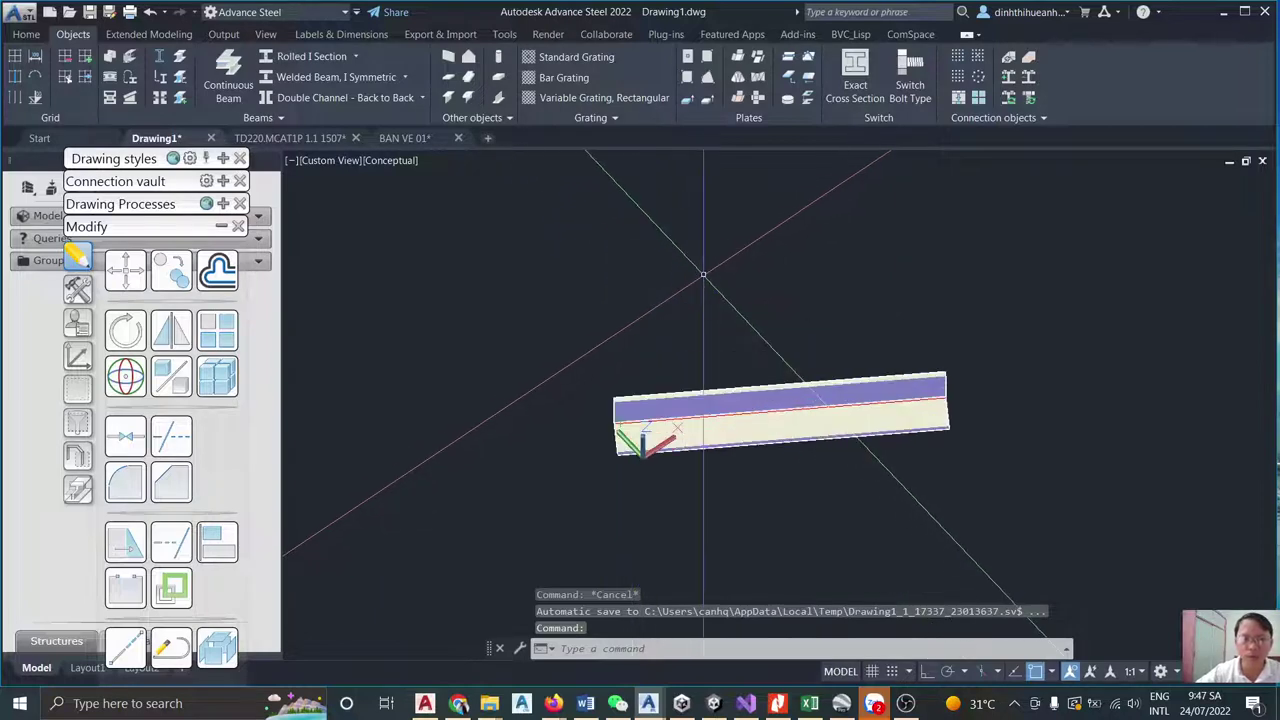
type("l")
key("Return")
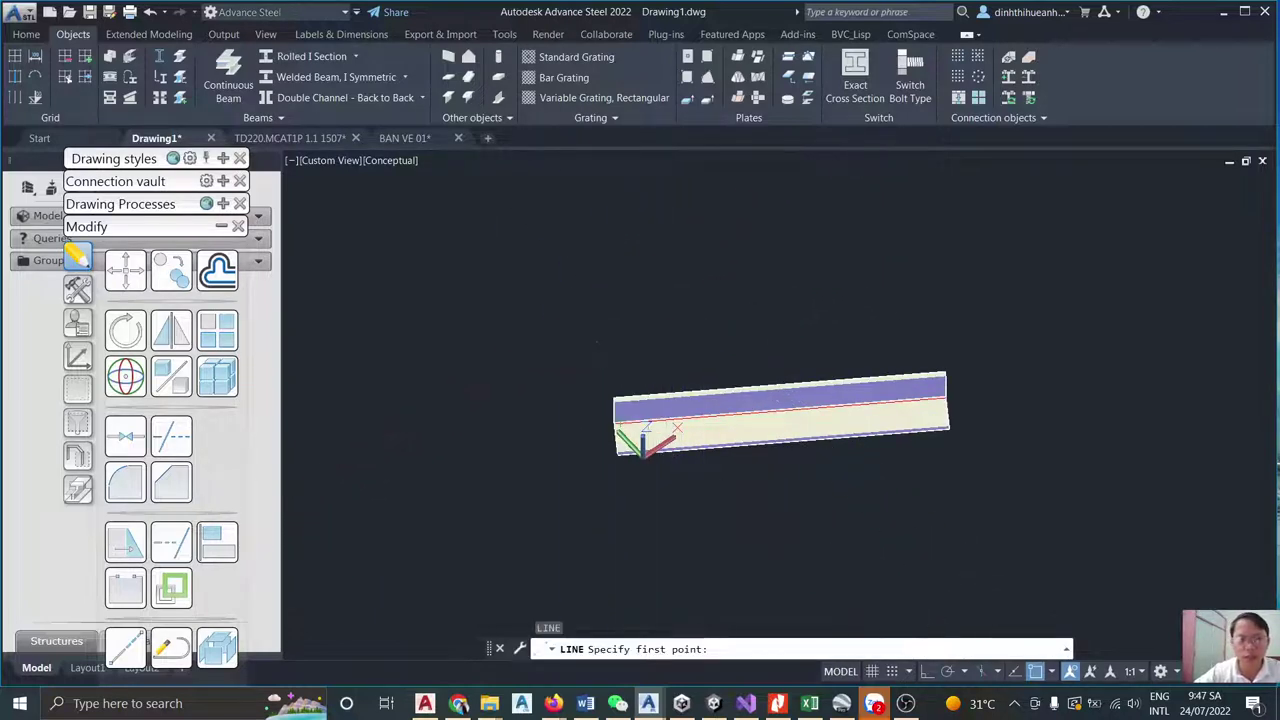
left_click(555, 313)
key("Escape")
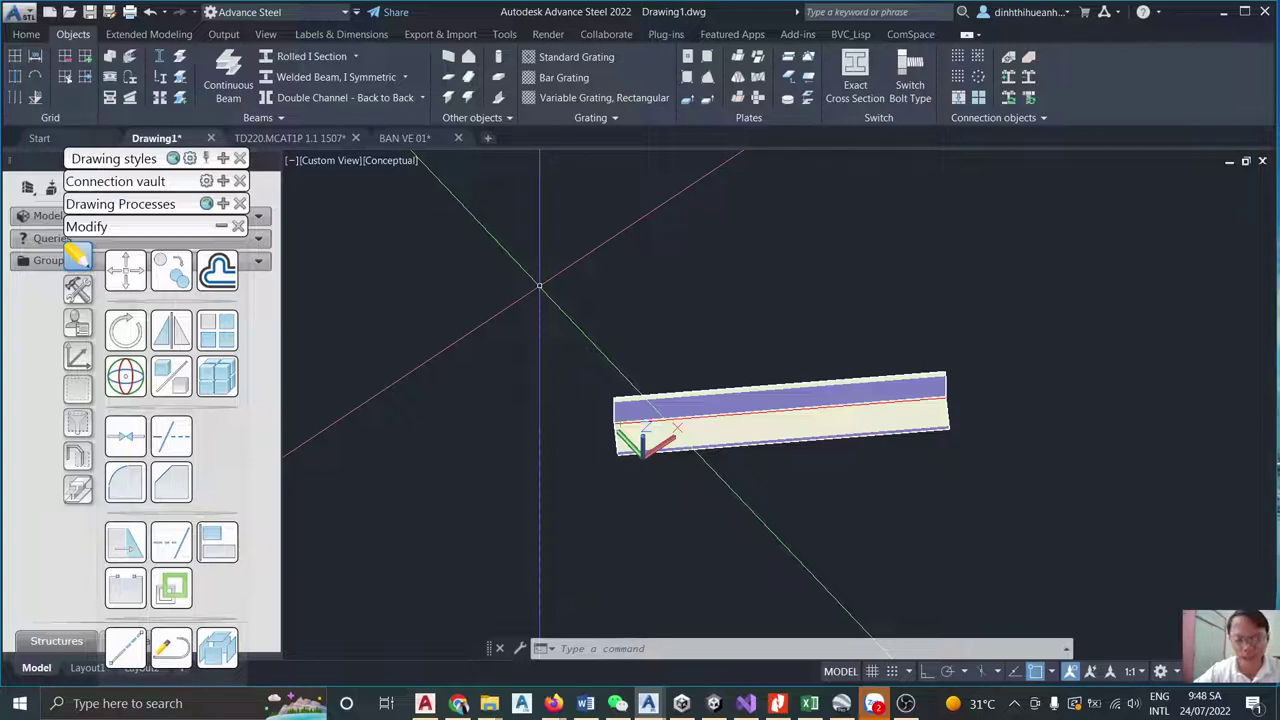
Draw an open two-segment polyline above the angle beam, with one bend and a second segment about 320 units long.
type("pl")
key("Return")
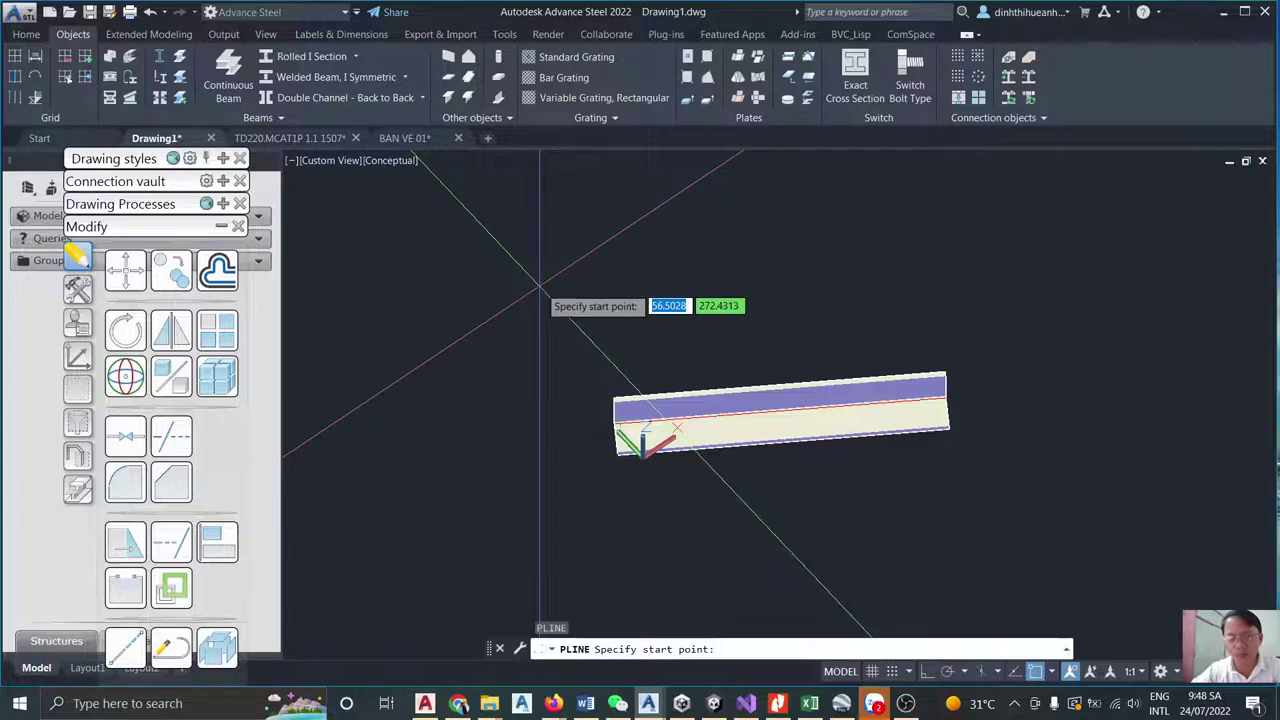
left_click(530, 298)
left_click(681, 187)
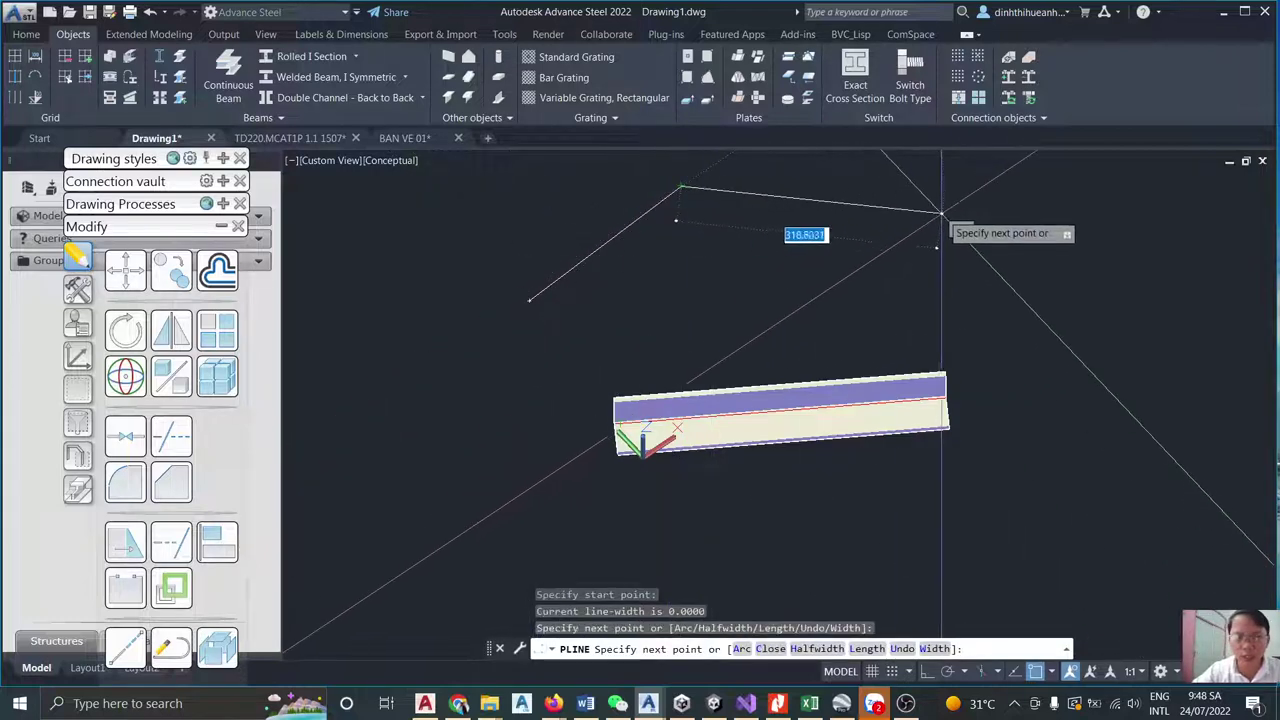
left_click(938, 208)
key("Return")
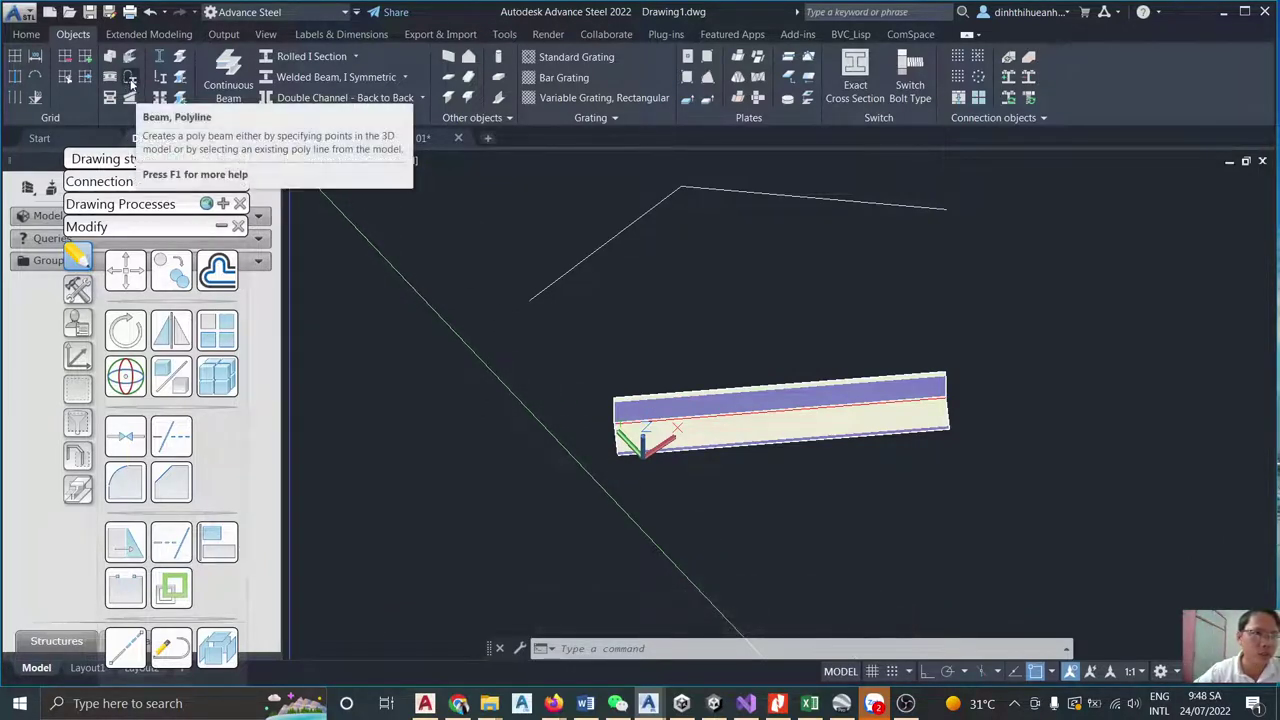
Convert the two-segment polyline into a poly beam with the Beam, Polyline tool, deleting the source polyline.
left_click(131, 84)
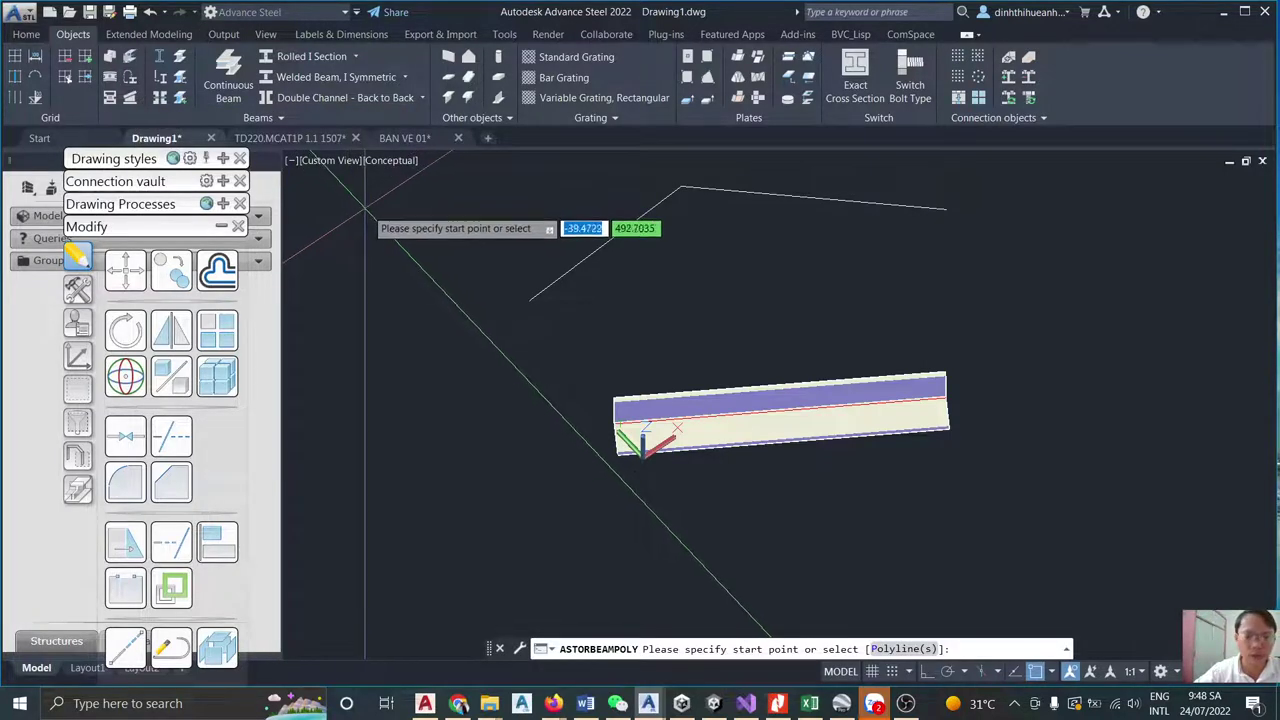
left_click(882, 650)
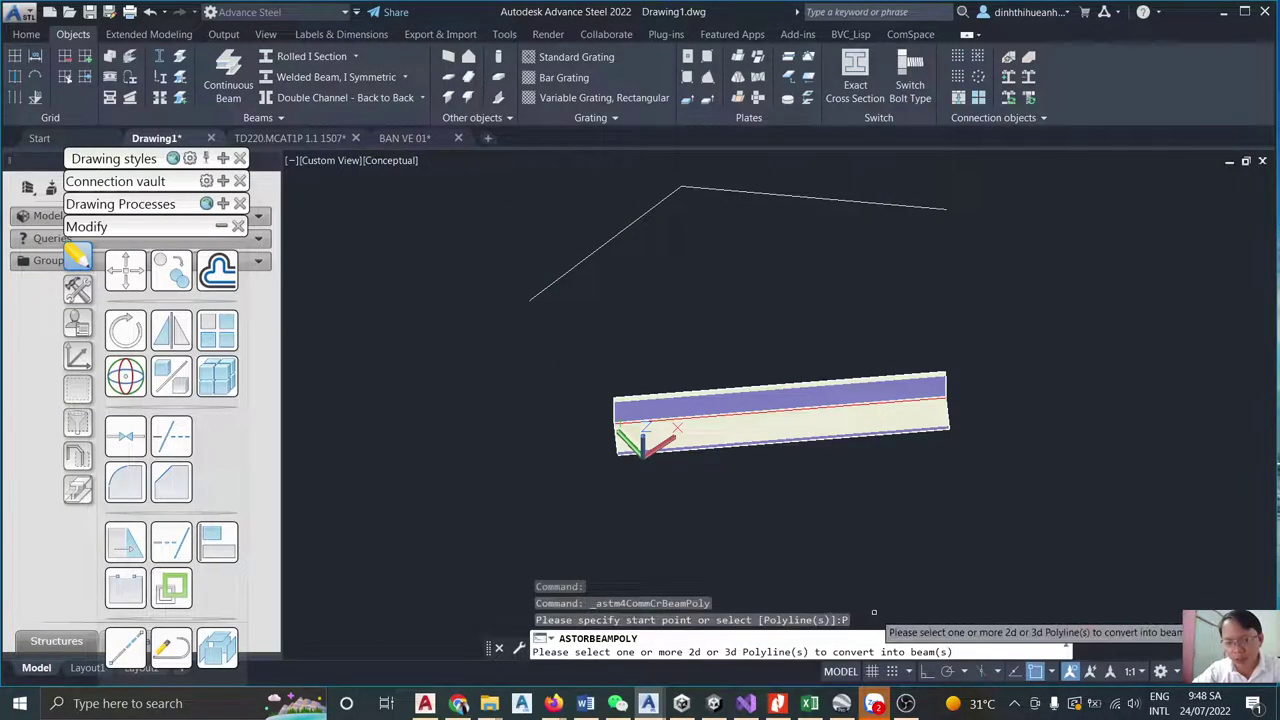
left_click(734, 190)
key("Return")
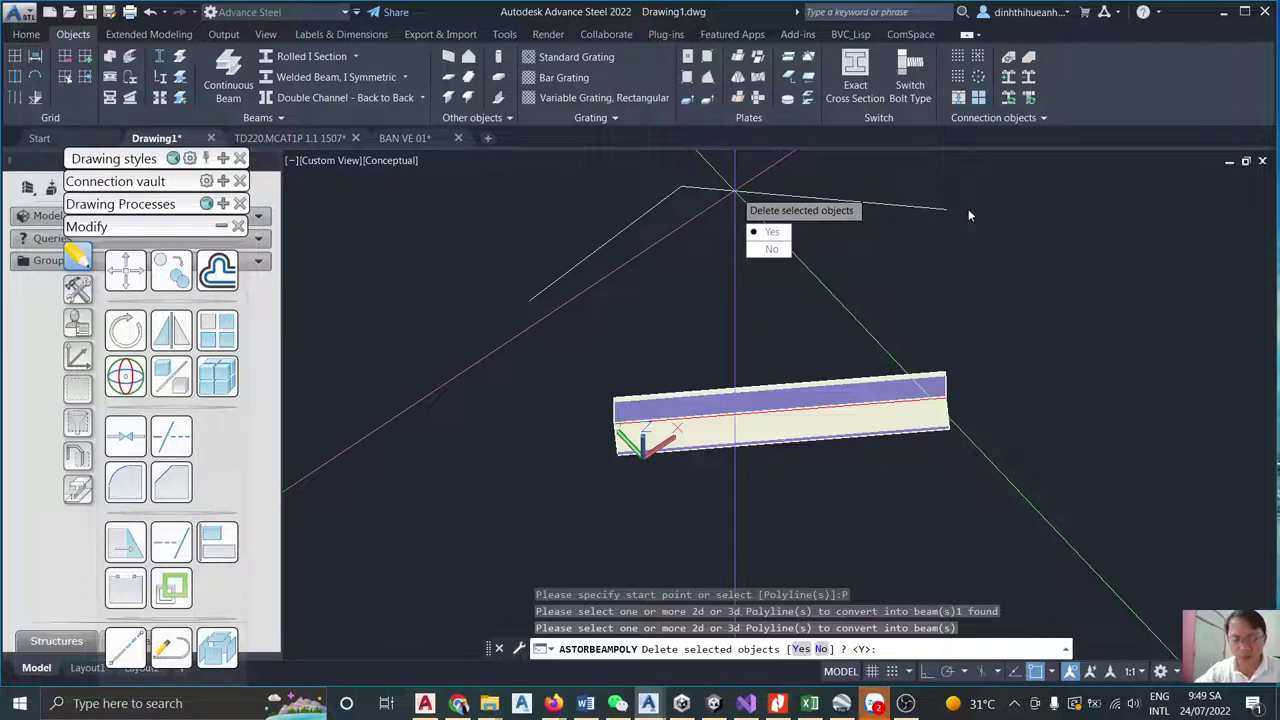
key("Return")
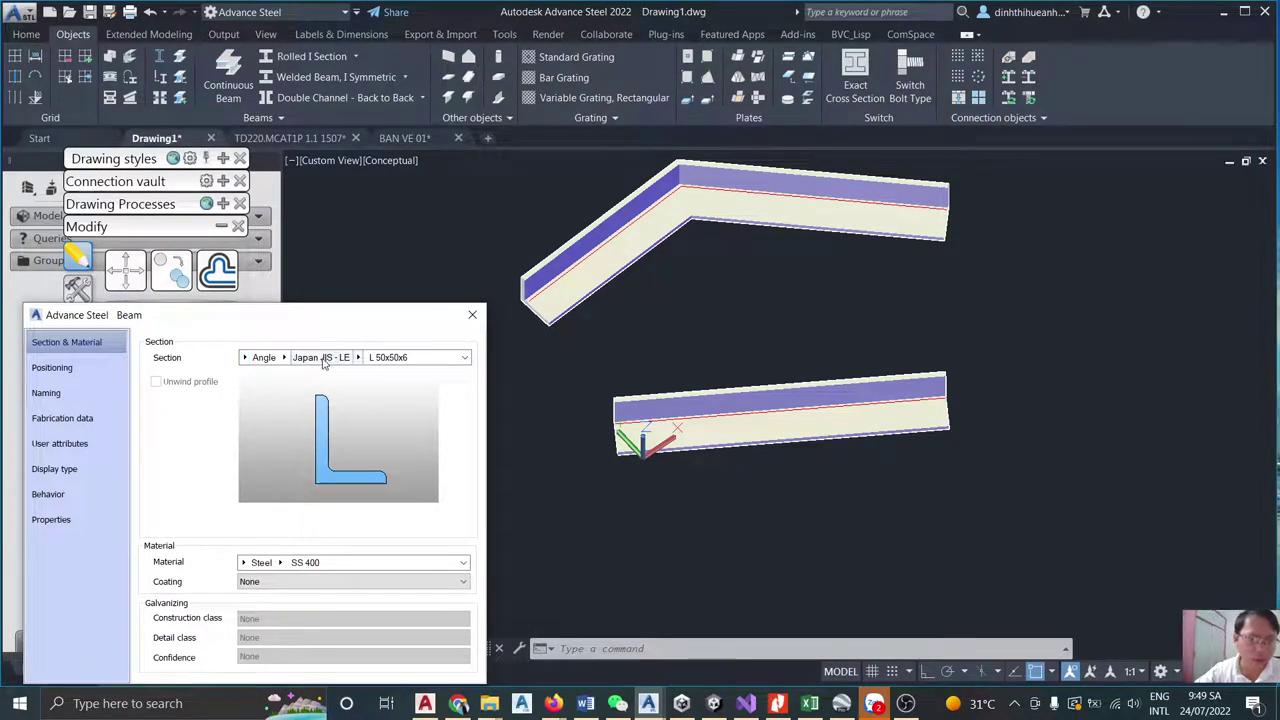
Try the poly beam's section offset at the angle's outer corner and the section box centre, and return it to the centroid point.
left_click_drag(337, 317, 357, 234)
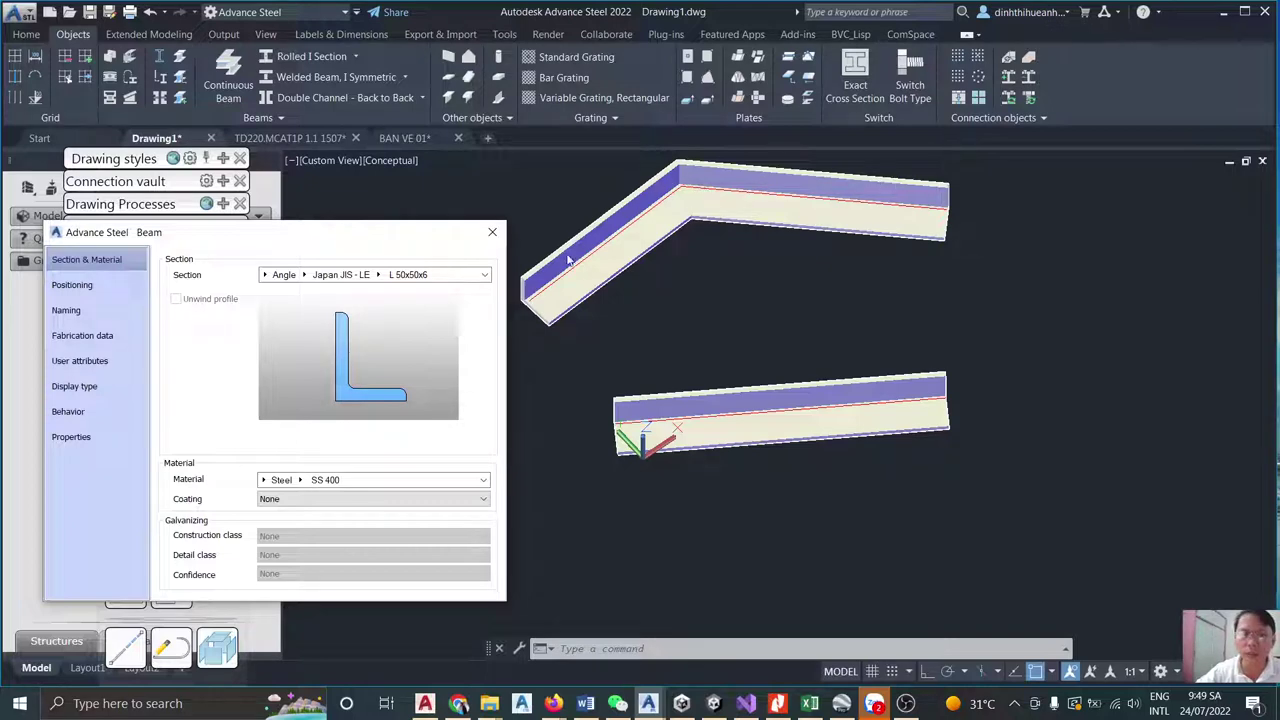
left_click(99, 286)
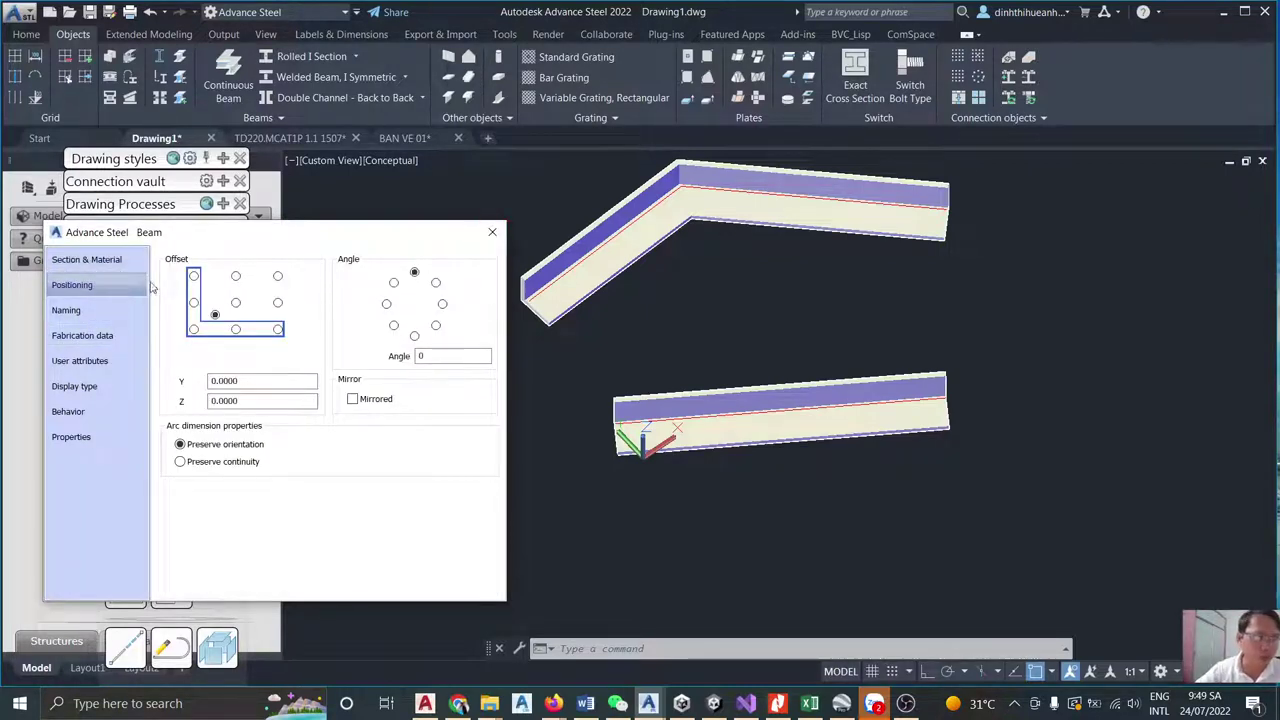
left_click(194, 330)
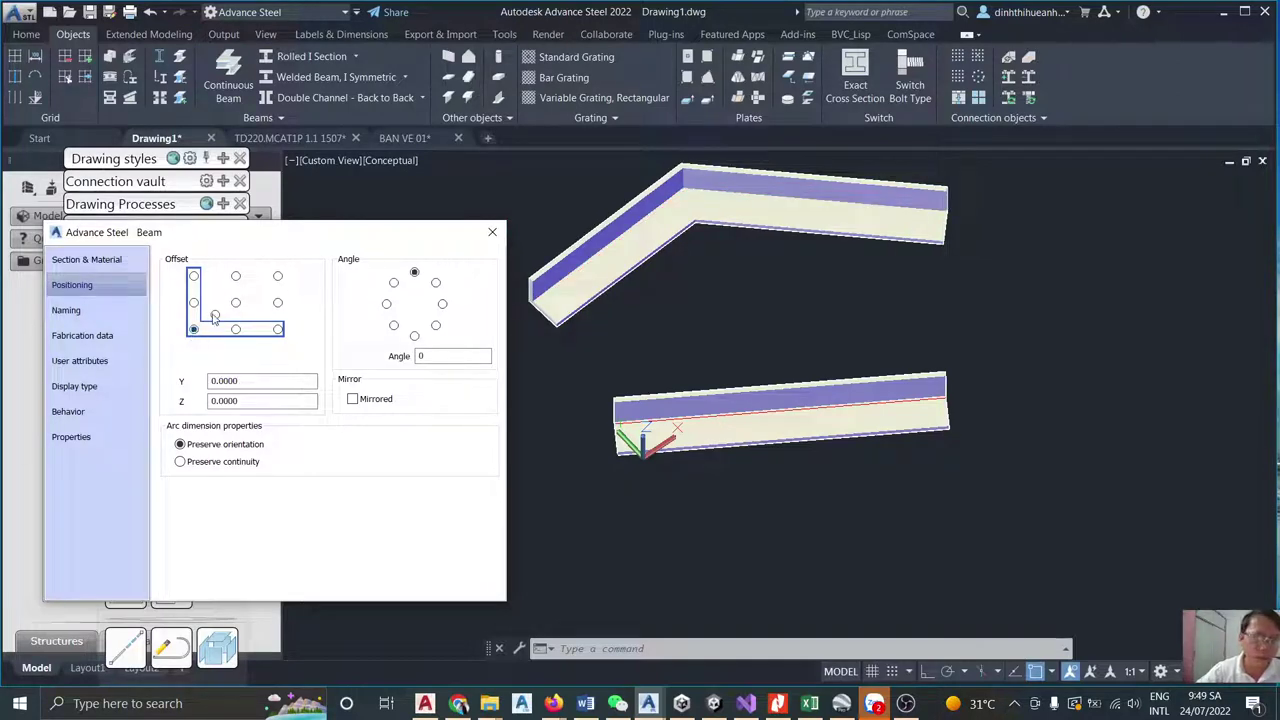
left_click(214, 315)
left_click(235, 304)
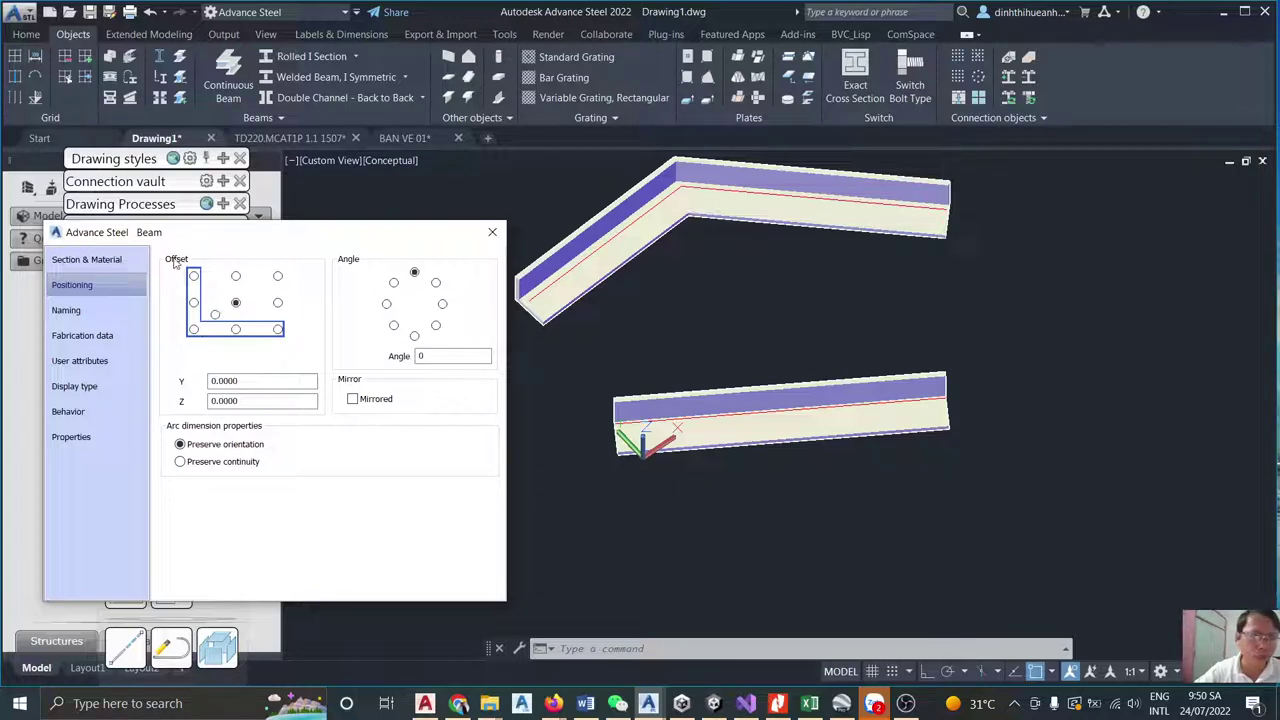
left_click(215, 315)
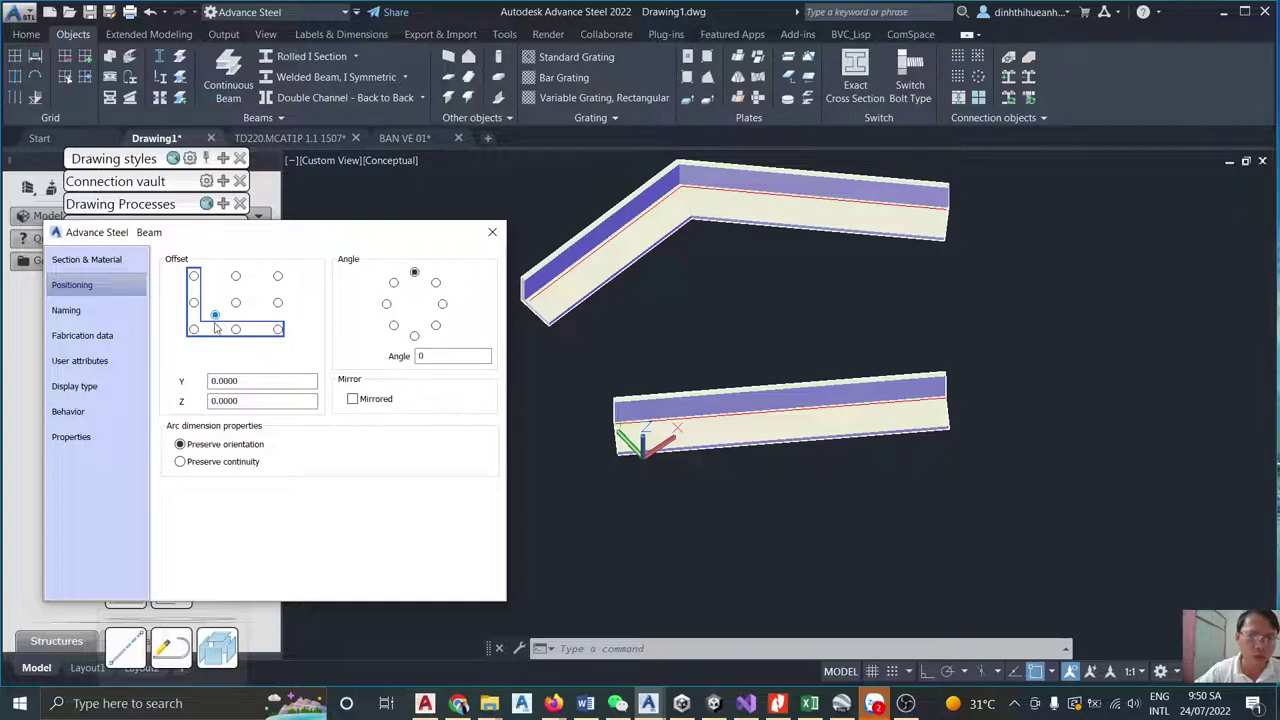
Compare the poly beam's offset points along both legs of the angle section, and set the offset to the outer corner.
left_click(194, 330)
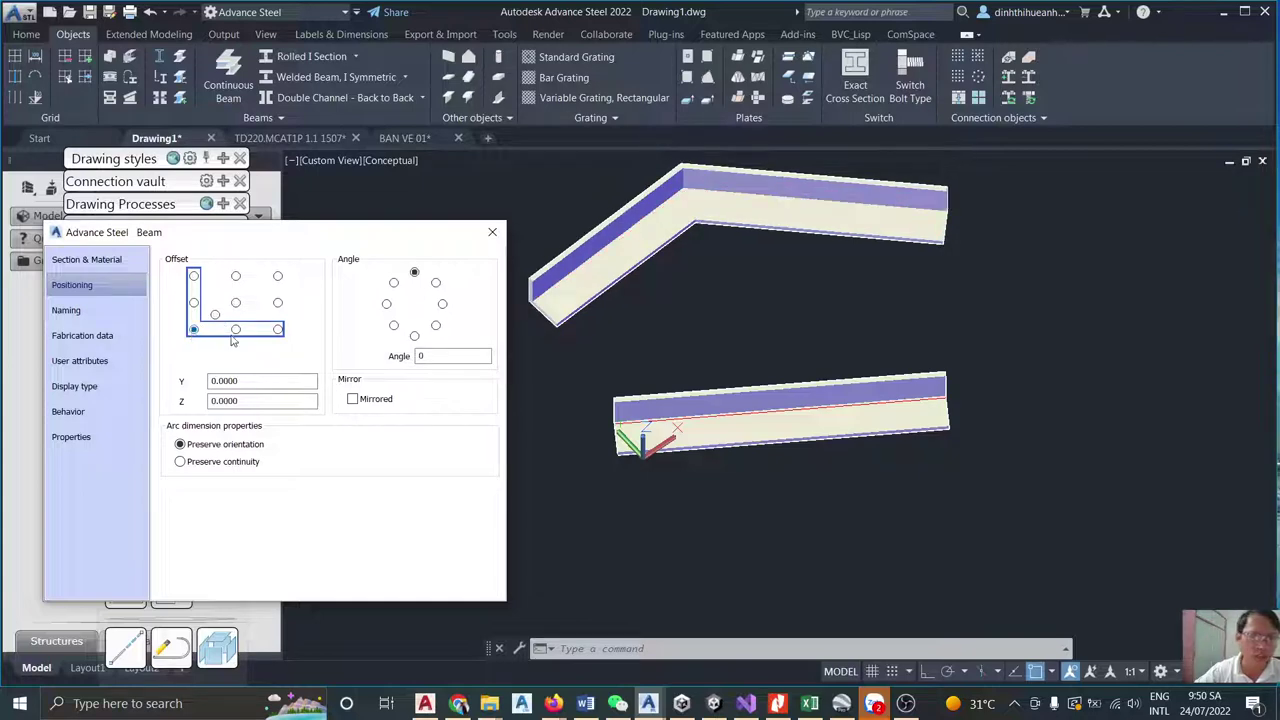
left_click(235, 329)
left_click(194, 330)
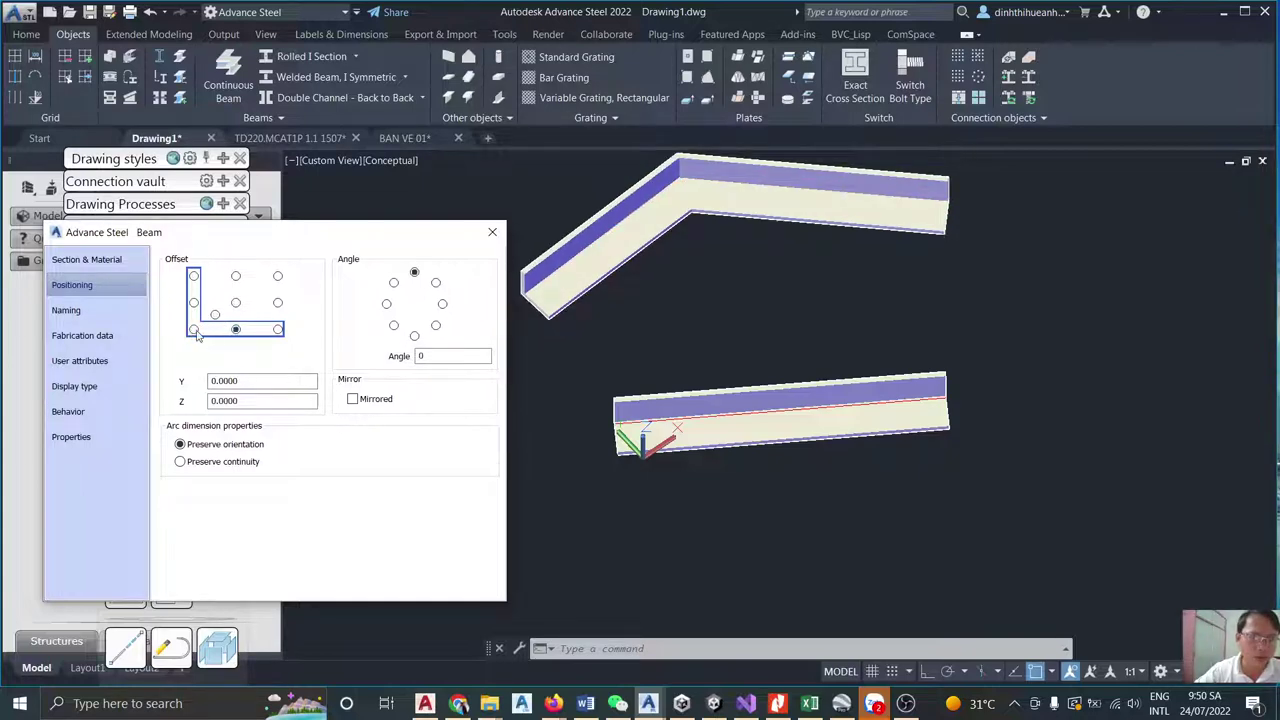
left_click(194, 303)
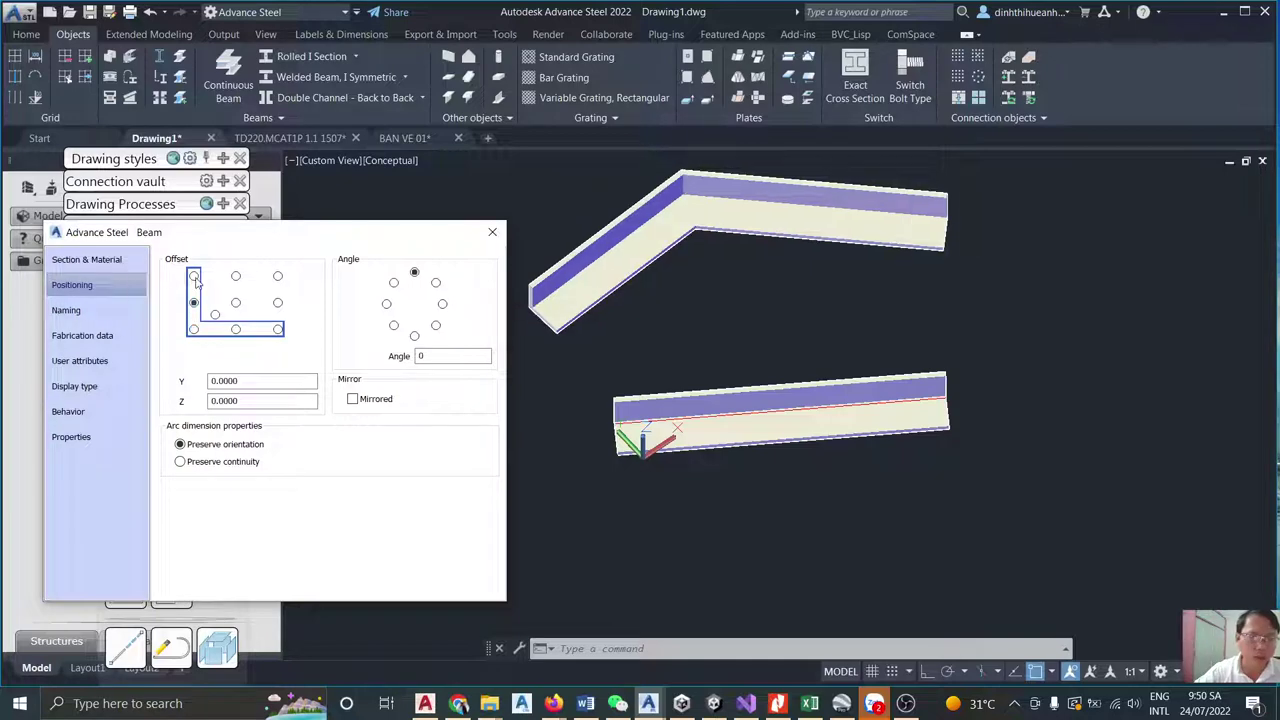
left_click(194, 276)
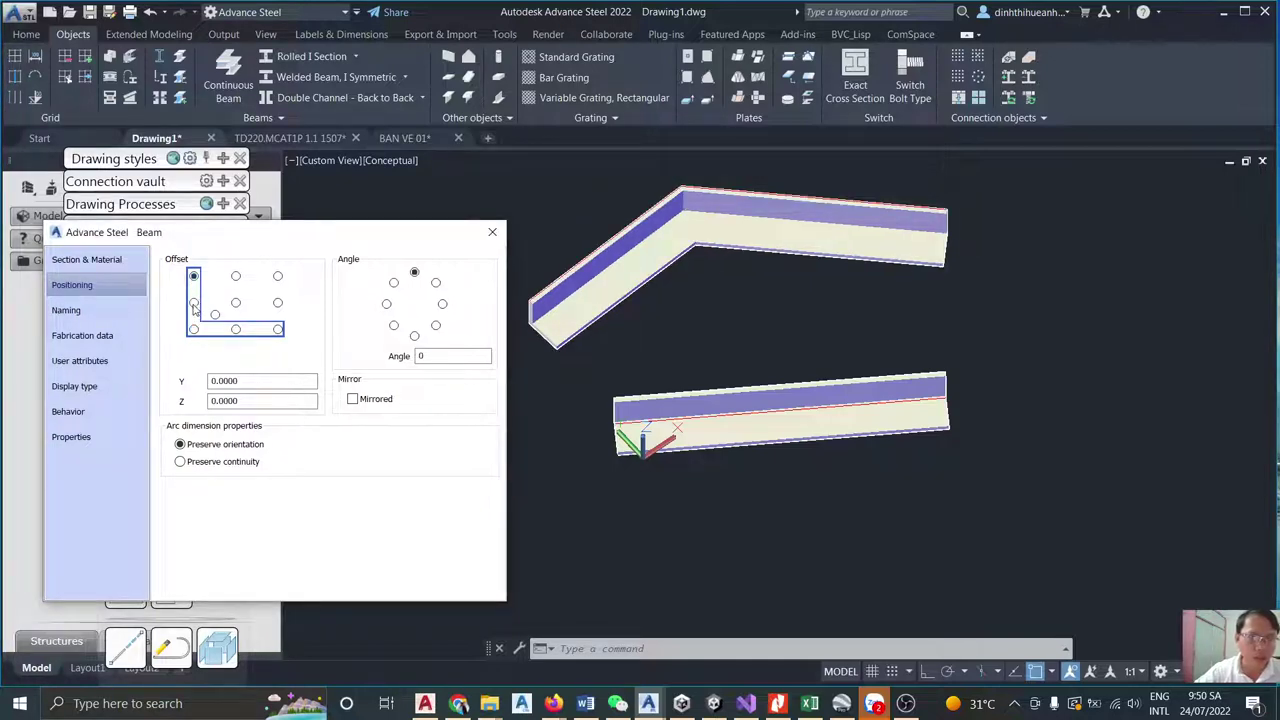
left_click(194, 303)
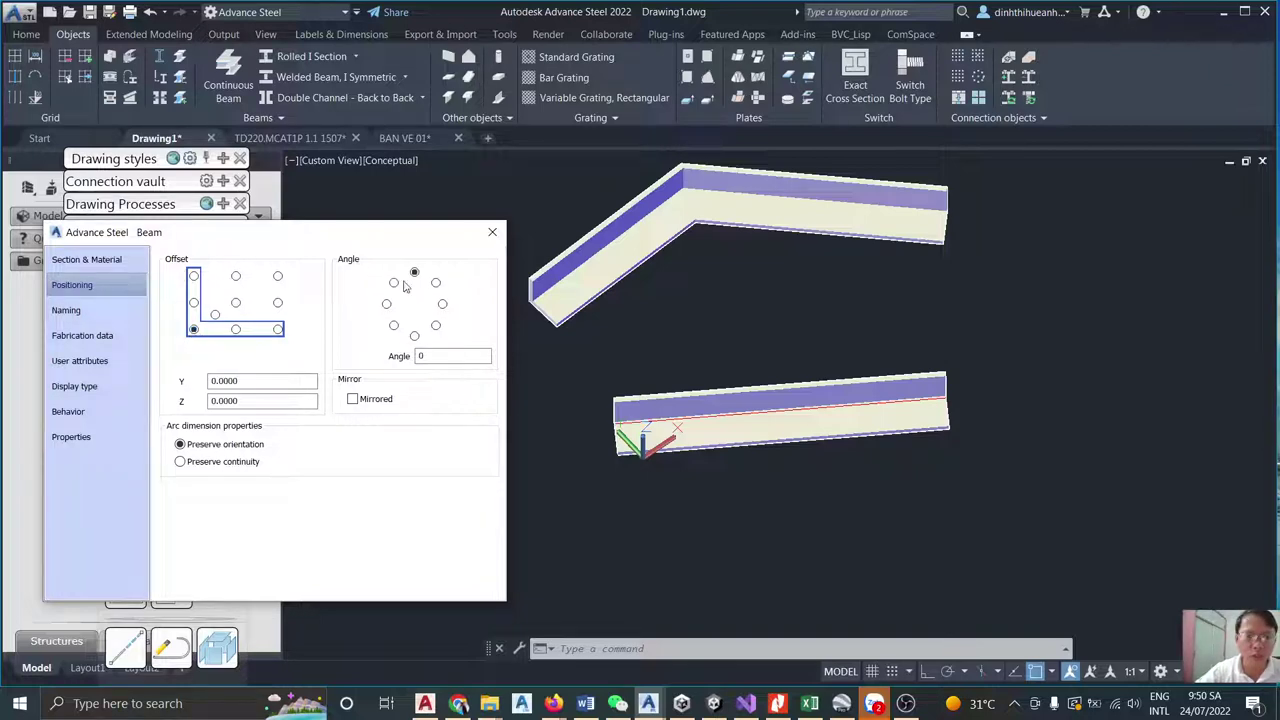
Compare the poly beam's rotation angles, including -90 and 0, and set the section's rotation to 90.
left_click(443, 306)
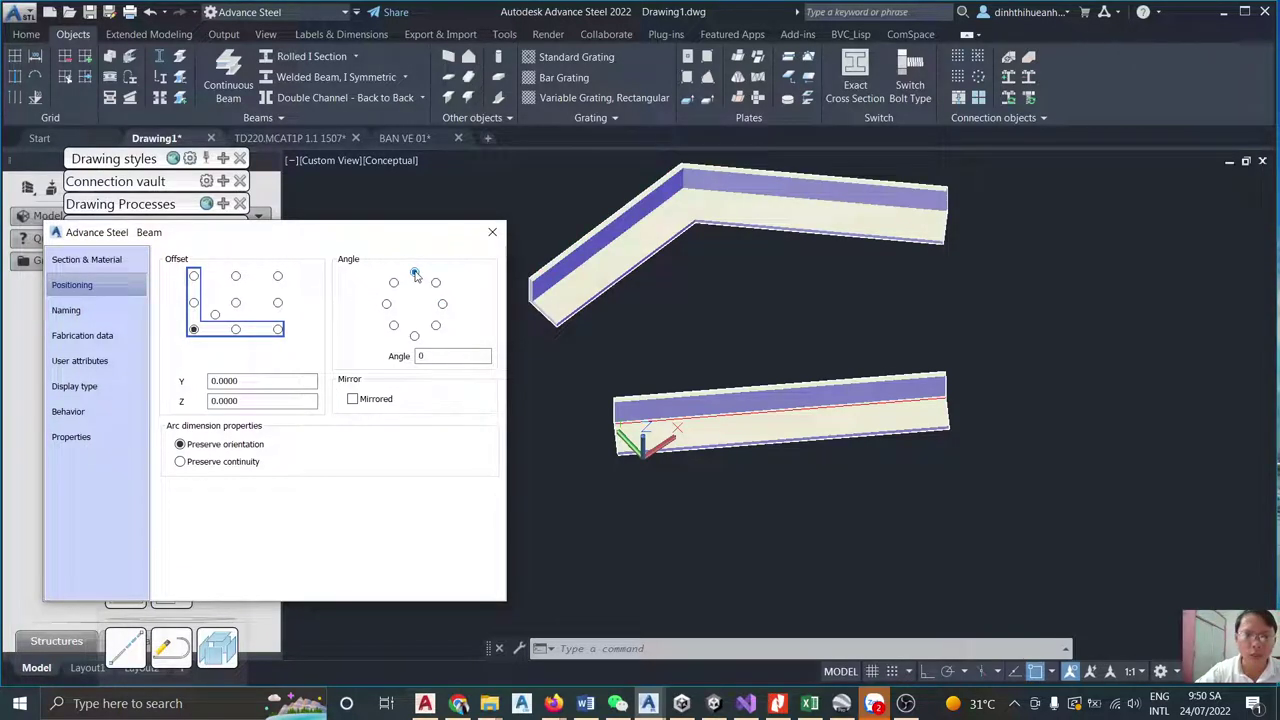
left_click(387, 304)
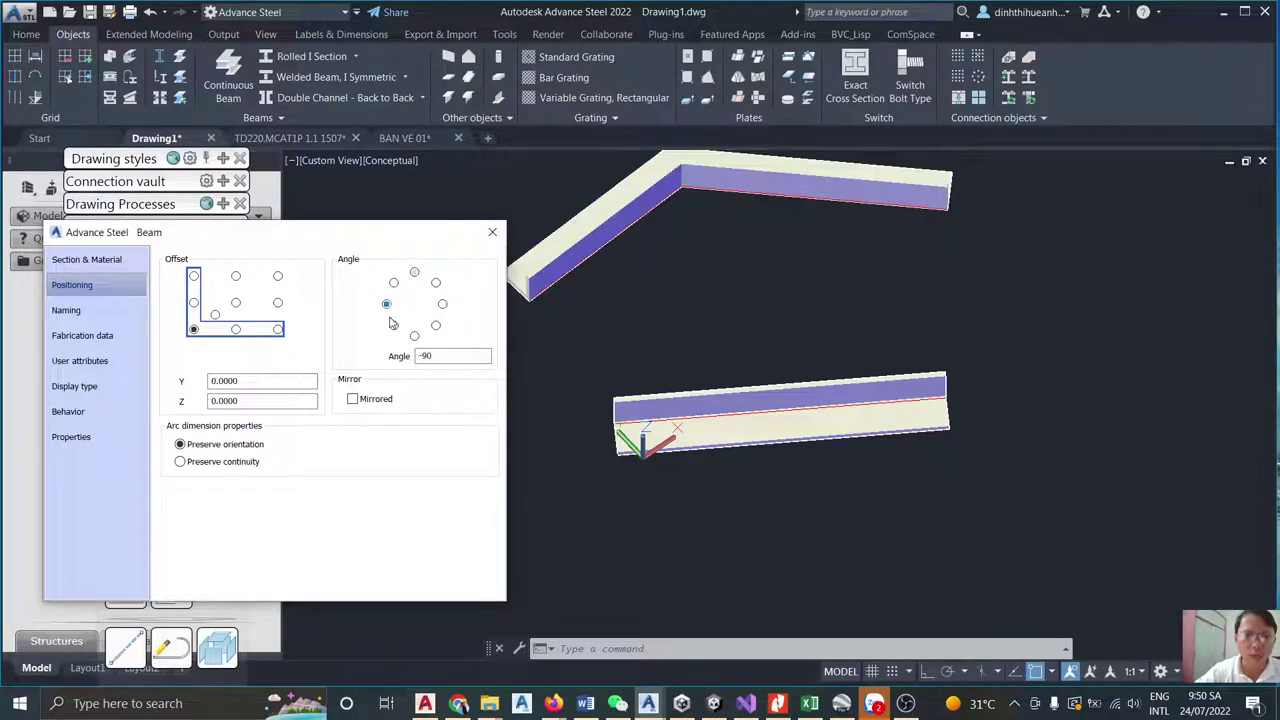
left_click(393, 326)
left_click(414, 336)
left_click(442, 304)
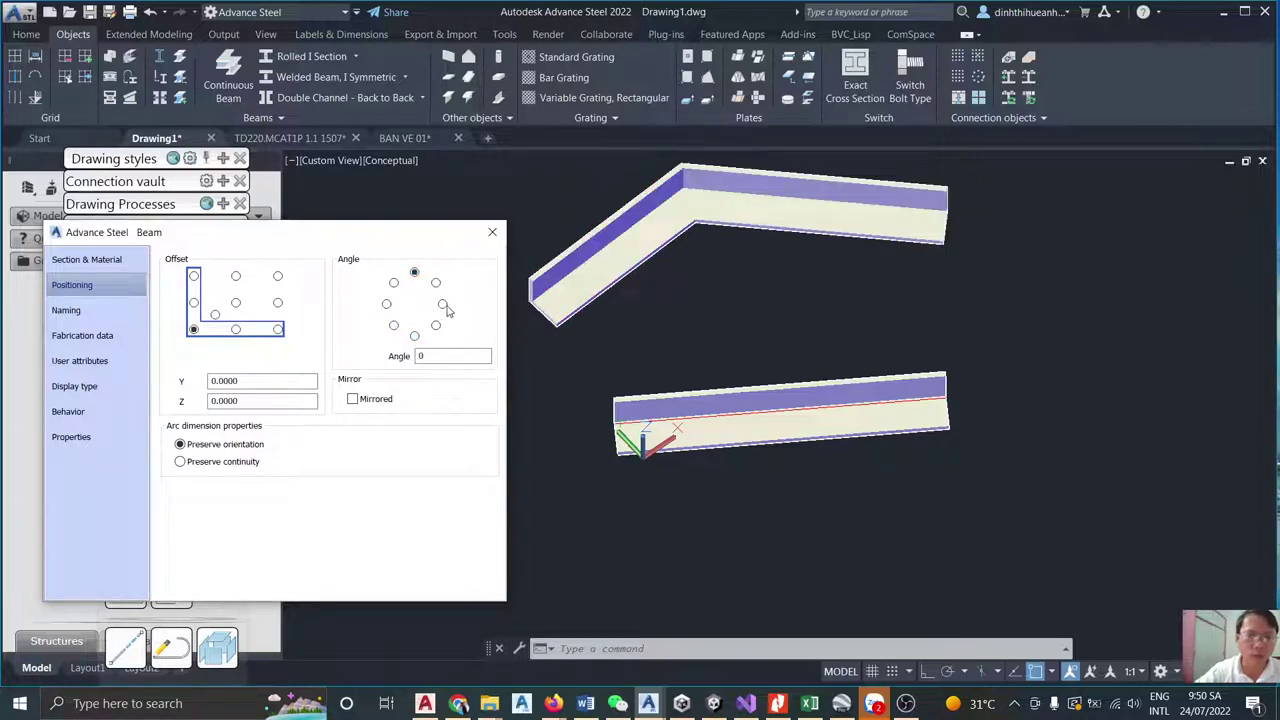
left_click(443, 305)
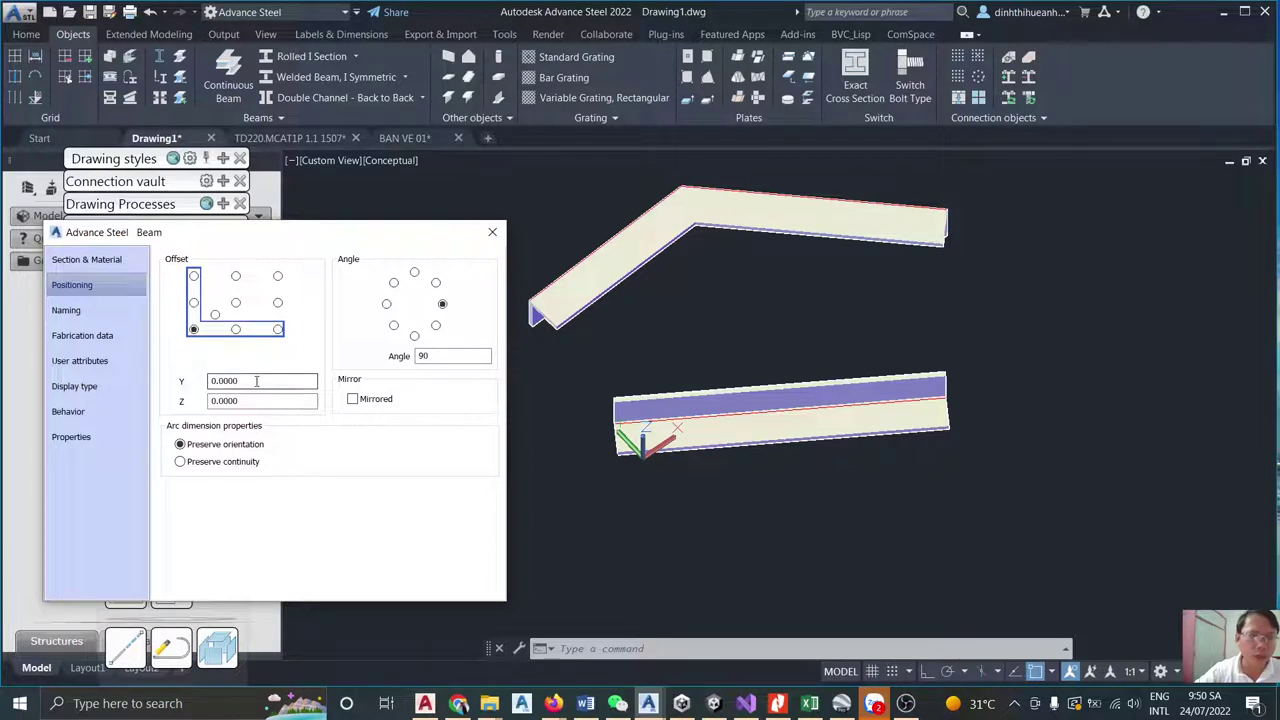
Set the poly beam's Y offset to 50 and inspect its shift from the reference line.
left_click_drag(257, 378, 214, 379)
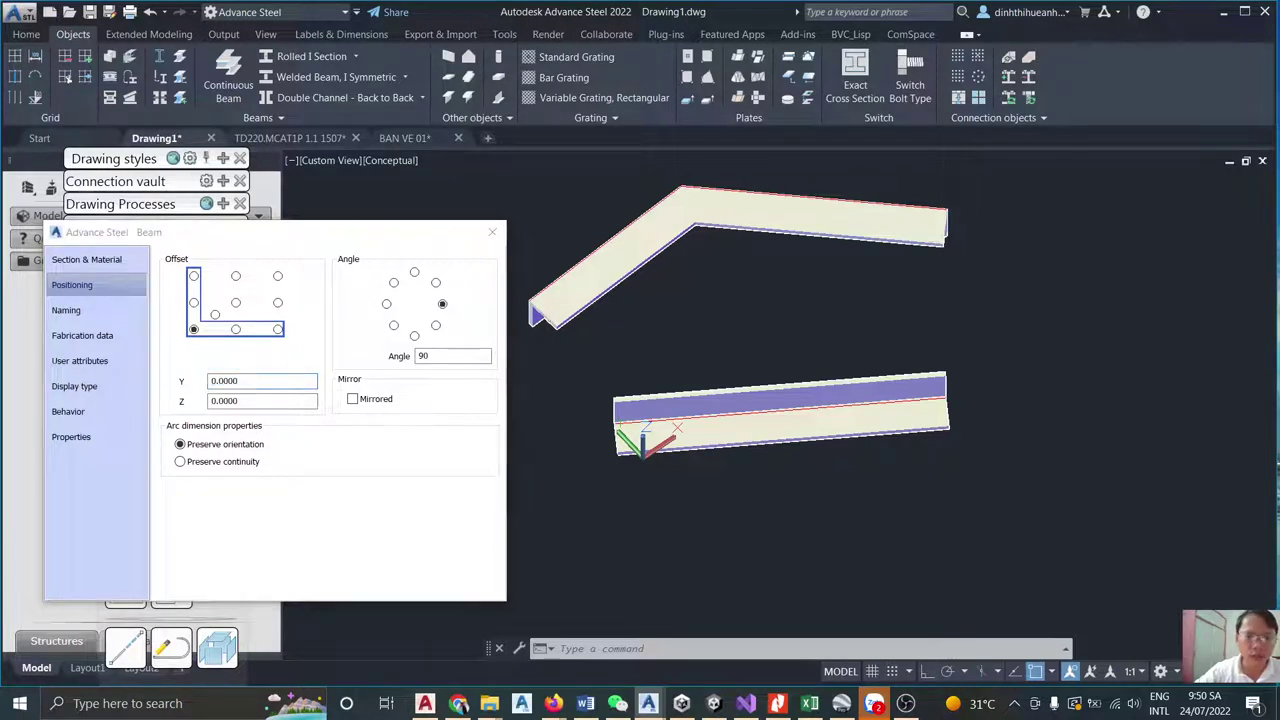
scroll(741, 300, "down", 3)
scroll(741, 300, "up", 5)
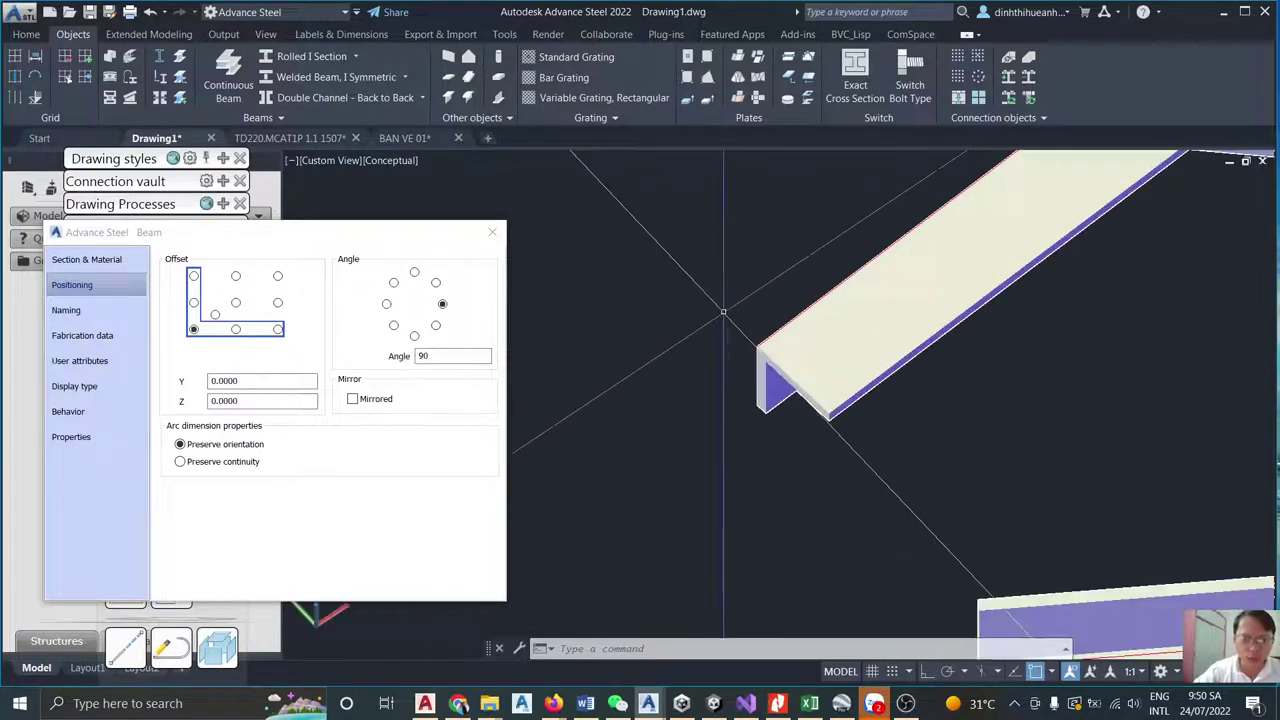
middle_click_drag(780, 340, 929, 334, "shift")
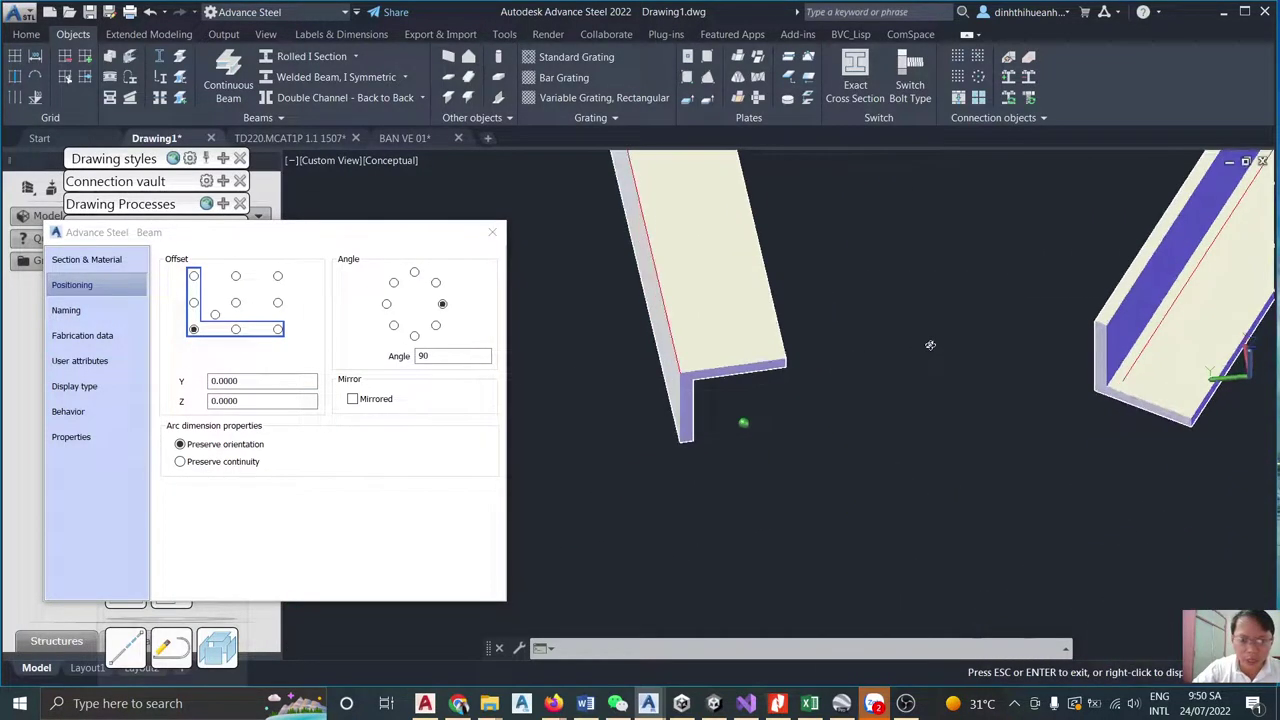
scroll(678, 378, "up", 4)
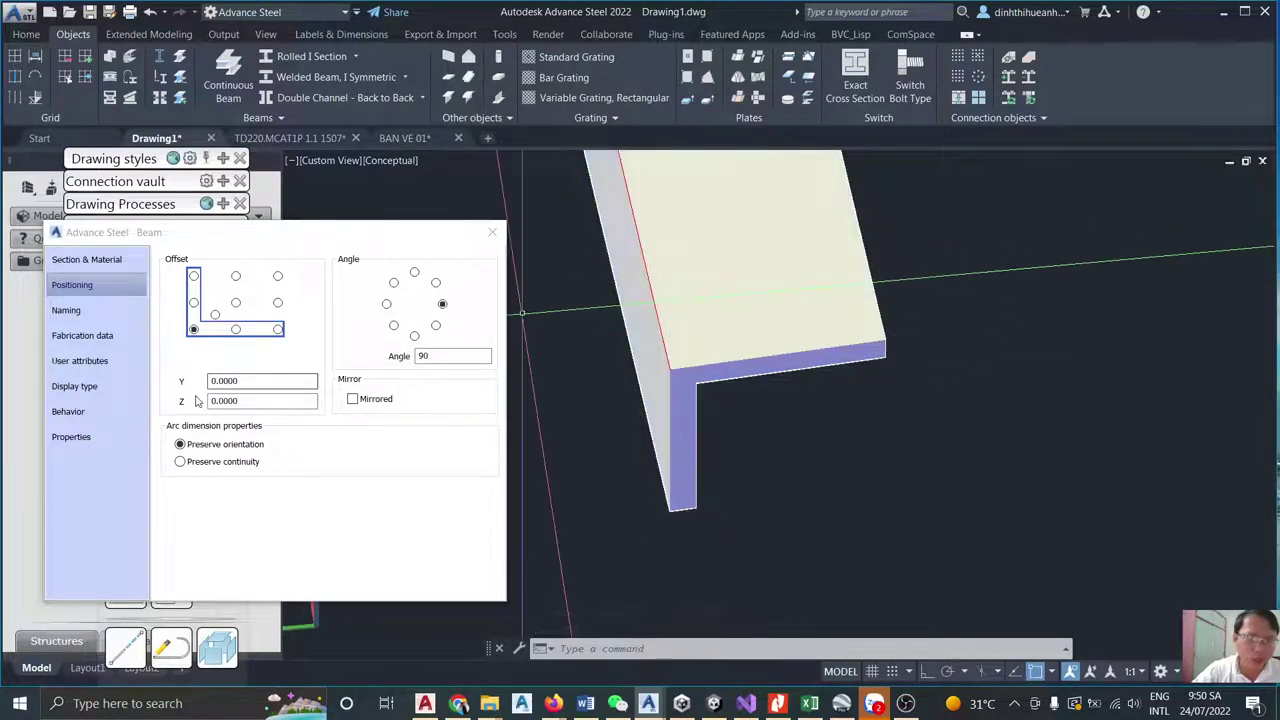
left_click(246, 381)
left_click_drag(273, 381, 207, 382)
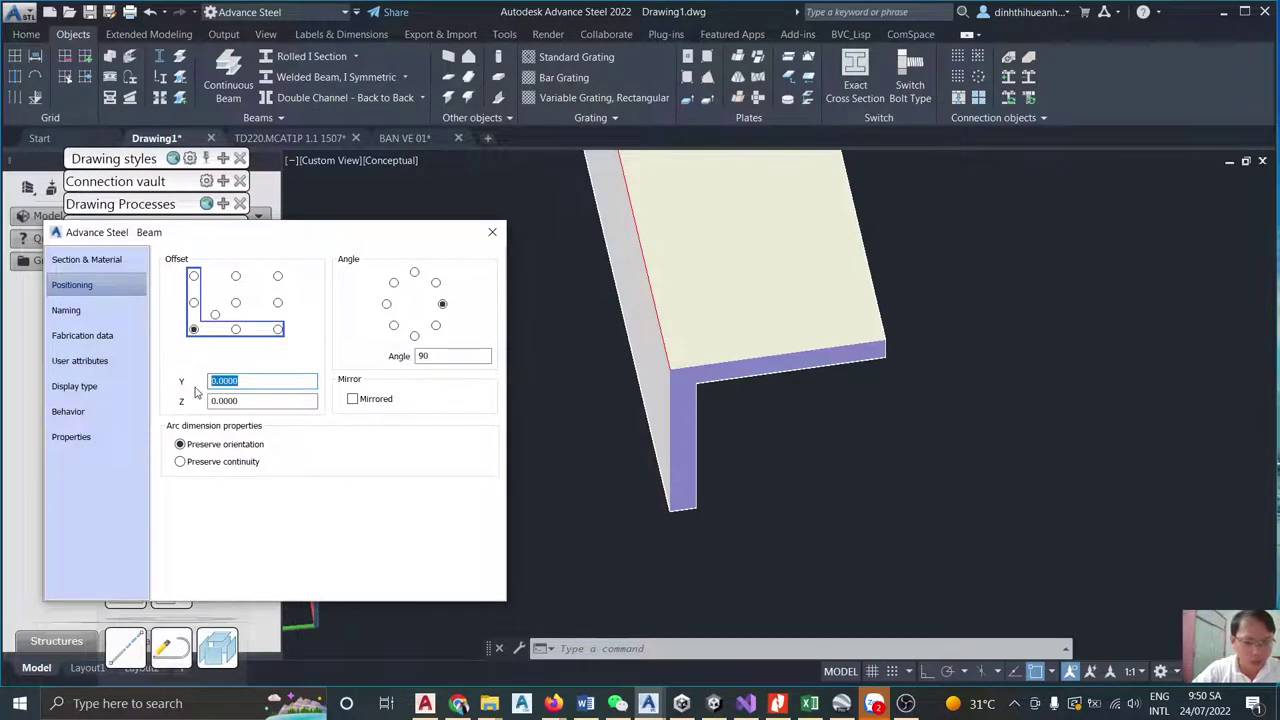
type("50")
key("Tab")
left_click(243, 399)
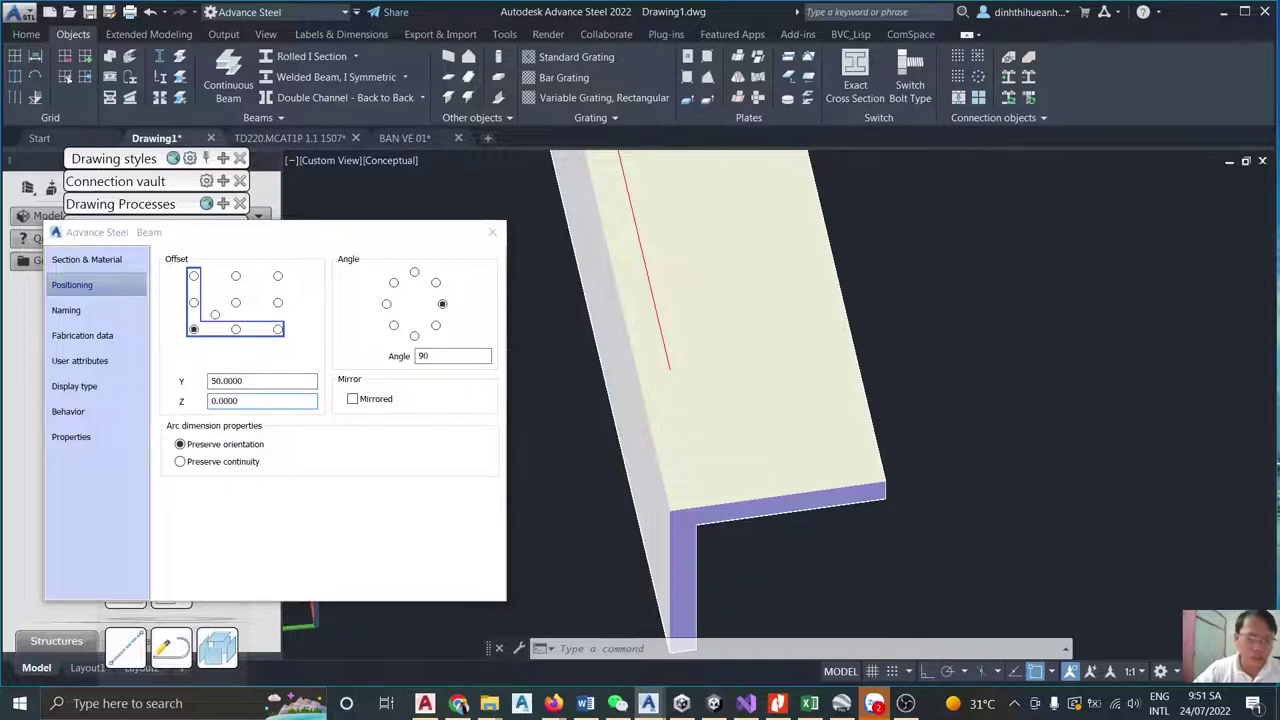
middle_click_drag(851, 295, 831, 286, "shift")
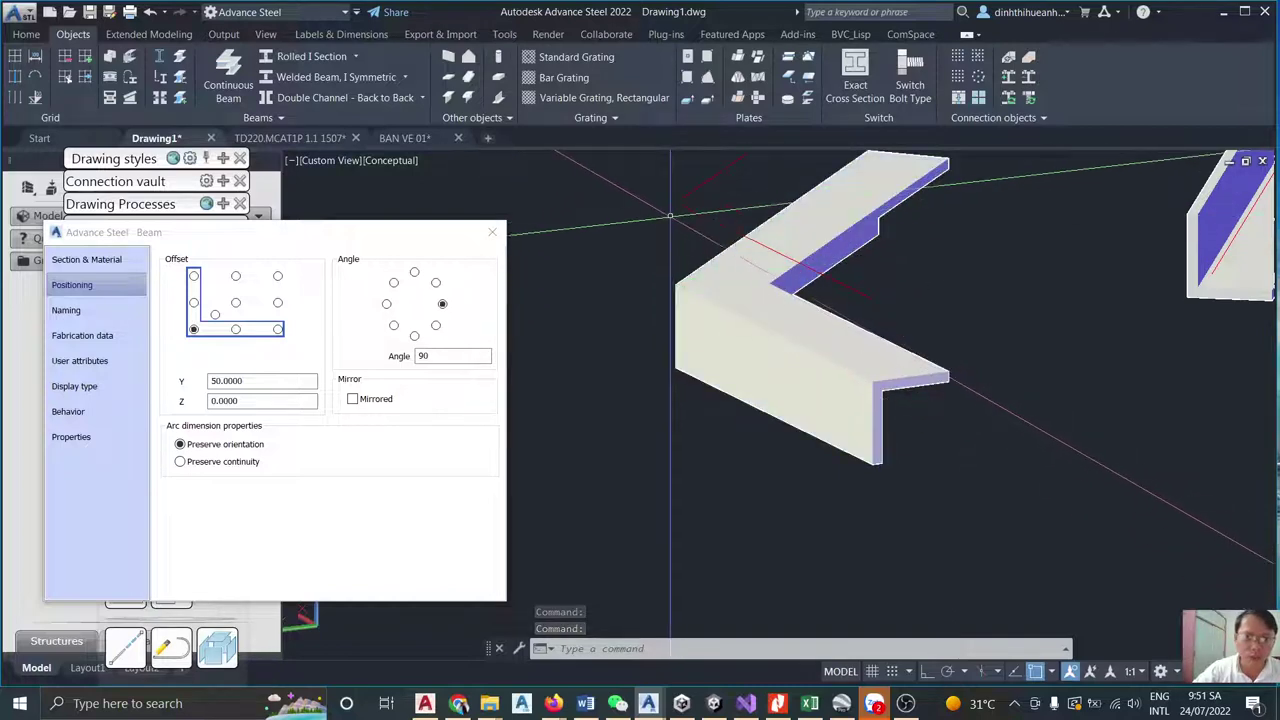
Return the poly beam's Y offset to 0 and set its Z offset to 50.
double_click(240, 381)
type("0")
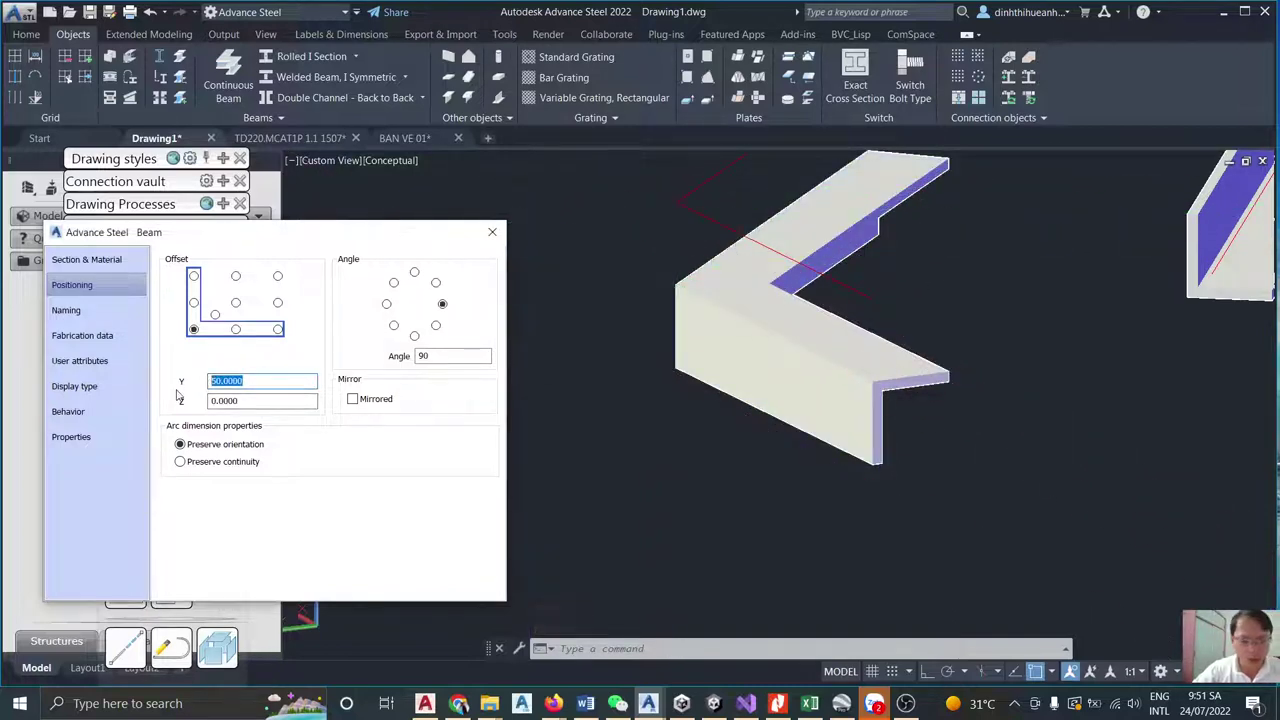
key("Tab")
left_click(241, 401)
double_click(244, 400)
type("50")
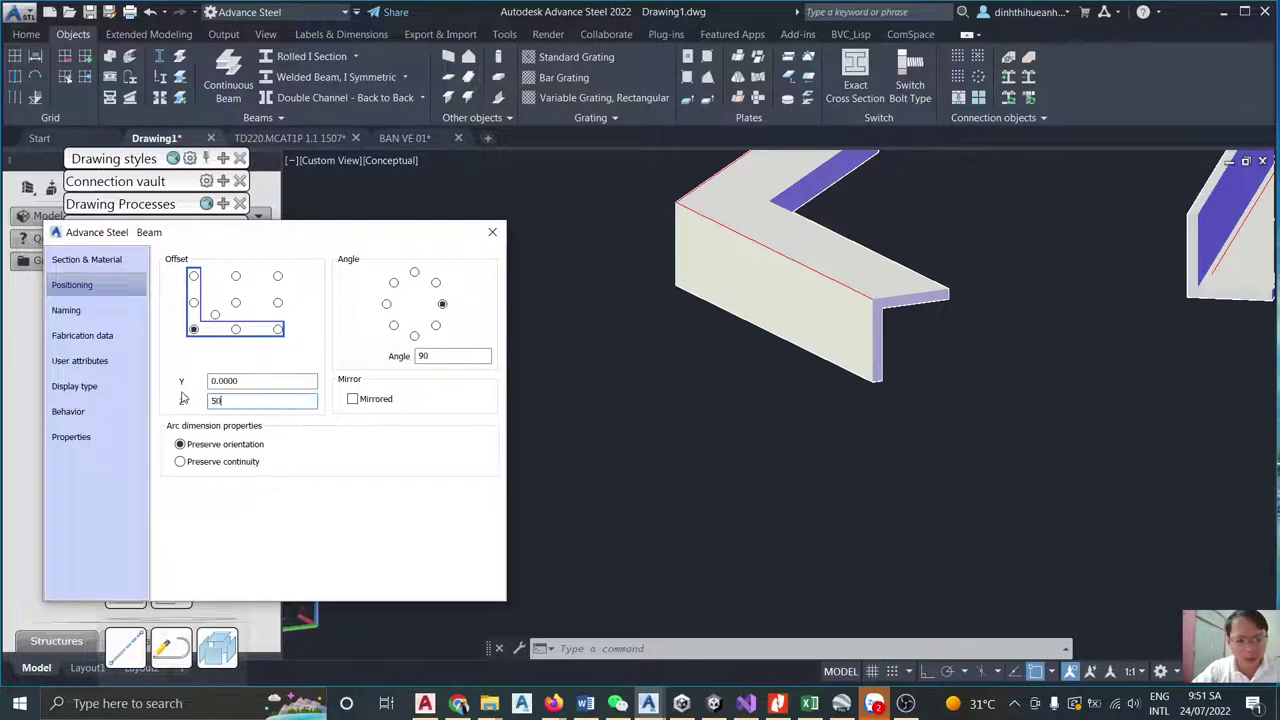
left_click(272, 379)
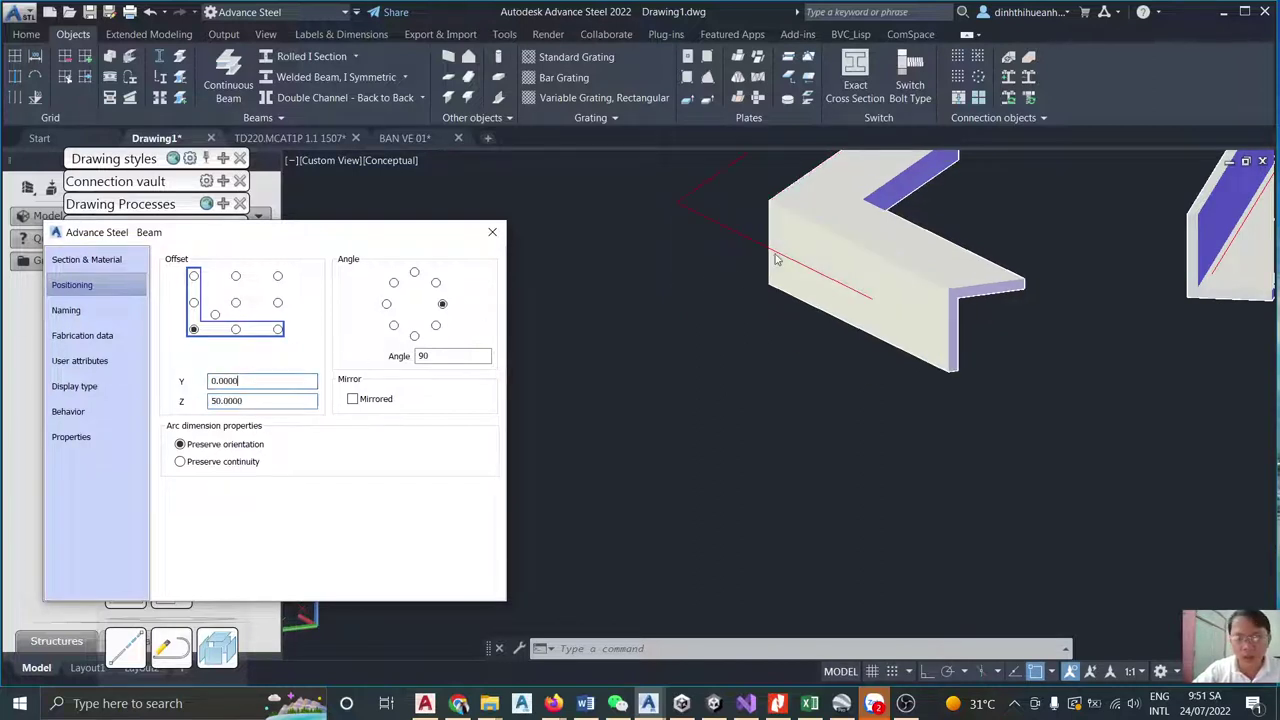
Try a Z offset of -50 for the poly beam, and settle on -30.
left_click(212, 400)
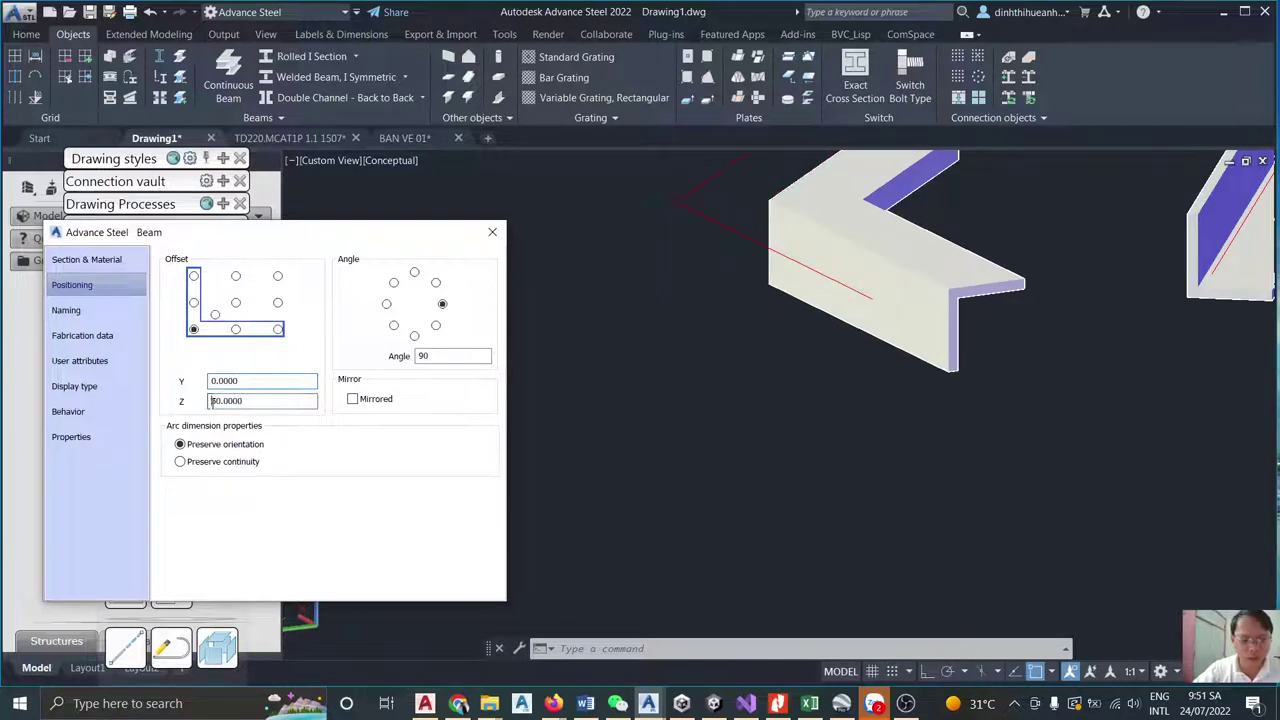
type("-")
left_click(276, 381)
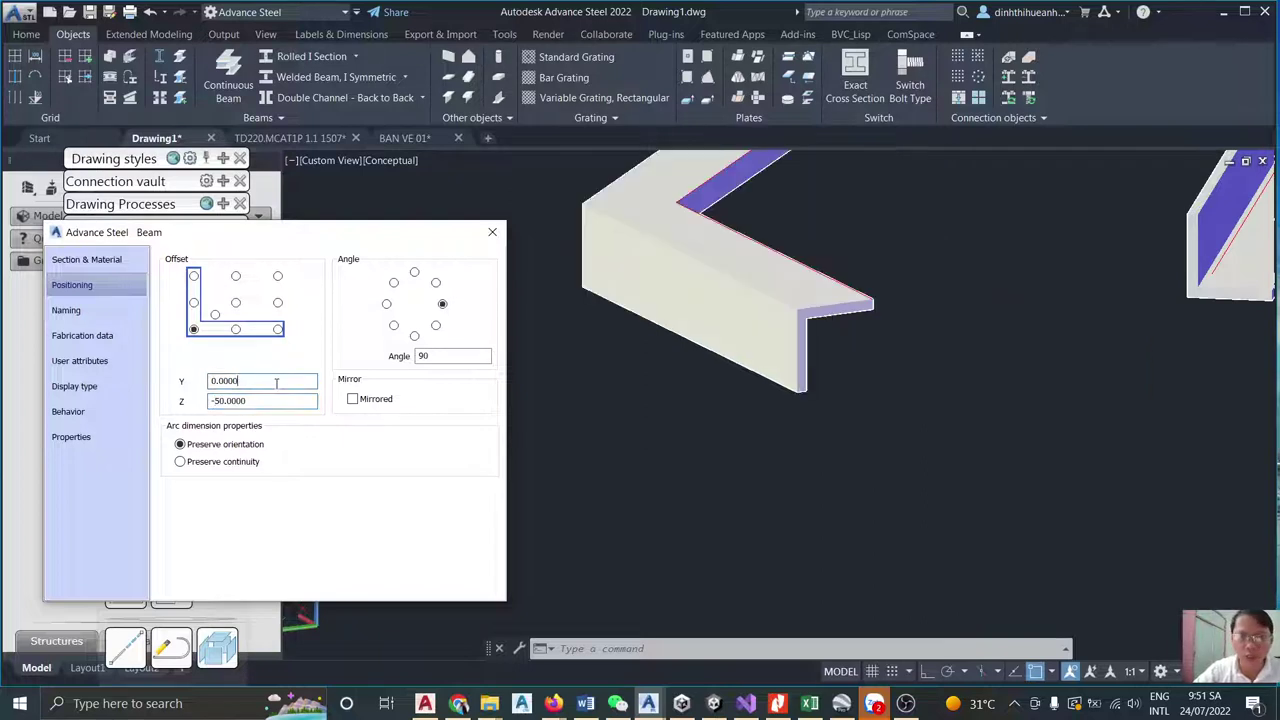
left_click(216, 400)
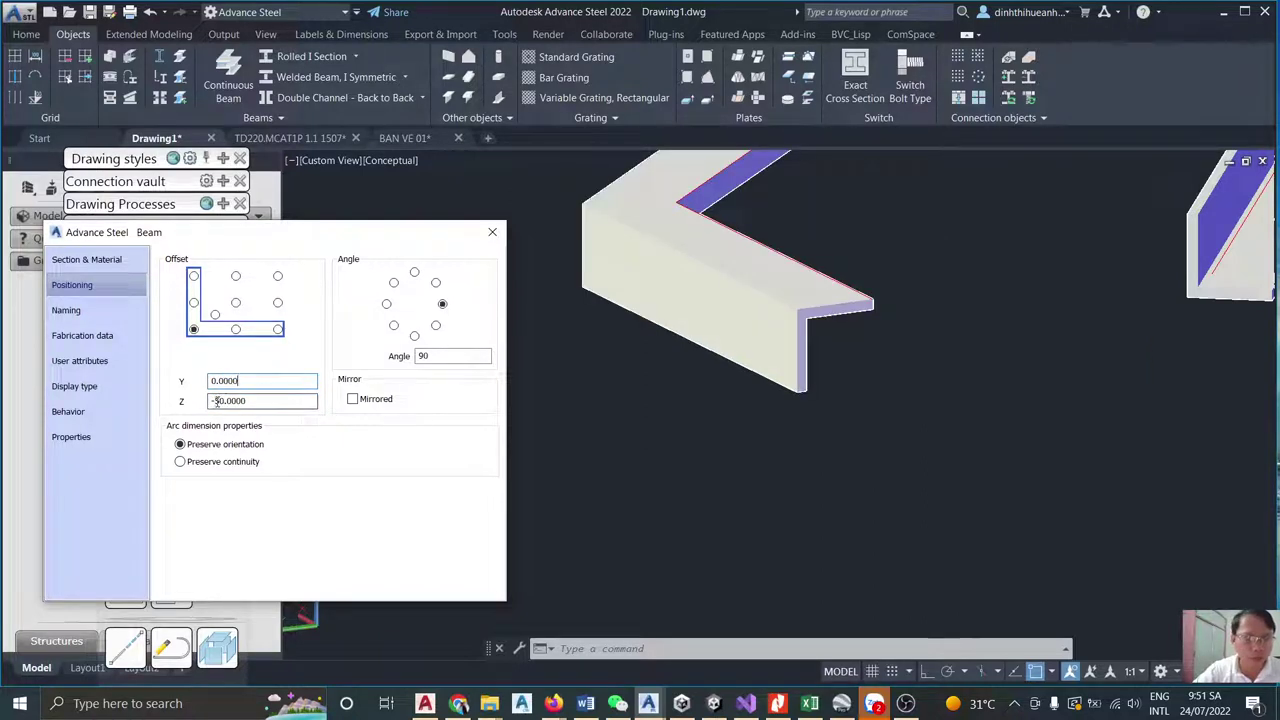
type("3")
left_click(246, 380)
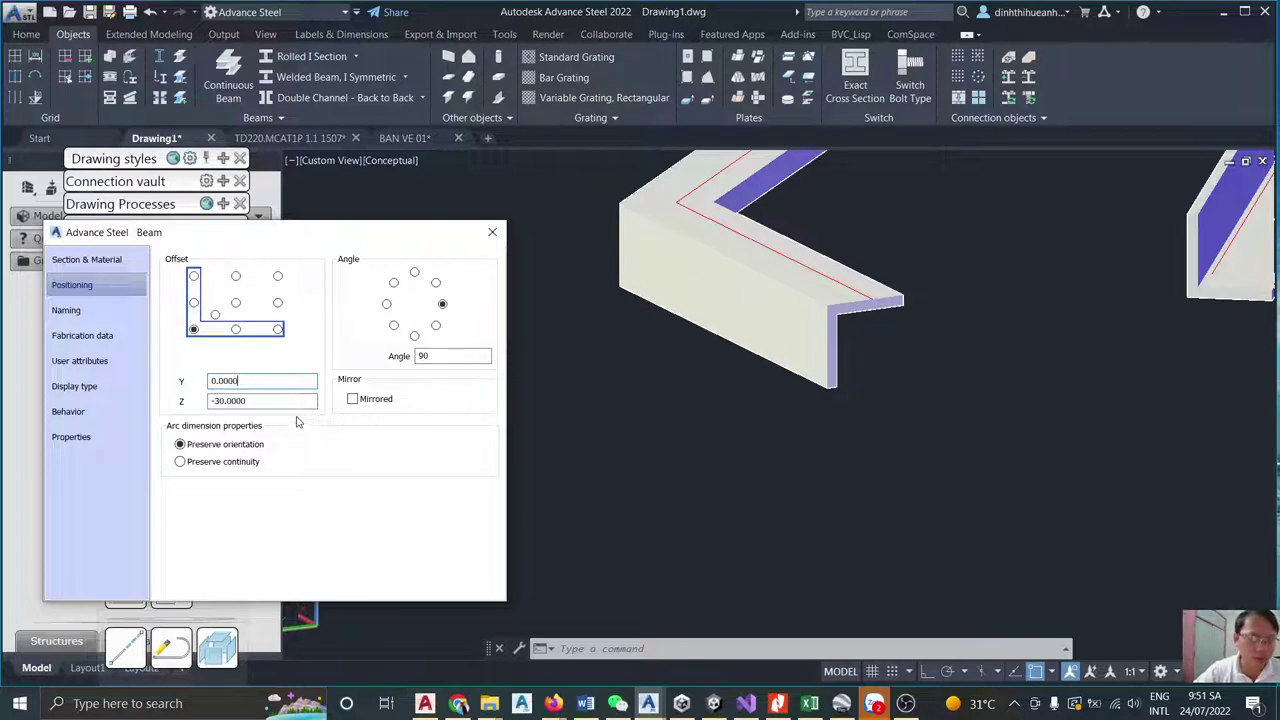
Try the poly beam's Mirrored option and the Preserve continuity setting, restoring the unmirrored section and Preserve orientation.
left_click(352, 399)
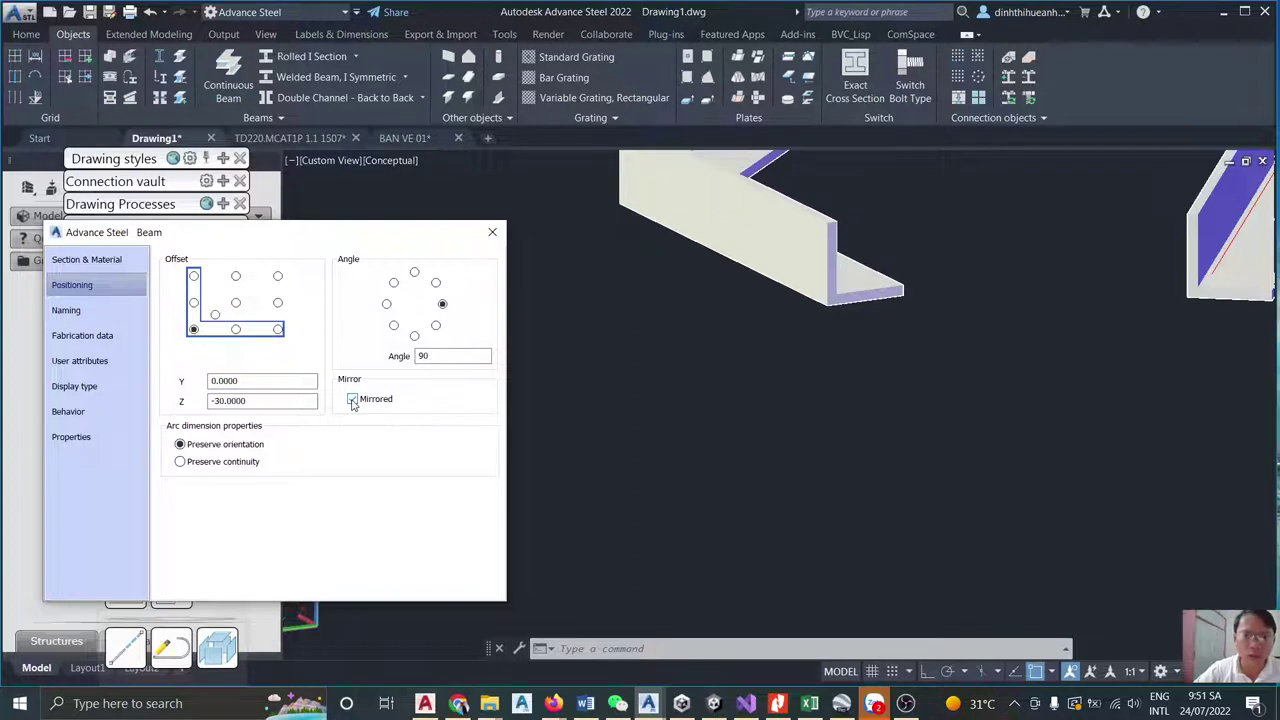
left_click(352, 399)
left_click(352, 399)
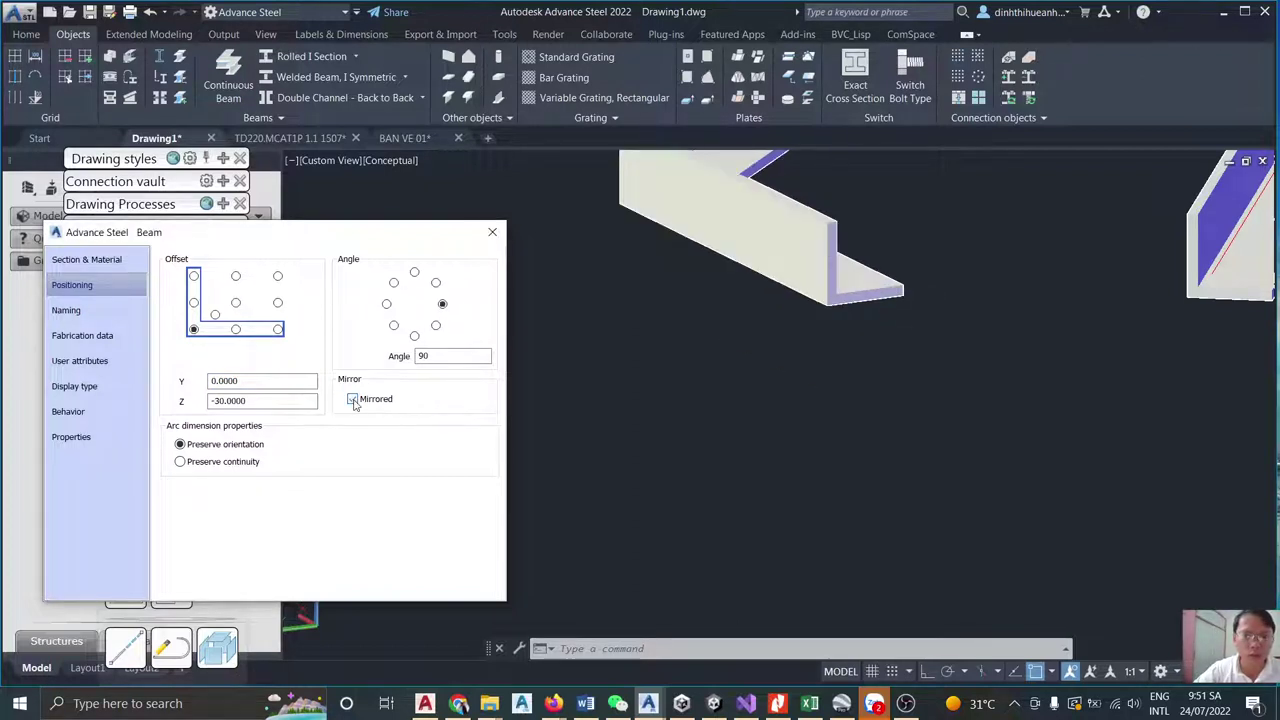
left_click(352, 399)
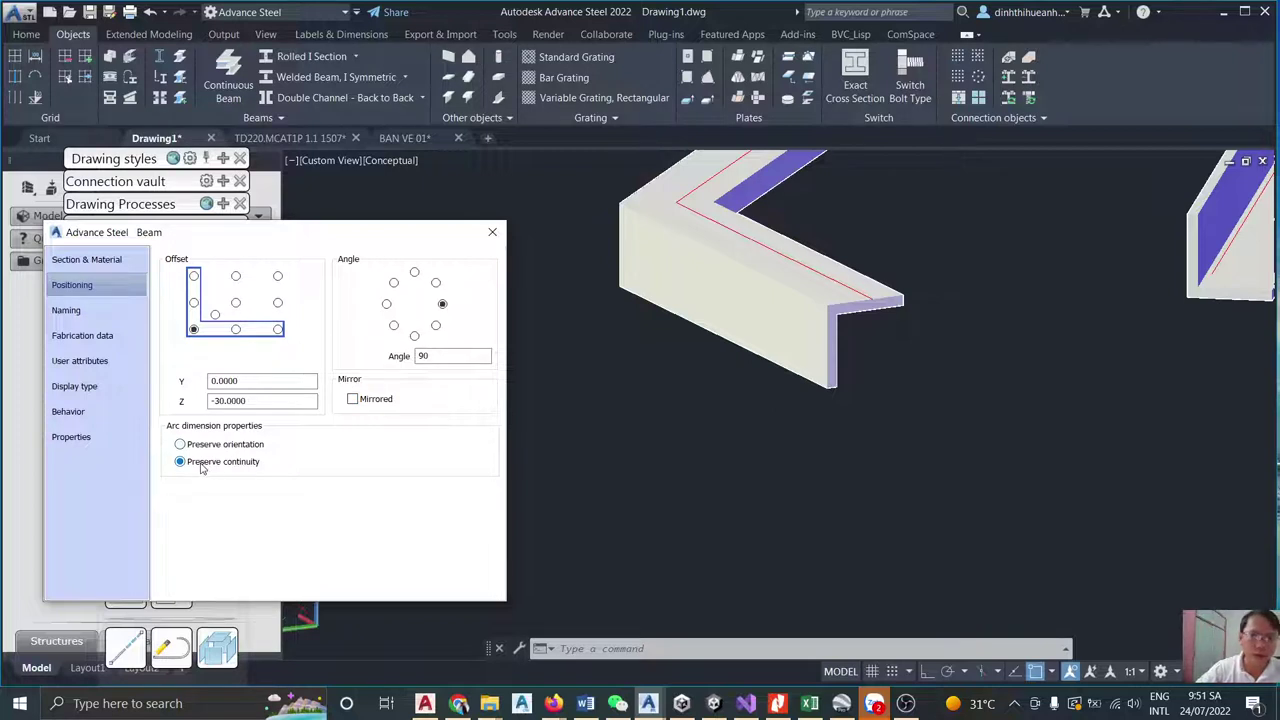
left_click(278, 401)
left_click(283, 381)
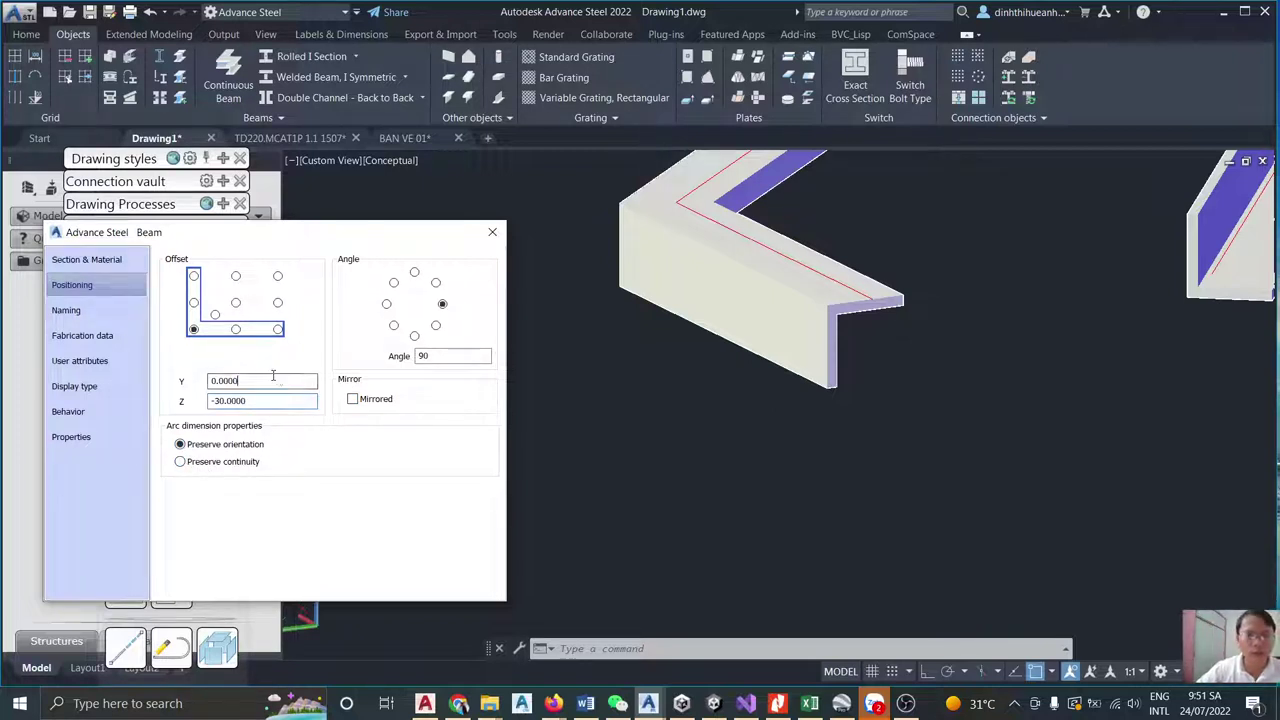
Check the whole poly beam in the model and close its properties.
scroll(780, 378, "down", 3)
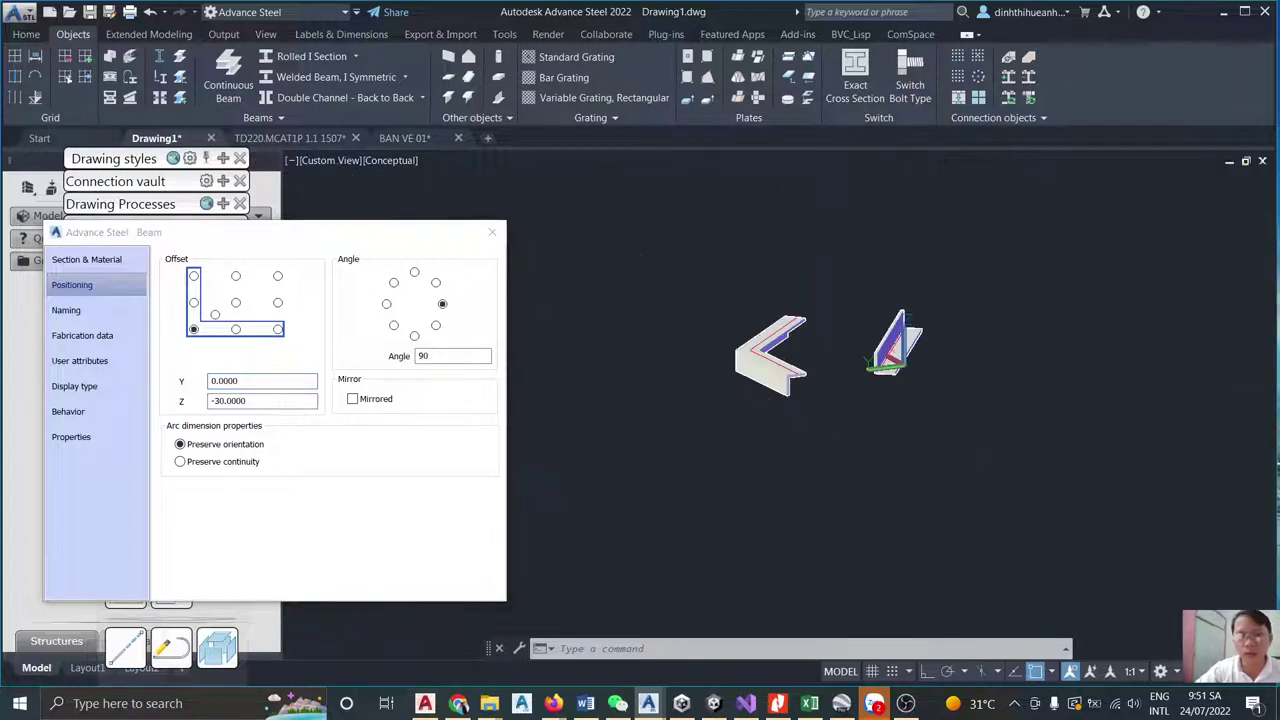
scroll(788, 390, "up", 5)
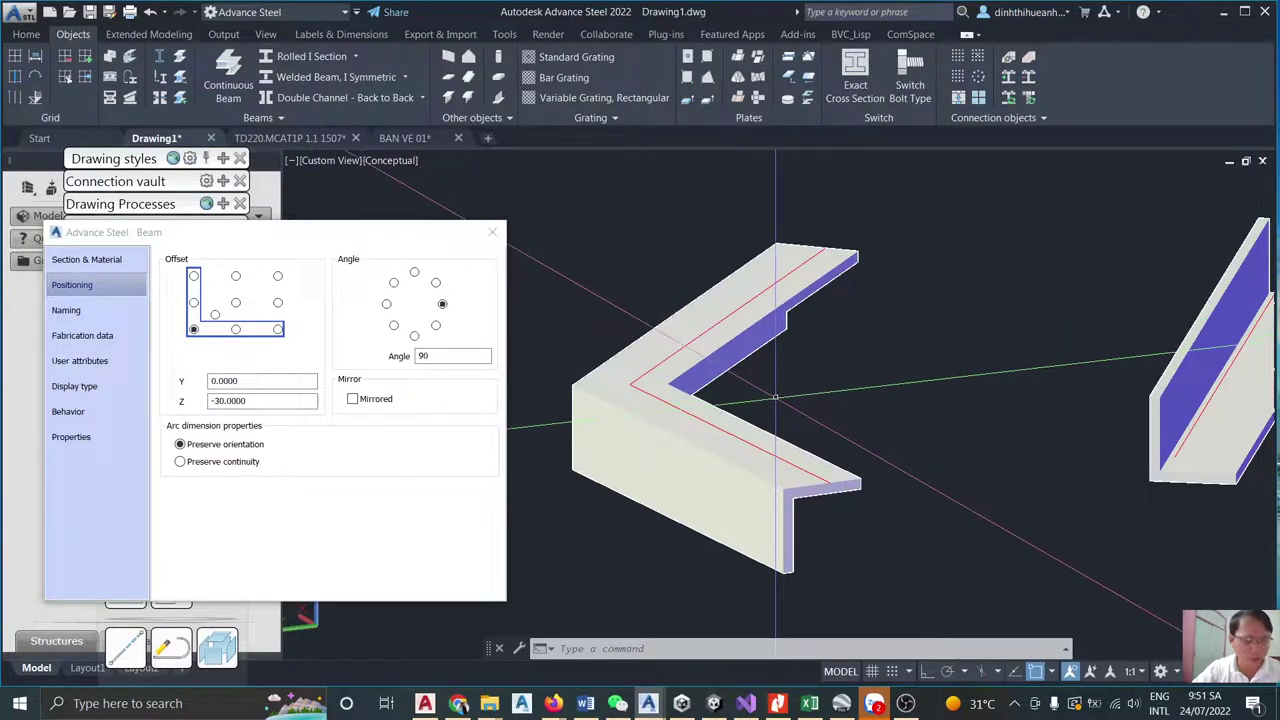
key("Escape")
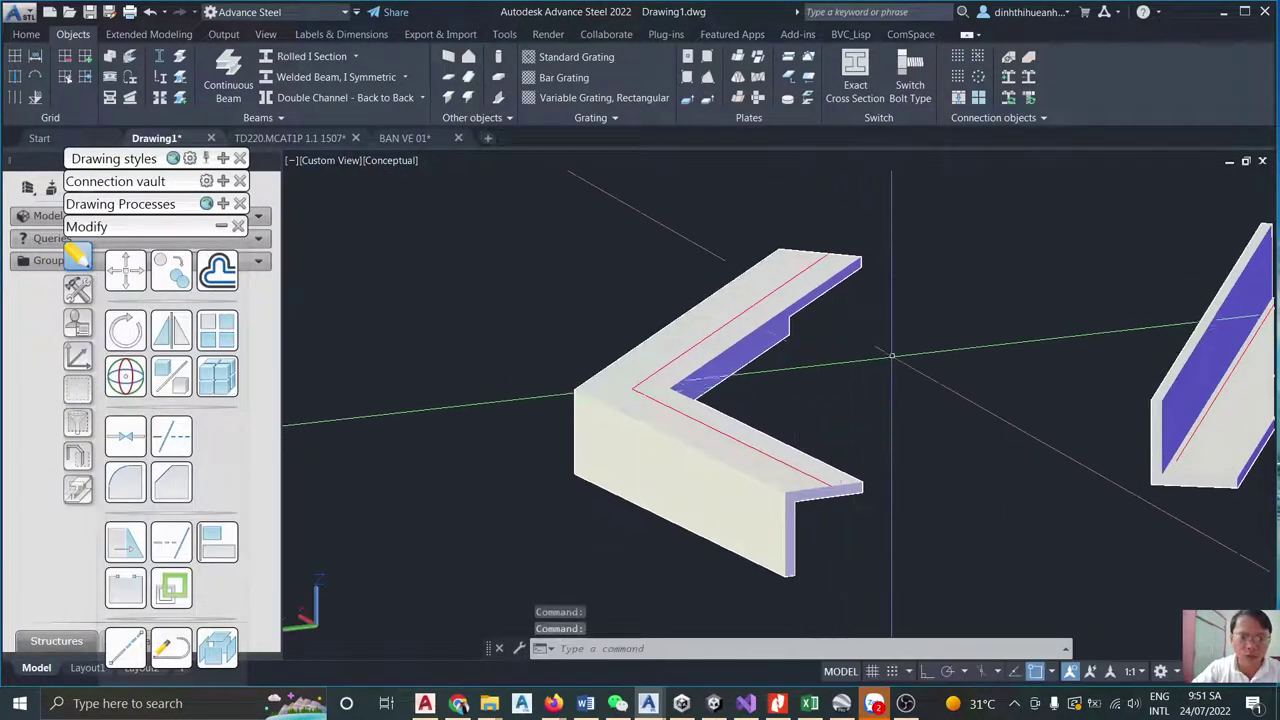
Create a rectangular plate from its center point in the empty area beside the poly beam.
scroll(891, 355, "down", 6)
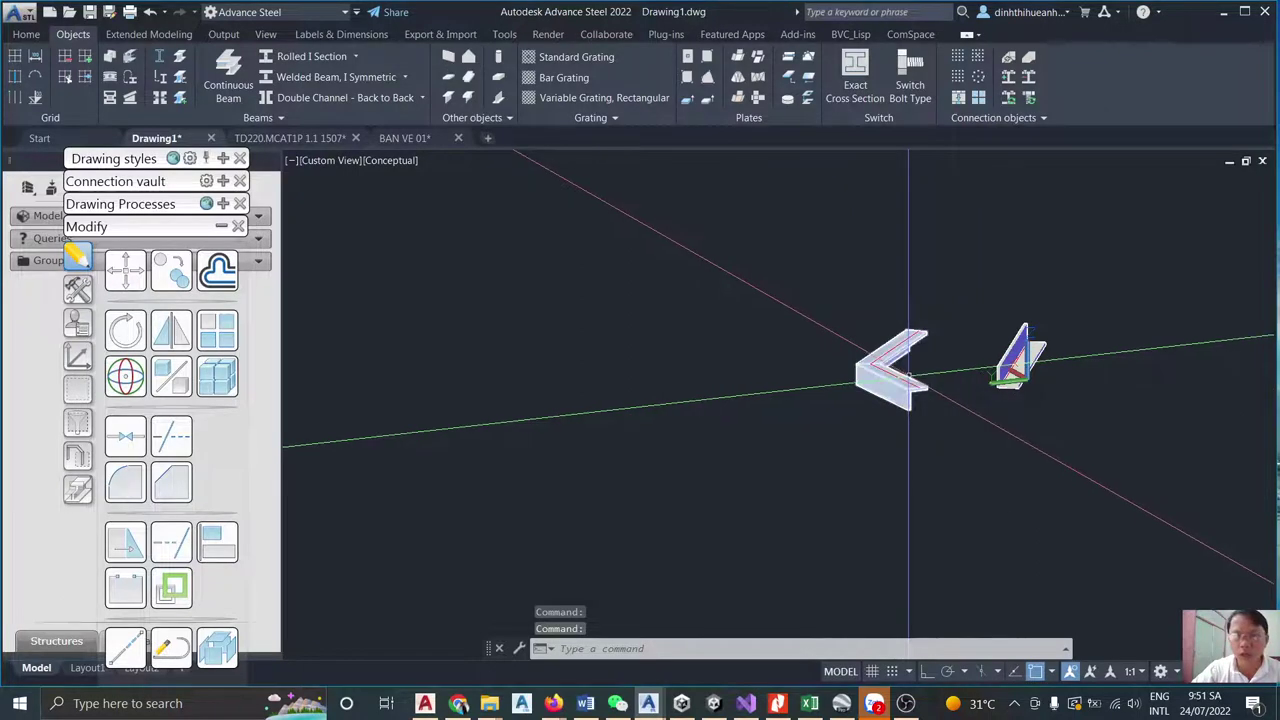
scroll(891, 362, "up", 5)
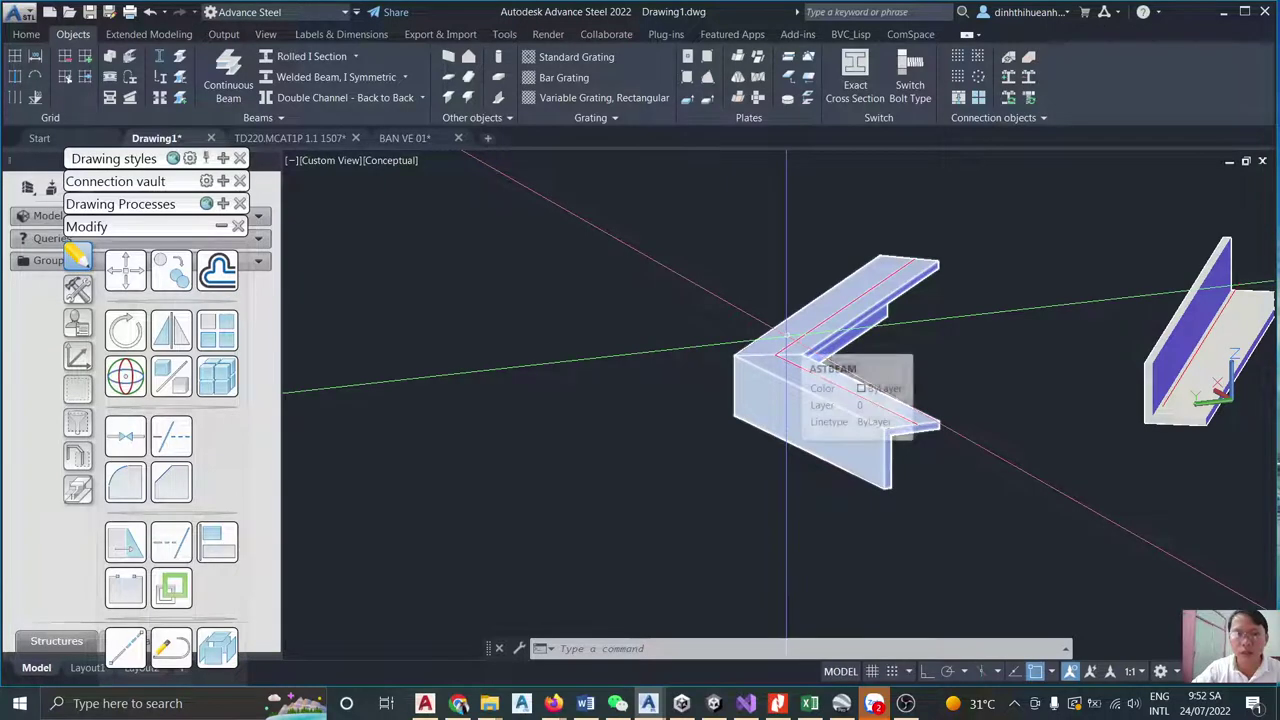
middle_click_drag(788, 340, 736, 385, "shift")
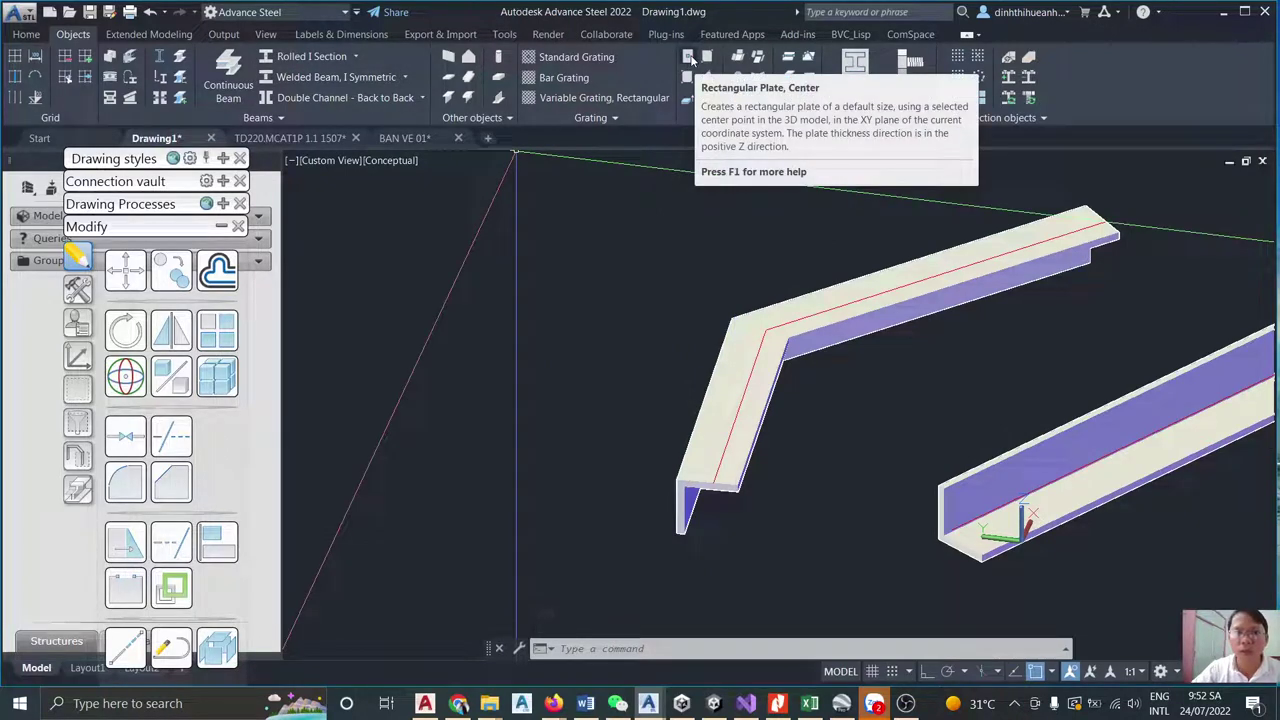
left_click(689, 58)
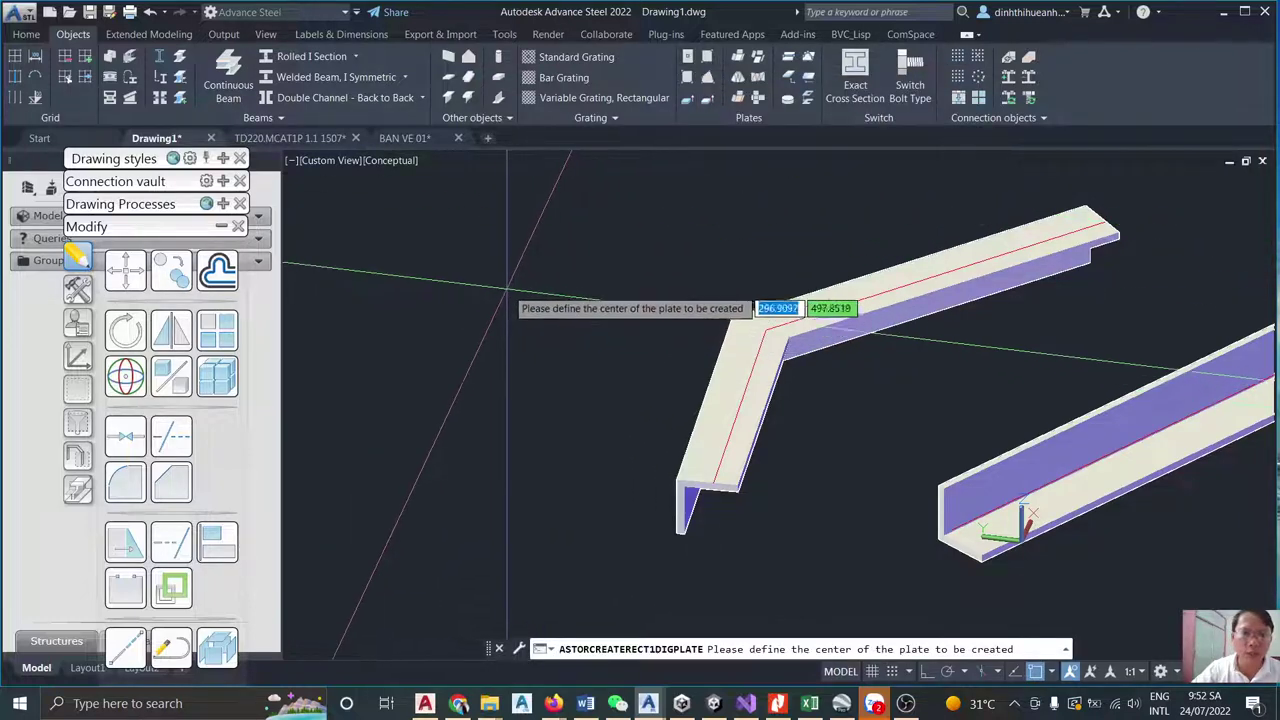
left_click(507, 297)
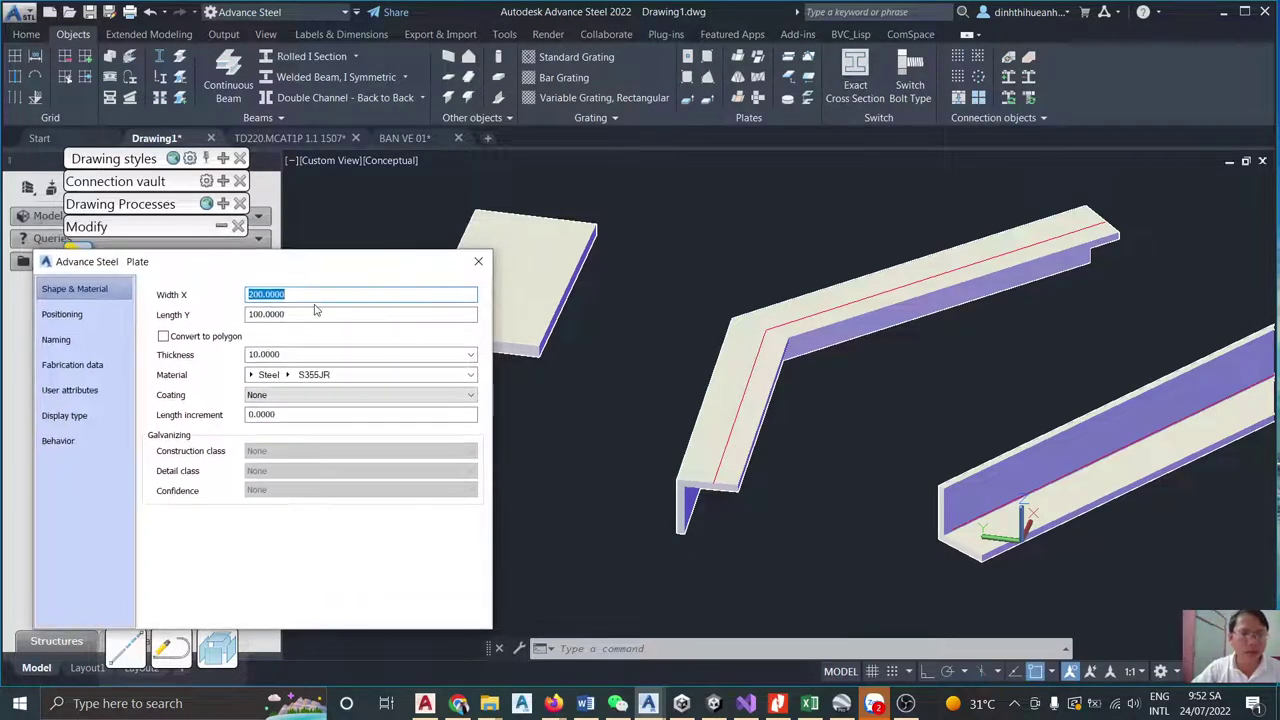
Review the plate's size settings, set its offset to the middle point of the lower row, and close the plate properties.
left_click(283, 314)
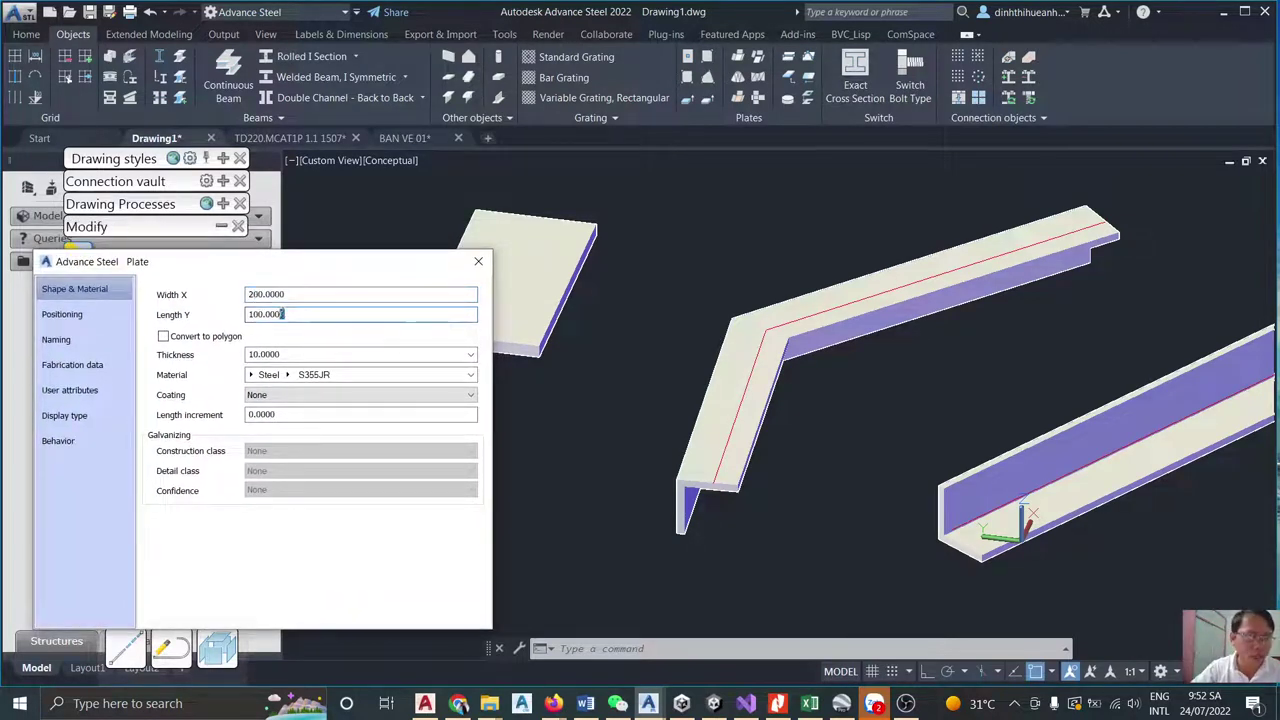
left_click(288, 354)
left_click(87, 327)
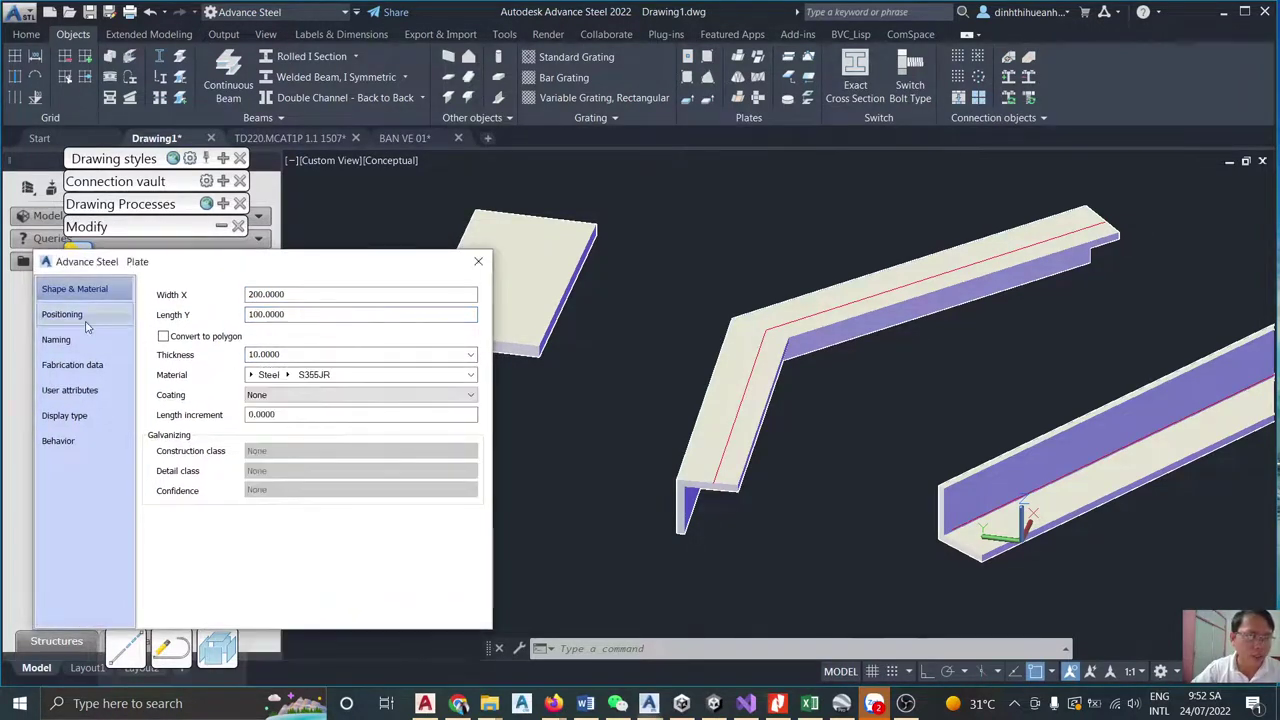
left_click(87, 327)
left_click(222, 308)
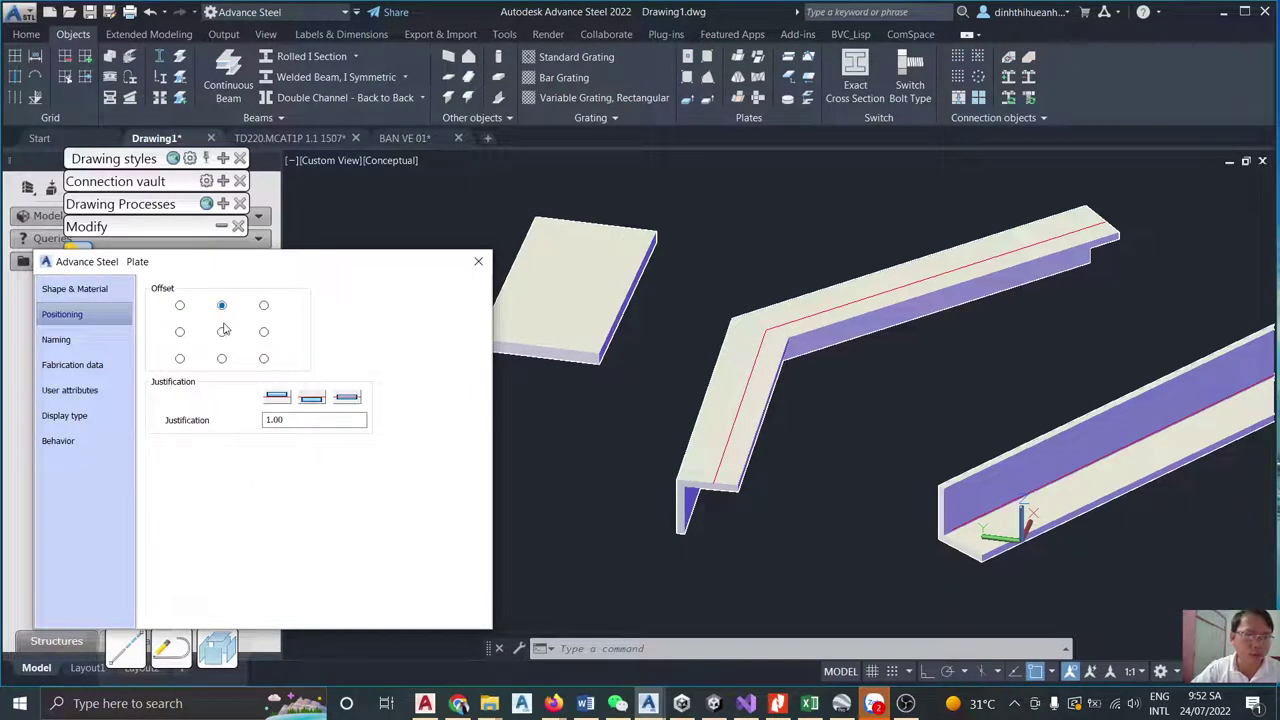
left_click(222, 358)
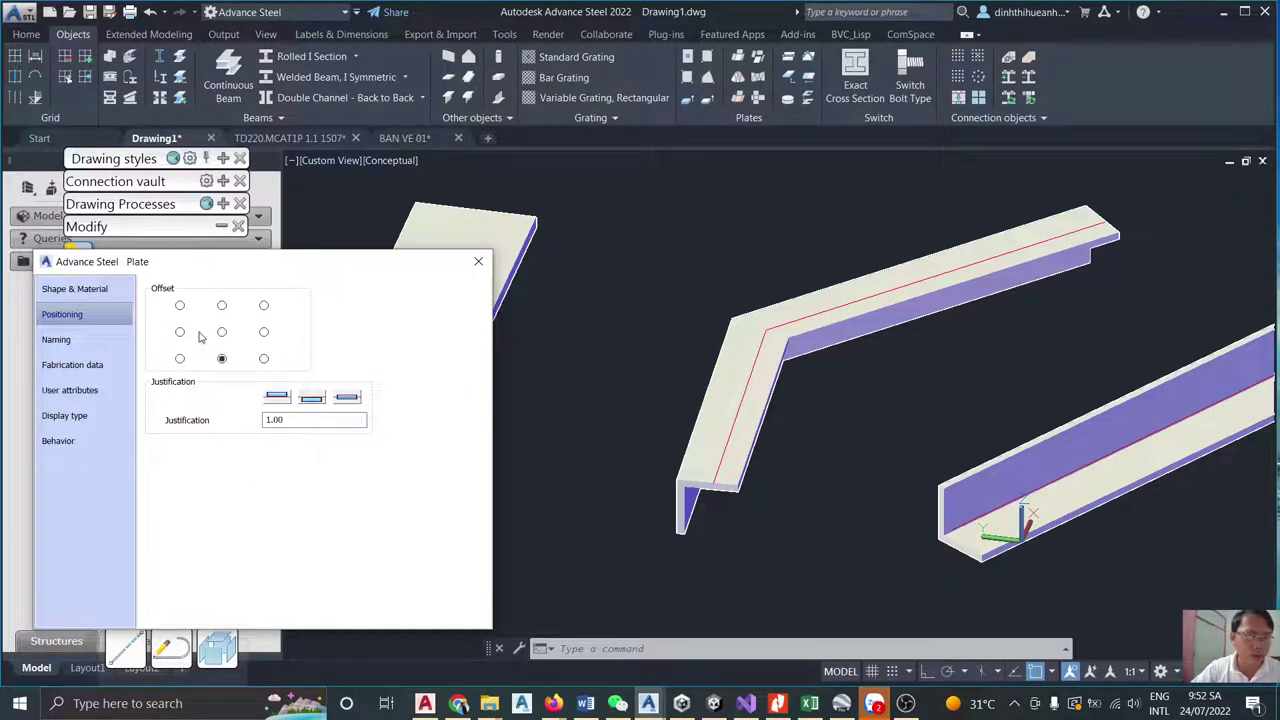
left_click(478, 261)
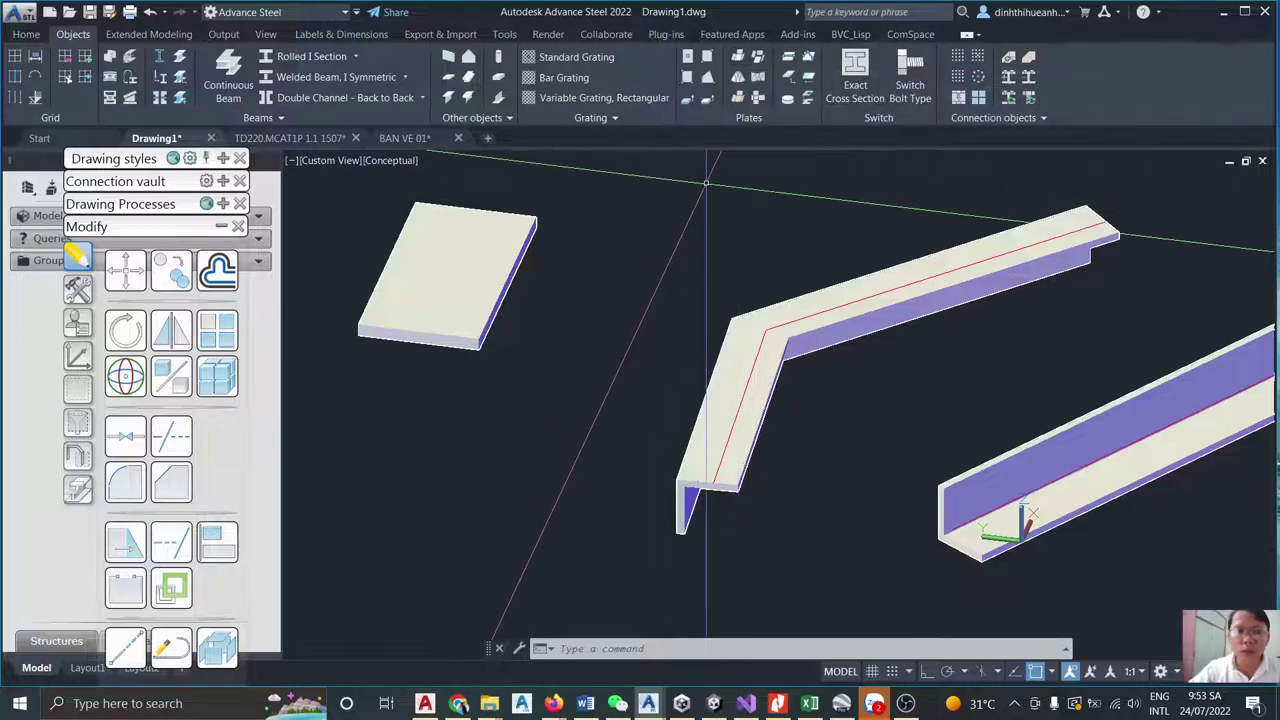
Stretch the rectangular plate by its grips to about 436 × 281 mm and clear the selection.
scroll(688, 250, "down", 3)
scroll(686, 243, "up", 5)
left_click(700, 220)
scroll(822, 302, "down", 3)
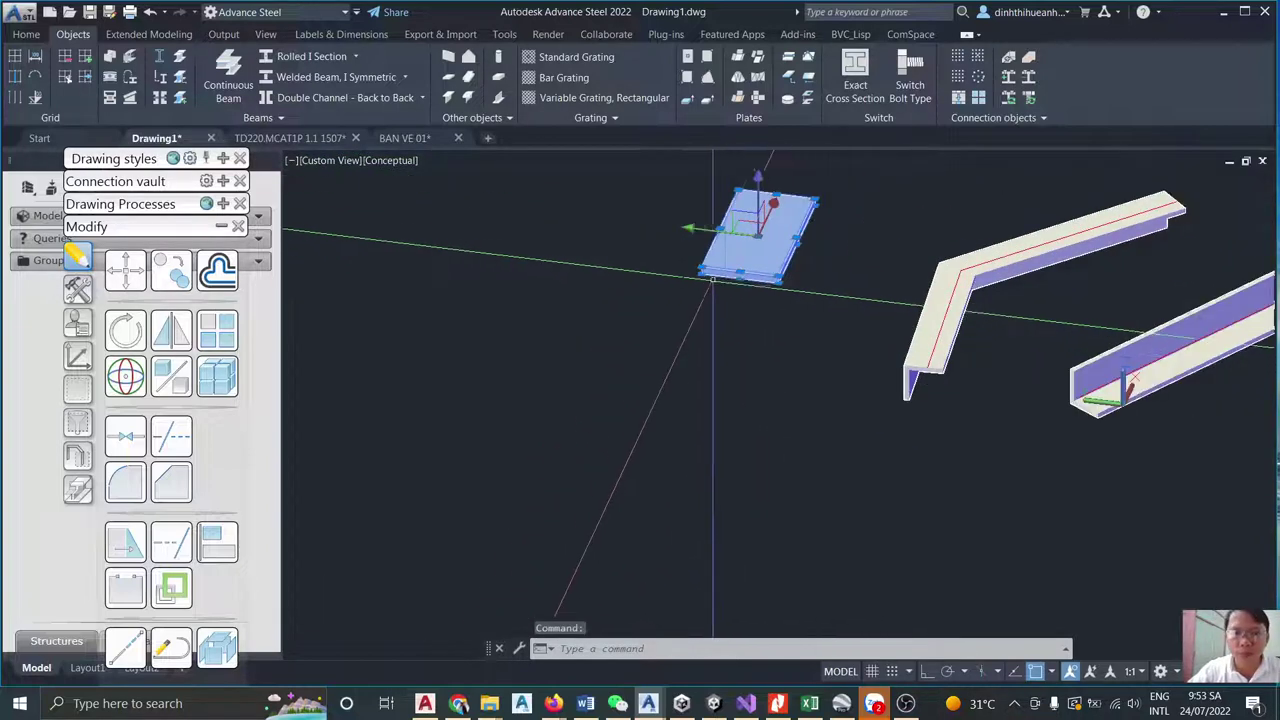
scroll(740, 260, "up", 4)
left_click(542, 258)
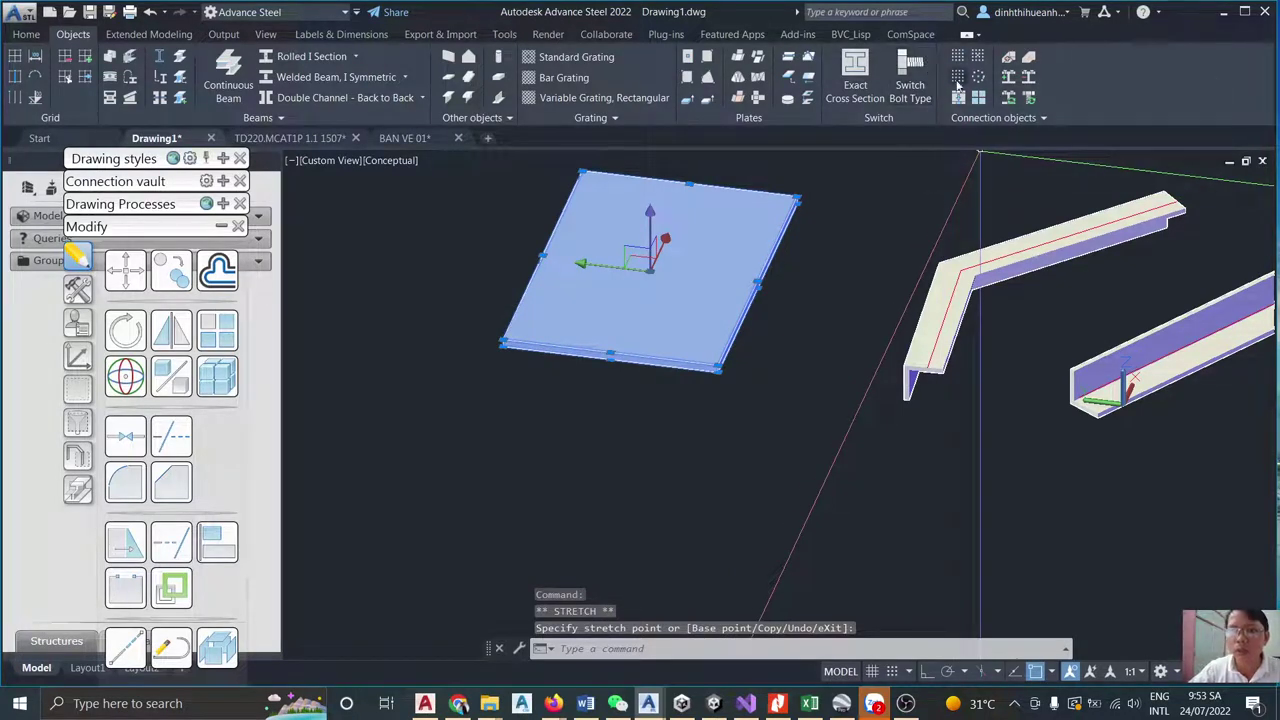
key("Escape")
left_click(877, 172)
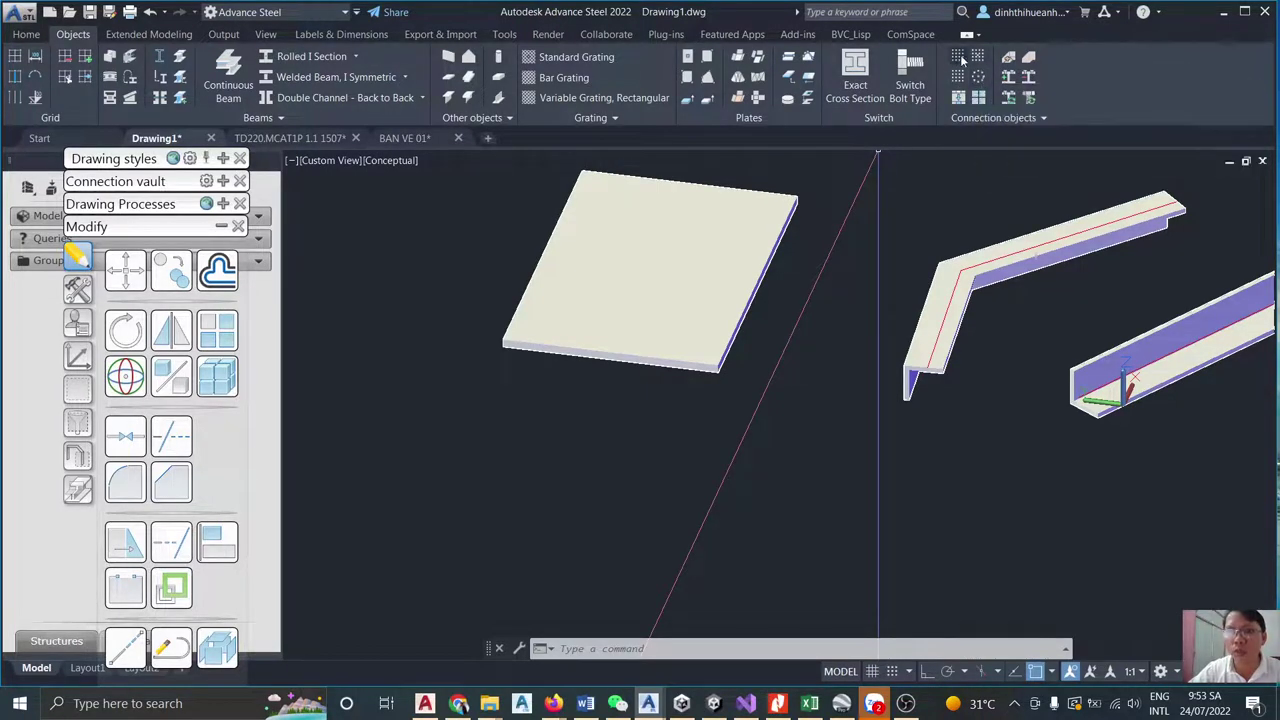
Add a two-point rectangular bolt pattern to the plate, spanning from its lower left corner to its upper right corner.
left_click(960, 58)
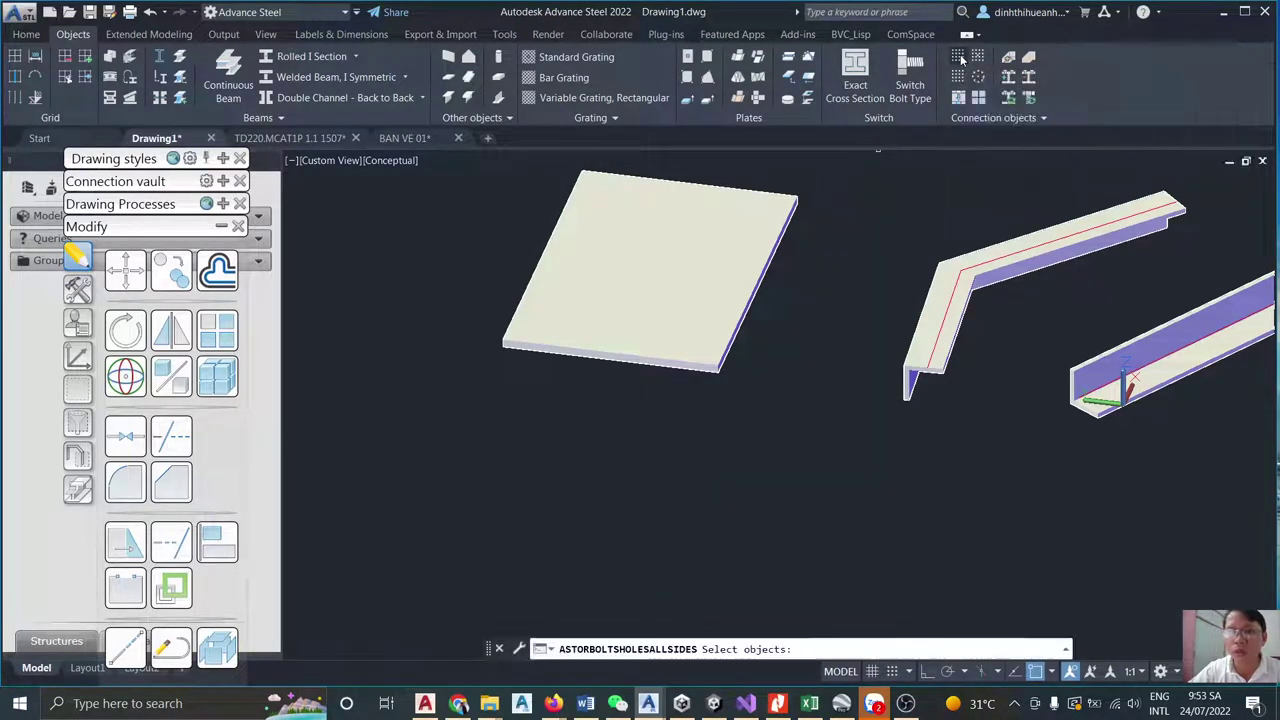
left_click(603, 287)
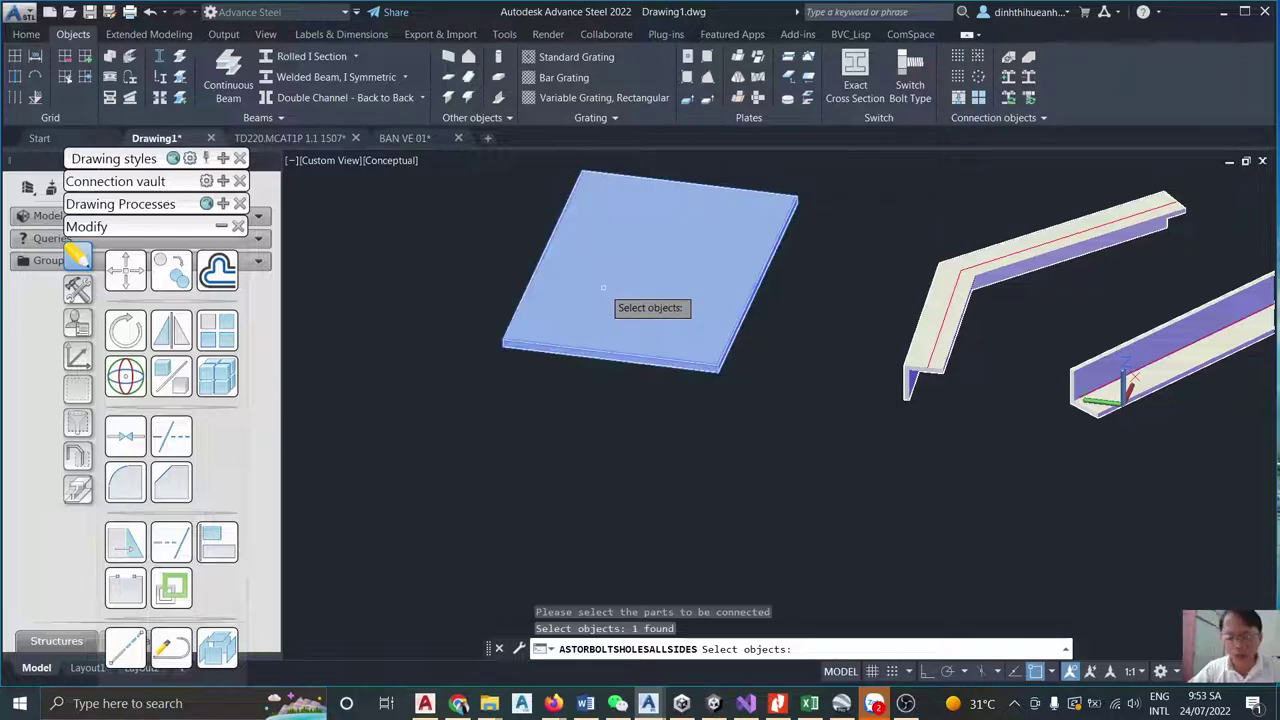
key("Return")
left_click(506, 345)
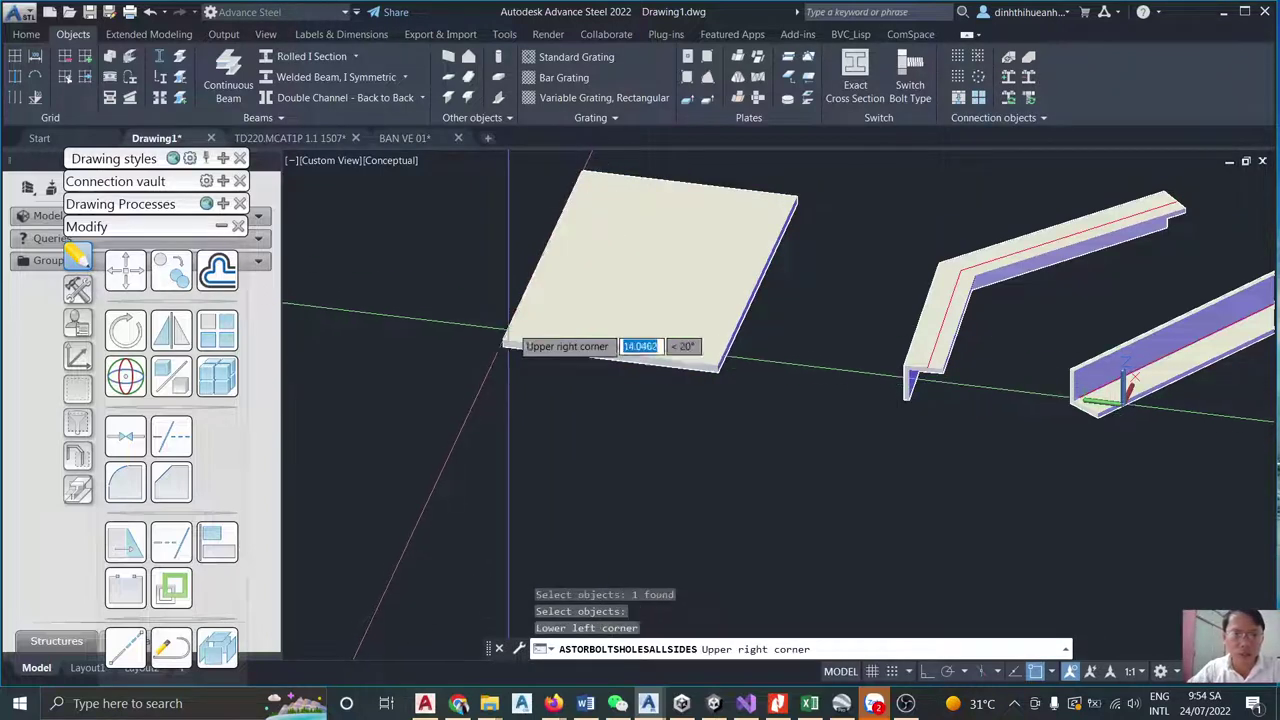
left_click(796, 197)
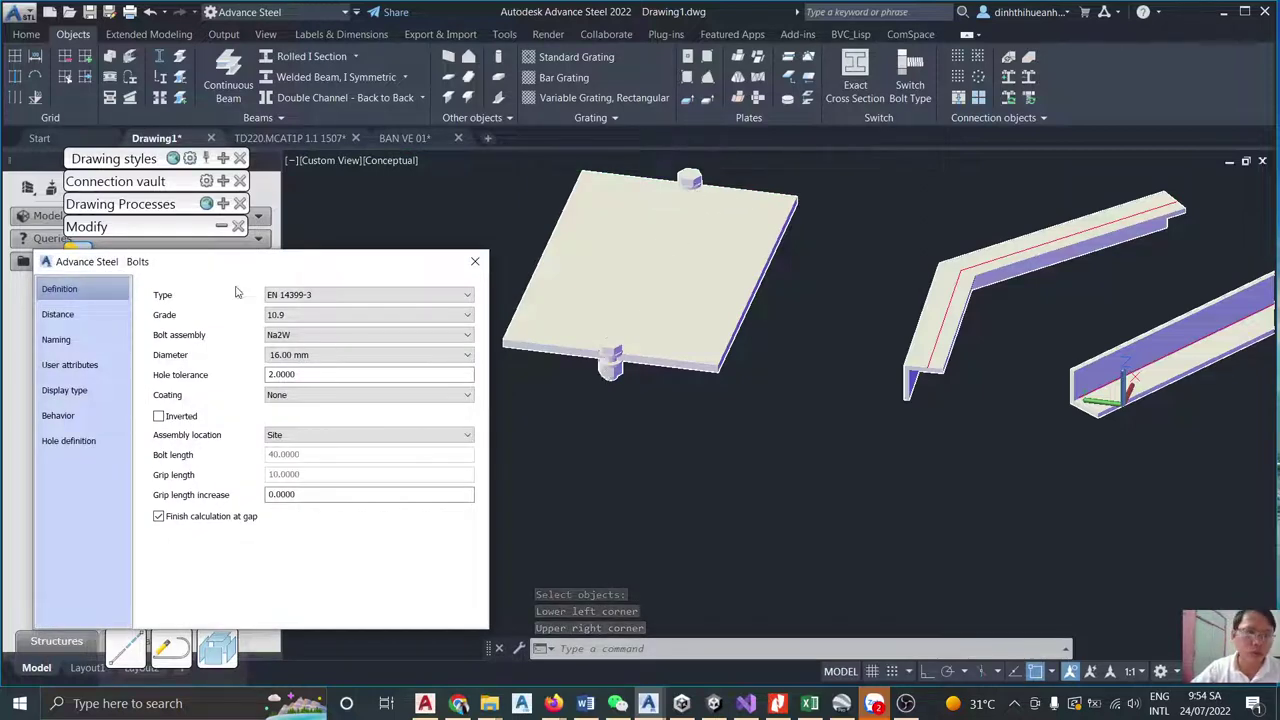
Set the bolt pattern's Number Y to 2 and both edge distances, X and Y, to 50, and close the bolt properties.
left_click(50, 316)
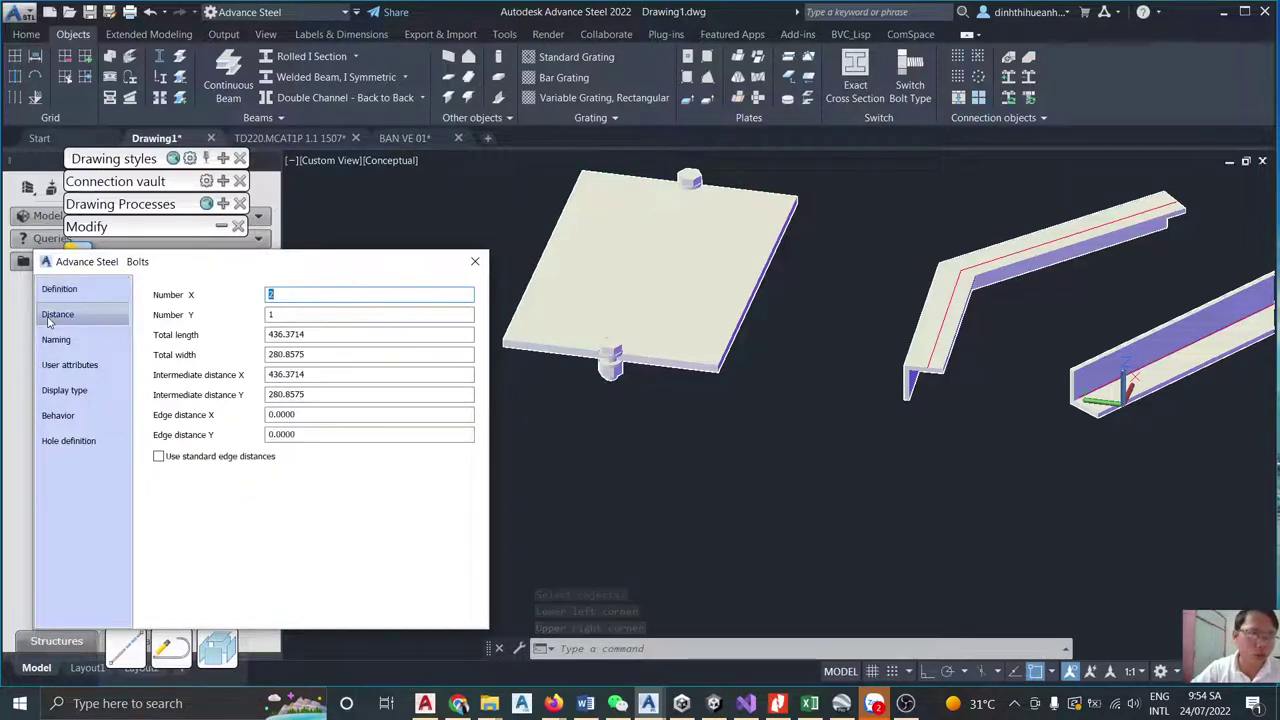
left_click(278, 316)
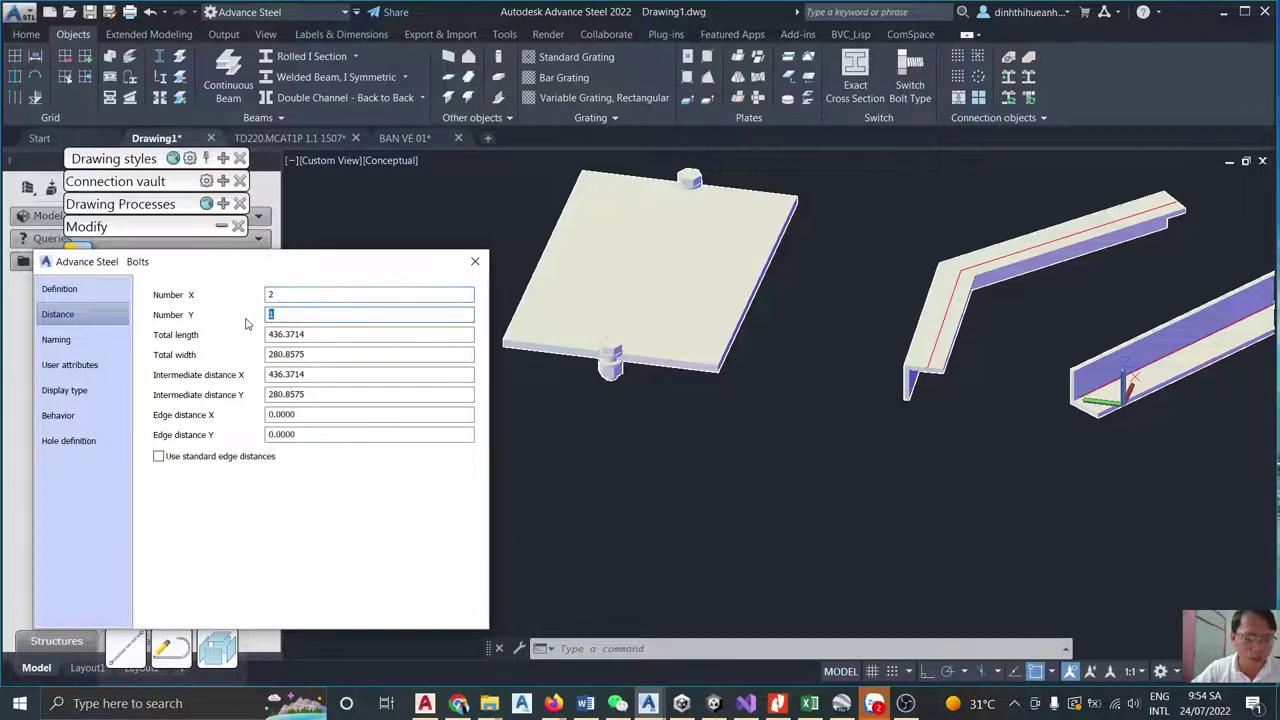
left_click(300, 334)
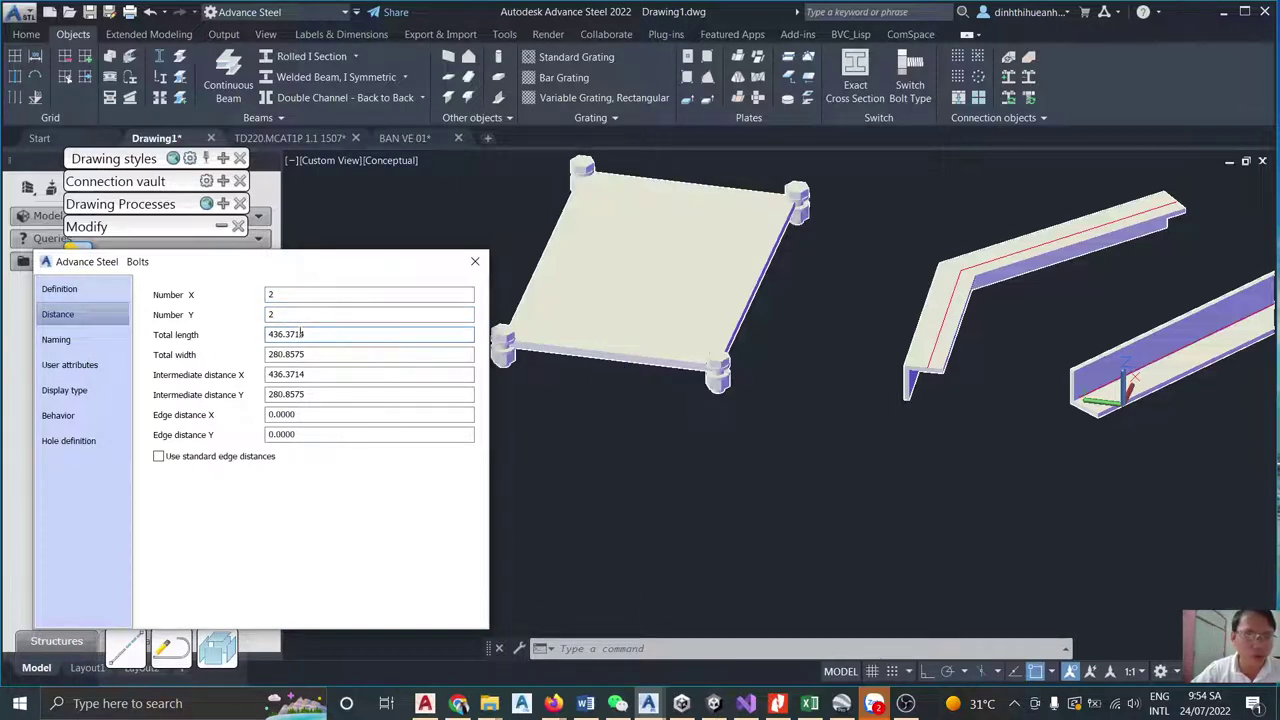
left_click(309, 416)
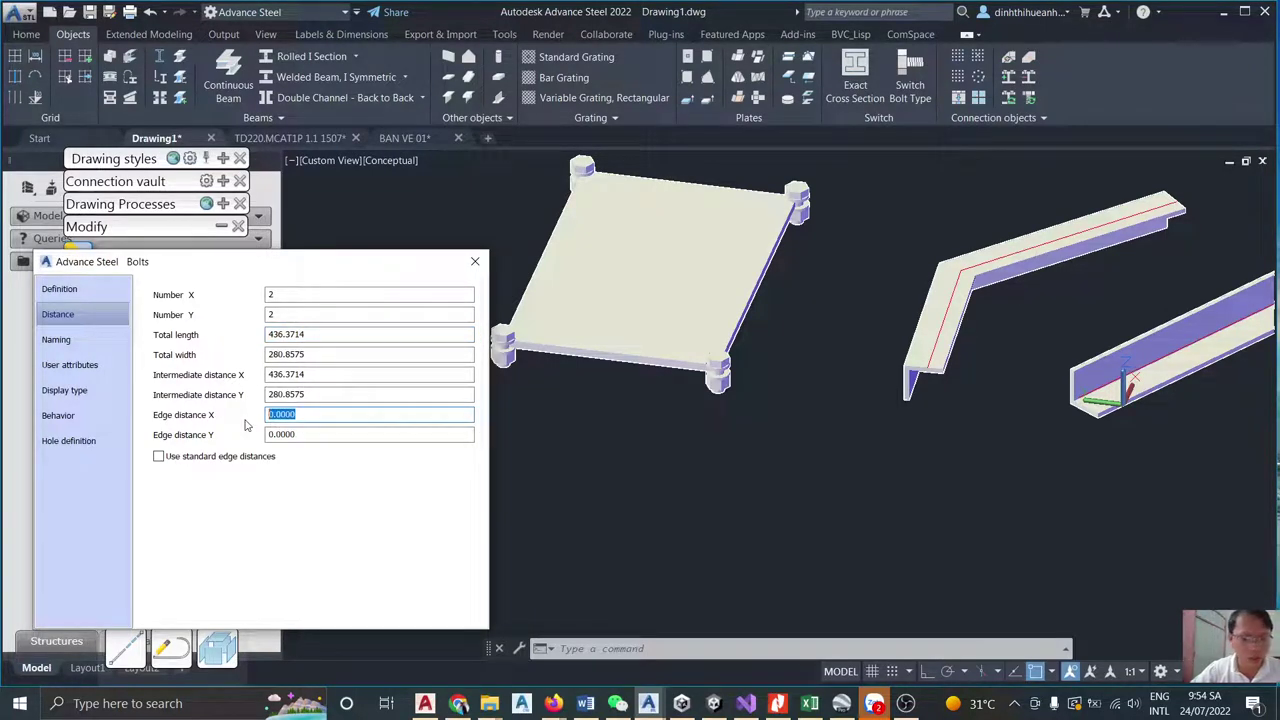
type("50")
left_click(311, 434)
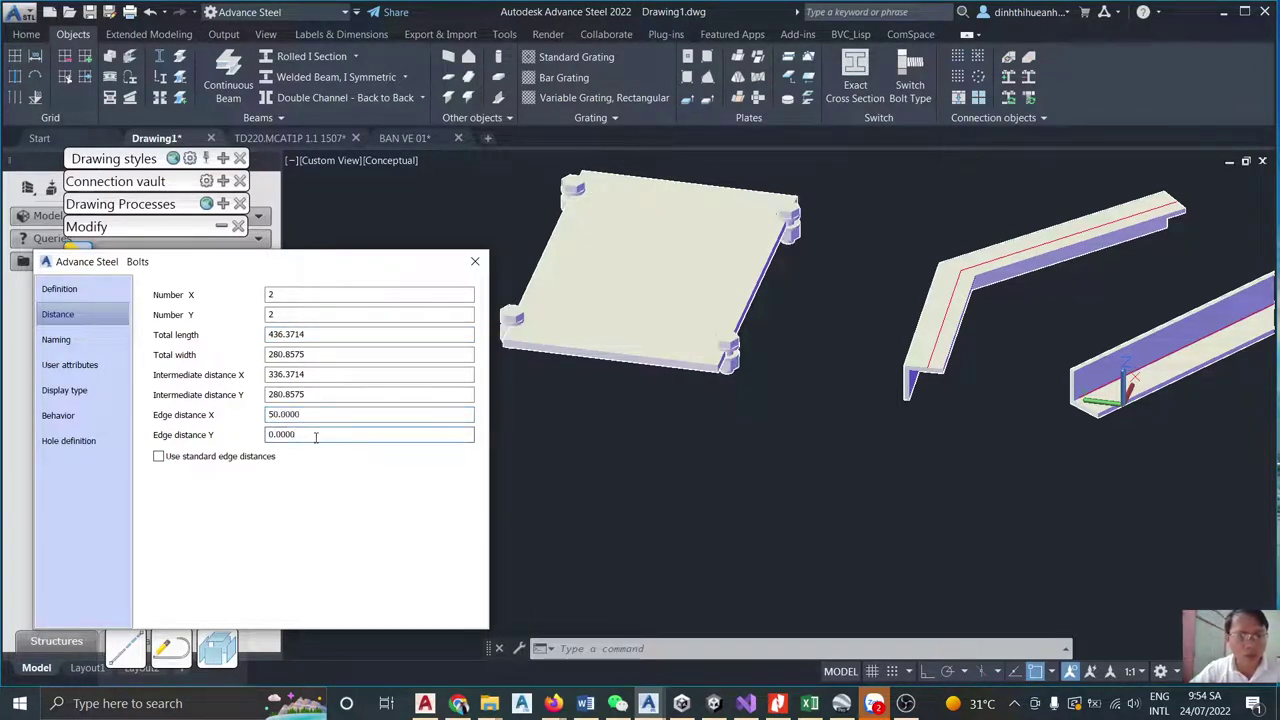
type("50")
key("shift+Tab")
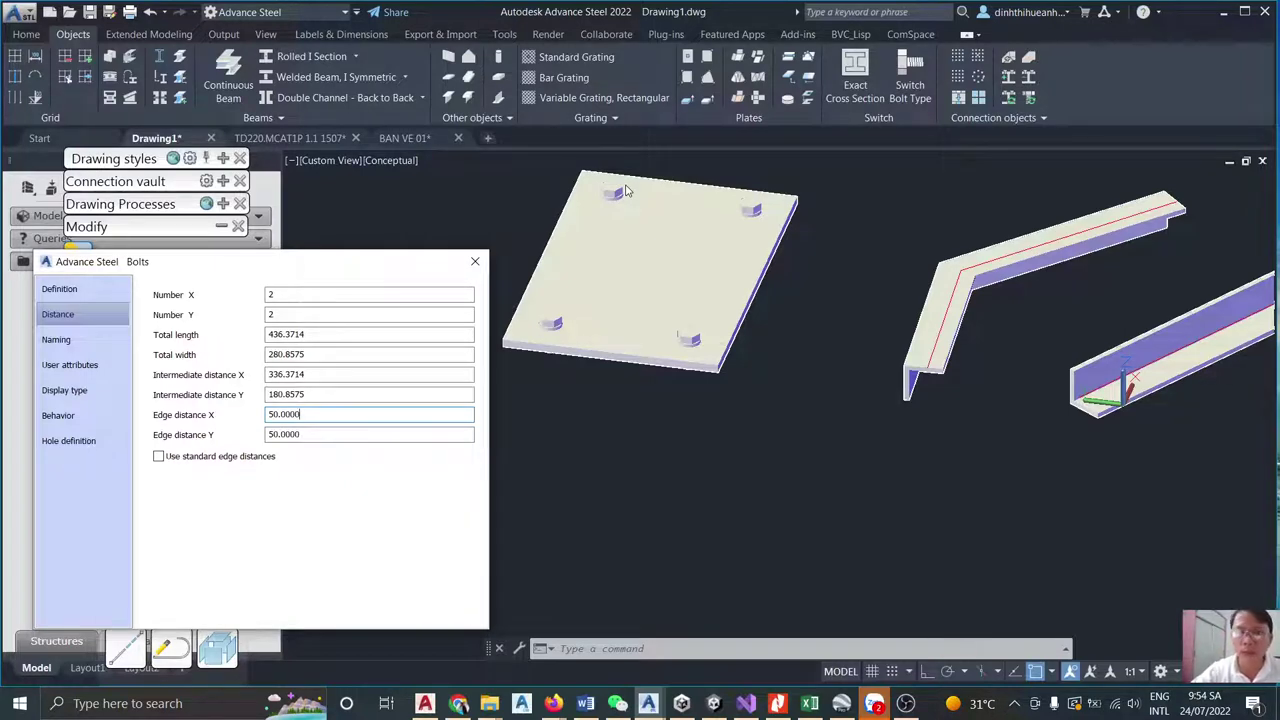
left_click(475, 261)
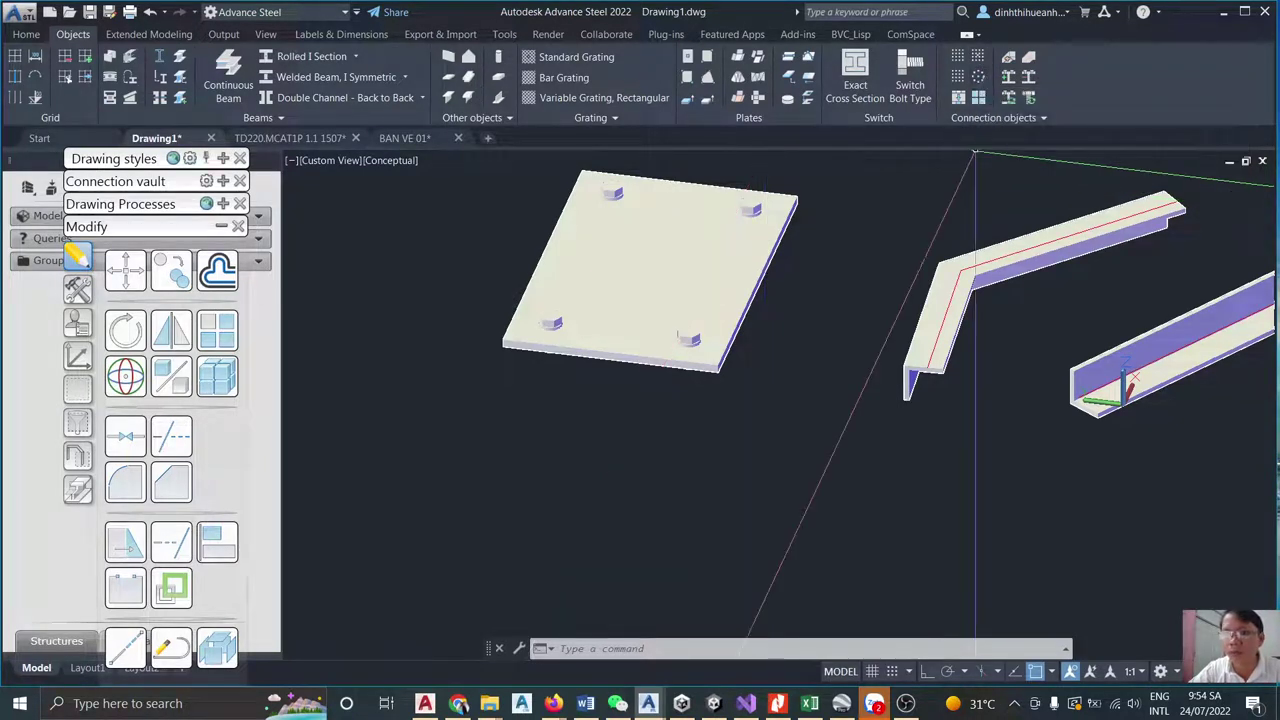
left_click(979, 80)
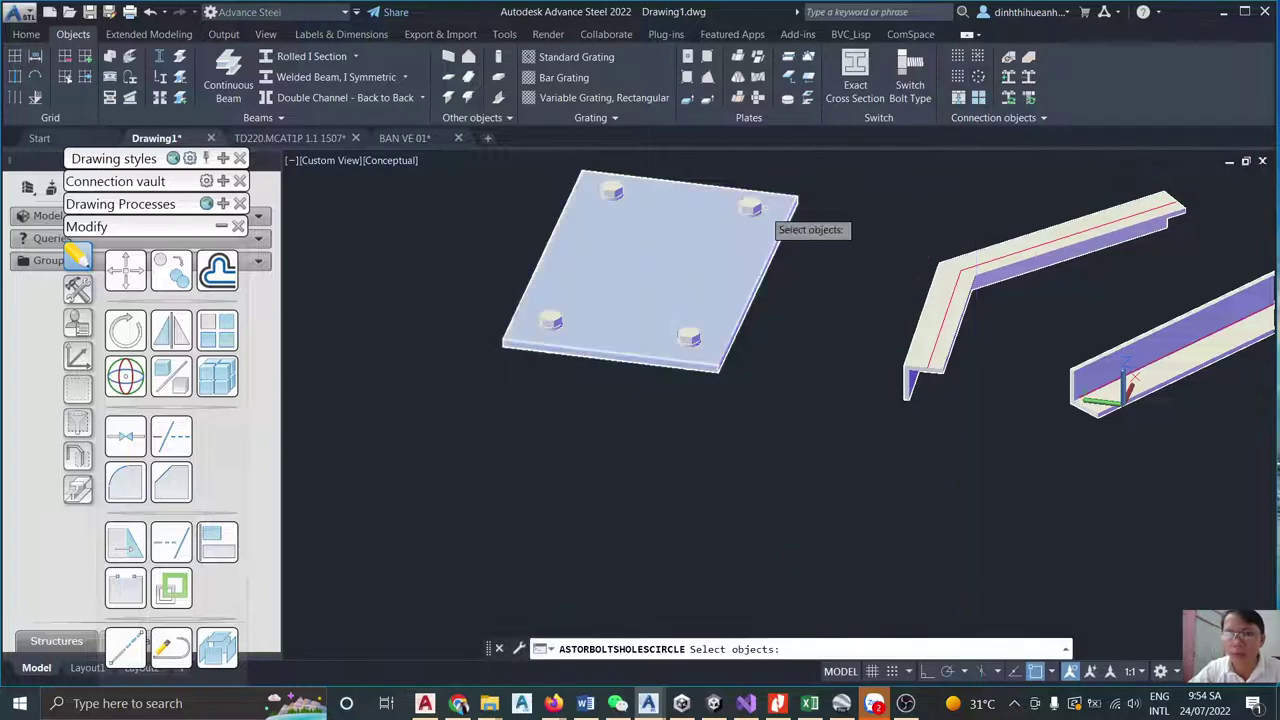
left_click(753, 244)
key("Return")
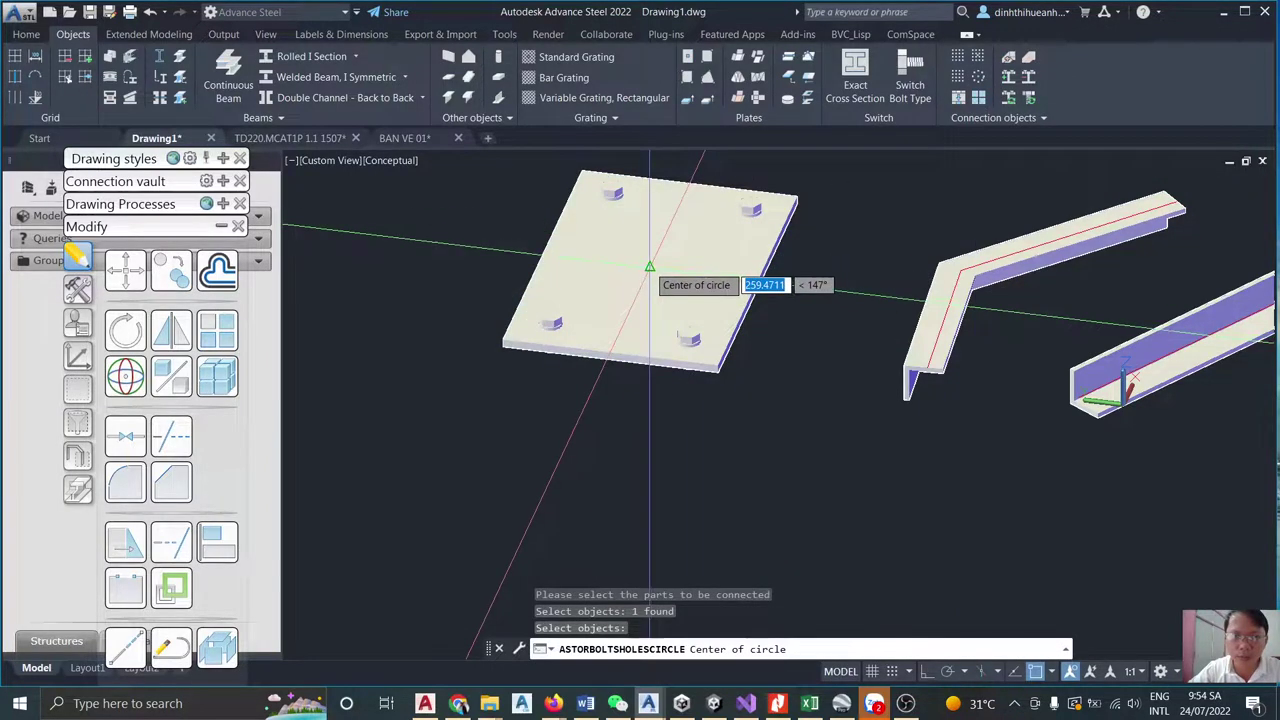
left_click(649, 267)
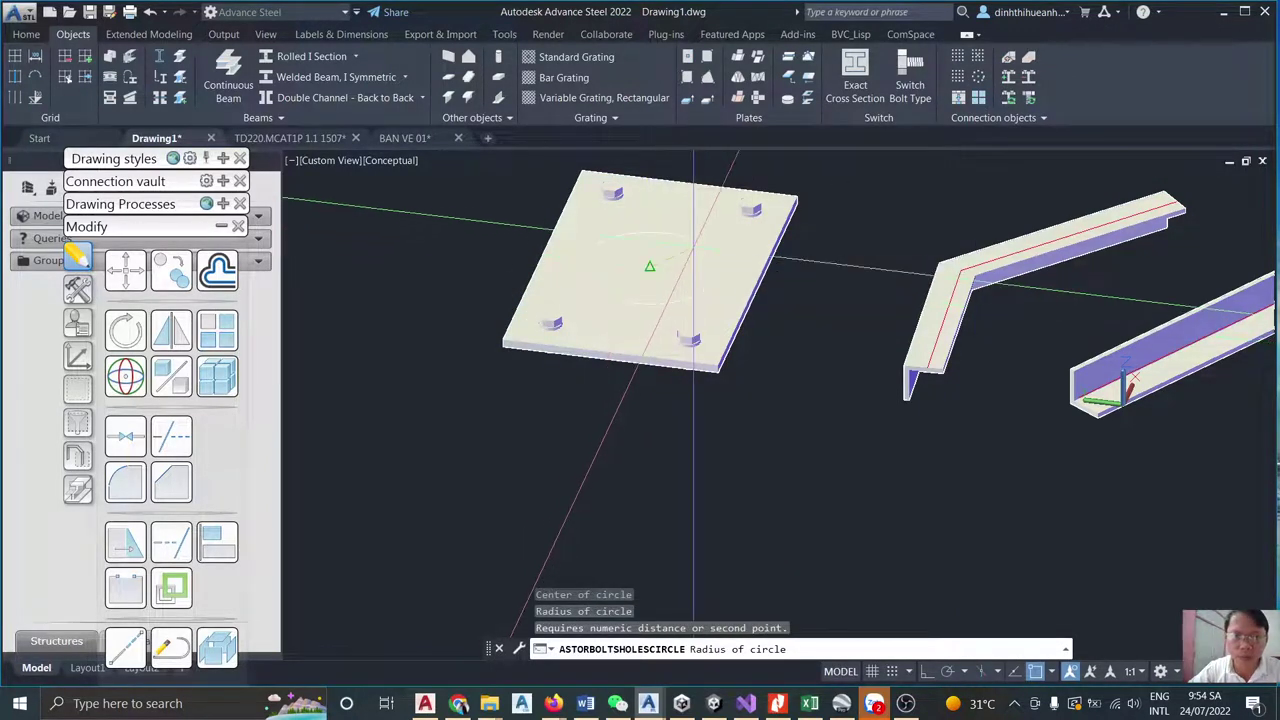
key("Escape")
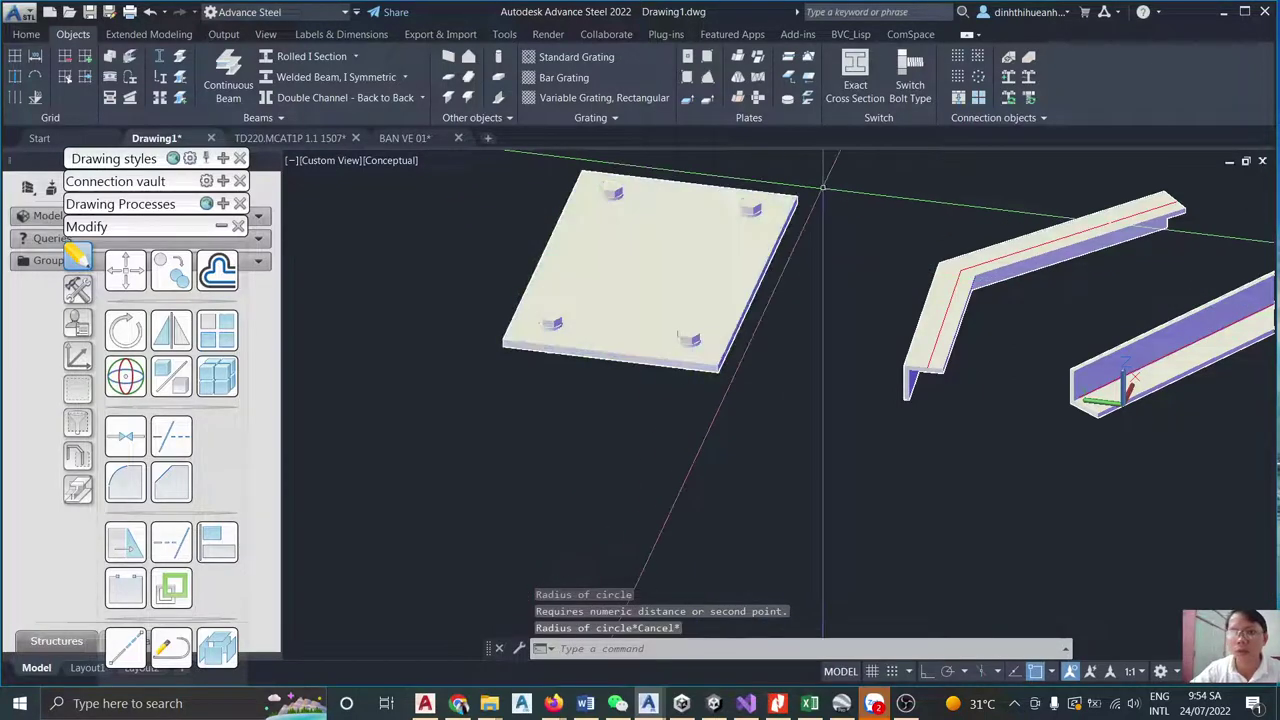
key("Escape")
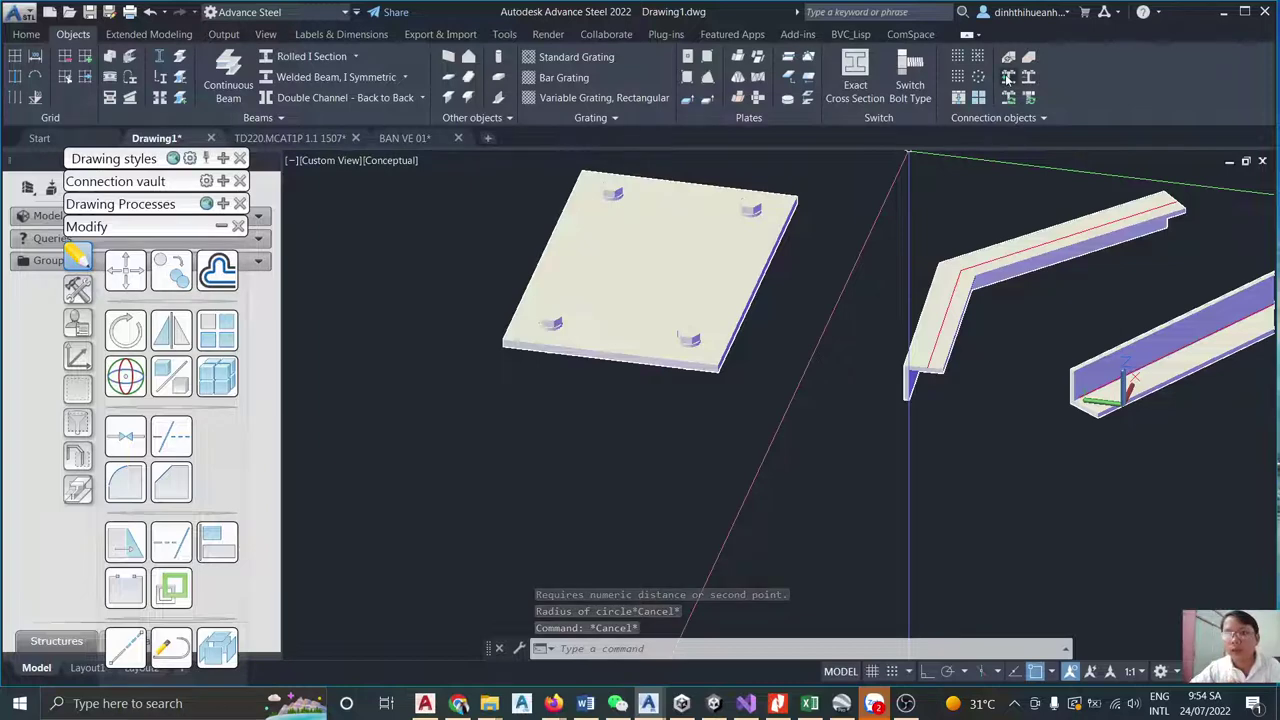
Examine the plate and its corner bolts up close, selecting the plate and the bolt group and orbiting around them.
left_click(717, 250)
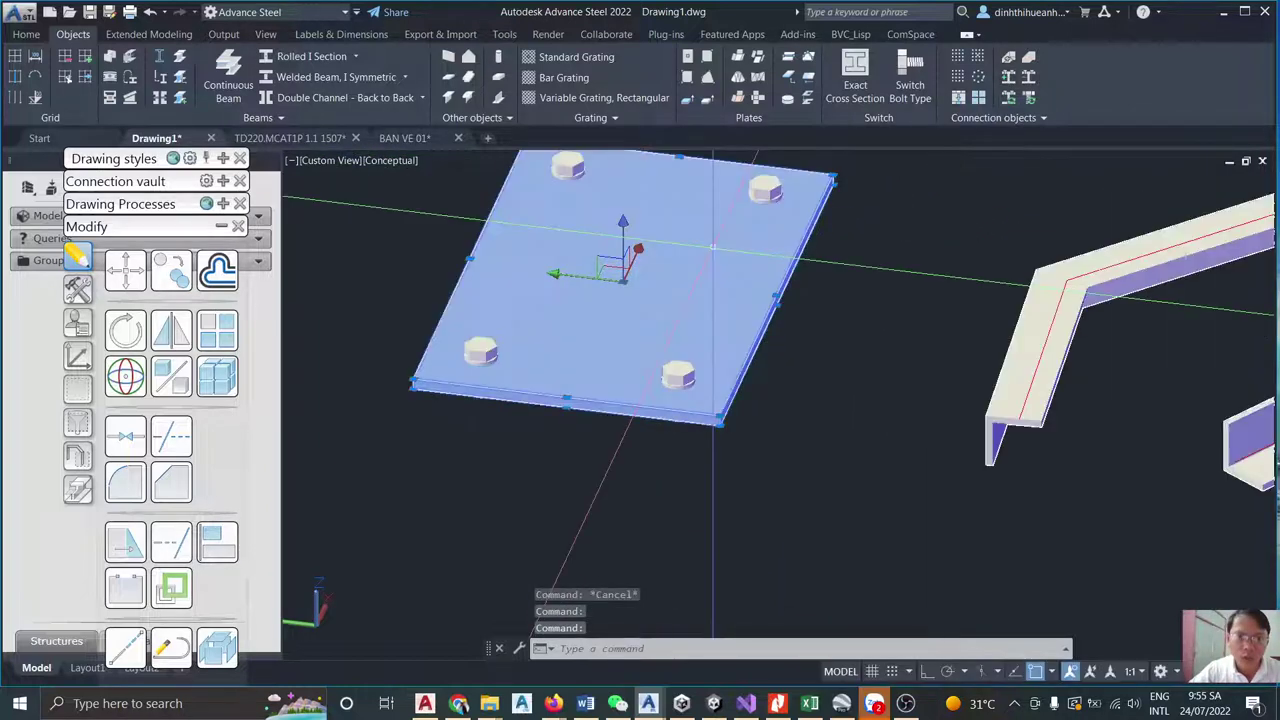
scroll(754, 297, "down", 4)
scroll(754, 297, "up", 5)
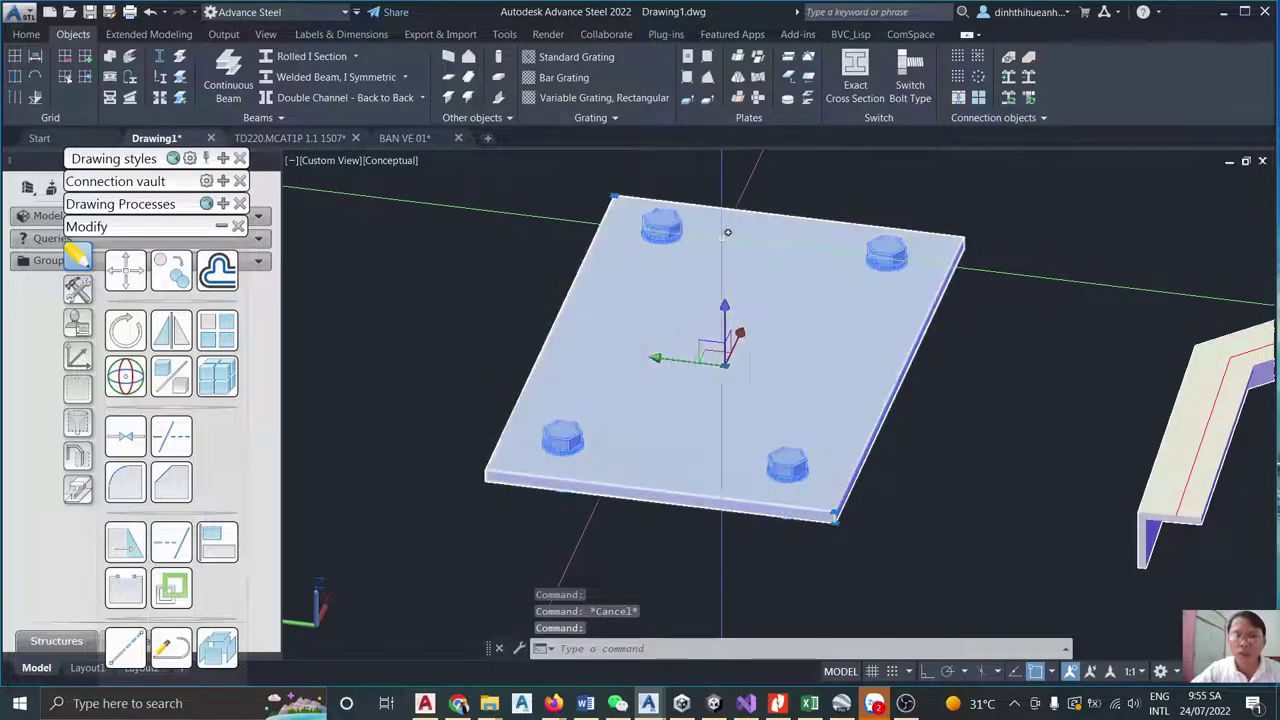
scroll(760, 239, "down", 4)
scroll(712, 253, "up", 3)
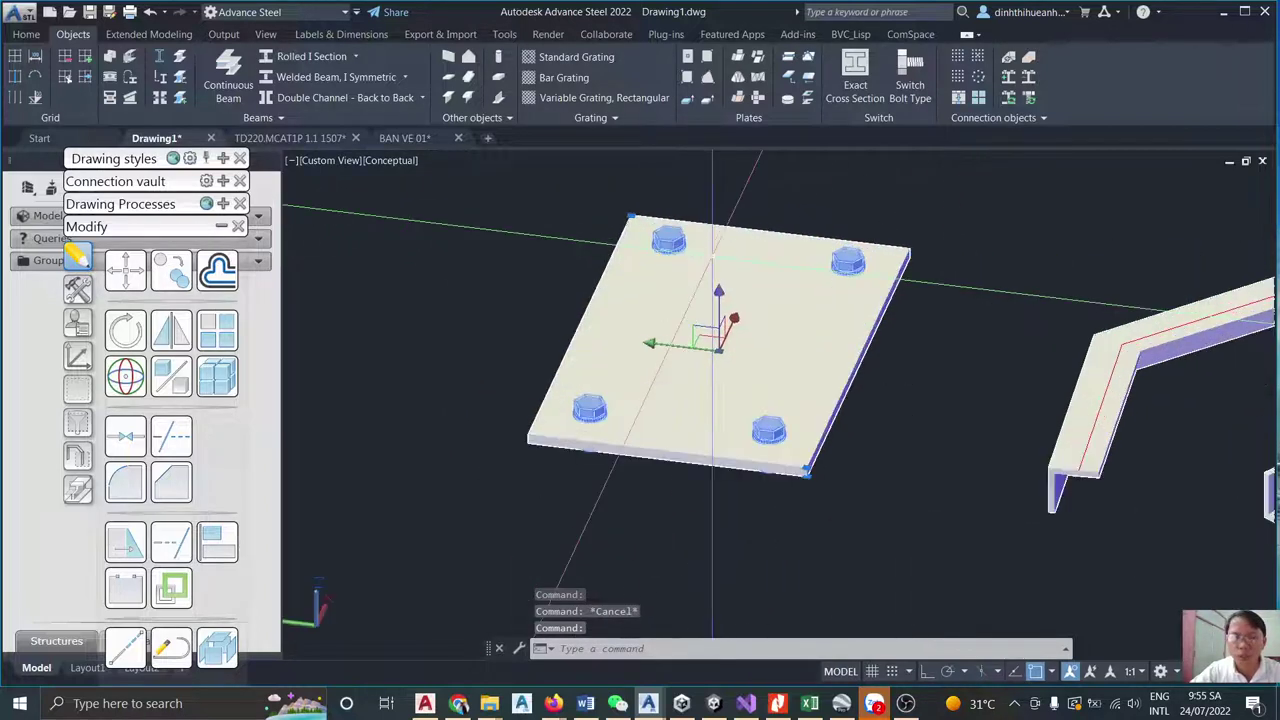
key("Delete")
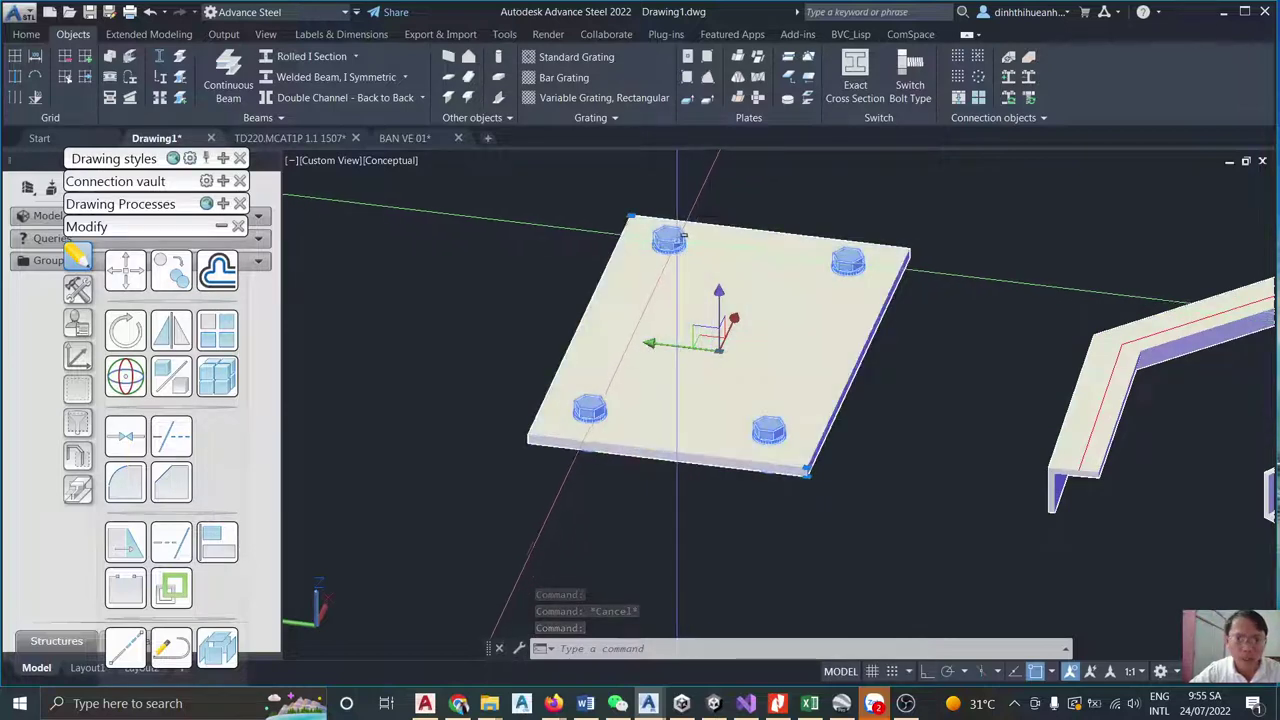
scroll(676, 240, "up", 2)
key("ctrl+z")
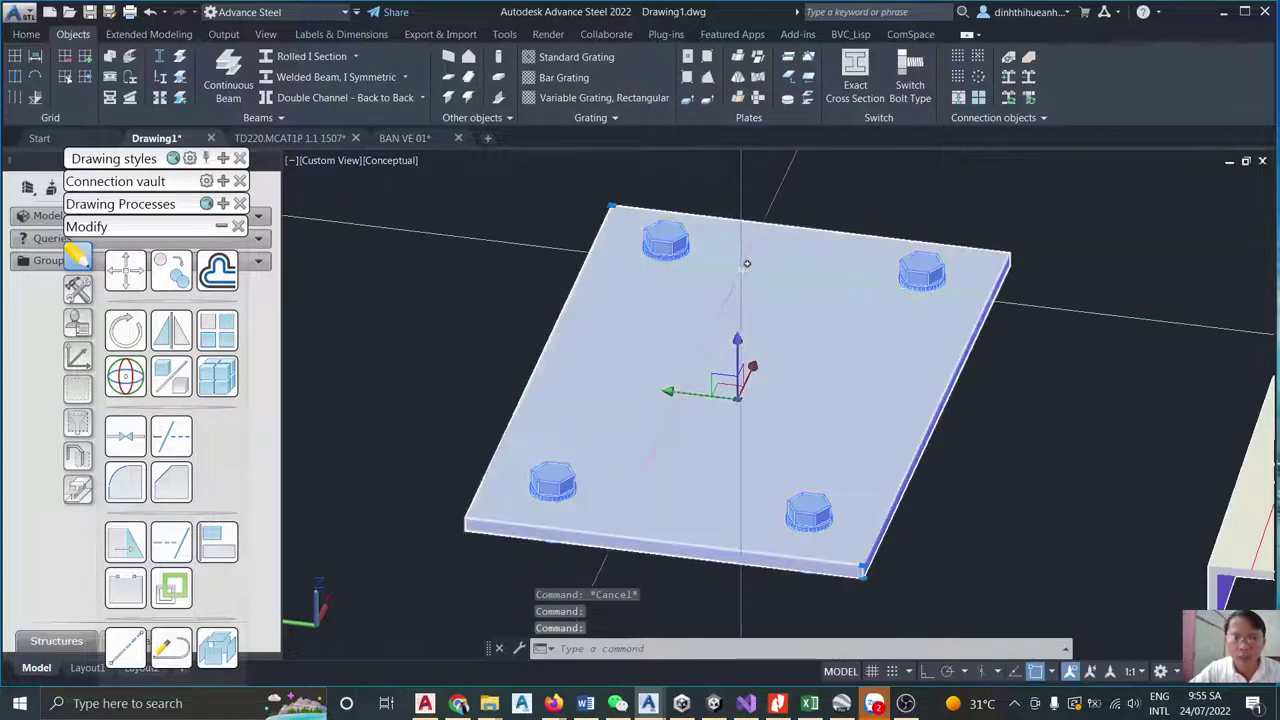
key("Escape")
left_click(740, 265)
middle_click_drag(740, 265, 699, 258, "shift")
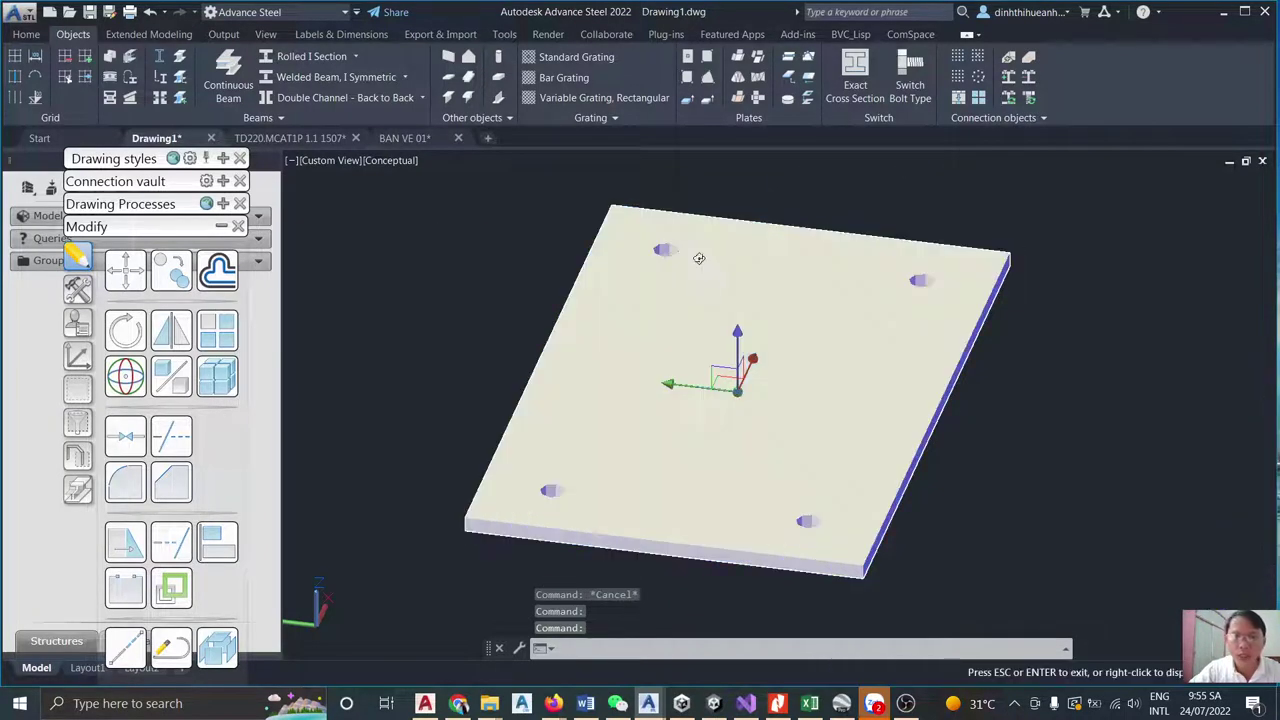
scroll(699, 258, "up", 3)
key("Escape")
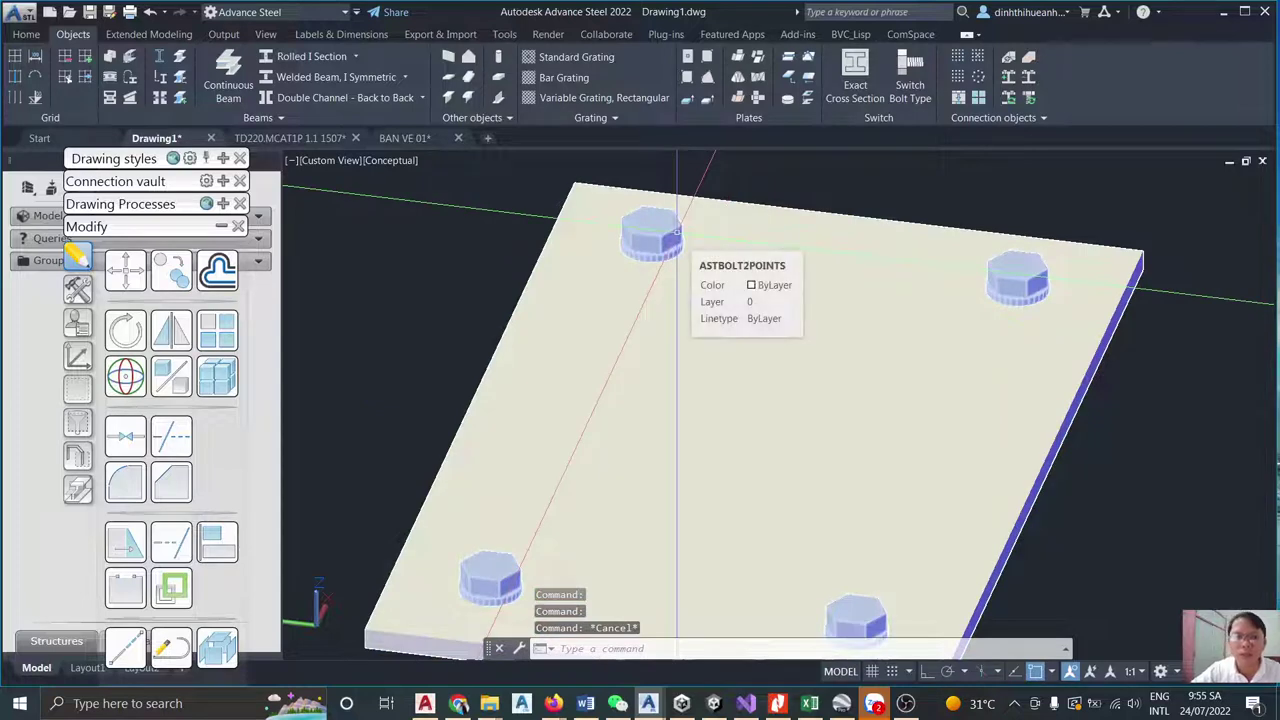
scroll(676, 232, "down", 5)
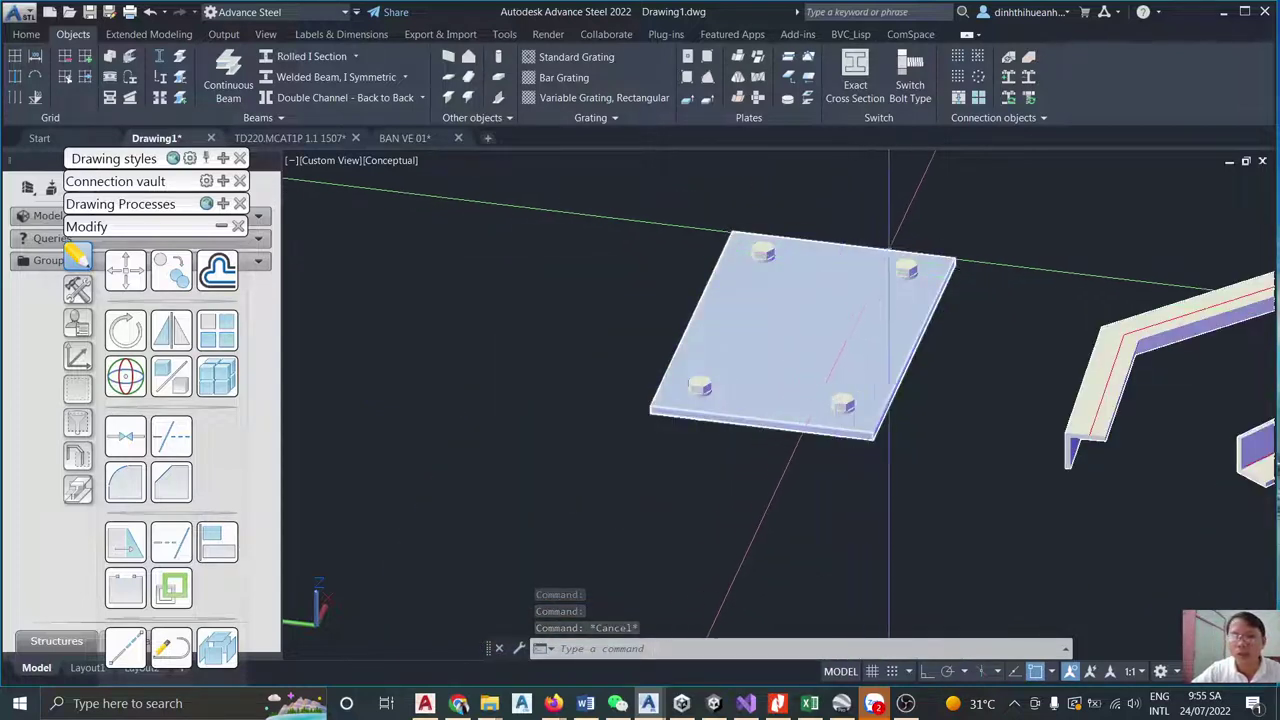
left_click(787, 330)
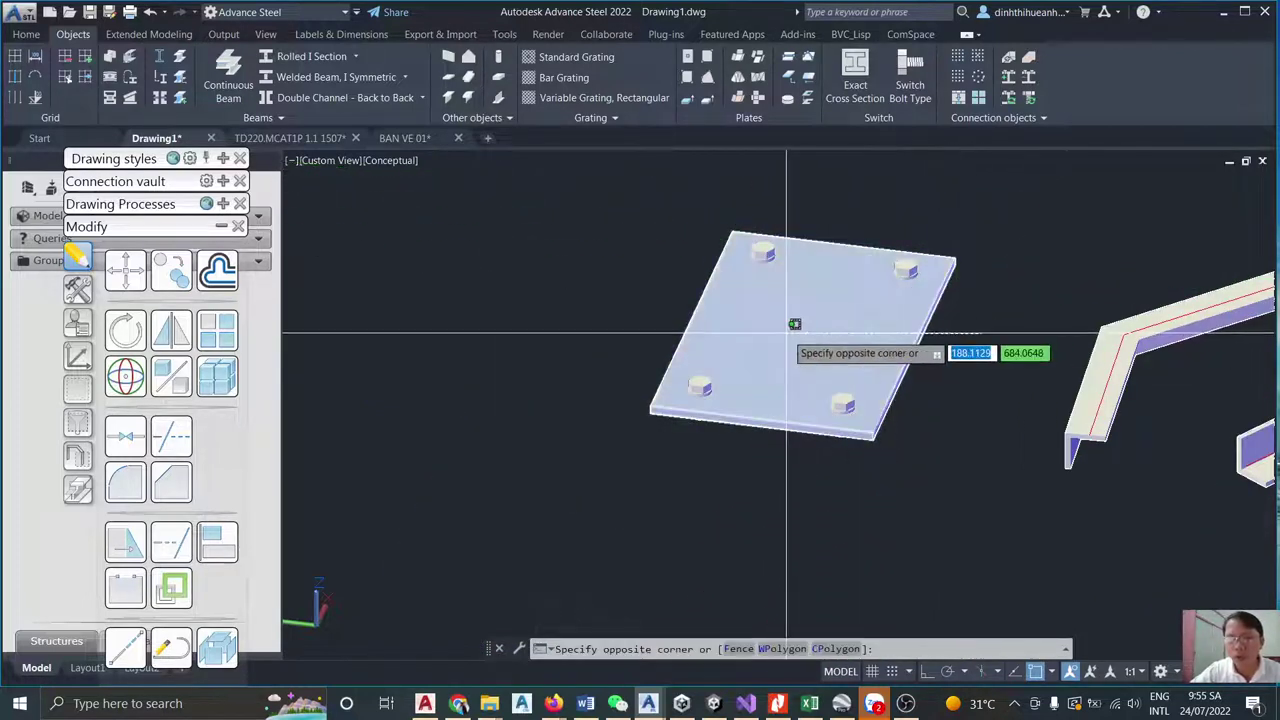
scroll(787, 330, "down", 5)
scroll(1000, 420, "up", 4)
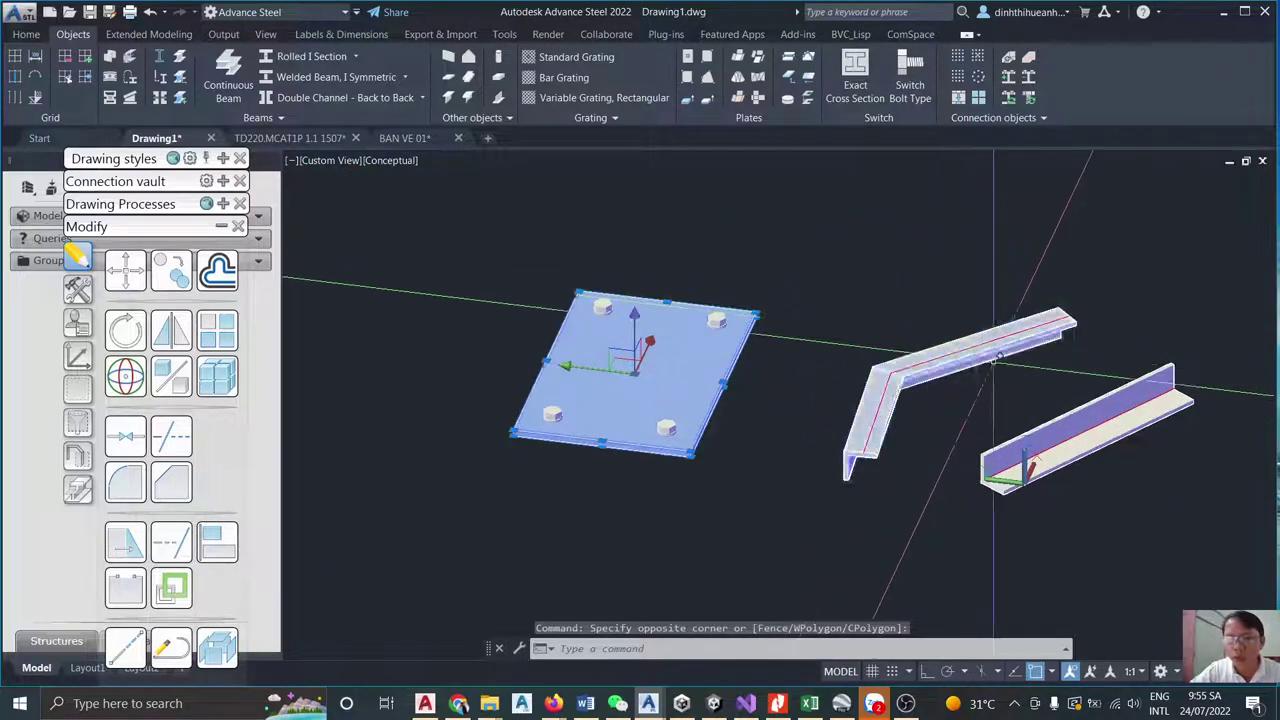
key("Escape")
Copy the straight angle beam from its end onto the plate, placing the copy at the midpoint of the plate's side edge.
left_click(1083, 432)
type("co")
key("Return")
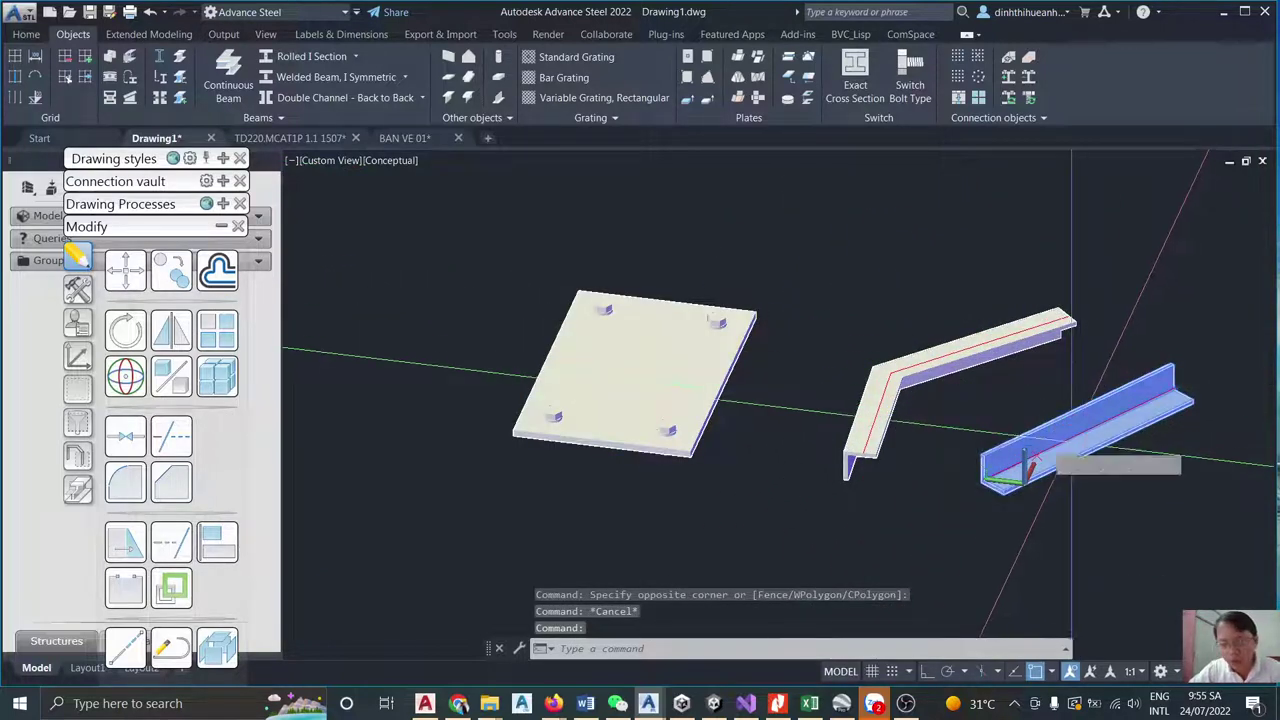
scroll(995, 495, "up", 4)
left_click(994, 488)
scroll(1000, 500, "down", 5)
scroll(765, 340, "up", 6)
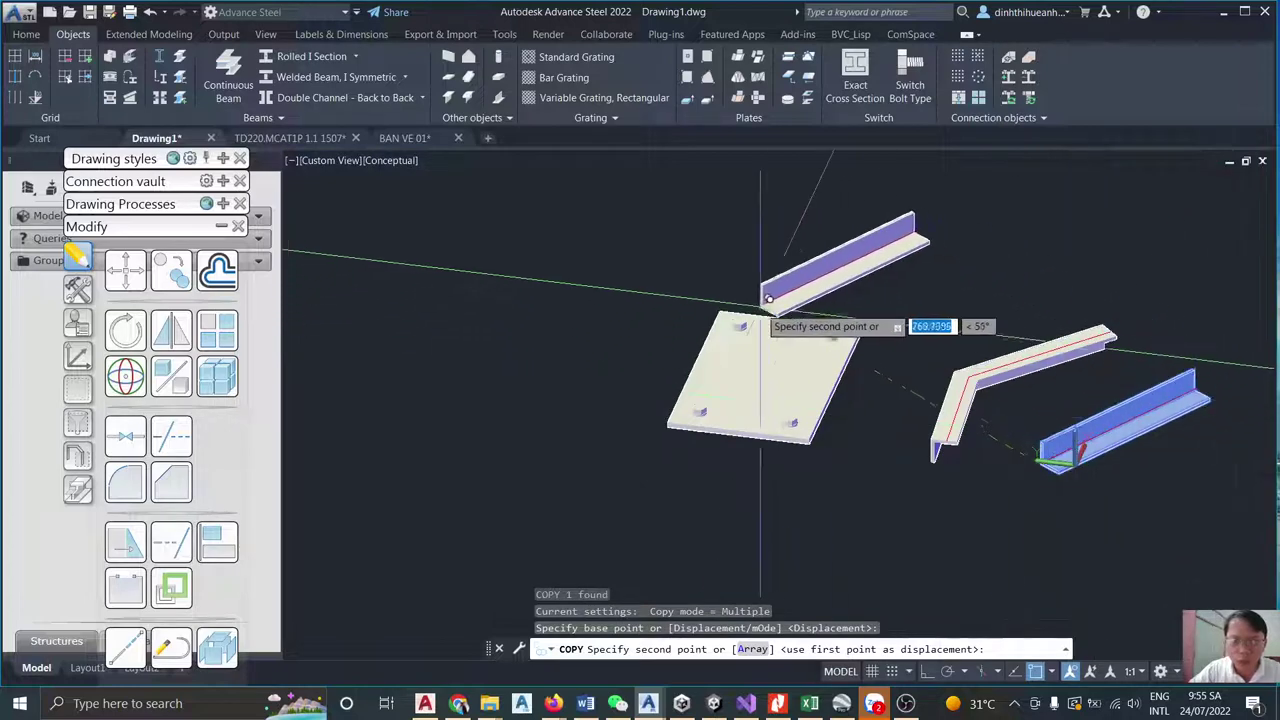
scroll(760, 349, "down", 5)
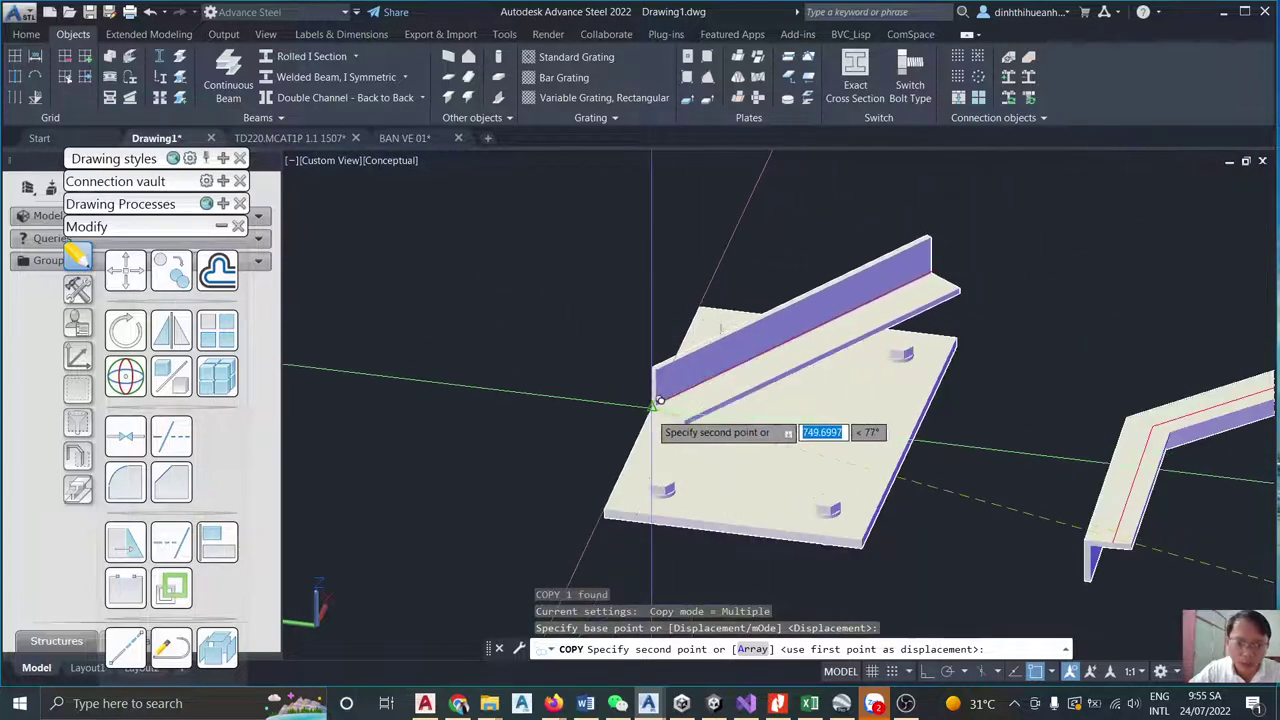
left_click(656, 400)
key("Escape")
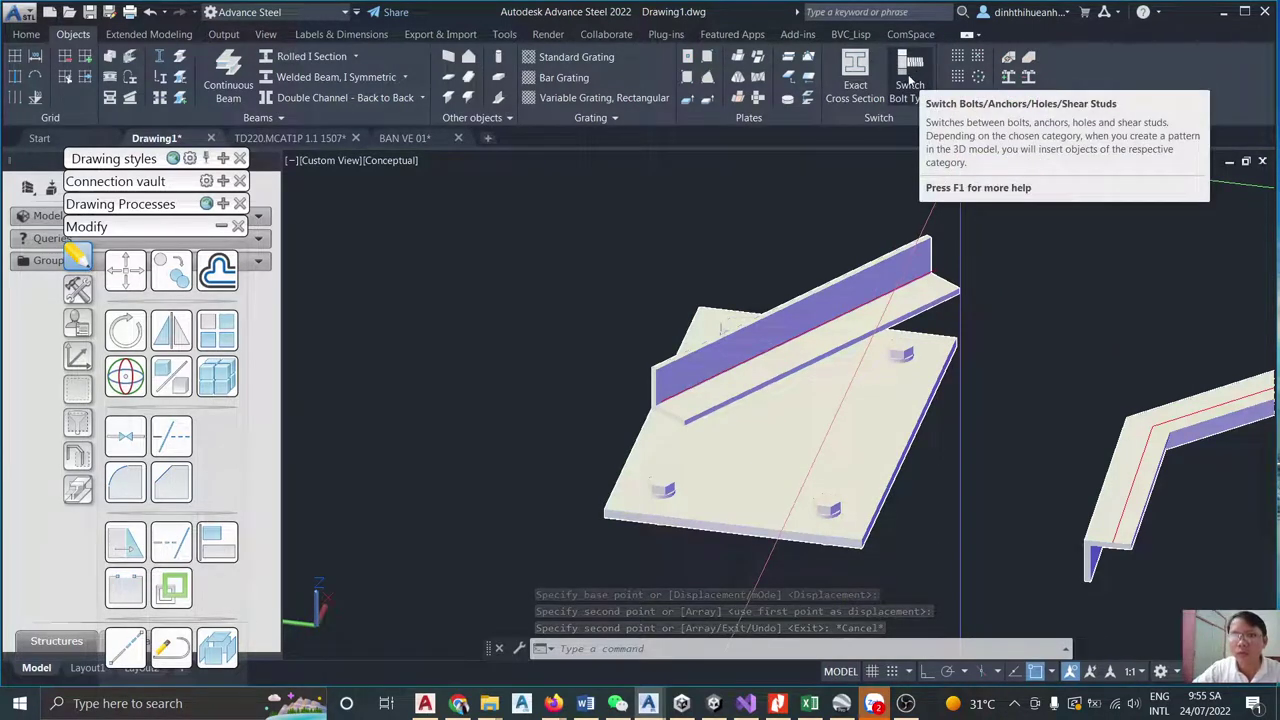
Add a rectangular bolt pattern to the copied angle only, centred on the midpoint of its end edge at the plate side, and close its properties.
left_click(978, 57)
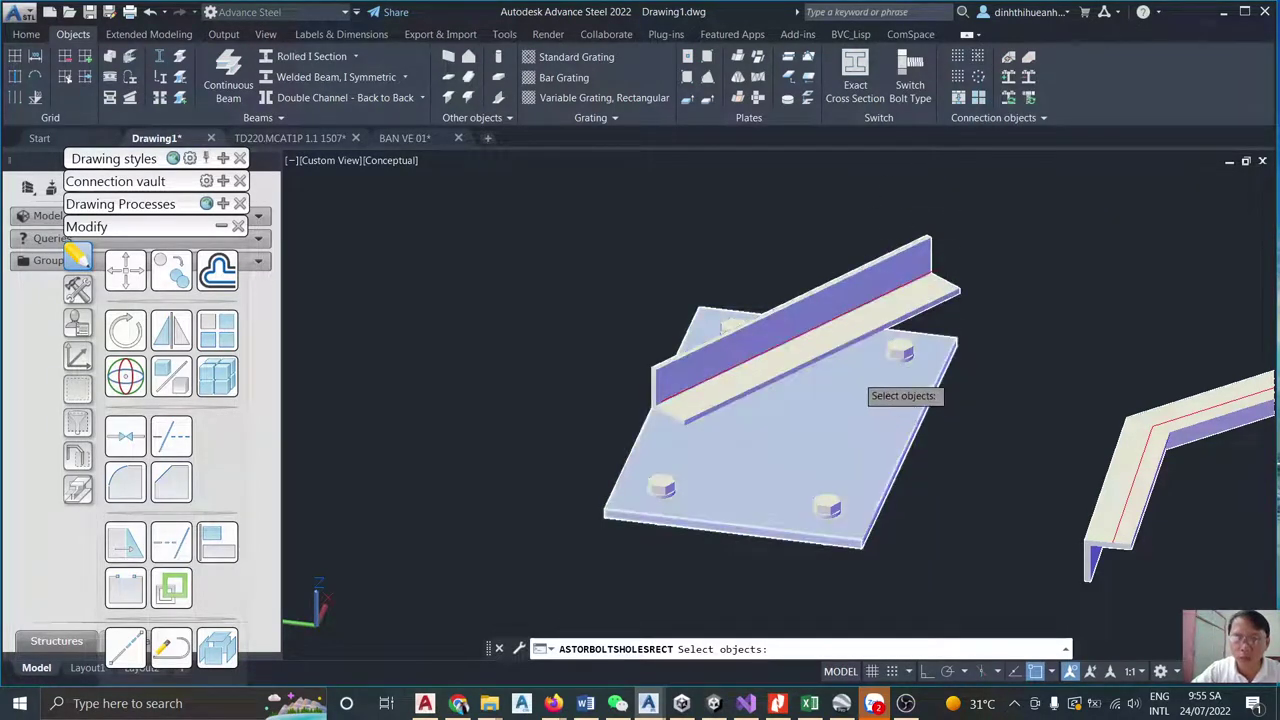
scroll(860, 340, "up", 2)
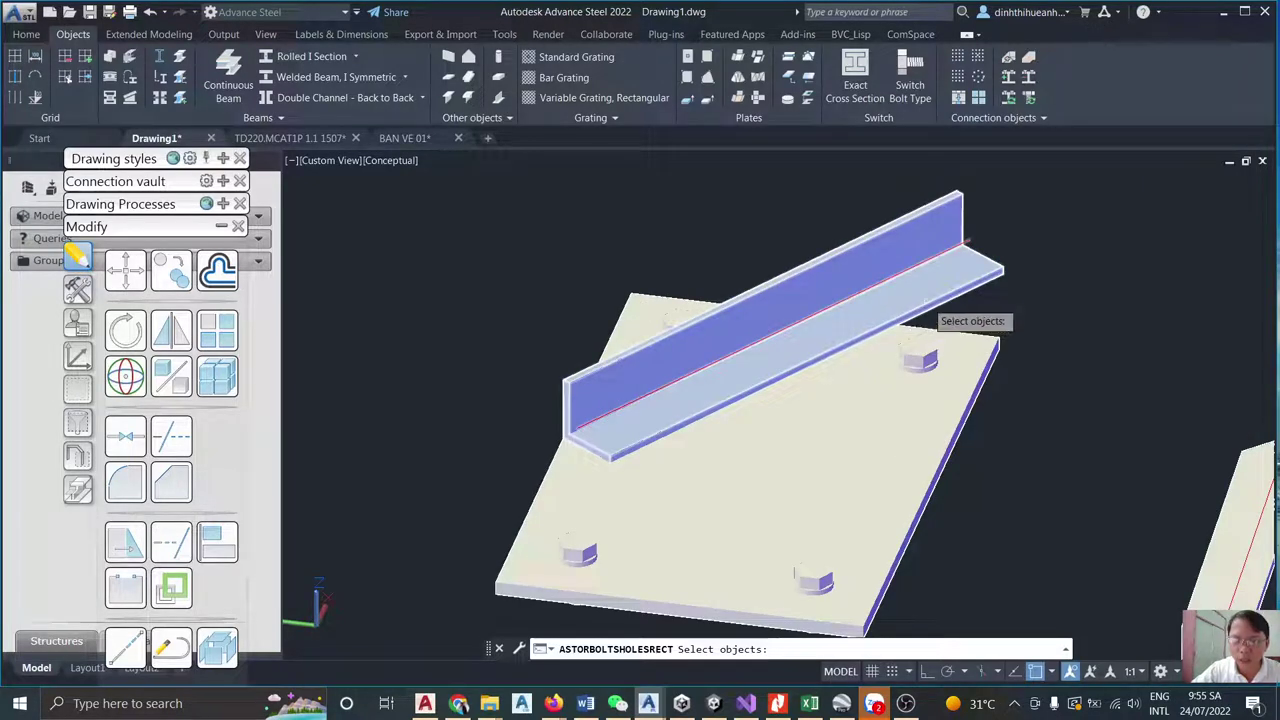
left_click(926, 301)
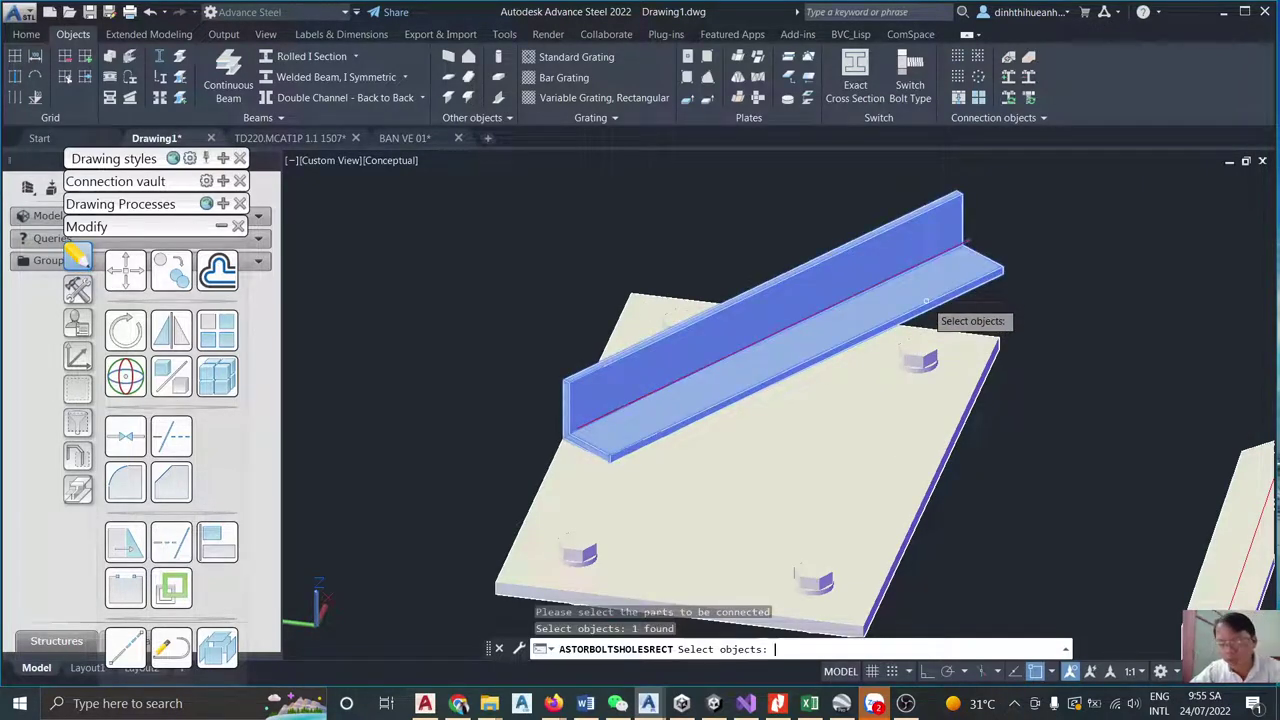
key("Return")
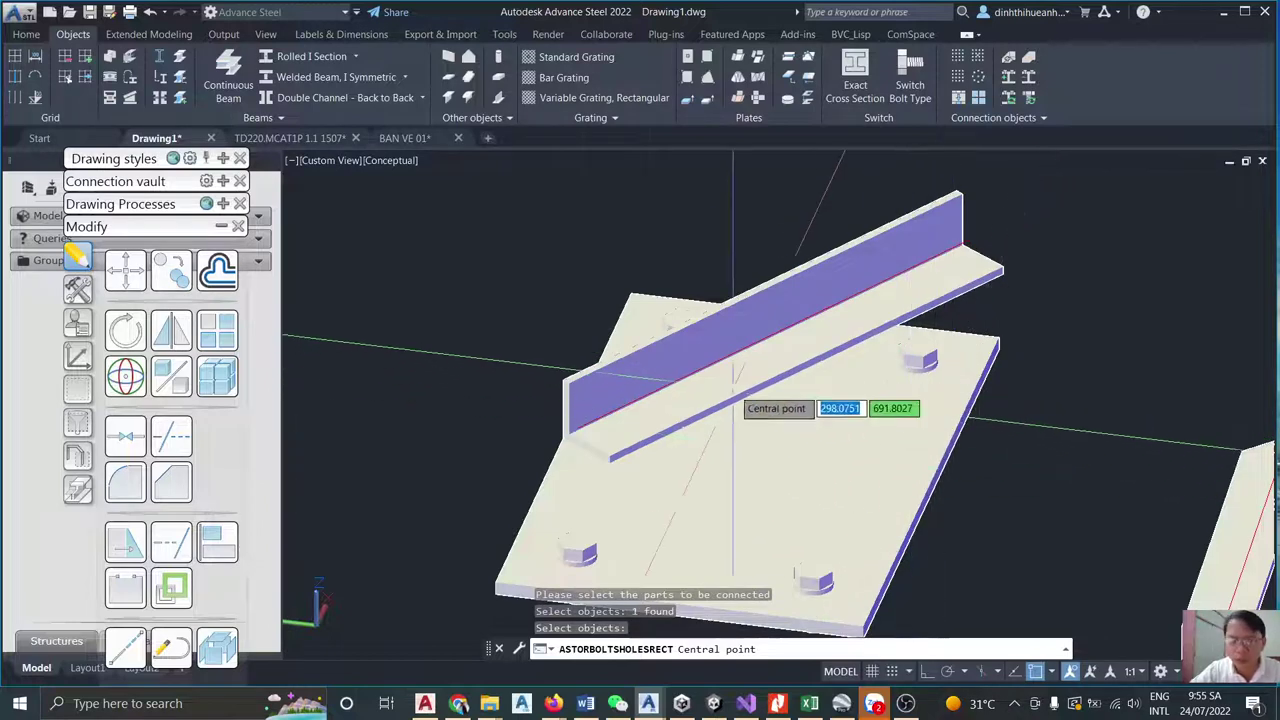
scroll(665, 415, "up", 2)
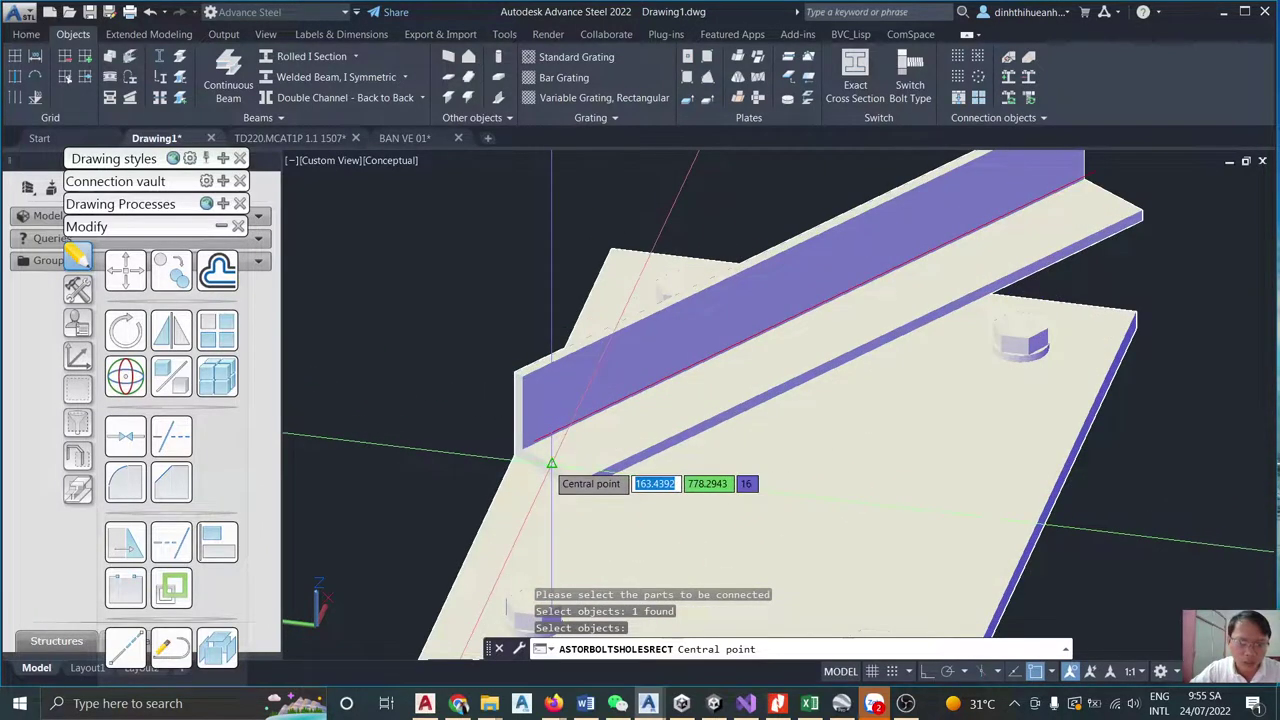
left_click(551, 463)
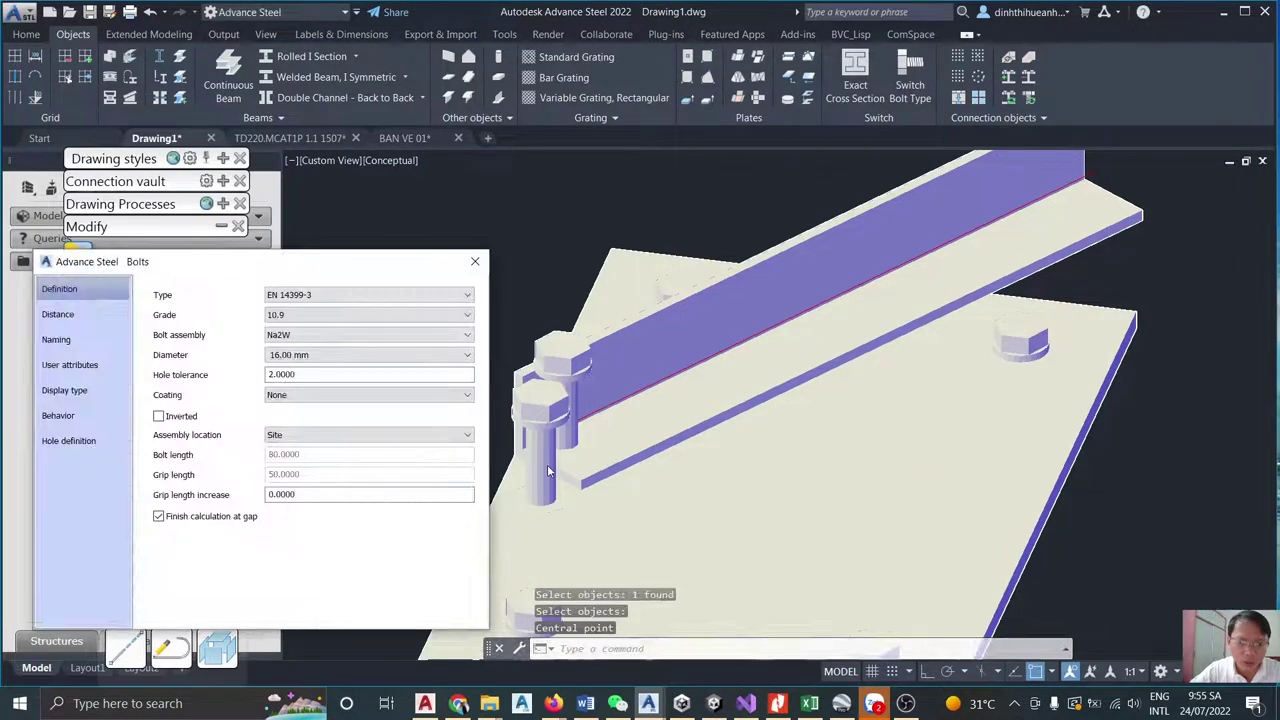
left_click(475, 261)
Examine the new bolts at the angle's end, selecting the angle and the plate in turn and isolating the plate while orbiting to check its holes.
scroll(765, 380, "down", 3)
scroll(765, 380, "up", 5)
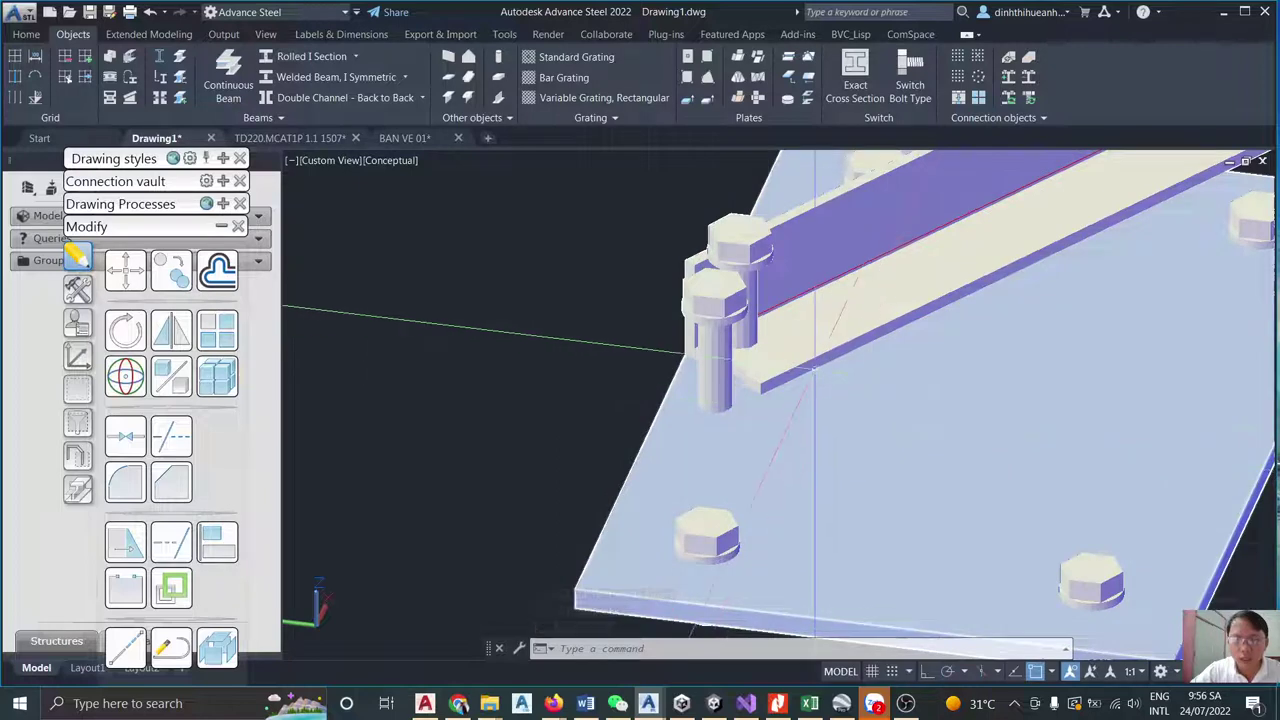
left_click(762, 320)
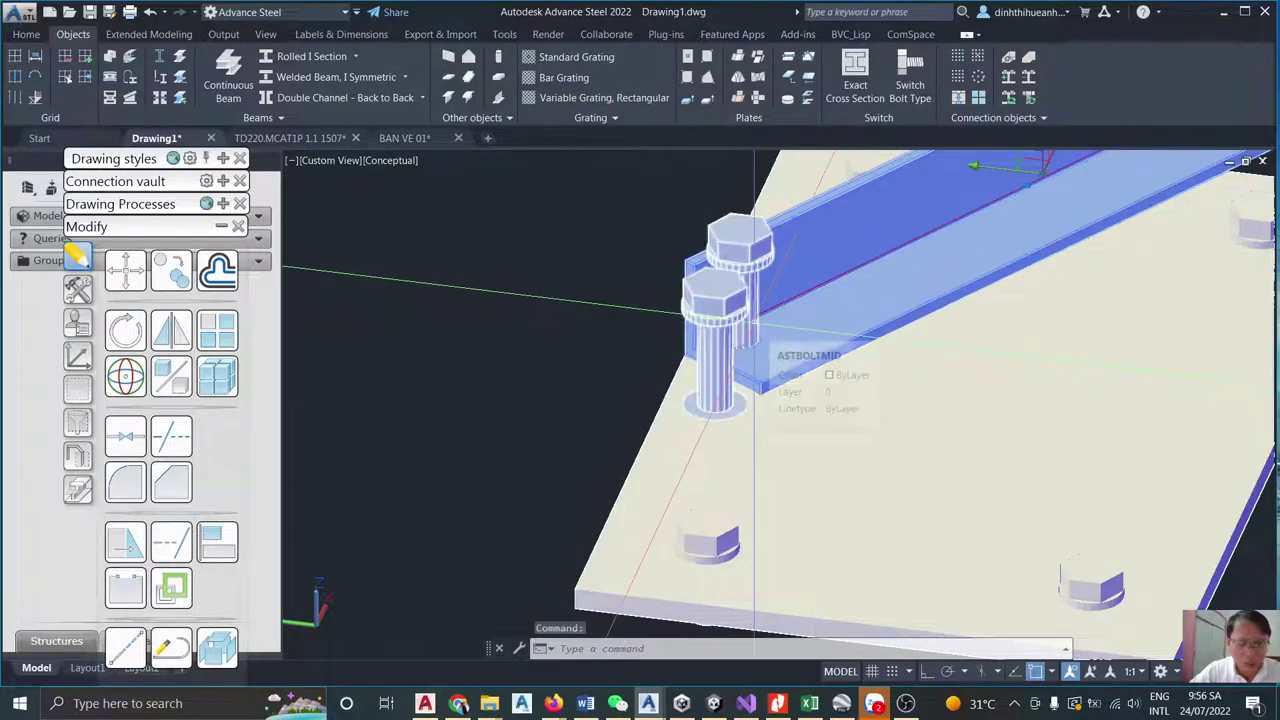
mouse_move(762, 320)
middle_mouse_down("shift")
mouse_move(740, 335)
mouse_move(762, 320)
middle_mouse_up("shift")
key("Escape")
scroll(921, 252, "down", 3)
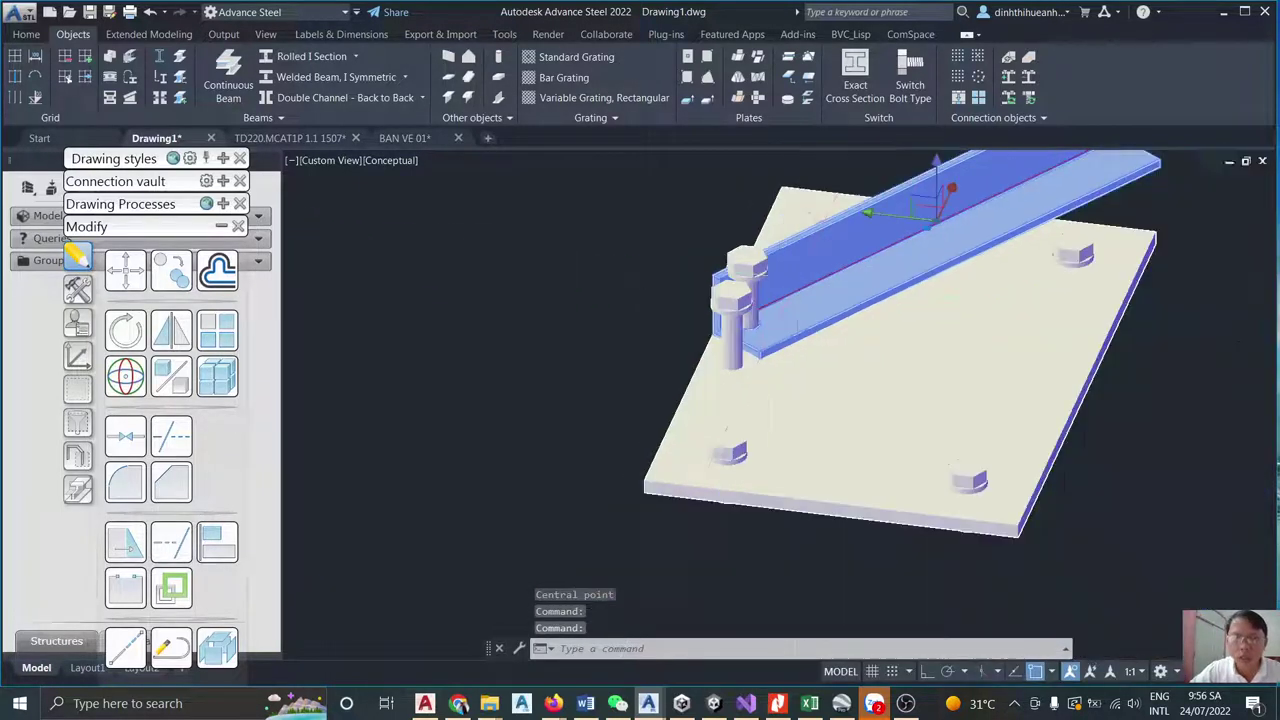
key("Escape")
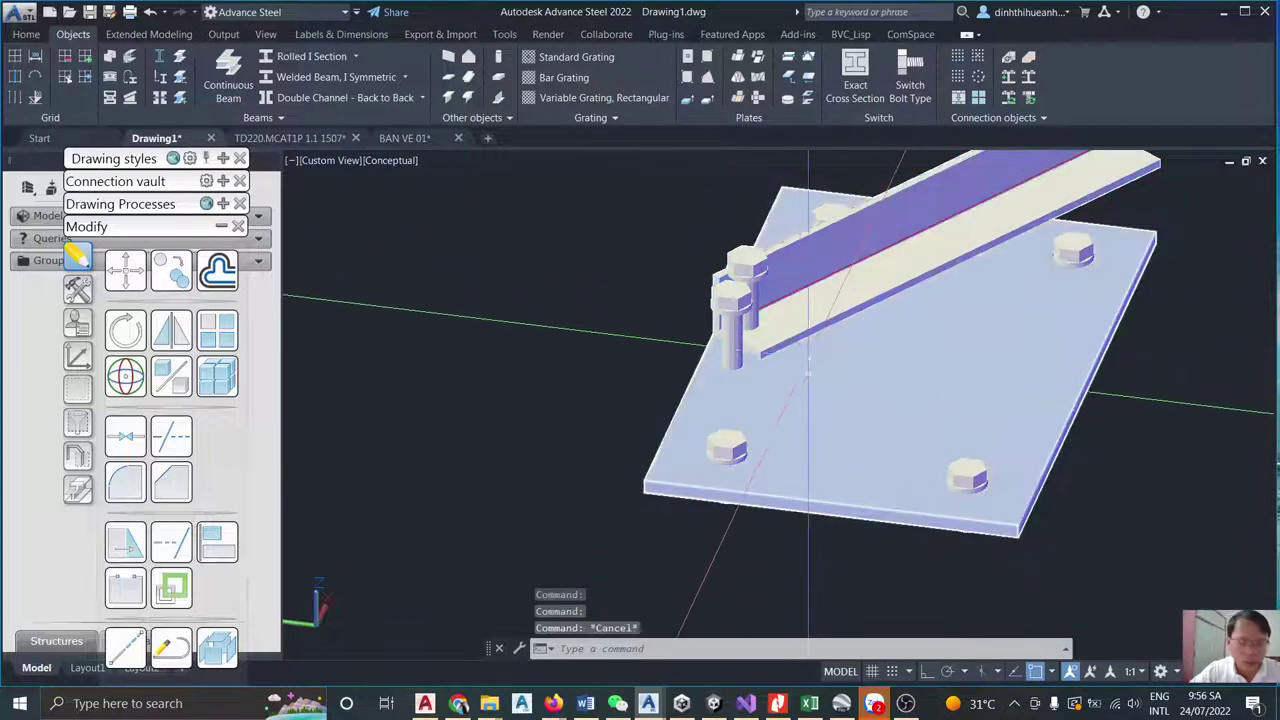
left_click(780, 350)
middle_click_drag(778, 348, 775, 351, "shift")
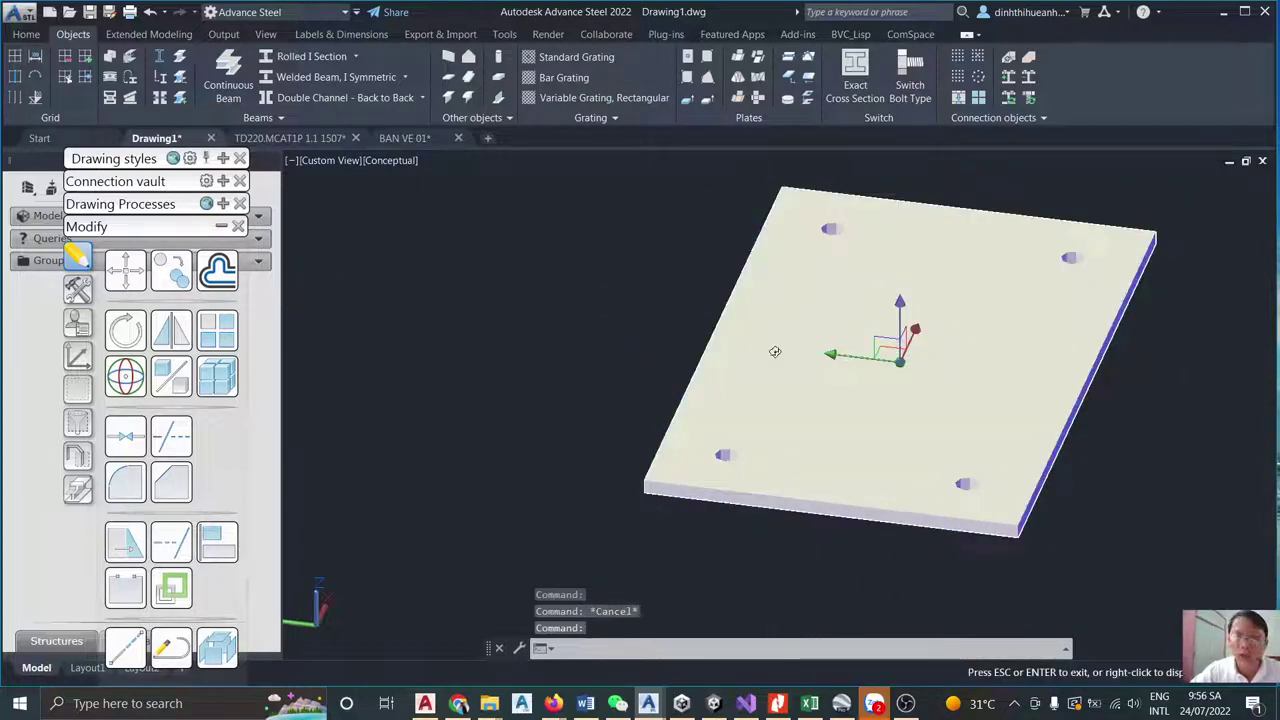
middle_click_drag(775, 351, 775, 351, "shift")
scroll(775, 351, "up", 1)
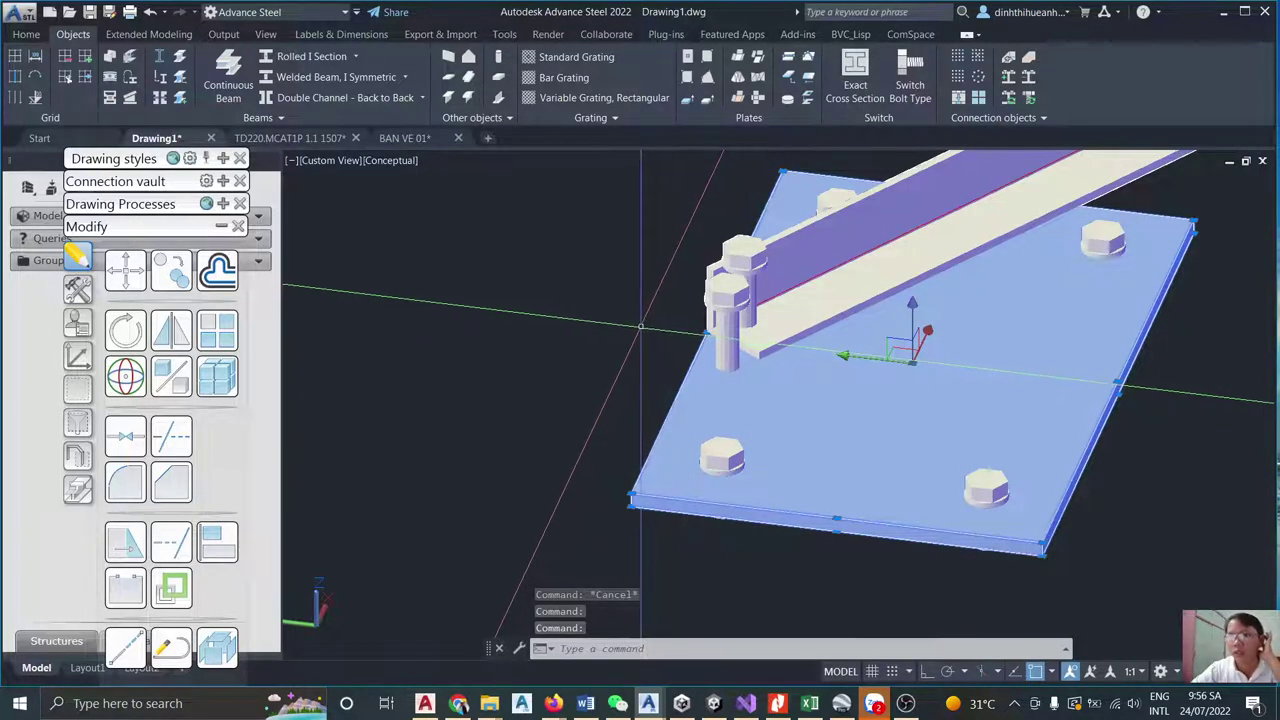
left_click(1007, 79)
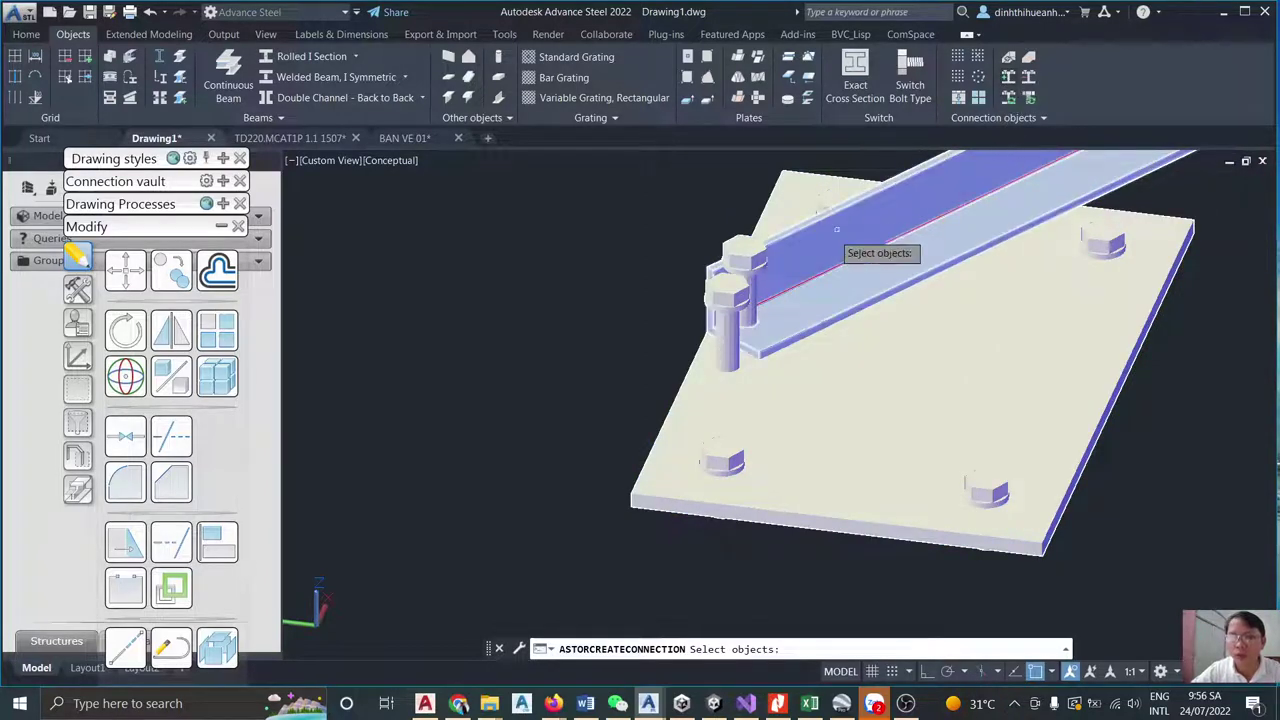
left_click(748, 268)
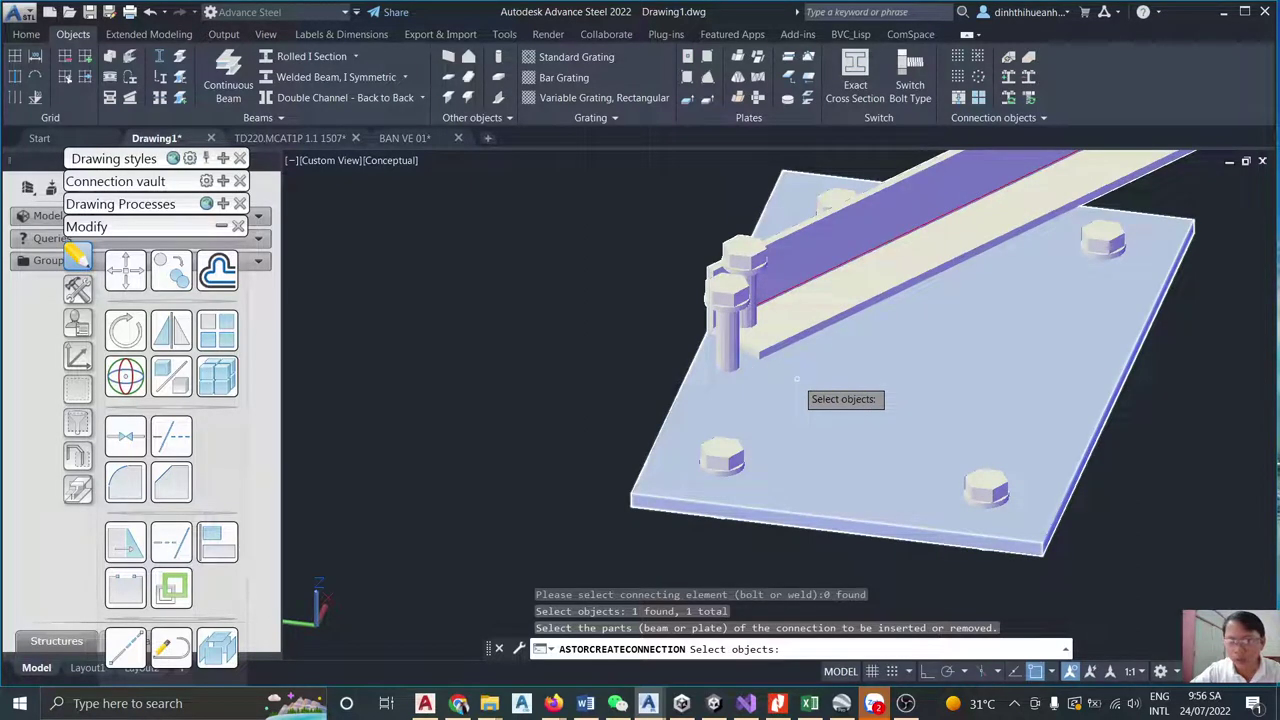
key("Return")
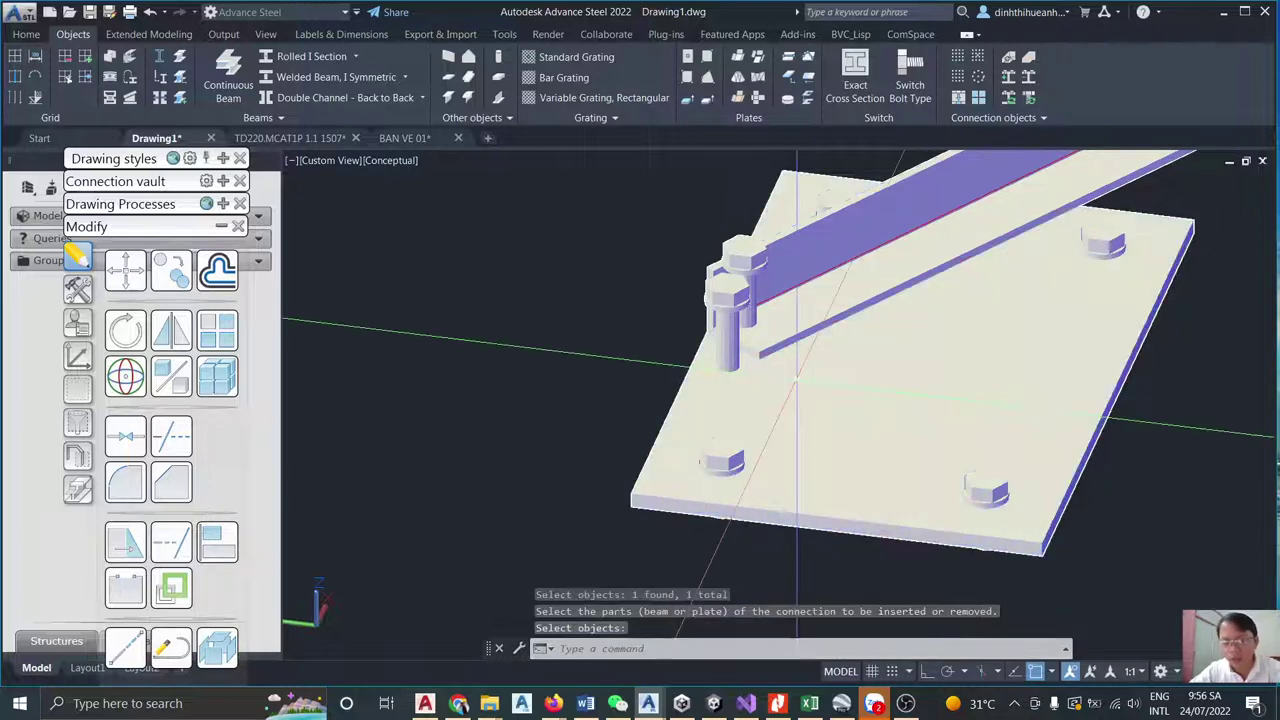
Connect the plate to the bolt pattern at the angle's end with the create connection command.
left_click(1009, 80)
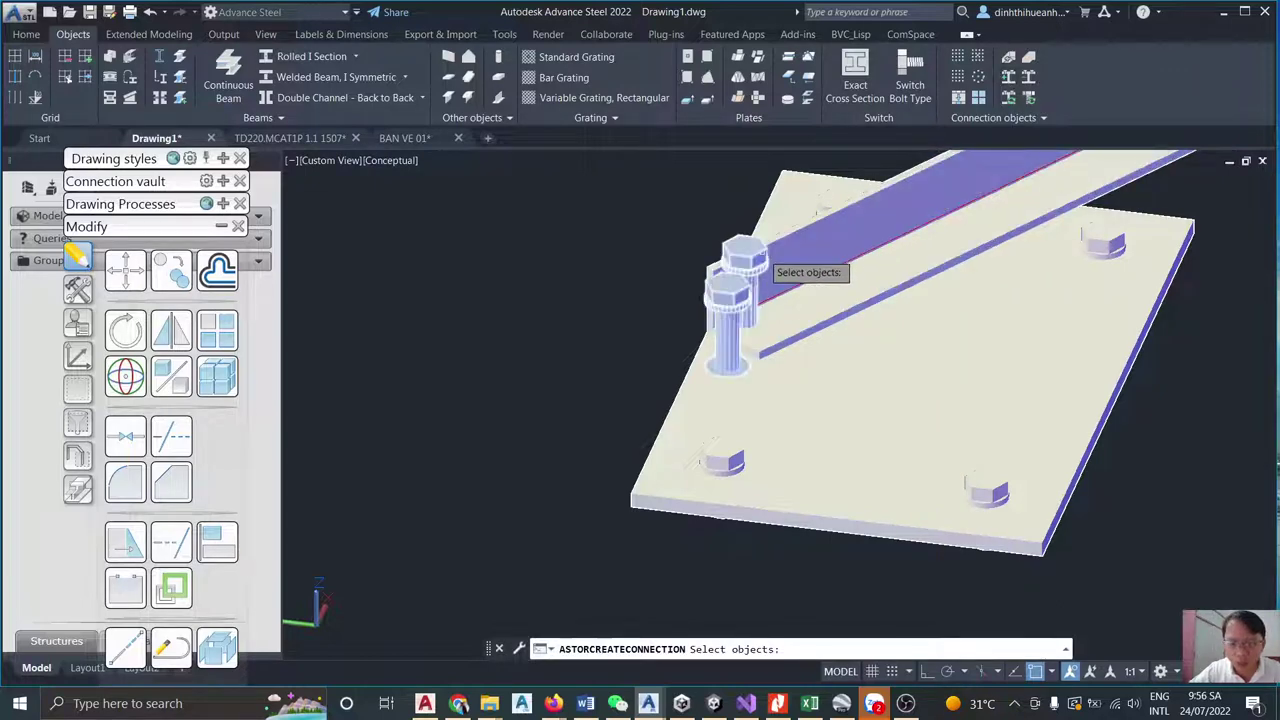
left_click(757, 257)
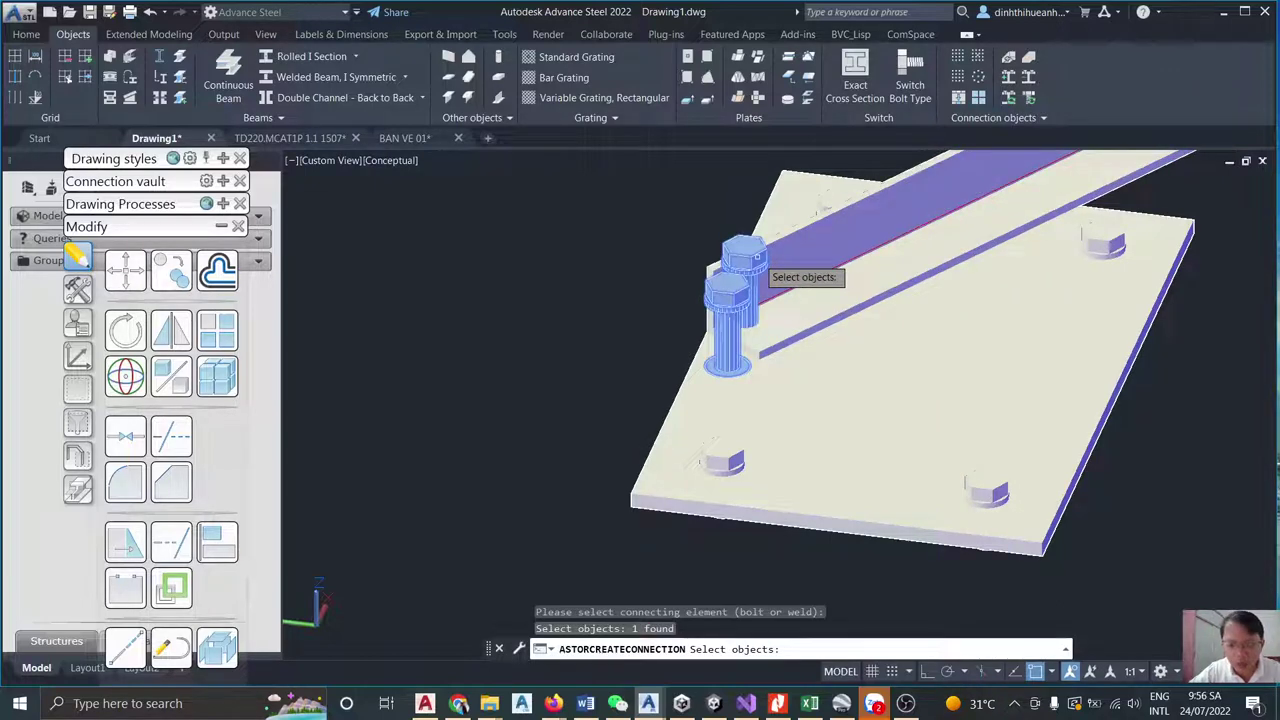
key("Return")
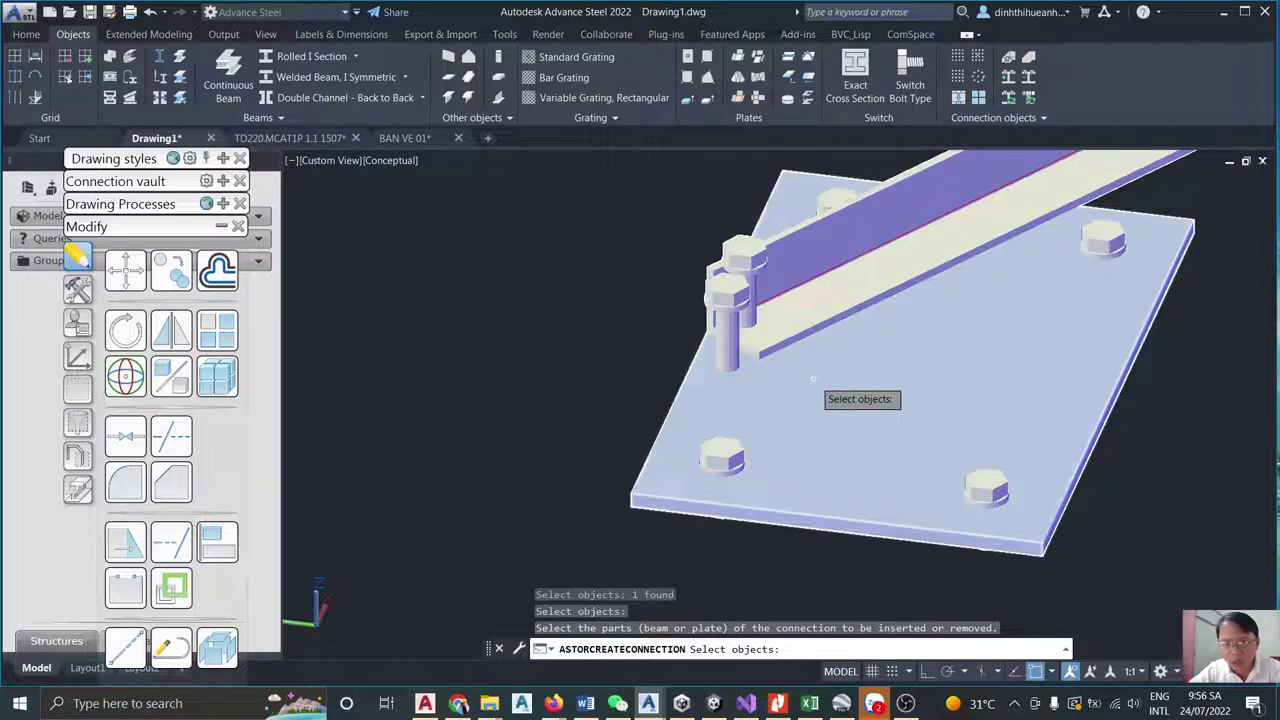
left_click(813, 378)
key("Return")
Inspect the holes in the selected plate and look closely at the bolts at the angle's end.
left_click(813, 378)
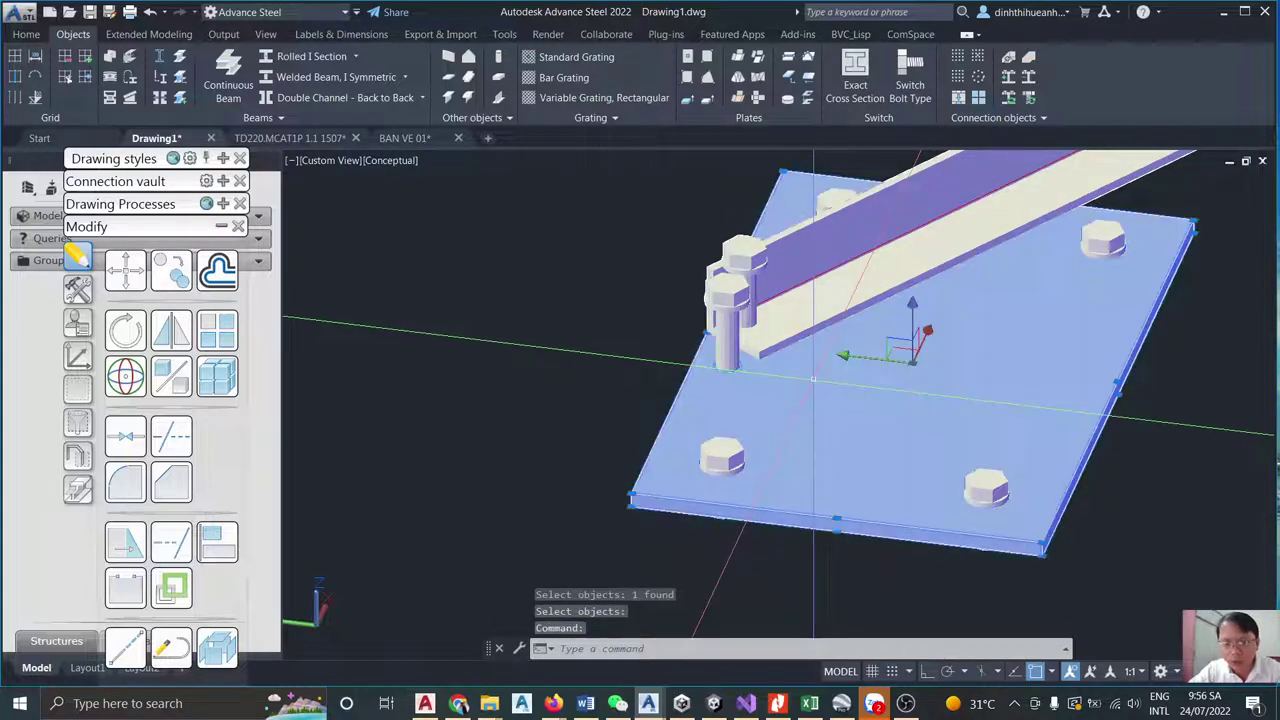
middle_click_drag(813, 378, 814, 380, "shift")
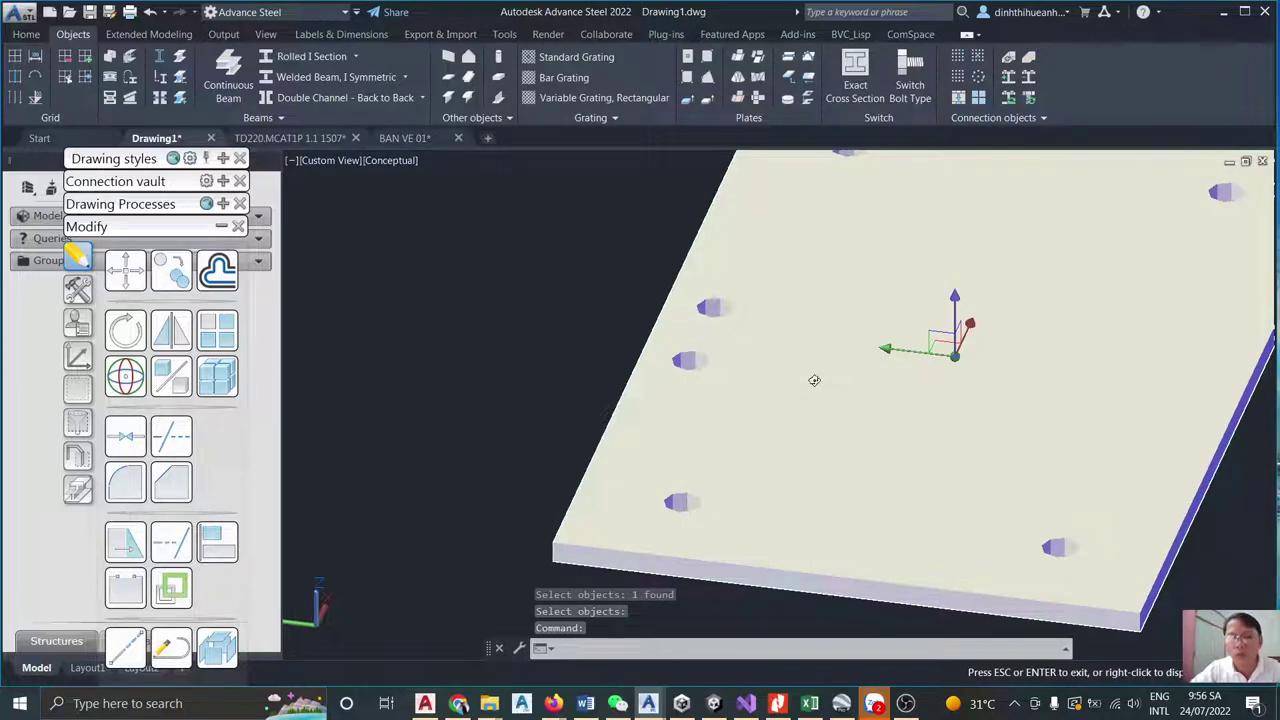
key("Escape")
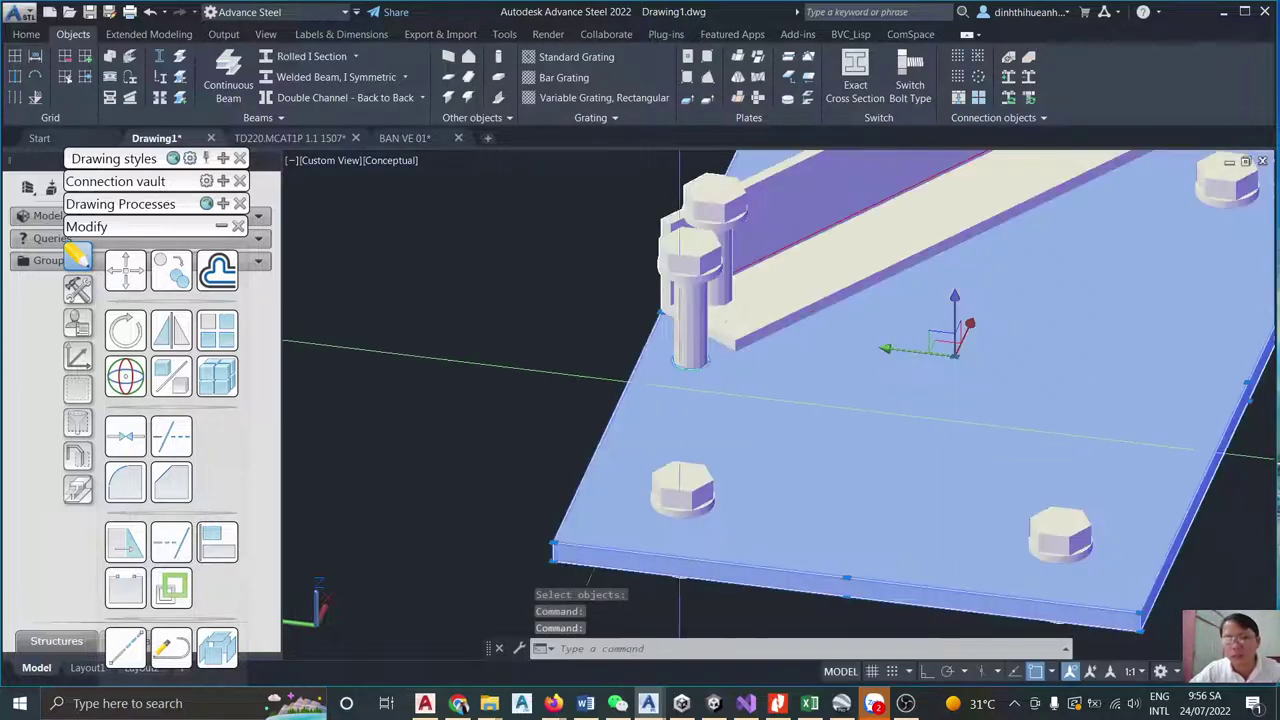
scroll(673, 393, "down", 3)
scroll(690, 350, "up", 4)
key("Escape")
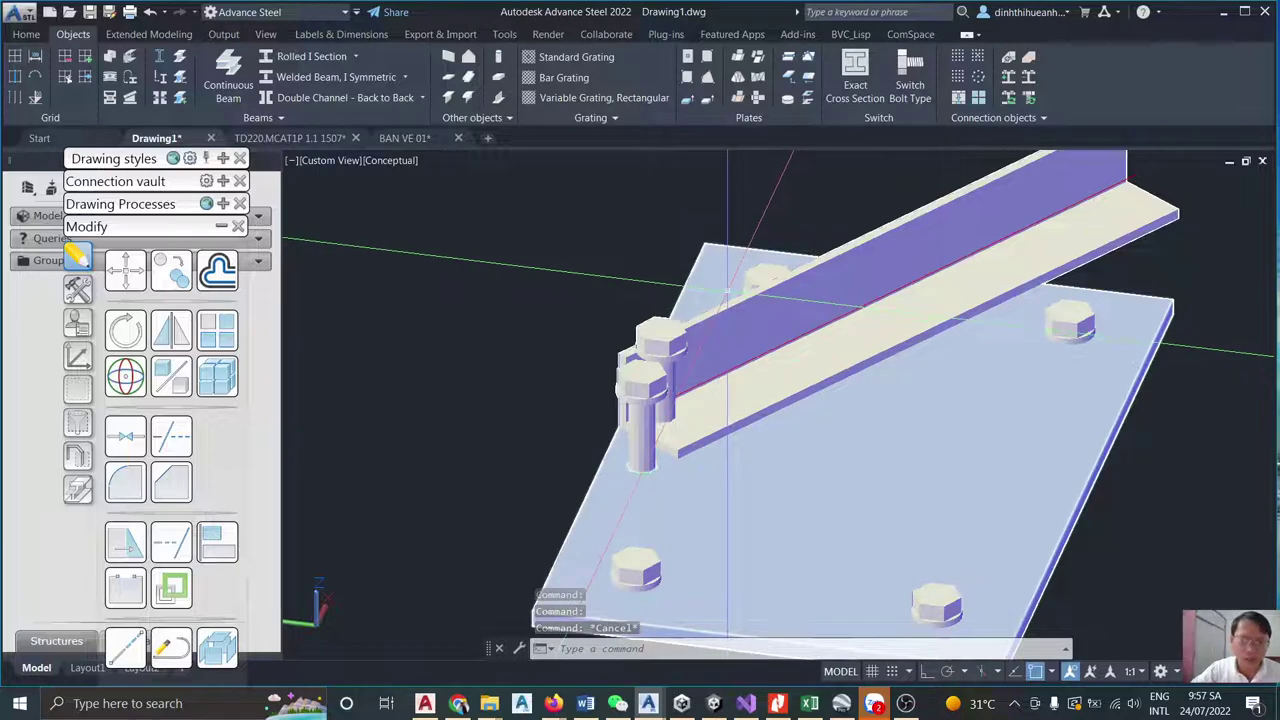
scroll(655, 465, "up", 5)
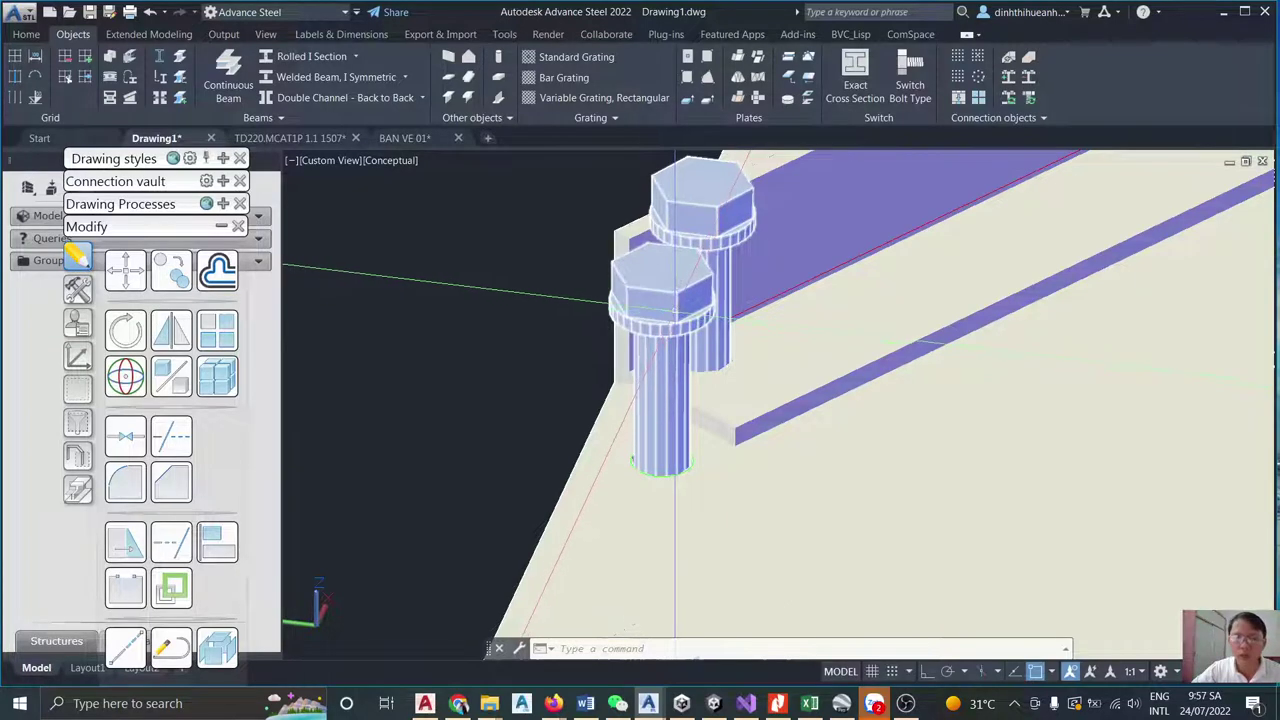
middle_click_drag(676, 318, 827, 334, "shift")
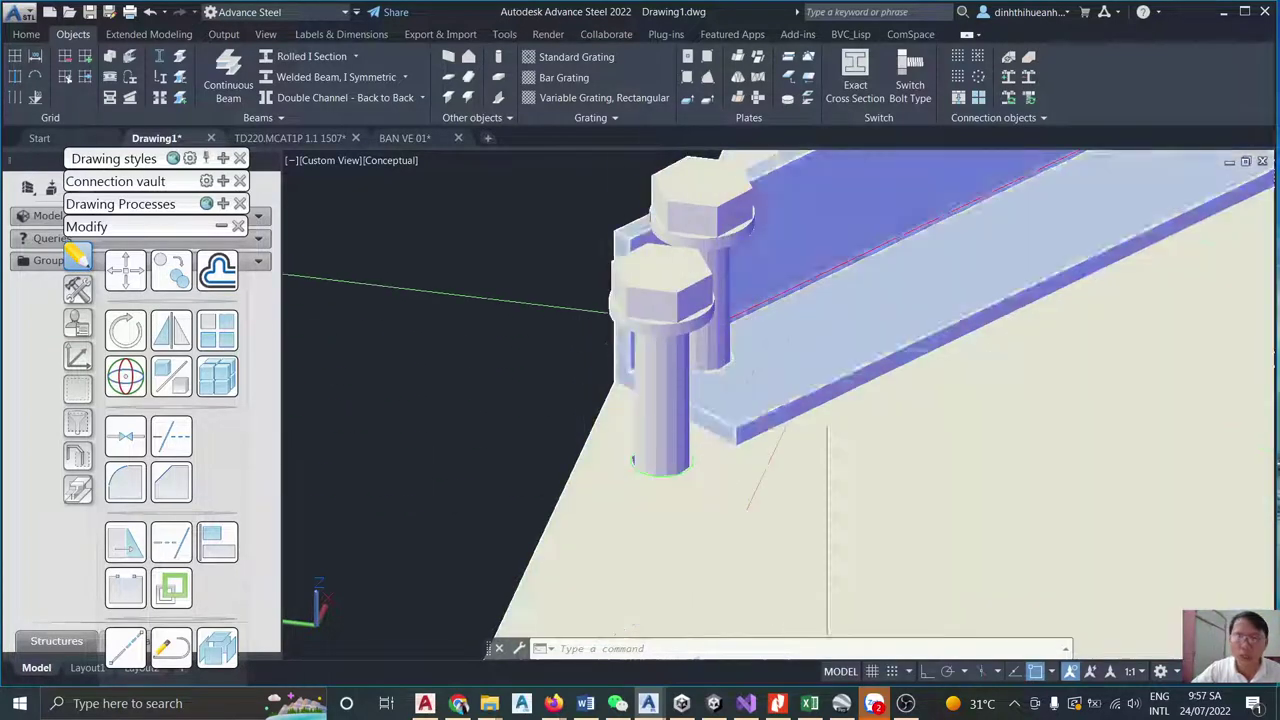
Disconnect the plate from the bolt pattern at the angle's end and check the lower end of the bolts.
left_click(1028, 78)
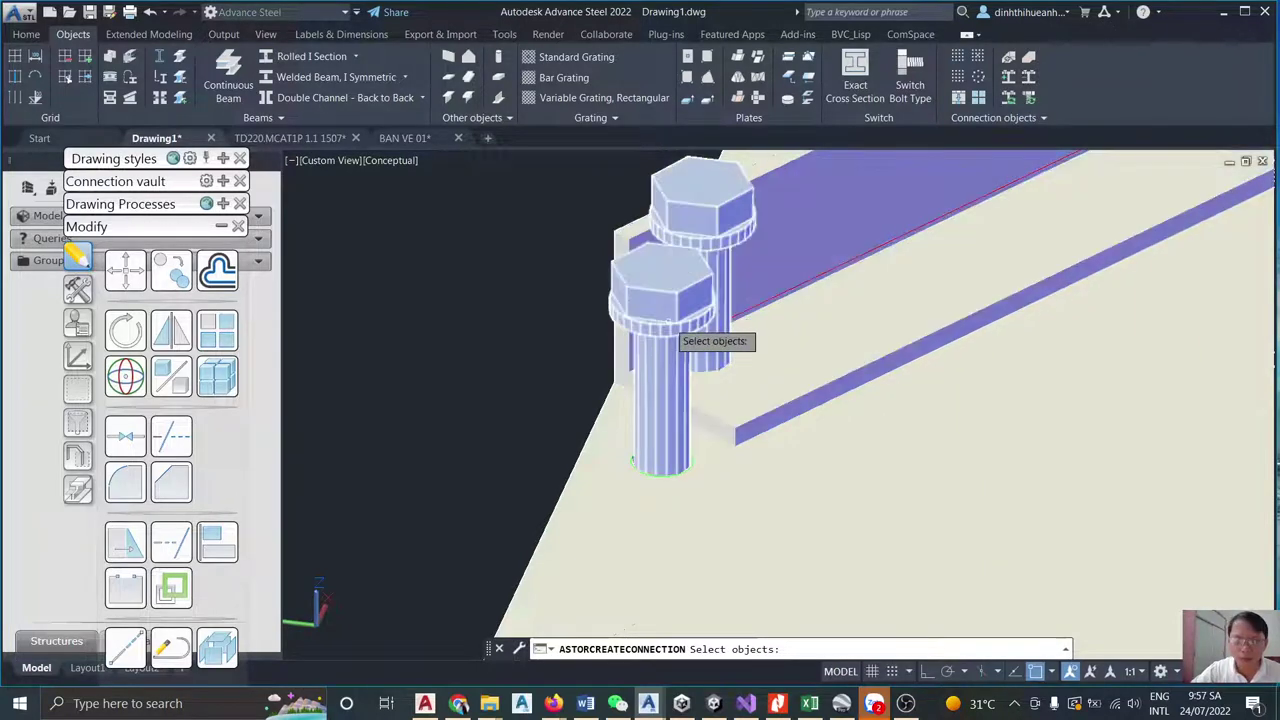
left_click(667, 322)
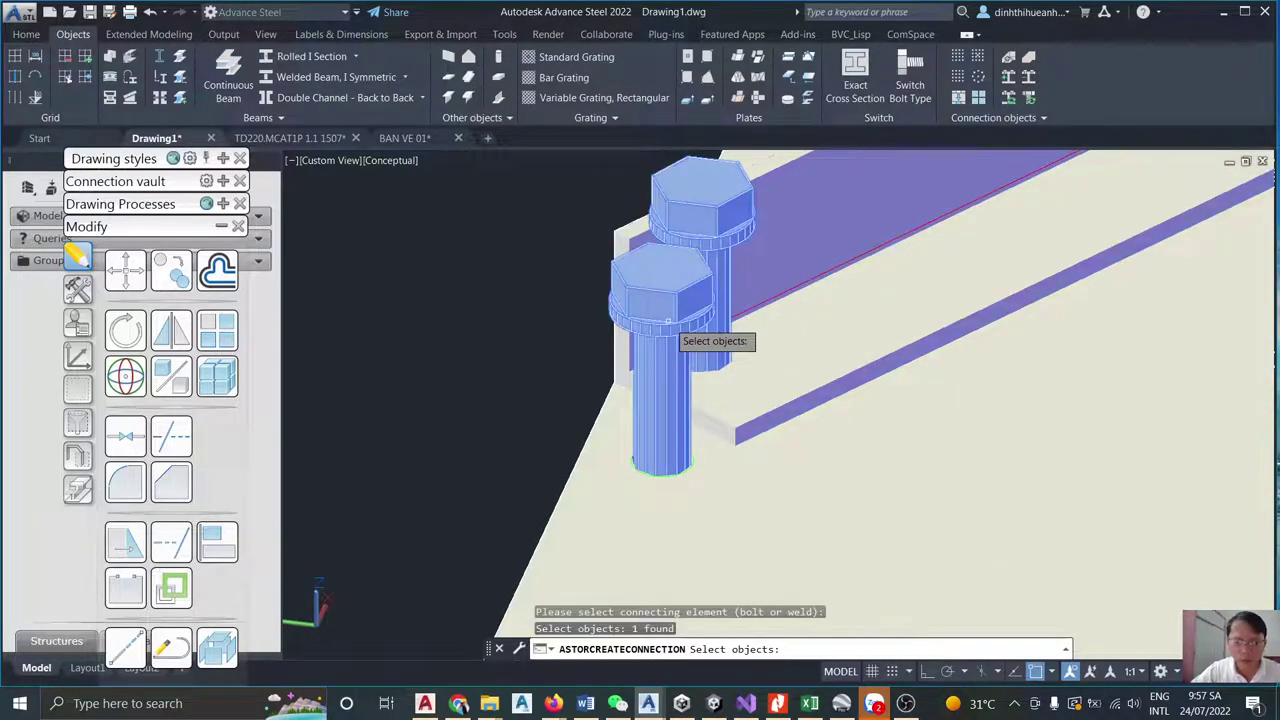
key("Return")
left_click(609, 531)
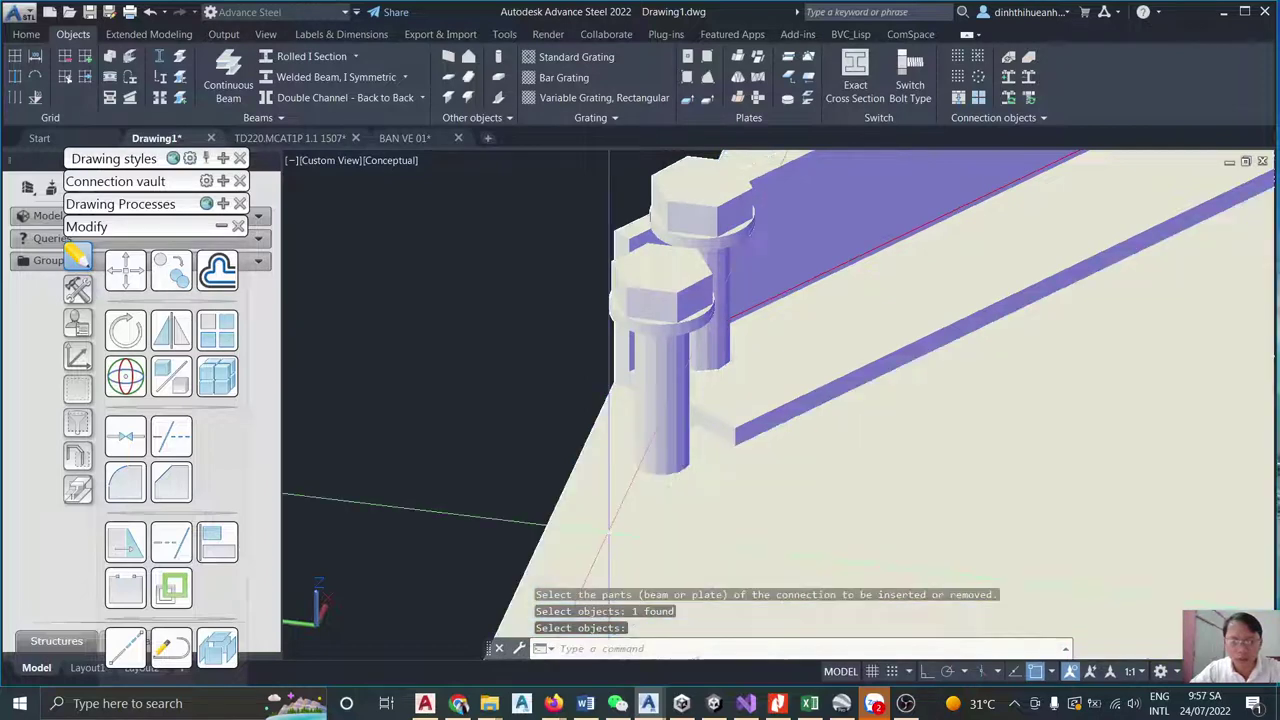
key("Return")
middle_click_drag(609, 531, 658, 462, "shift")
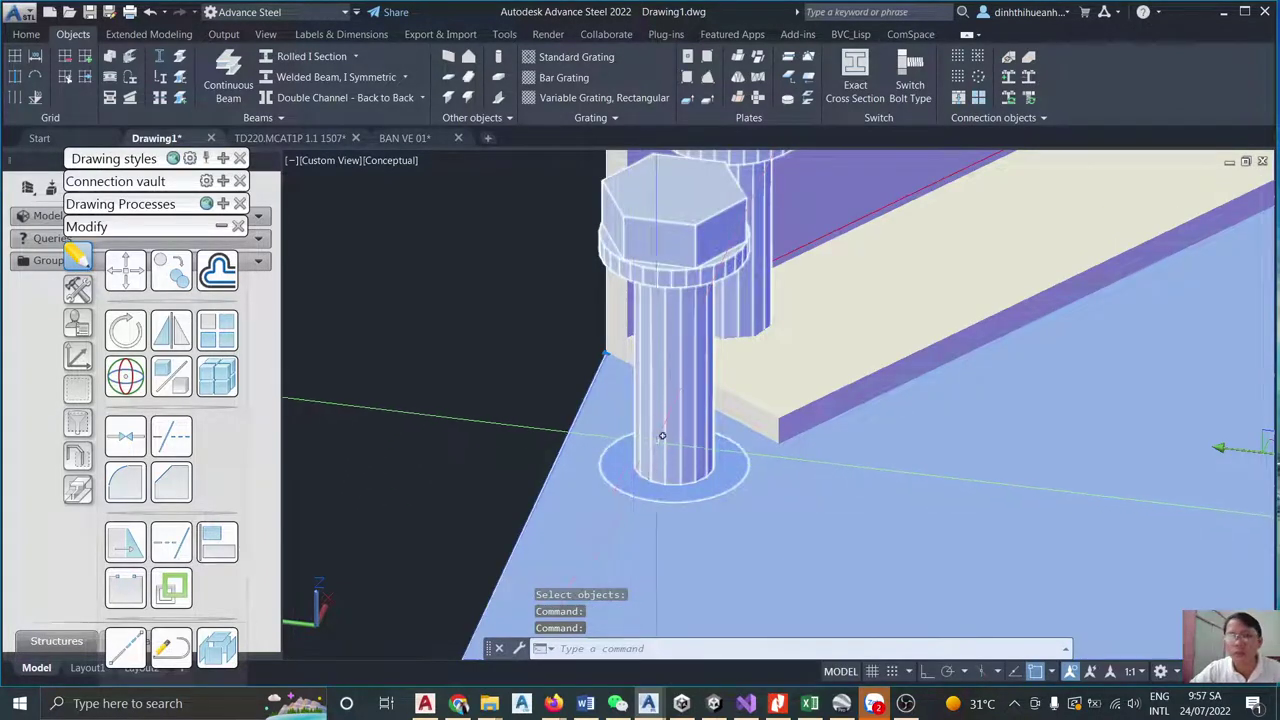
key("Escape")
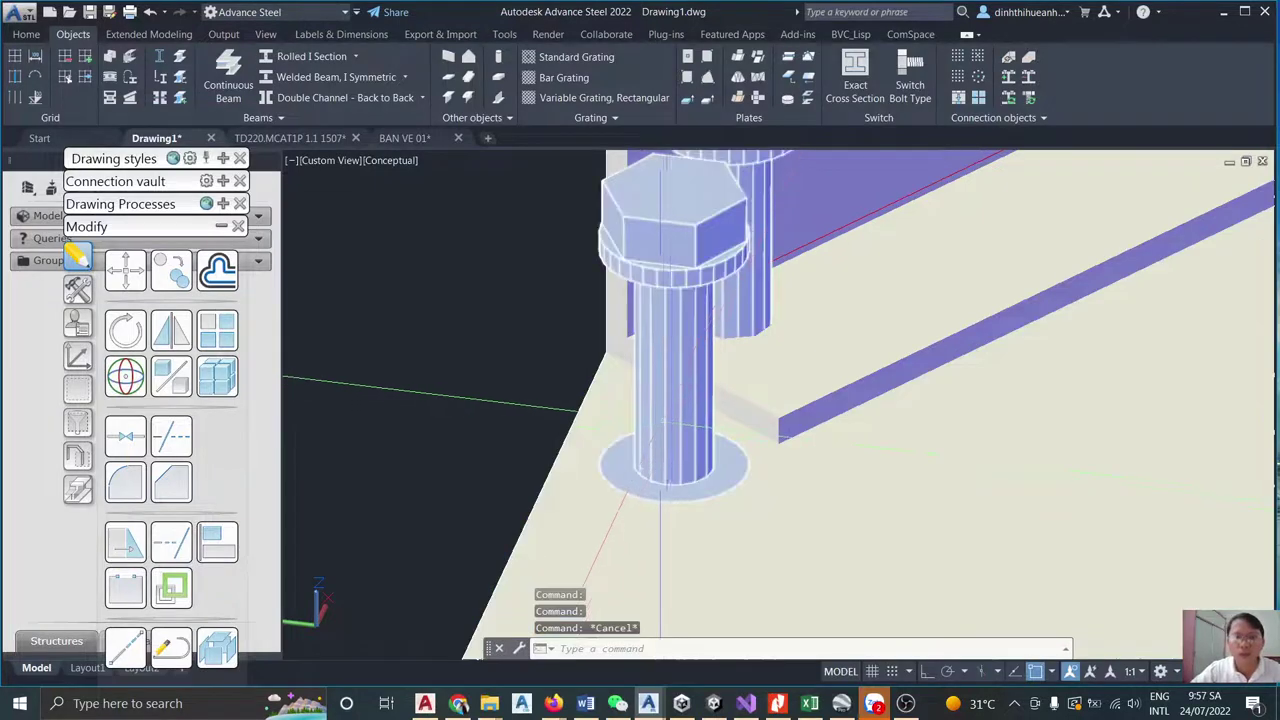
scroll(660, 430, "down", 5)
scroll(800, 440, "down", 3)
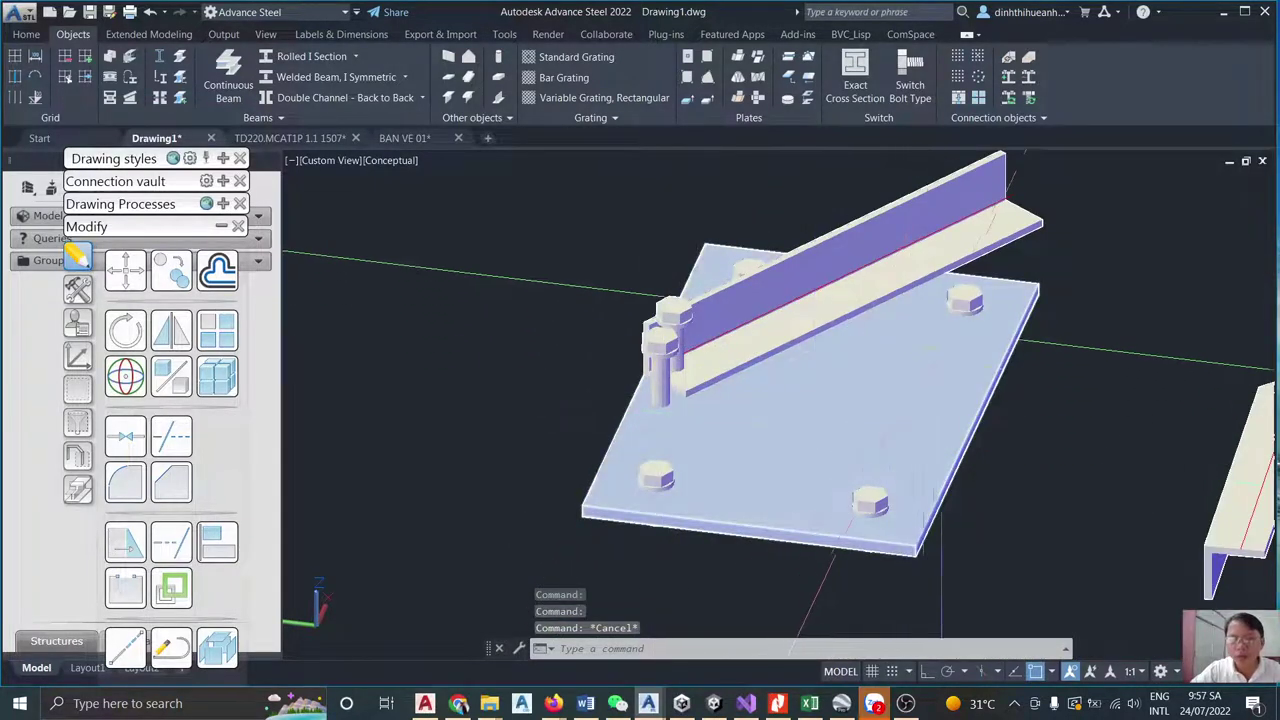
Change the bolt pattern in the plate's corners into holes.
left_click(969, 300)
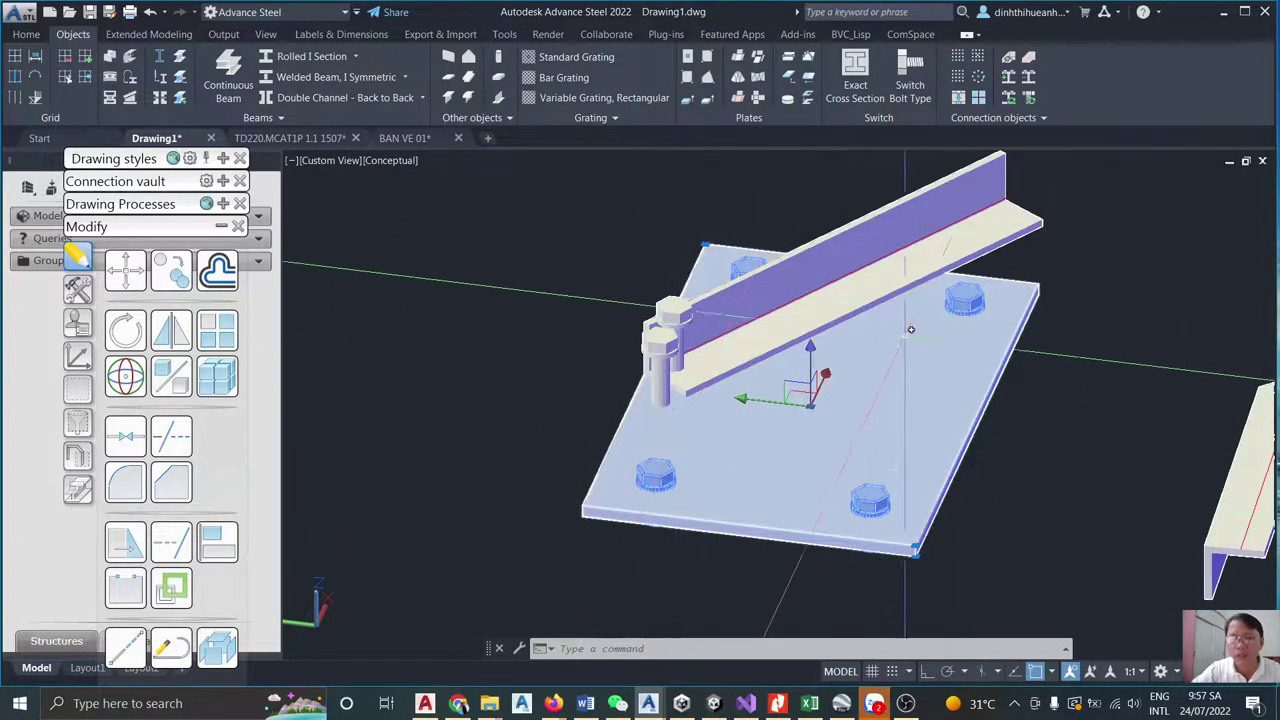
right_click(968, 300)
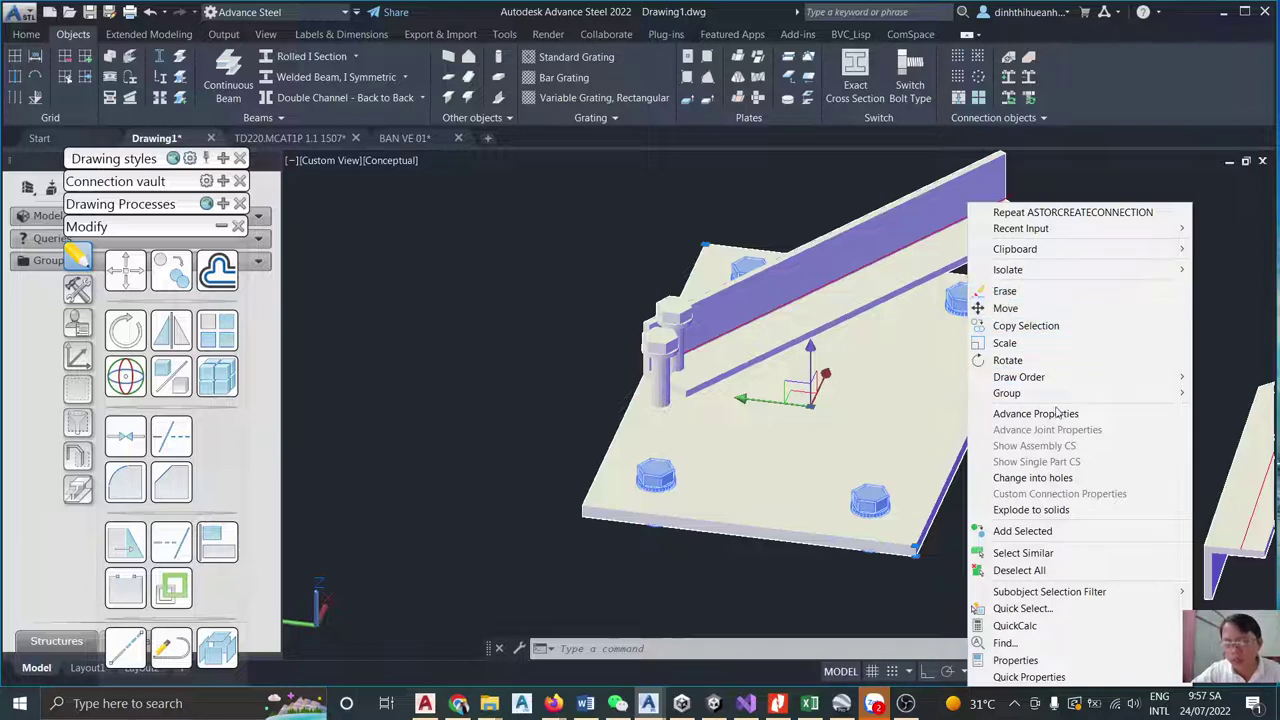
left_click(1053, 480)
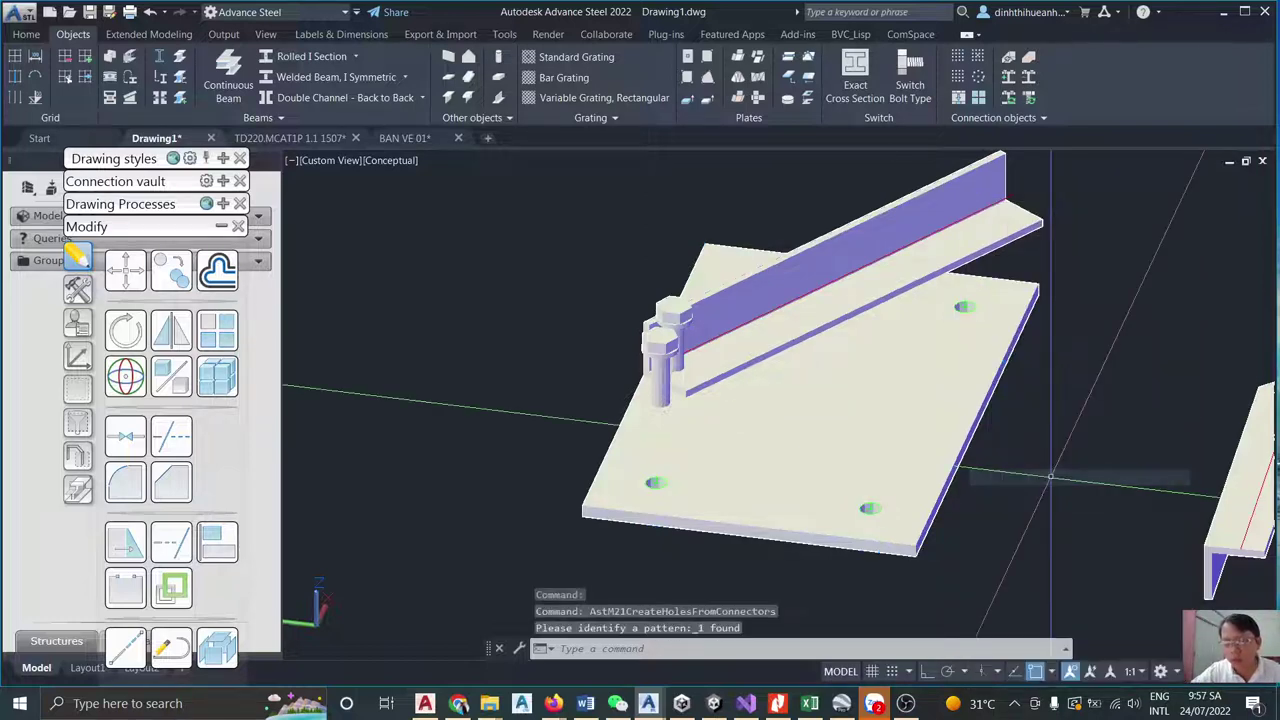
Inspect the hole definition and distance settings of the hole pattern in the plate's corners.
scroll(878, 510, "up", 4)
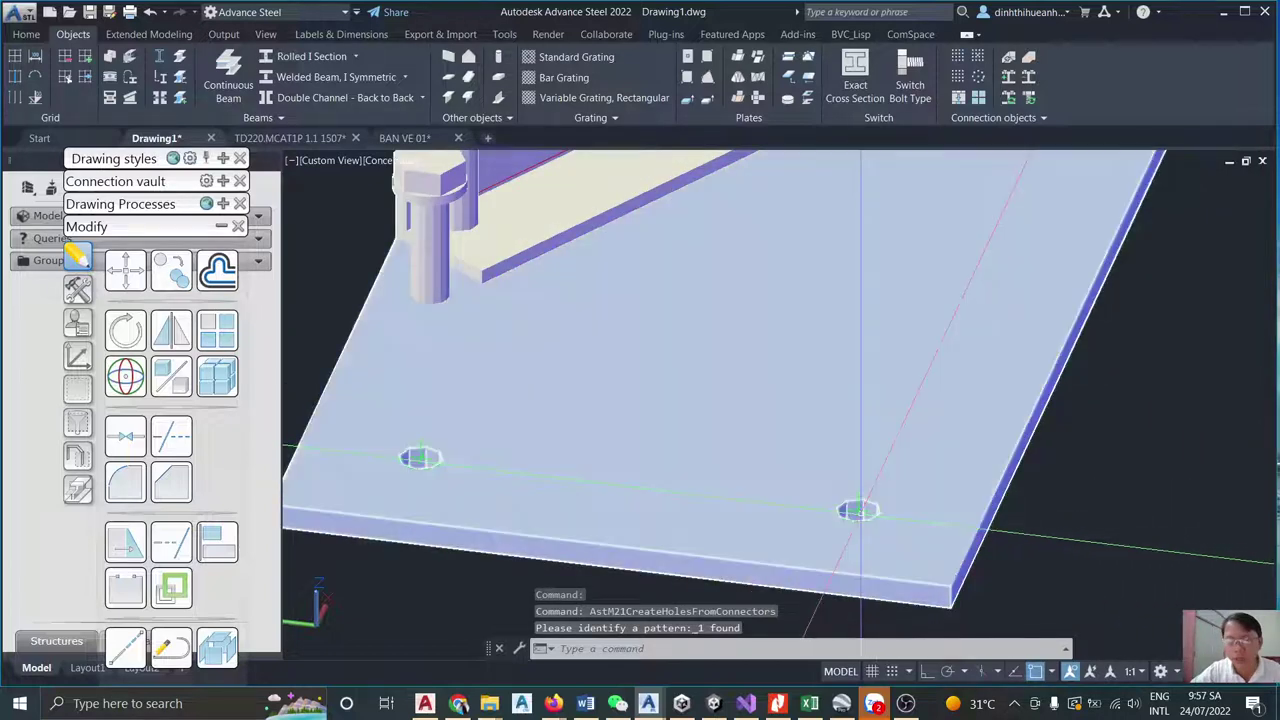
double_click(858, 510)
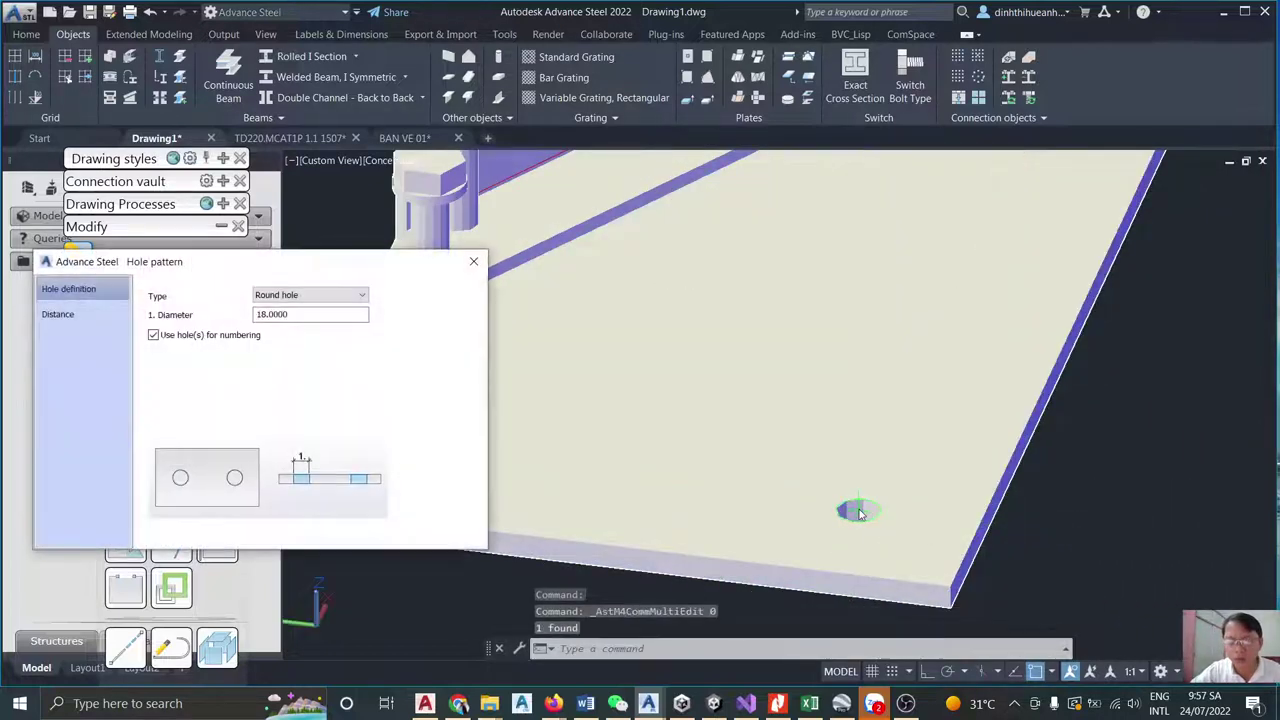
key("Escape")
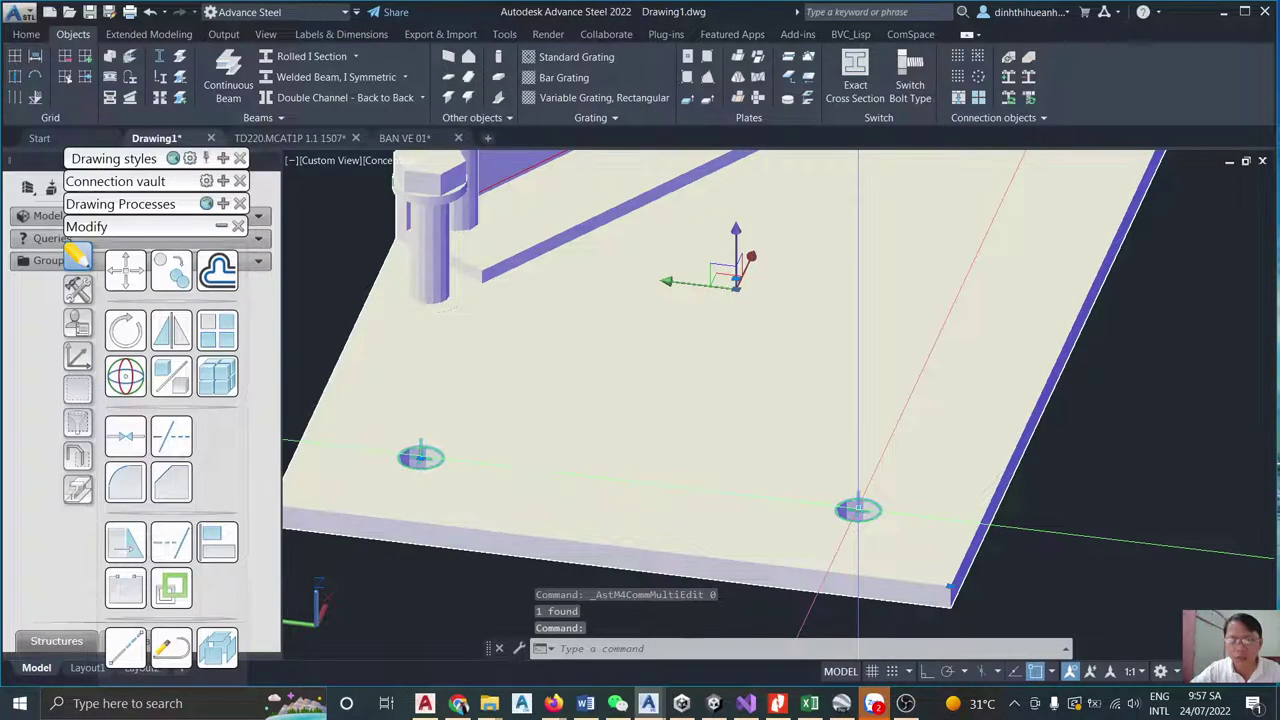
double_click(858, 510)
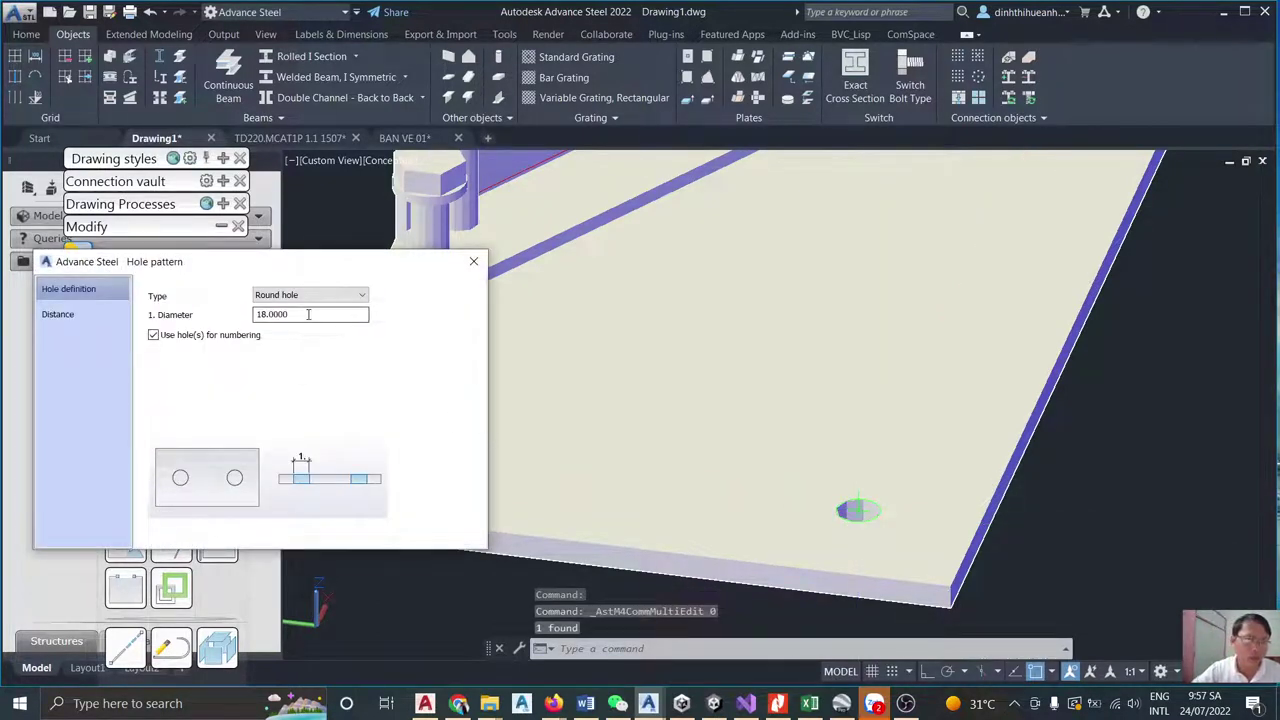
left_click_drag(330, 314, 214, 315)
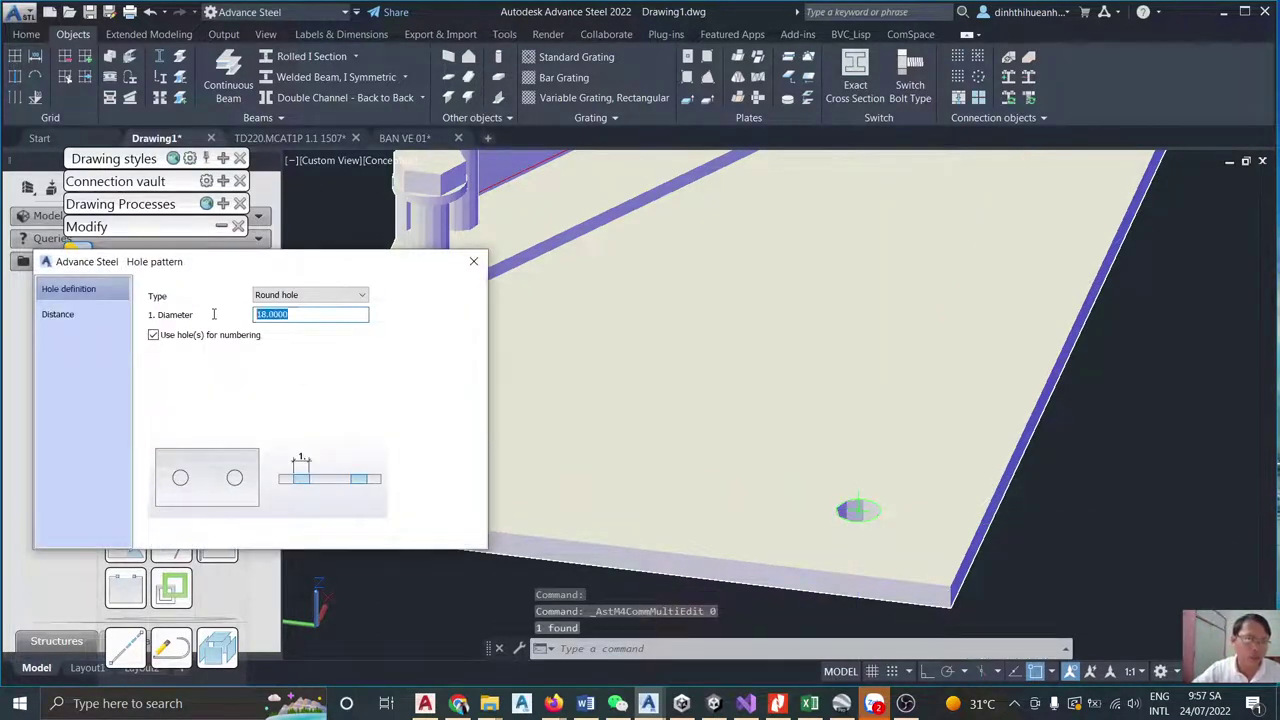
left_click(58, 314)
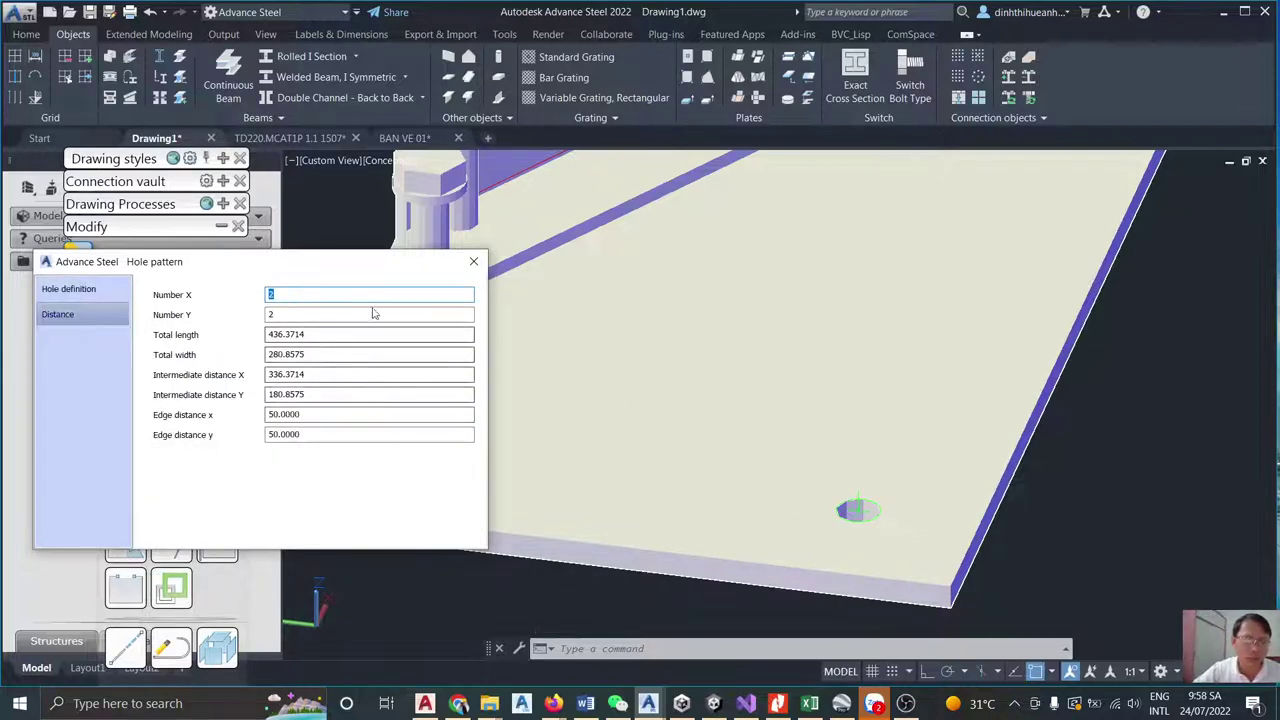
left_click(473, 261)
Change the hole pattern in the plate's corners into bolts.
scroll(806, 490, "up", 5)
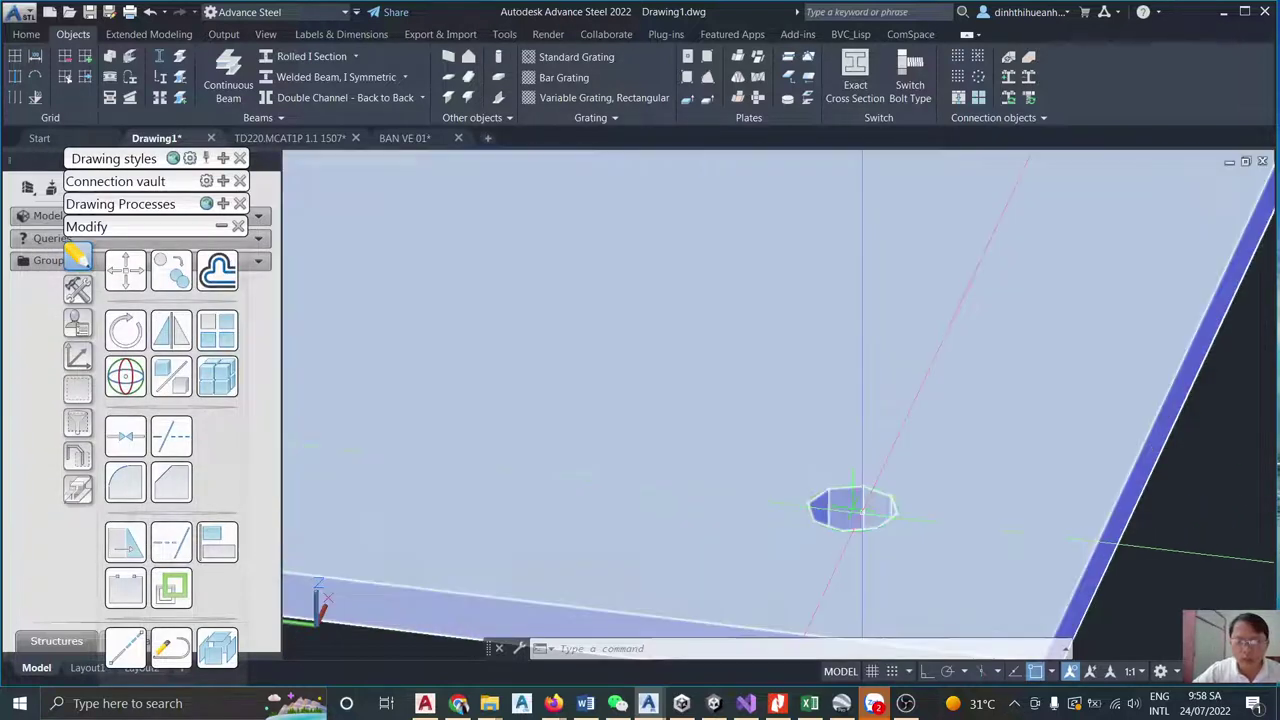
right_click(856, 513)
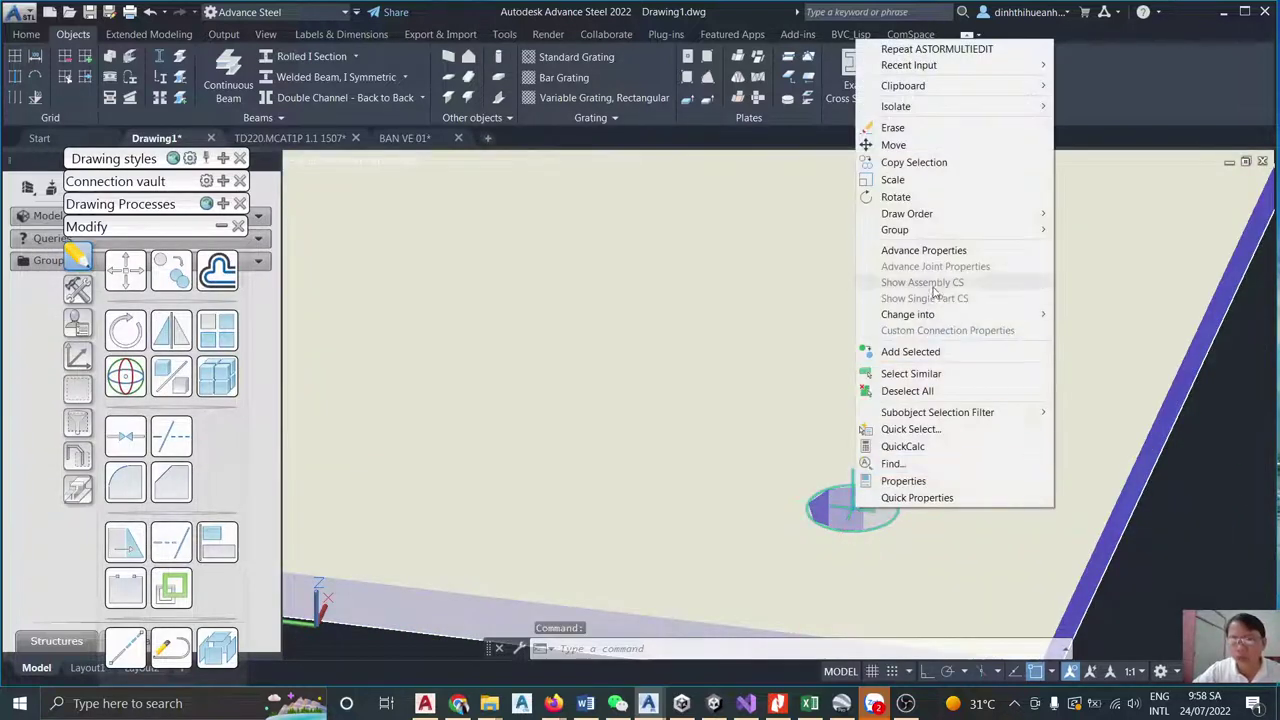
mouse_move(932, 319)
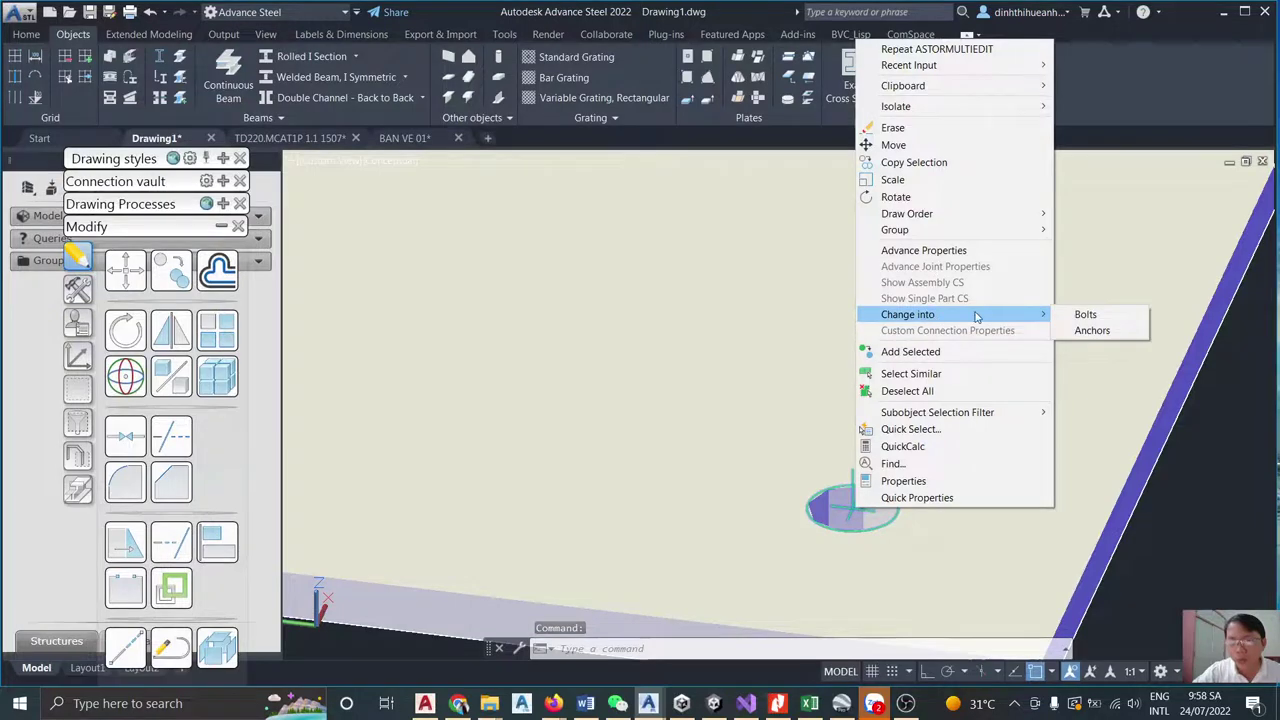
left_click(1085, 314)
scroll(823, 470, "down", 3)
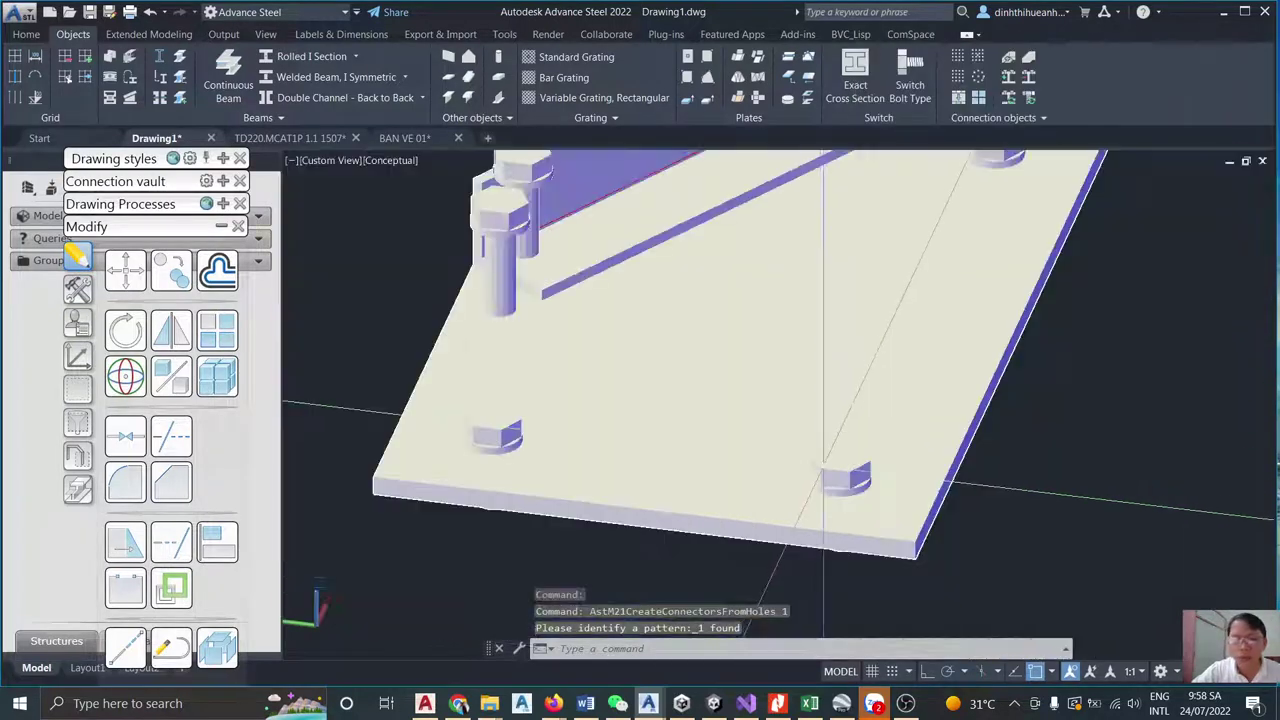
Open the properties of the corner bolt pattern and browse the available bolt types, including the full list of standards.
scroll(823, 465, "down", 3)
scroll(922, 290, "up", 6)
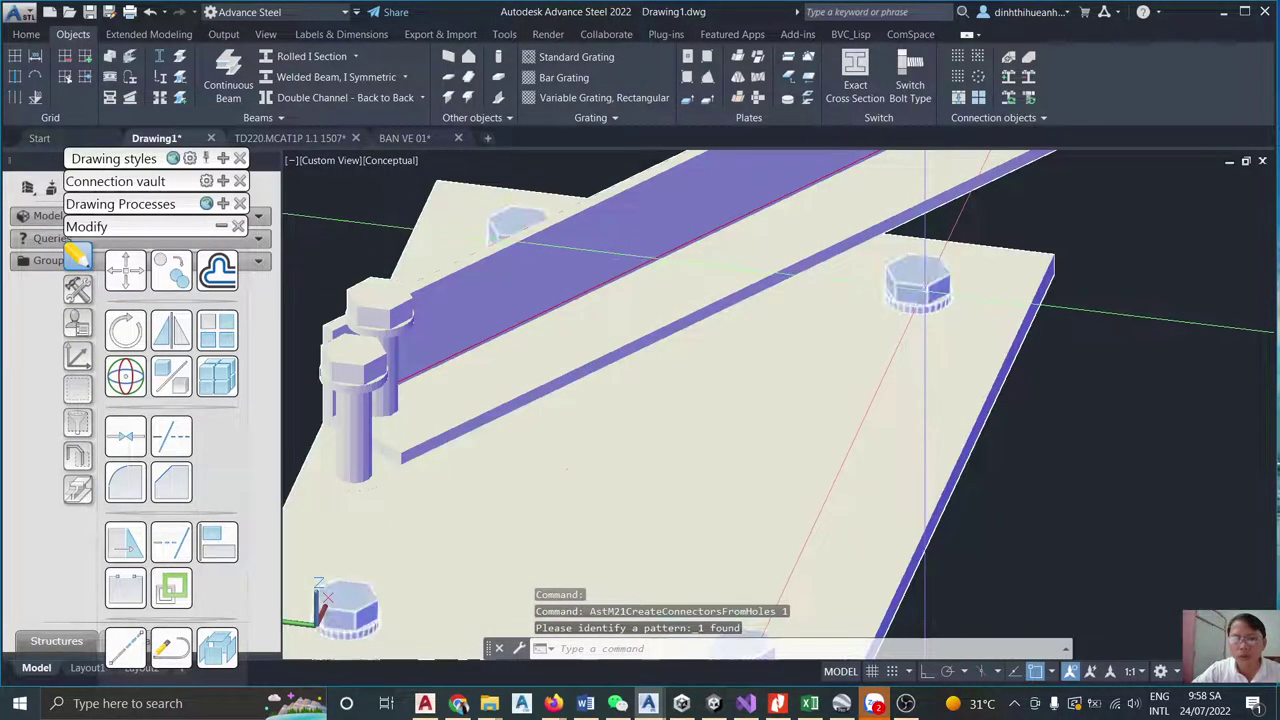
double_click(924, 292)
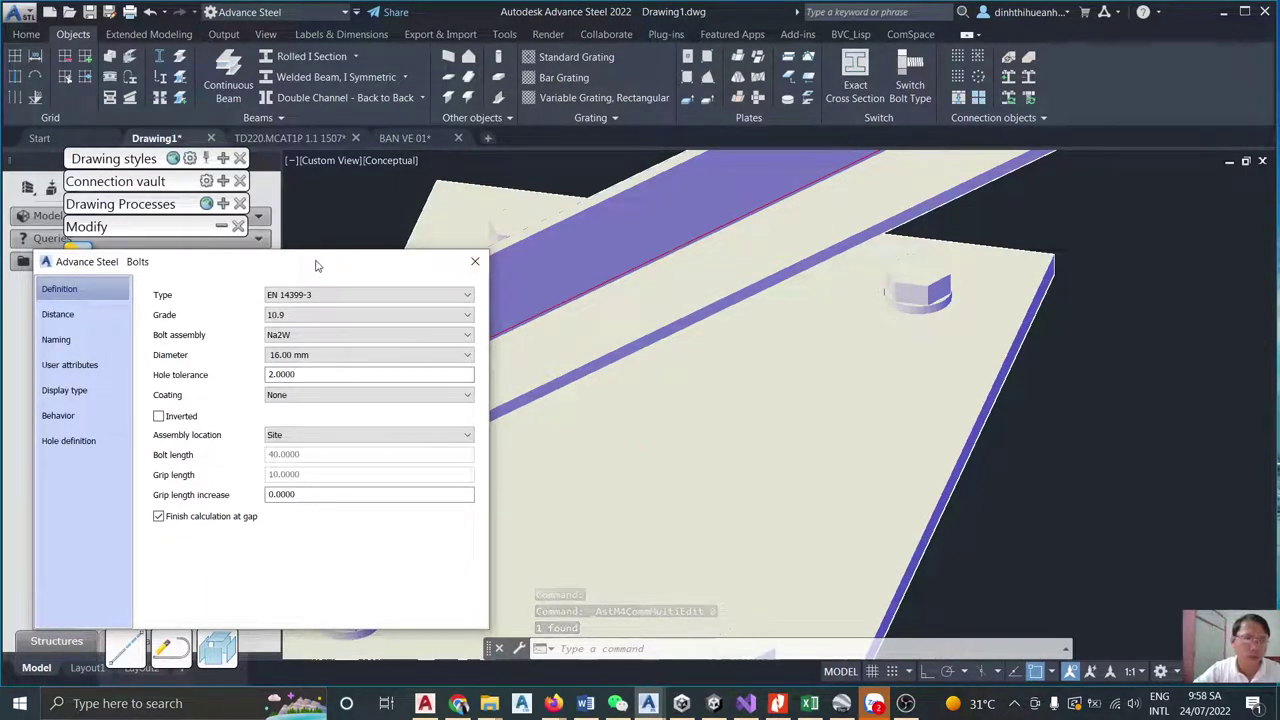
left_click_drag(316, 265, 662, 212)
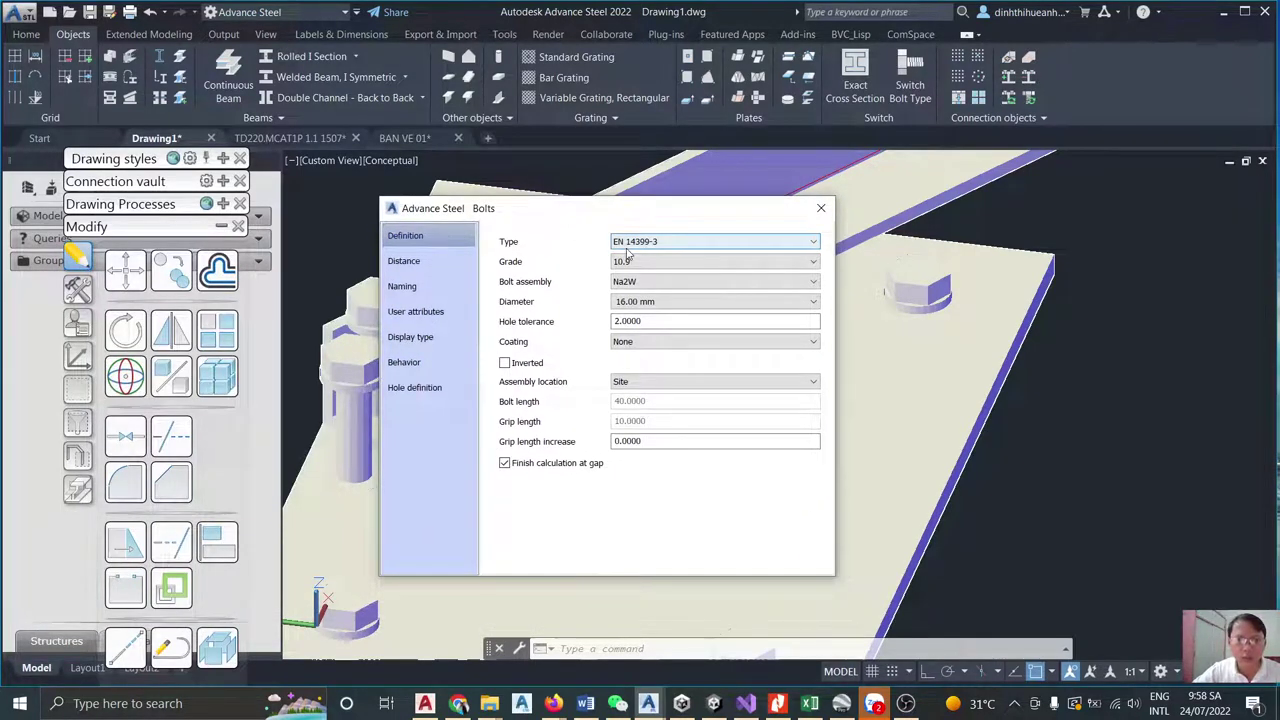
left_click(675, 241)
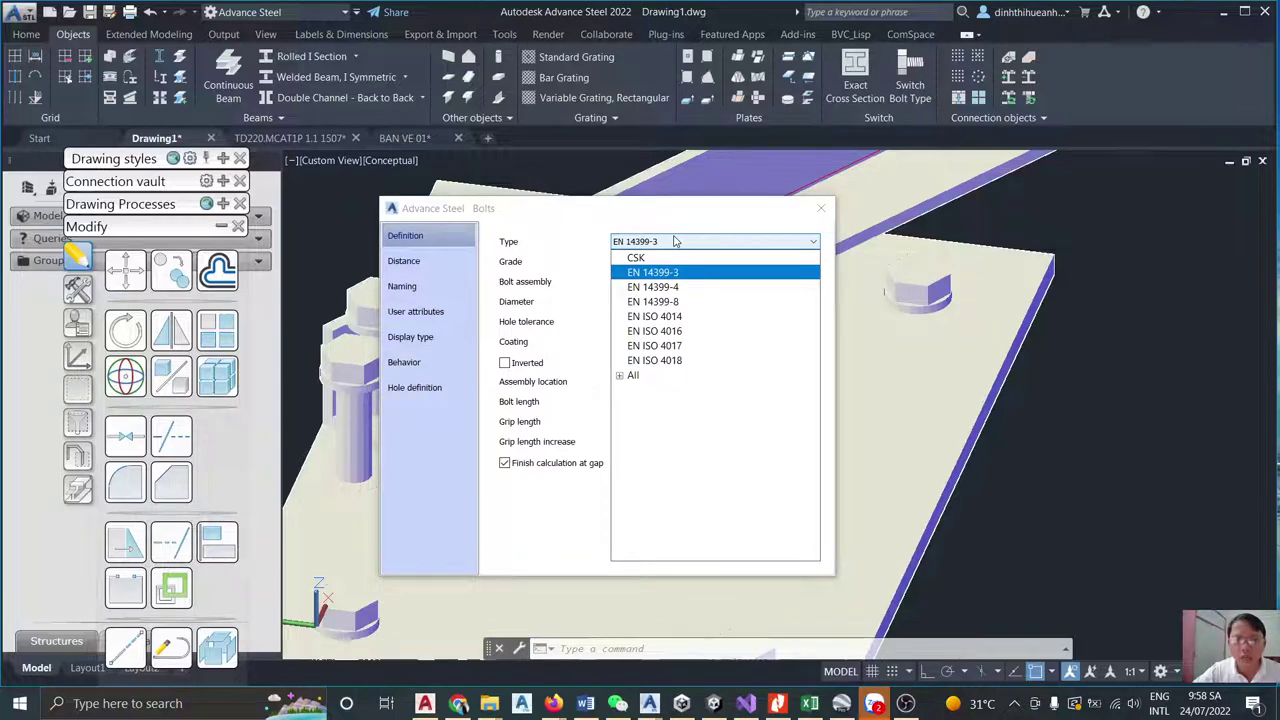
left_click(620, 376)
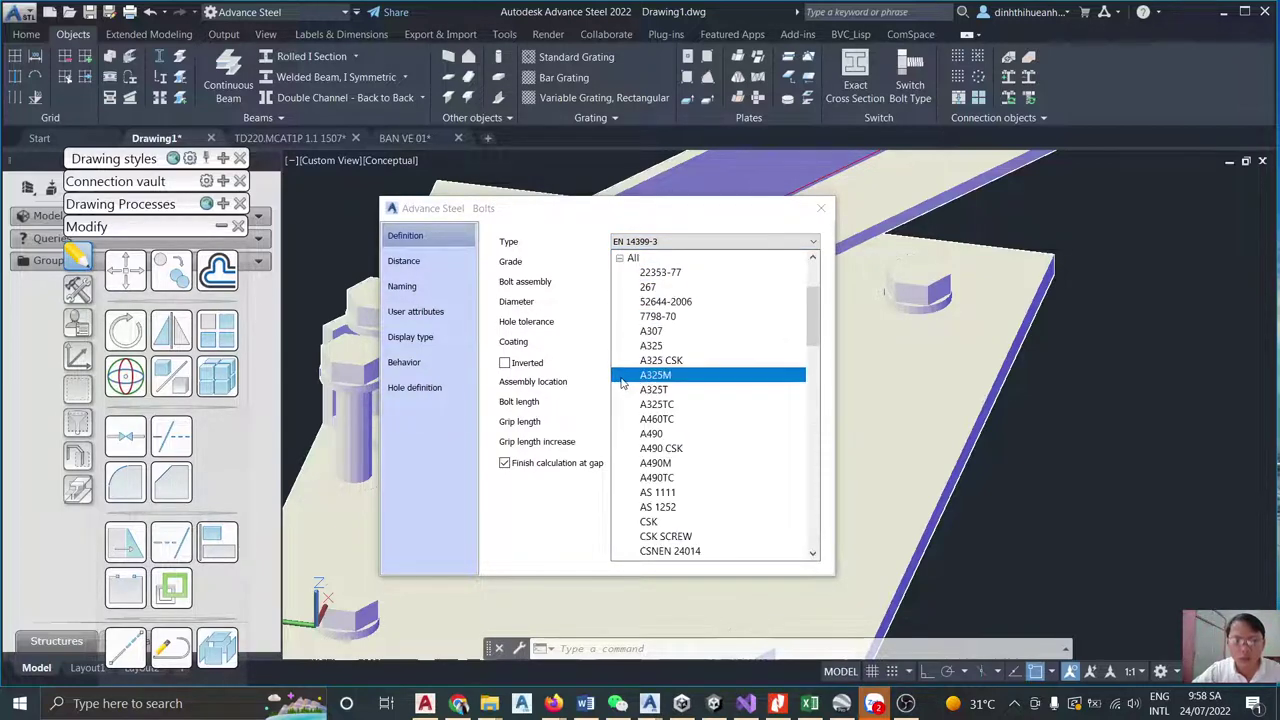
scroll(668, 374, "down", 20)
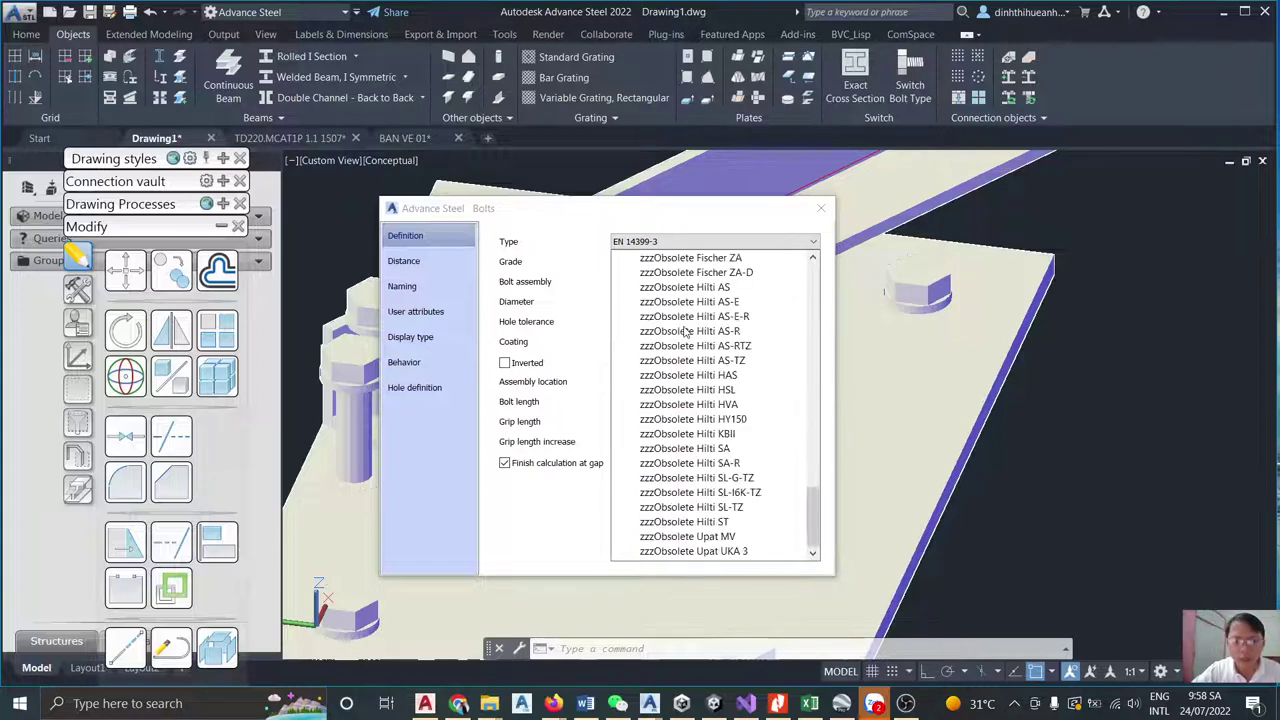
scroll(686, 330, "up", 20)
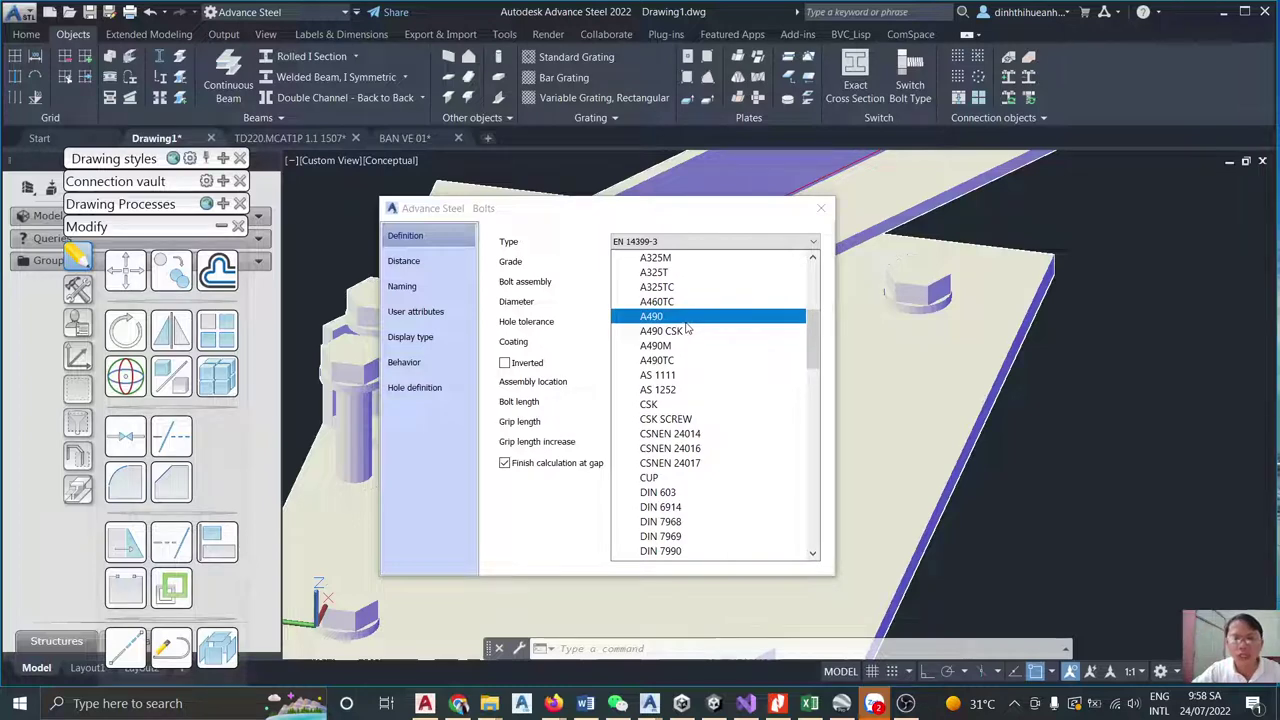
scroll(686, 328, "up", 5)
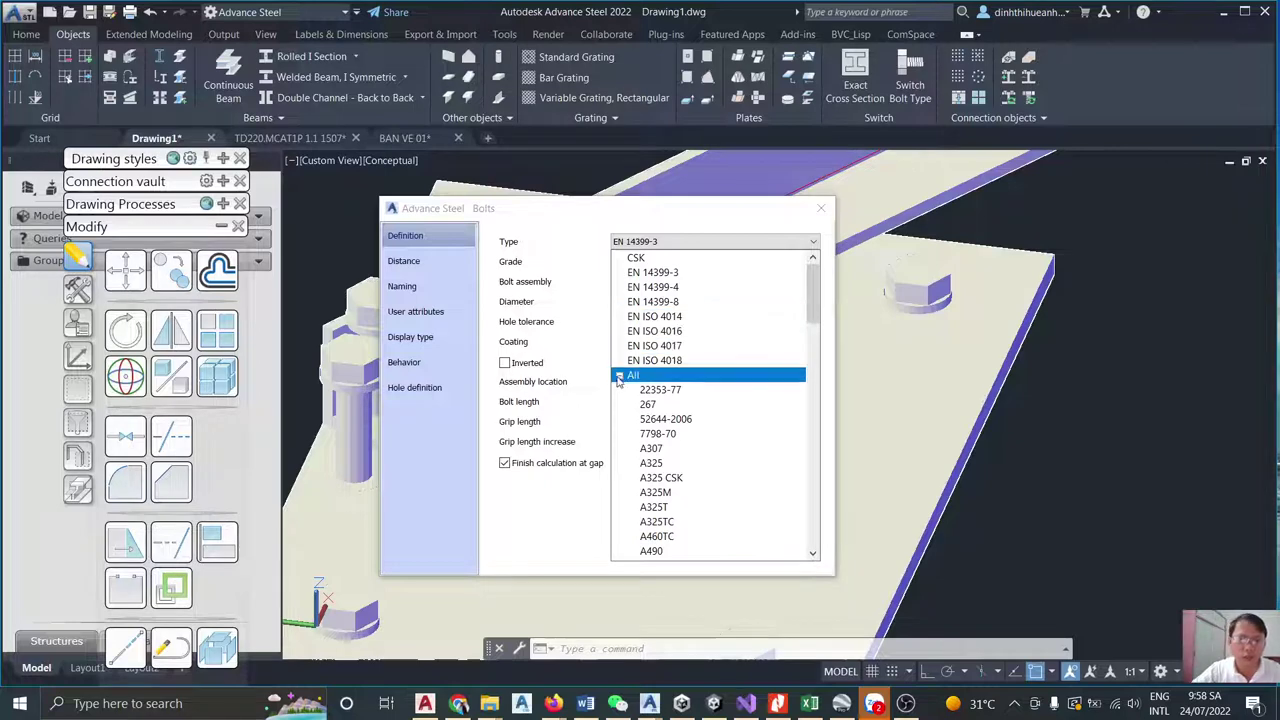
left_click(618, 377)
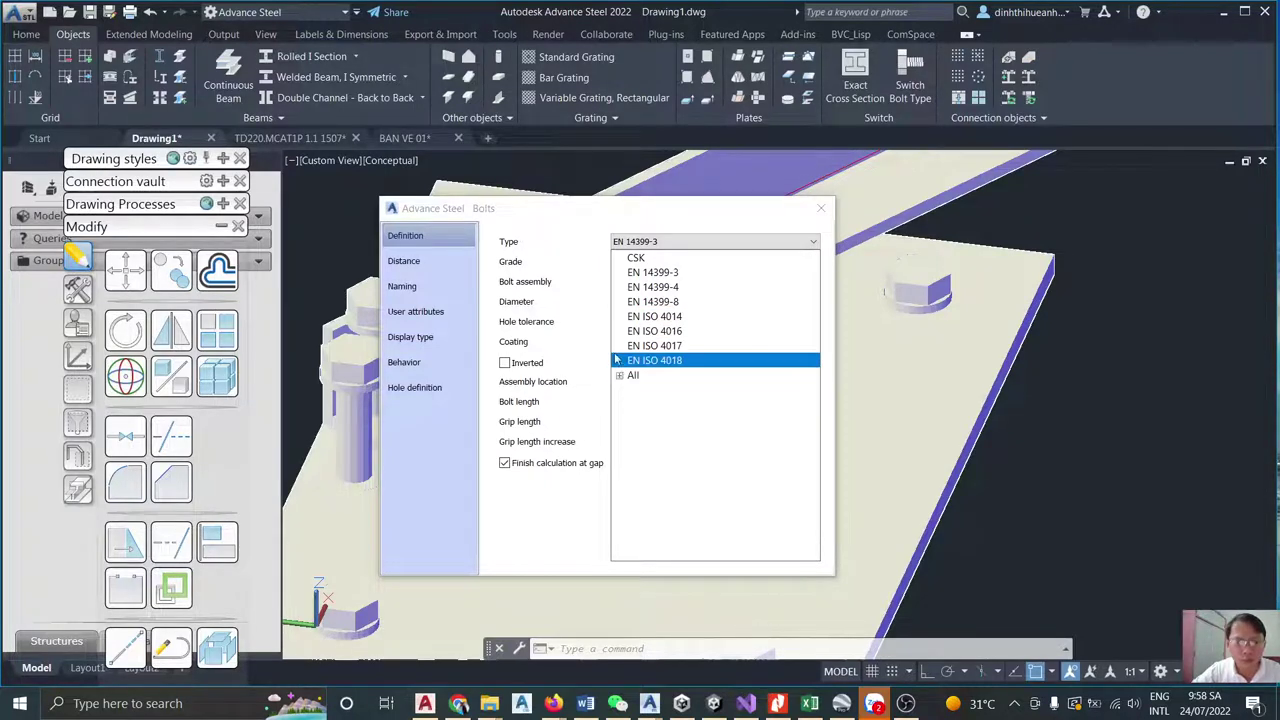
Choose type EN 14399-3 and grade 10.9 for the corner bolts, and check the diameter and hole tolerance settings.
left_click(645, 272)
left_click(641, 263)
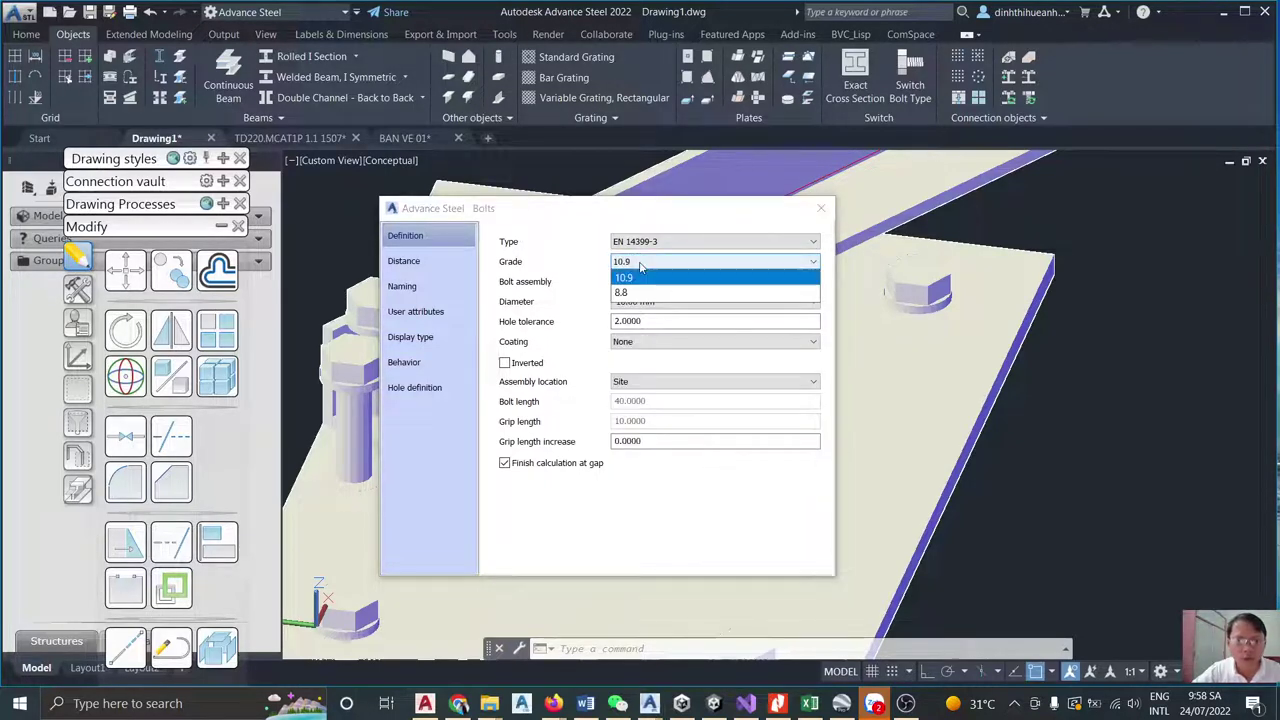
left_click(643, 277)
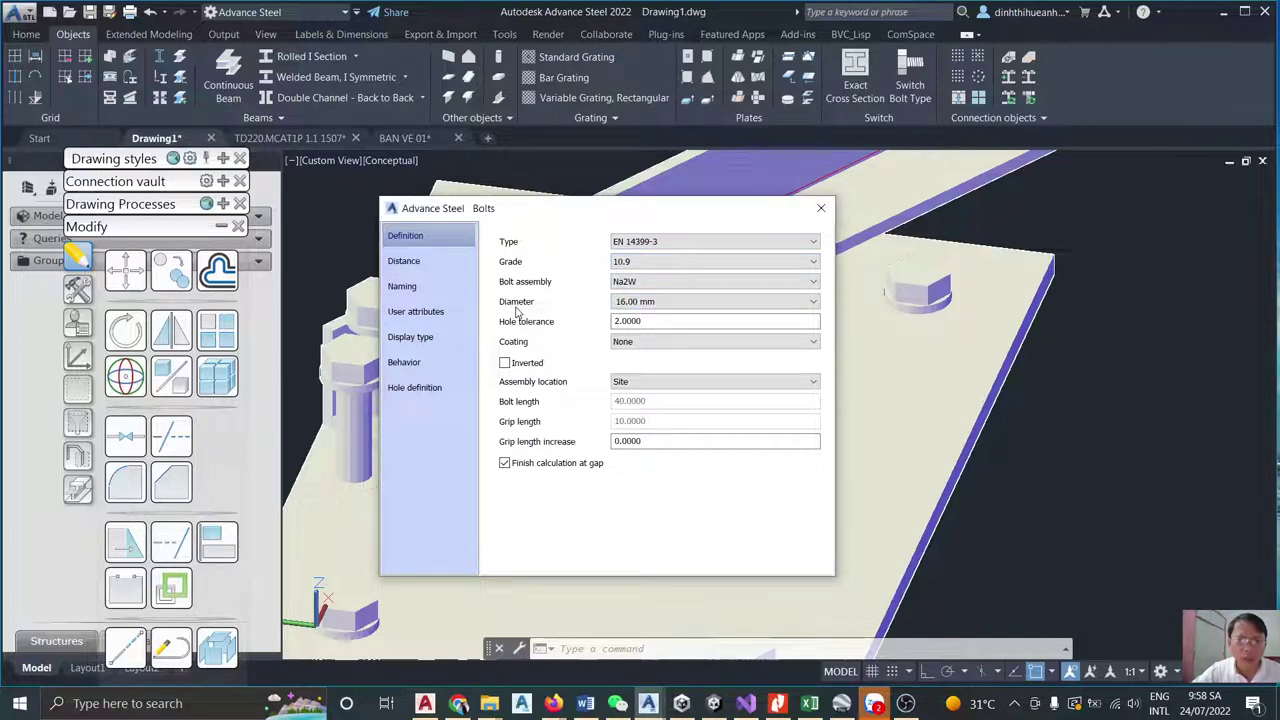
left_click(623, 305)
left_click(626, 307)
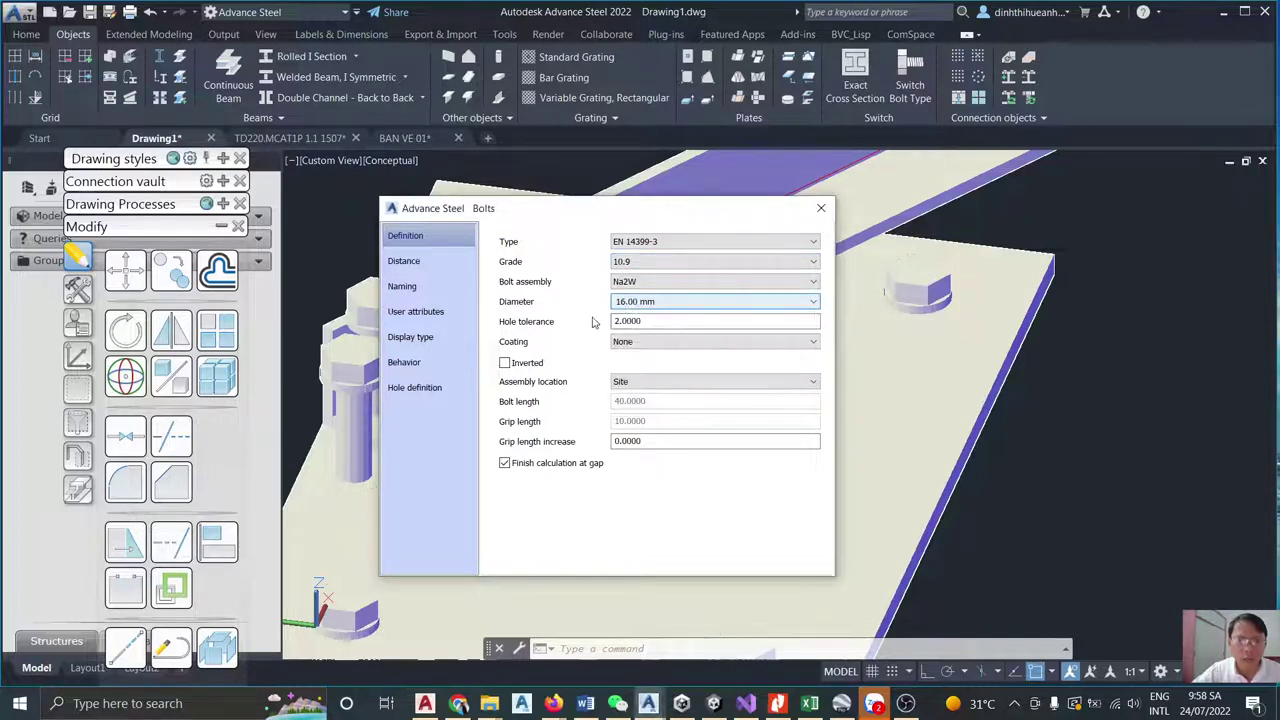
left_click(646, 320)
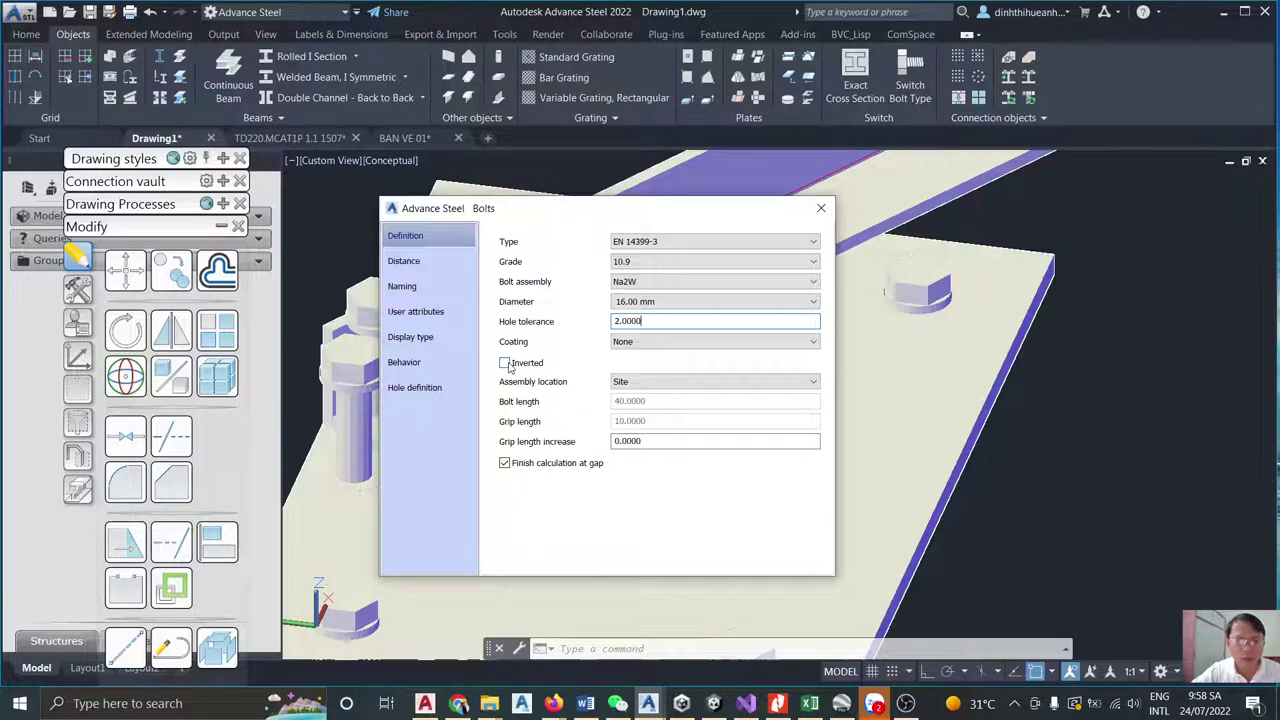
Review the corner bolts' distance, naming, user attributes, display type, behavior and hole definition settings, and close the properties.
left_click(405, 262)
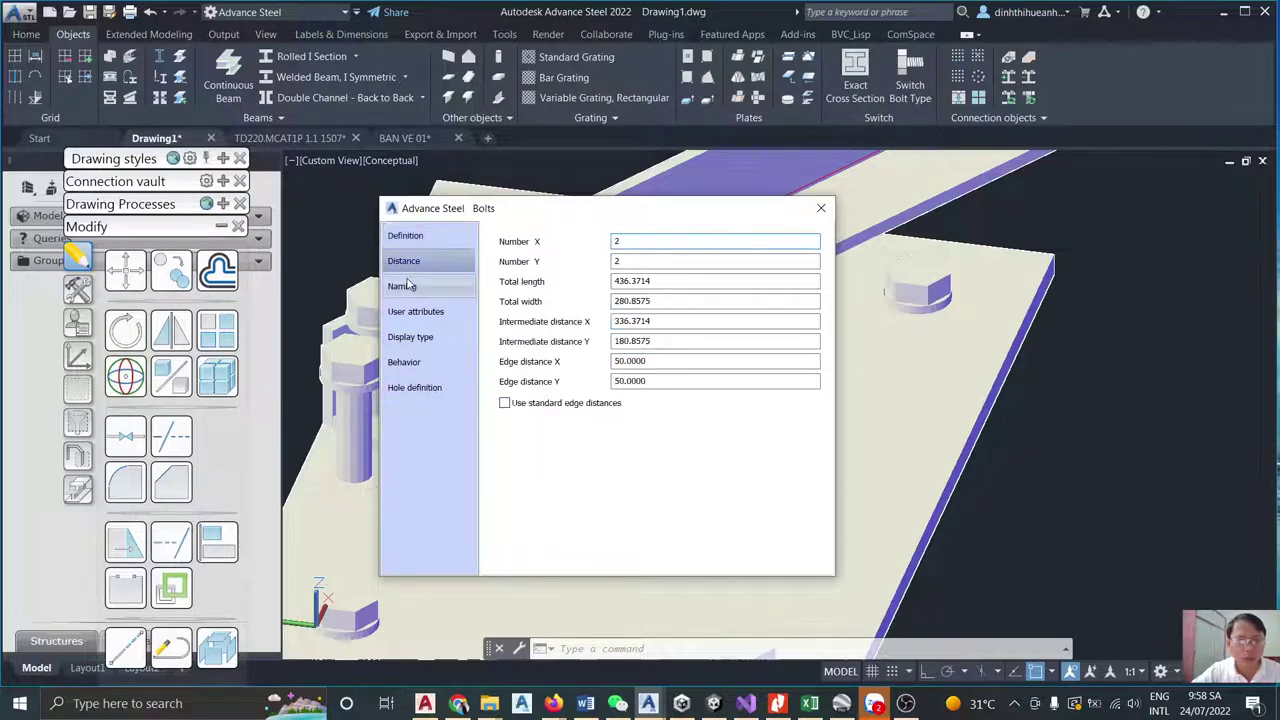
left_click(405, 287)
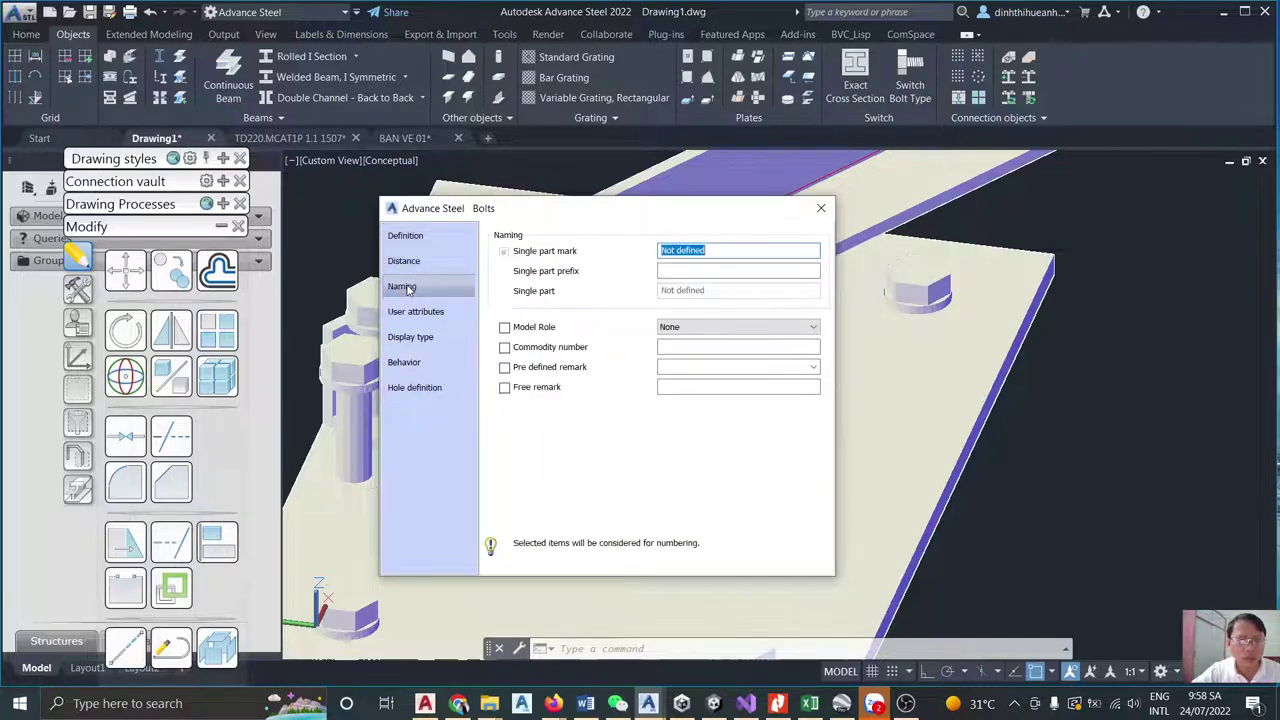
double_click(664, 251)
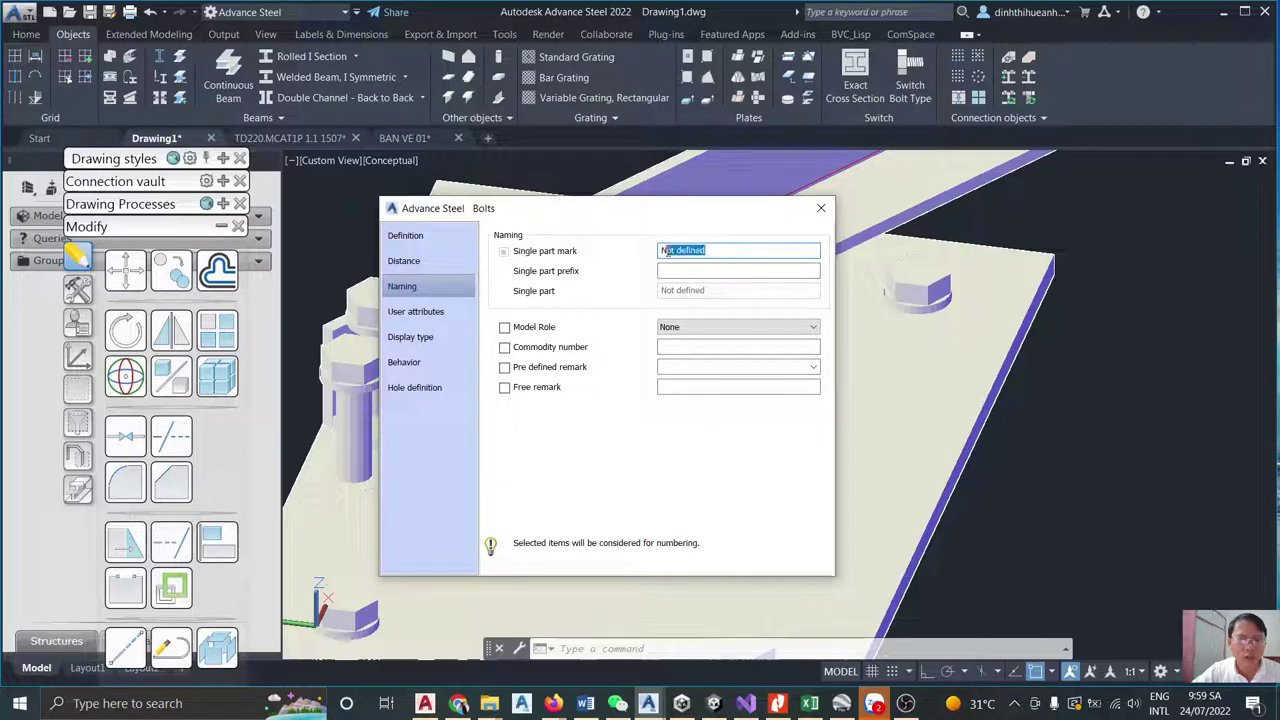
left_click(416, 312)
left_click(416, 343)
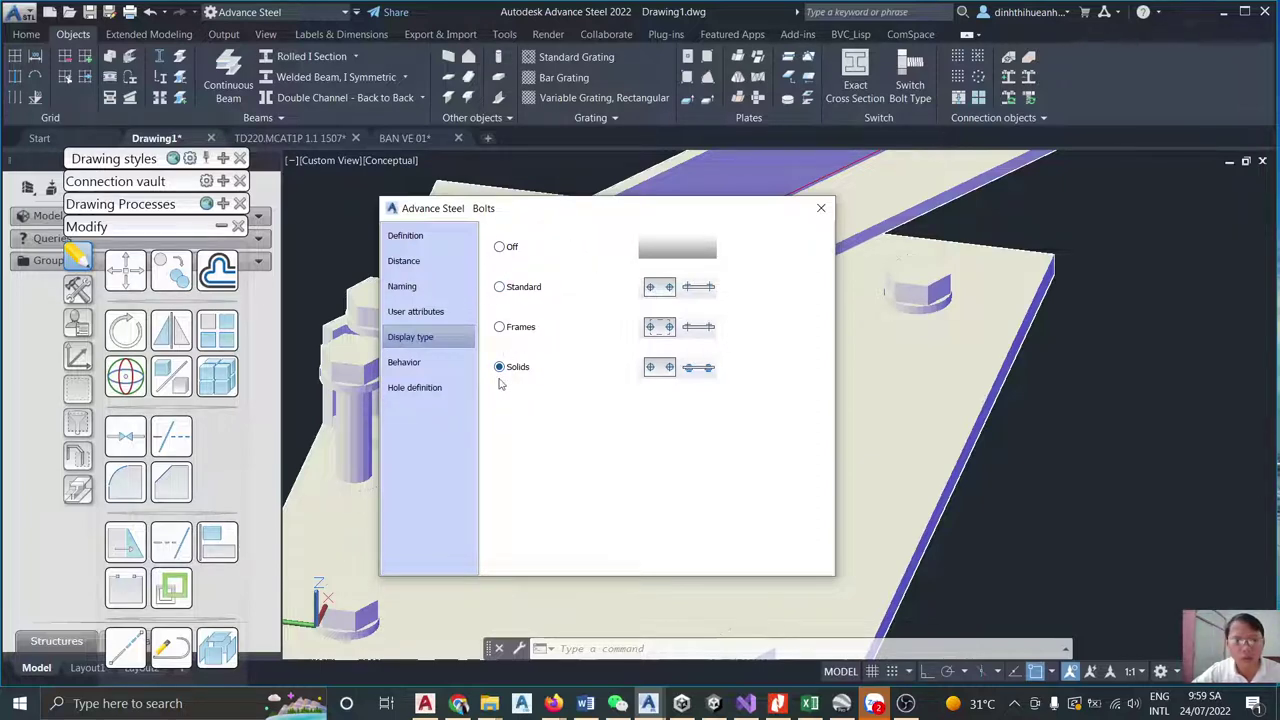
left_click(404, 362)
left_click(414, 388)
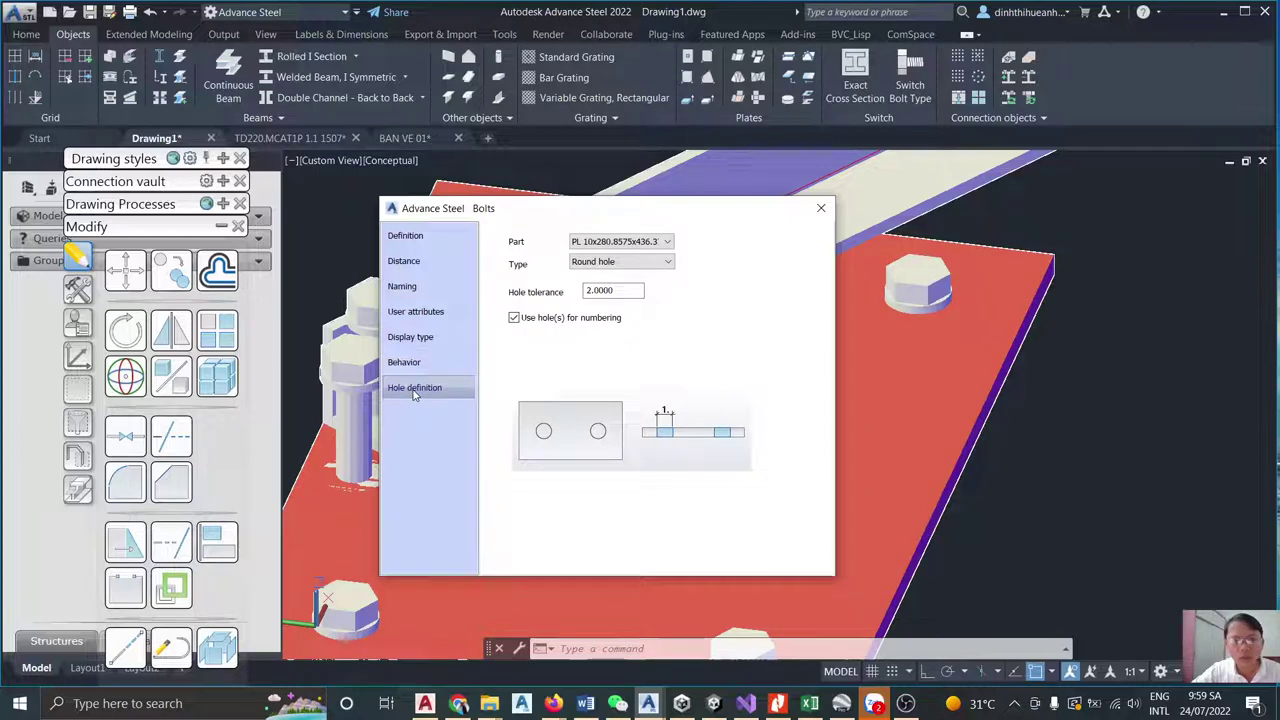
left_click(417, 242)
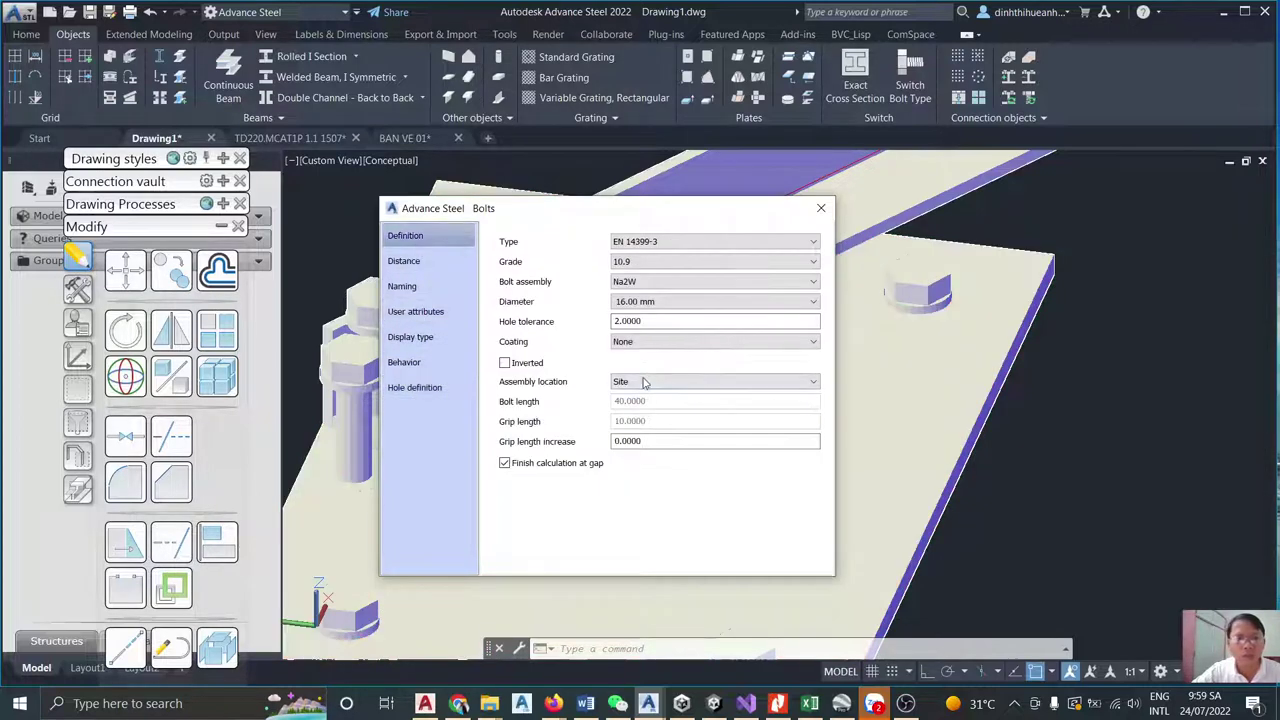
left_click(418, 264)
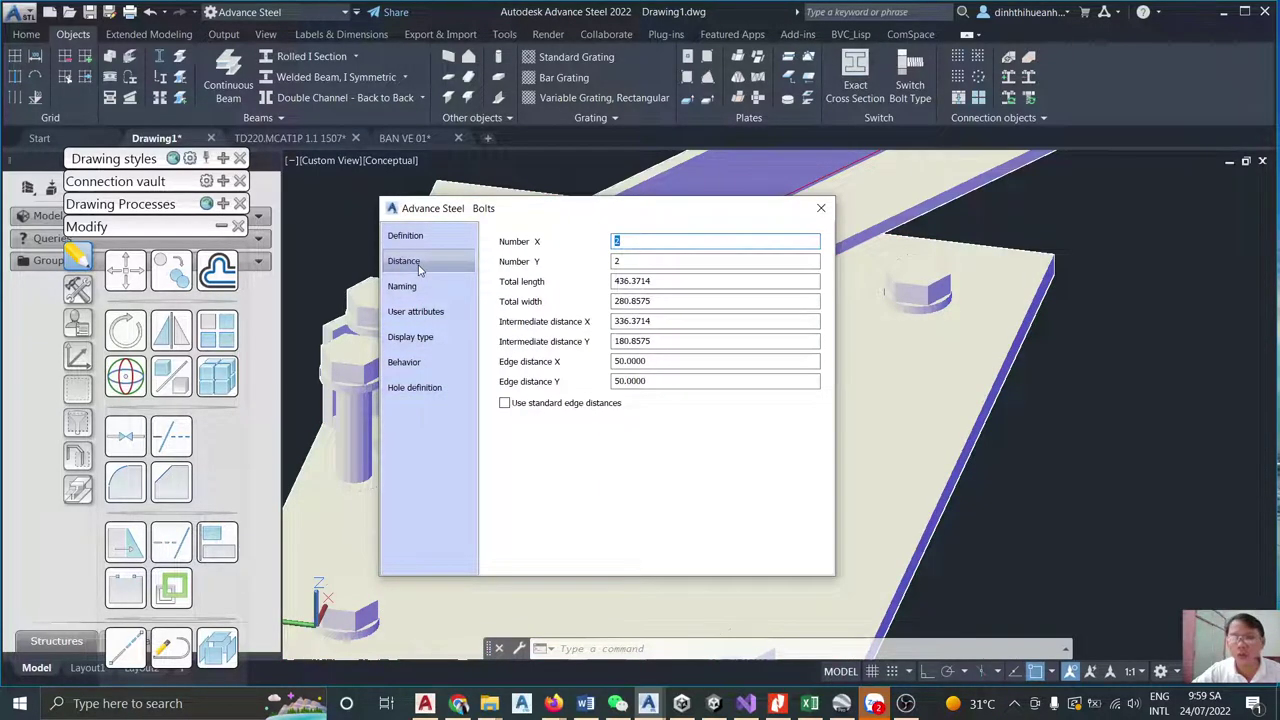
left_click(821, 207)
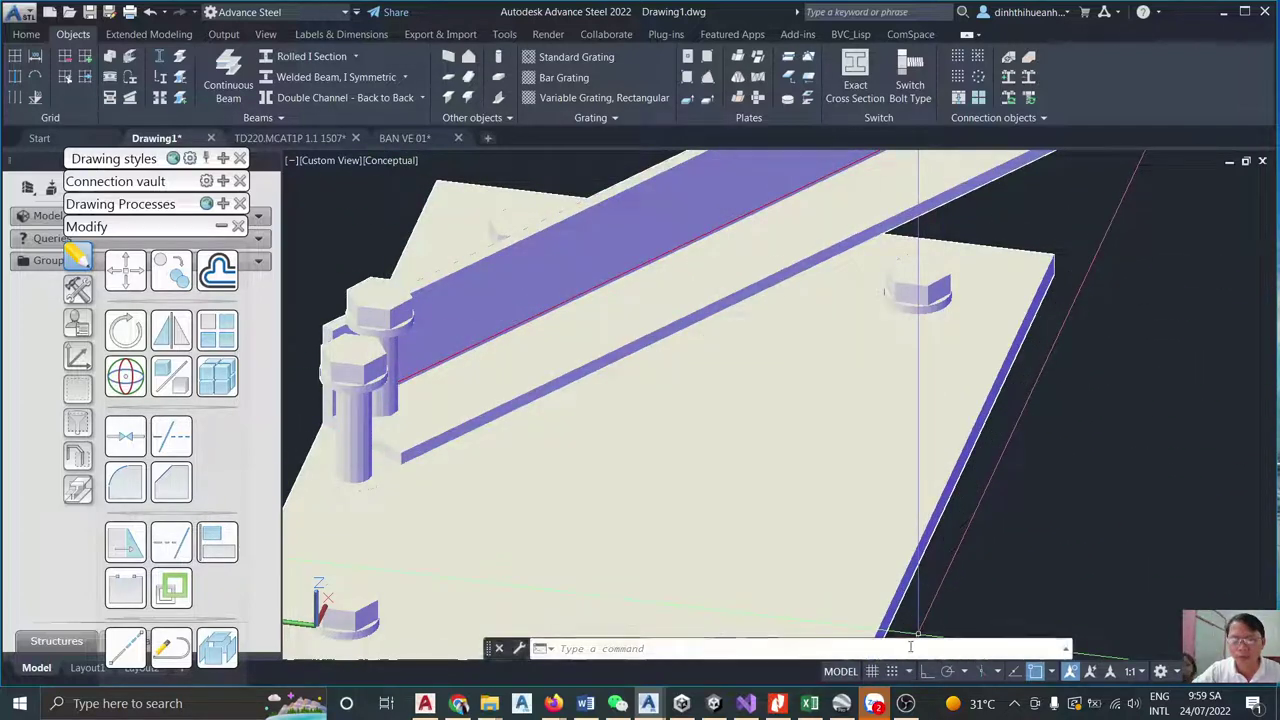
scroll(914, 326, "down", 5)
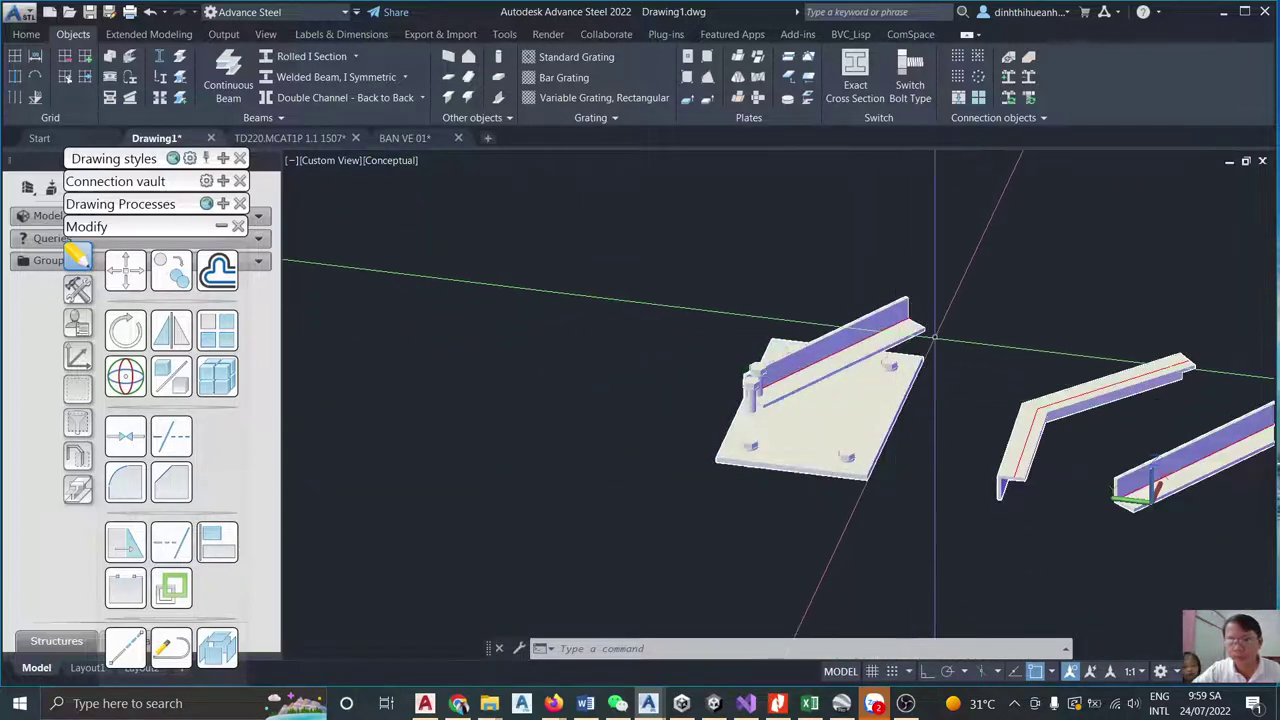
scroll(935, 333, "up", 3)
left_click(906, 703)
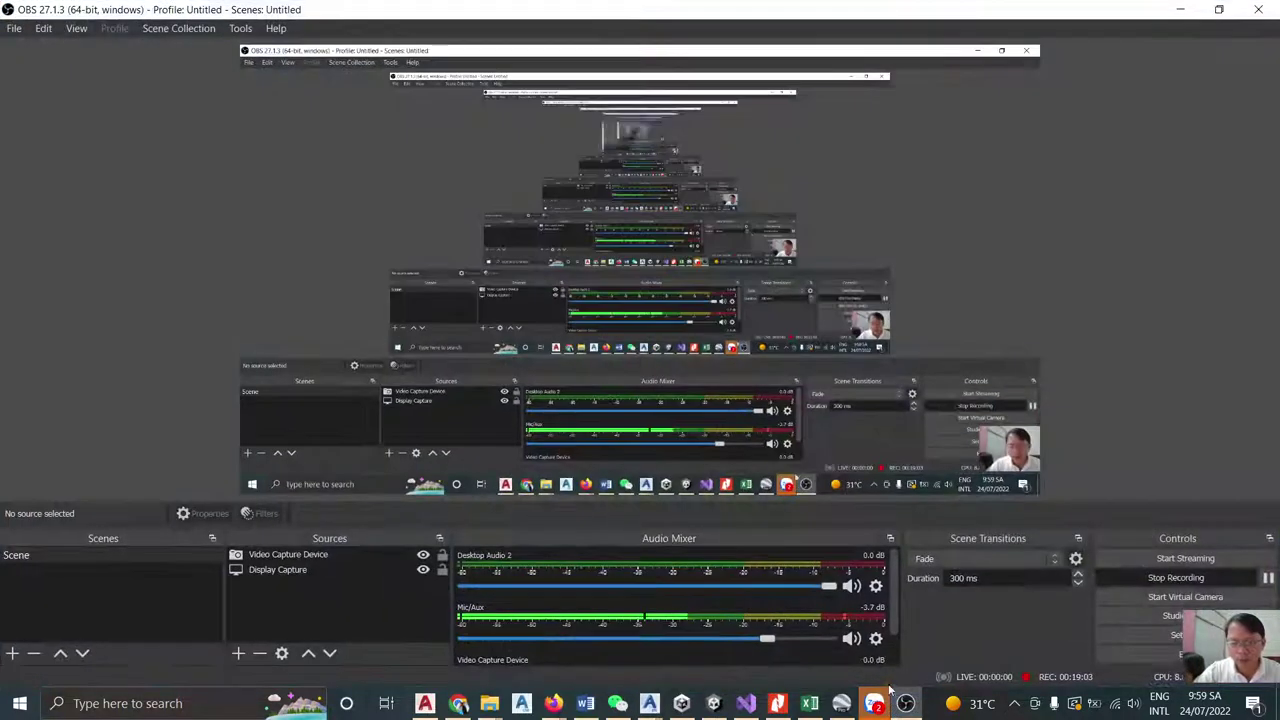
left_click(1180, 9)
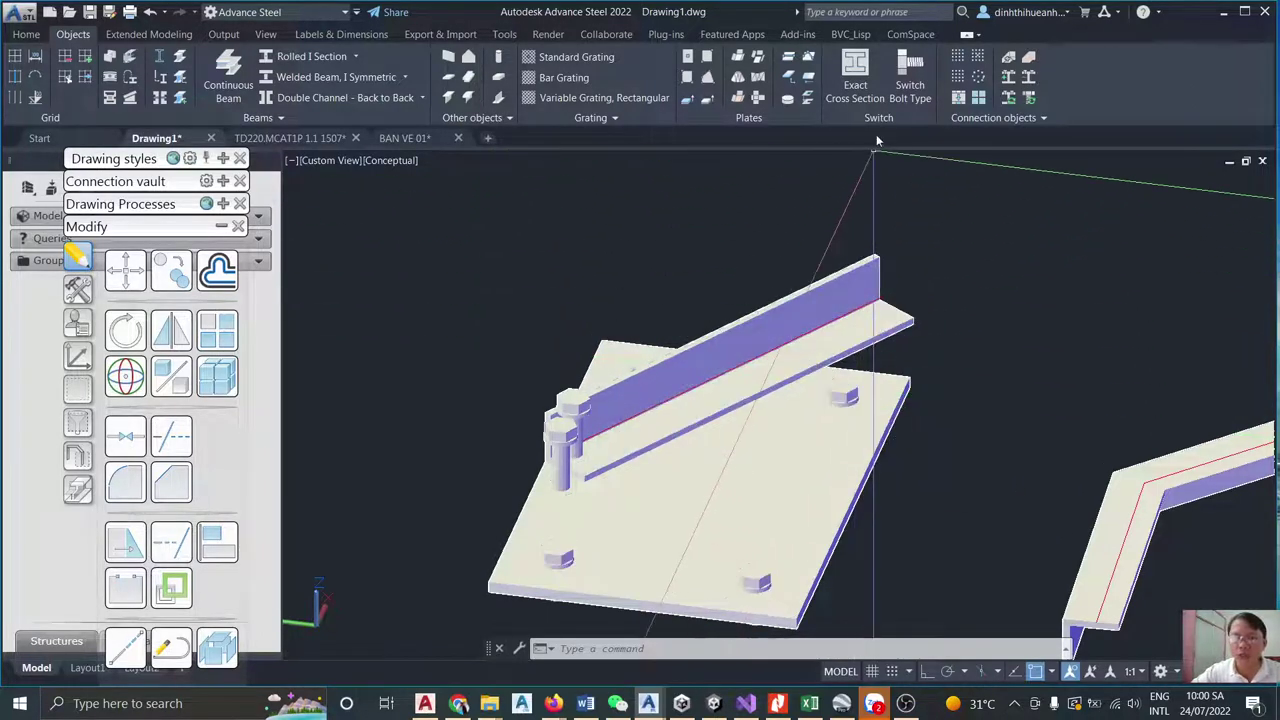
Switch the connector type for new patterns from bolts to anchors.
left_click(910, 70)
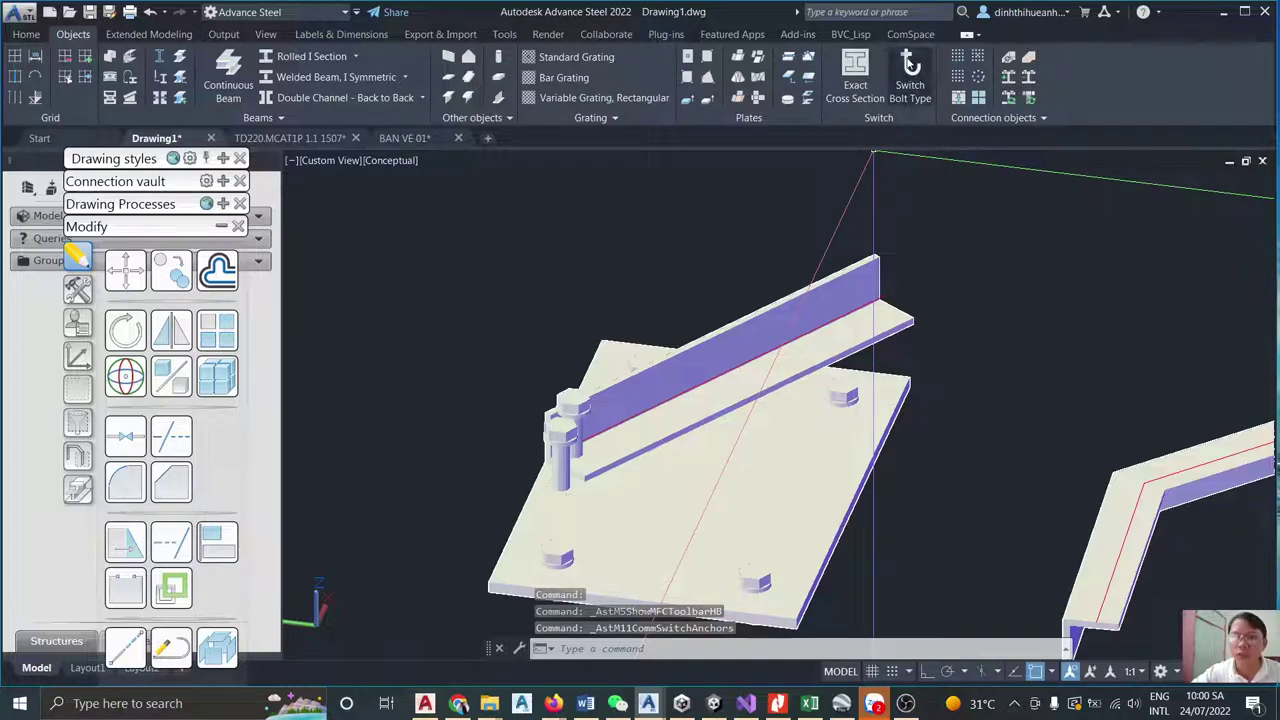
Switch the connector type to holes and place a hole pattern on the plate between its two opposite corners.
left_click(910, 70)
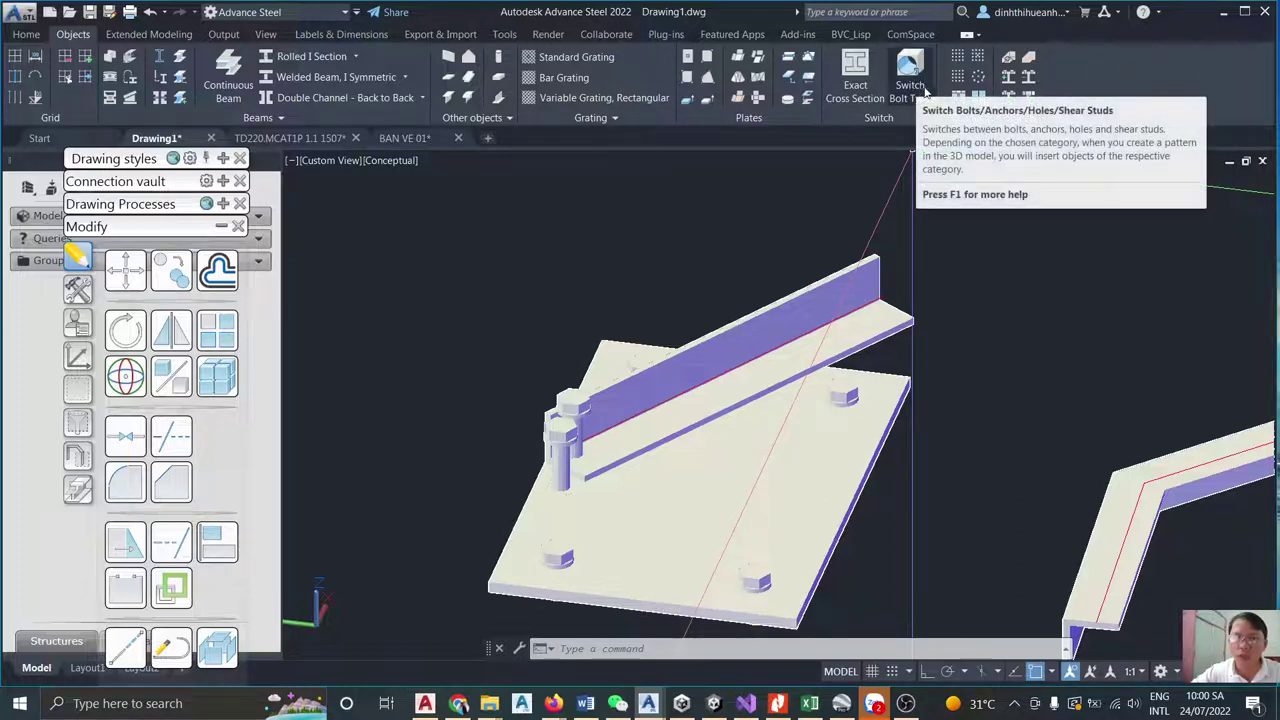
left_click(958, 60)
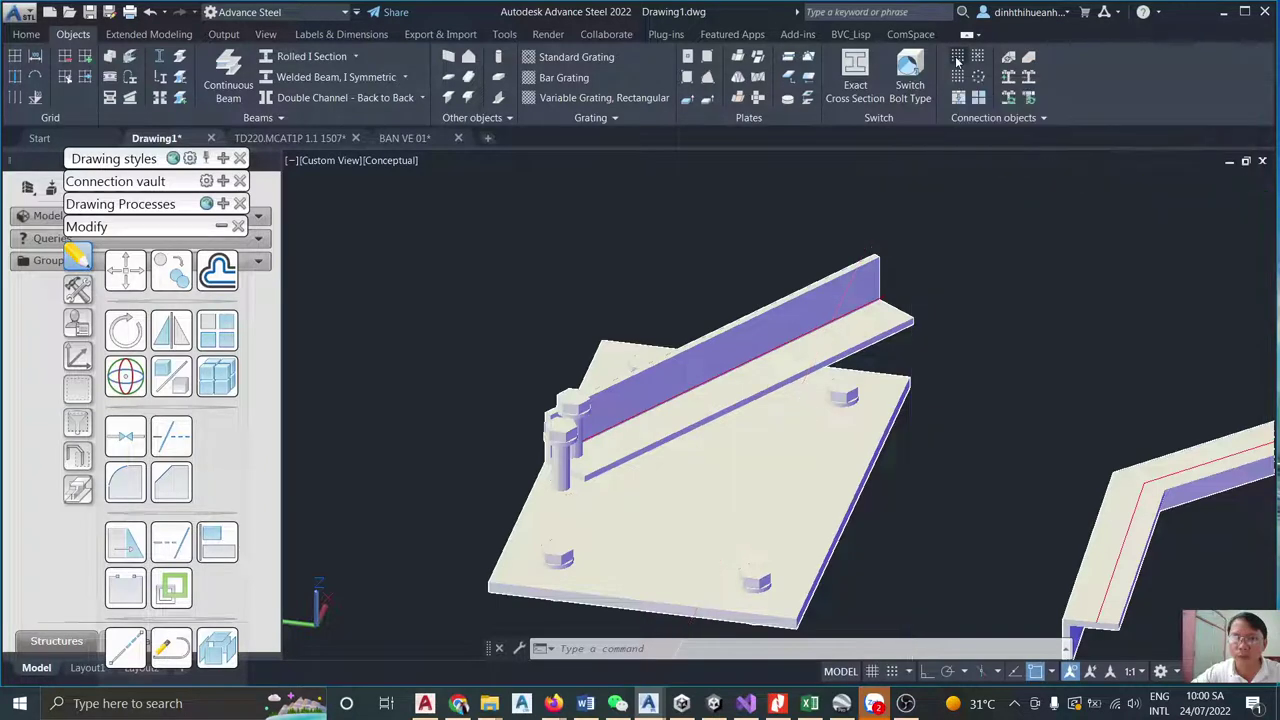
left_click(724, 452)
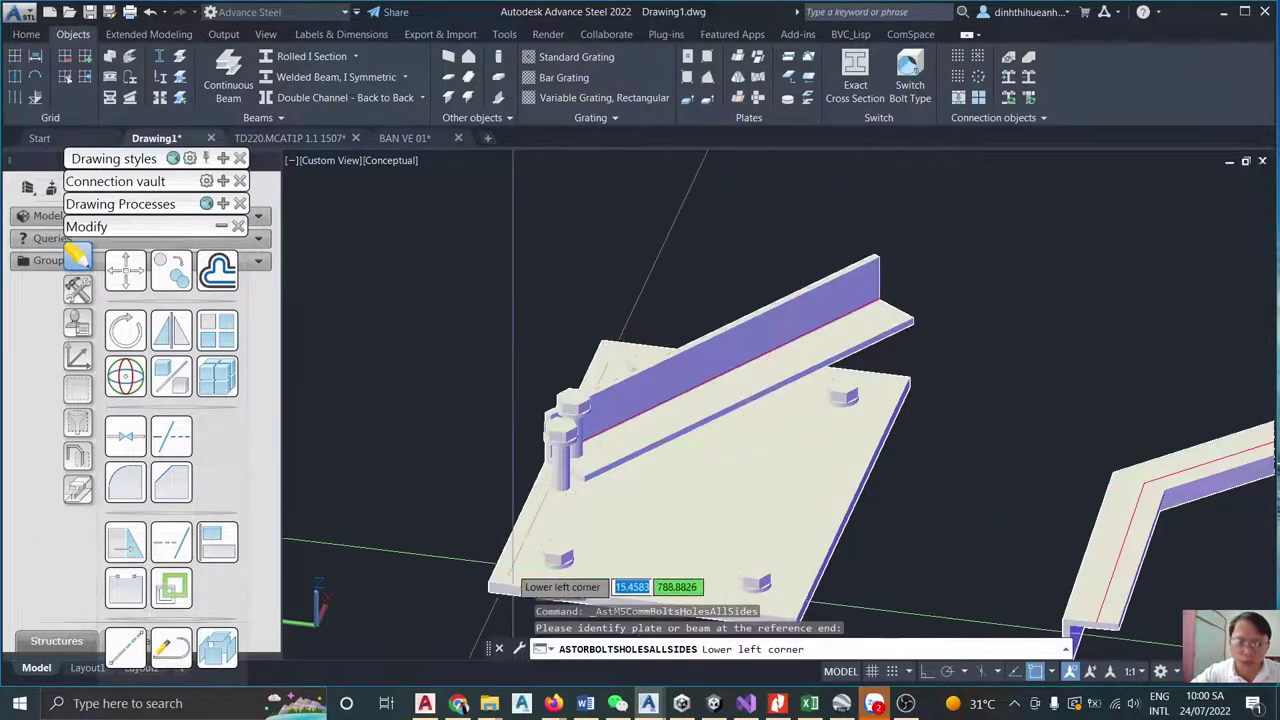
left_click(488, 585)
left_click(912, 380)
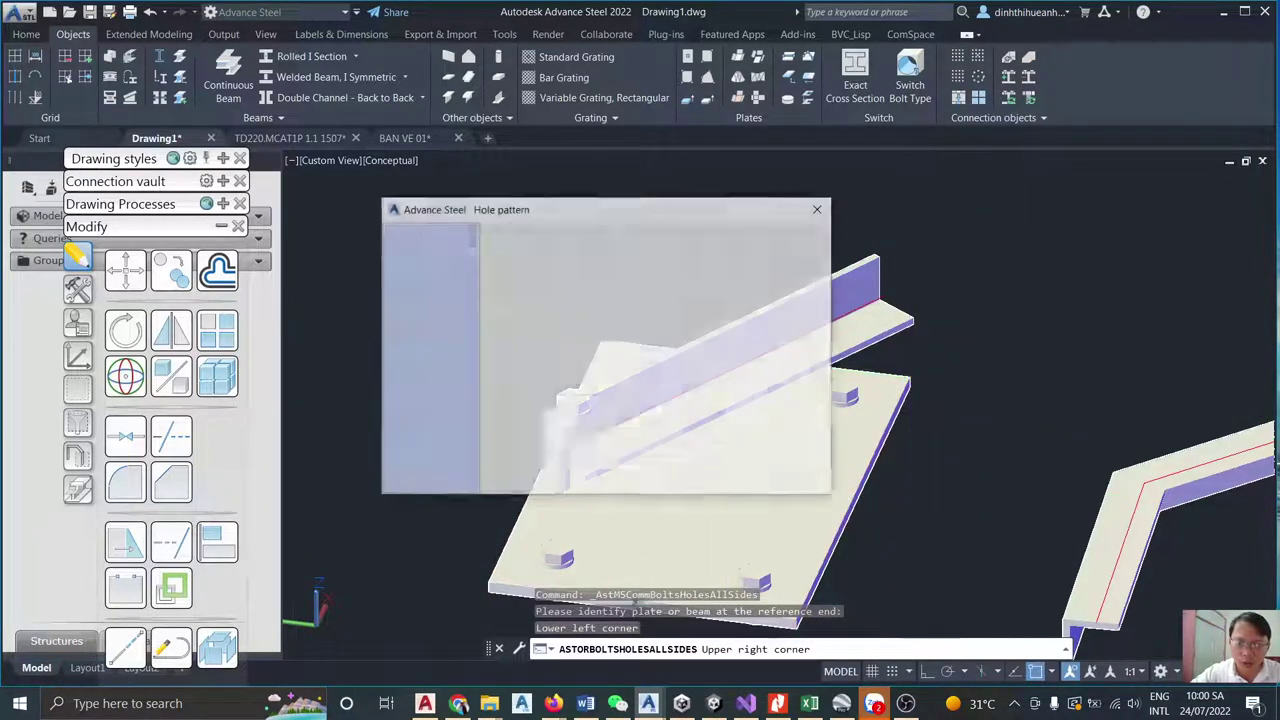
left_click_drag(690, 218, 319, 244)
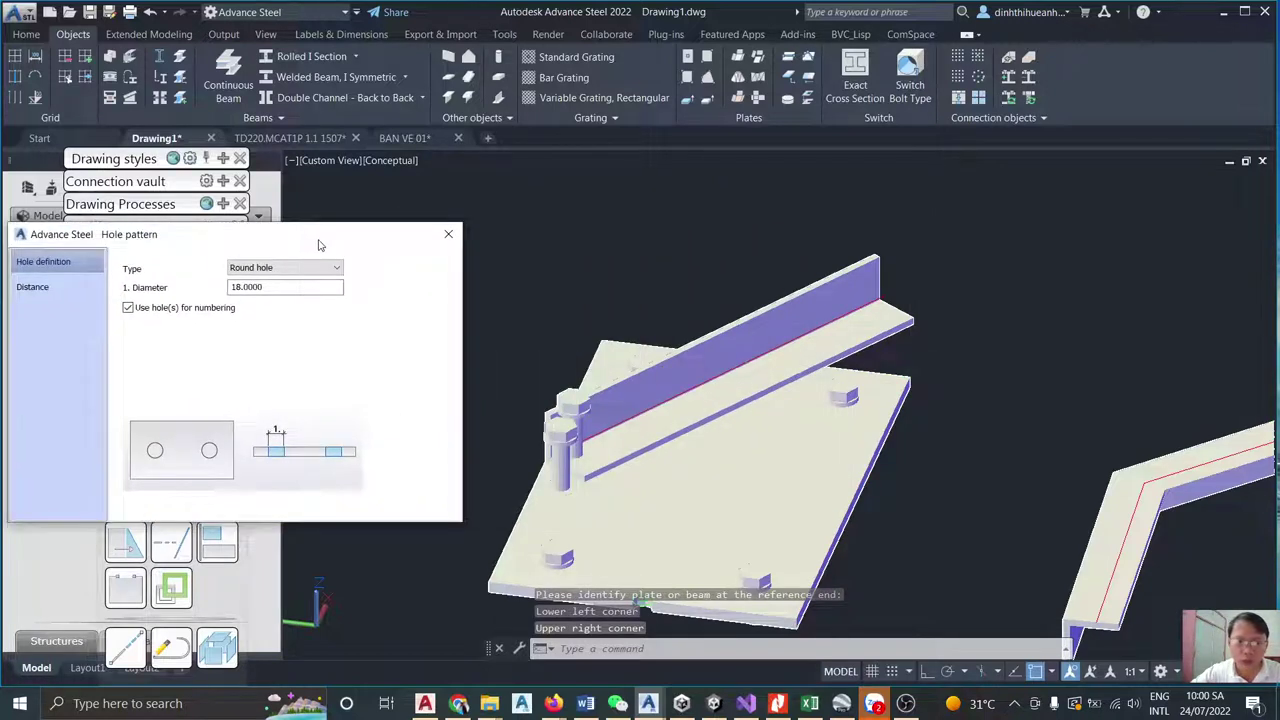
Set the hole pattern to 3 holes in X and 3 holes in Y.
left_click(40, 287)
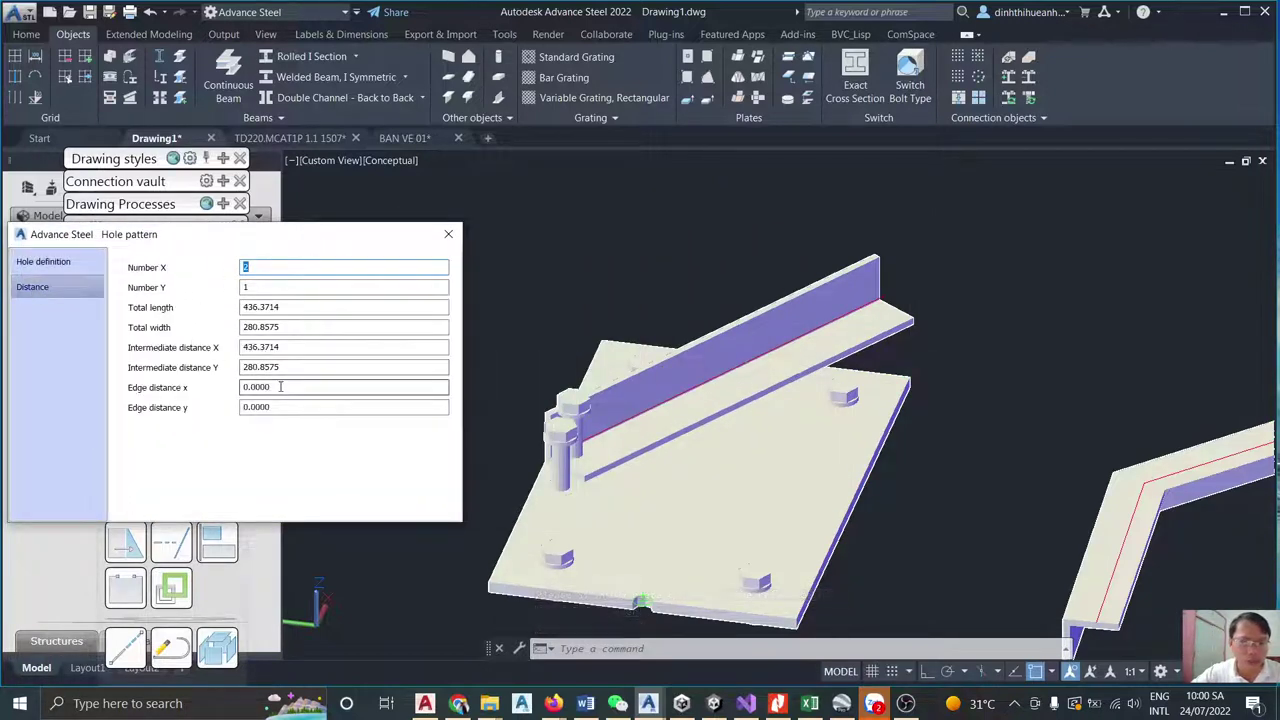
key("Tab")
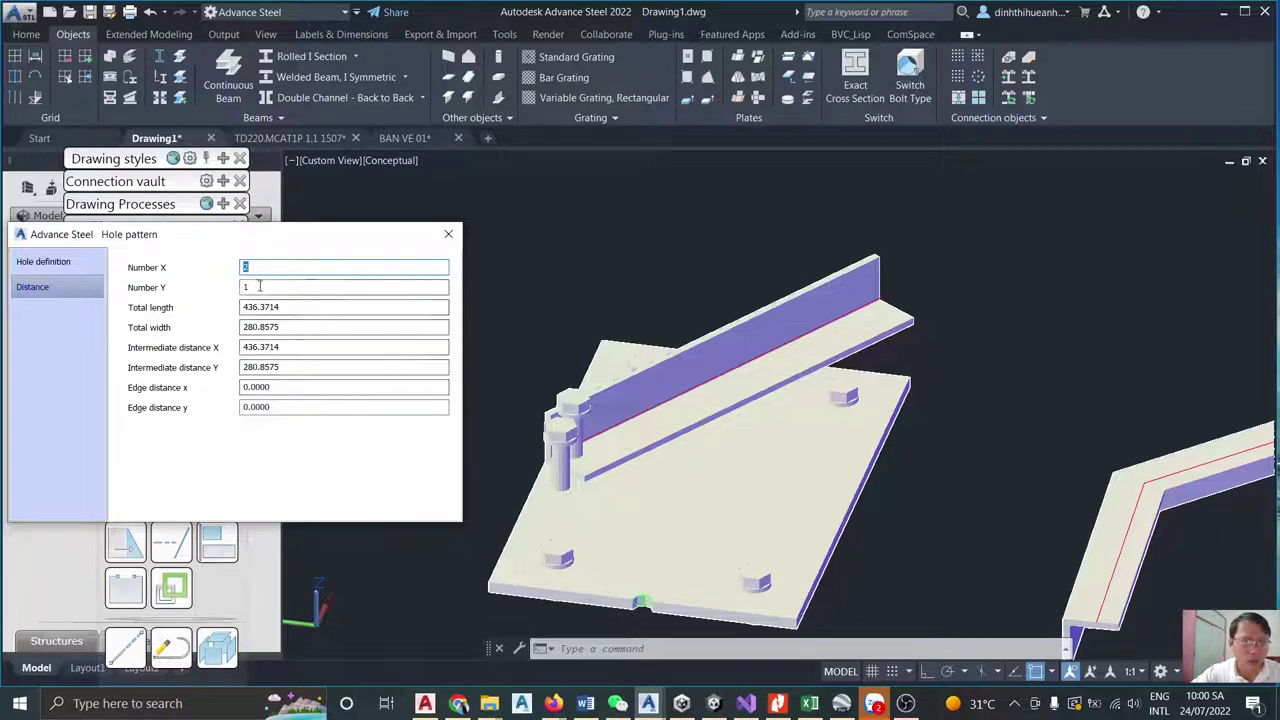
type("3")
double_click(273, 266)
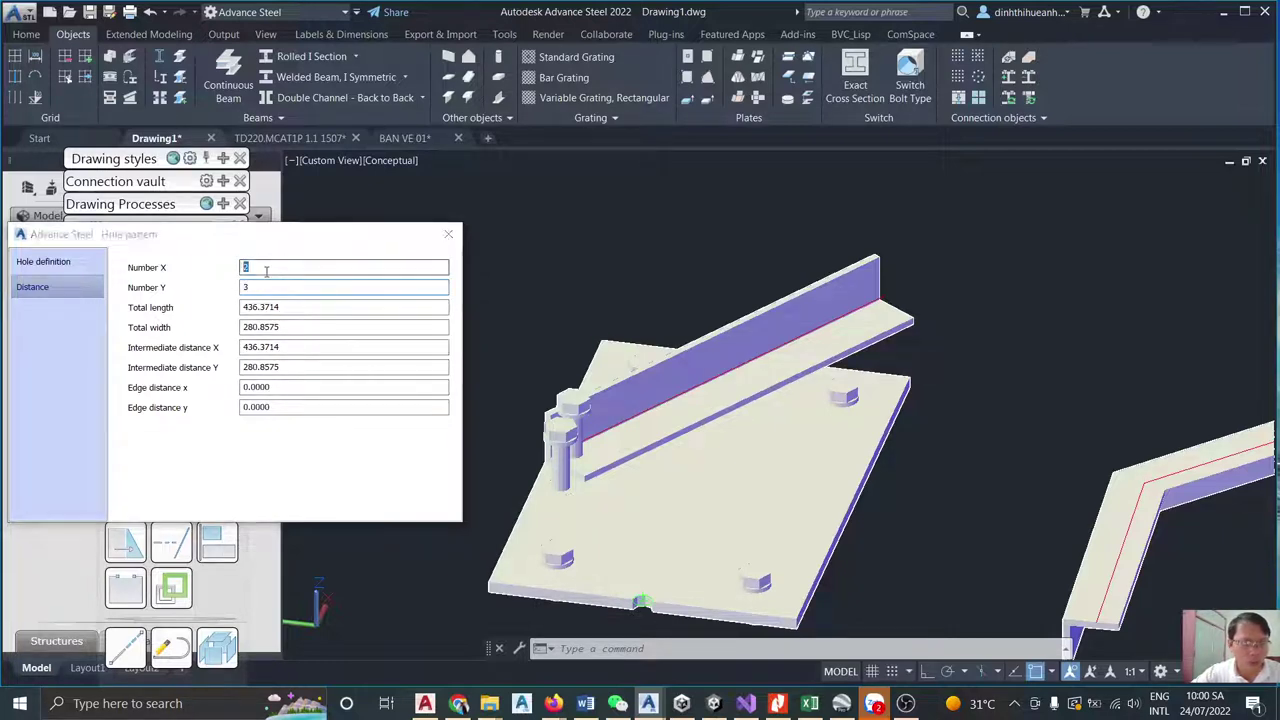
type("3")
Set the hole pattern's edge distance to 80 in both X and Y and close its properties.
left_click(286, 388)
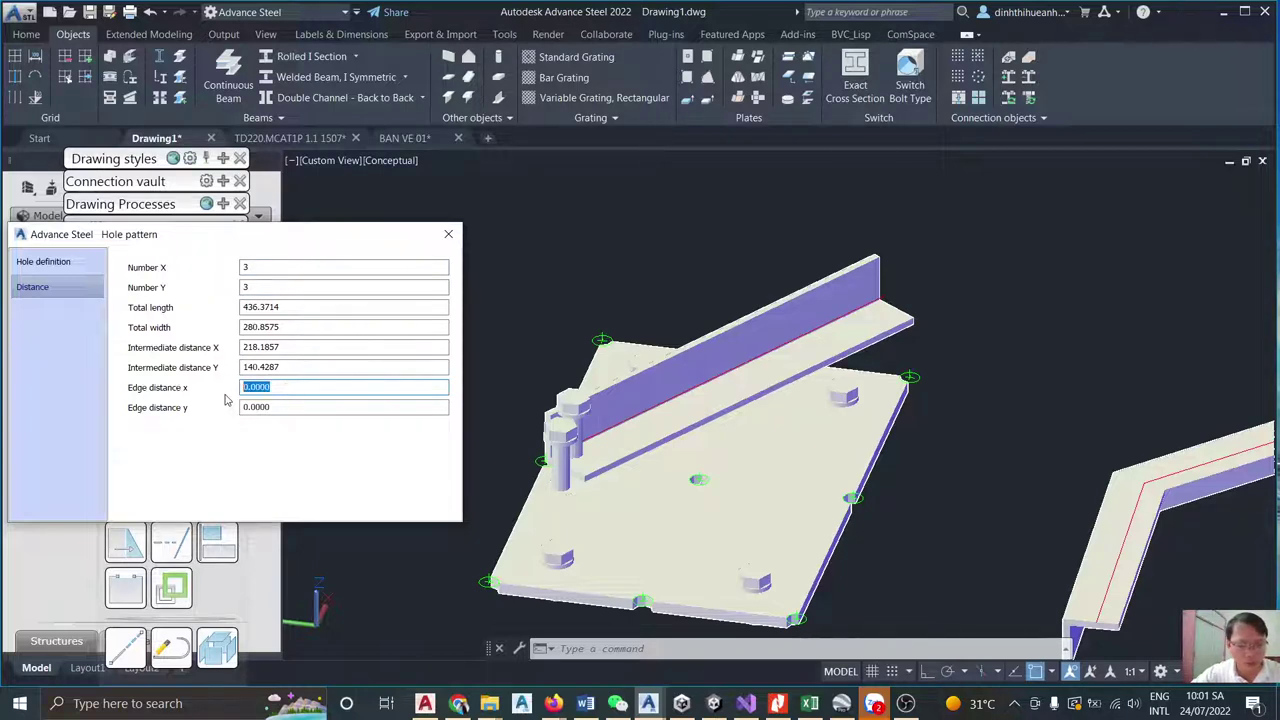
type("8")
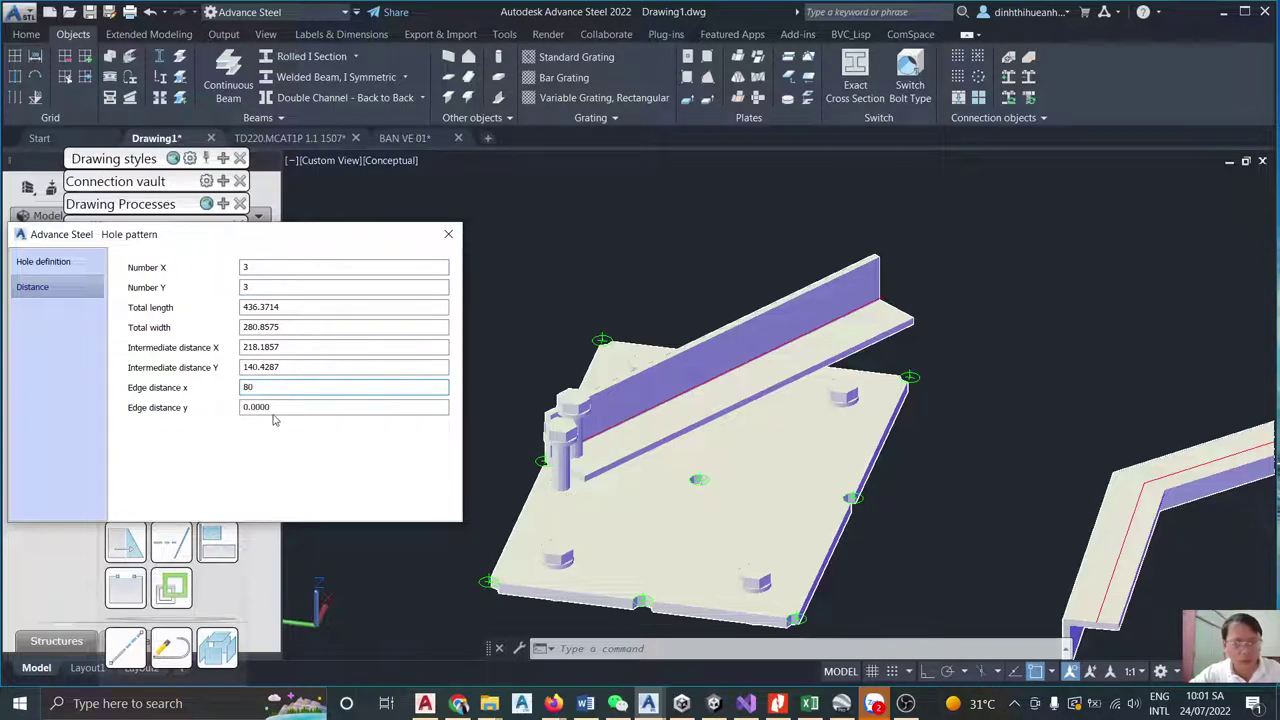
type("0")
key("Tab")
type("8")
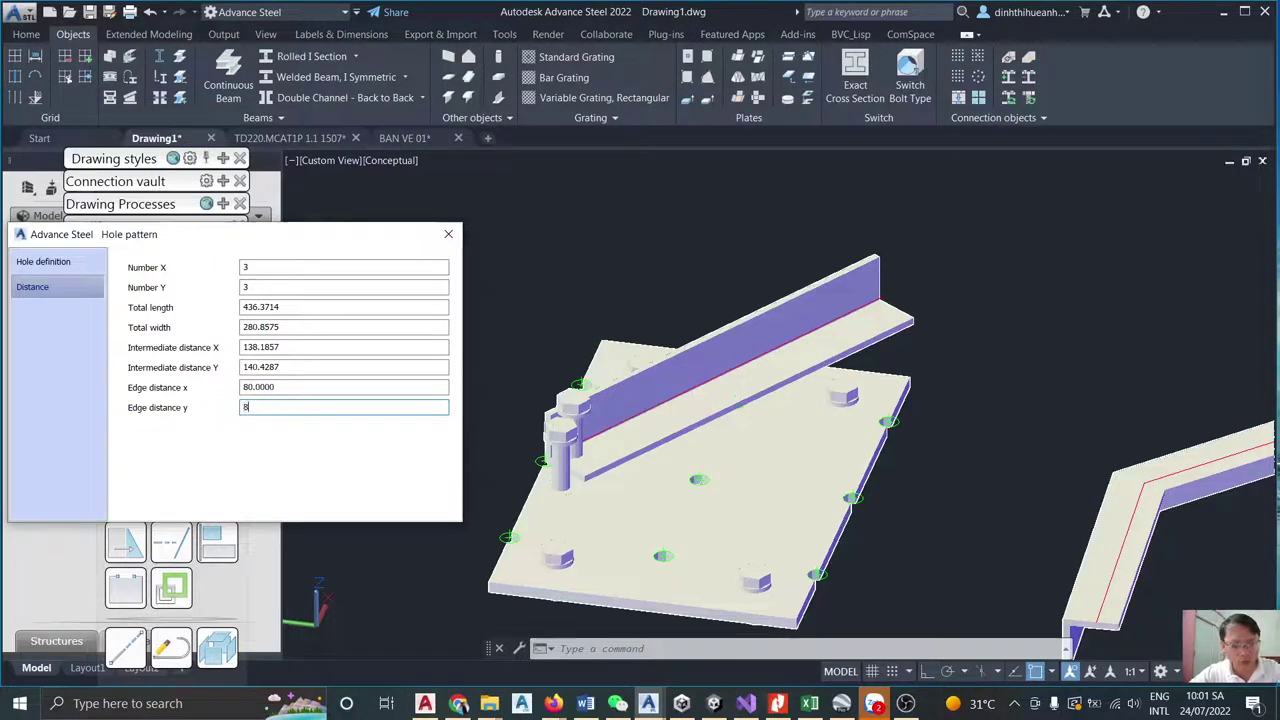
type("0")
left_click(294, 388)
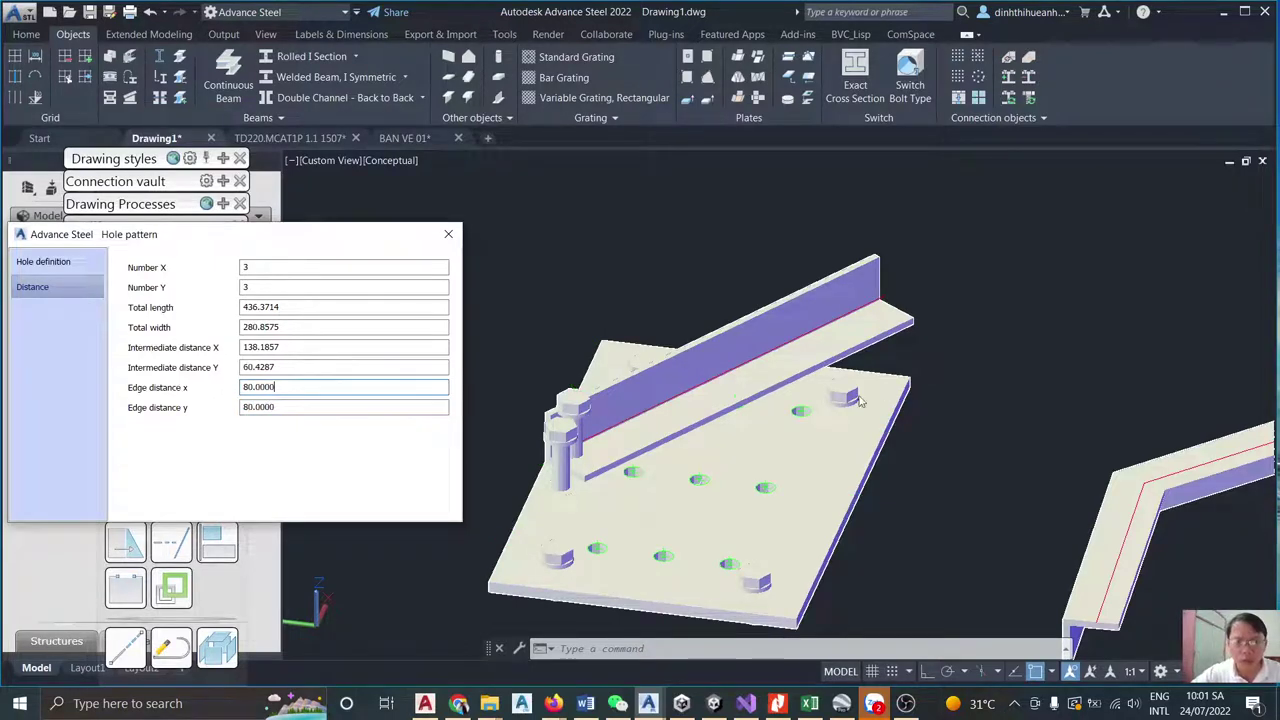
left_click(448, 234)
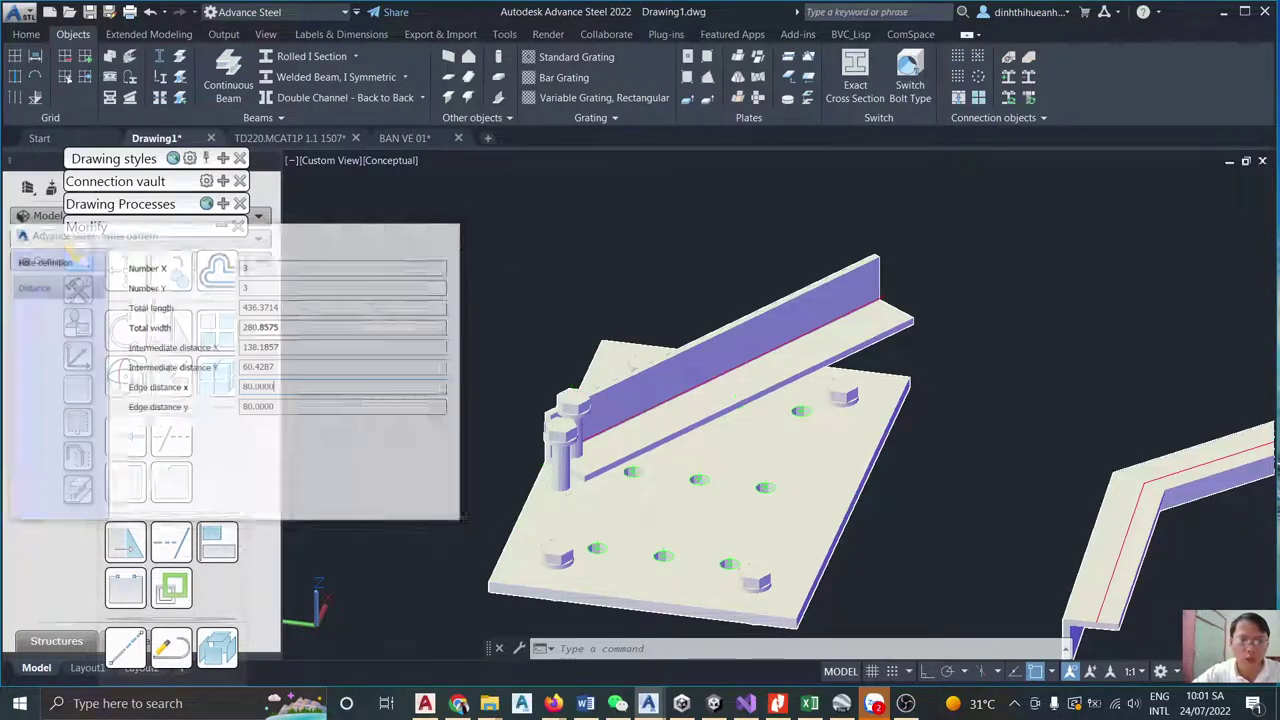
Change the plate's new hole pattern into anchors.
scroll(812, 372, "up", 5)
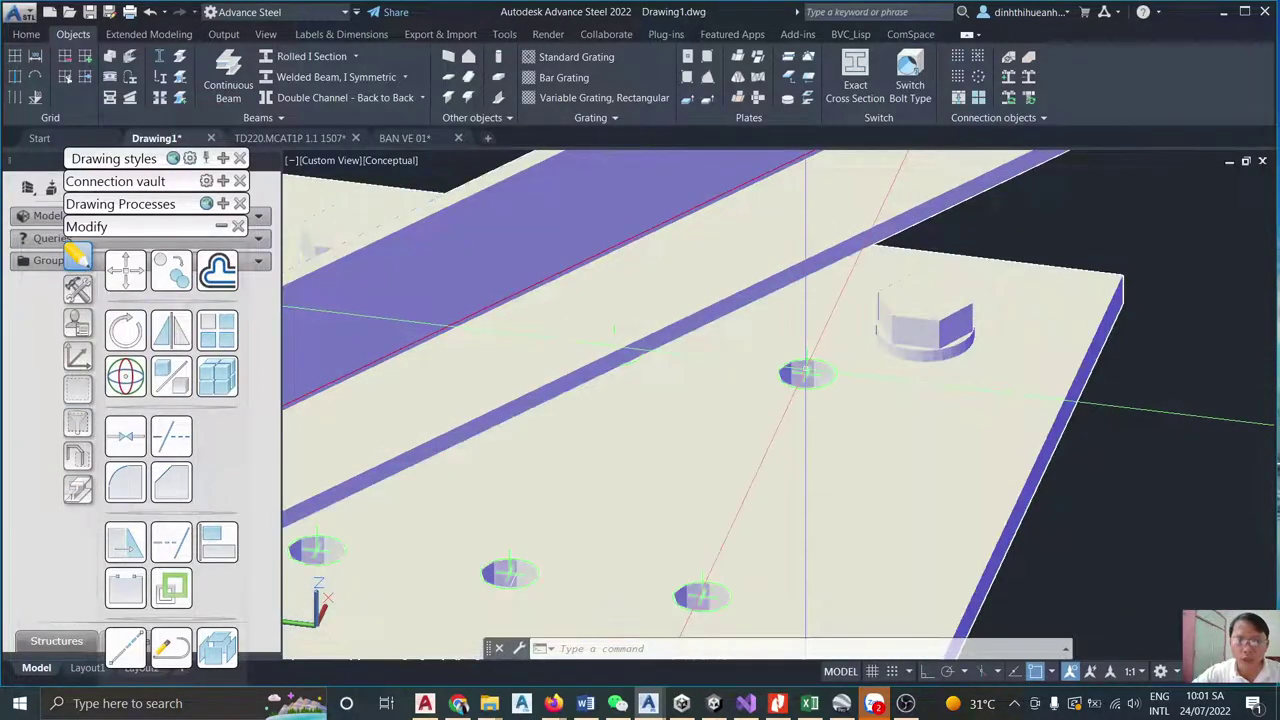
left_click(509, 571)
right_click(808, 380)
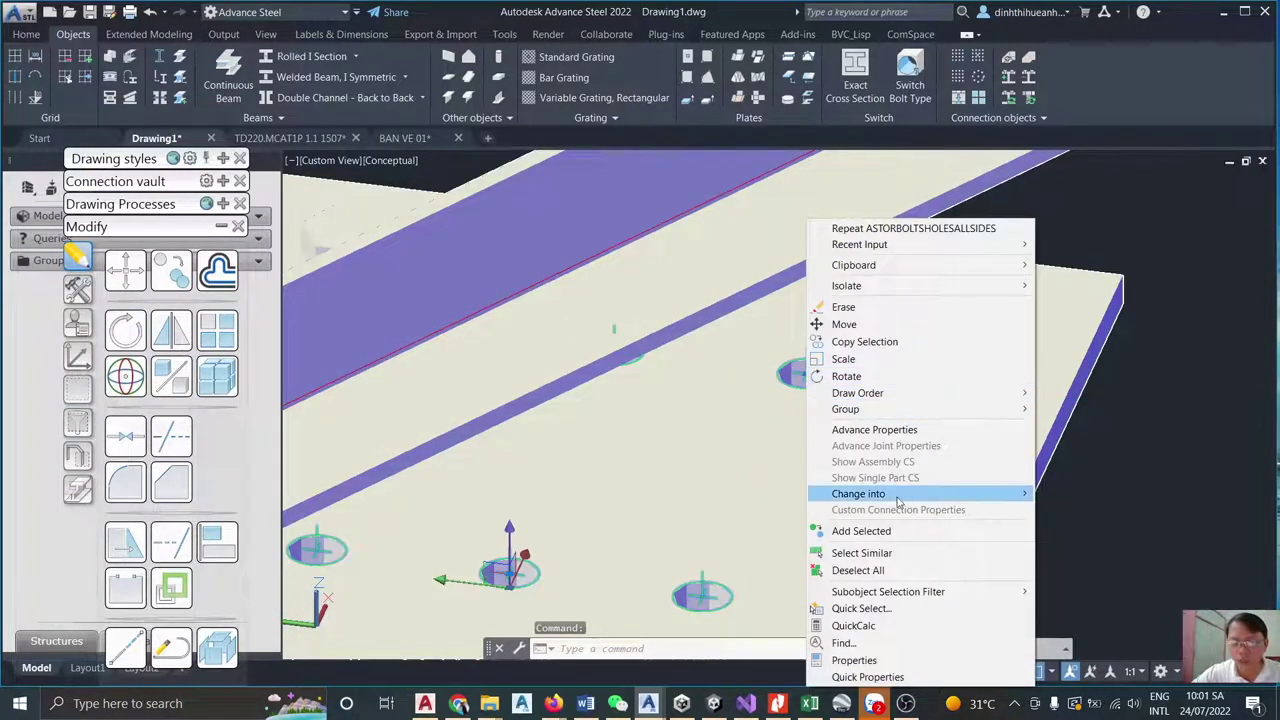
mouse_move(903, 494)
left_click(1072, 510)
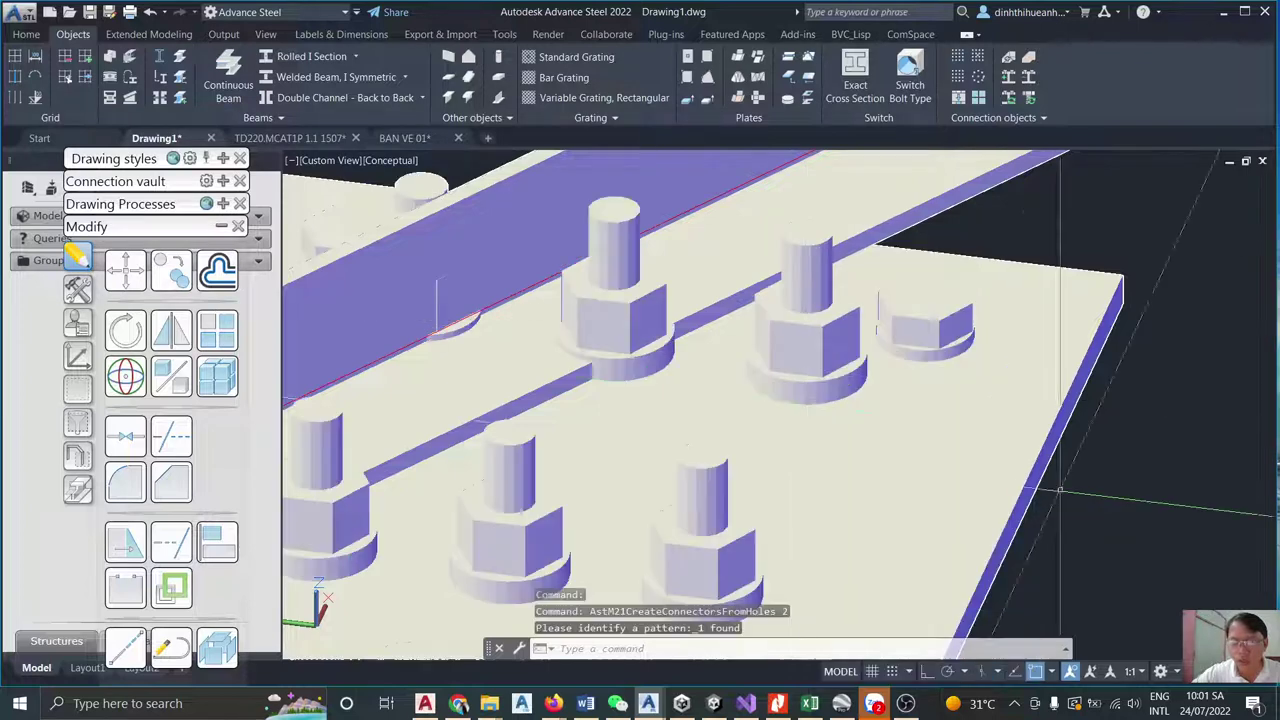
Change the plate's anchor pattern back into holes.
scroll(760, 420, "down", 5)
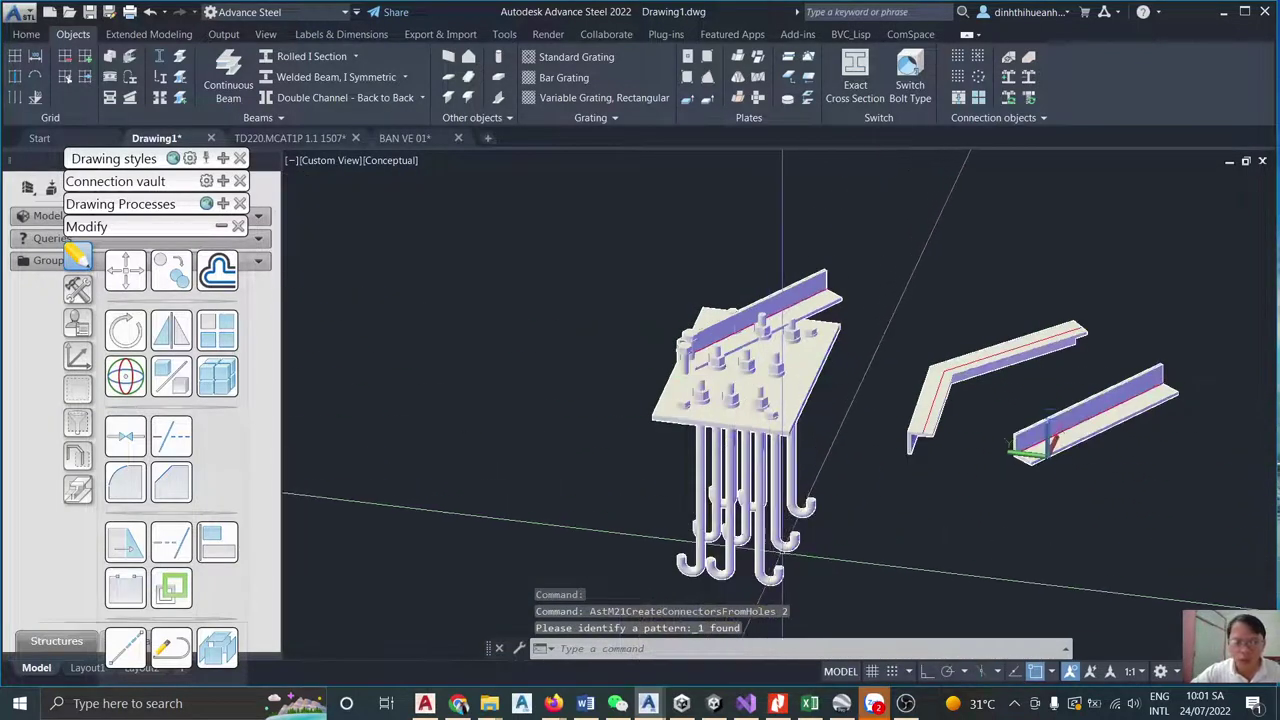
left_click(780, 518)
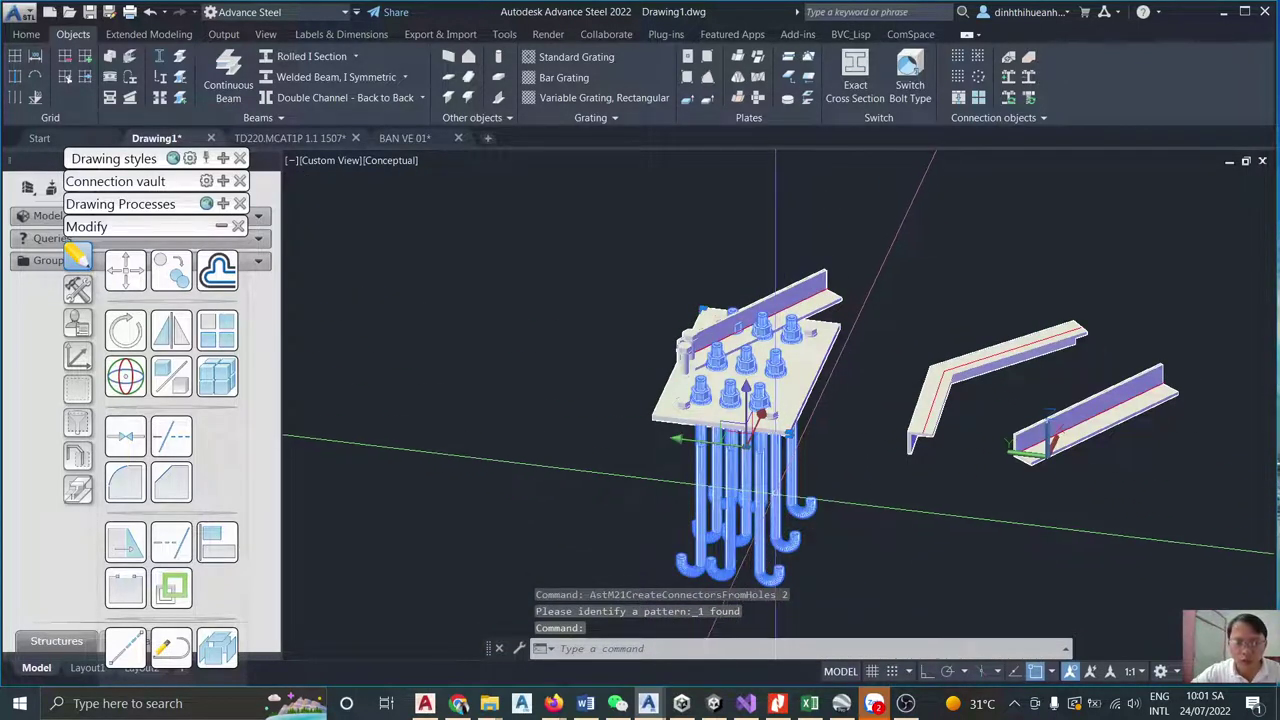
right_click(778, 494)
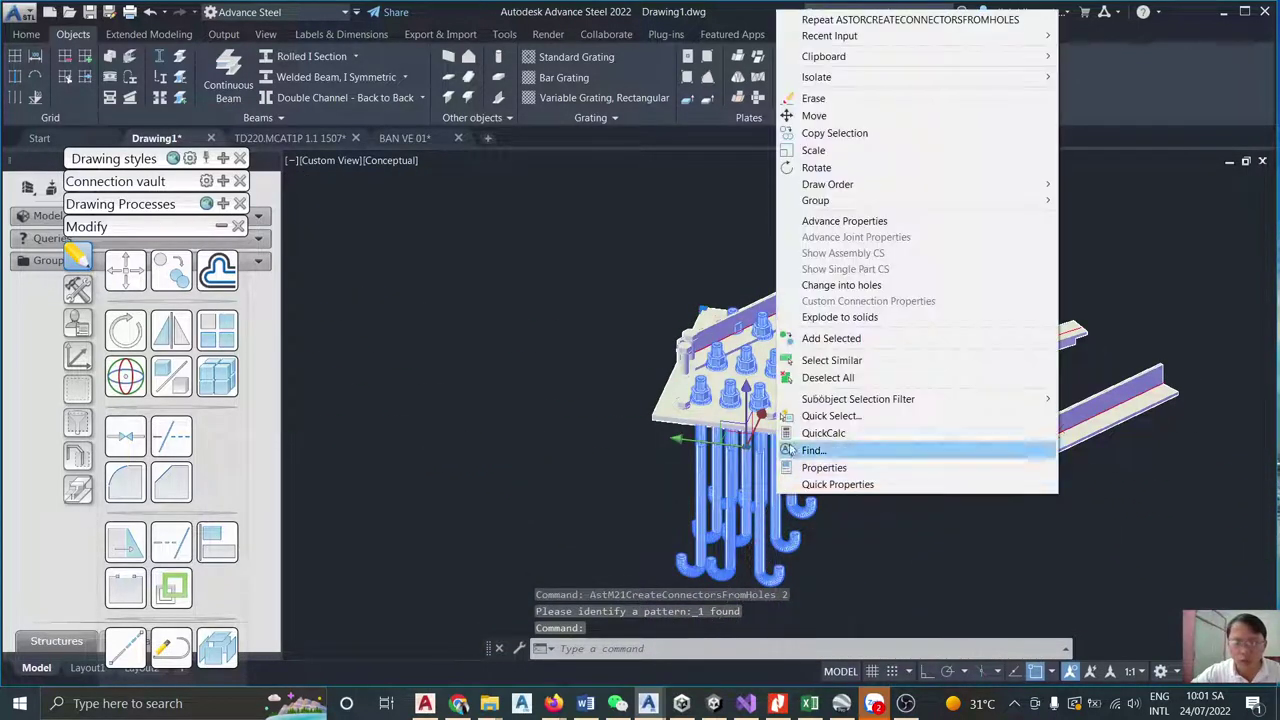
left_click(851, 286)
Change the plate's 3 by 3 hole pattern into bolts and inspect them on the plate.
scroll(778, 428, "up", 5)
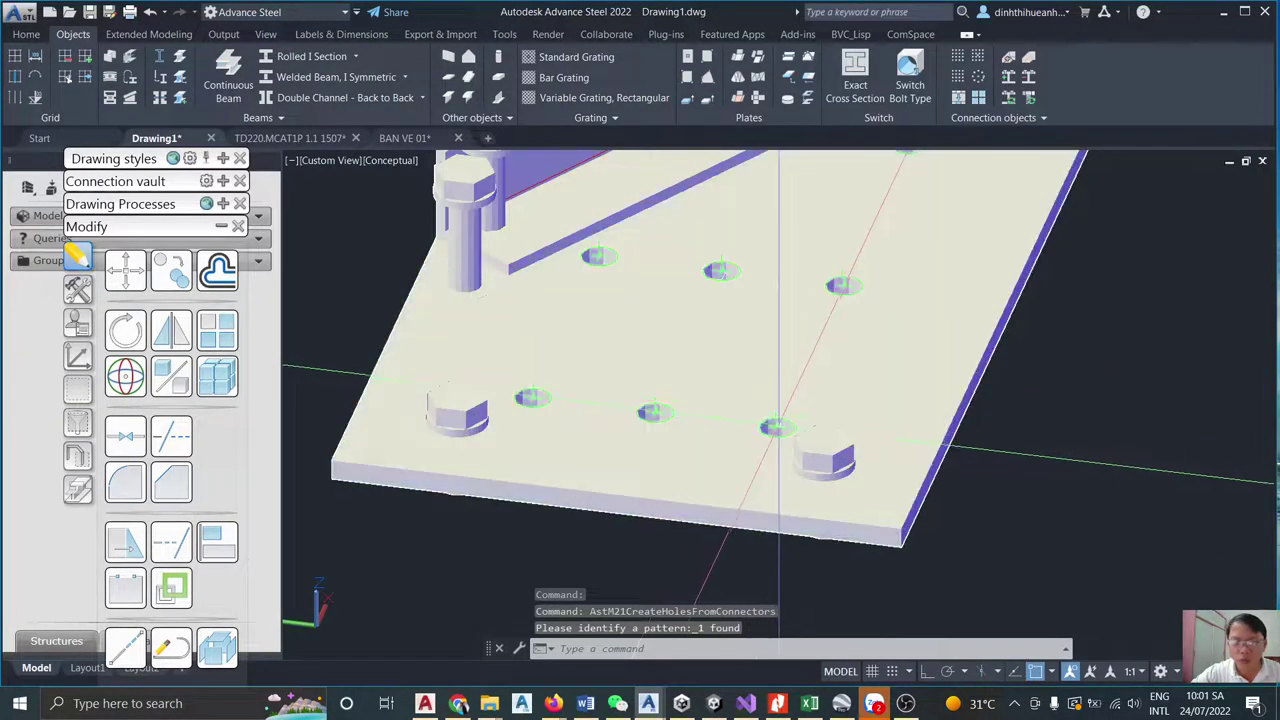
left_click(720, 270)
right_click(785, 222)
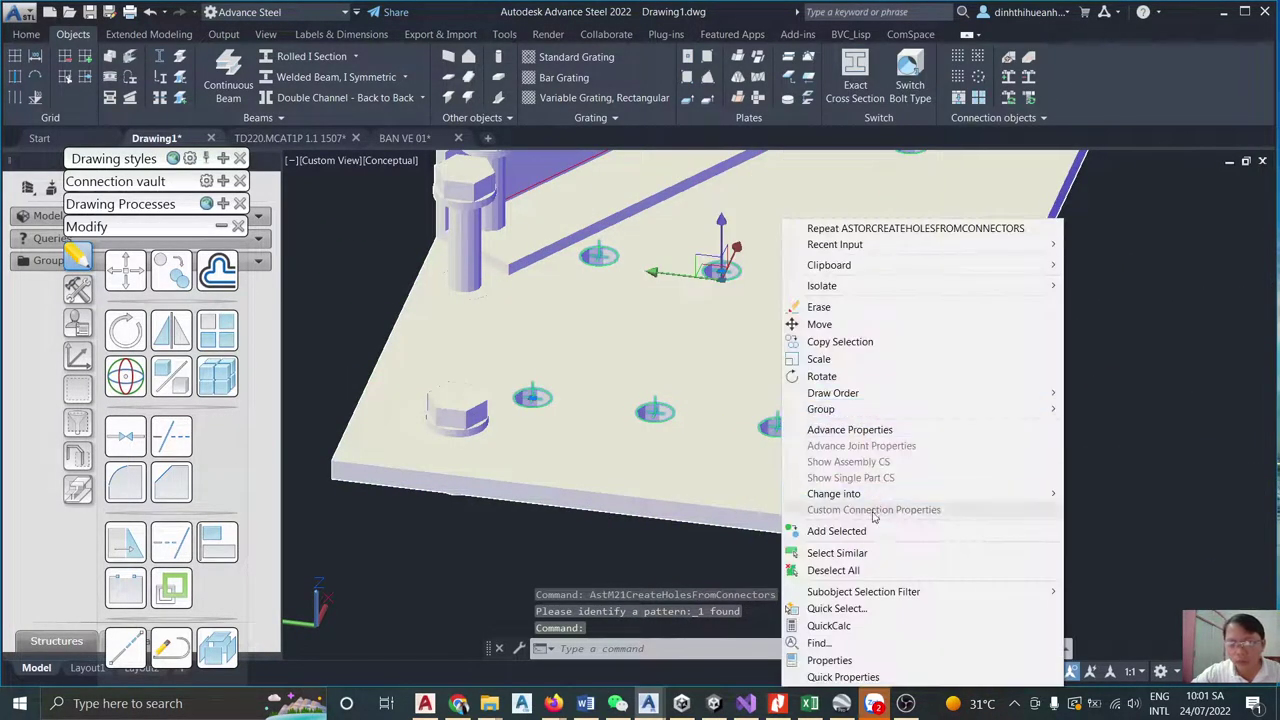
mouse_move(873, 497)
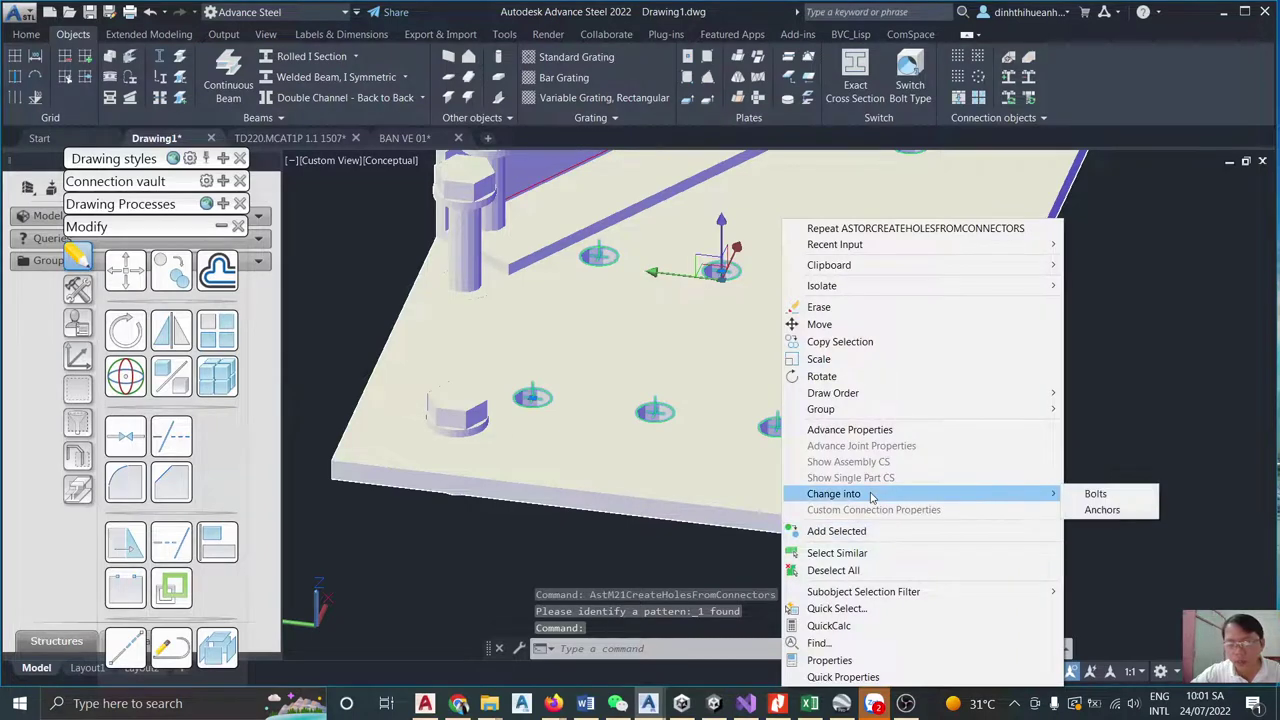
left_click(1094, 495)
scroll(842, 400, "down", 3)
mouse_move(842, 400)
middle_mouse_down("shift")
mouse_move(820, 390)
mouse_move(842, 382)
middle_mouse_up("shift")
scroll(842, 382, "up", 5)
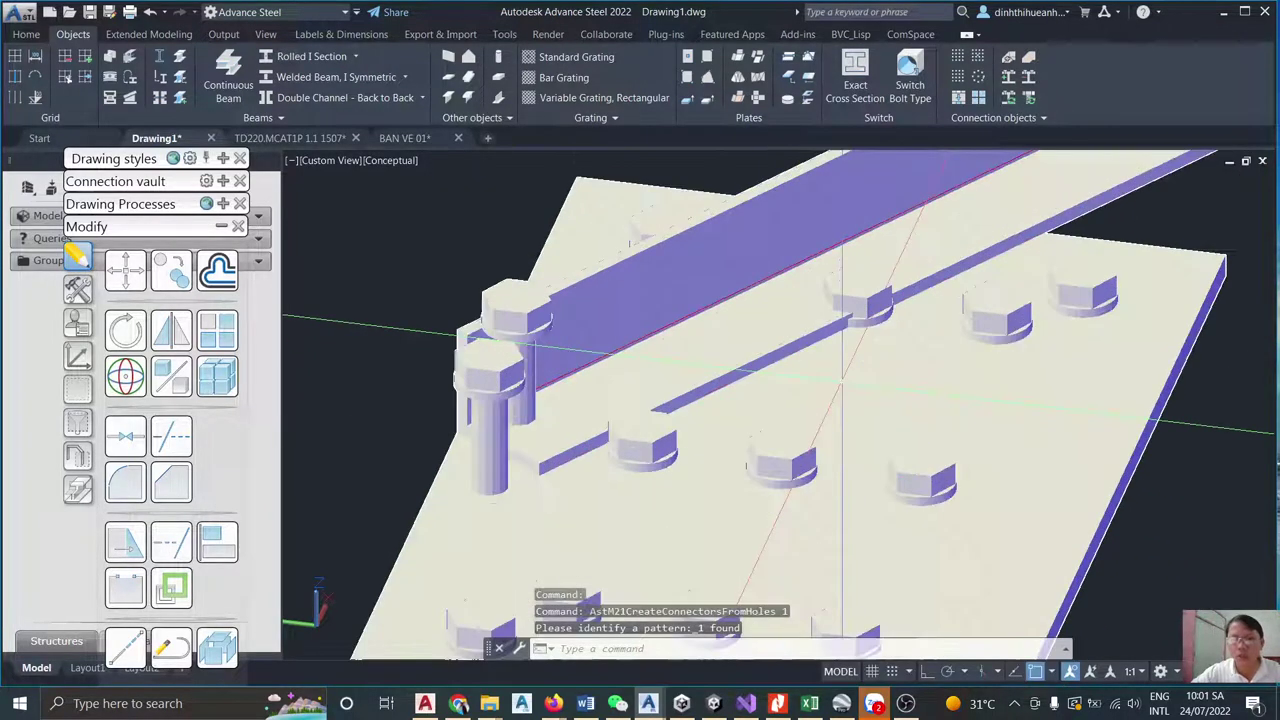
scroll(842, 382, "down", 4)
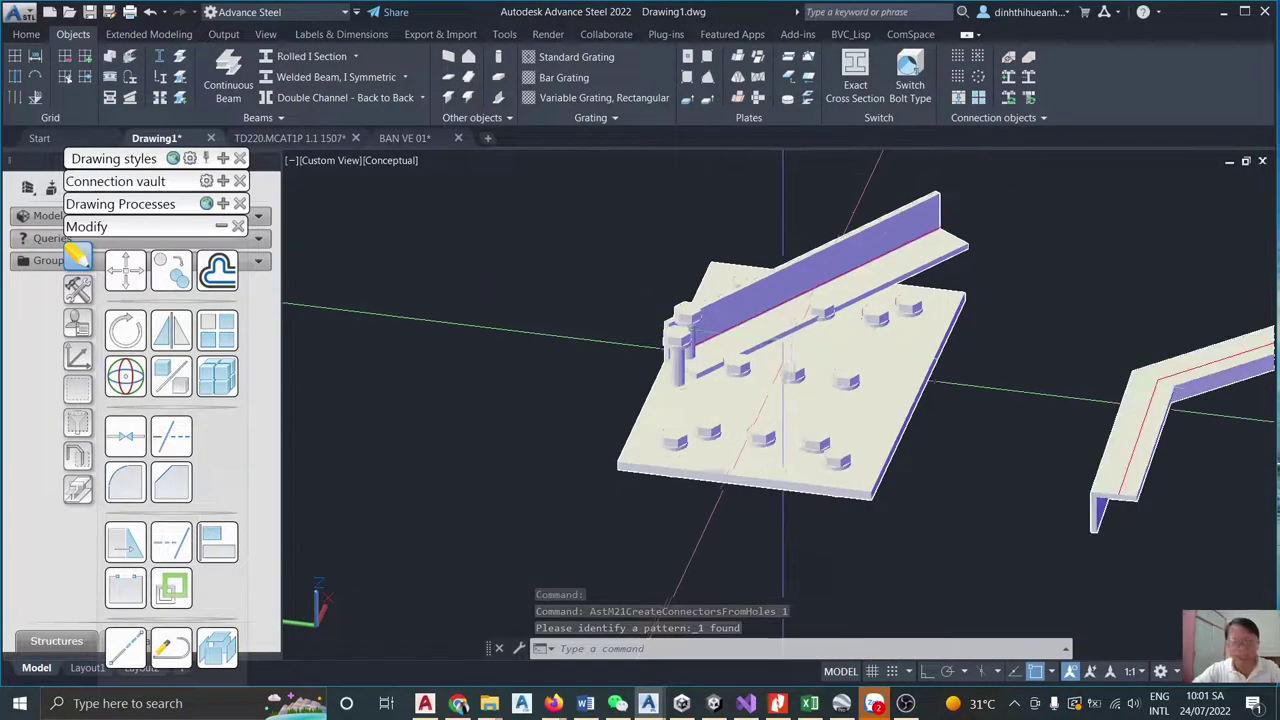
middle_click_drag(766, 383, 682, 388, "shift")
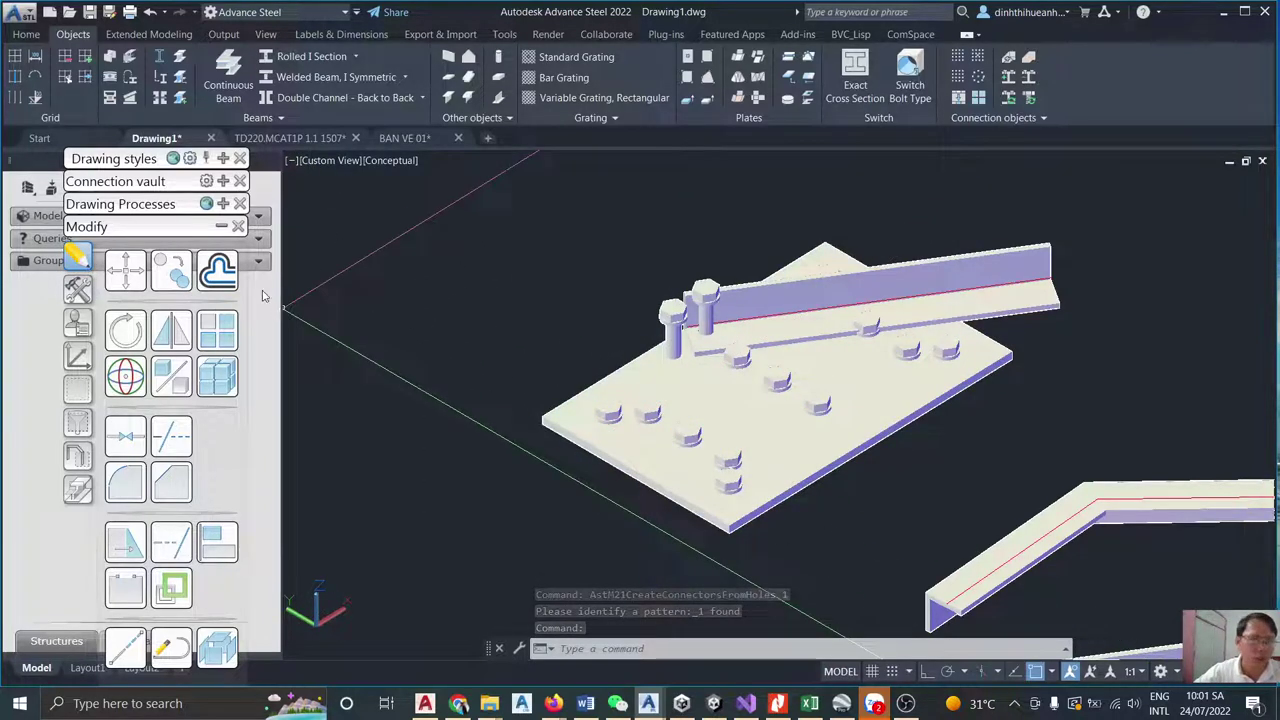
Collapse the Modify tool palette and check the topic outline in the Word document.
left_click(221, 226)
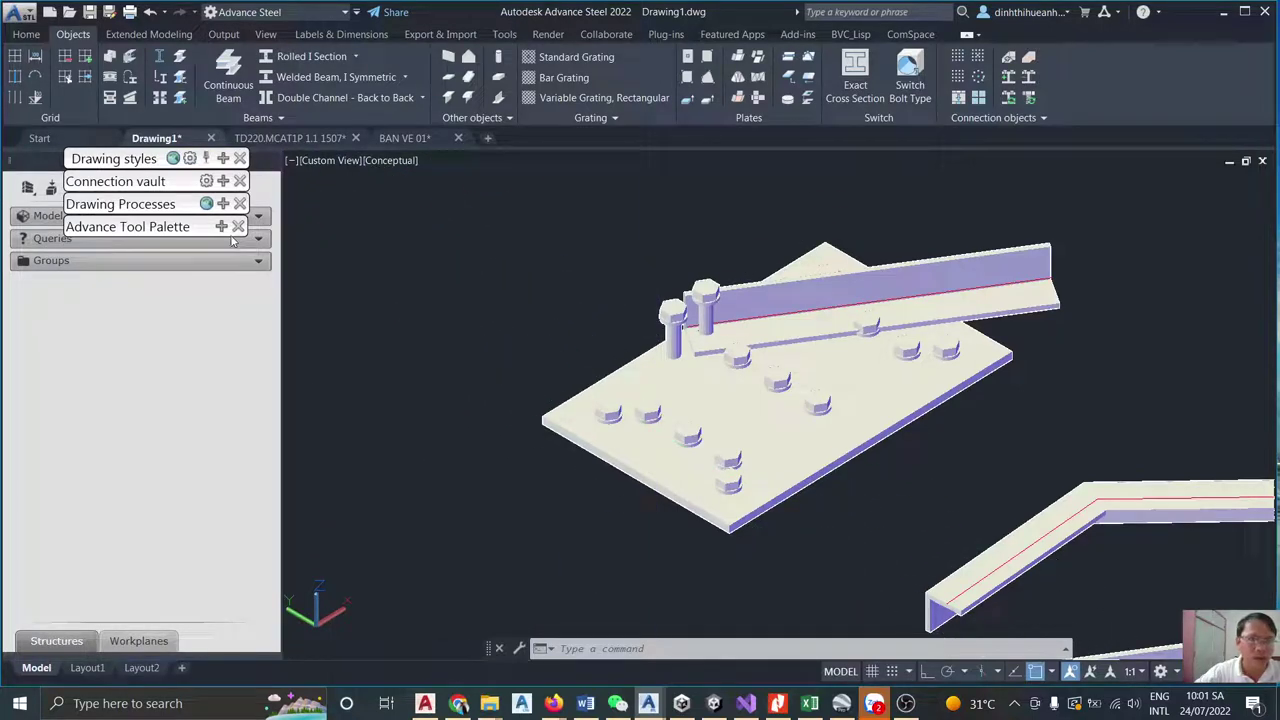
left_click(585, 703)
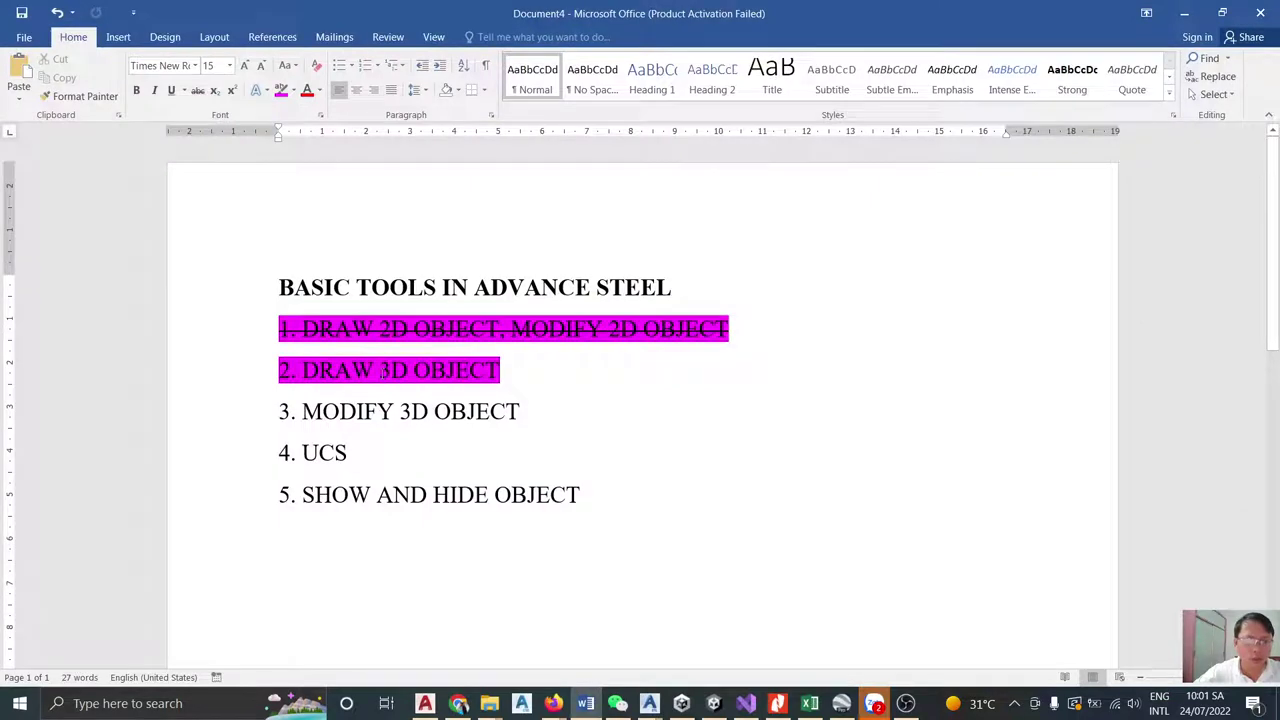
left_click(1184, 13)
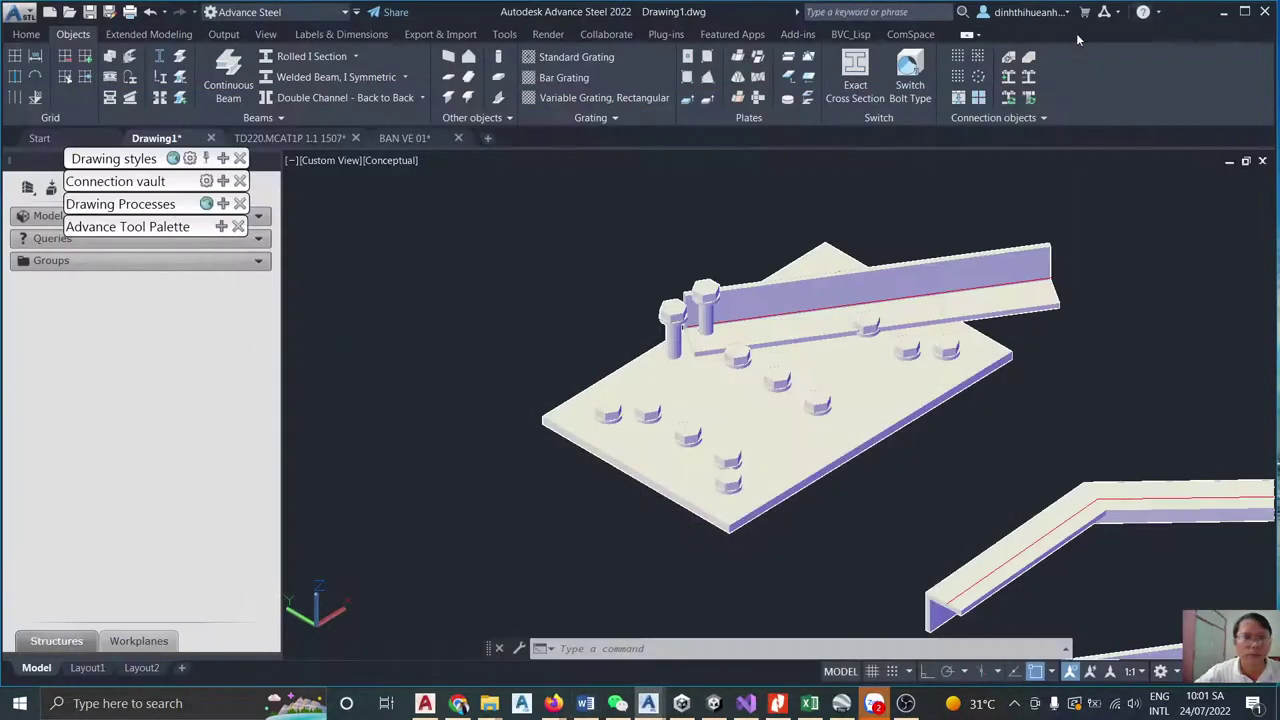
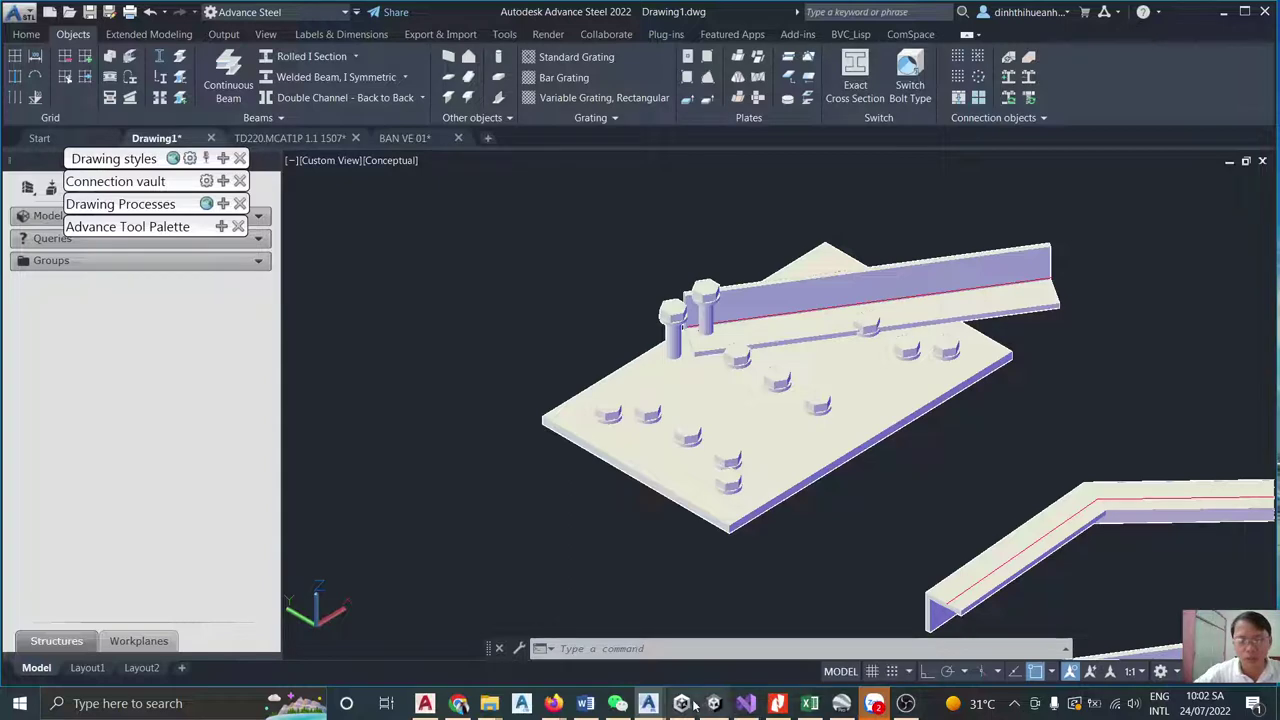
Switch to the Word outline, strike through item 2, DRAW 3D OBJECT, and select item 3, MODIFY 3D OBJECT.
left_click(585, 704)
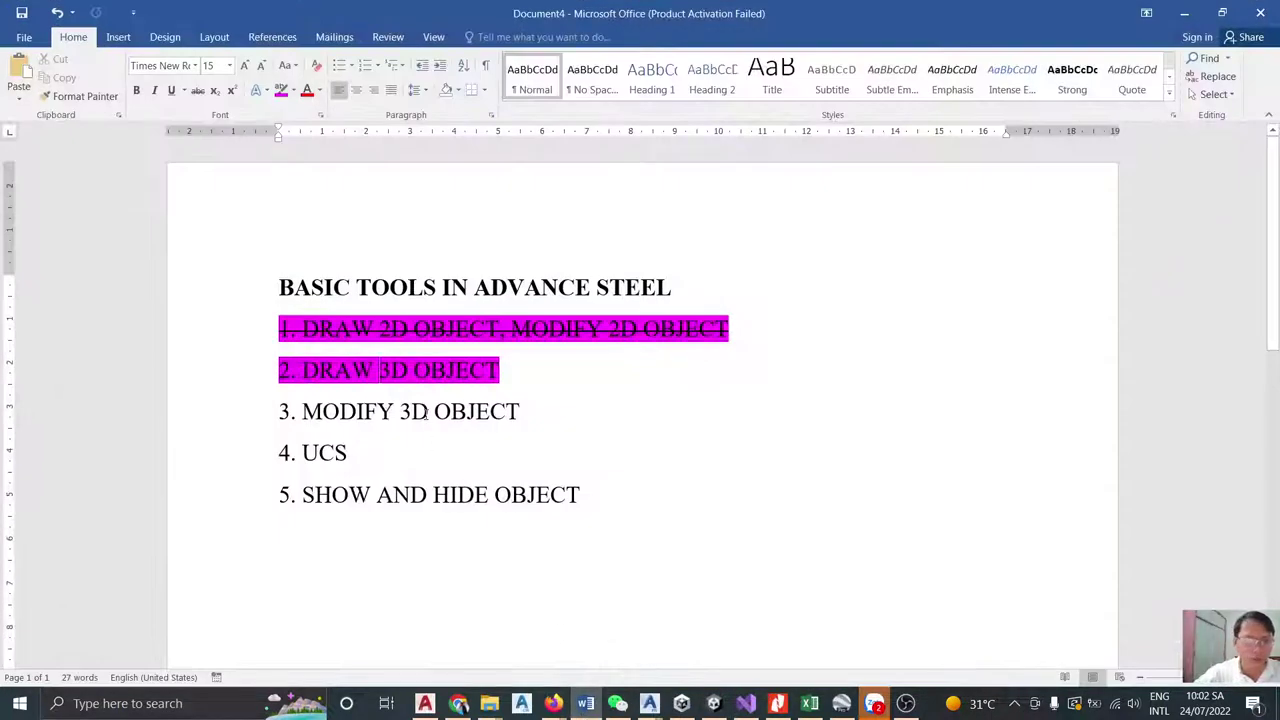
left_click(427, 412)
left_click_drag(288, 411, 579, 401)
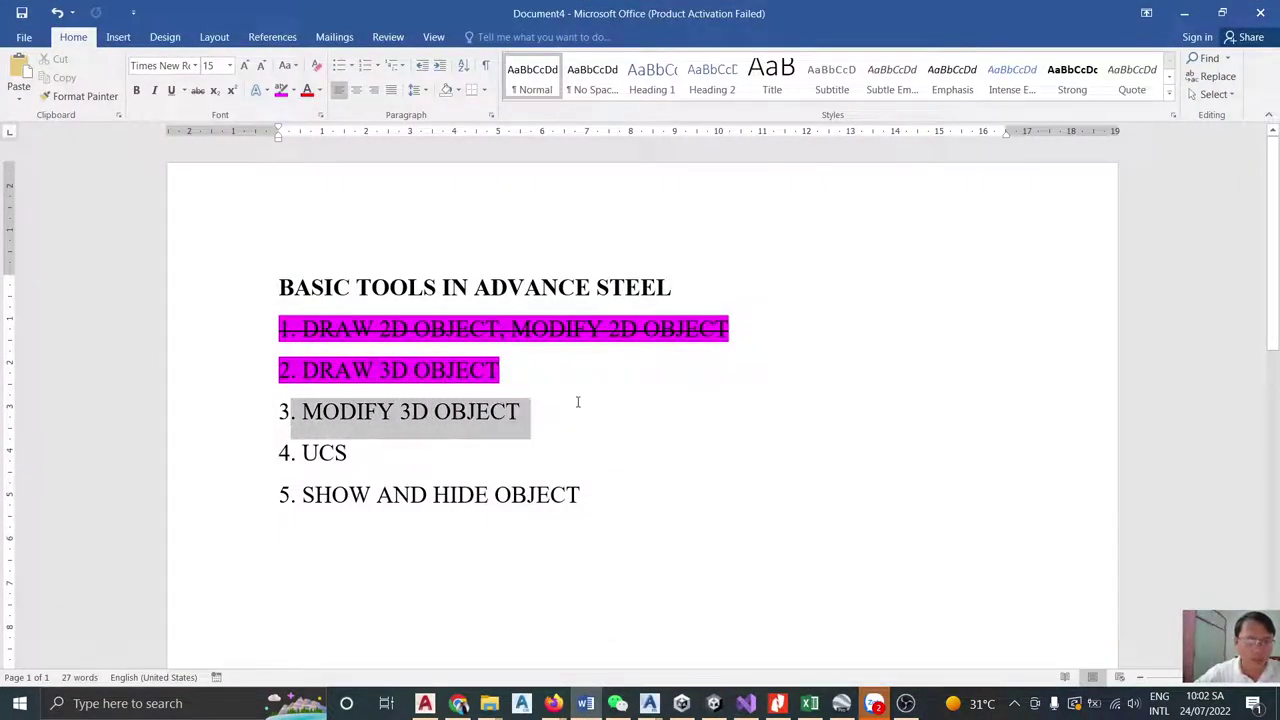
left_click_drag(500, 371, 279, 371)
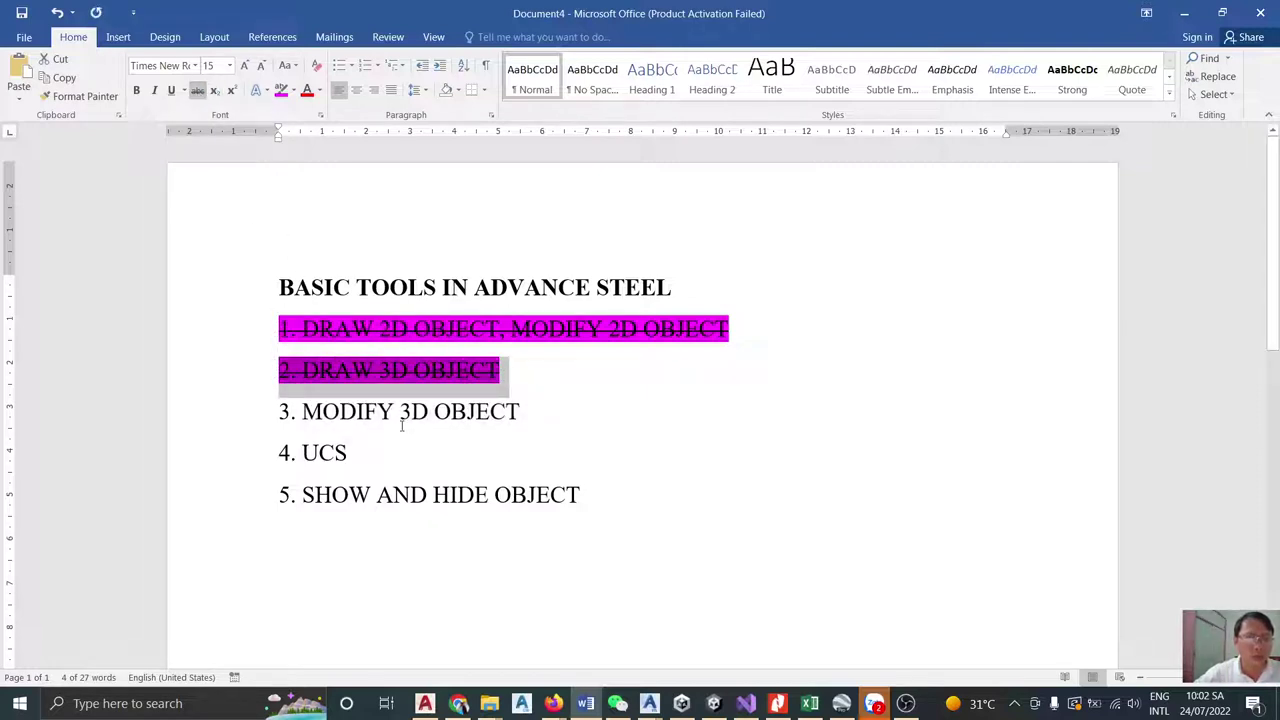
left_click_drag(519, 412, 240, 418)
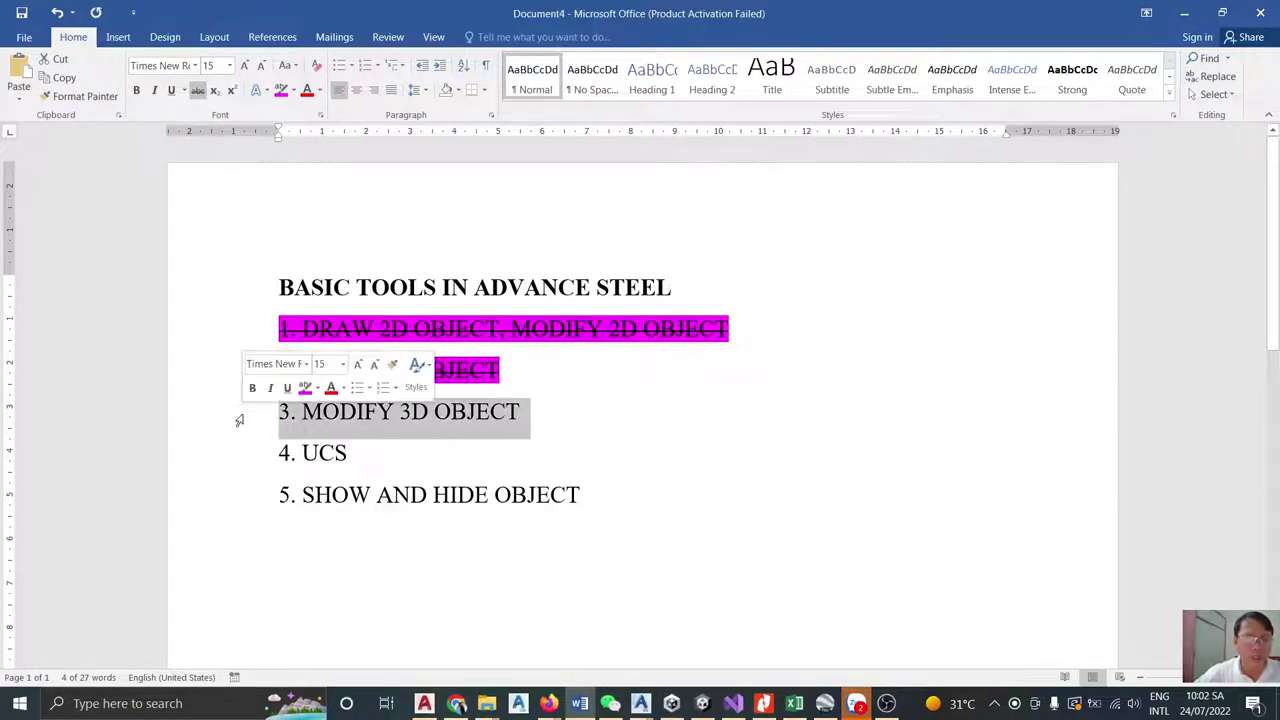
Return to Advance Steel and display the Home set of drawing and object tools.
left_click(1184, 13)
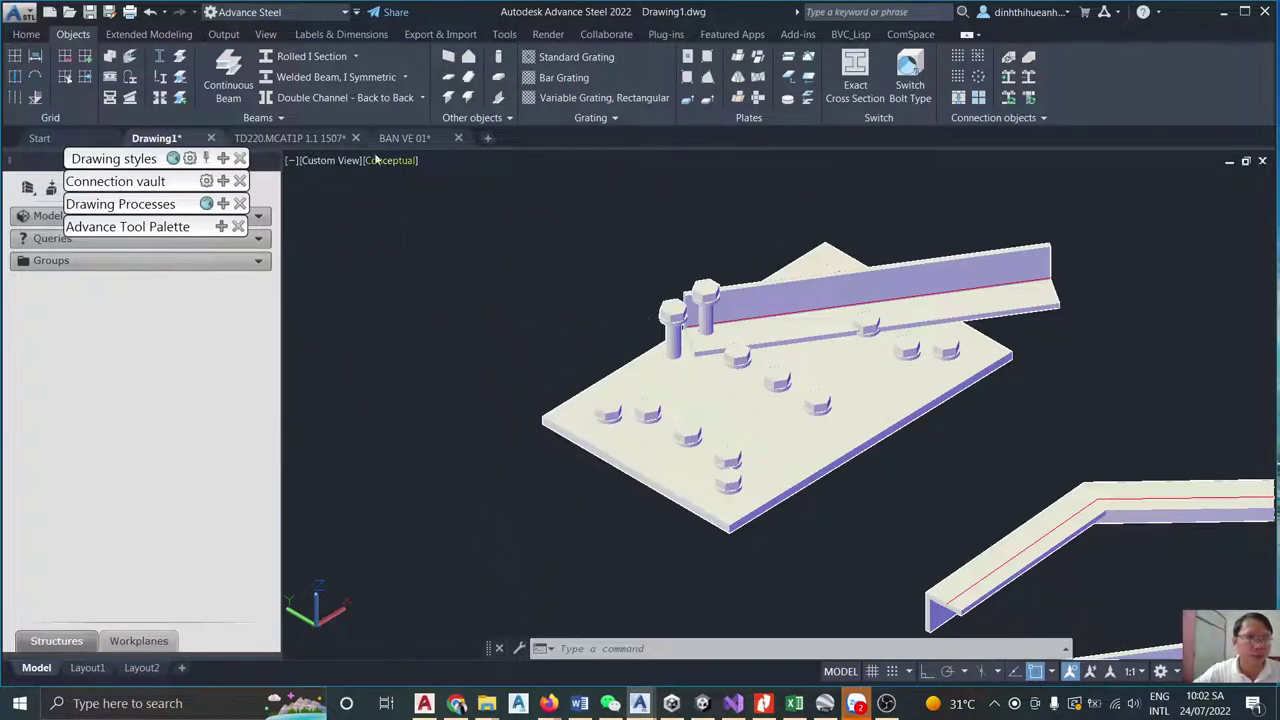
left_click(27, 34)
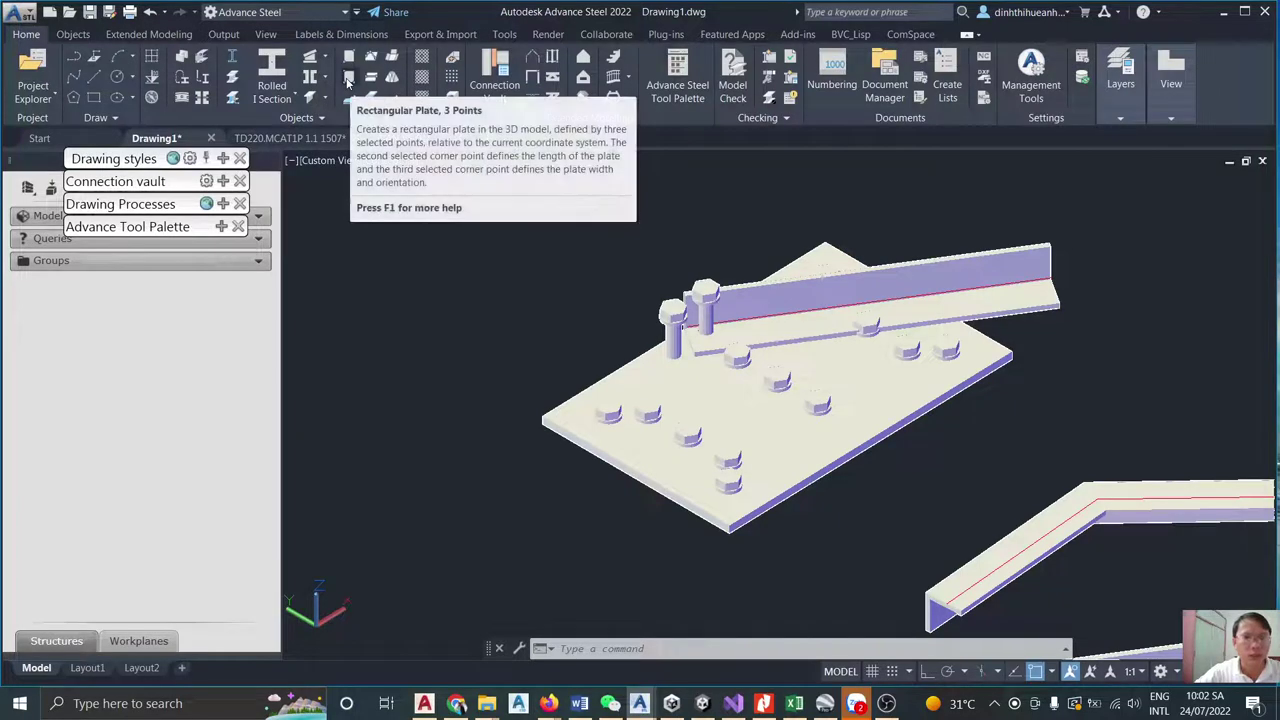
Split the angle beam on the bolted plate at a point nearer its free end and check the separated piece.
left_click(233, 78)
left_click(957, 266)
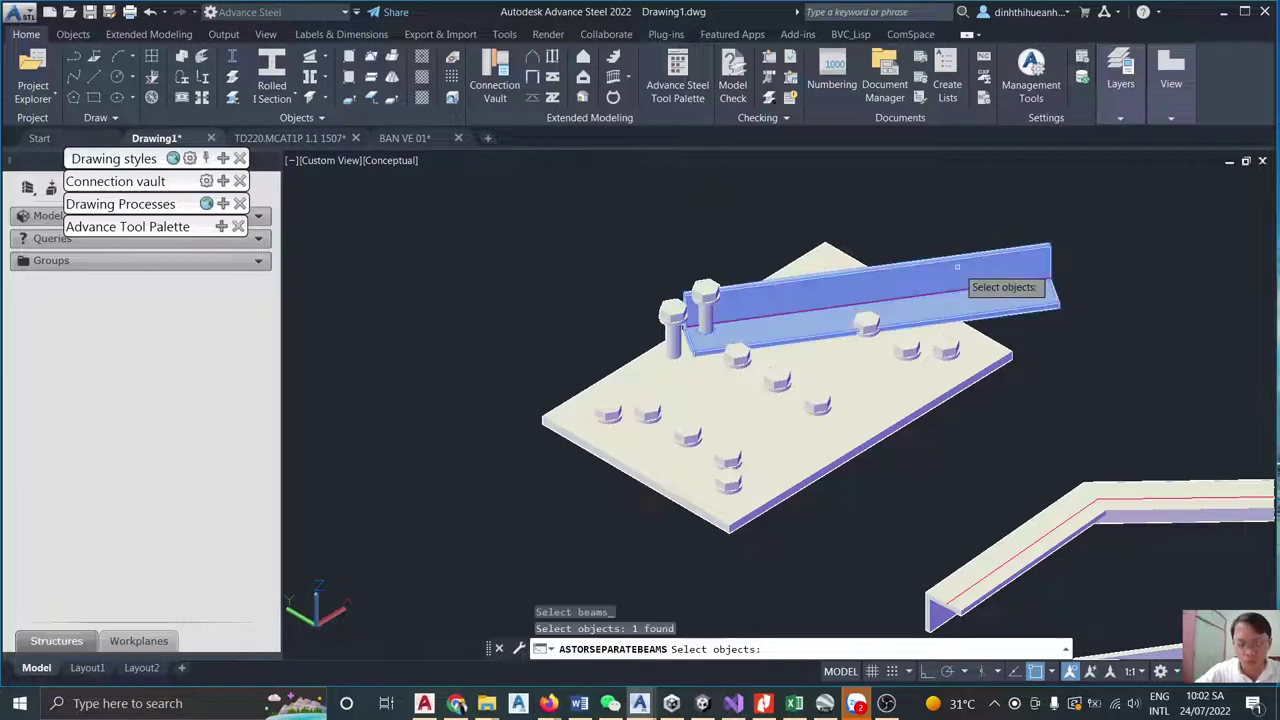
key("Return")
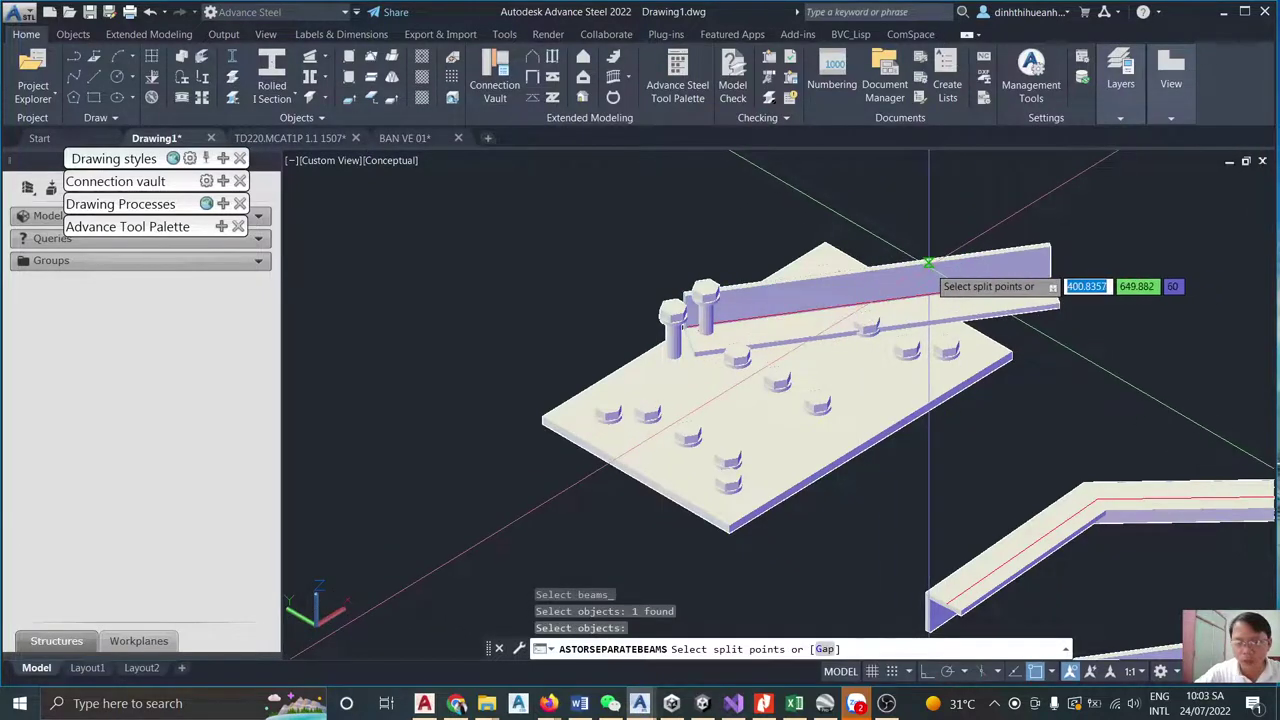
left_click(928, 263)
key("Return")
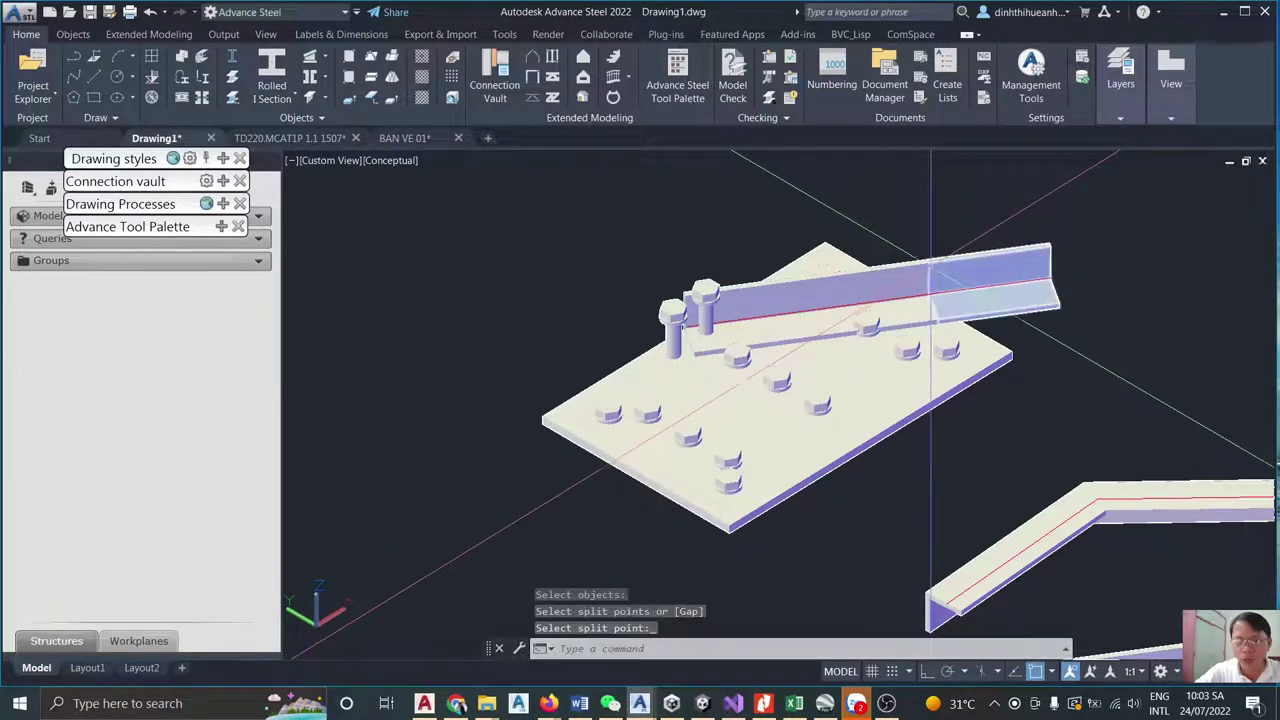
scroll(944, 262, "up", 3)
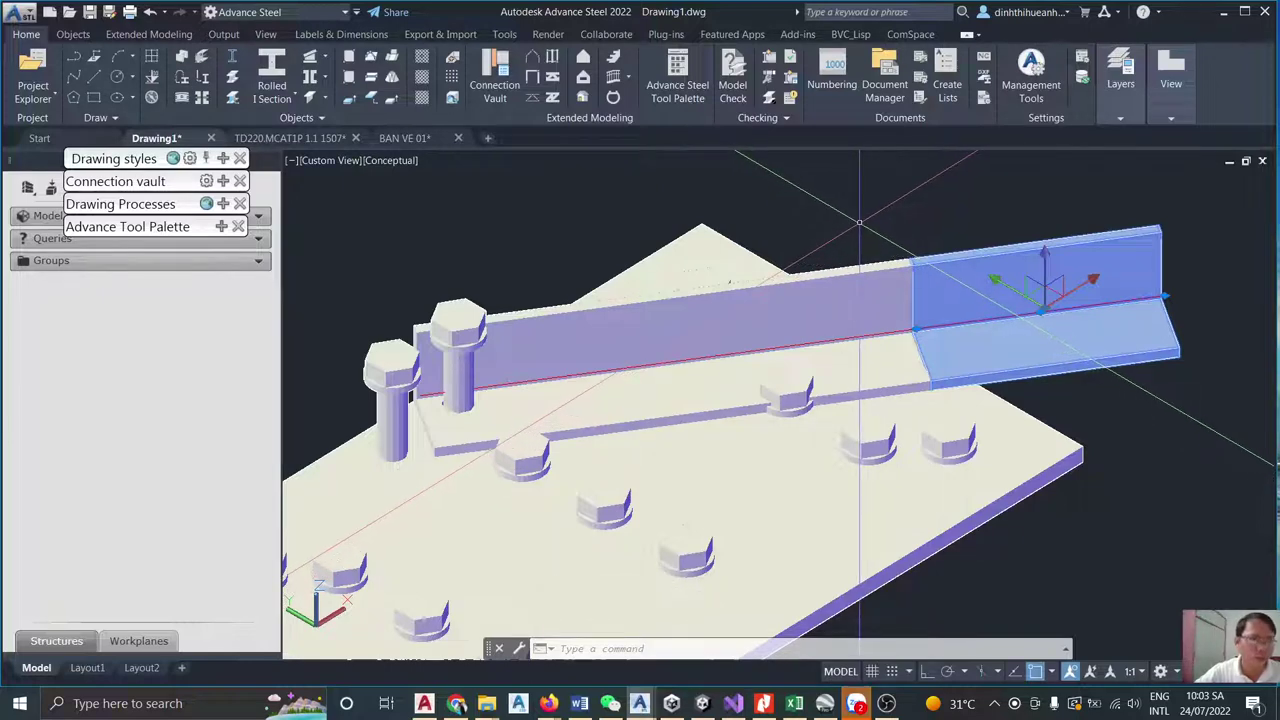
key("Escape")
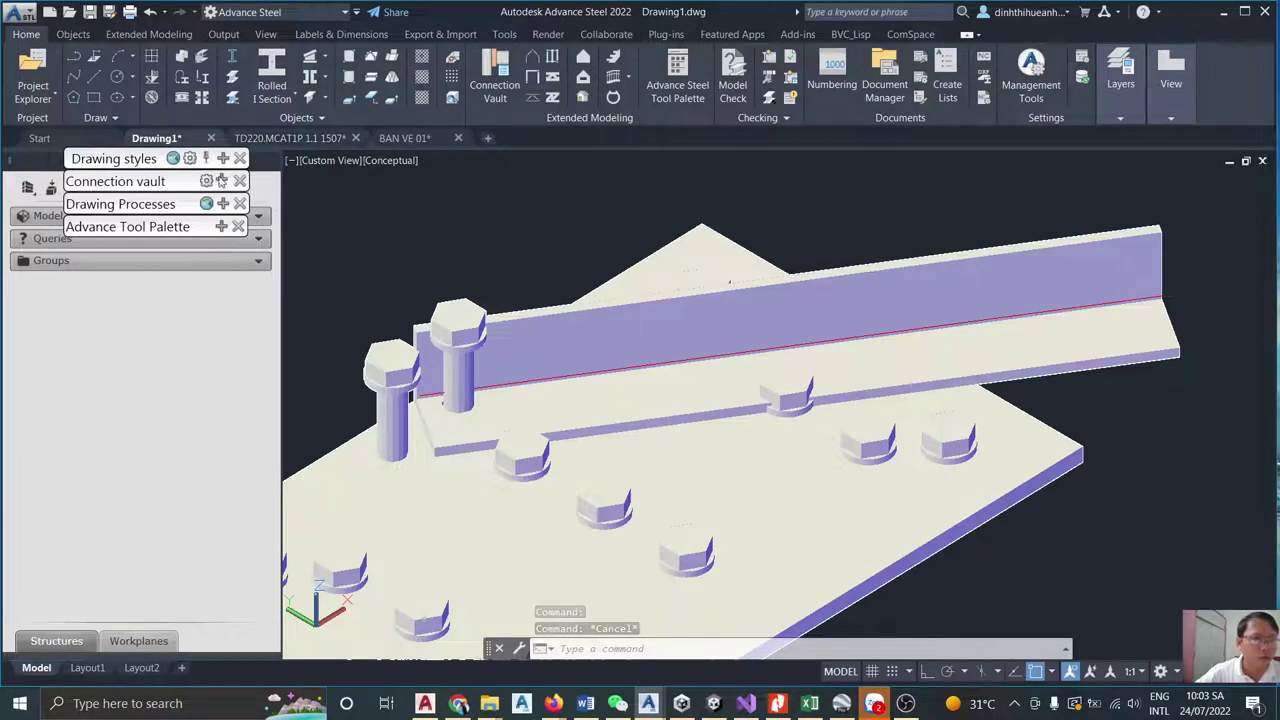
Expand the Advance Tool Palette and display its Features category.
mouse_move(218, 229)
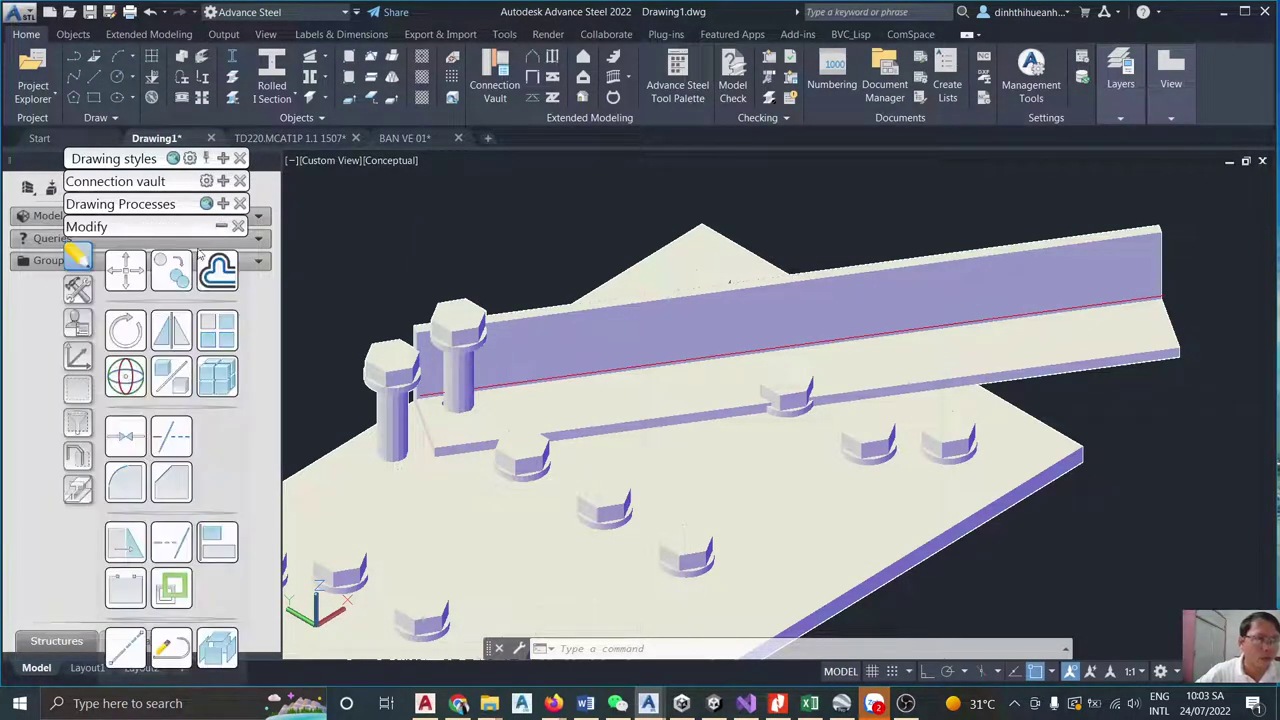
left_click(79, 288)
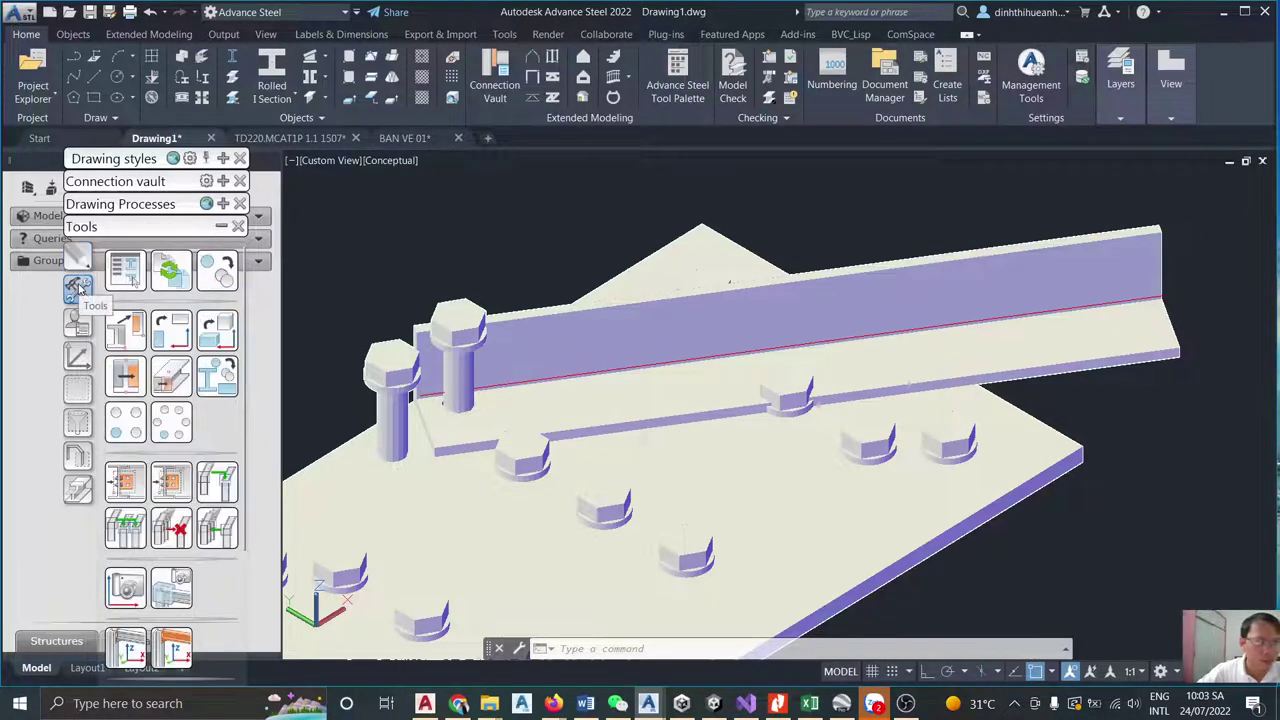
left_click(77, 456)
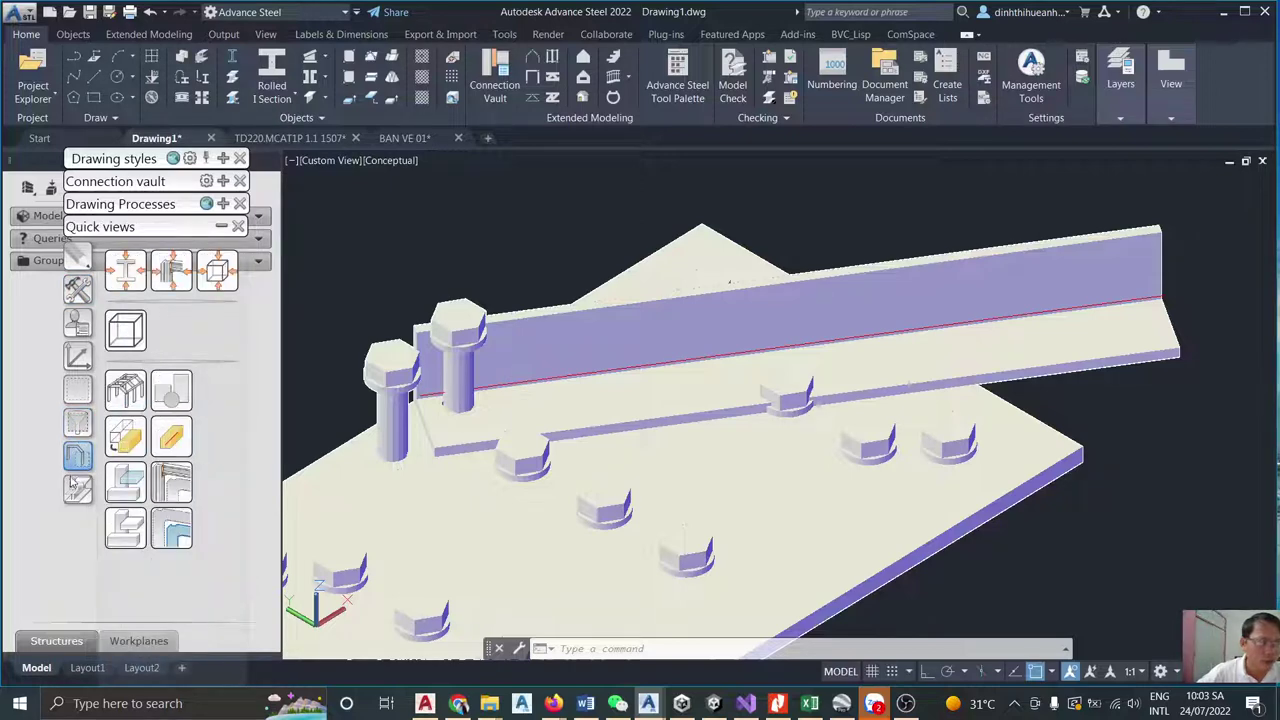
left_click(75, 487)
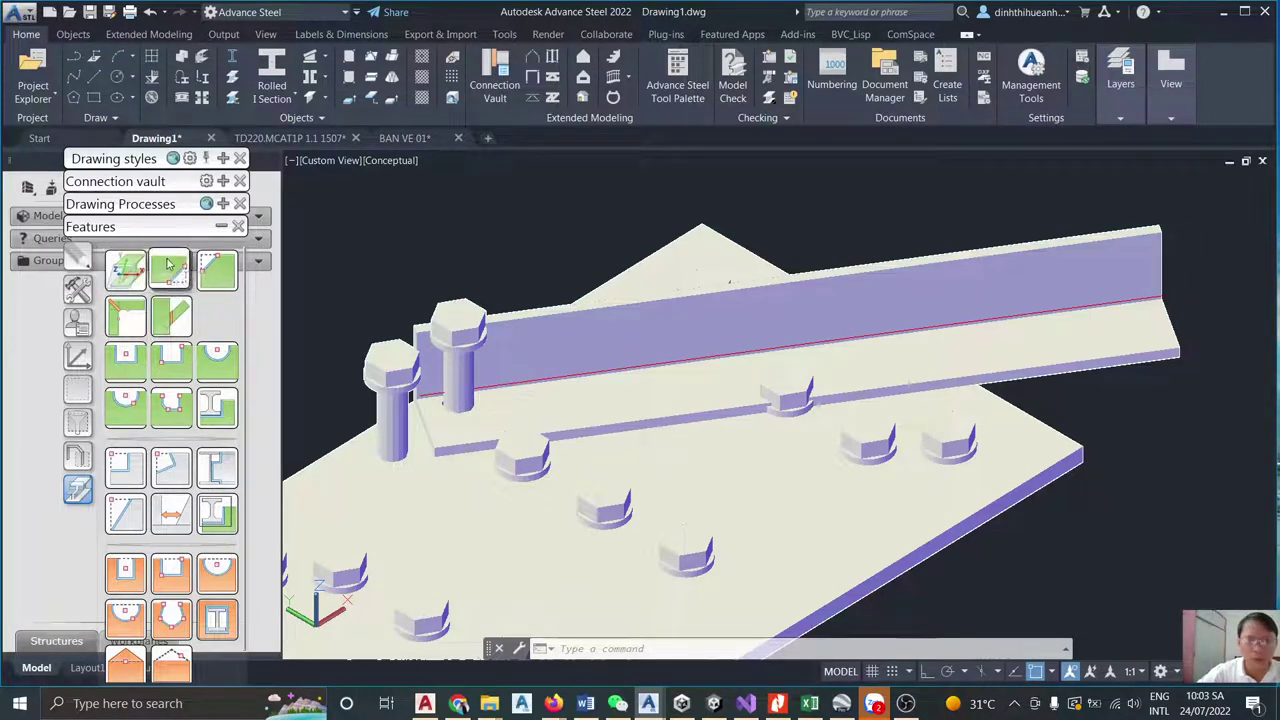
Examine both pieces of the split angle beam by selecting them, and clear the selection.
scroll(680, 376, "down", 5)
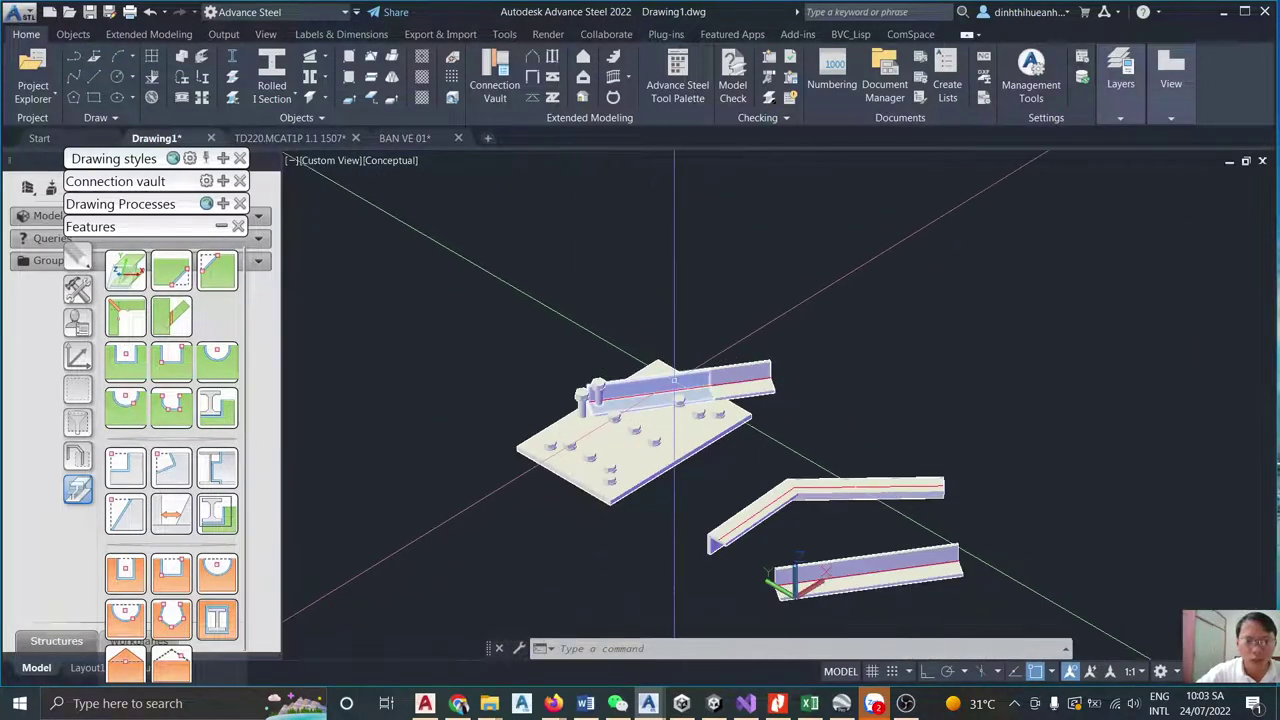
scroll(680, 376, "up", 5)
left_click(689, 370)
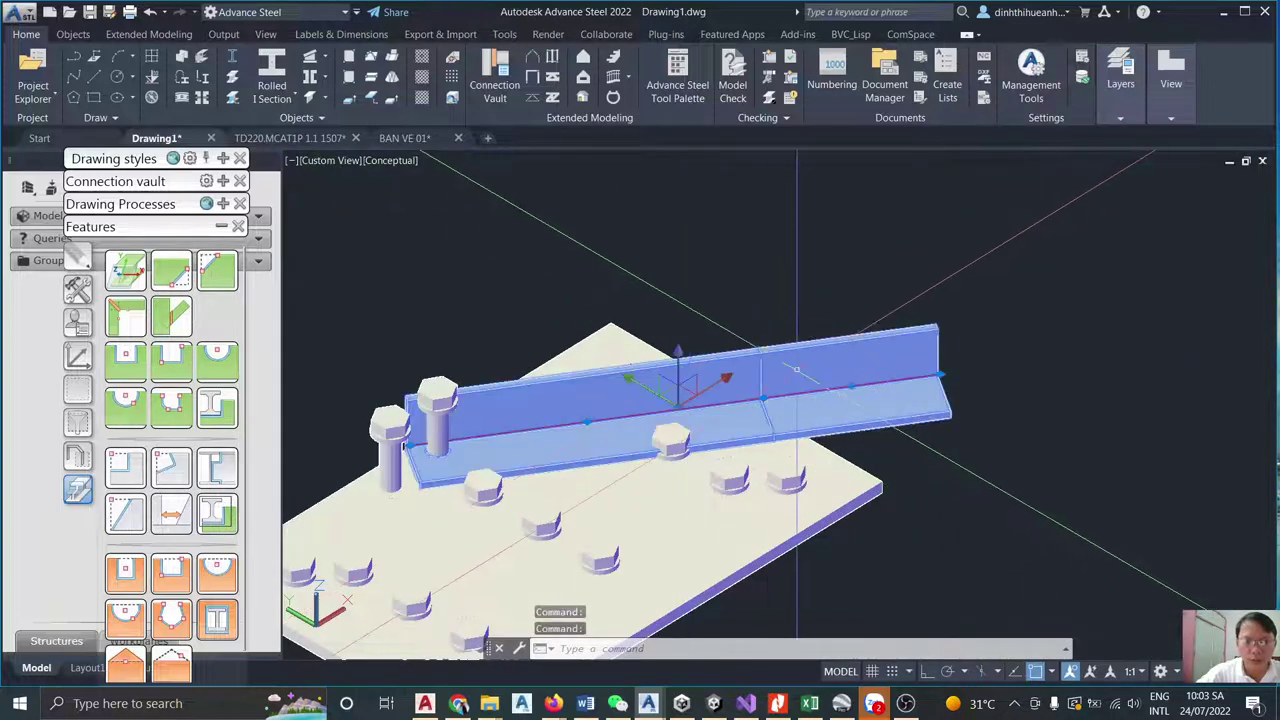
key("Escape")
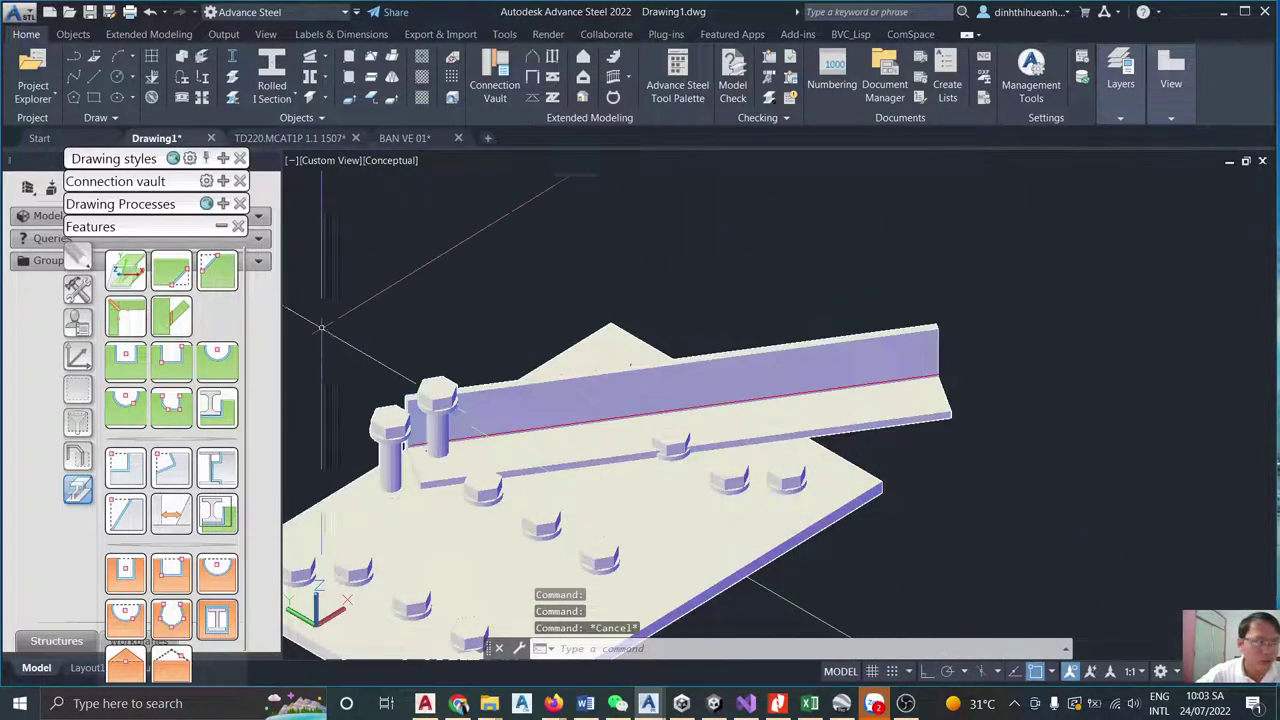
Create a straight corner cut on the horizontal leg at the free end of the split angle beam.
left_click(212, 272)
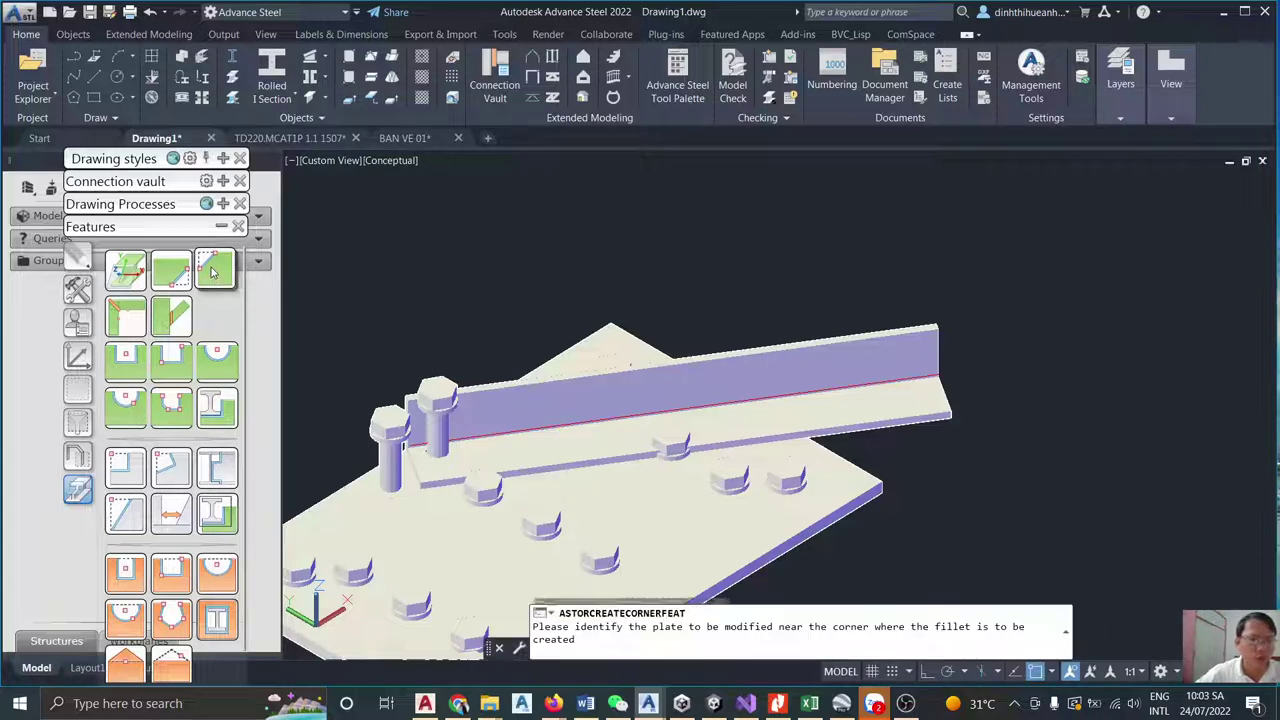
scroll(878, 428, "up", 5)
scroll(870, 410, "down", 1)
left_click(867, 405)
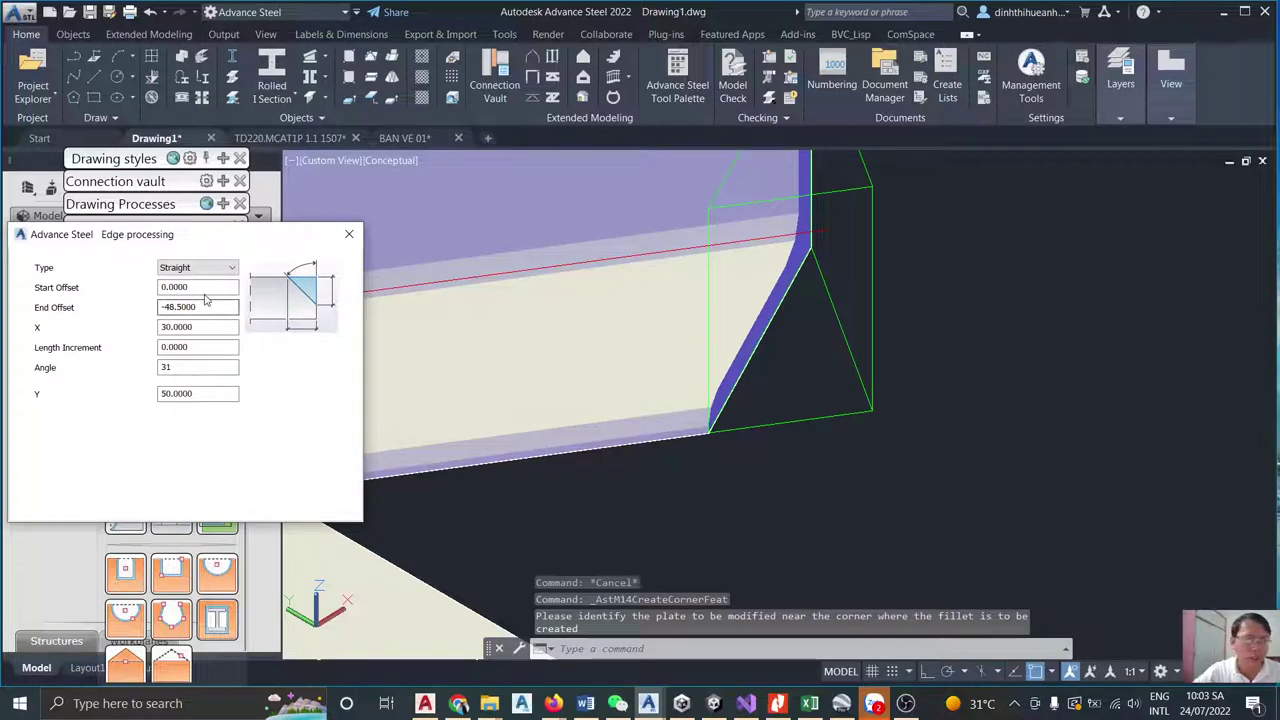
Set the corner cut's X and Y to 20 and finish the edge processing.
key("Tab")
key("Tab")
key("Tab")
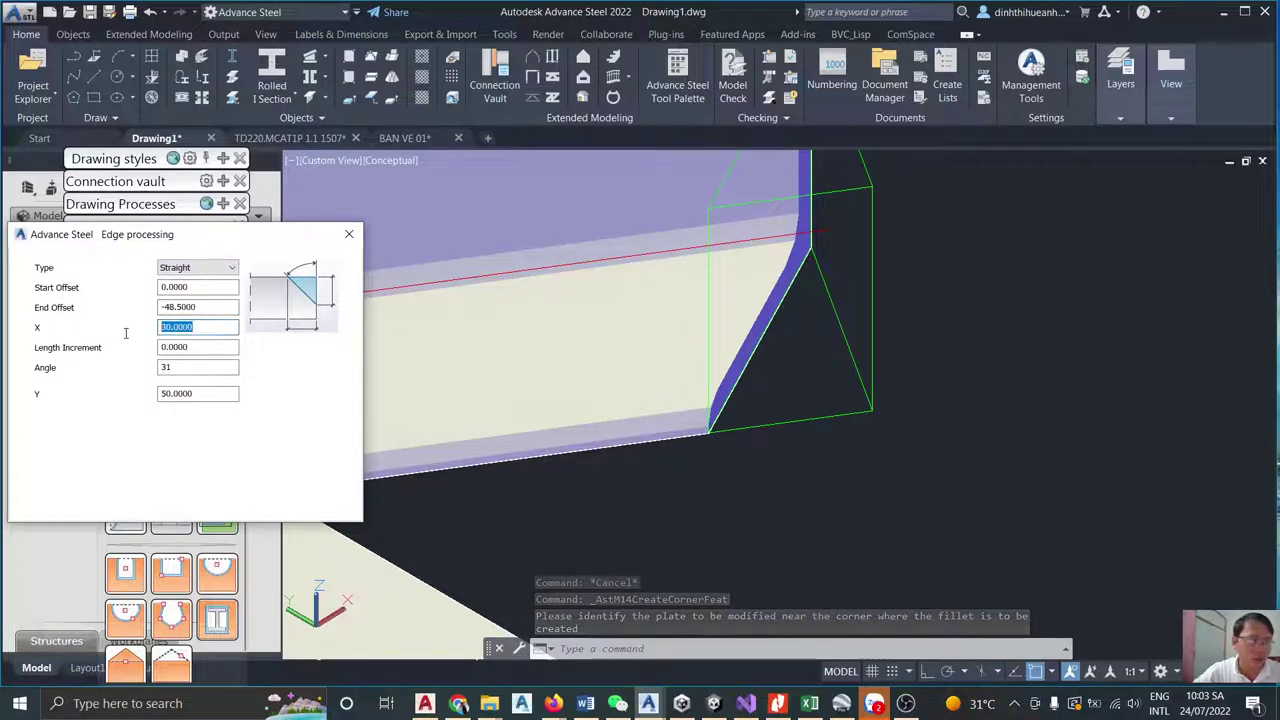
type("20")
left_click(210, 394)
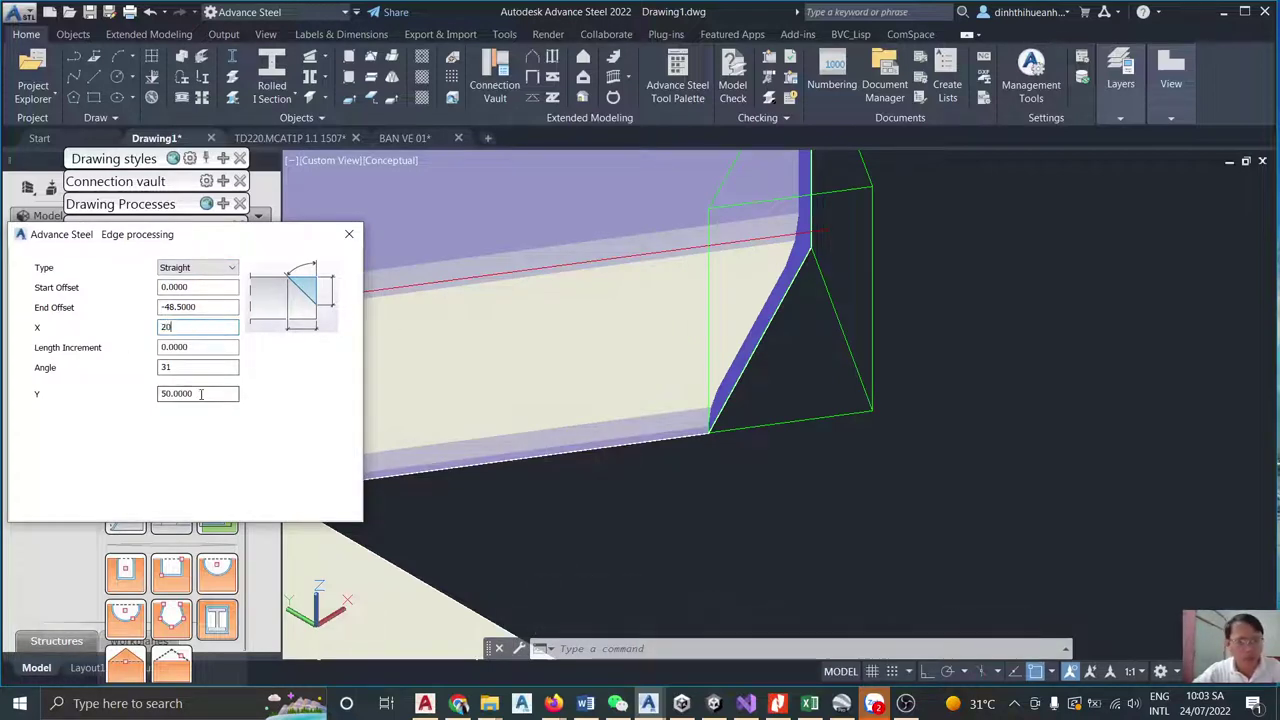
type("20")
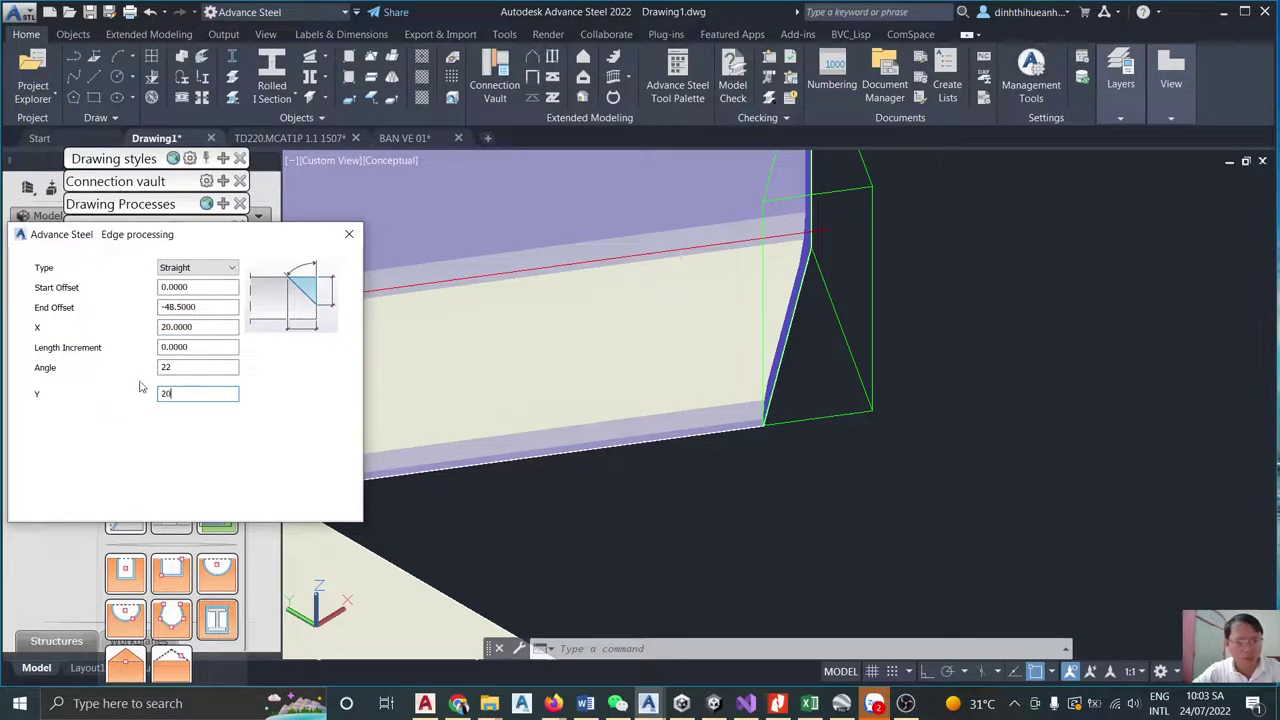
left_click(212, 347)
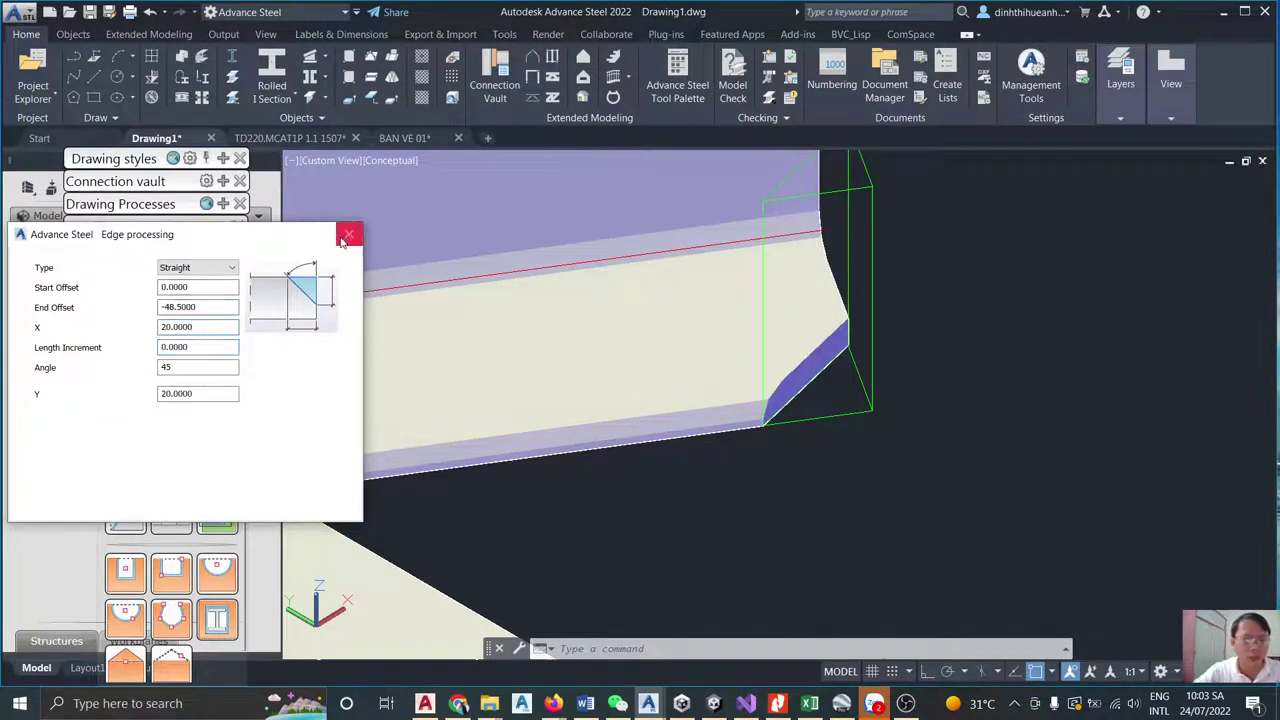
left_click(349, 234)
scroll(900, 410, "down", 3)
scroll(939, 427, "down", 3)
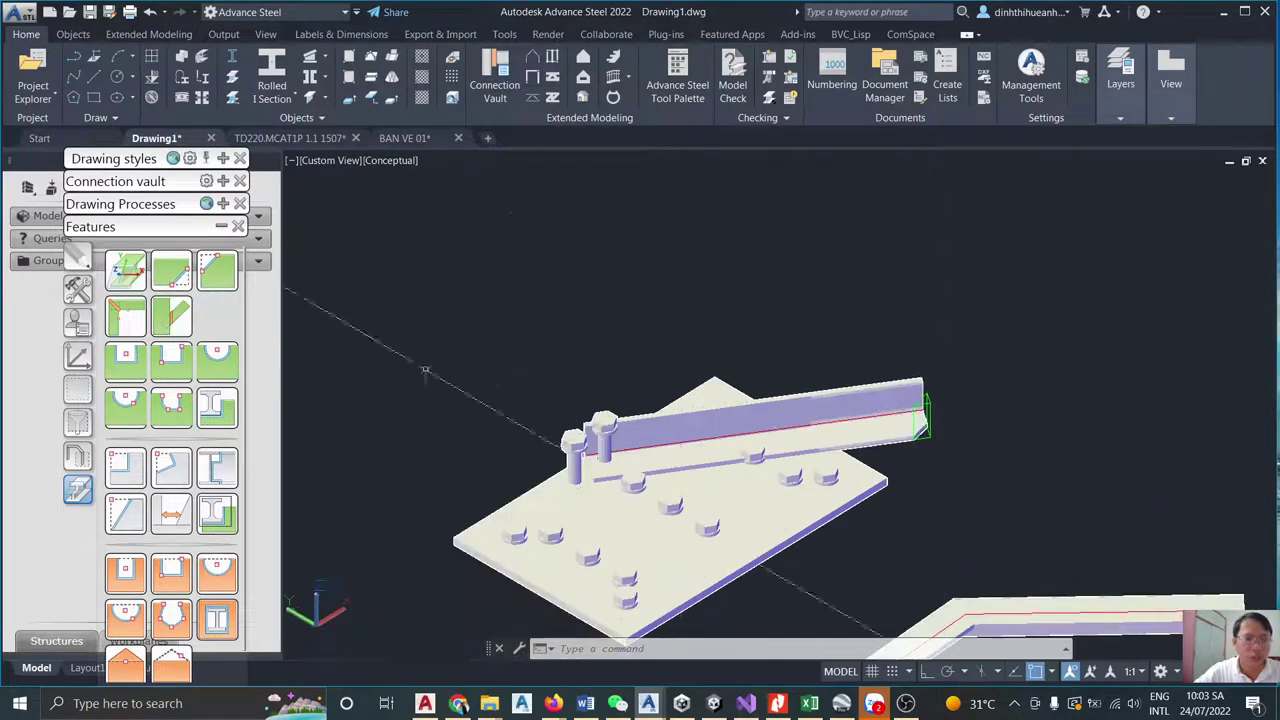
Add straight edge processing along the outer heel edge of the angle piece with the cut corner.
left_click(168, 275)
scroll(920, 415, "up", 5)
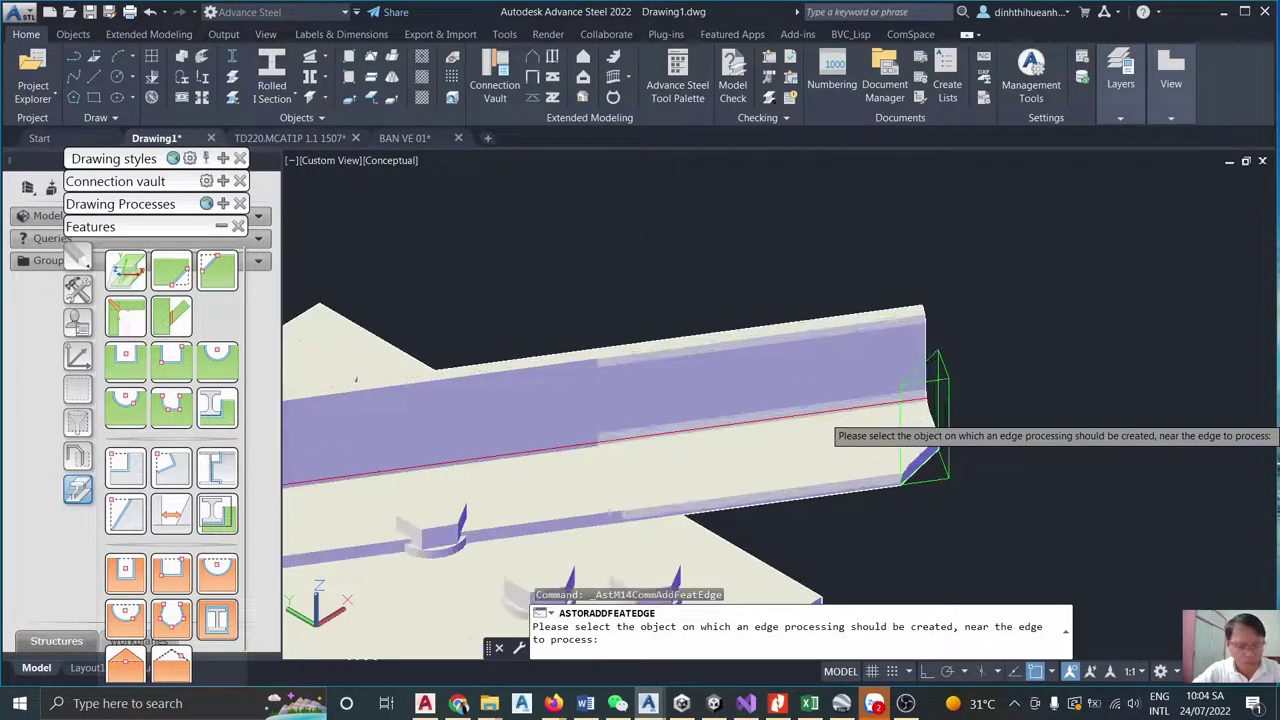
middle_click_drag(920, 415, 960, 470, "shift")
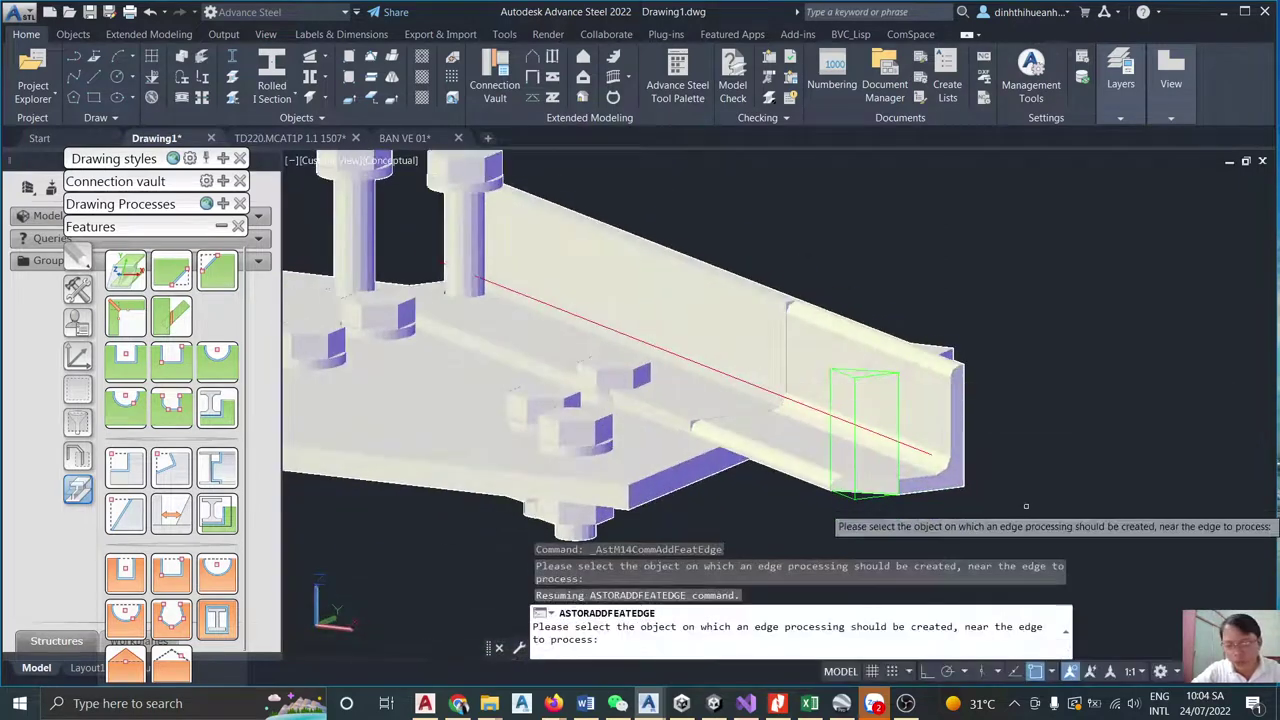
scroll(1005, 501, "up", 5)
left_click(813, 428)
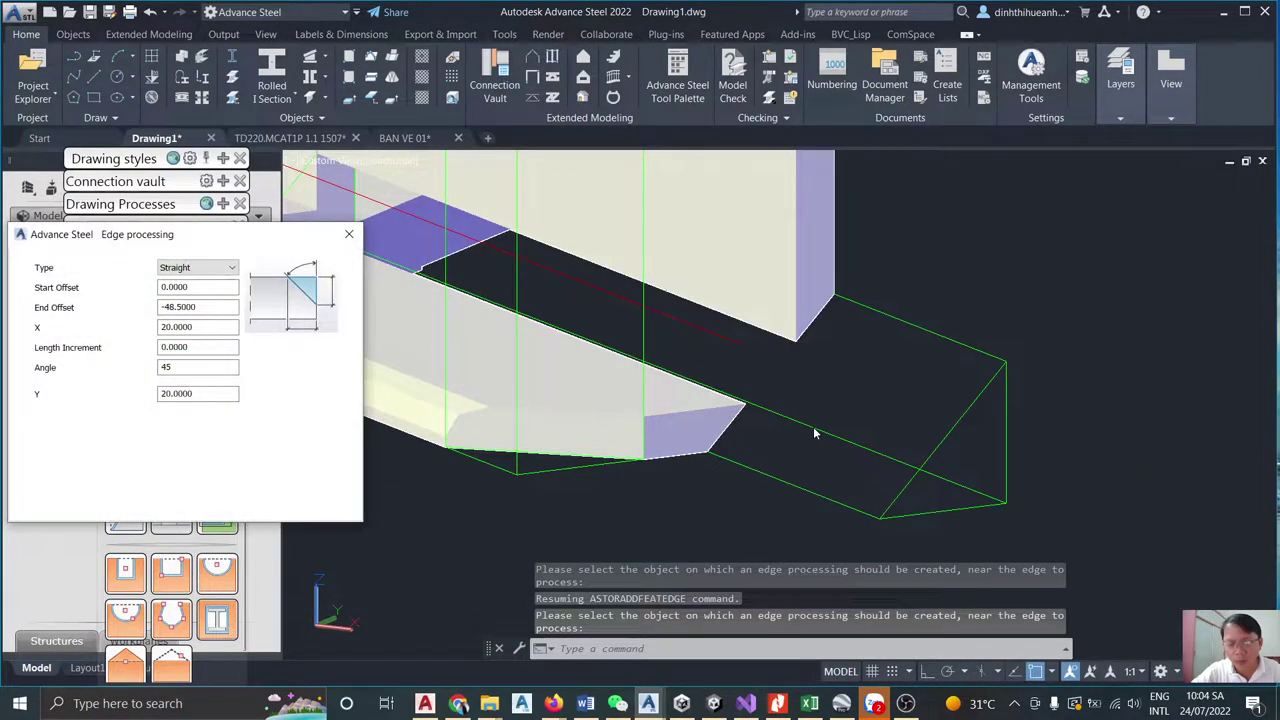
Set the heel edge processing's X and Y to 5 and finish it.
left_click_drag(212, 328, 111, 327)
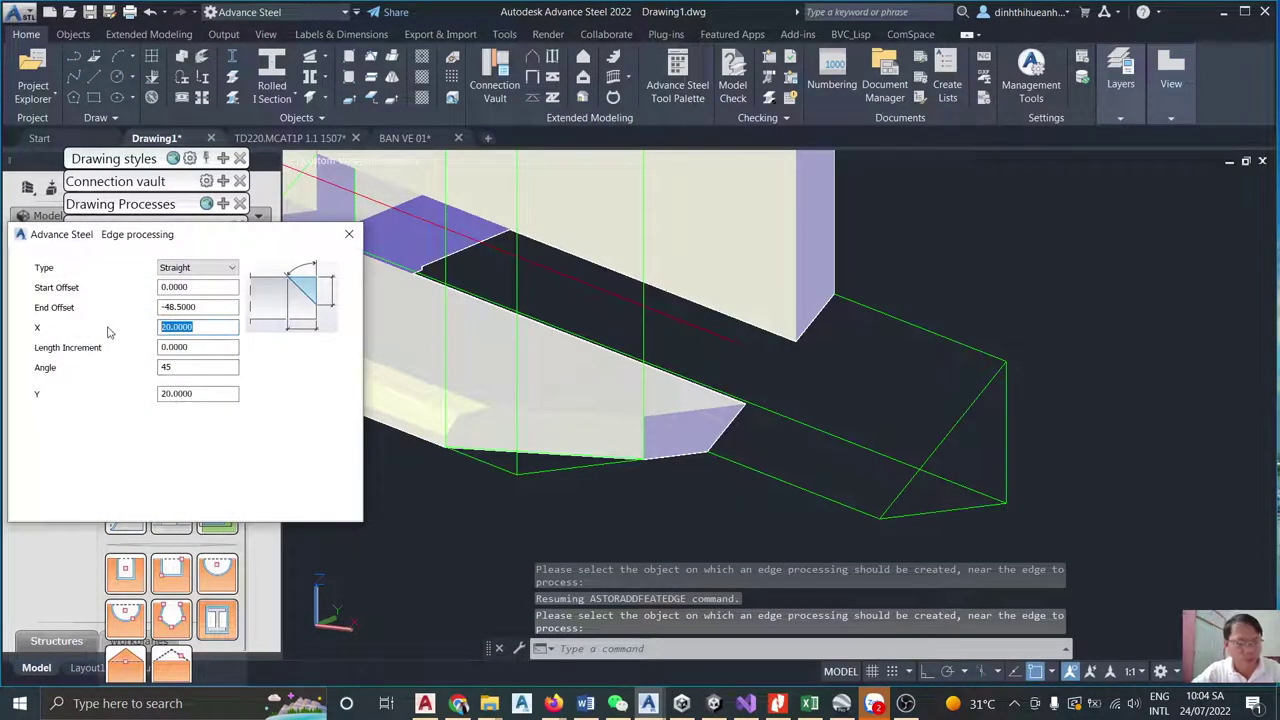
type("5")
key("Tab")
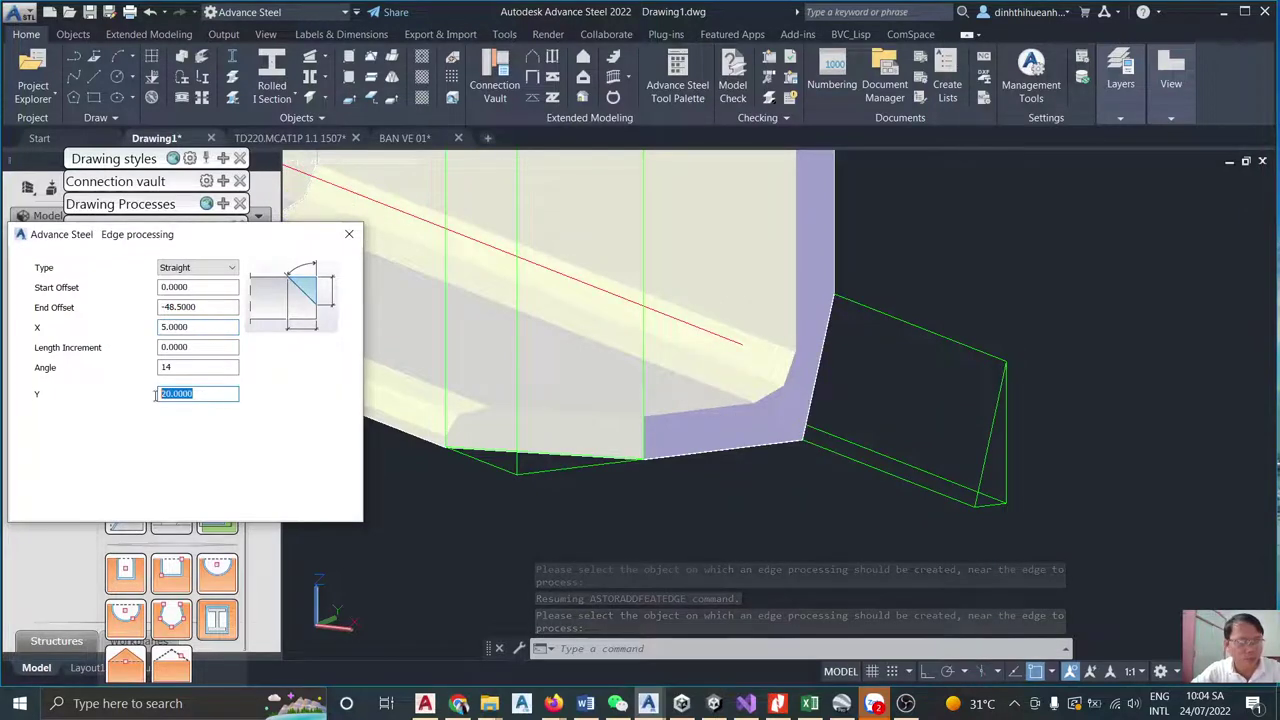
type("5")
left_click(201, 326)
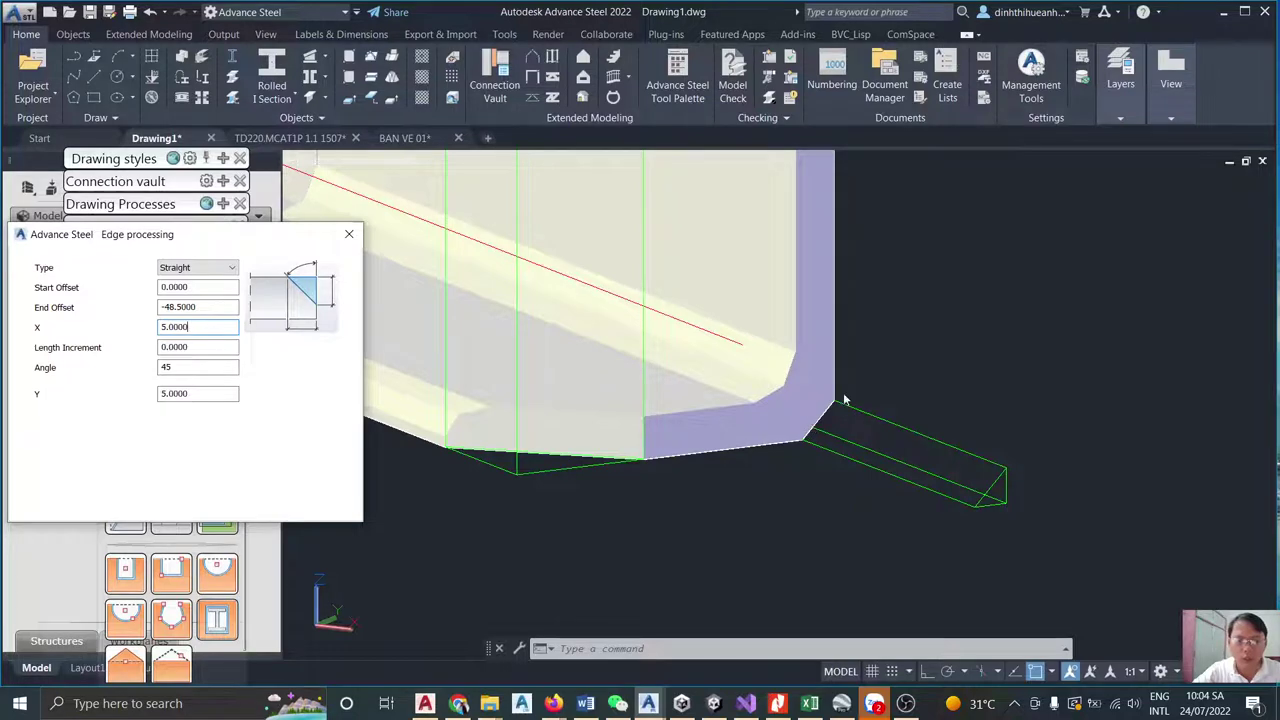
left_click(350, 236)
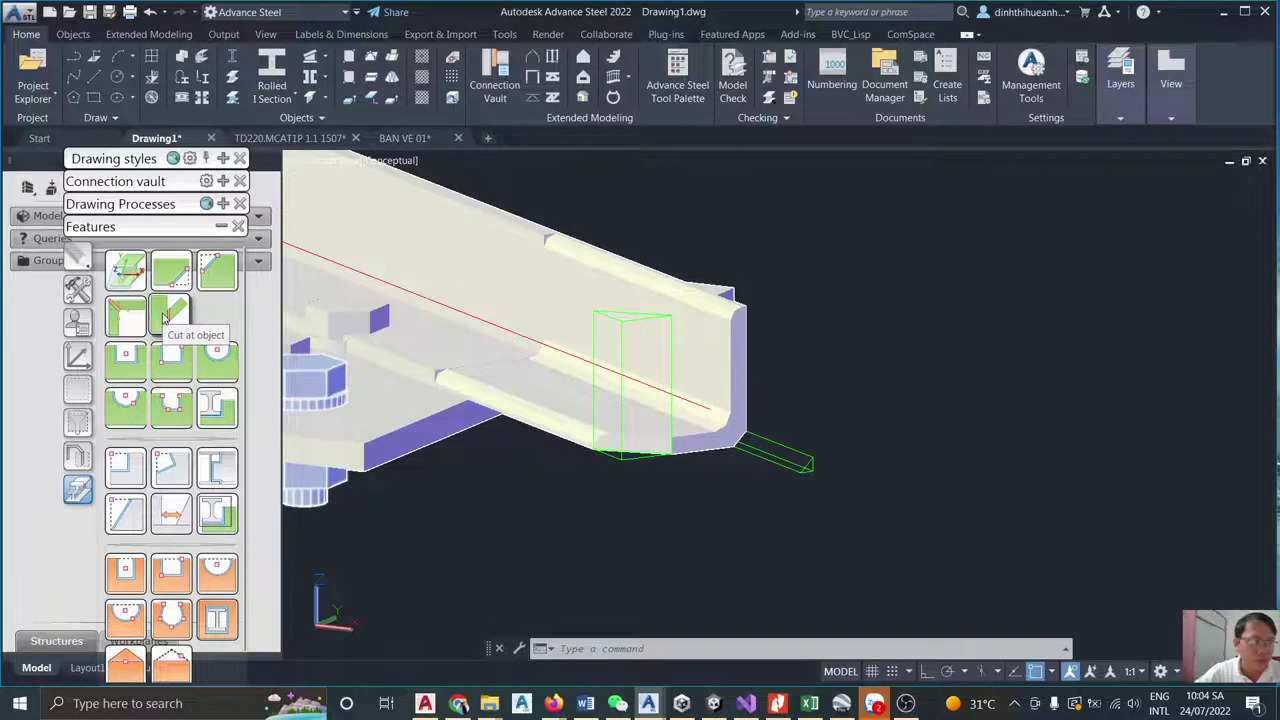
Rotate the bent angle beam freehand about a base point picked beside it.
scroll(604, 328, "down", 5)
scroll(604, 328, "up", 3)
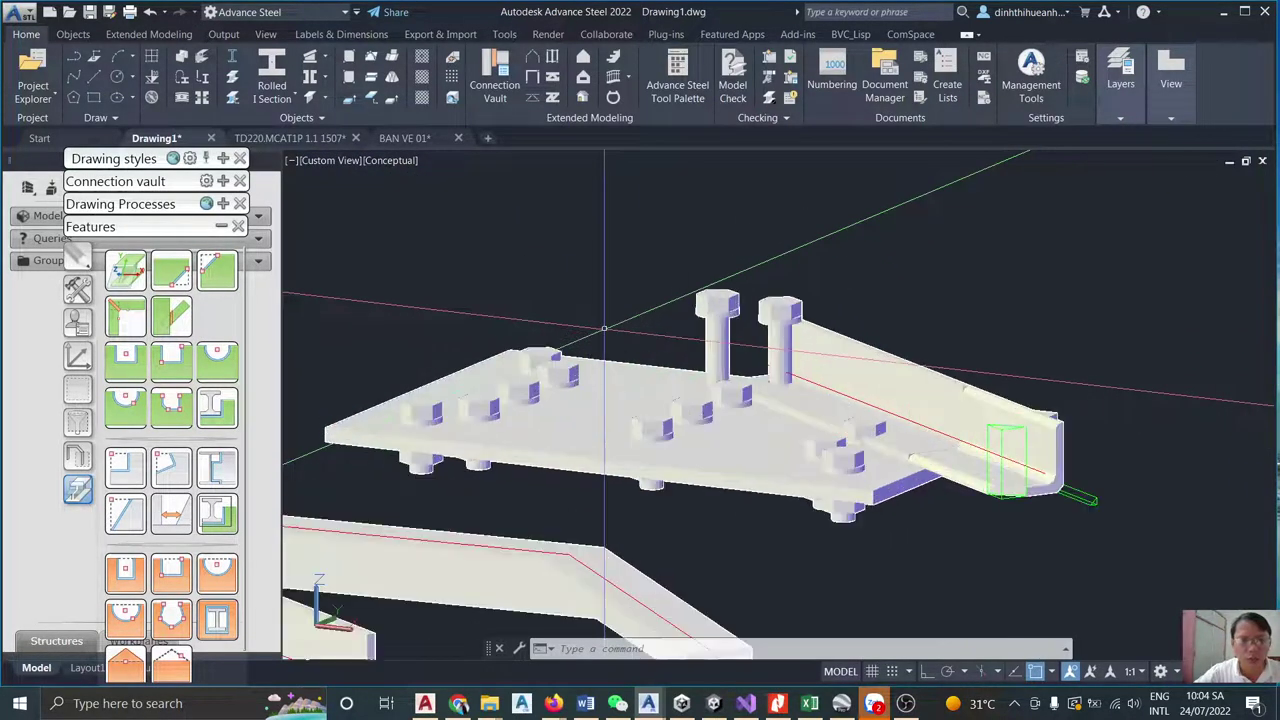
scroll(878, 355, "down", 3)
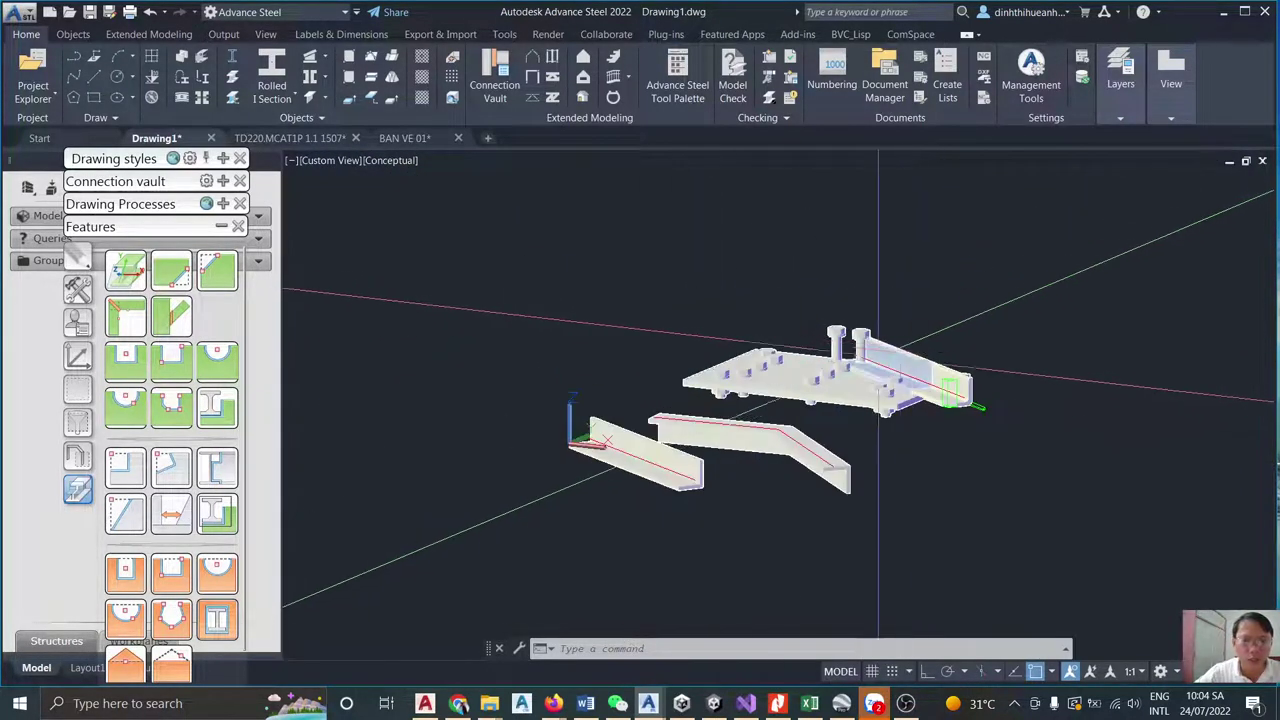
scroll(878, 355, "up", 3)
scroll(878, 355, "down", 3)
scroll(880, 355, "up", 2)
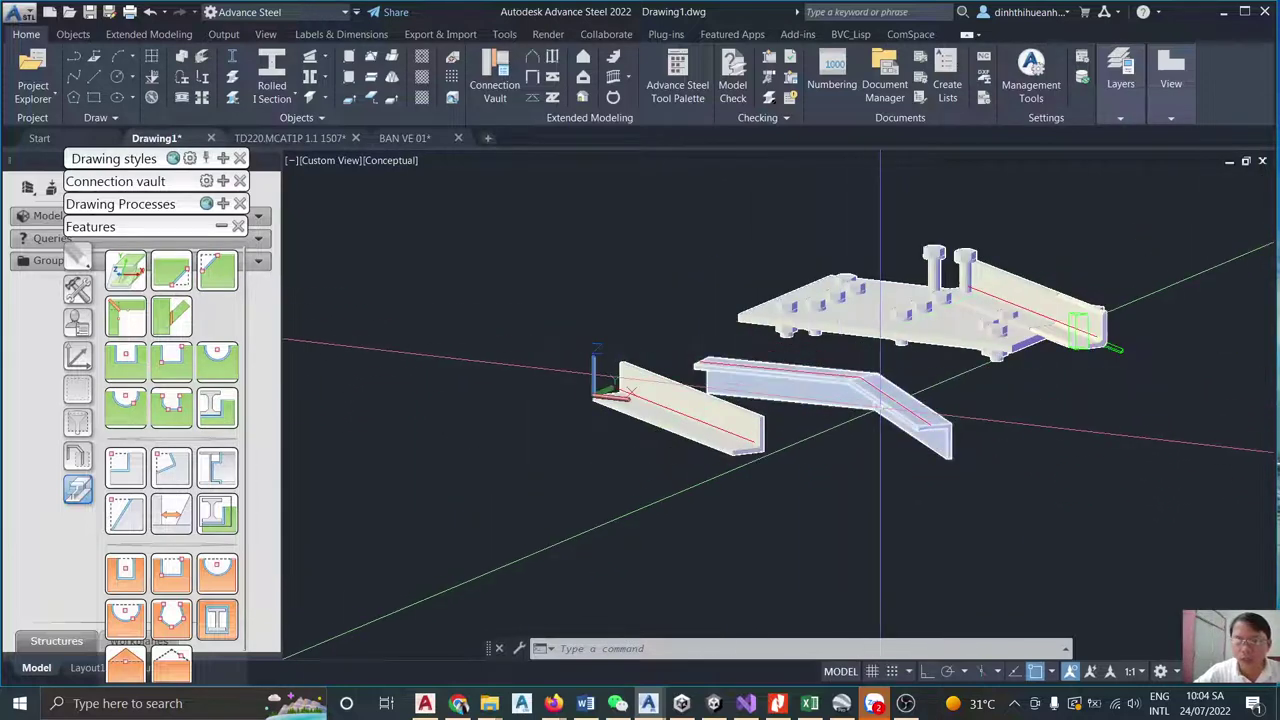
left_click(830, 395)
scroll(1047, 413, "down", 3)
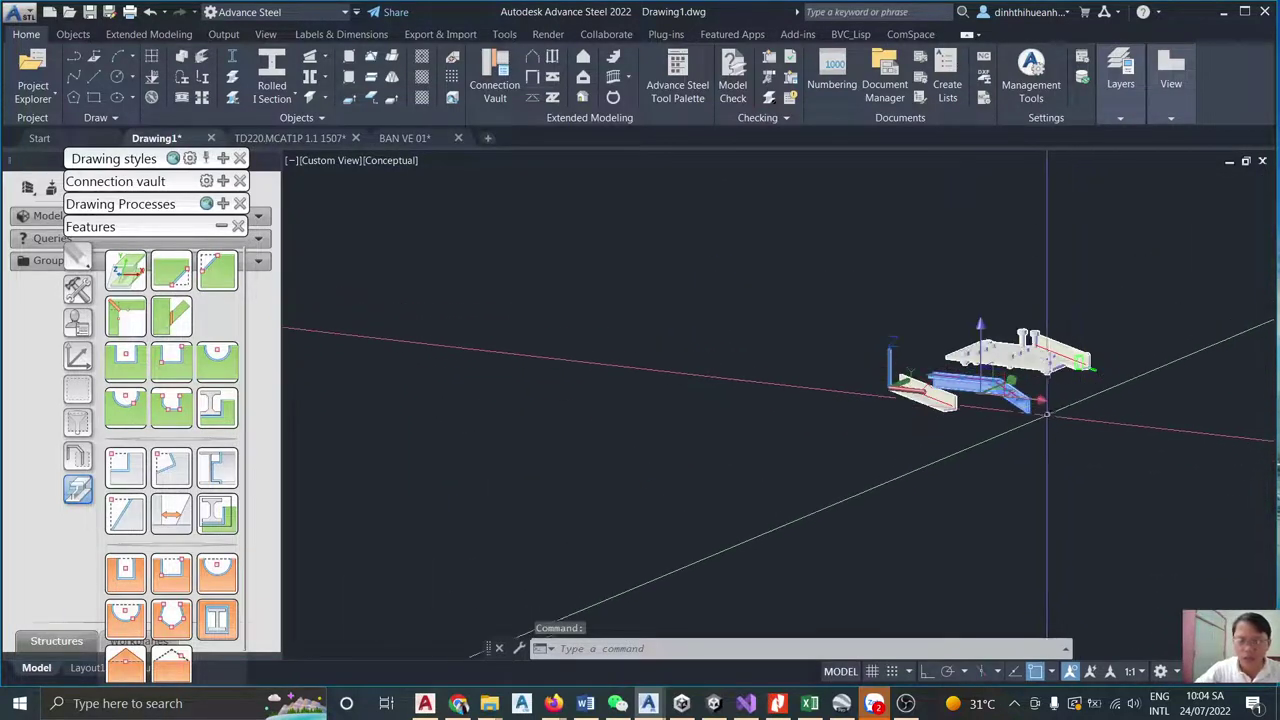
scroll(1047, 413, "up", 3)
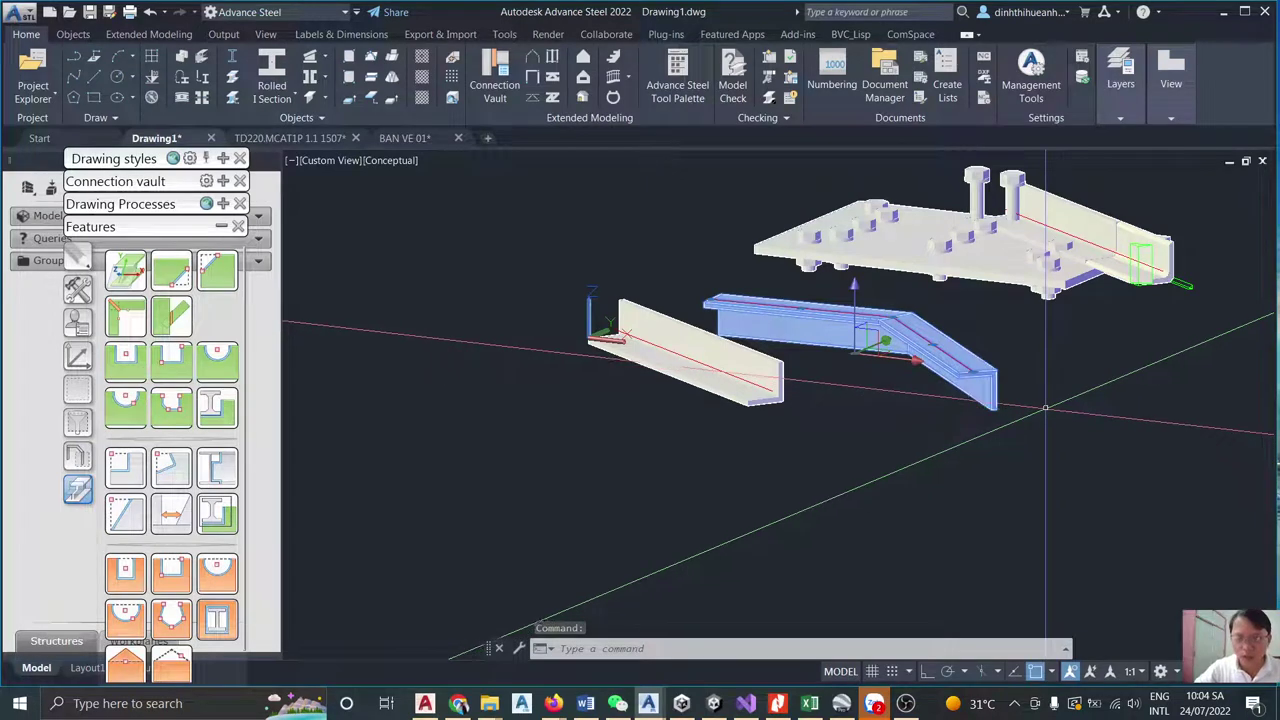
key("space")
key("Escape")
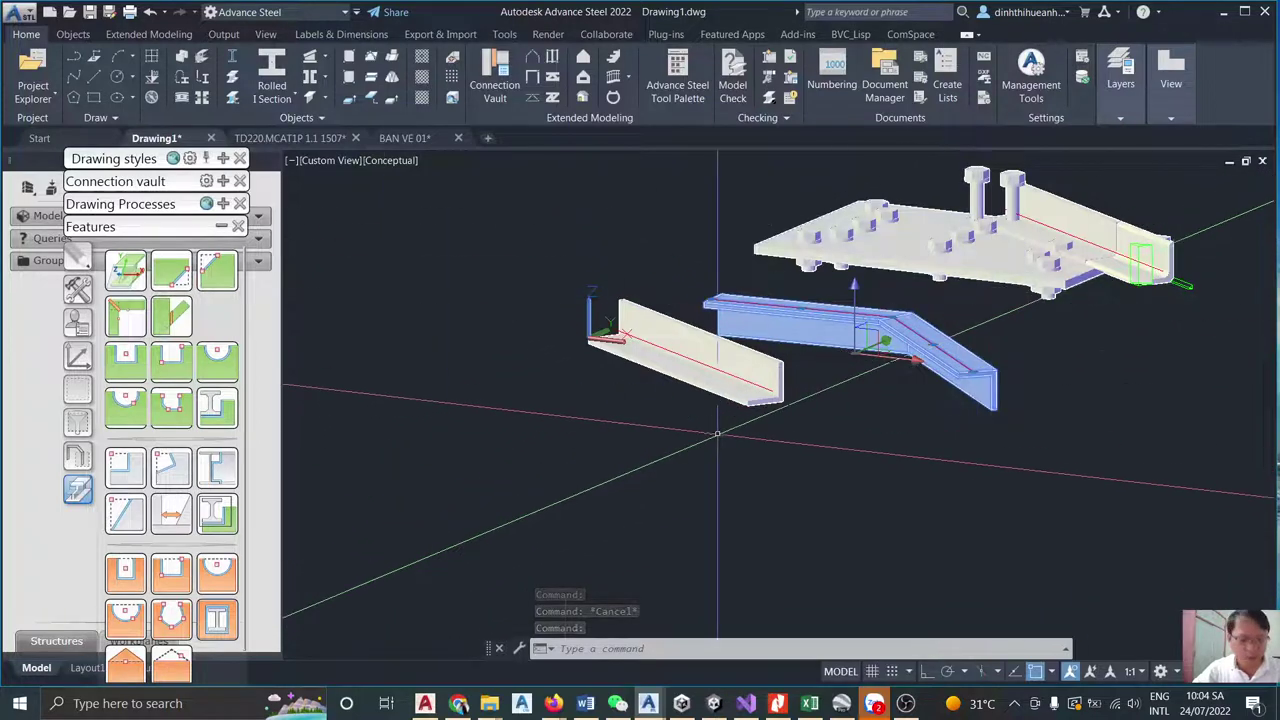
key("Return")
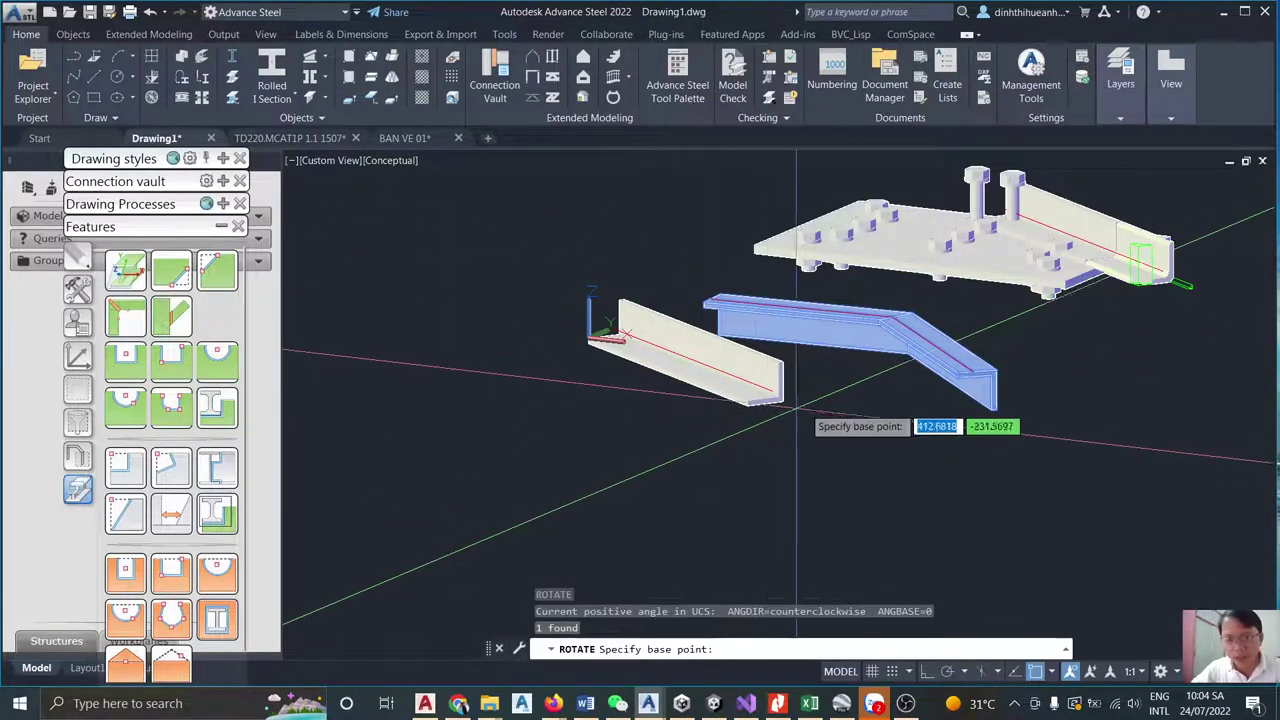
left_click(848, 402)
left_click(692, 483)
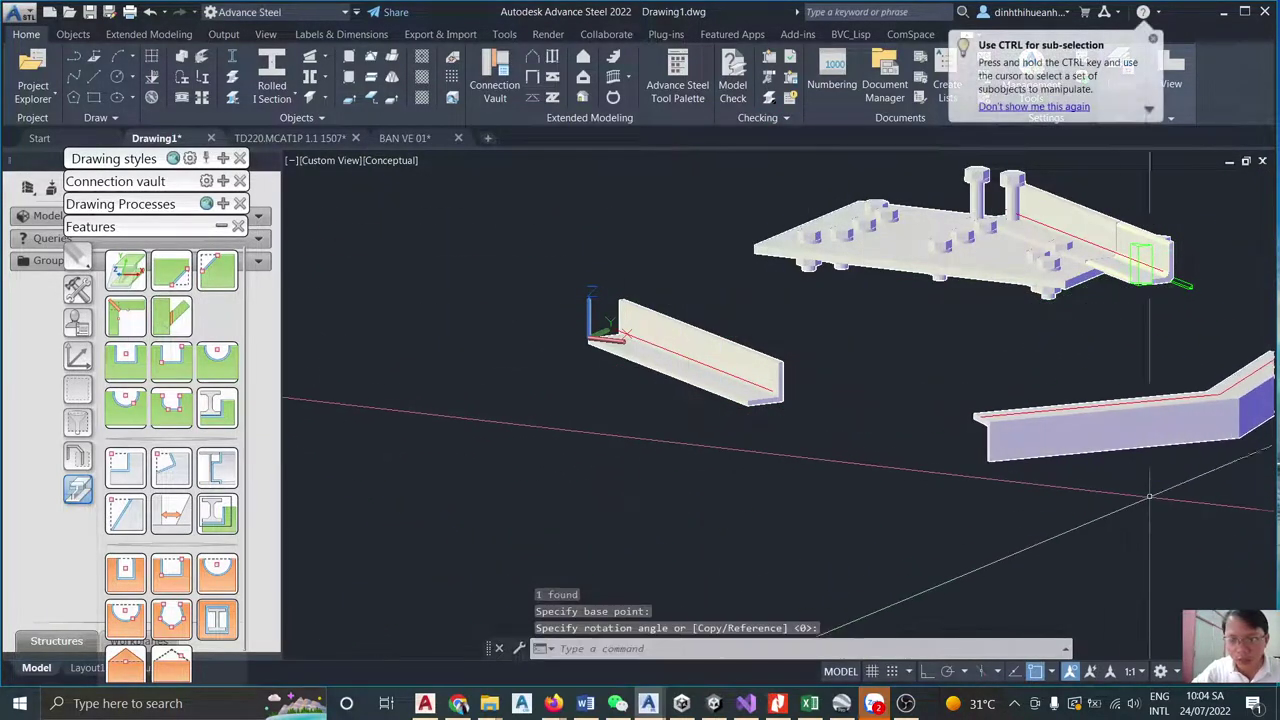
scroll(1165, 550, "down", 3)
scroll(1165, 550, "up", 4)
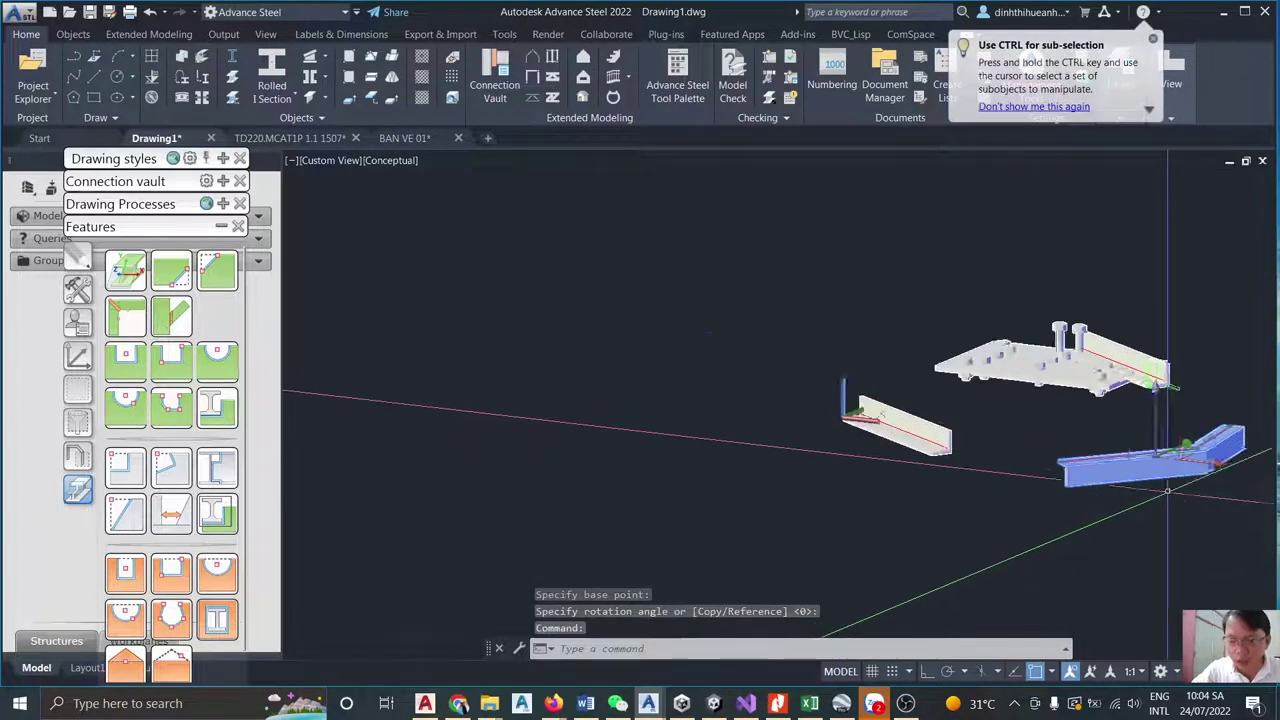
Move the bent angle beam freehand so it lies beyond the end of the straight angle beam.
type("m")
key("Return")
left_click(1169, 547)
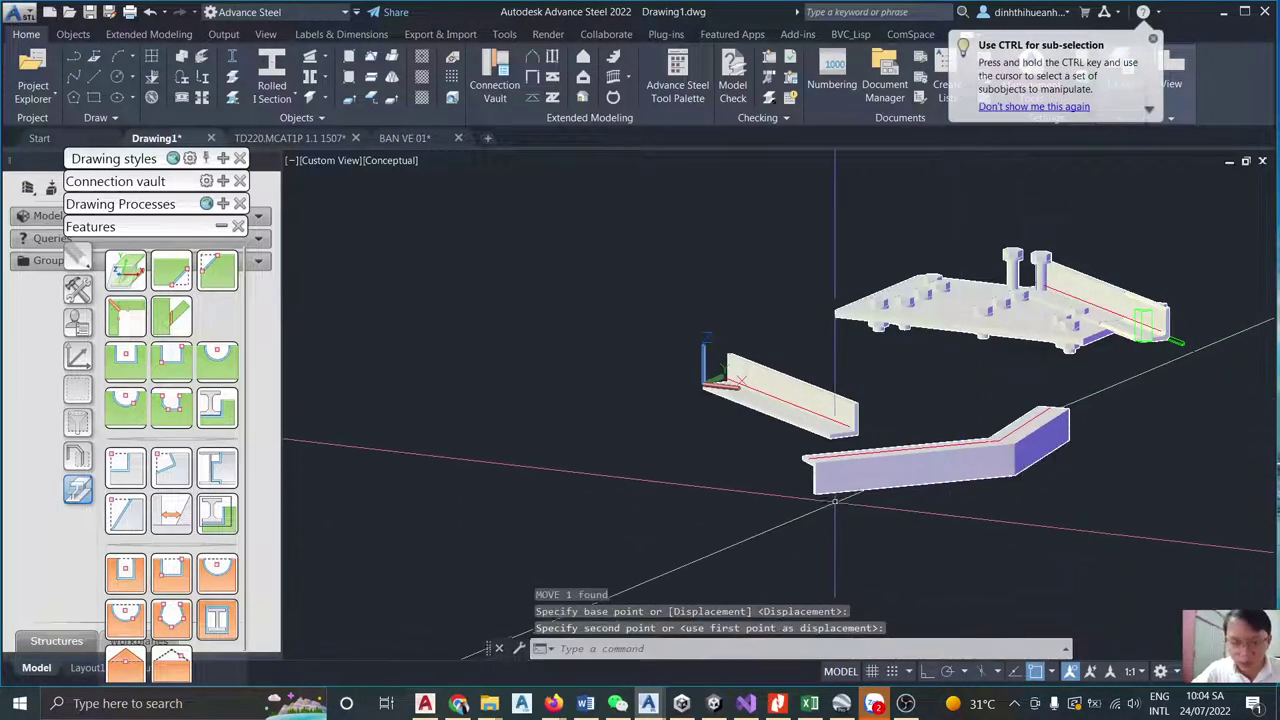
left_click(1070, 345)
Create a flange saw cut with the bent angle as the section to cut against and the straight angle as the section to cut.
middle_click_drag(1070, 345, 771, 400, "shift")
scroll(771, 400, "up", 3)
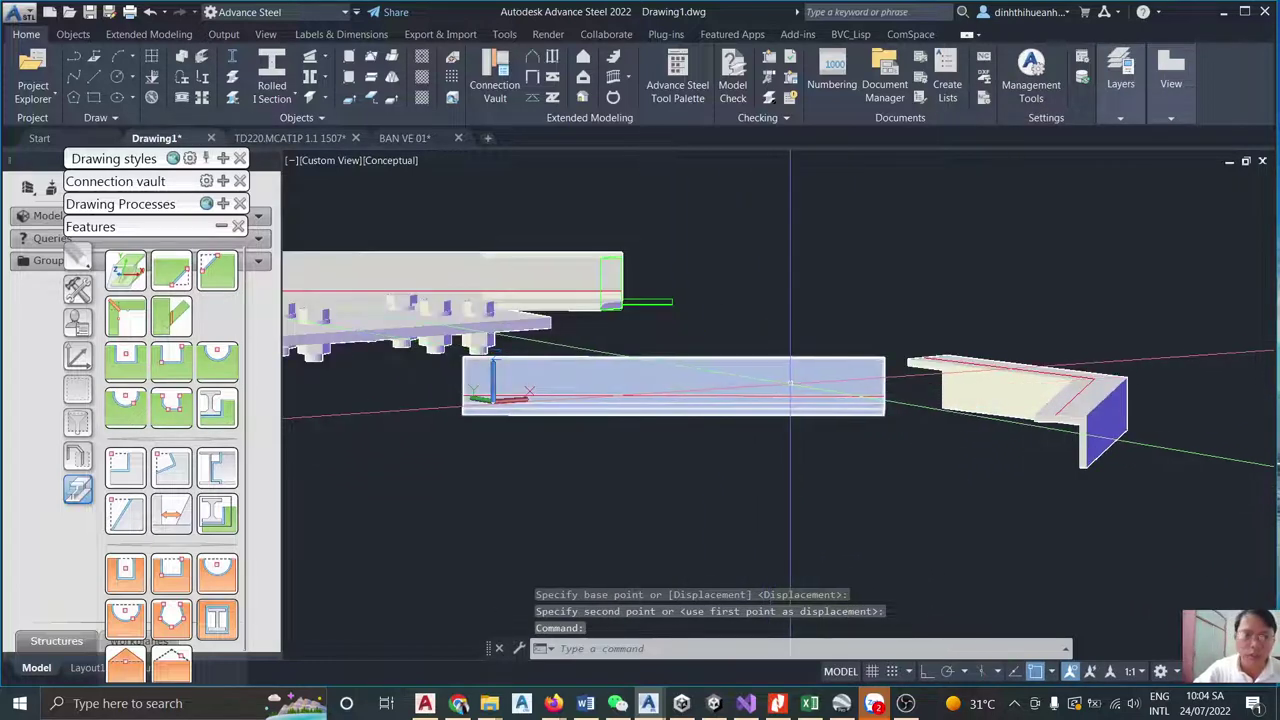
left_click(170, 318)
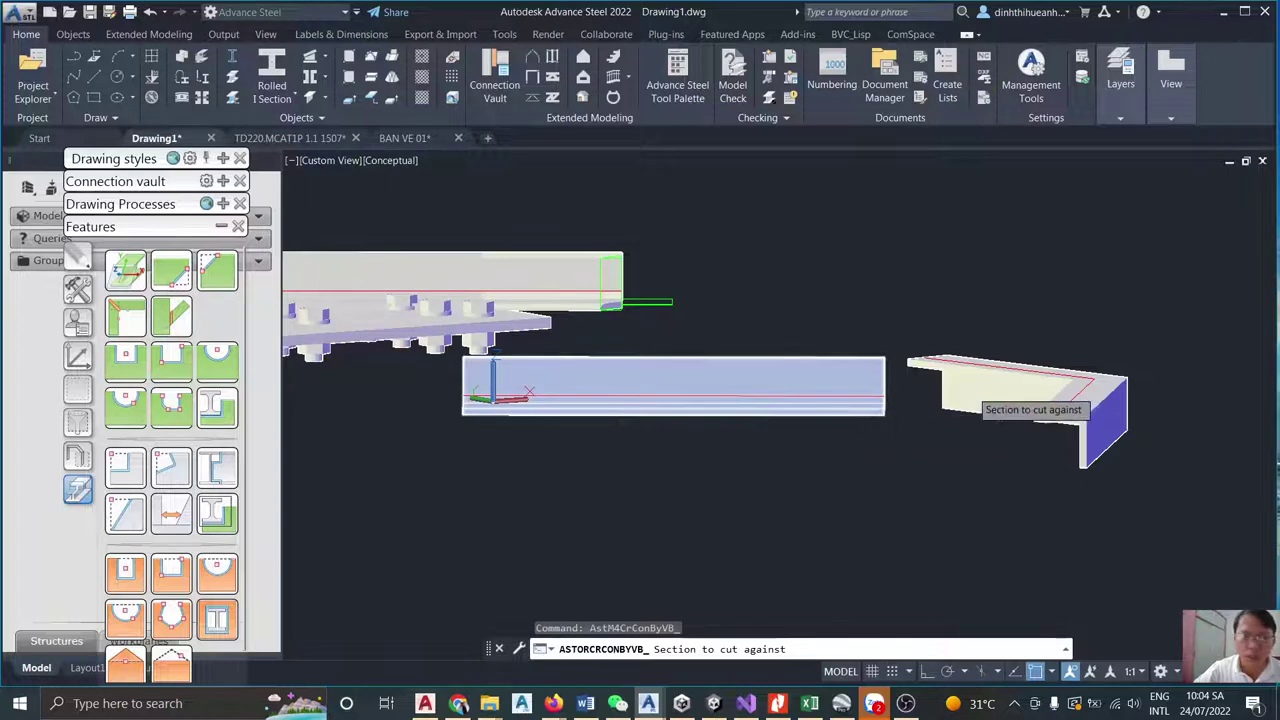
left_click(982, 386)
key("Return")
left_click(858, 393)
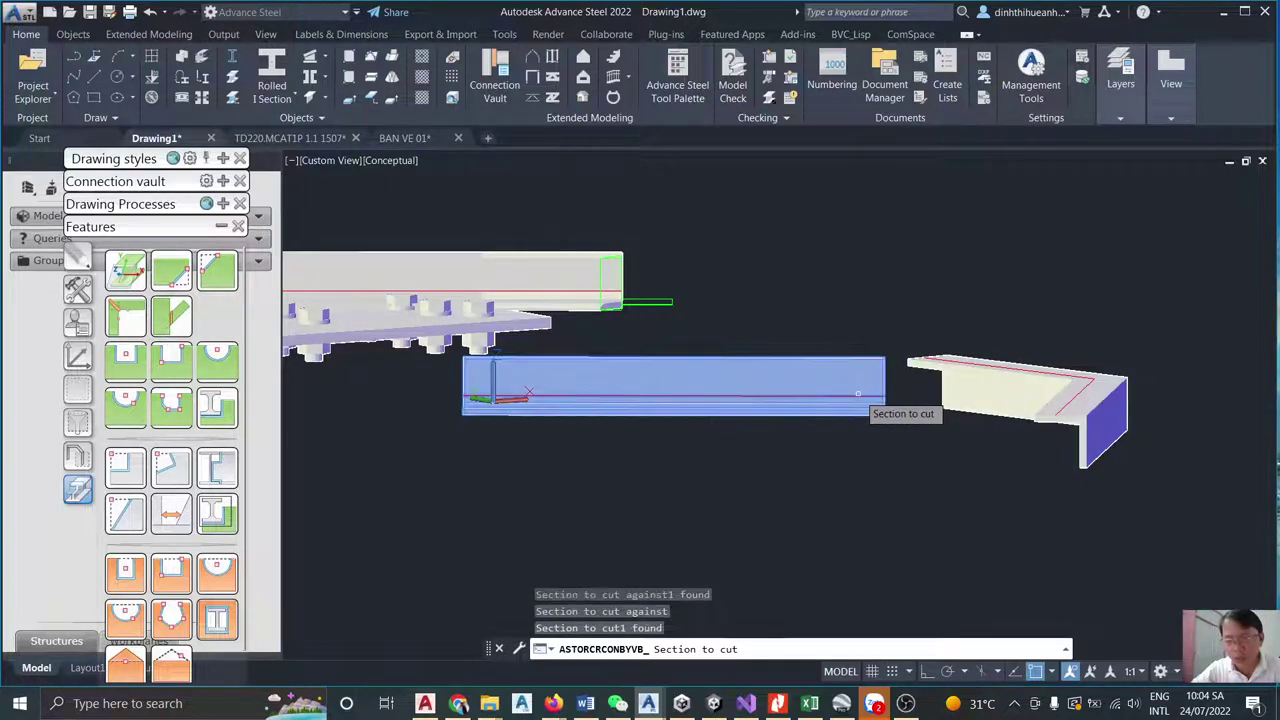
key("Return")
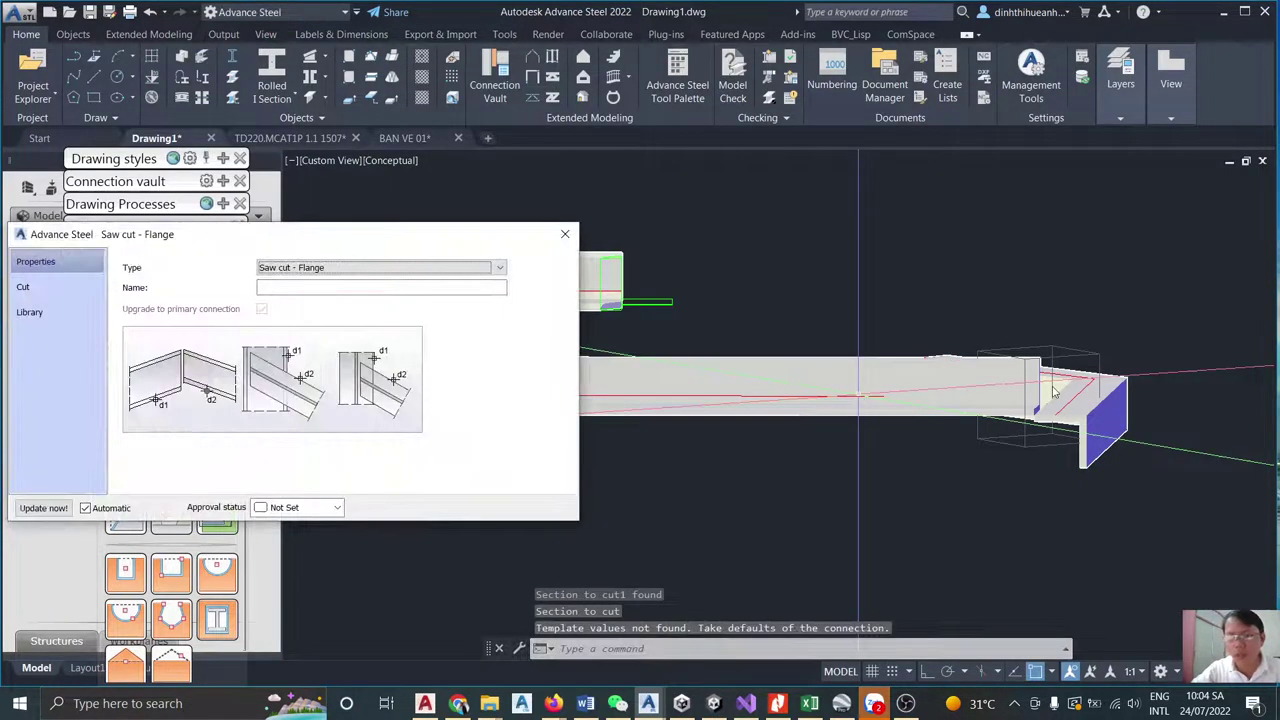
Review the flange saw cut's gap, side and weld settings, close its properties and inspect the joint.
scroll(1053, 392, "up", 4)
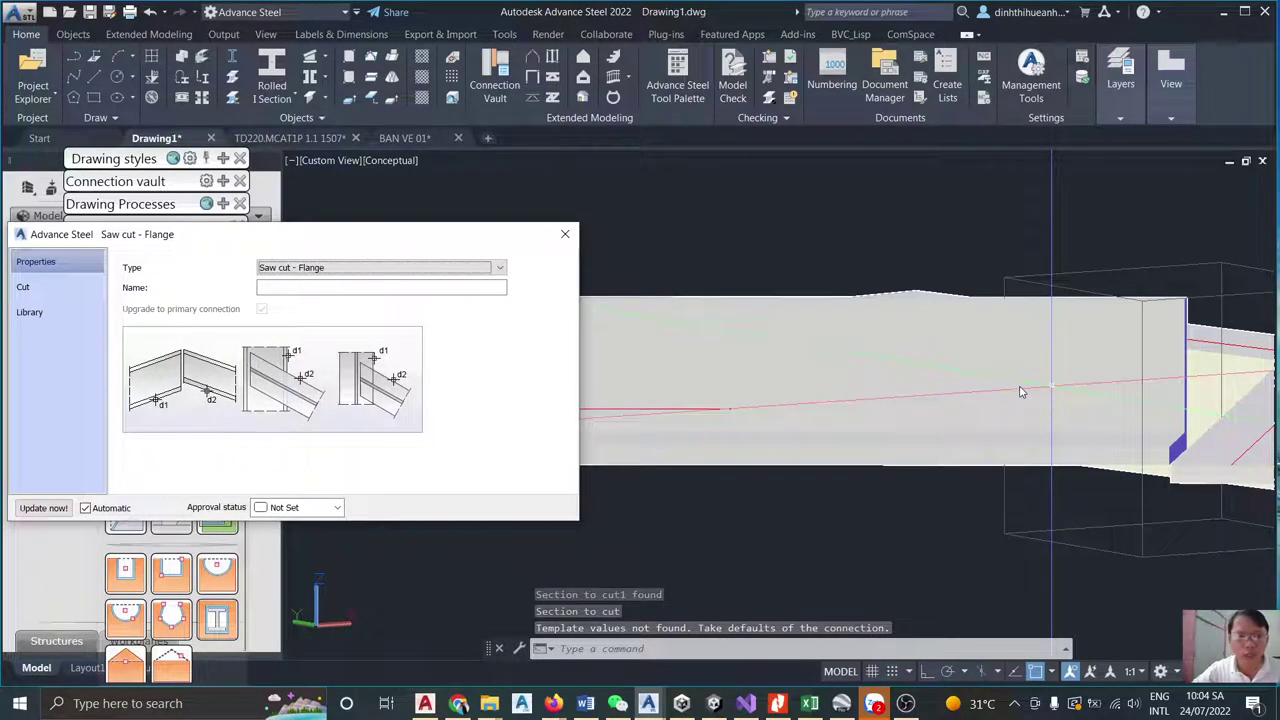
left_click(50, 287)
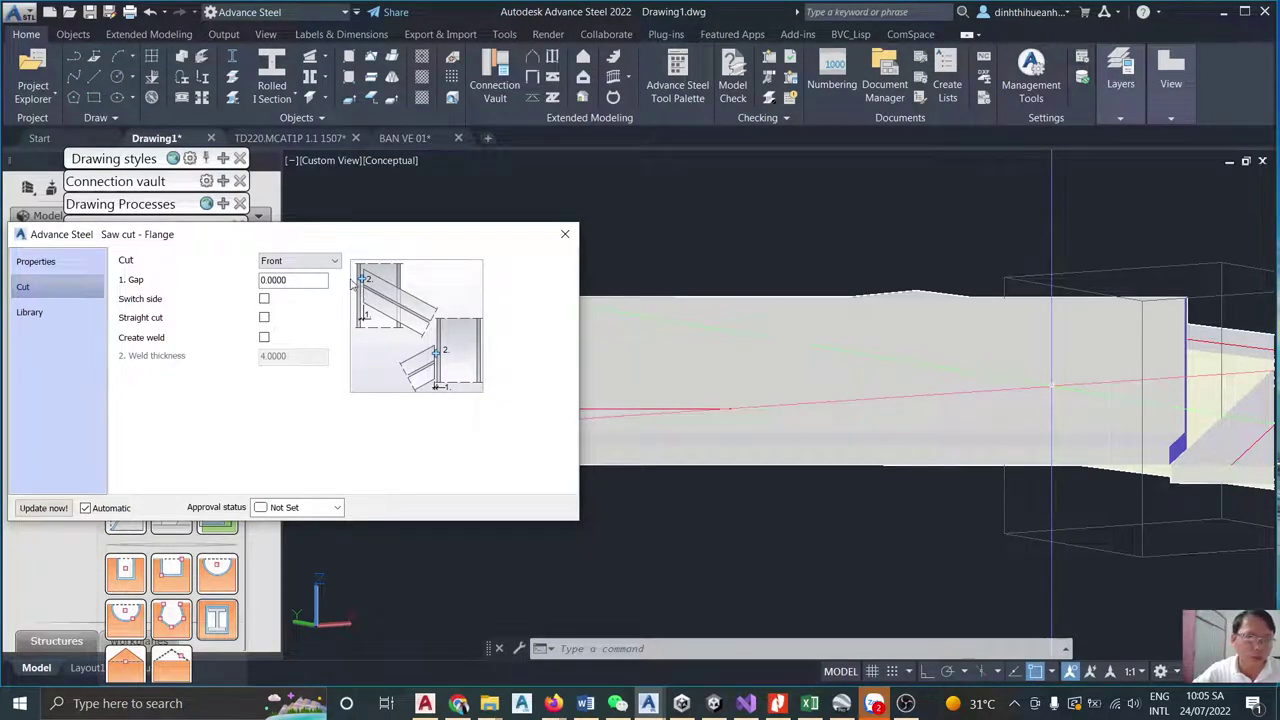
left_click(565, 234)
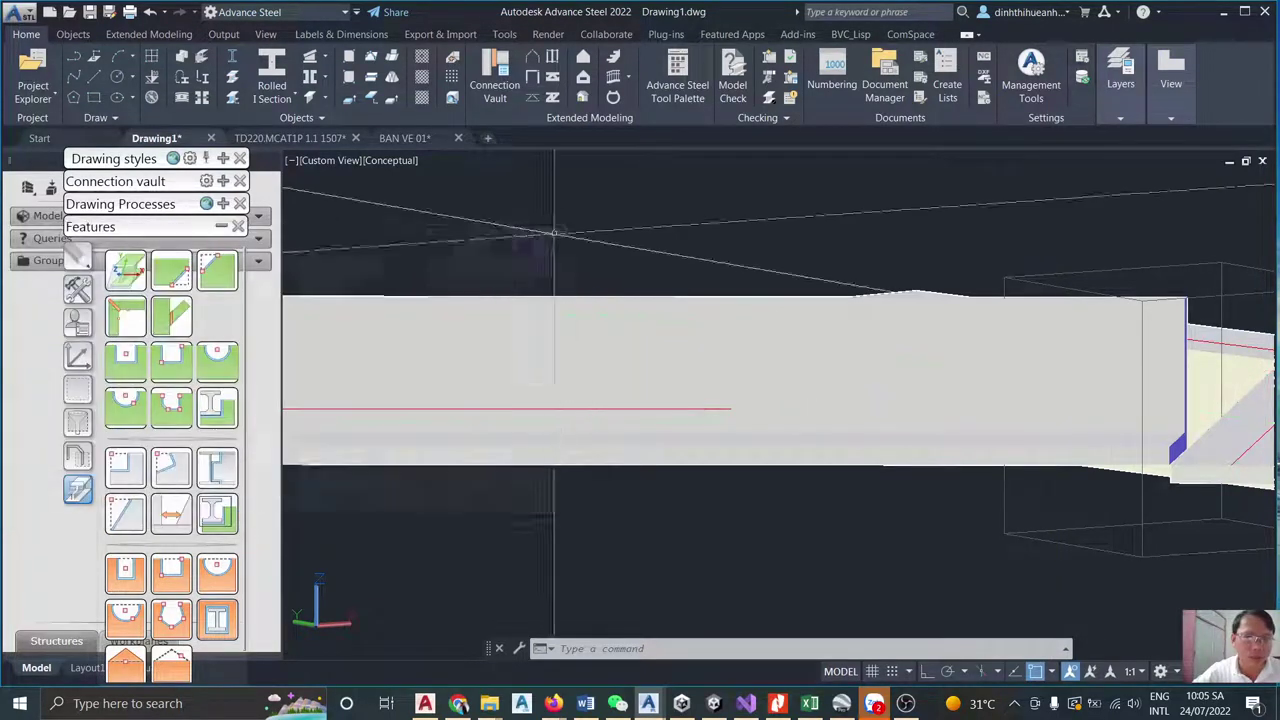
middle_click_drag(551, 223, 240, 365, "shift")
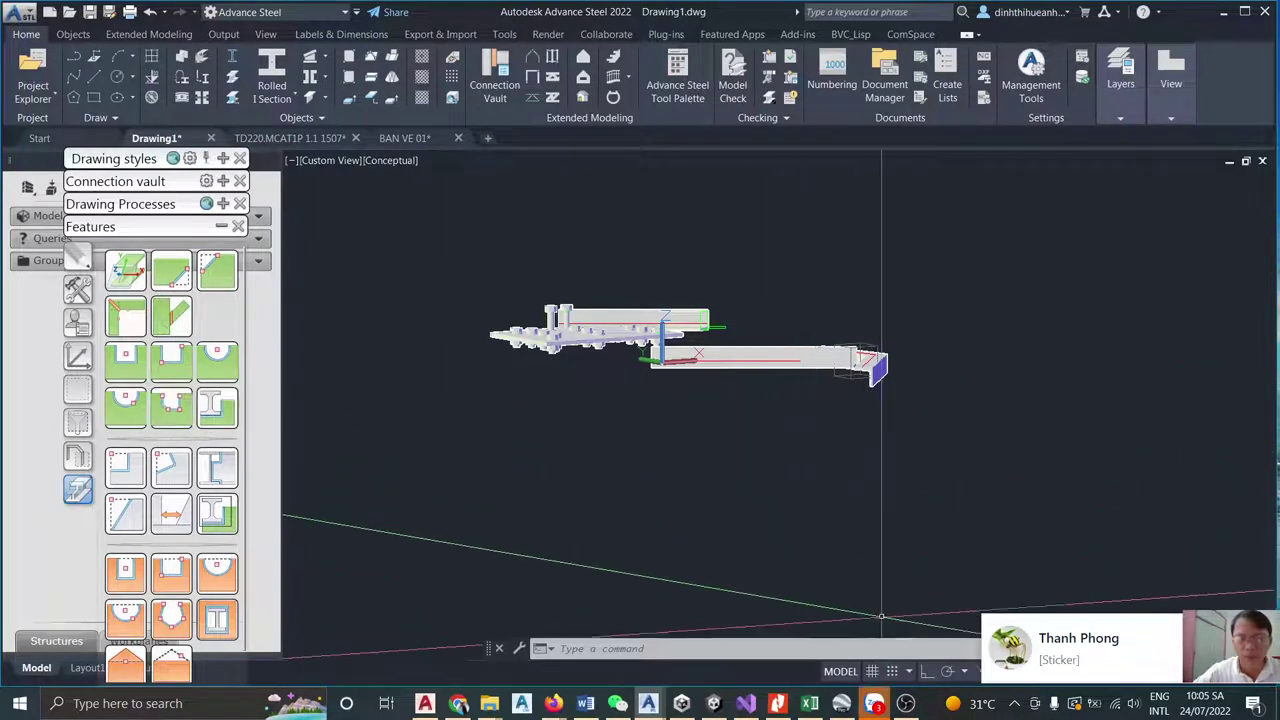
left_click(906, 704)
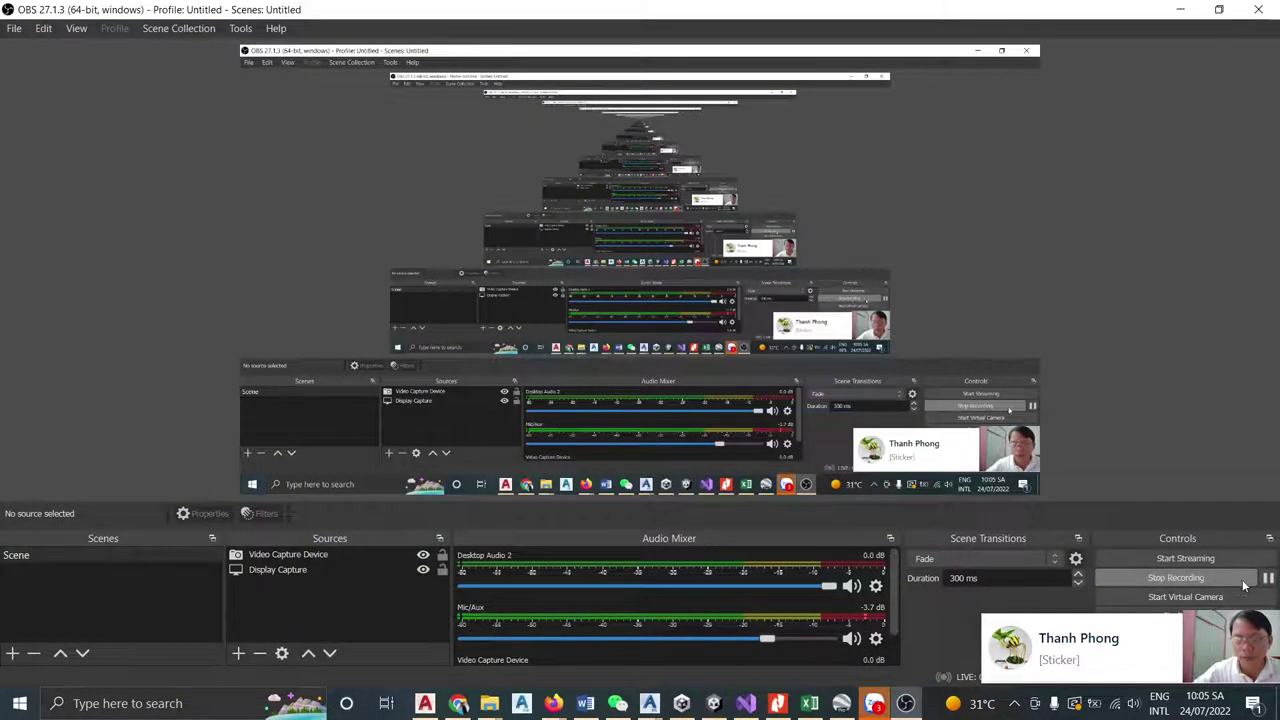
left_click(1180, 9)
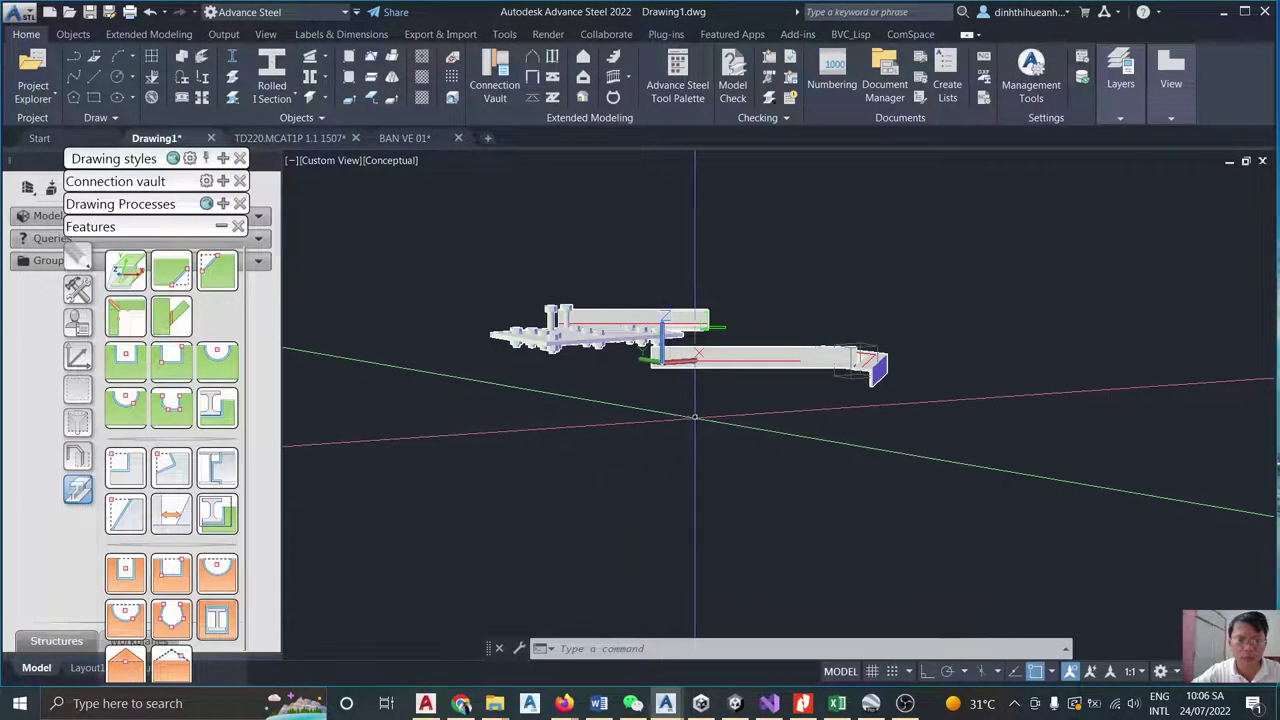
scroll(643, 292, "up", 4)
scroll(643, 292, "down", 2)
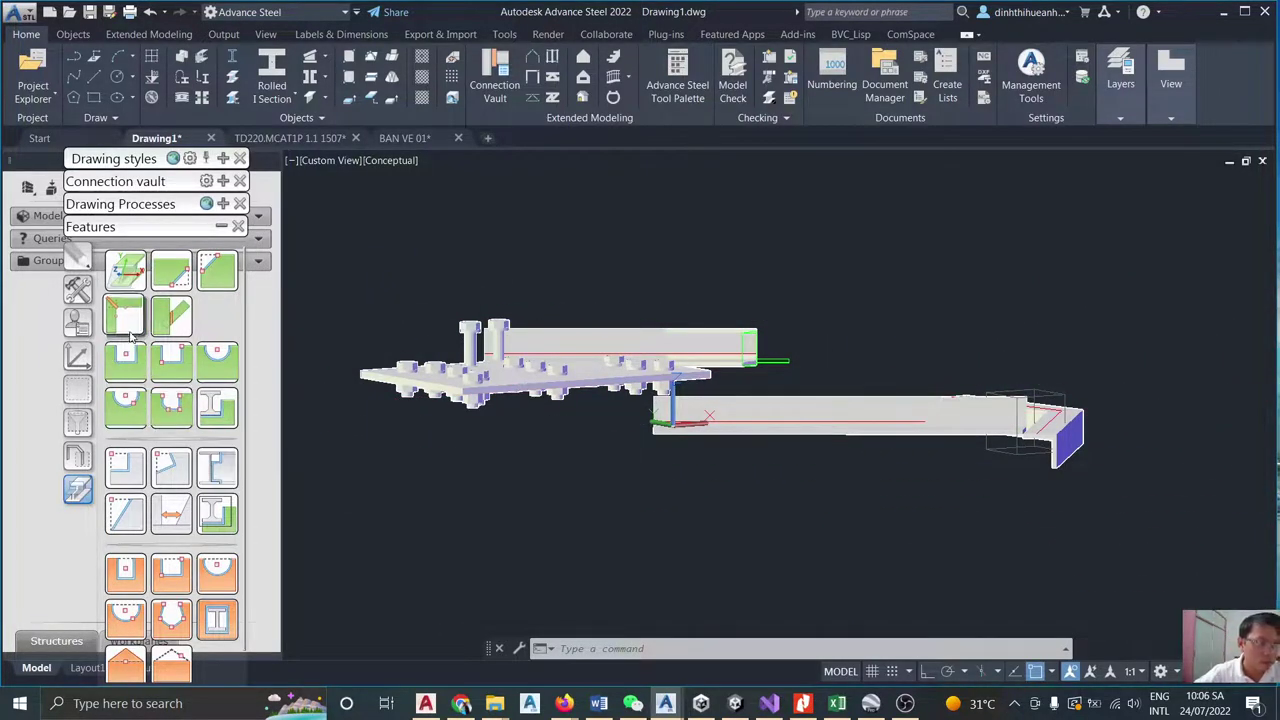
Look through the tool palette's categories and examine the Copy and Rotate options of Transform elements.
left_click(80, 455)
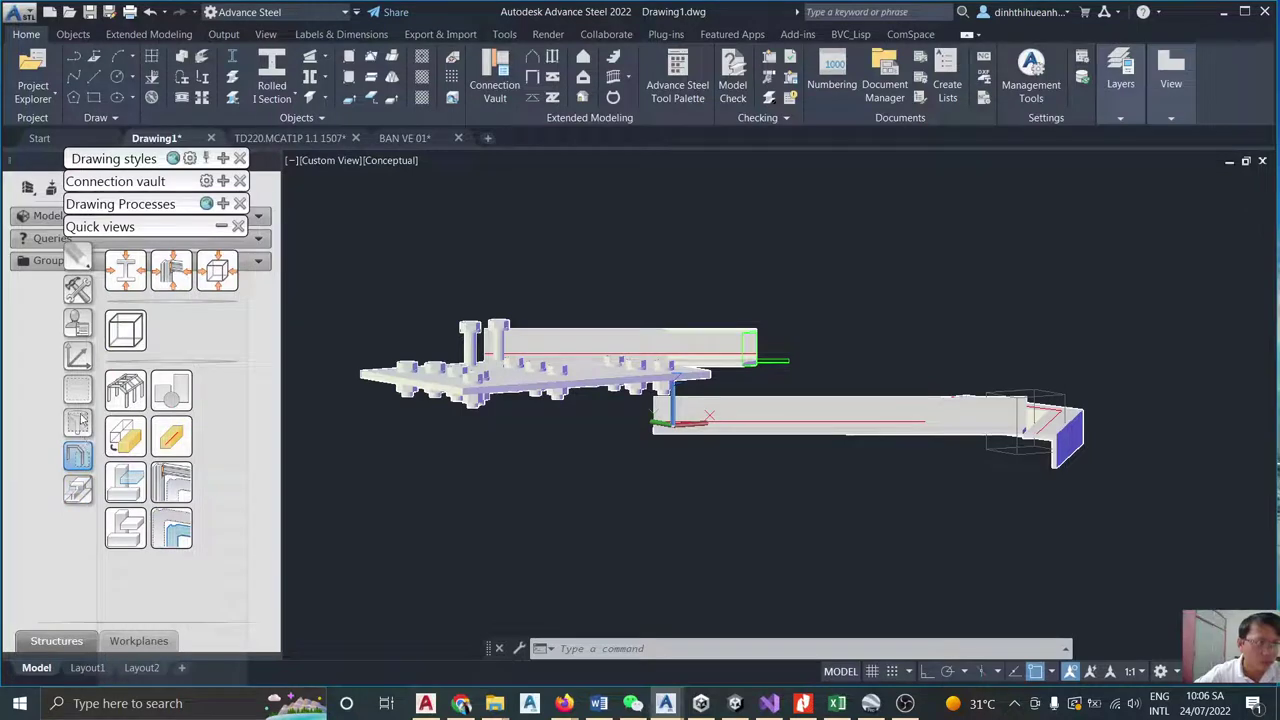
left_click(82, 420)
left_click(78, 389)
left_click(78, 357)
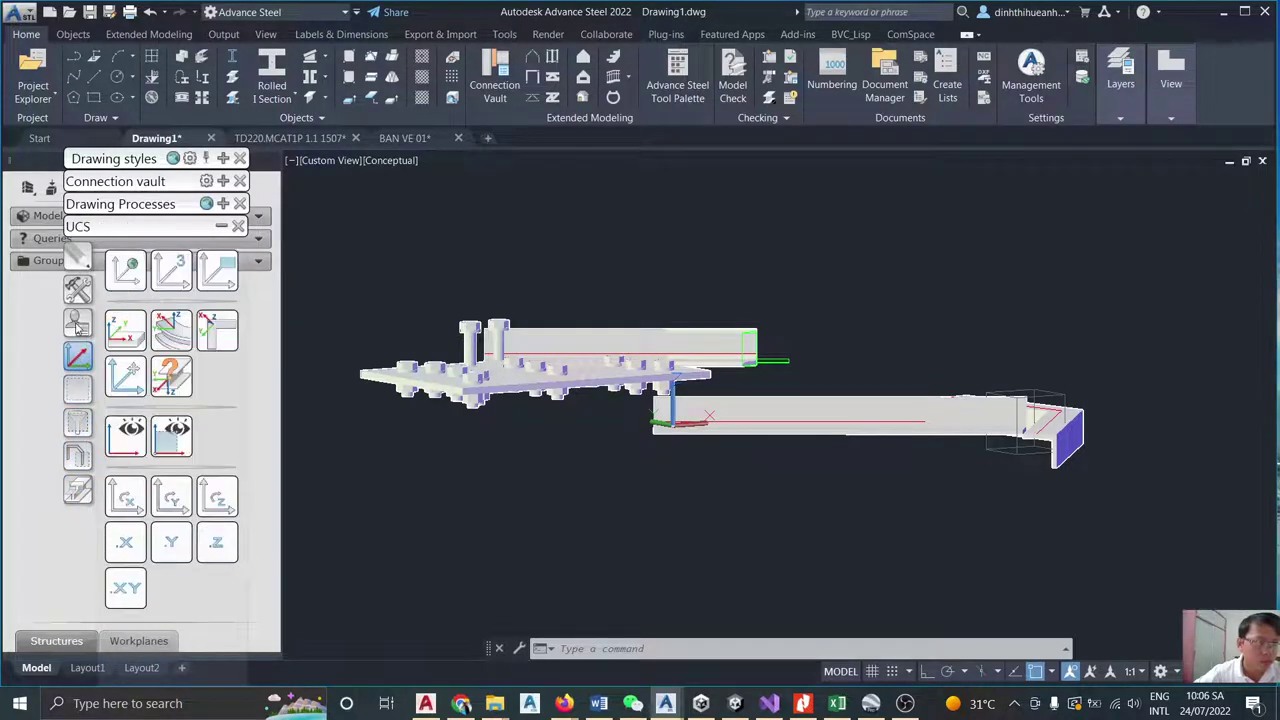
left_click(78, 325)
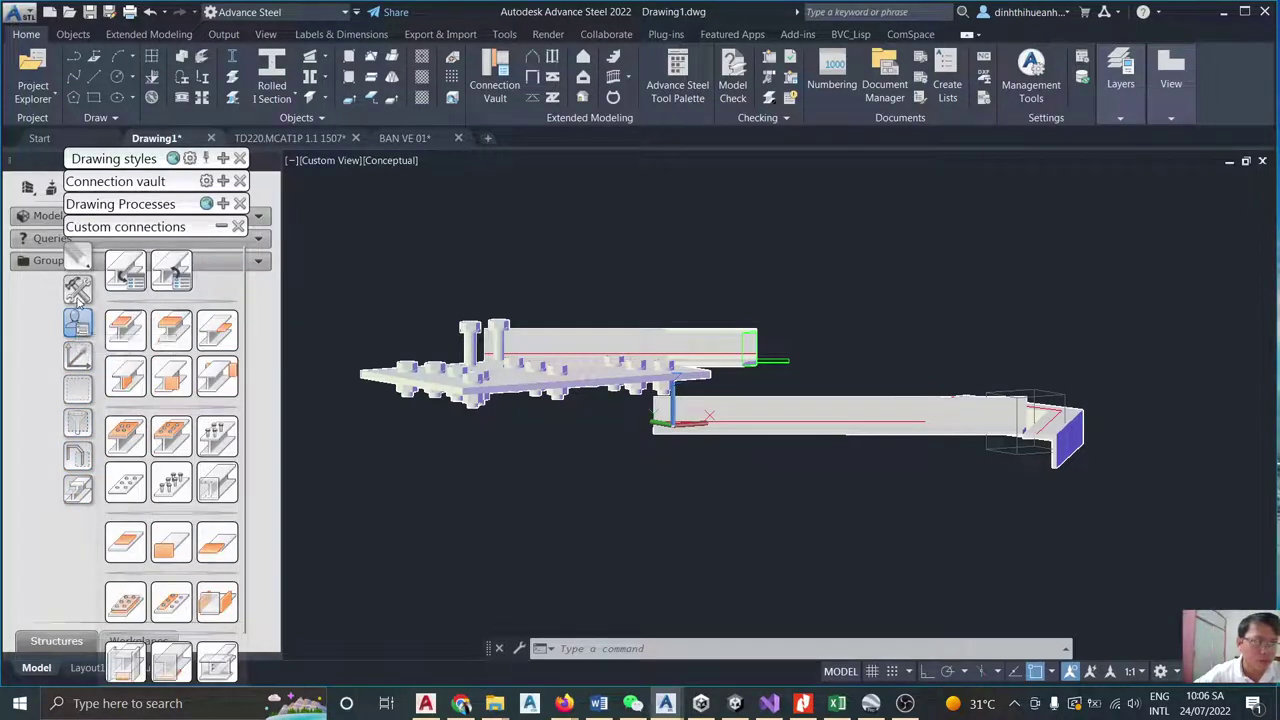
left_click(79, 292)
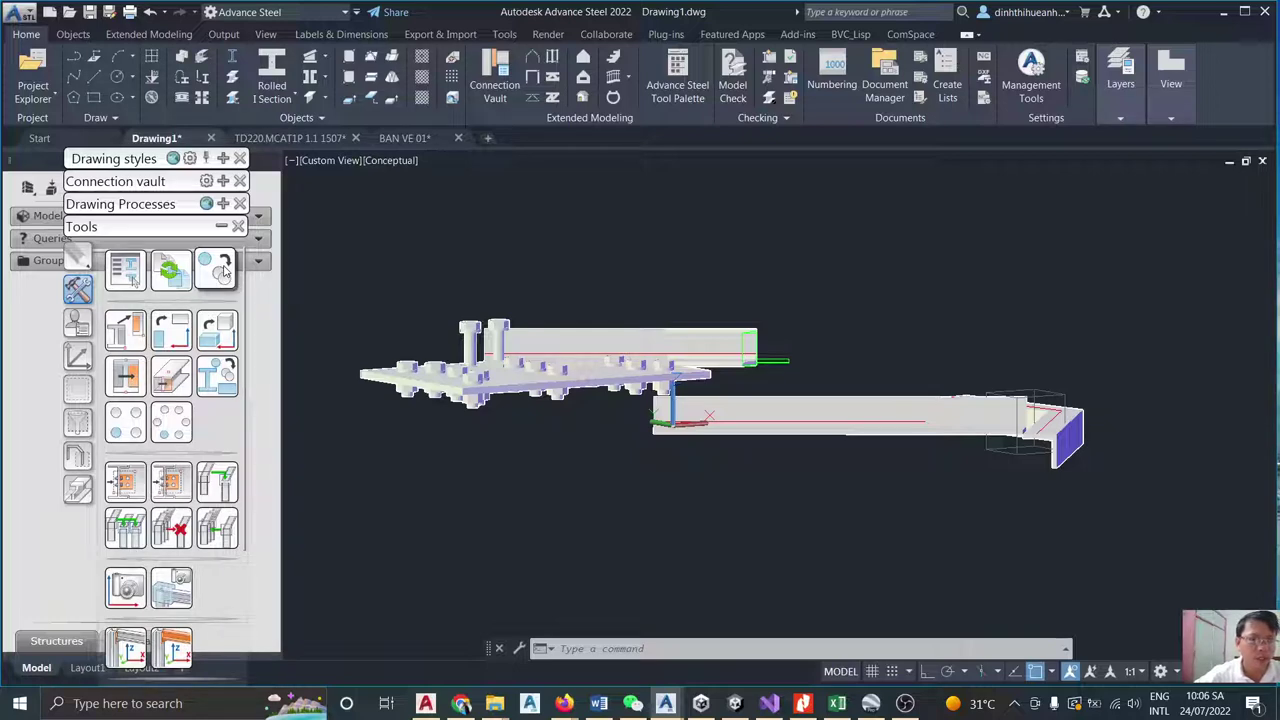
left_click(215, 270)
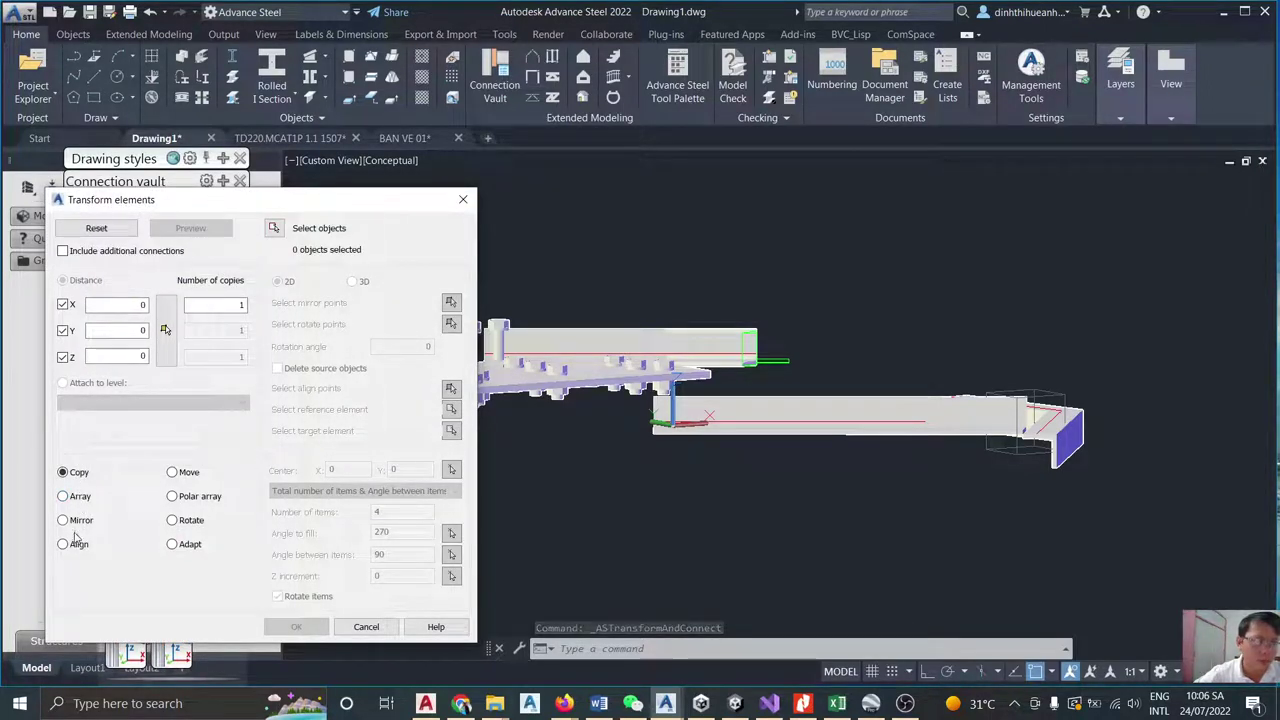
left_click(193, 522)
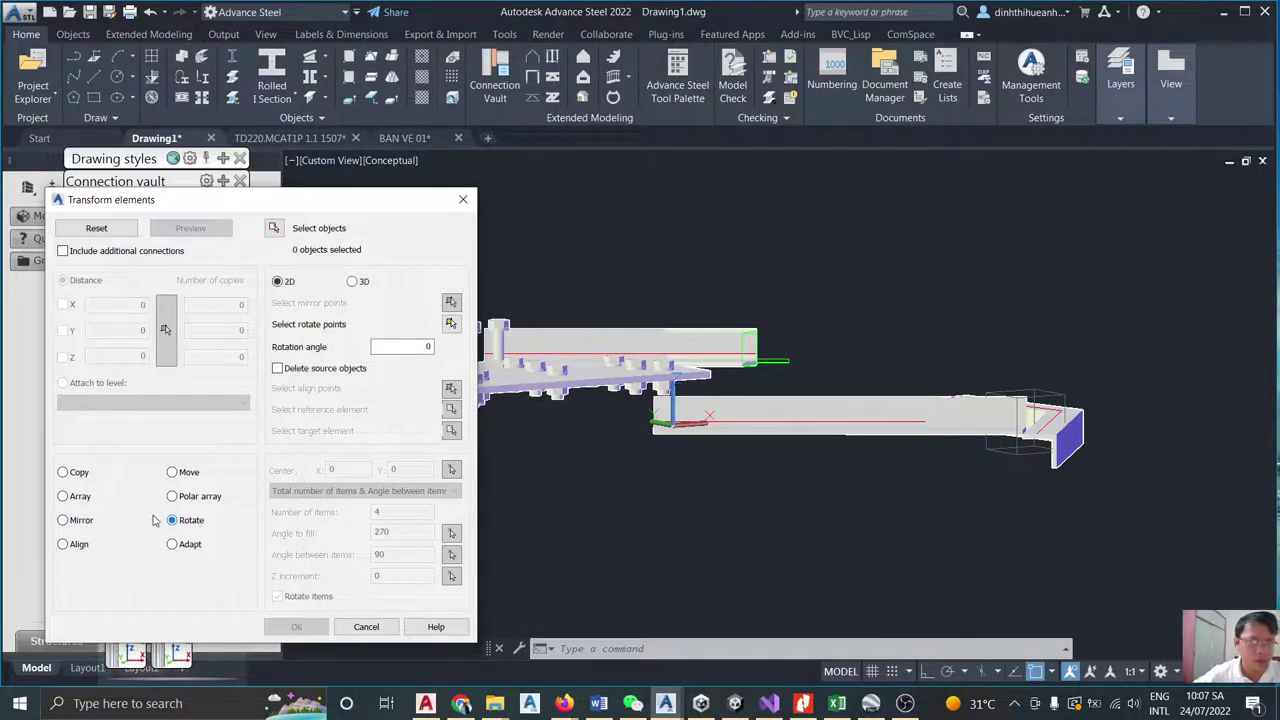
left_click(73, 475)
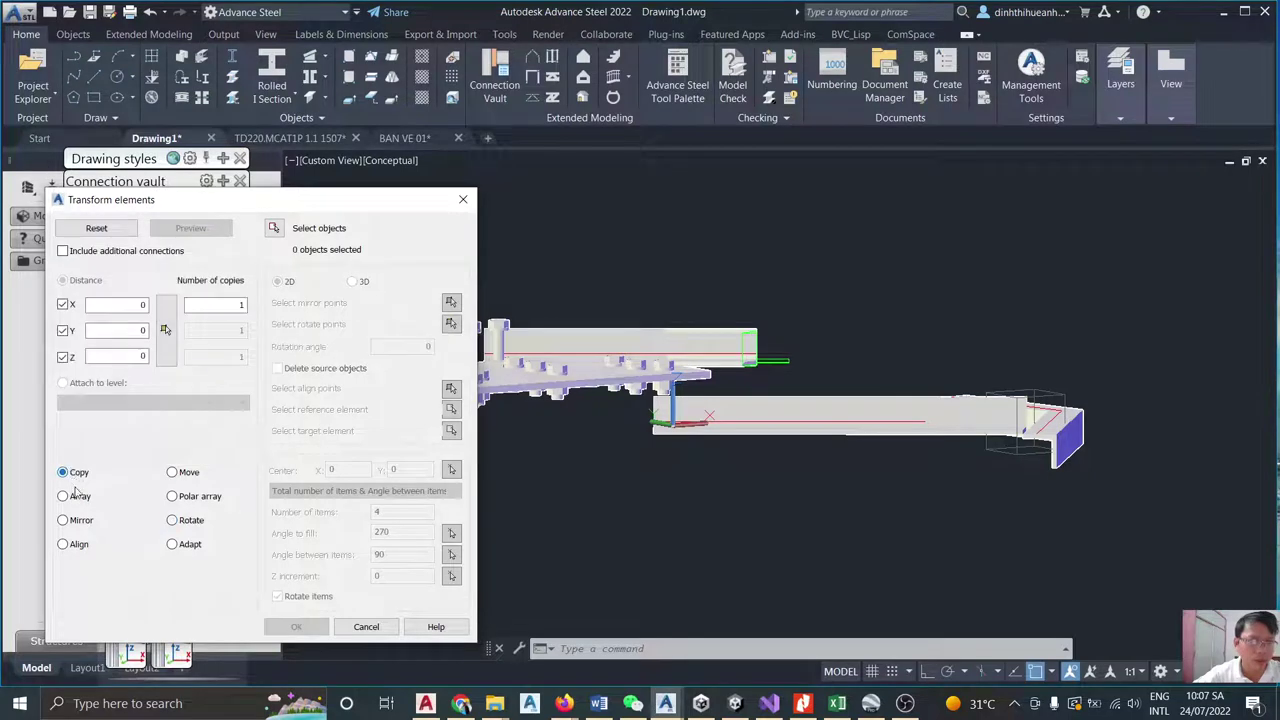
left_click(463, 199)
Select the bolted plate for Transform elements and include its additional connections.
middle_click_drag(1003, 298, 815, 440, "shift")
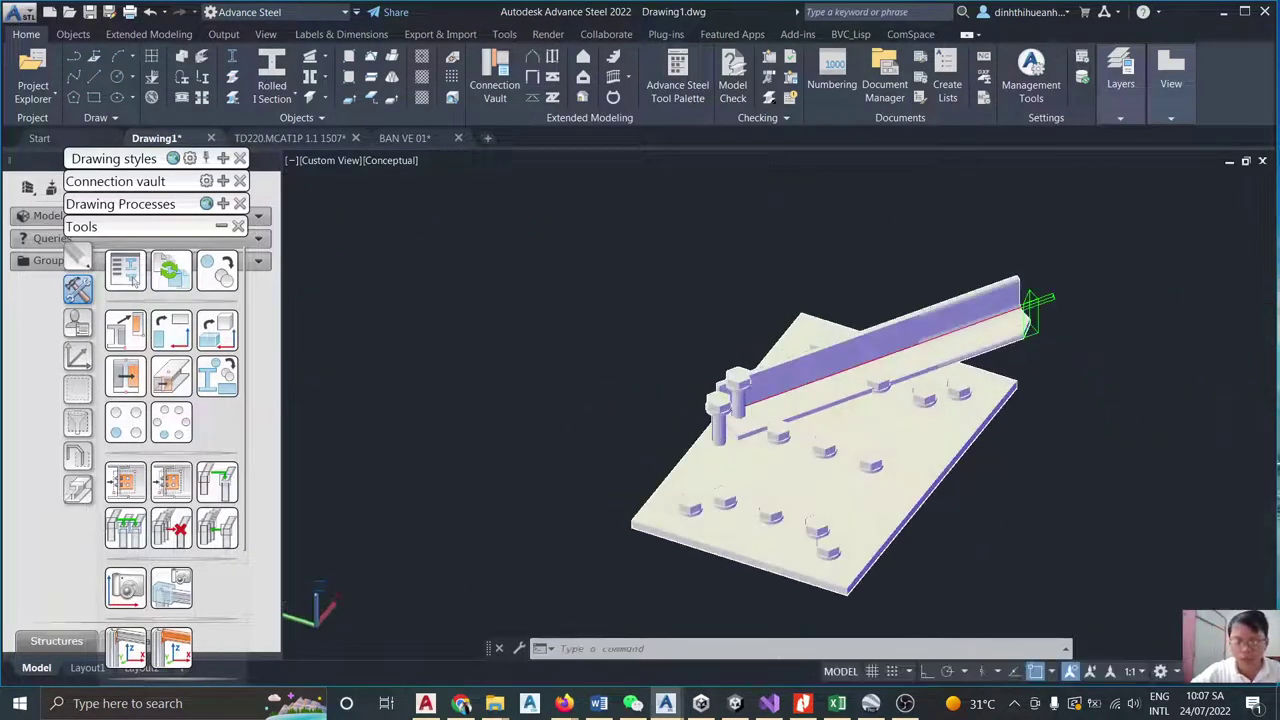
left_click(813, 483)
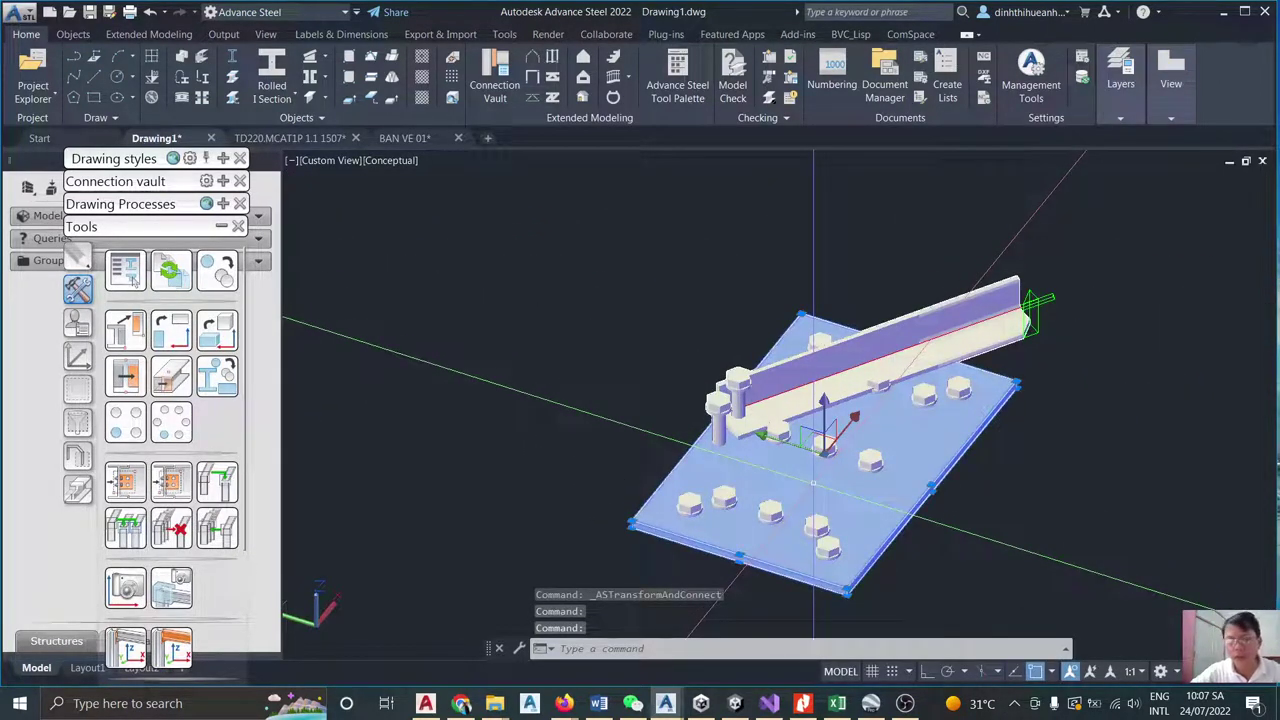
key("Escape")
left_click(813, 483)
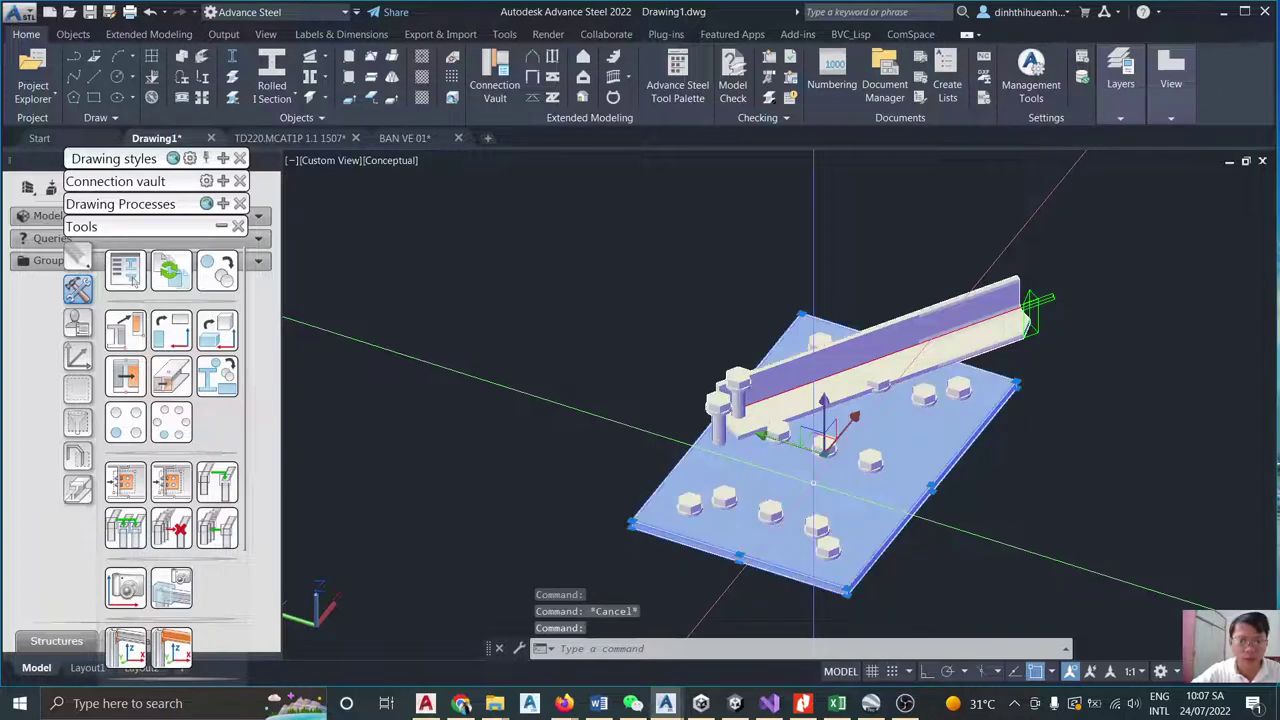
left_click(813, 483, "shift")
left_click(813, 483)
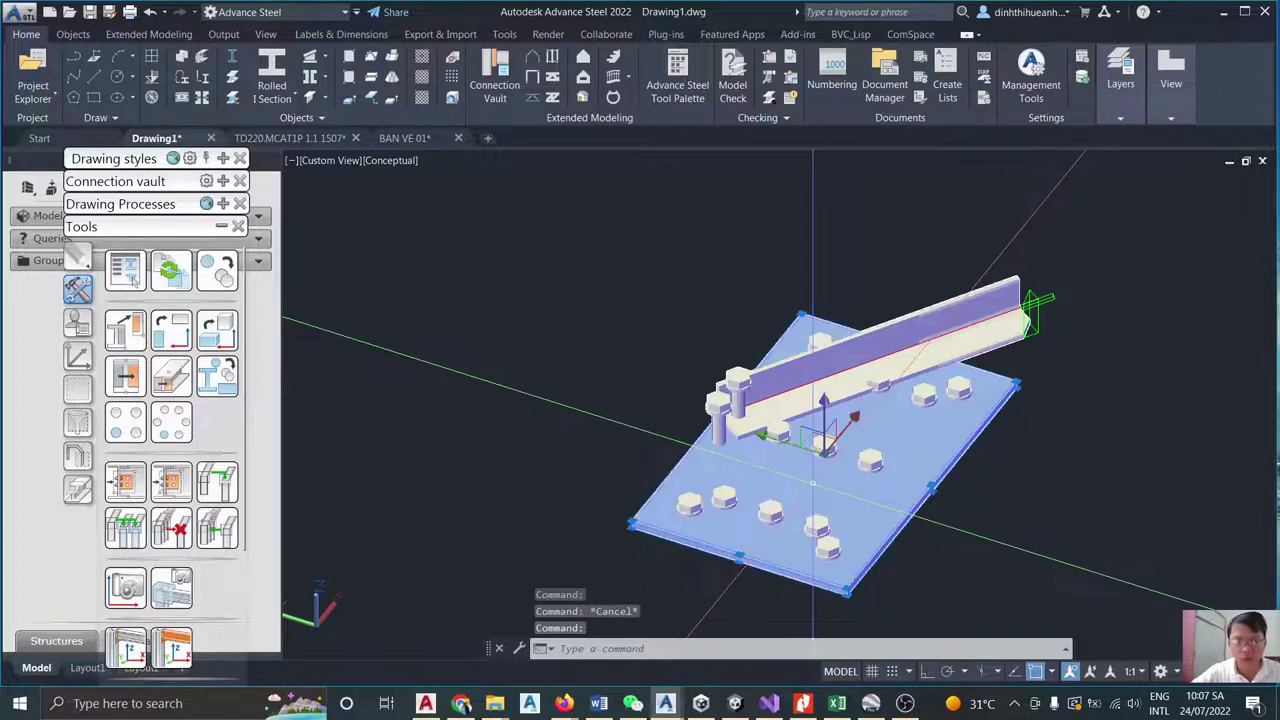
left_click(215, 272)
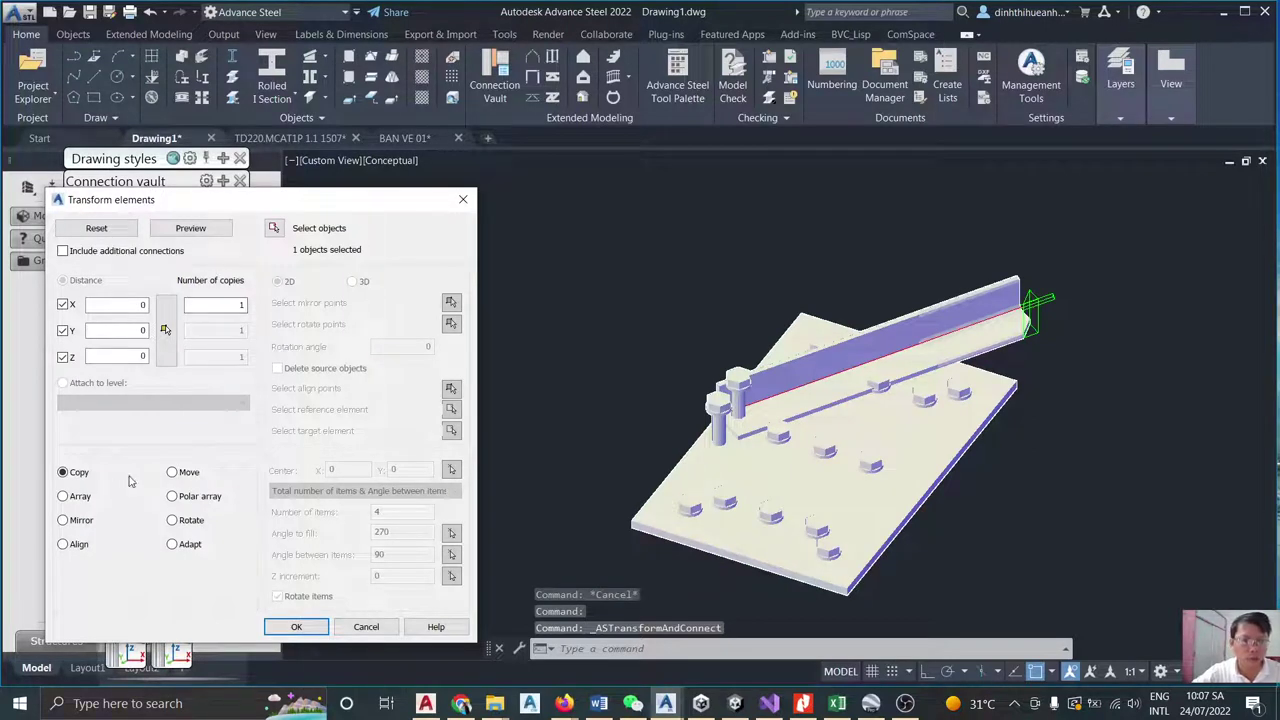
left_click(63, 252)
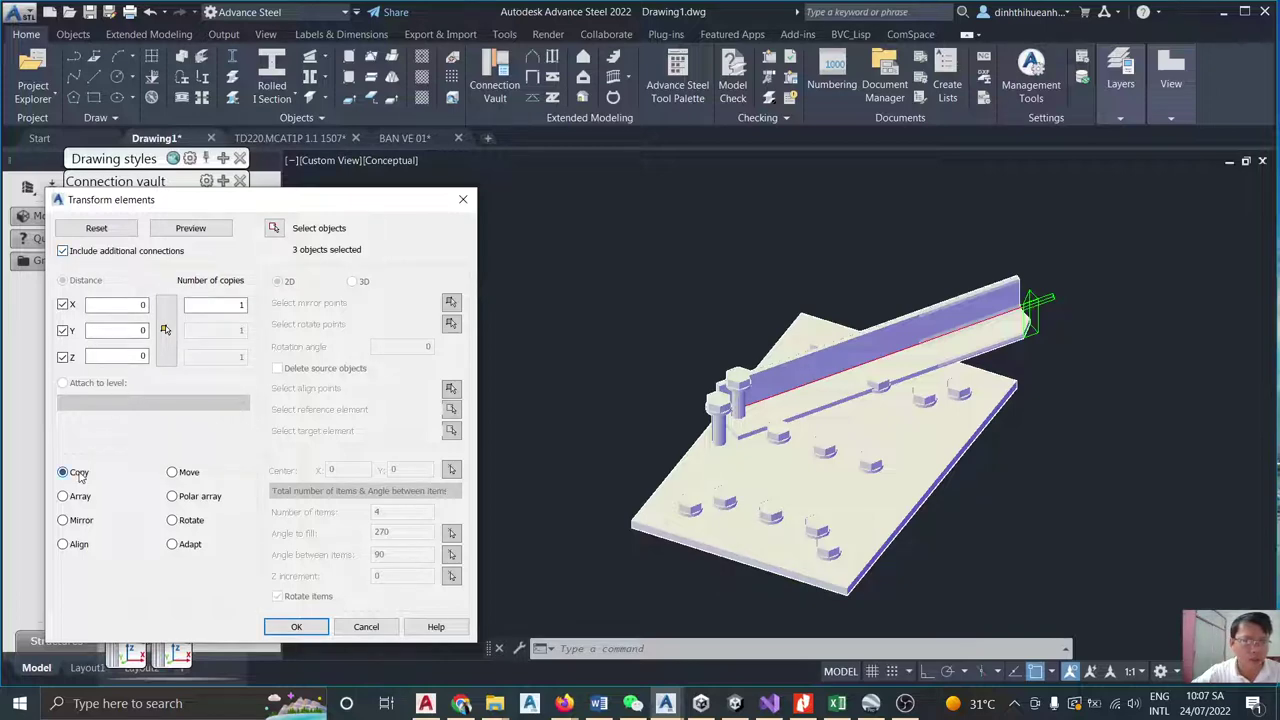
Copy the plate with its bolts once between two freehand points, offset about -93 in X, 558 in Y and -10 in Z.
left_click(118, 304)
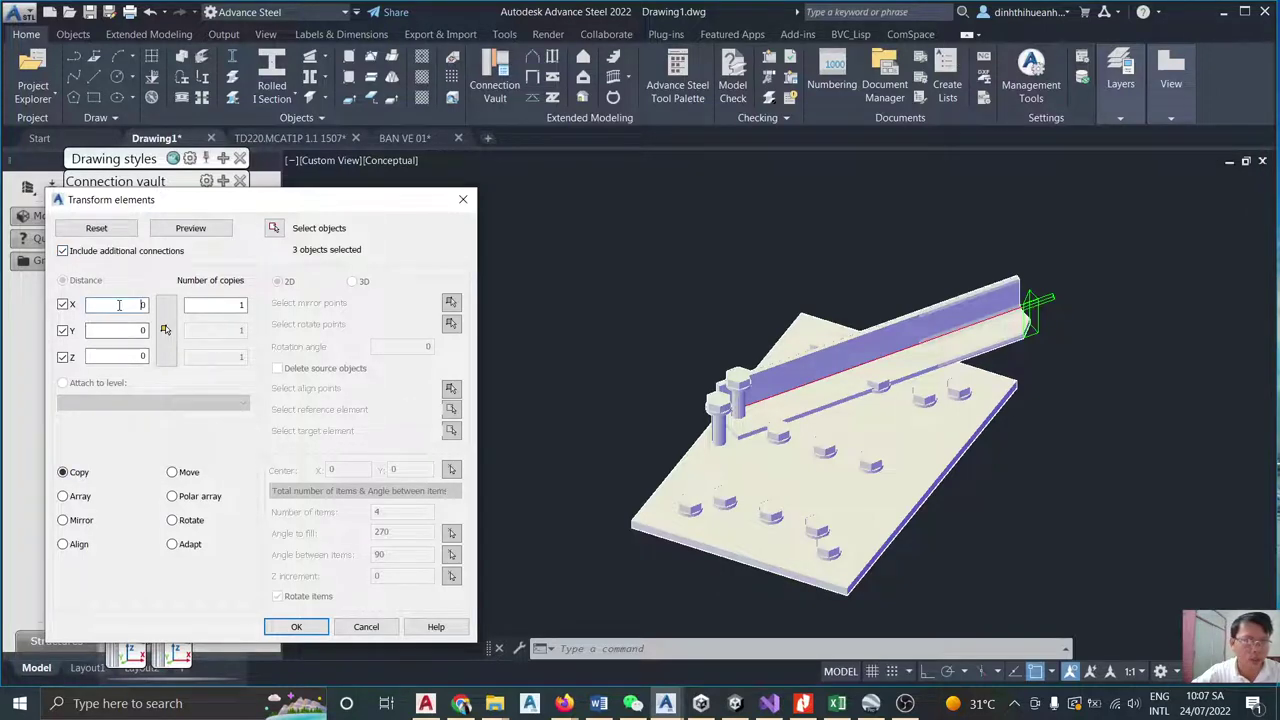
left_click(166, 331)
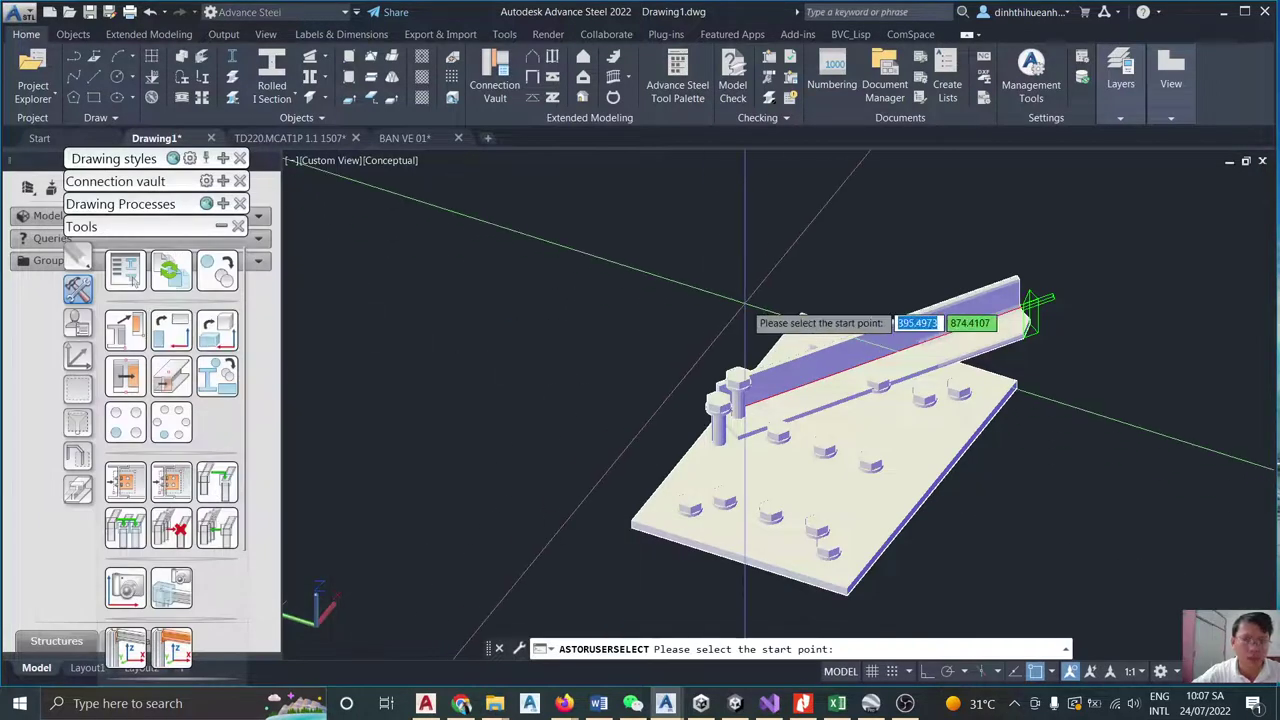
left_click(1030, 298)
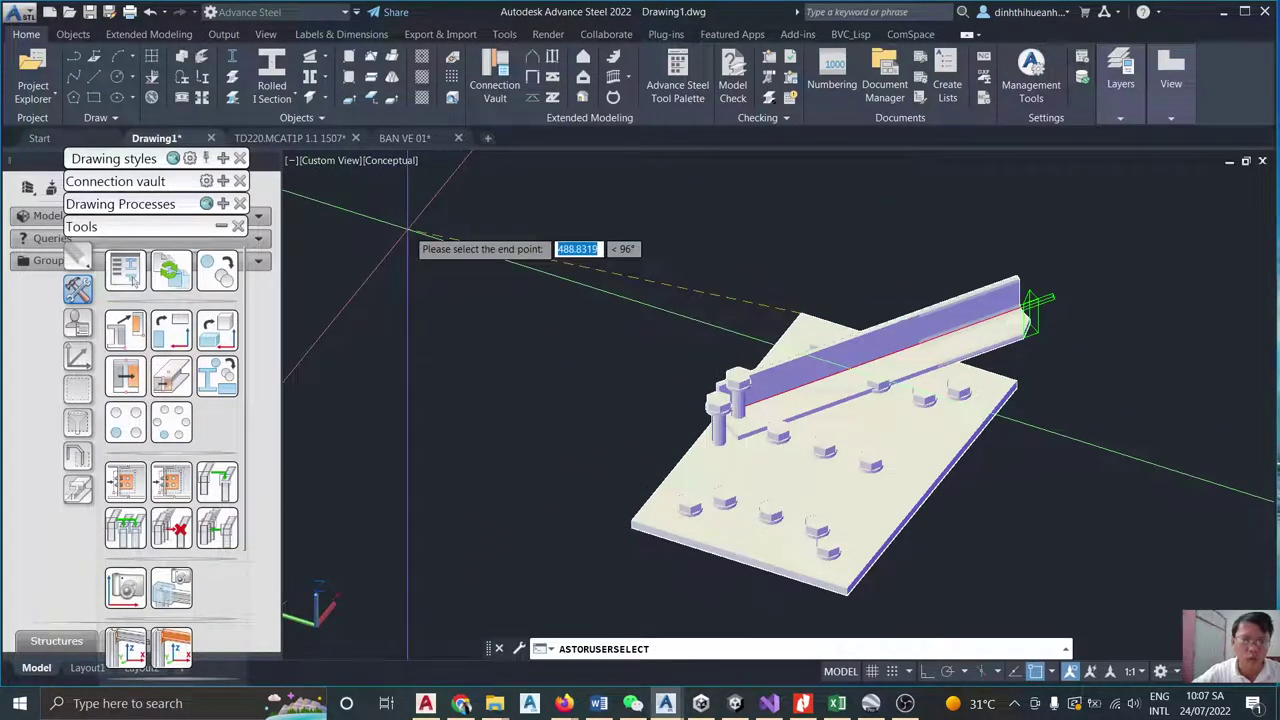
left_click(395, 243)
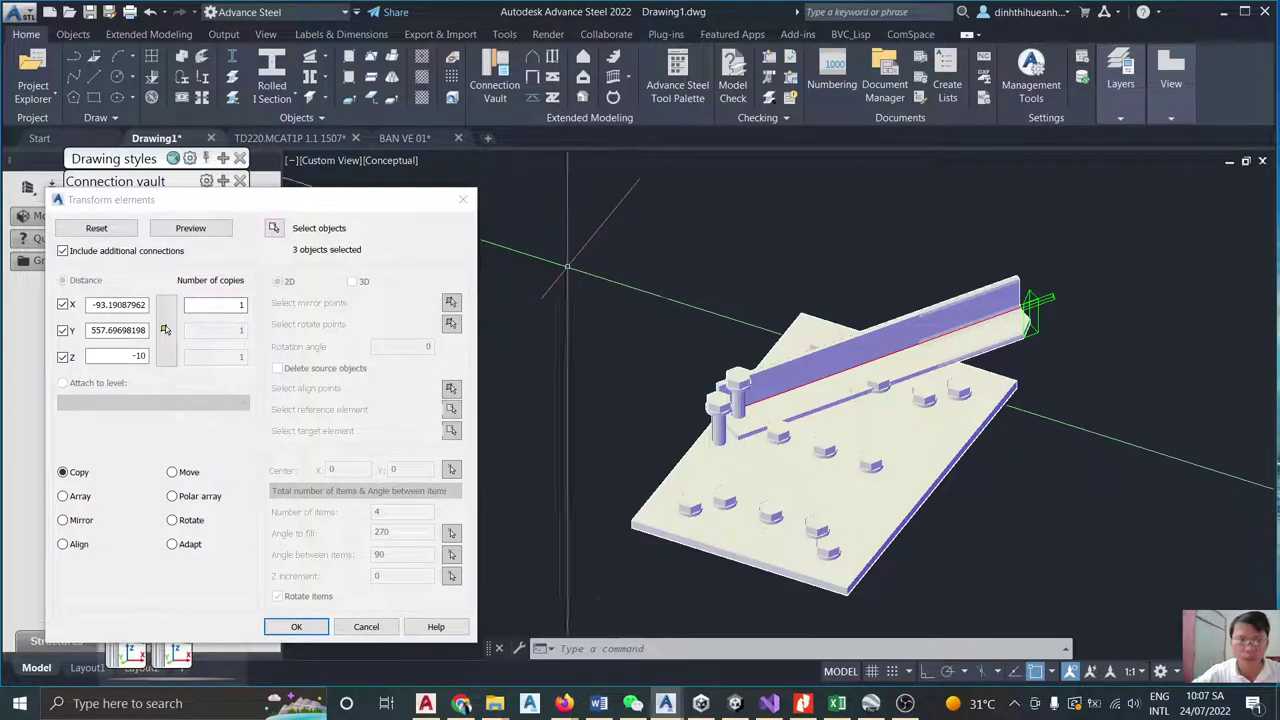
scroll(733, 212, "down", 3)
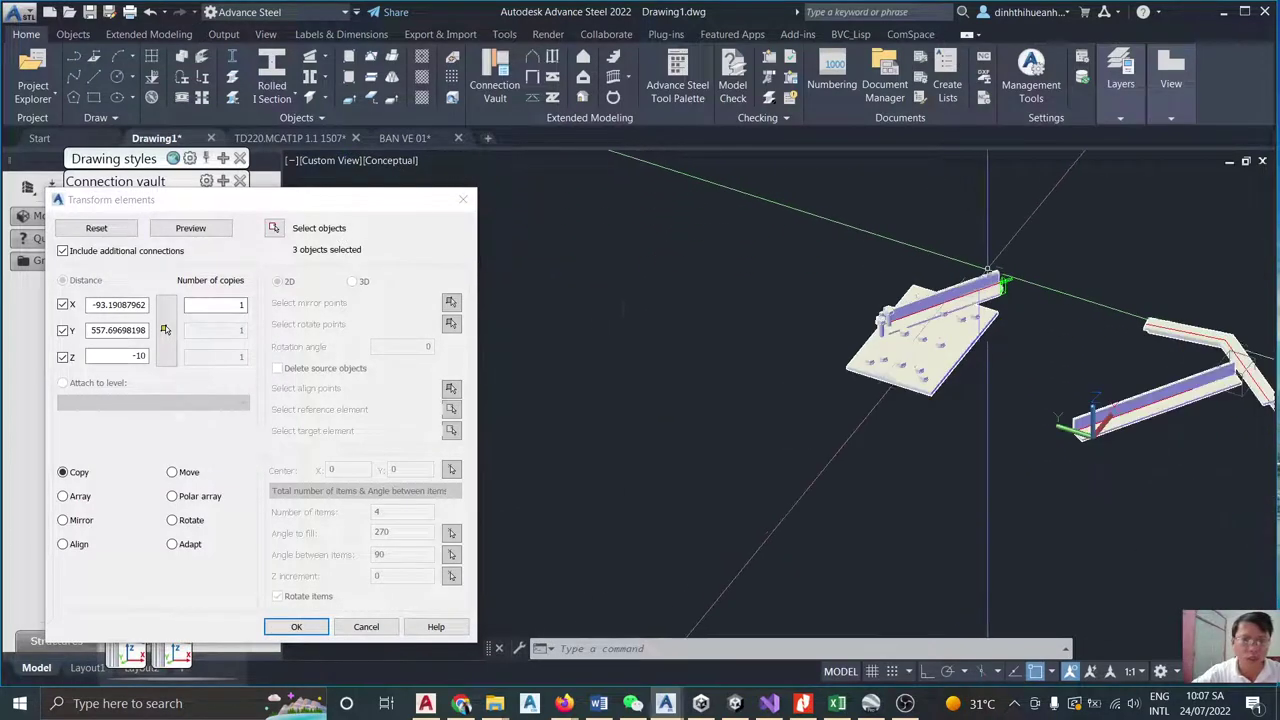
left_click(309, 627)
scroll(775, 290, "up", 4)
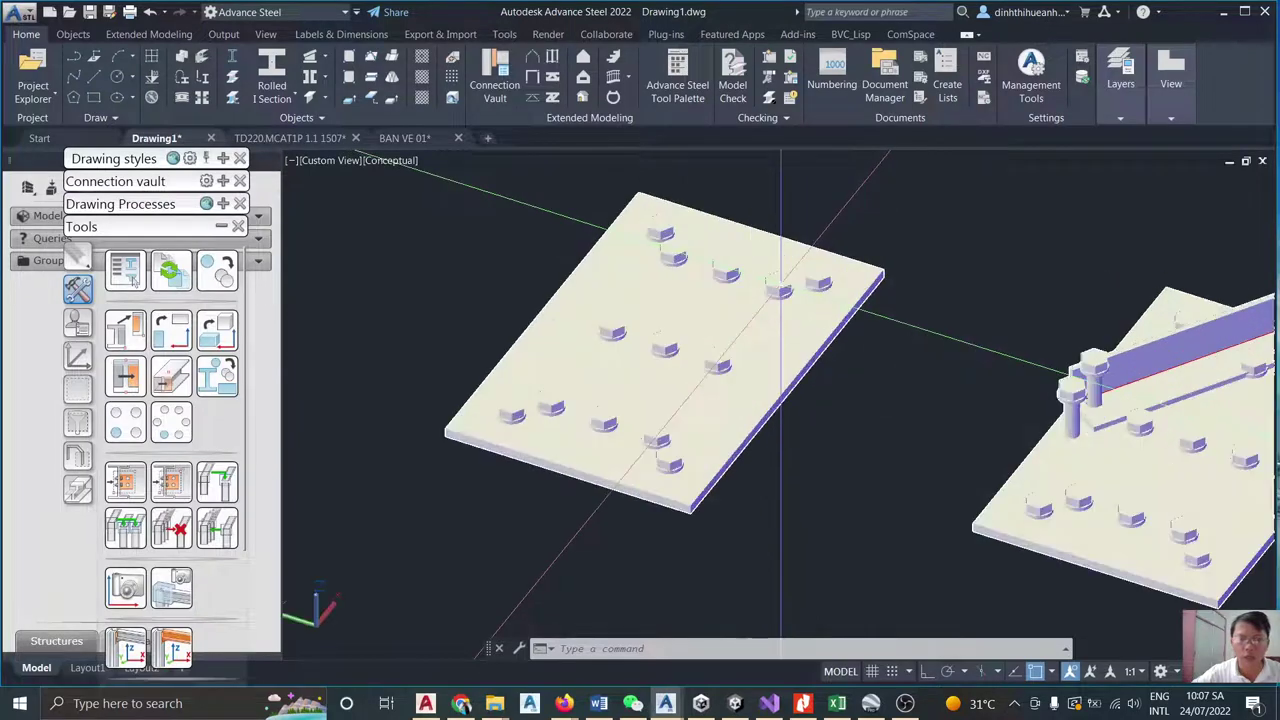
scroll(690, 330, "down", 3)
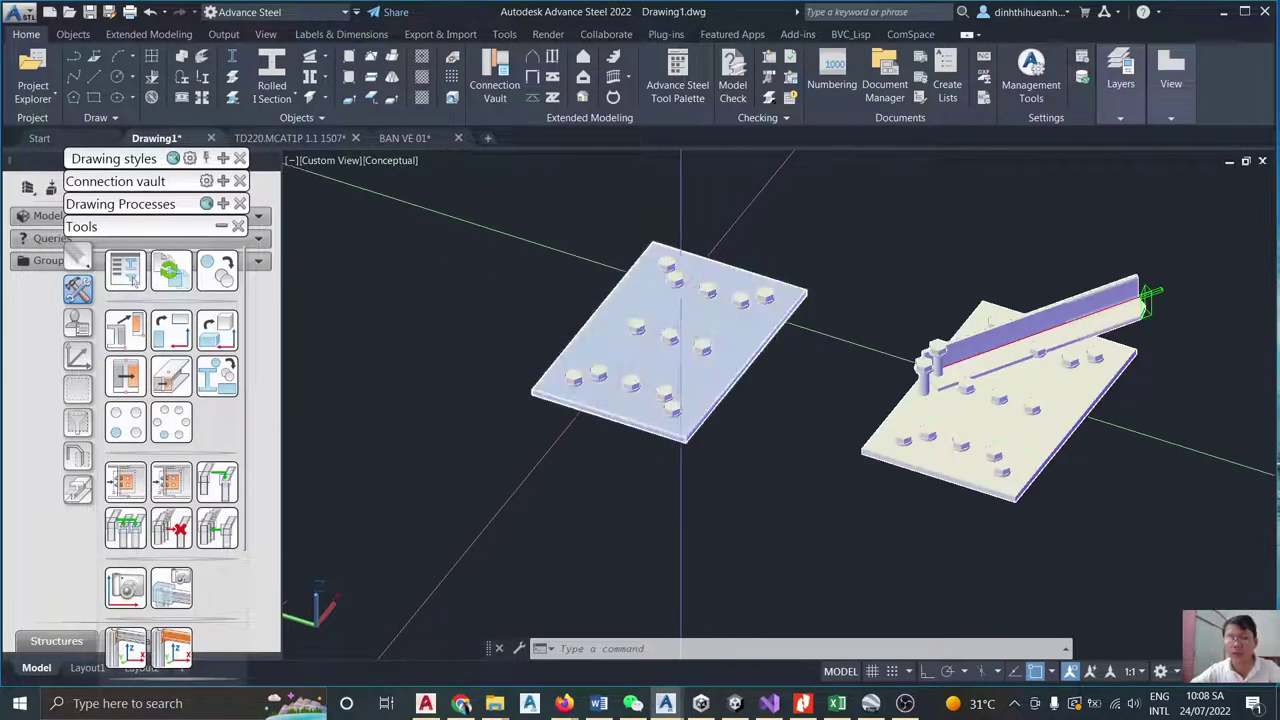
scroll(681, 291, "up", 4)
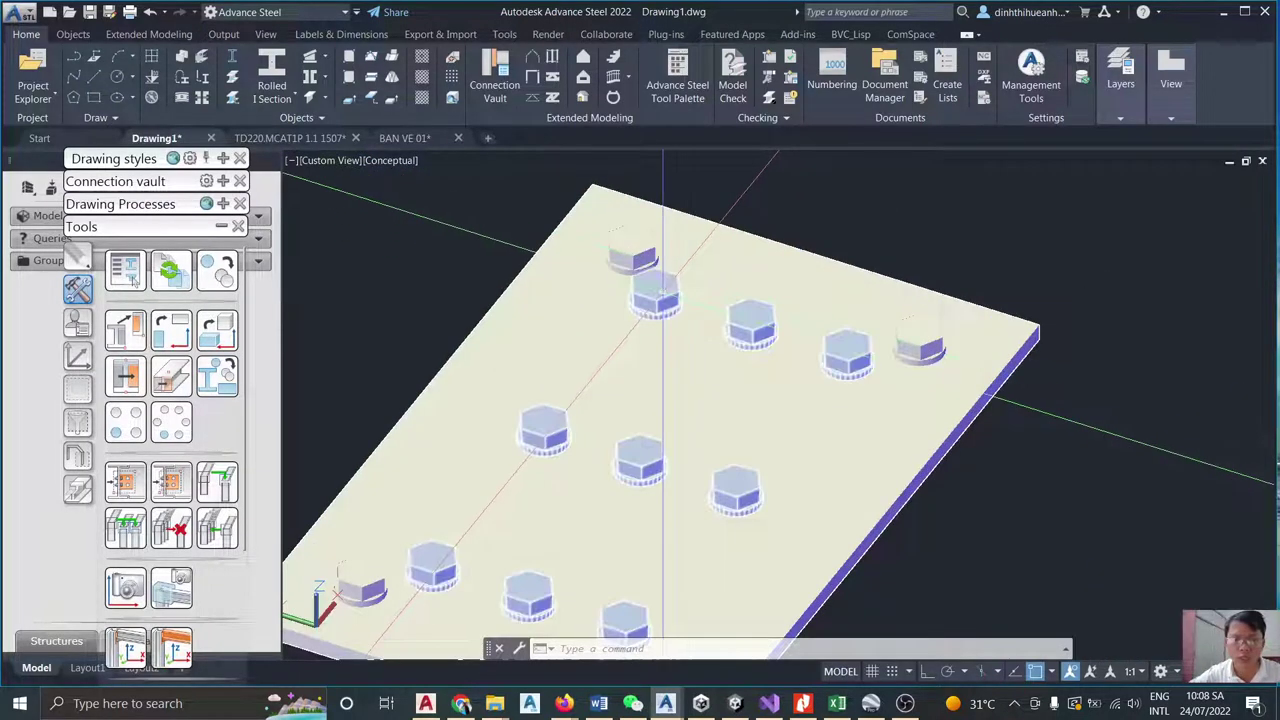
Copy the middle bolted plate once without additional connections, using the previous offset of about -93 in X, 558 in Y and -10 in Z.
scroll(663, 290, "down", 5)
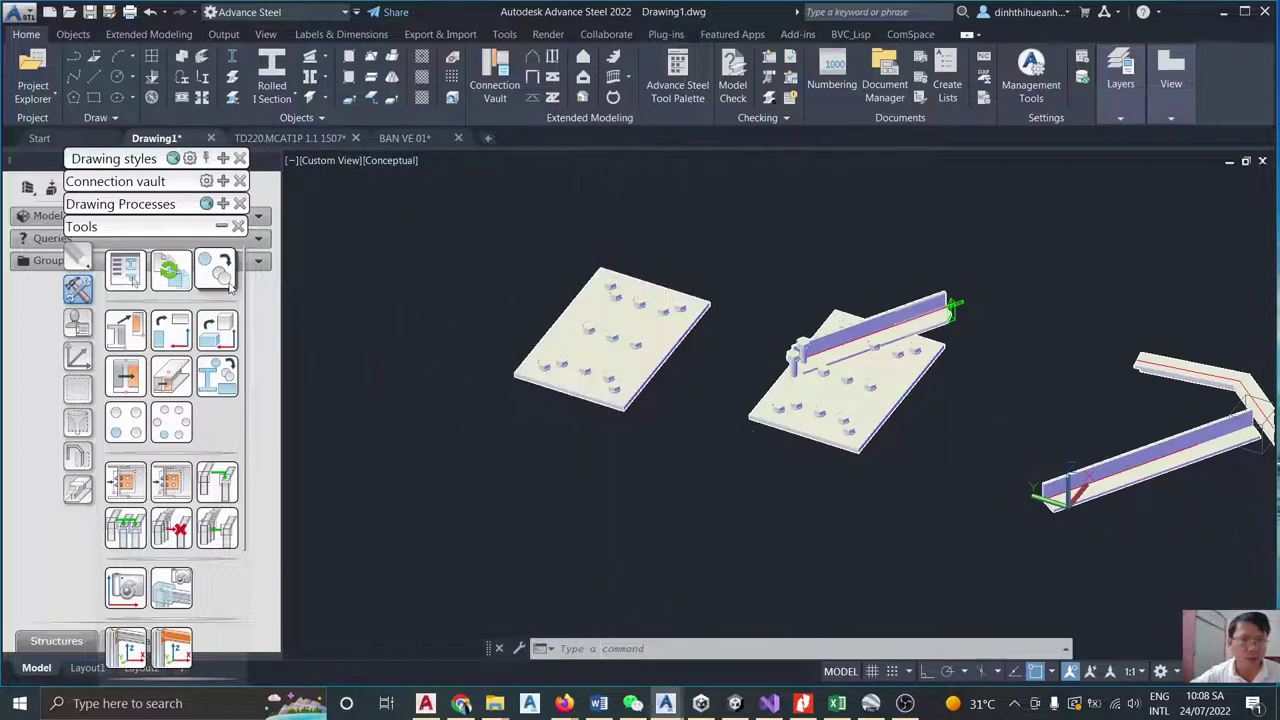
left_click(214, 270)
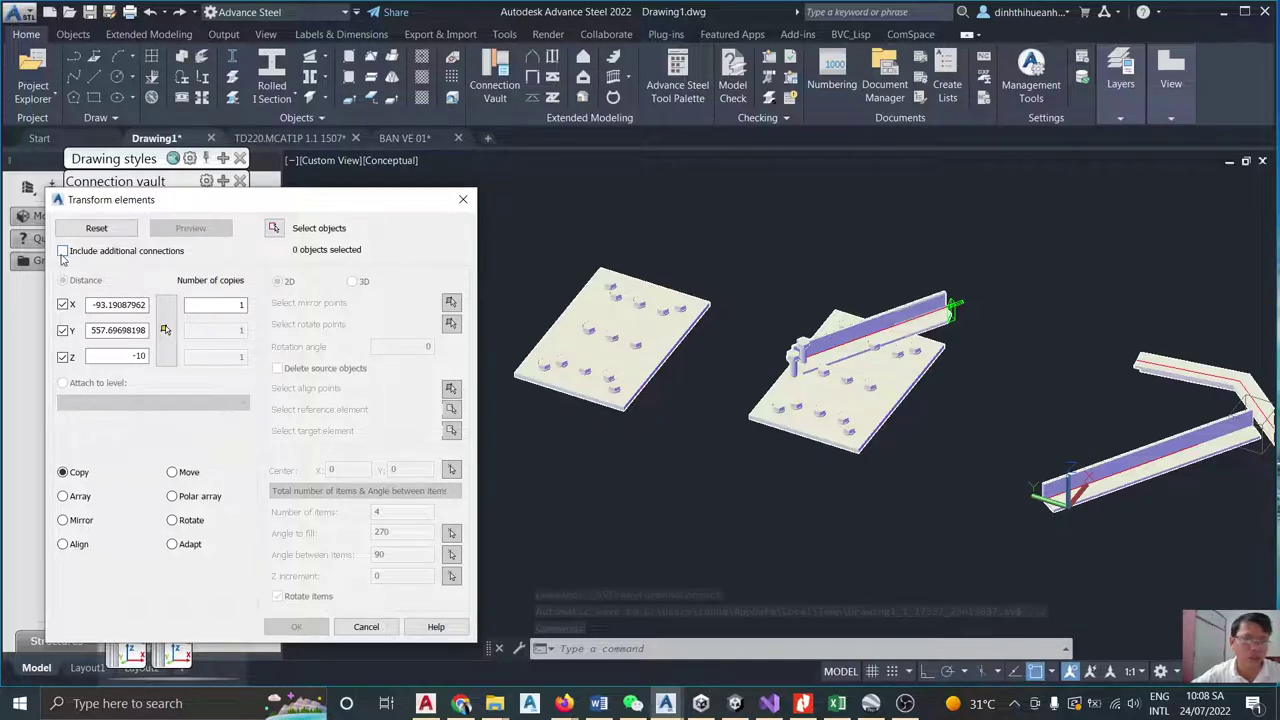
left_click(273, 228)
left_click(596, 308)
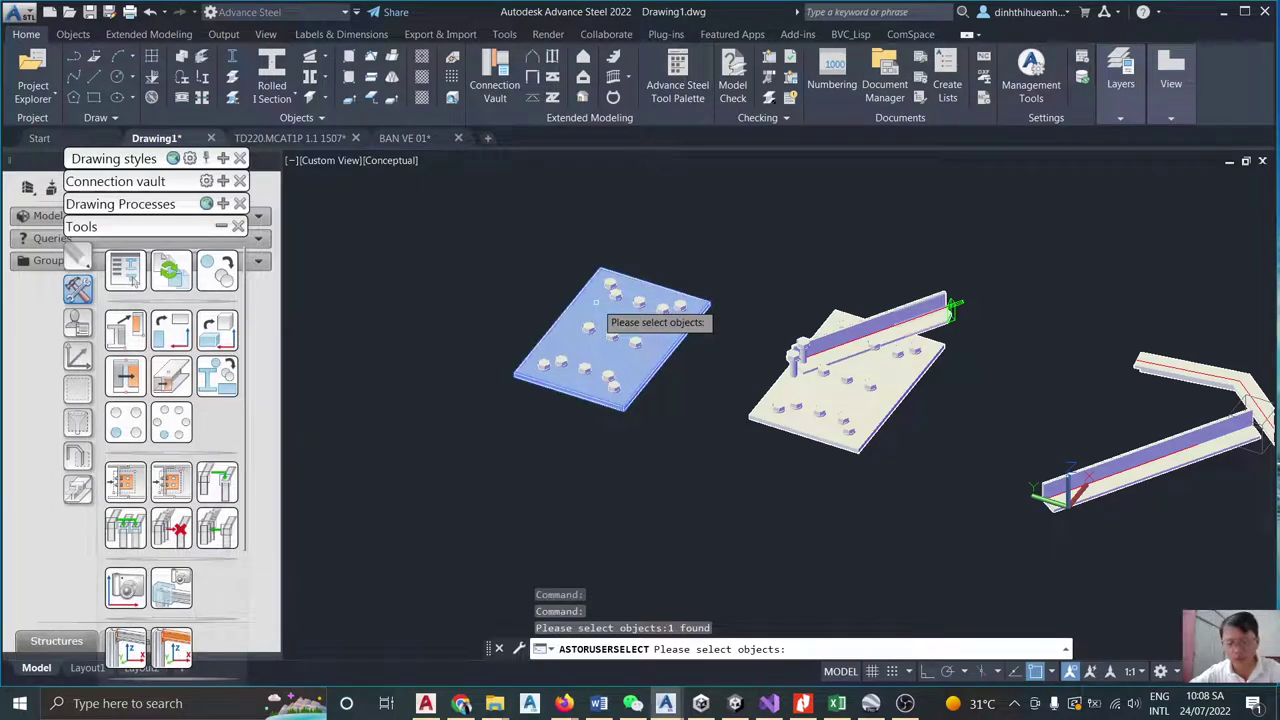
key("Return")
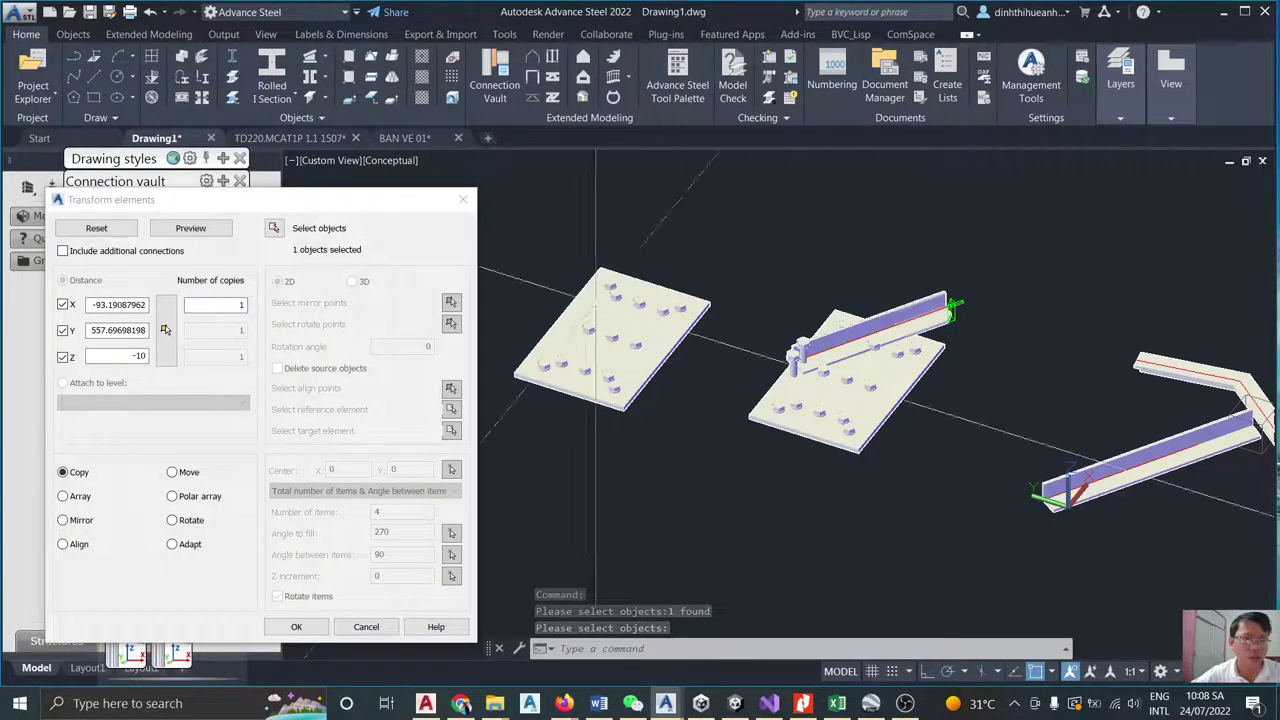
left_click(296, 627)
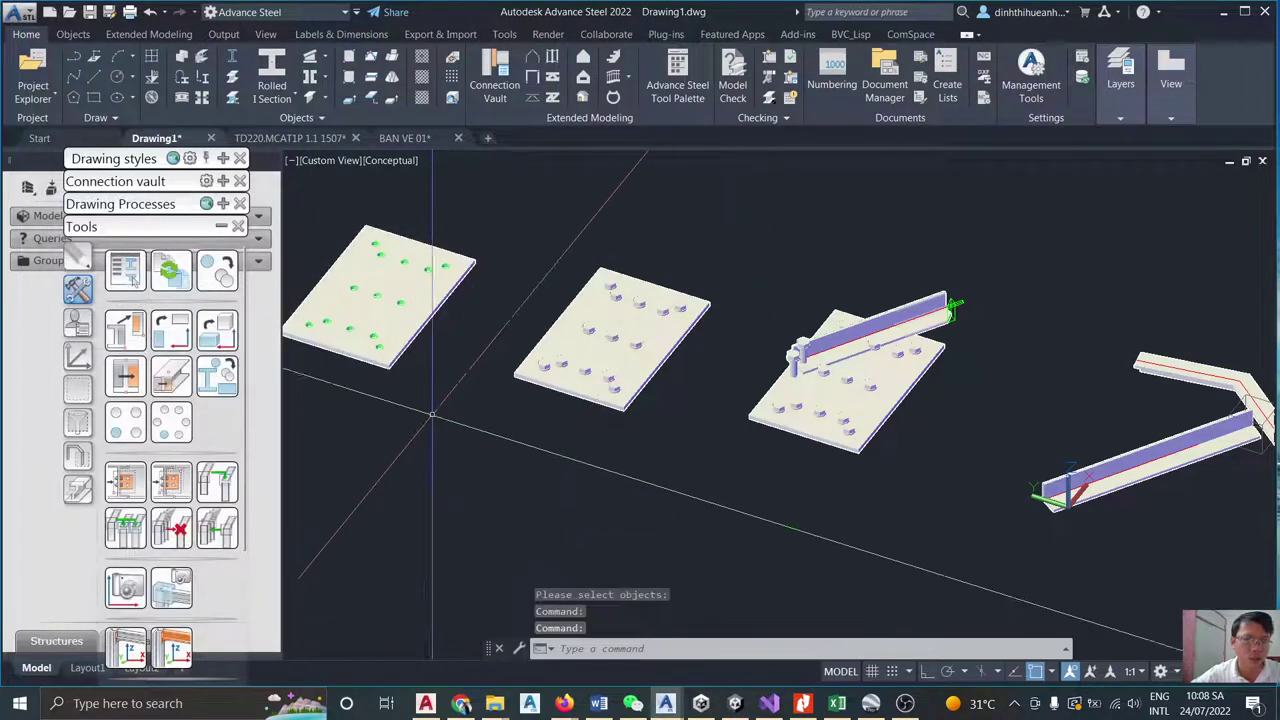
scroll(360, 240, "up", 3)
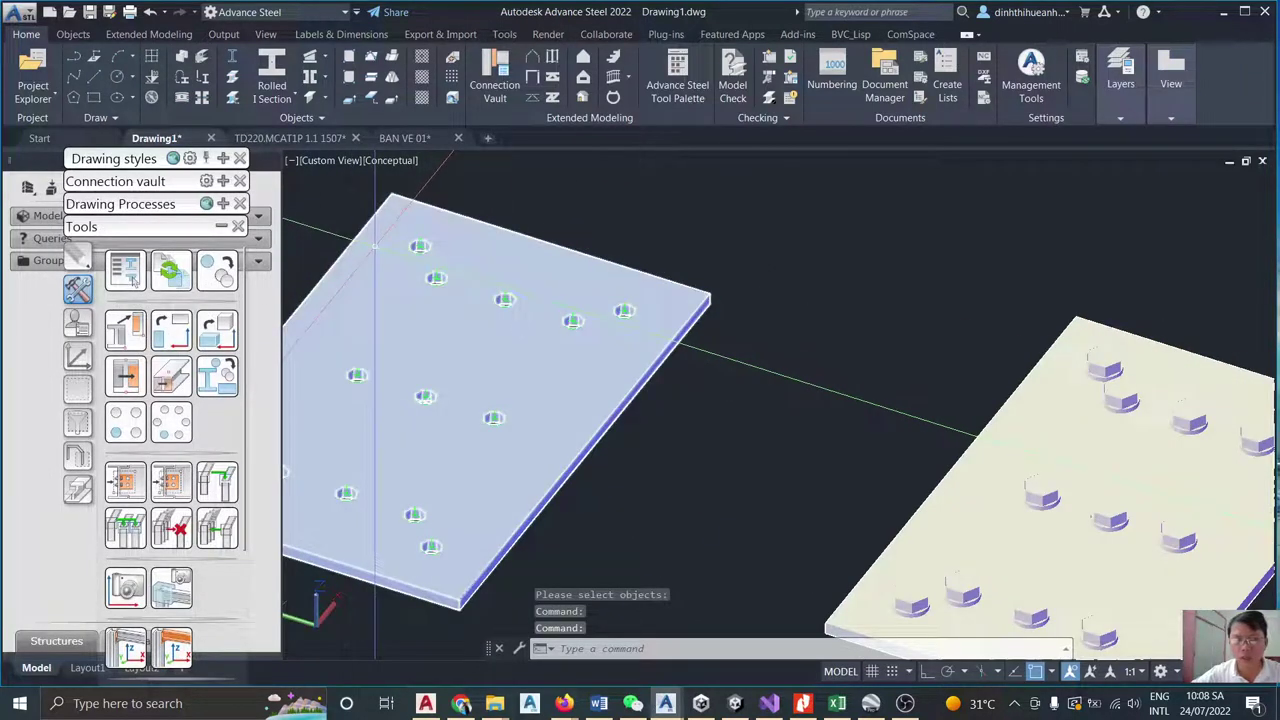
scroll(922, 305, "down", 2)
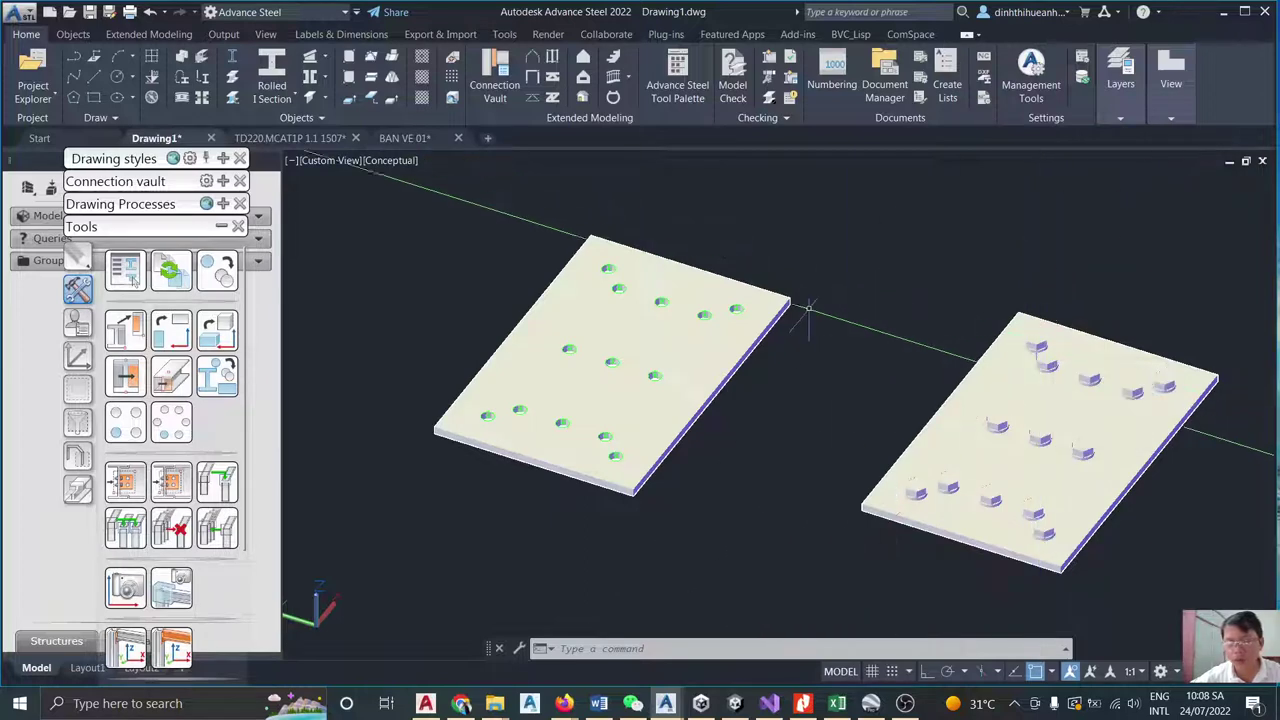
scroll(808, 307, "down", 5)
scroll(738, 334, "up", 3)
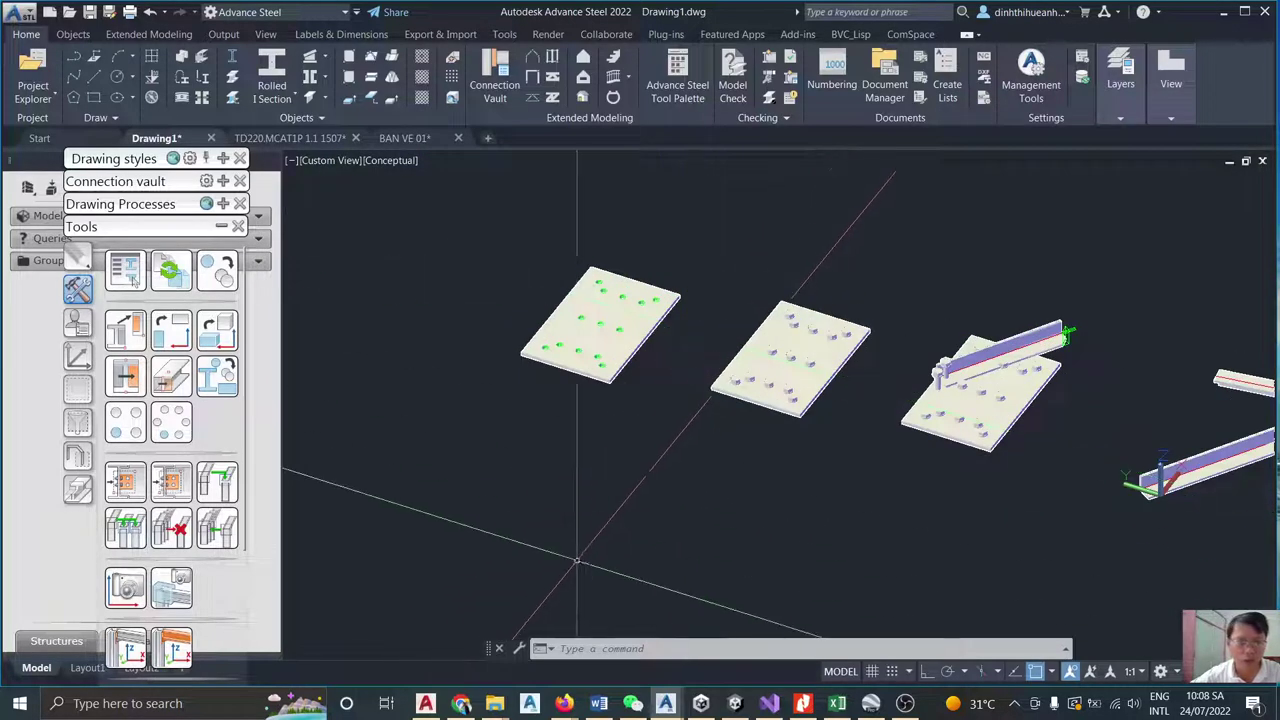
Open Transform elements and compare the settings offered by its Mirror, Move and Rotate options.
left_click(221, 267)
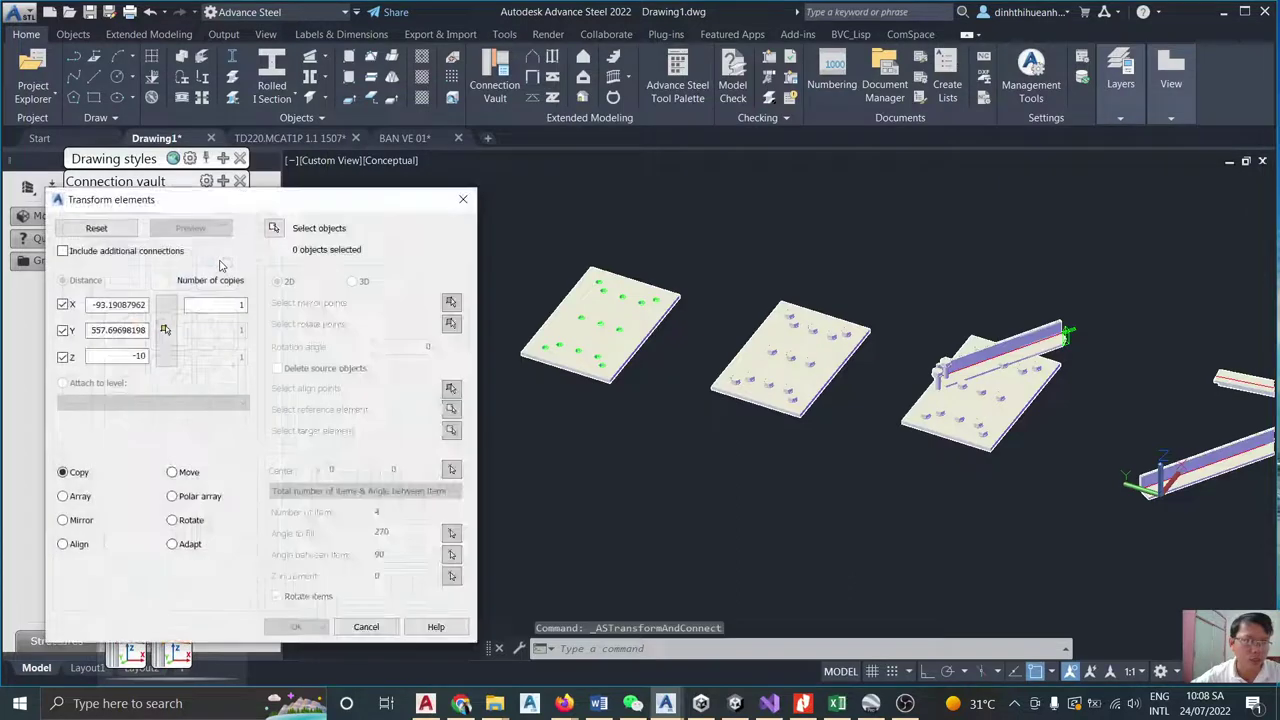
left_click(79, 524)
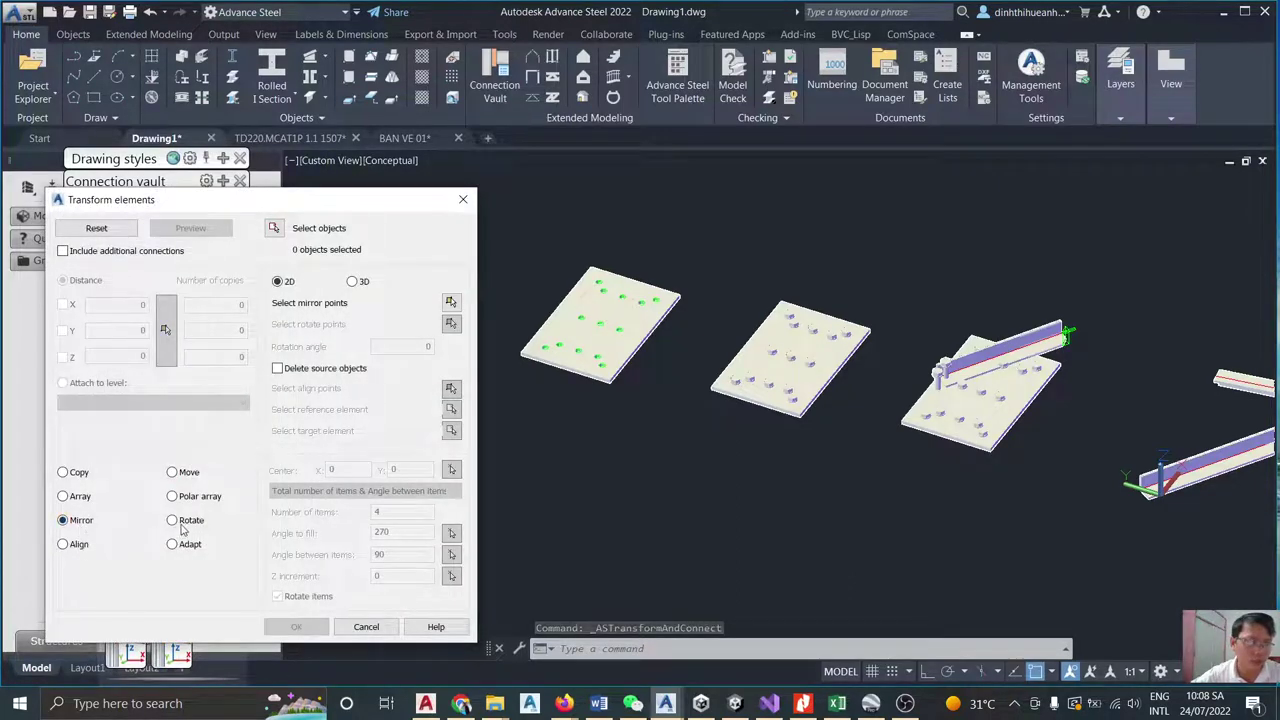
left_click(174, 472)
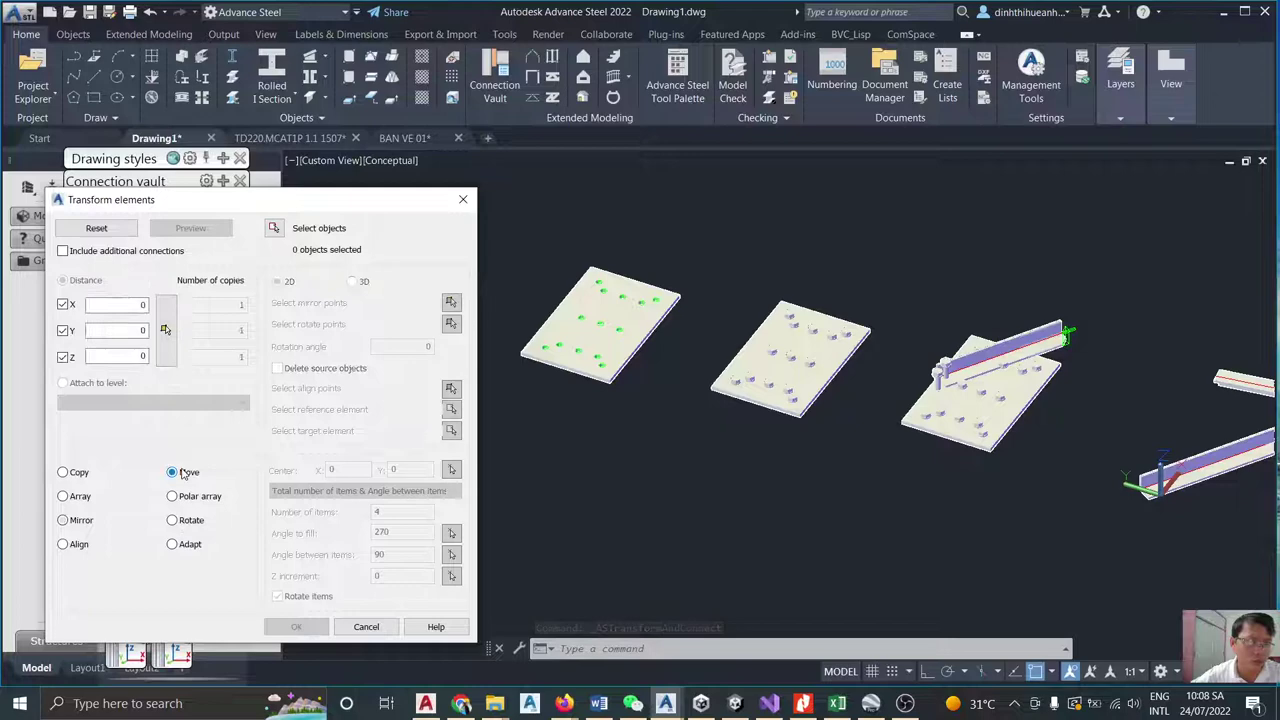
left_click(176, 521)
left_click(173, 473)
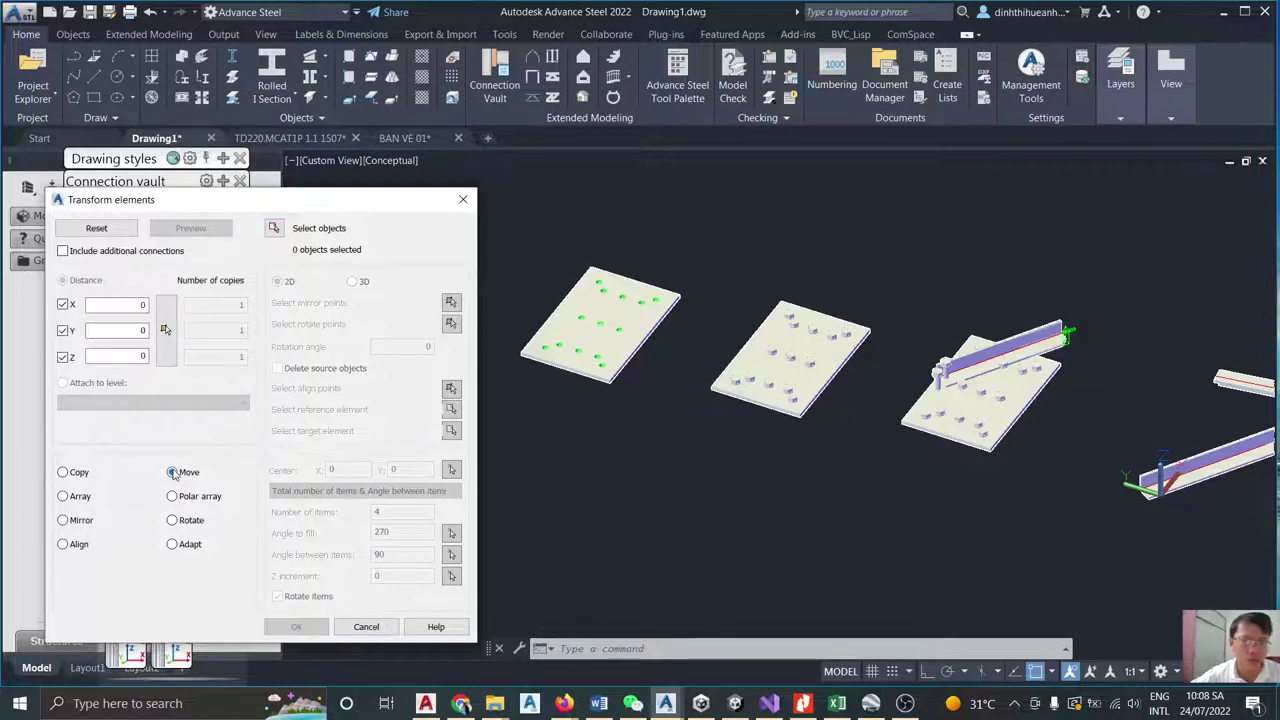
left_click(176, 521)
left_click(86, 523)
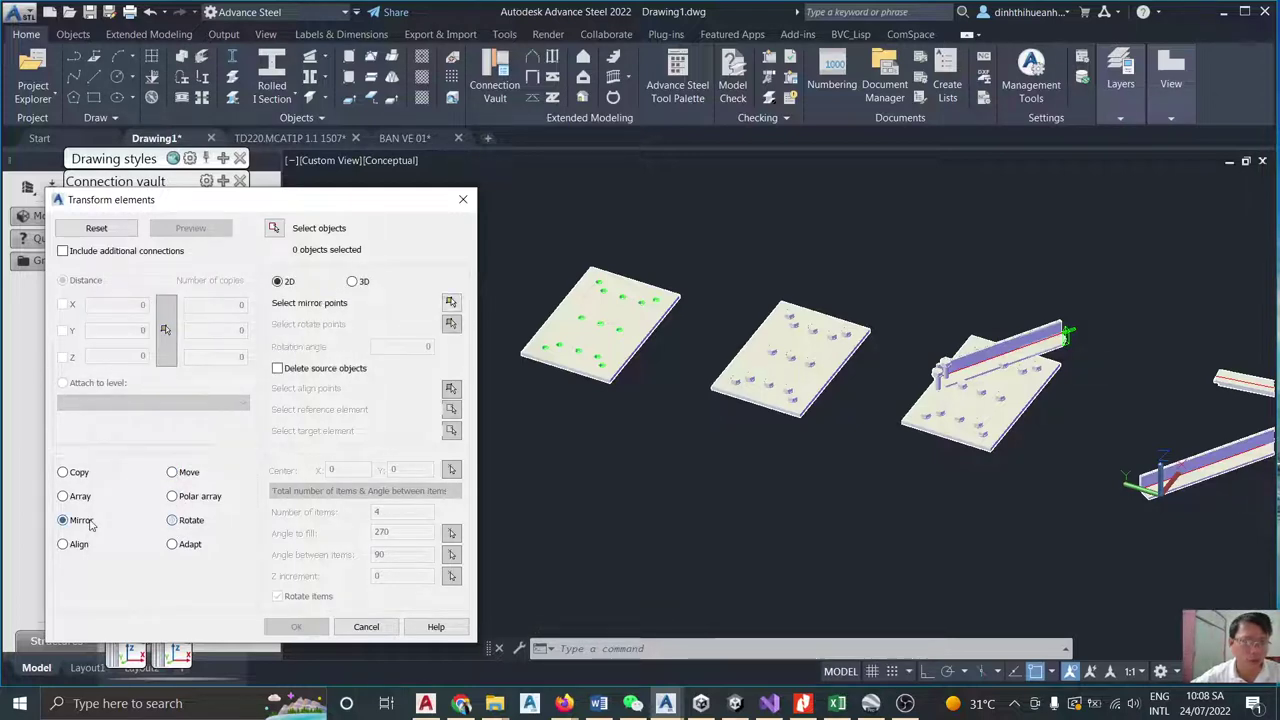
left_click(176, 521)
left_click(173, 473)
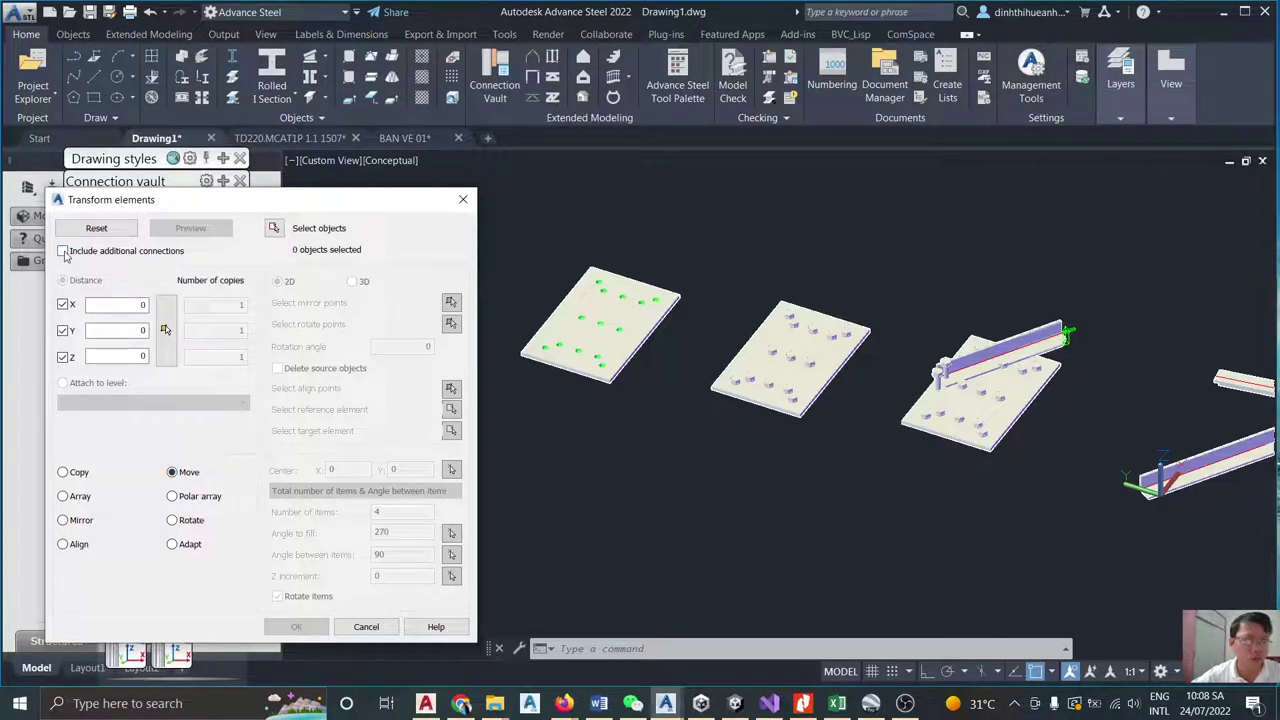
Set the transformation type to Rotate and select the copied plate that has holes but no bolts.
left_click(173, 522)
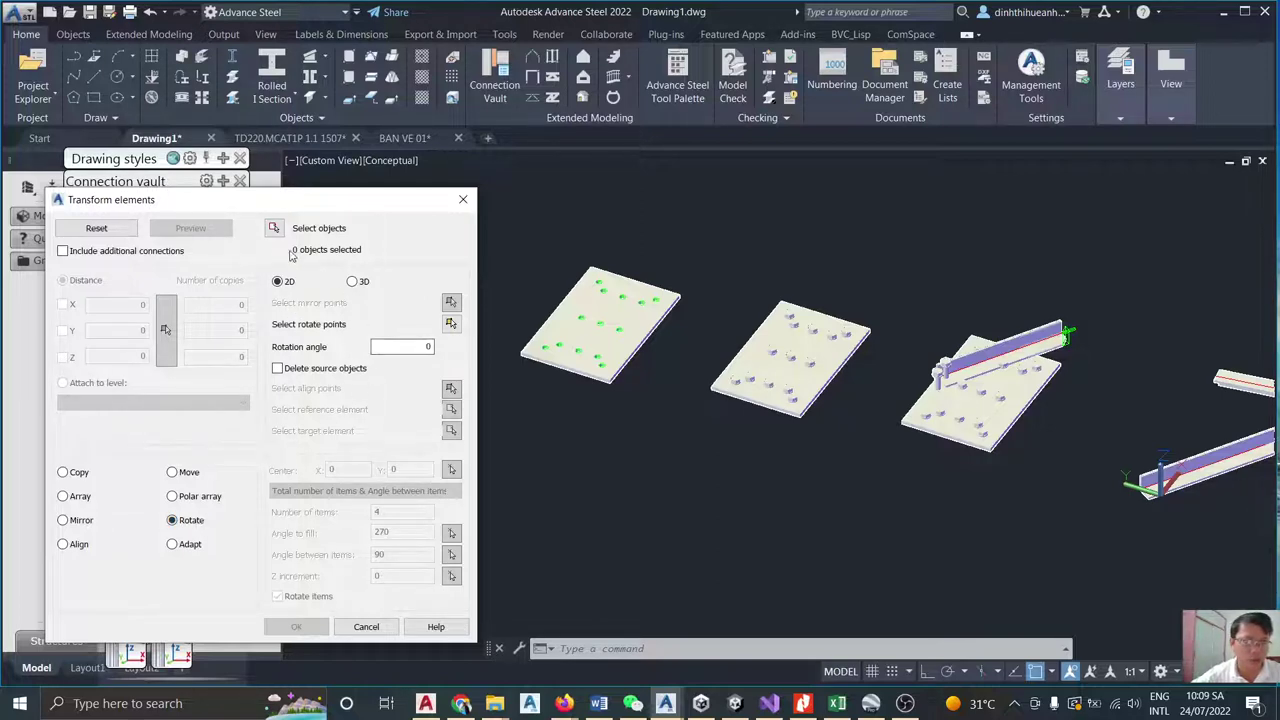
left_click(273, 228)
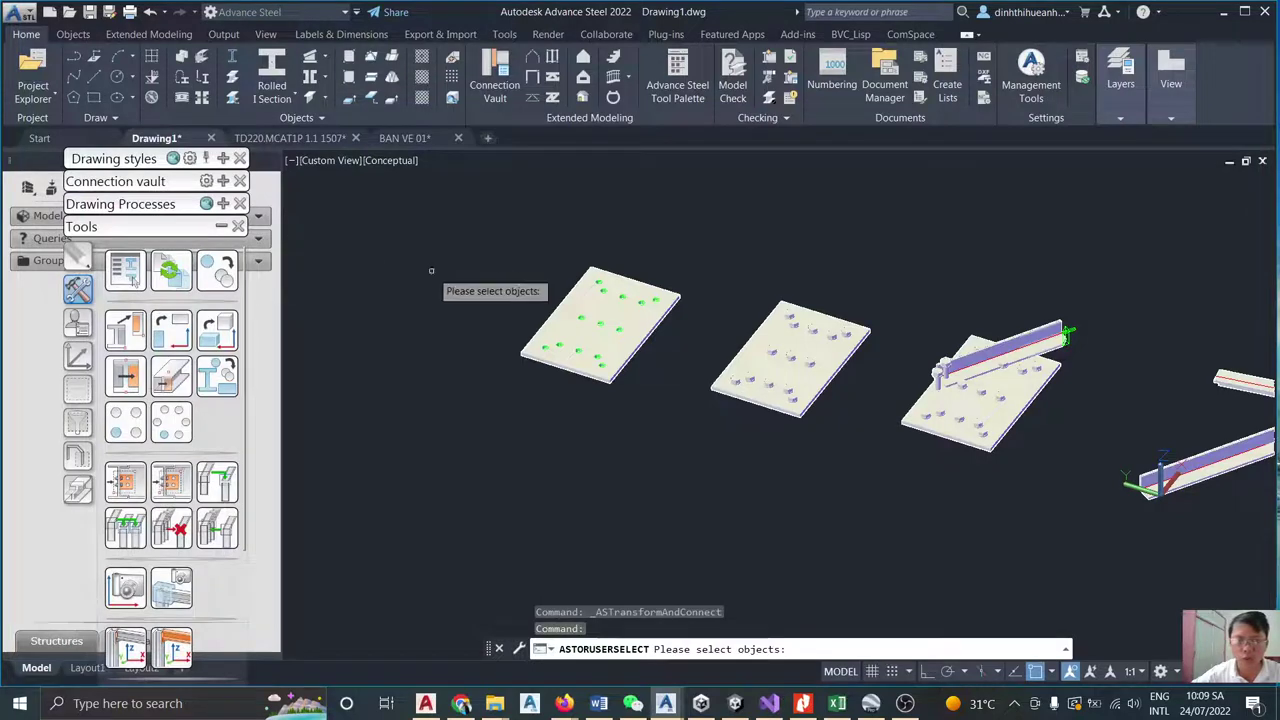
left_click(566, 306)
key("Return")
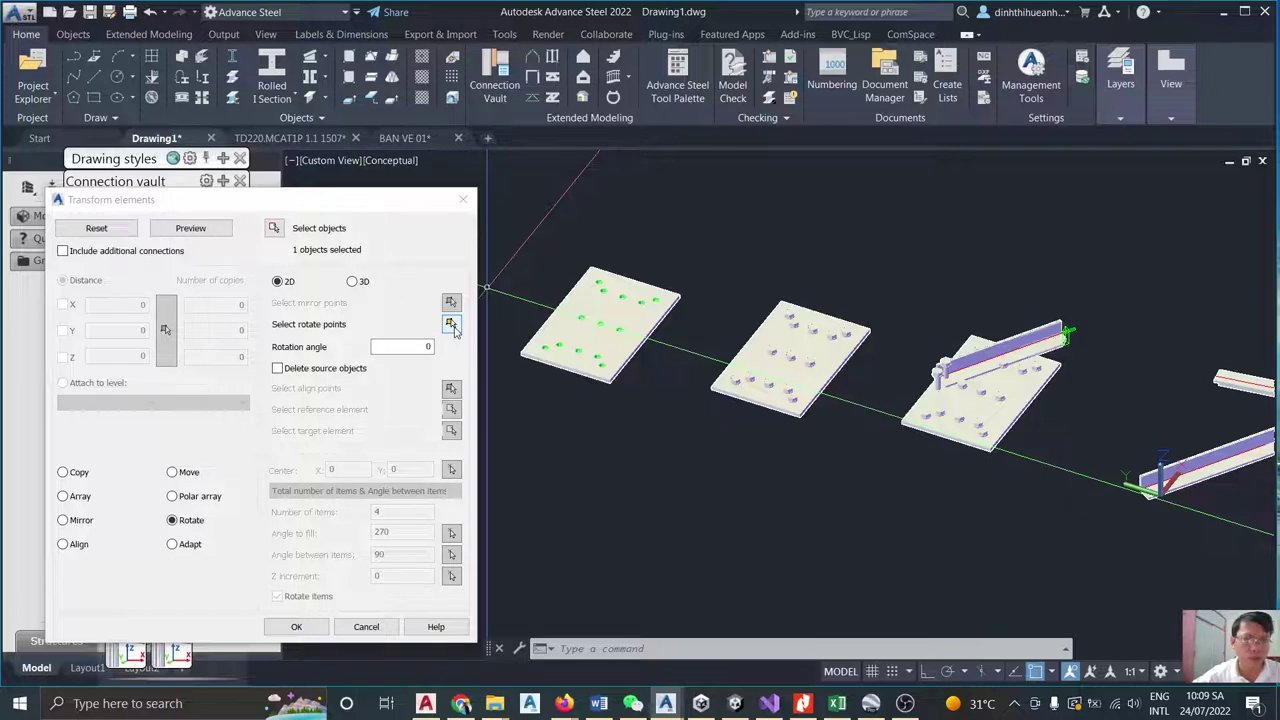
Rotate a copy of the plate 60 degrees in 3D about its outer long edge, keeping the source plate.
left_click(353, 282)
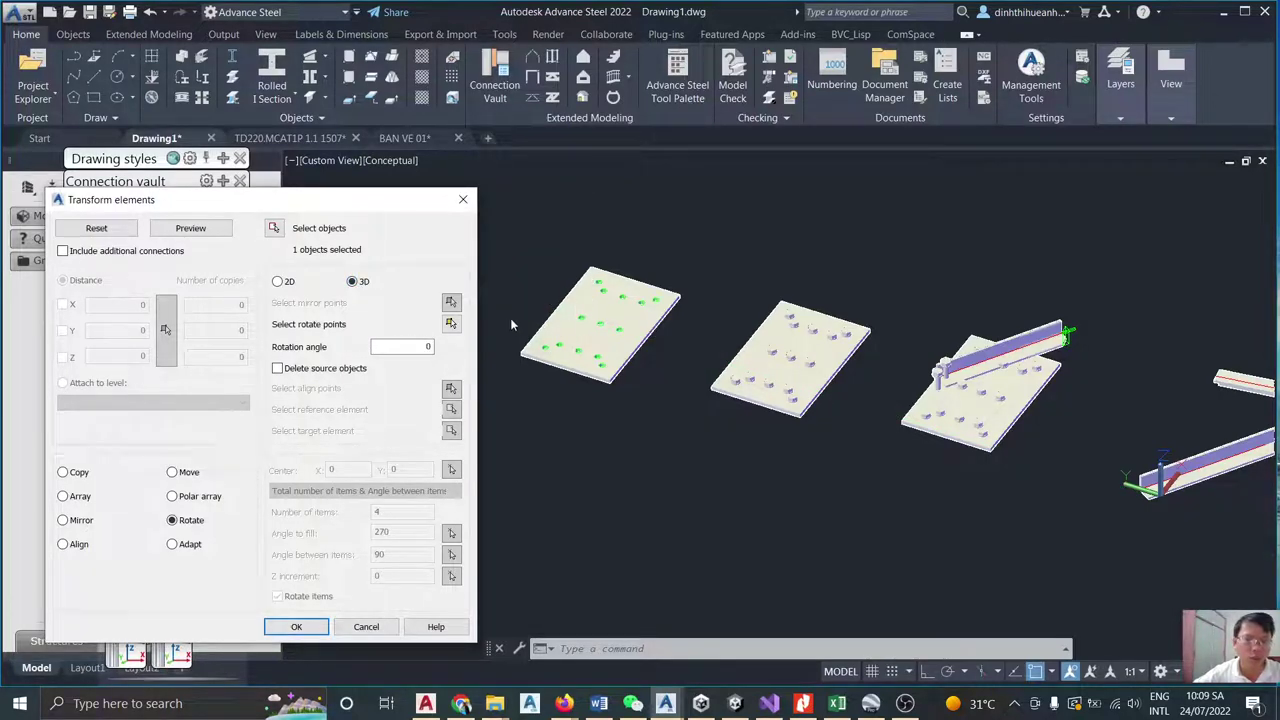
left_click(451, 326)
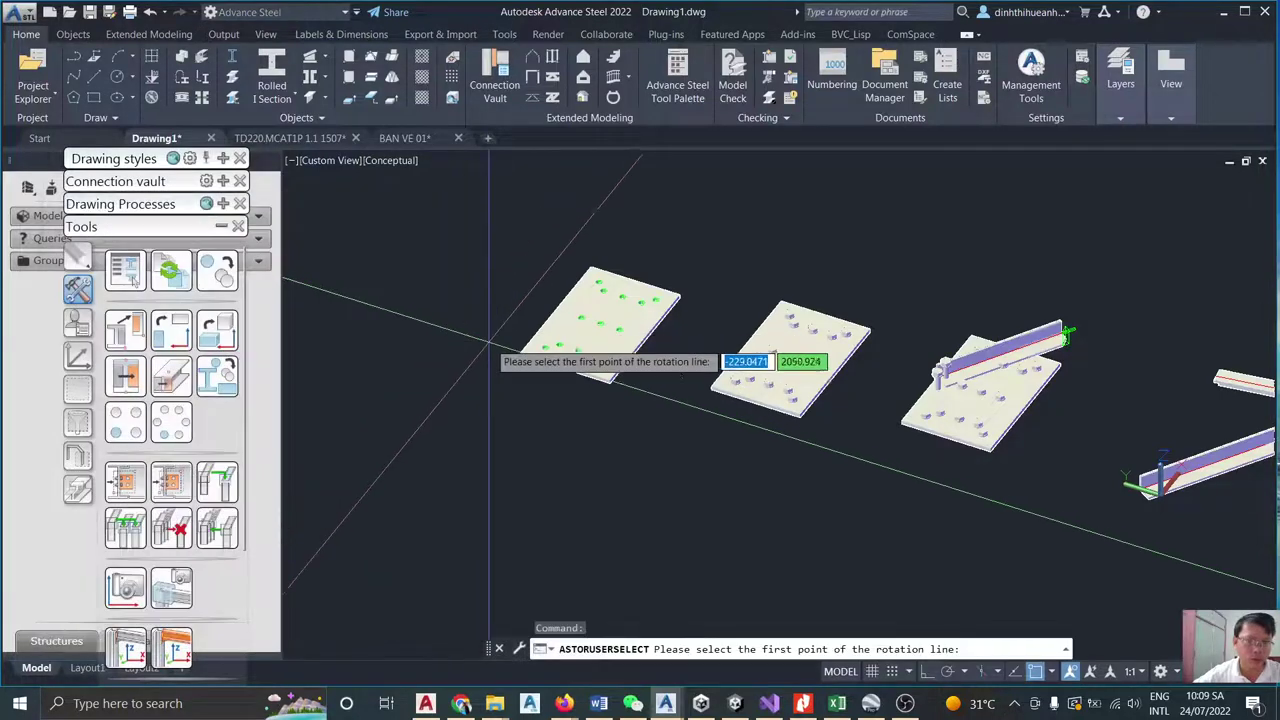
left_click(583, 274)
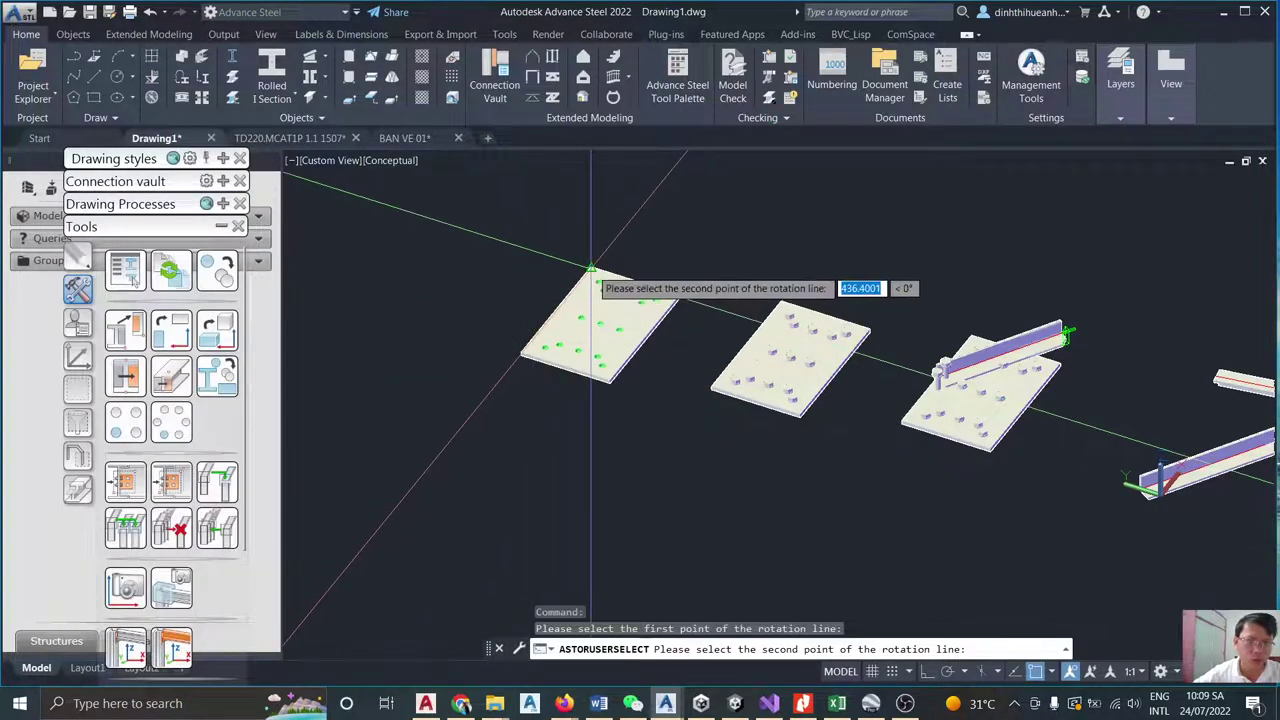
left_click(591, 267)
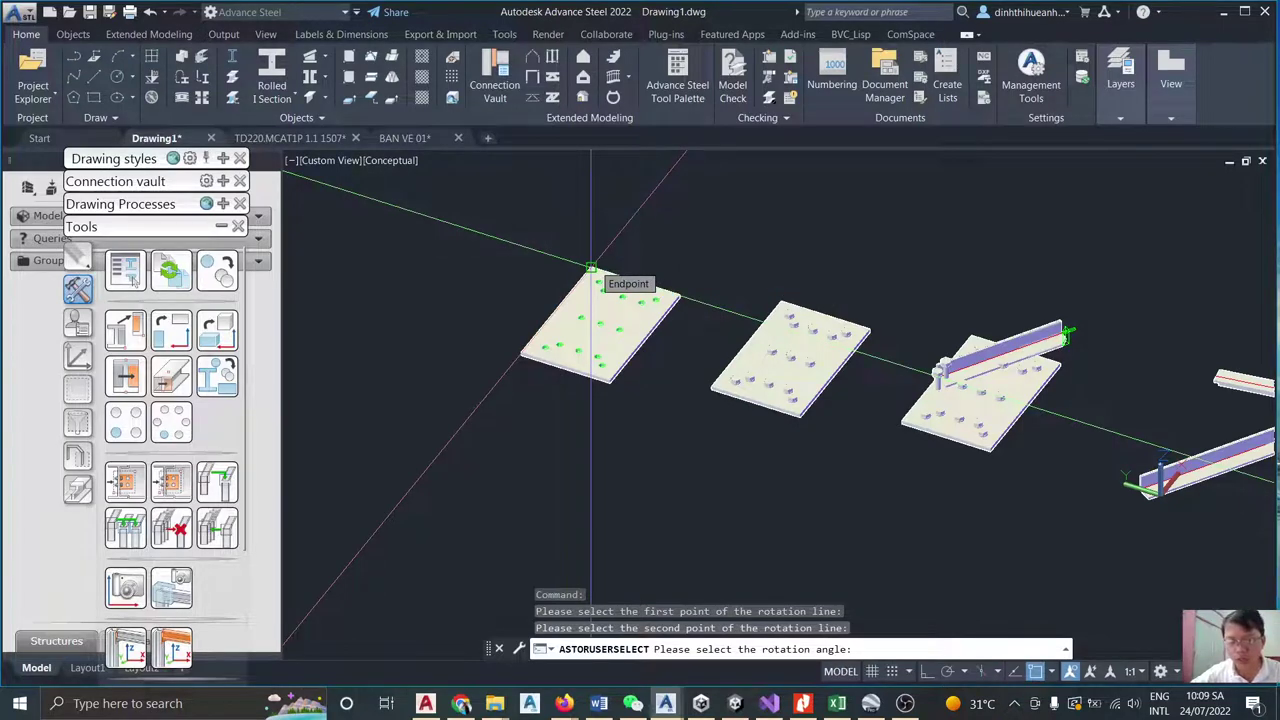
type("60")
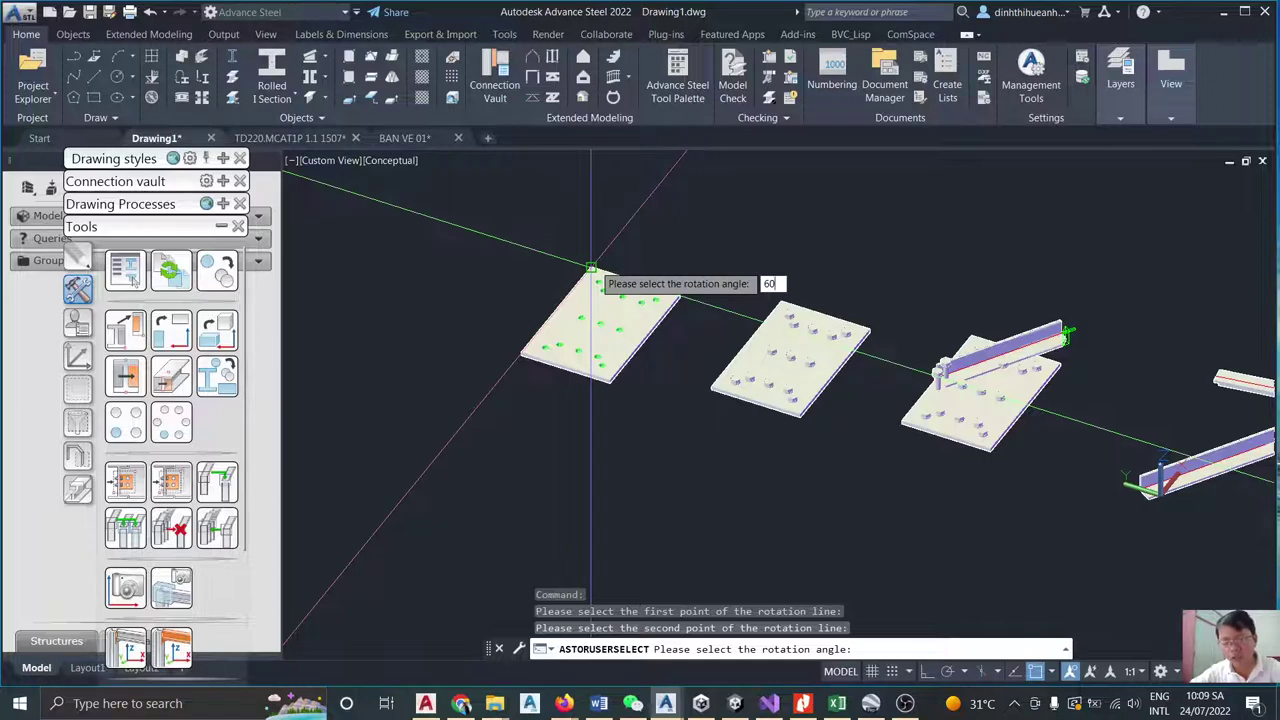
key("Return")
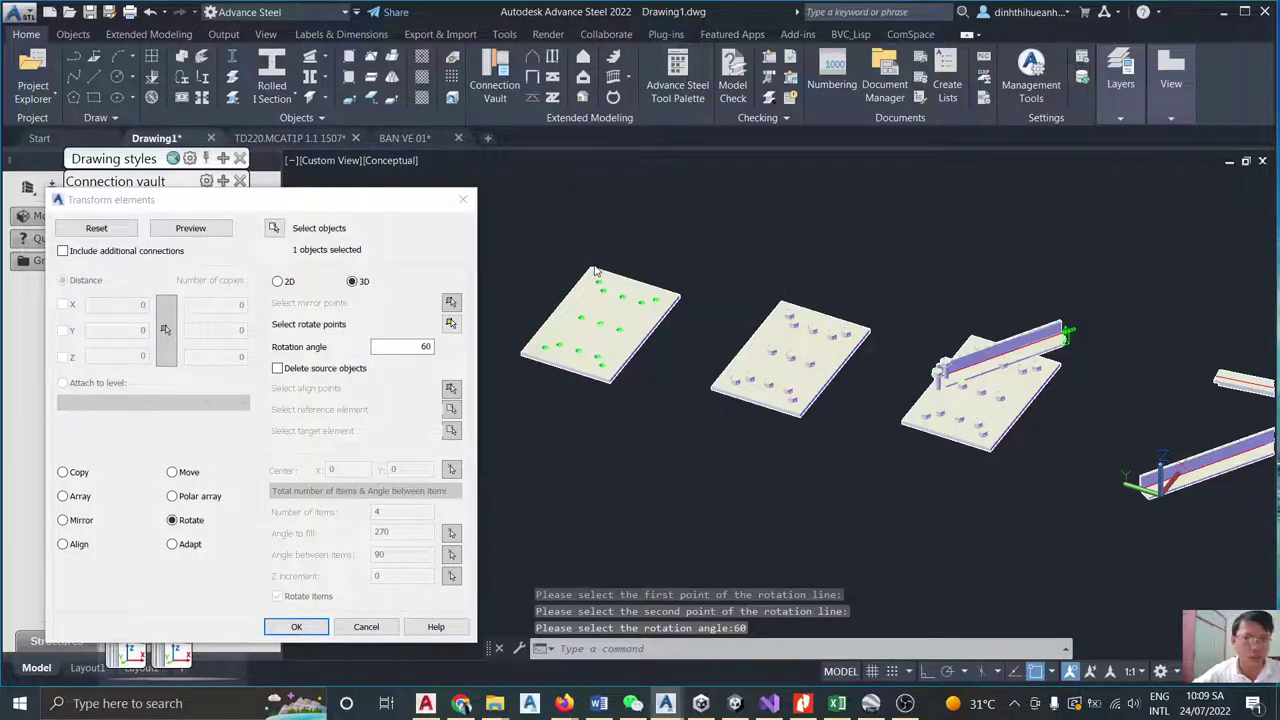
left_click(296, 626)
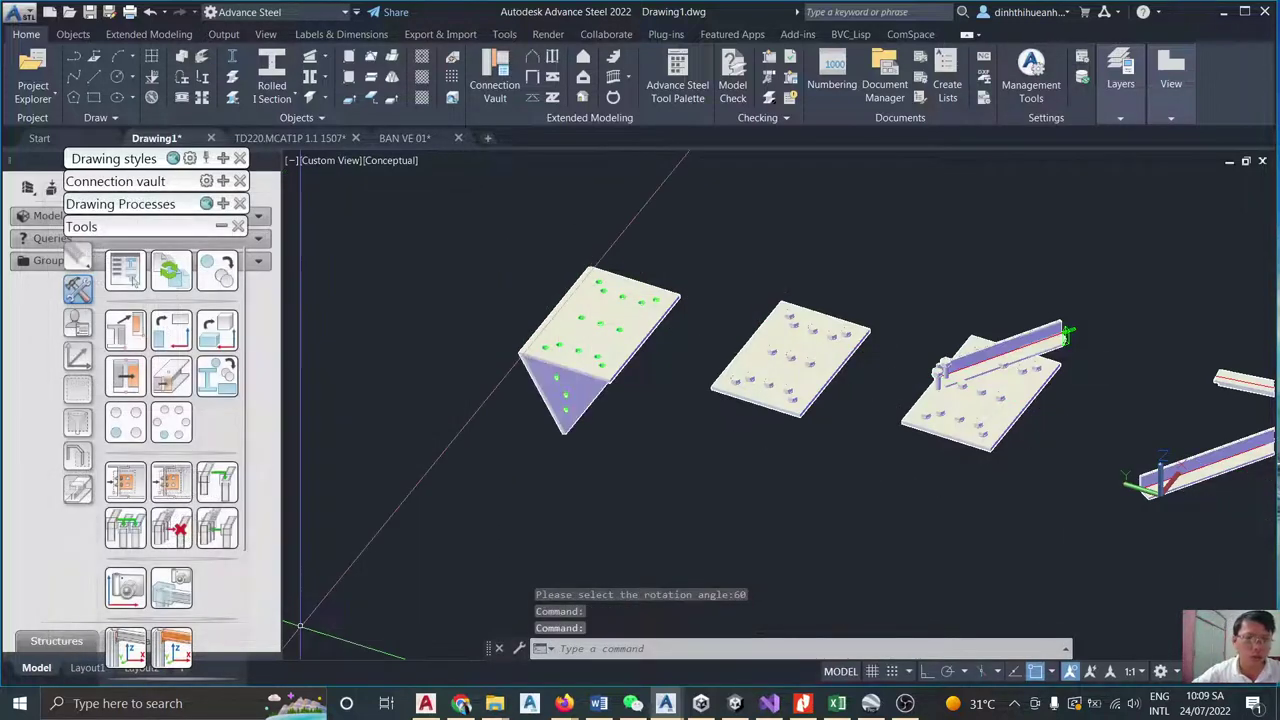
scroll(545, 383, "up", 5)
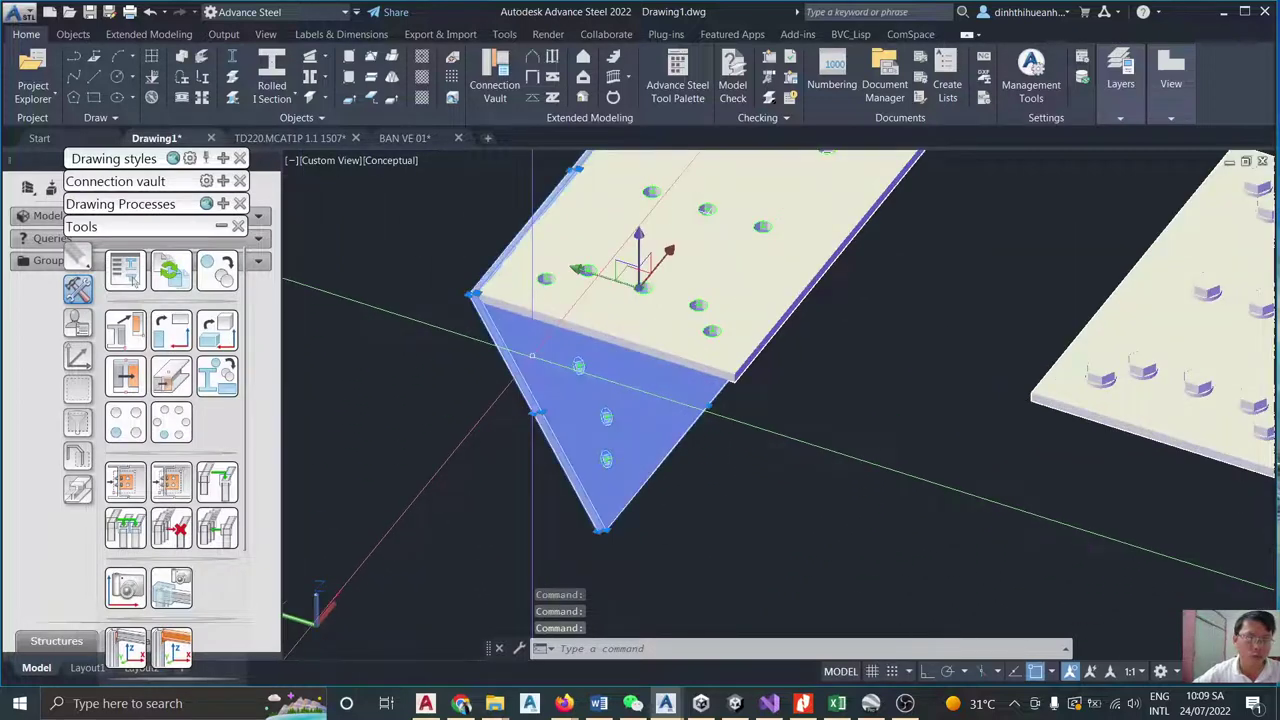
key("Escape")
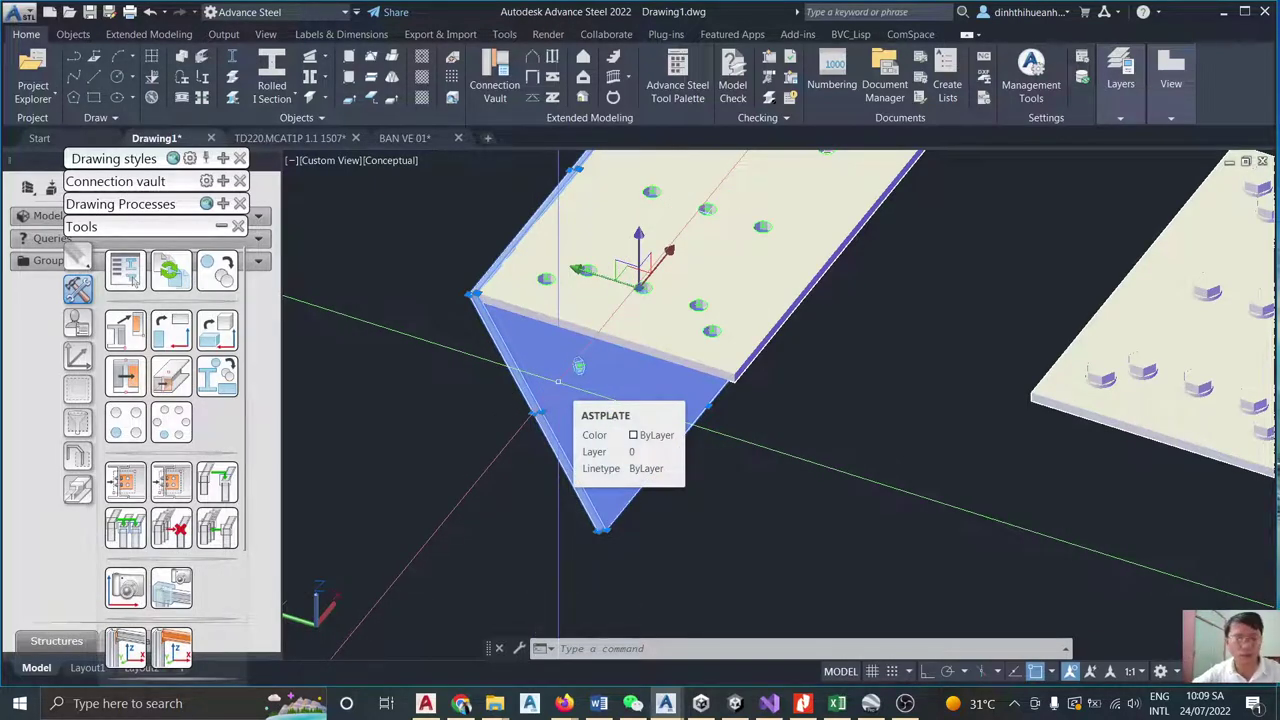
key("Escape")
scroll(545, 384, "down", 5)
scroll(540, 385, "up", 4)
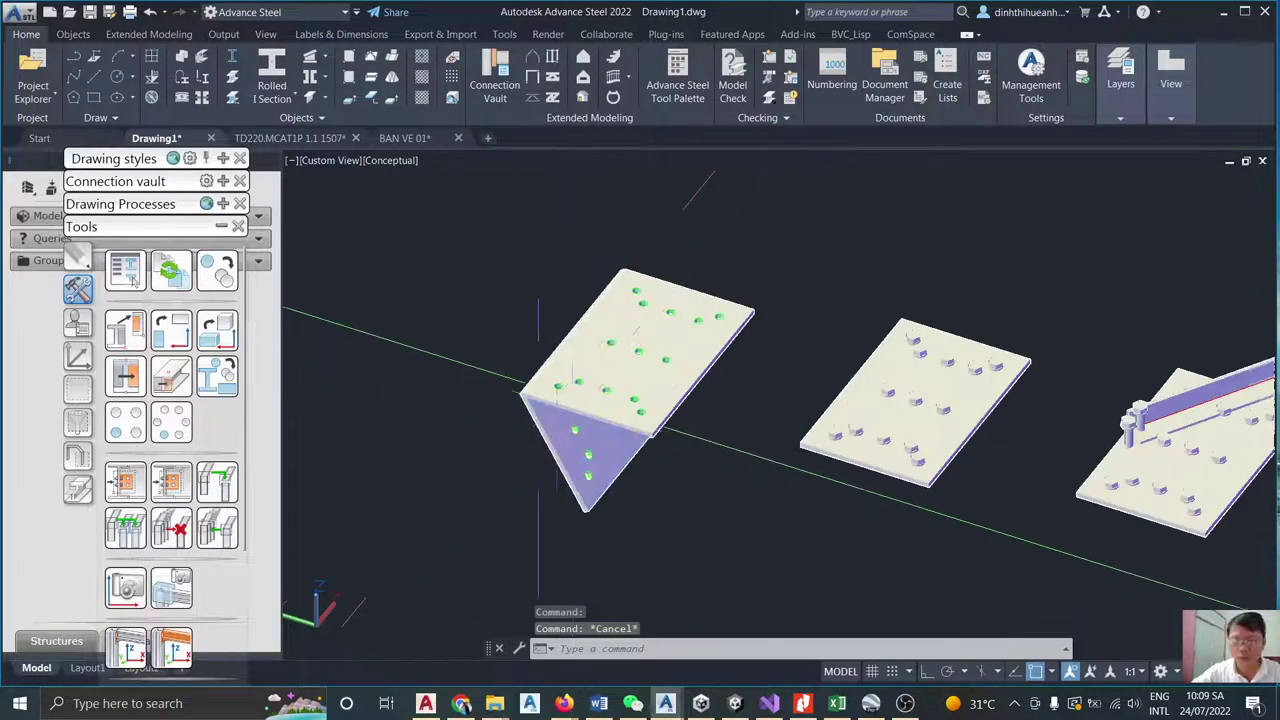
scroll(538, 400, "down", 3)
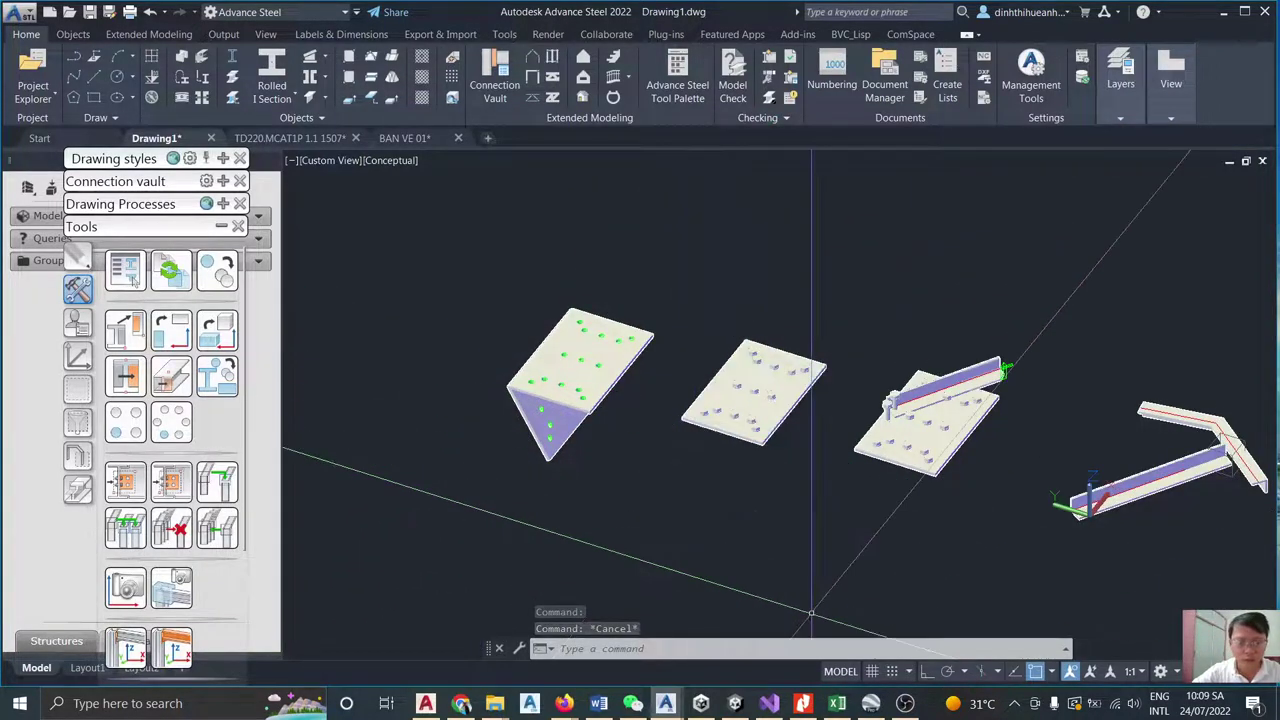
Look through the tool palette's Features, Tools, Custom connections, Modify, Selection and Selection filters categories.
left_click(79, 488)
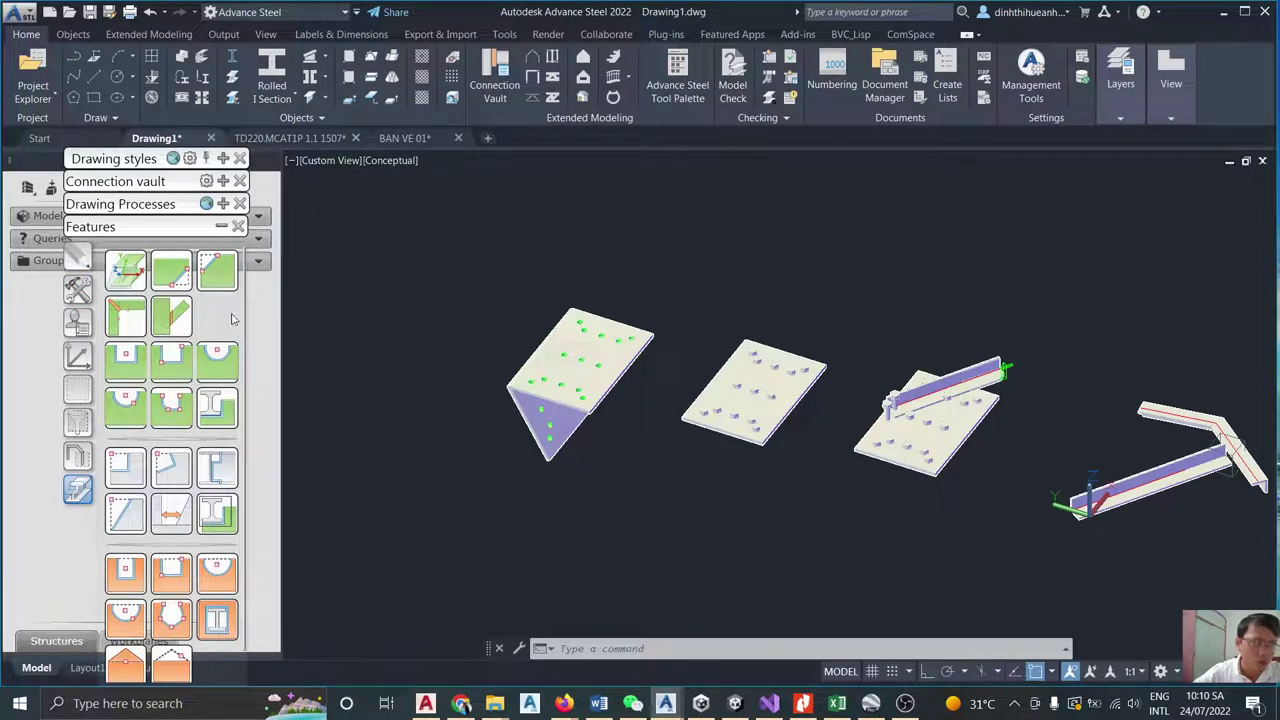
left_click(78, 288)
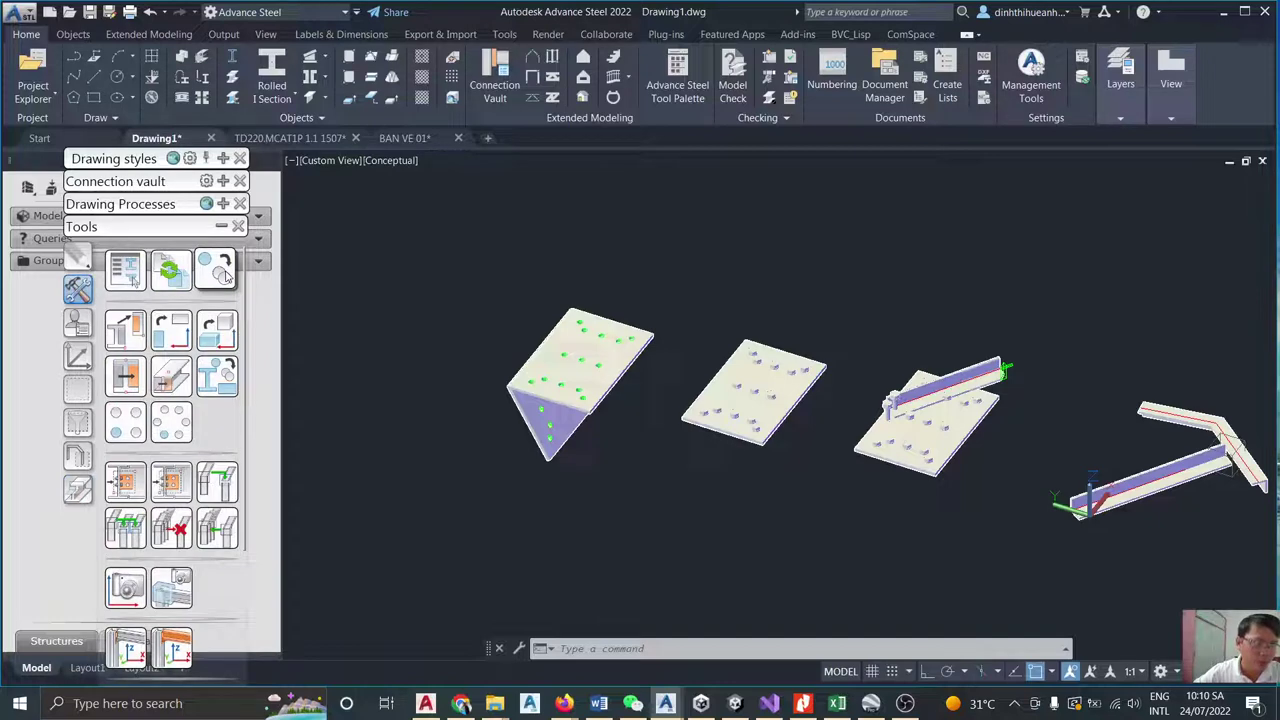
left_click(79, 324)
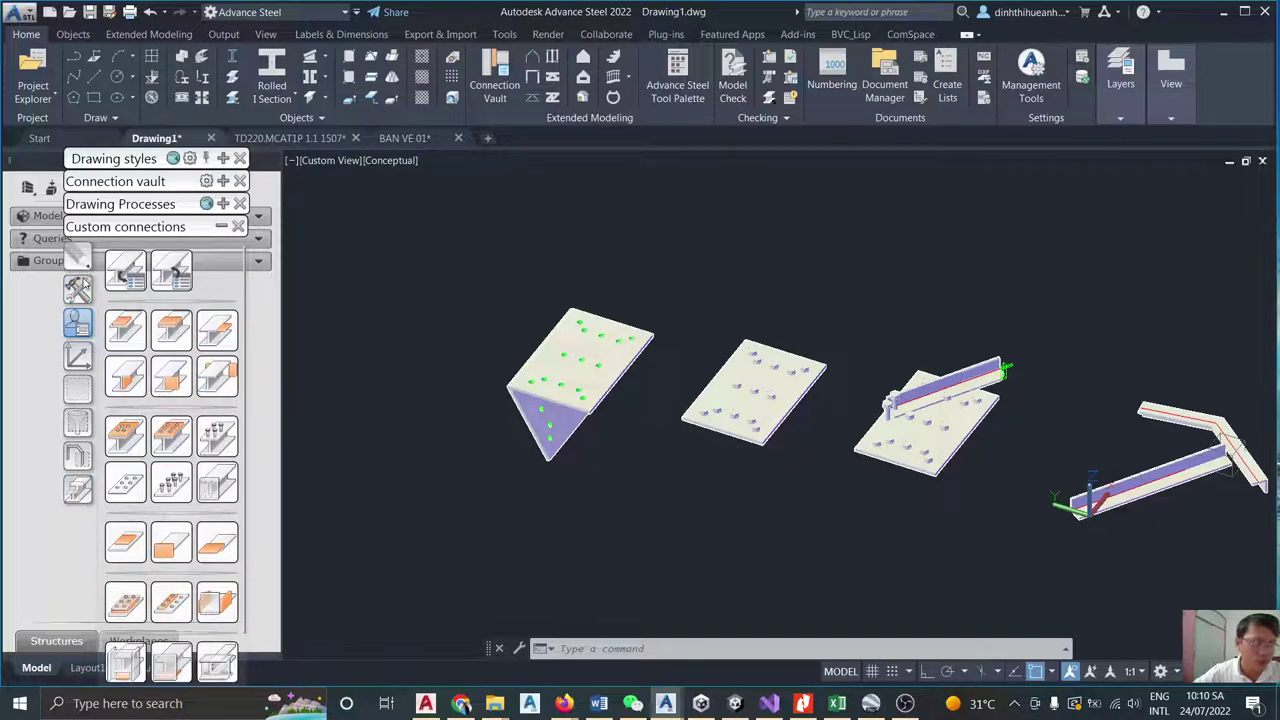
left_click(80, 288)
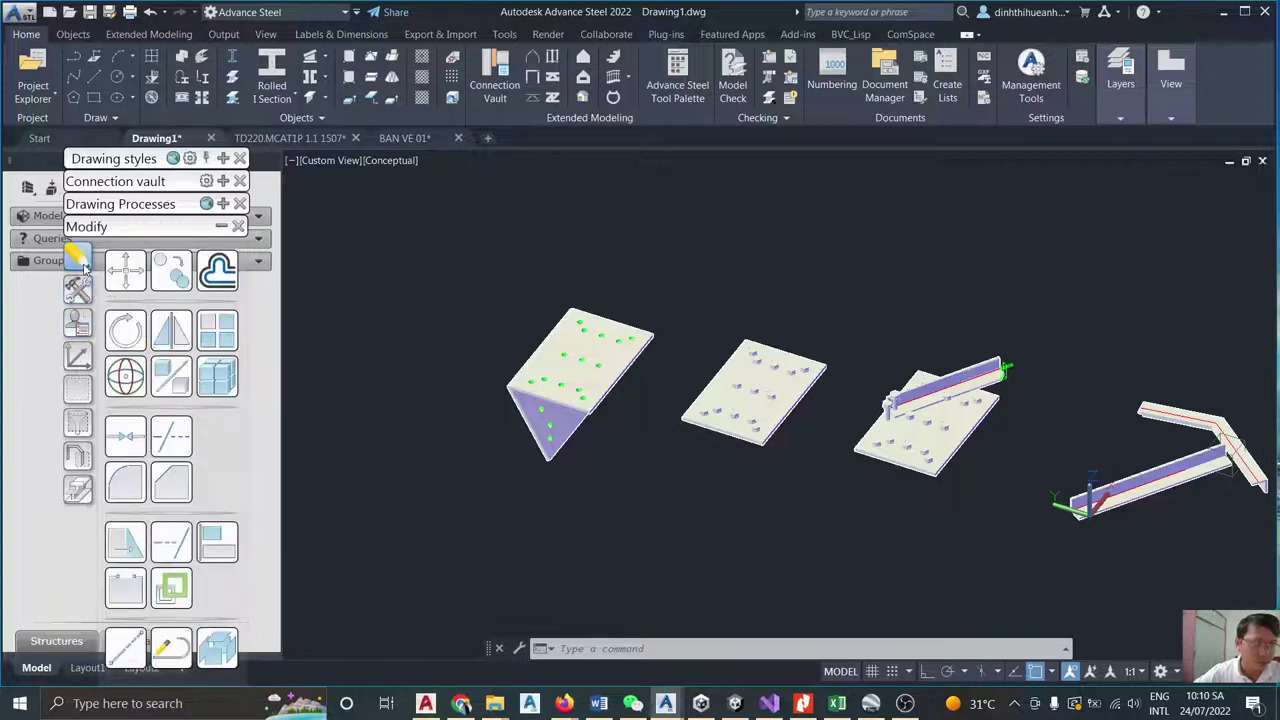
left_click(79, 330)
left_click(79, 355)
left_click(79, 390)
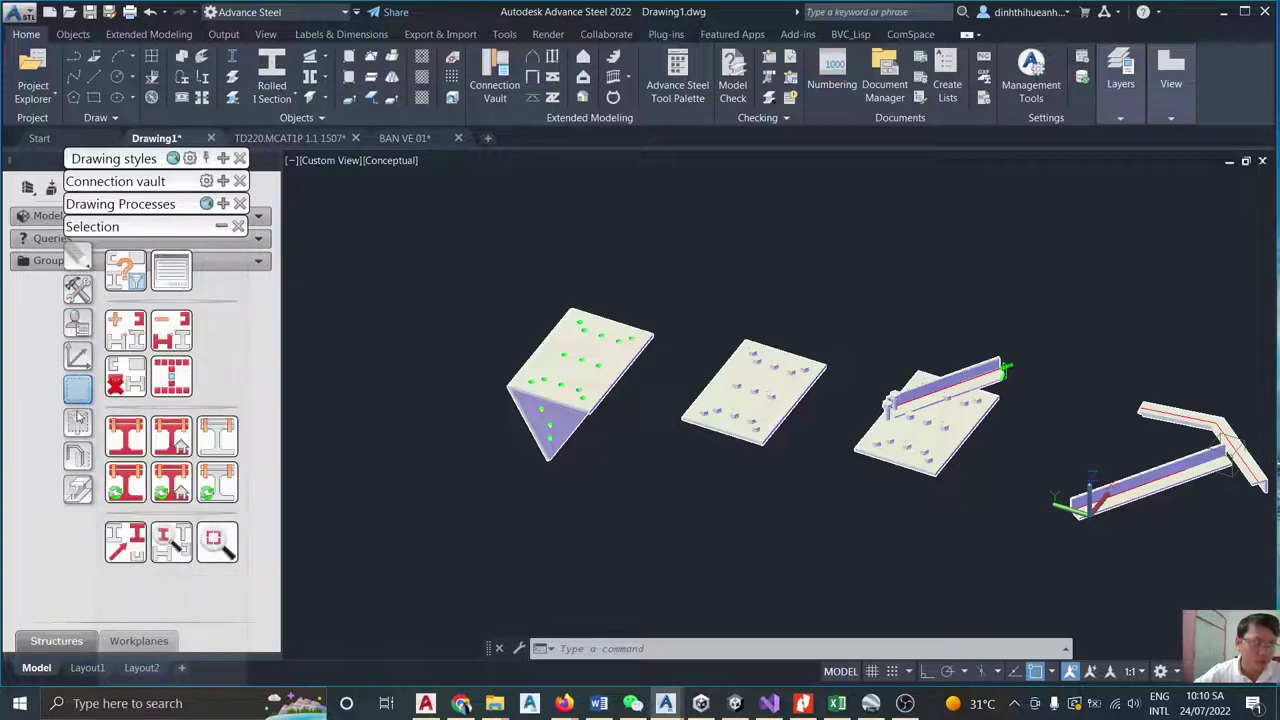
left_click(81, 426)
Switch to the Word document with the basic tools list and check the MODIFY 3D OBJECT topic.
left_click(600, 703)
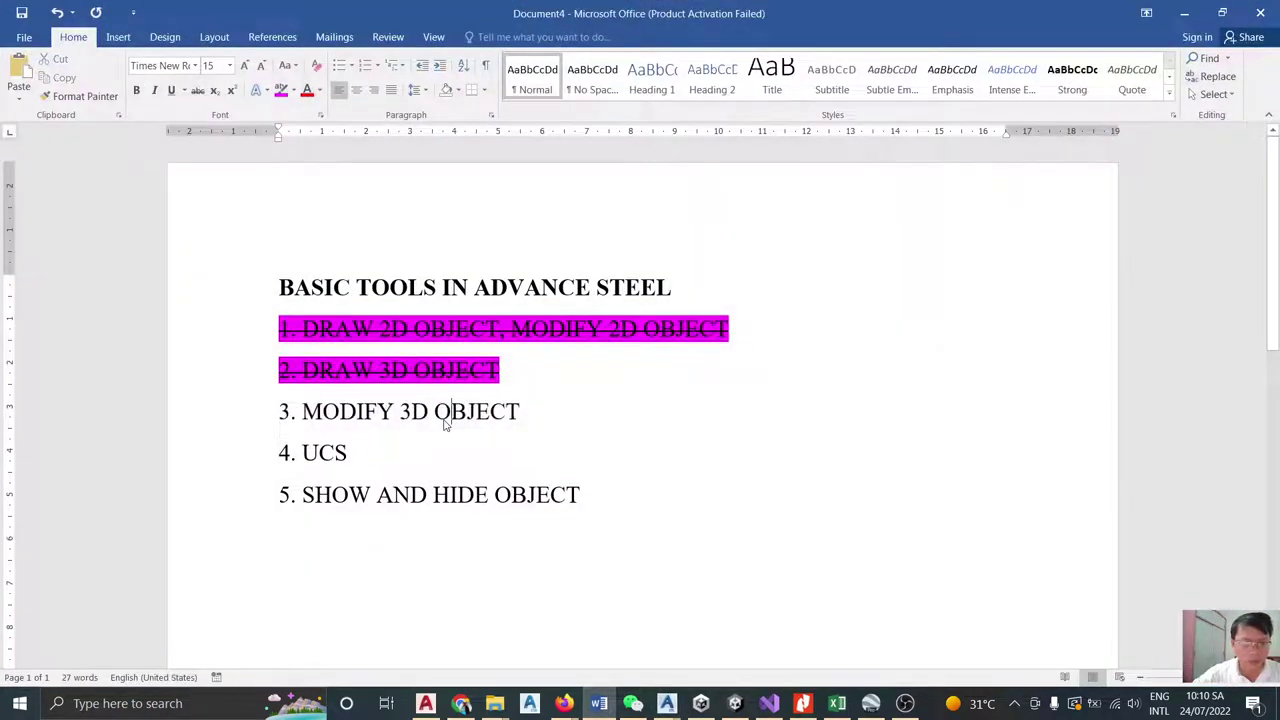
left_click(1188, 13)
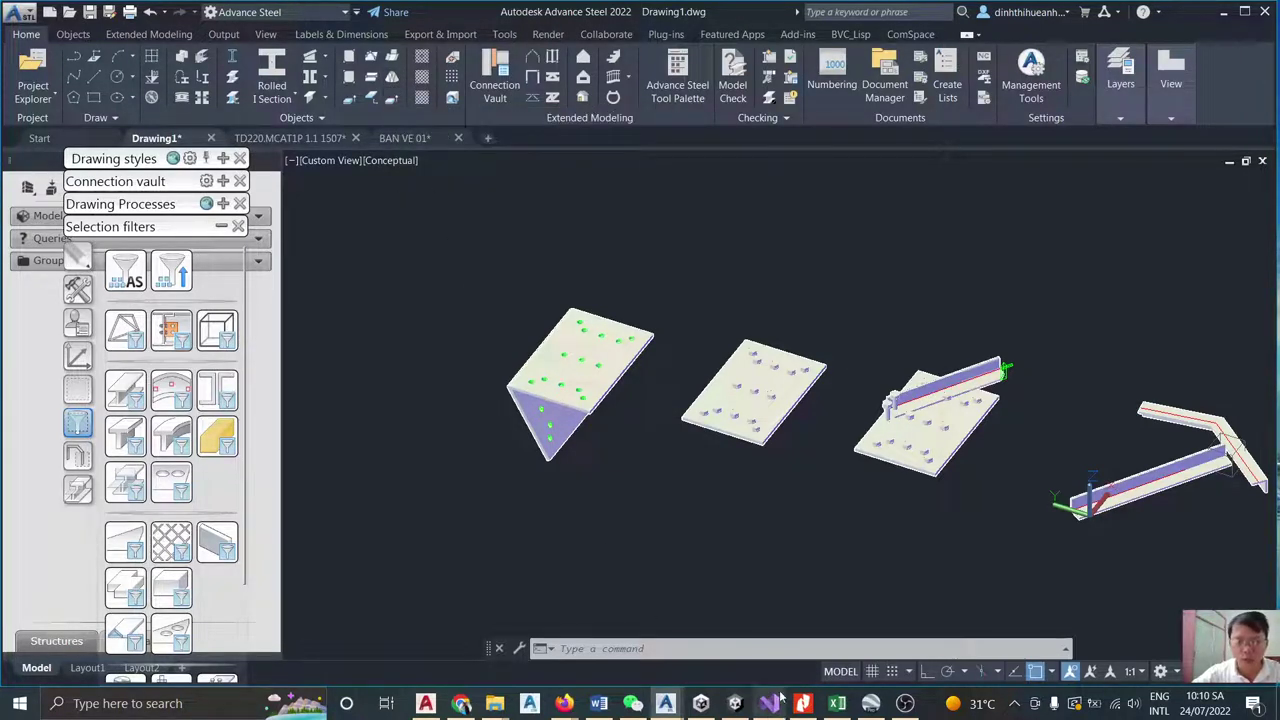
left_click(598, 703)
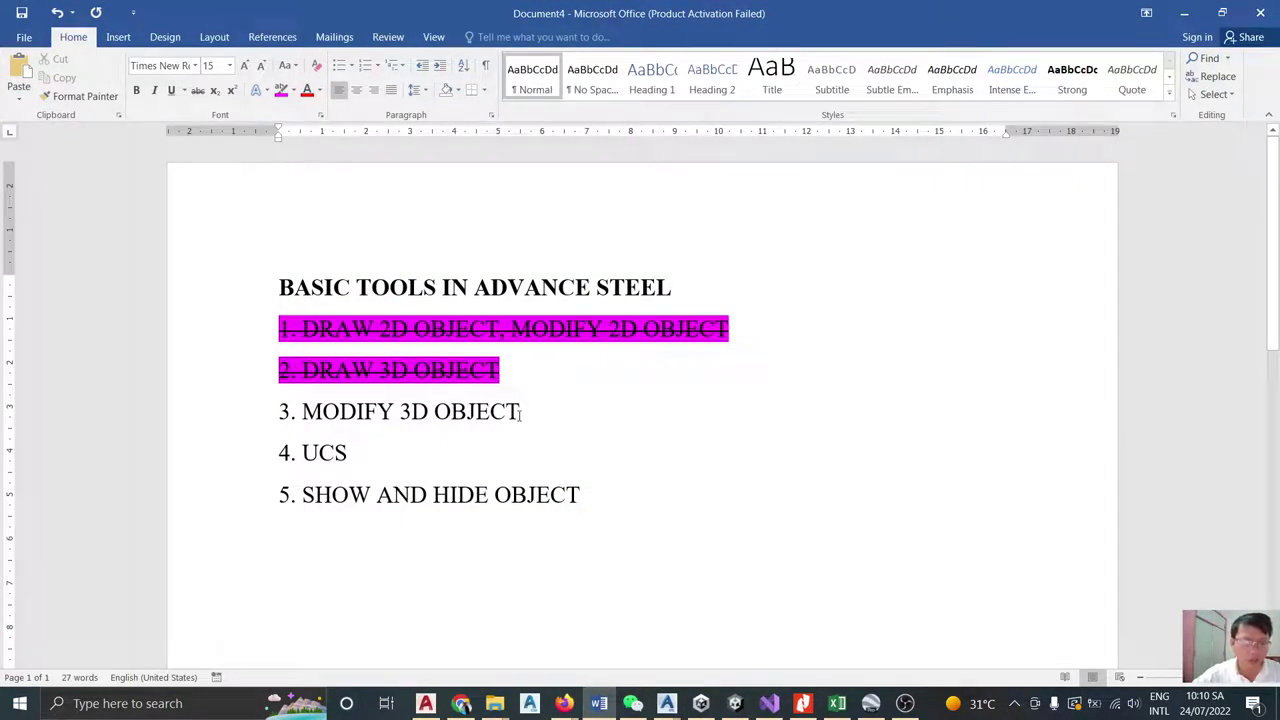
Highlight the list lines "3. MODIFY 3D OBJECT" and "4. UCS" in magenta.
left_click_drag(520, 415, 238, 416)
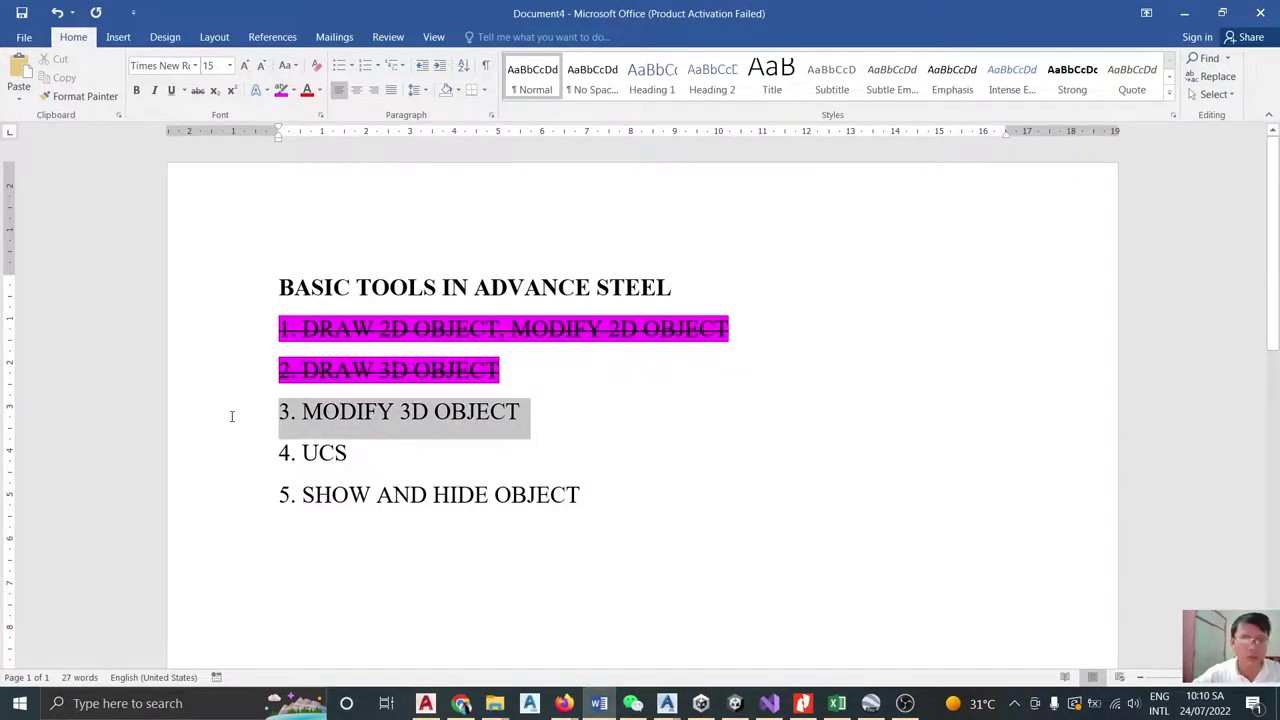
left_click(283, 90)
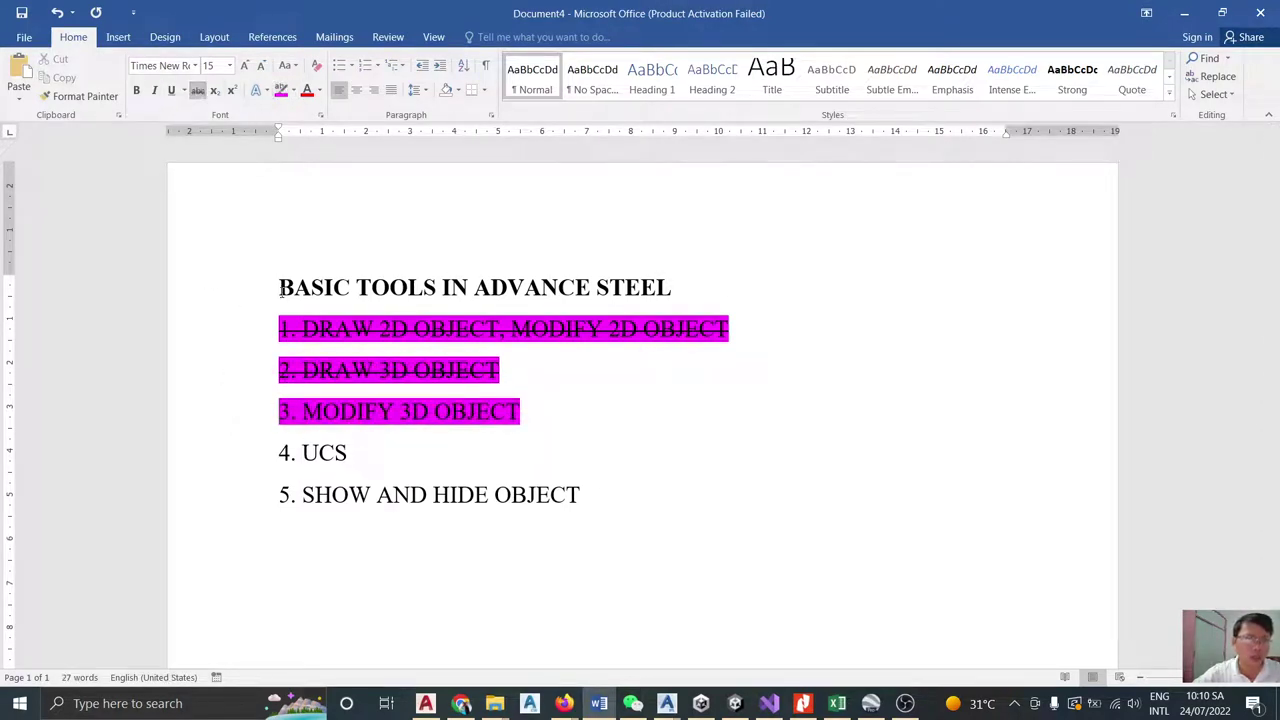
left_click_drag(358, 458, 263, 452)
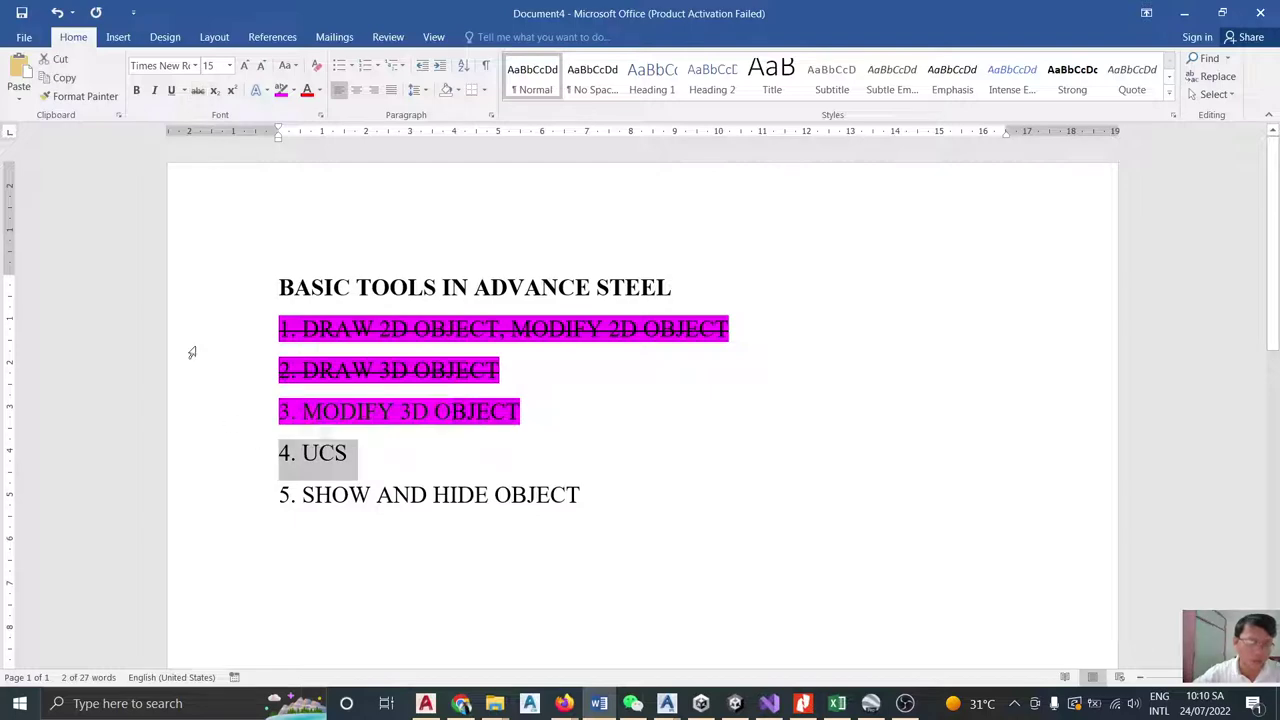
left_click(281, 91)
Switch to the Drawing1 model in Advance Steel and display the UCS tool set in the tool palette.
left_click(1184, 13)
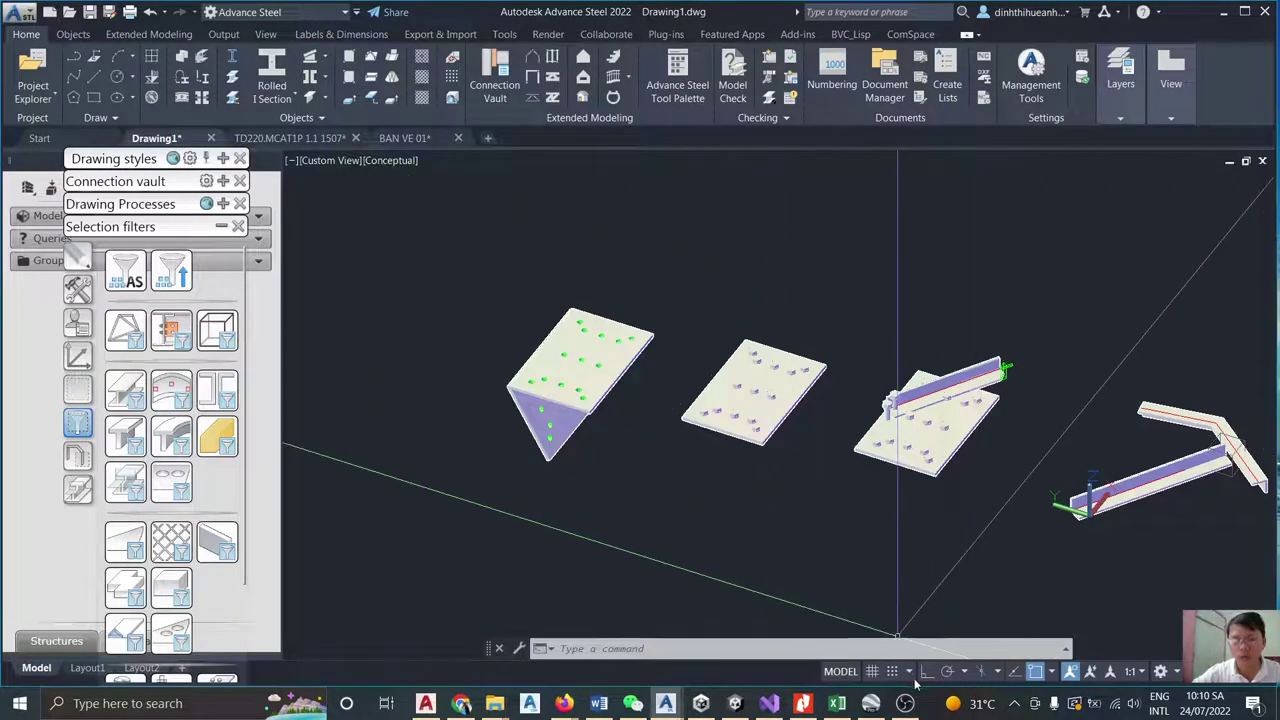
scroll(688, 505, "down", 5)
scroll(786, 470, "up", 2)
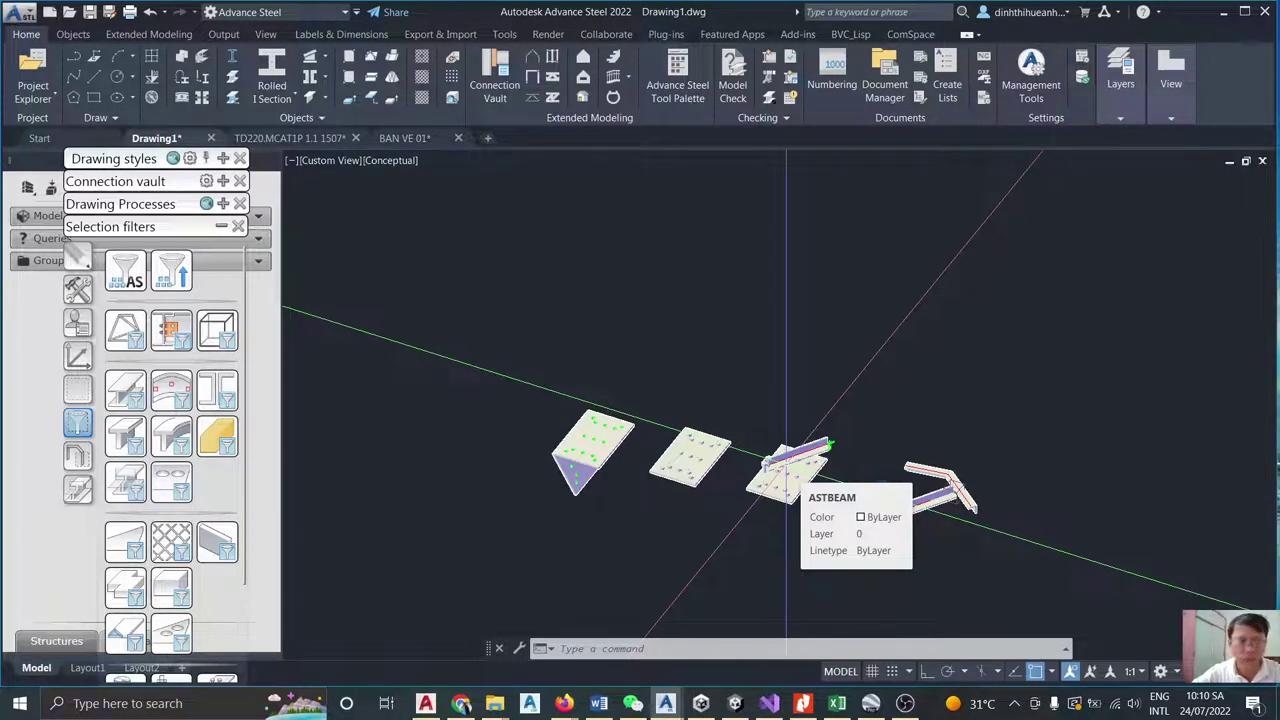
left_click(77, 357)
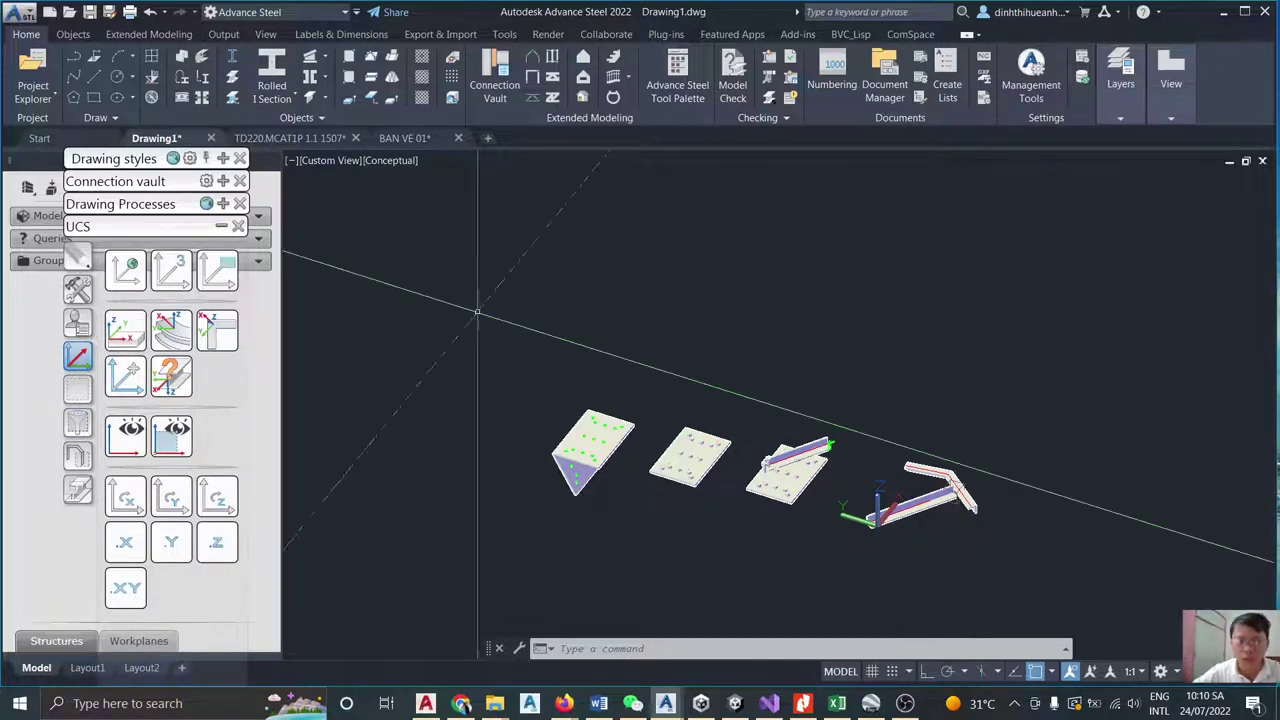
left_click(905, 703)
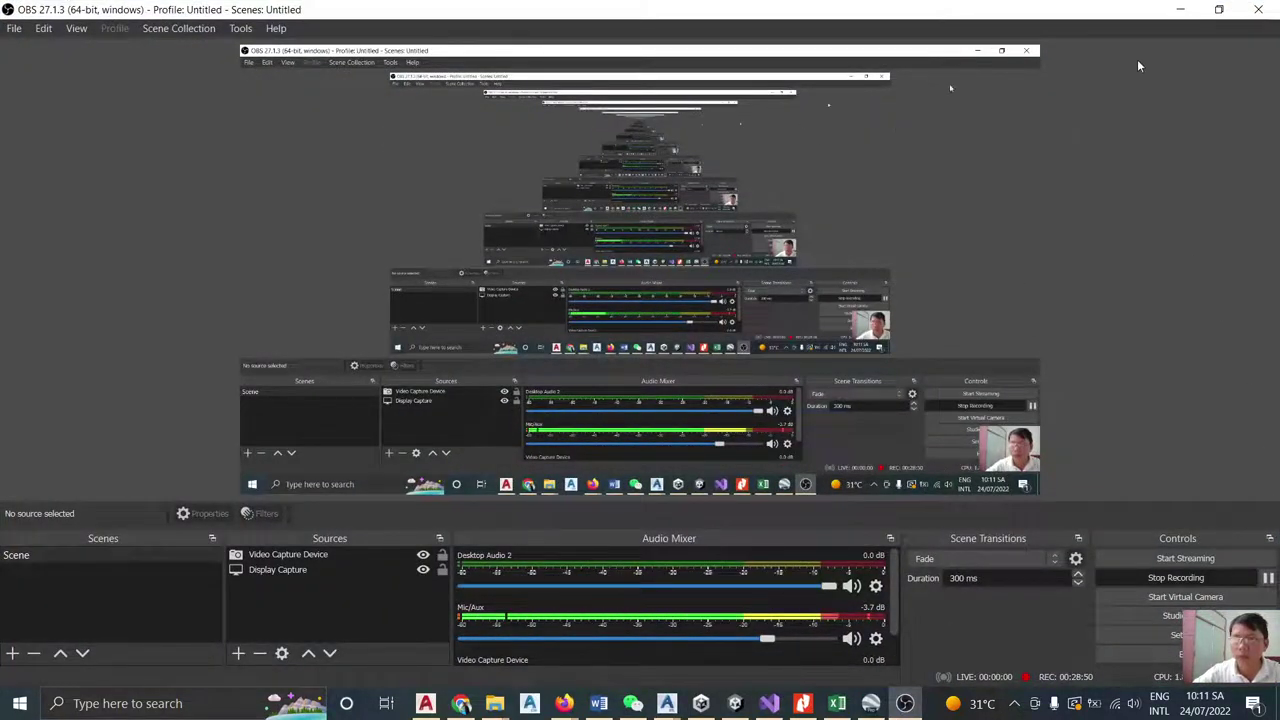
left_click(1180, 9)
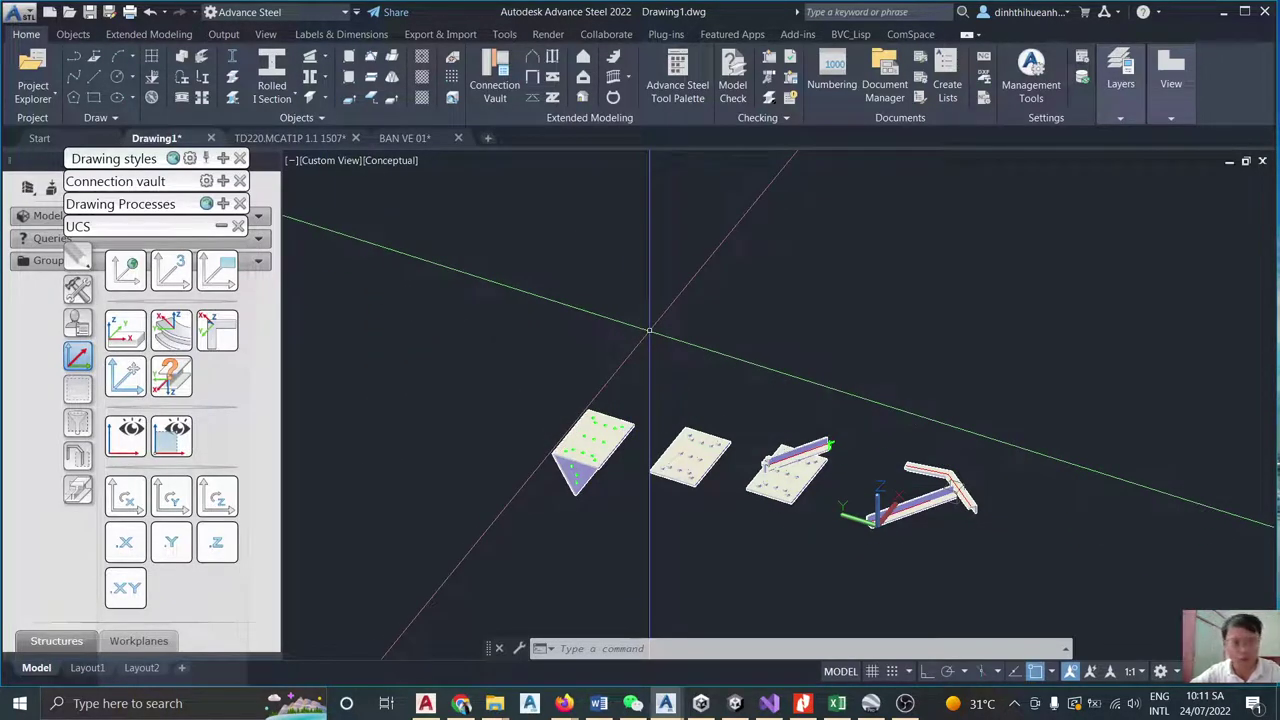
Set the coordinate system to the World UCS.
left_click(125, 268)
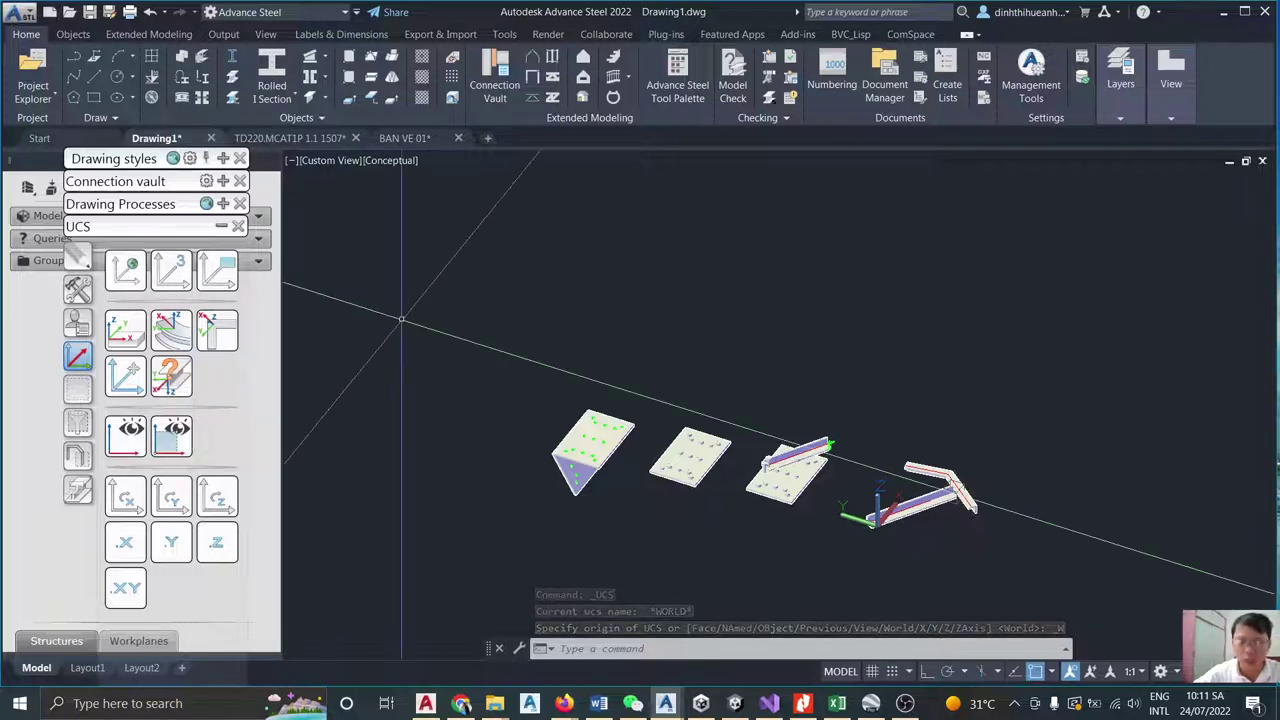
scroll(886, 533, "up", 2)
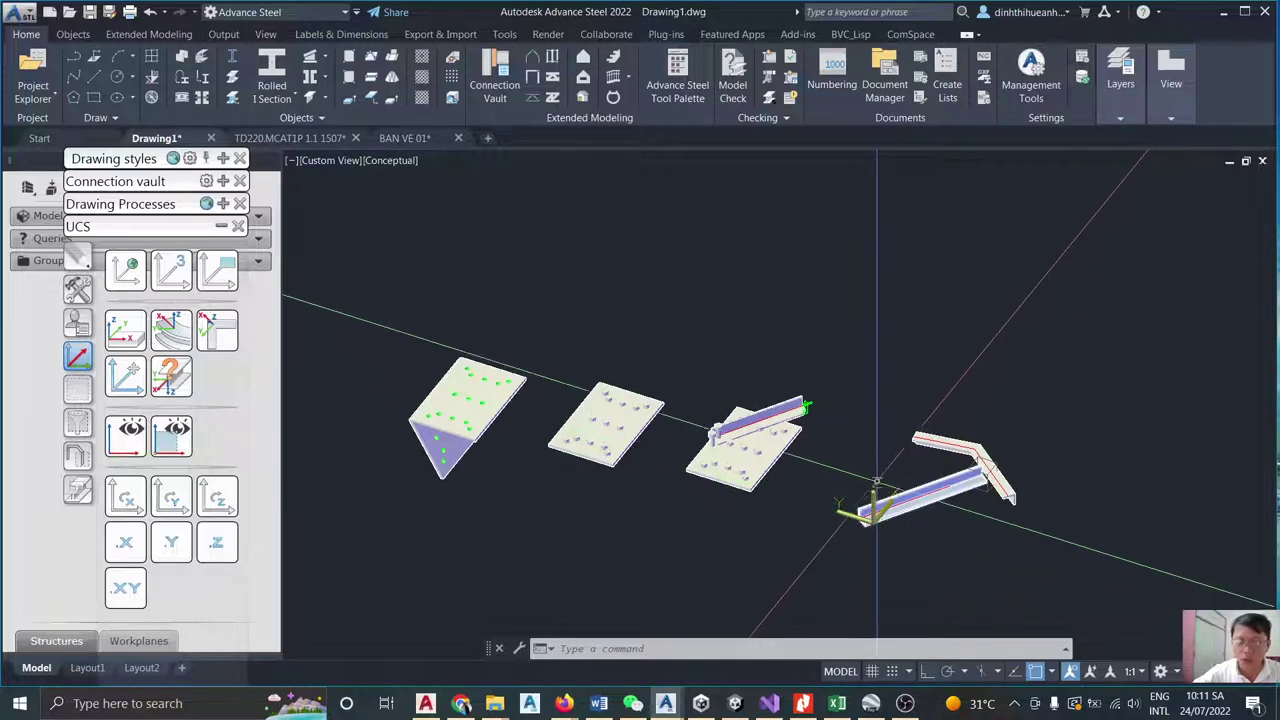
left_click(877, 483)
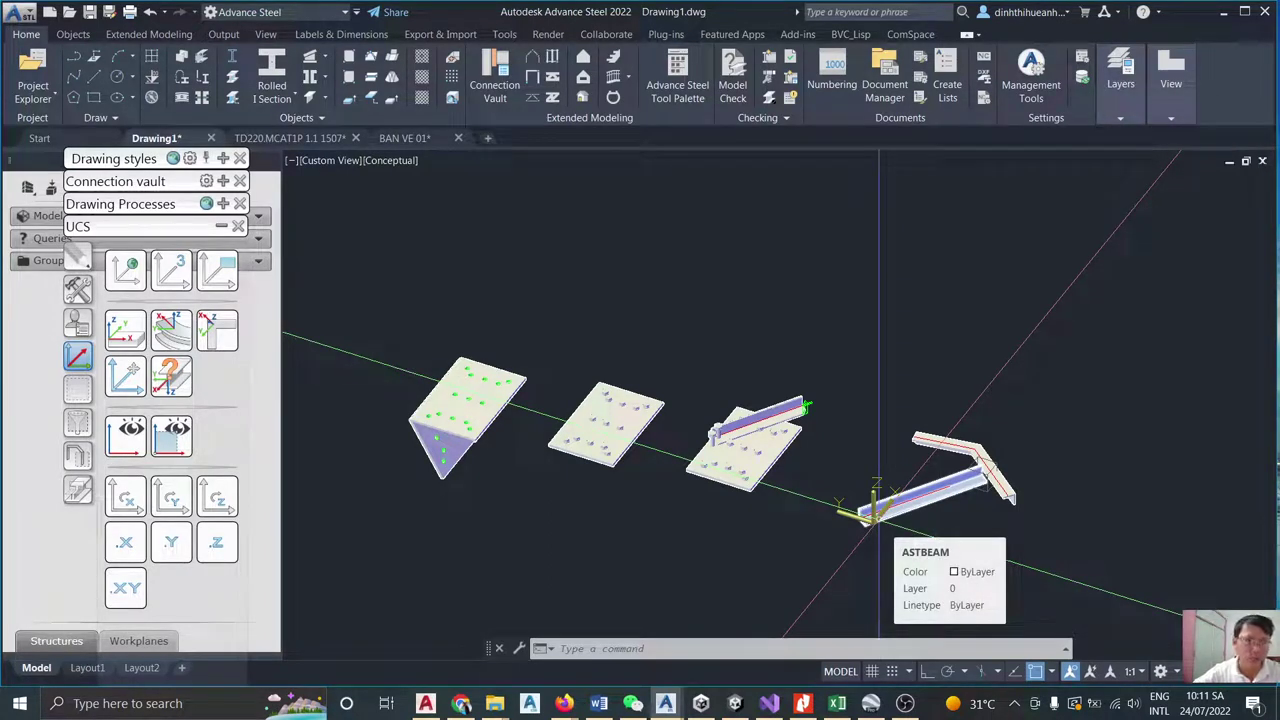
left_click(876, 506)
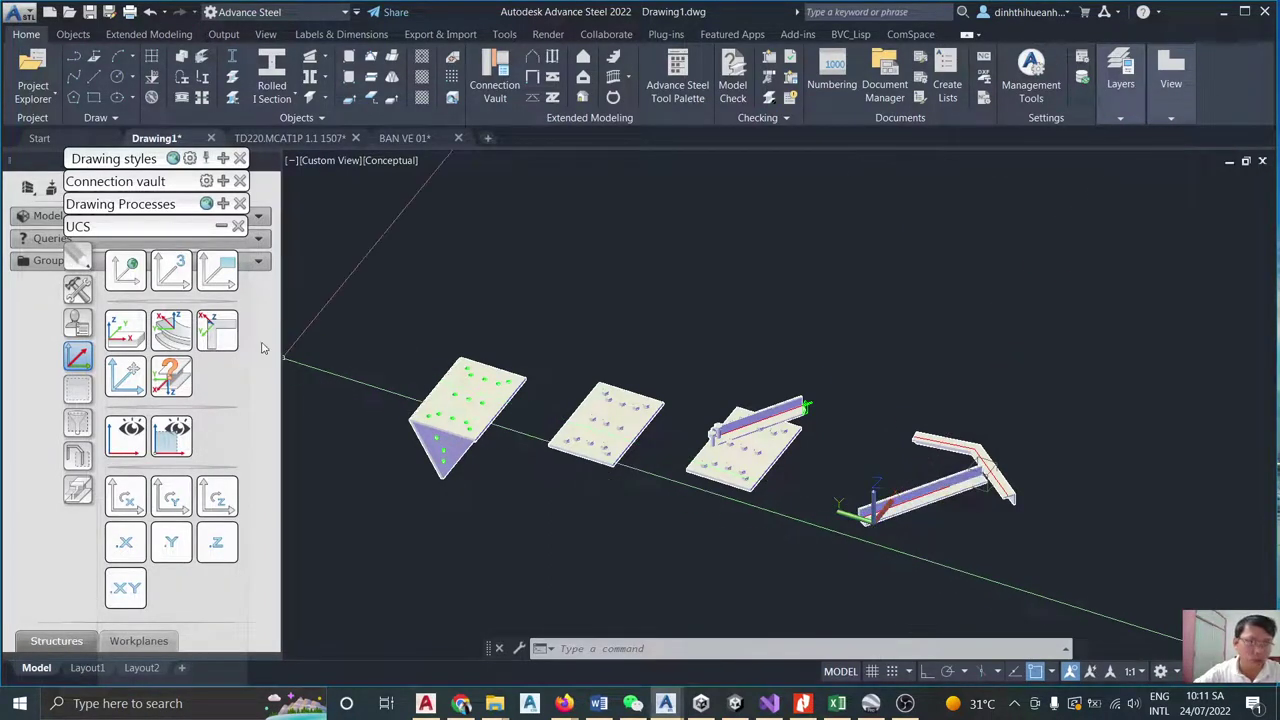
left_click(180, 283)
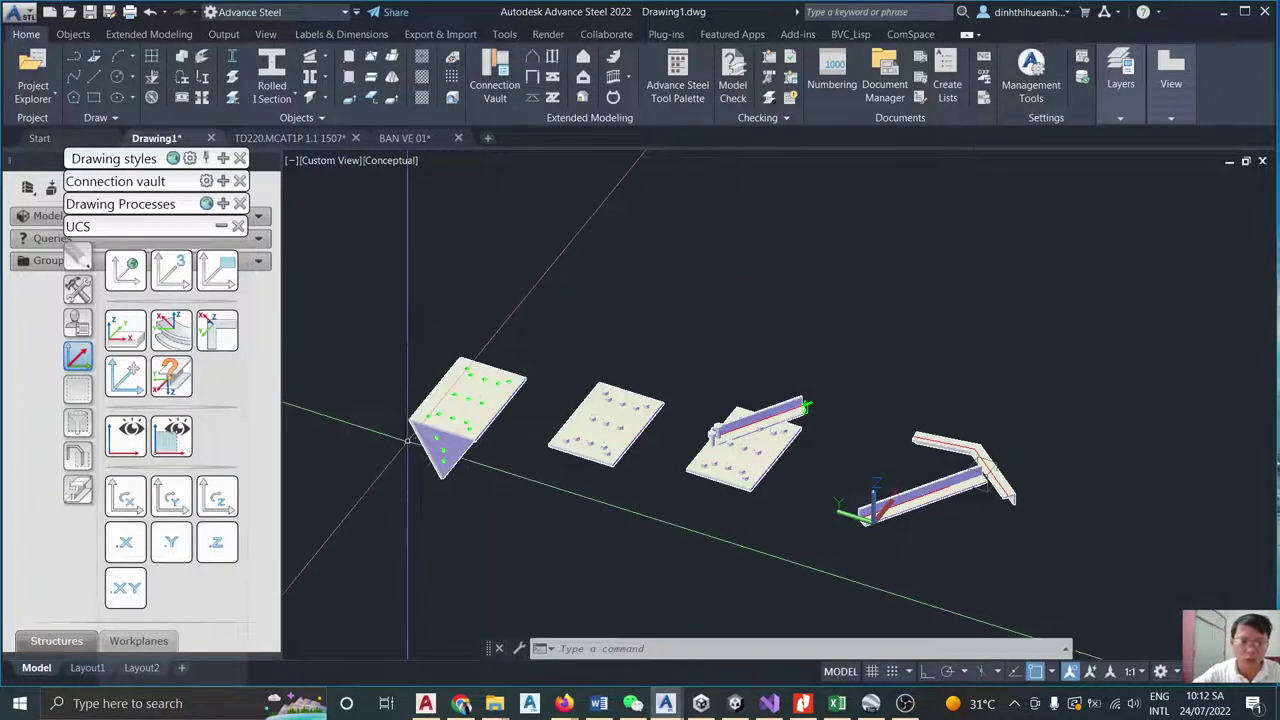
scroll(408, 440, "up", 4)
scroll(778, 303, "down", 4)
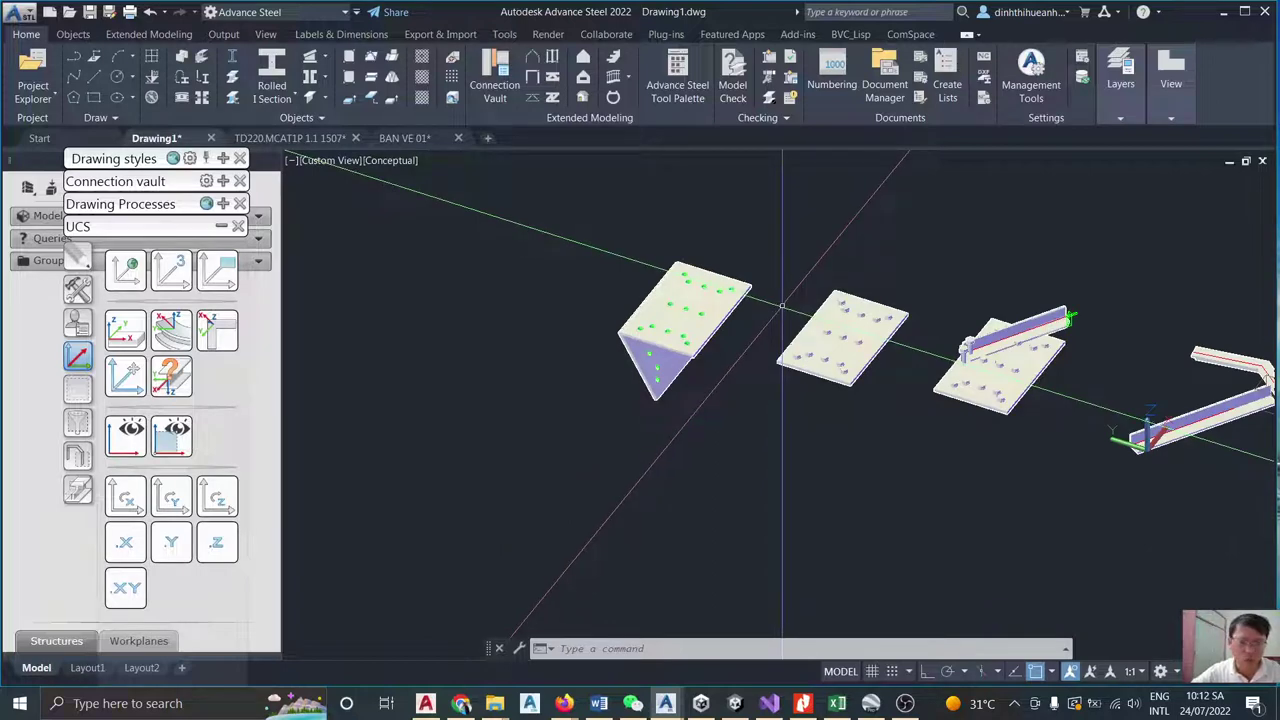
left_click(172, 270)
scroll(660, 320, "up", 2)
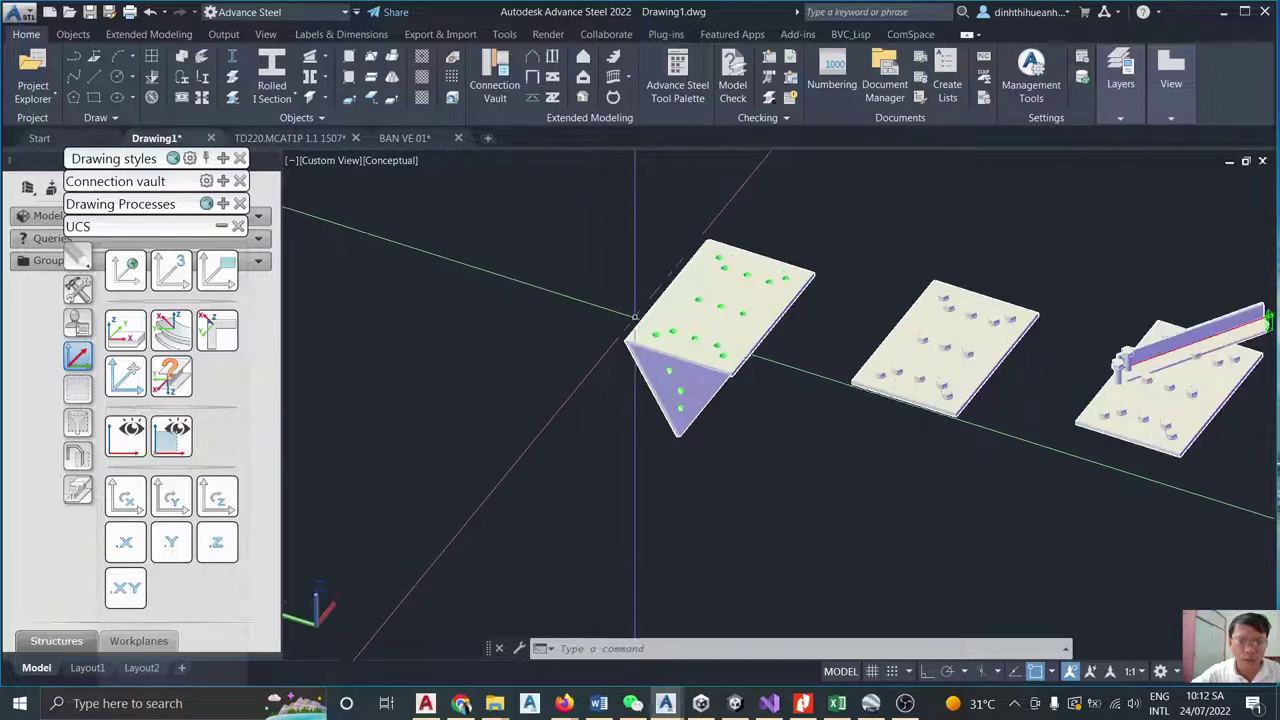
Define a three-point UCS on the sloping plate, with its origin at a lower corner, X along the lower edge and Y towards the upper edge.
middle_click_drag(650, 330, 751, 224, "shift")
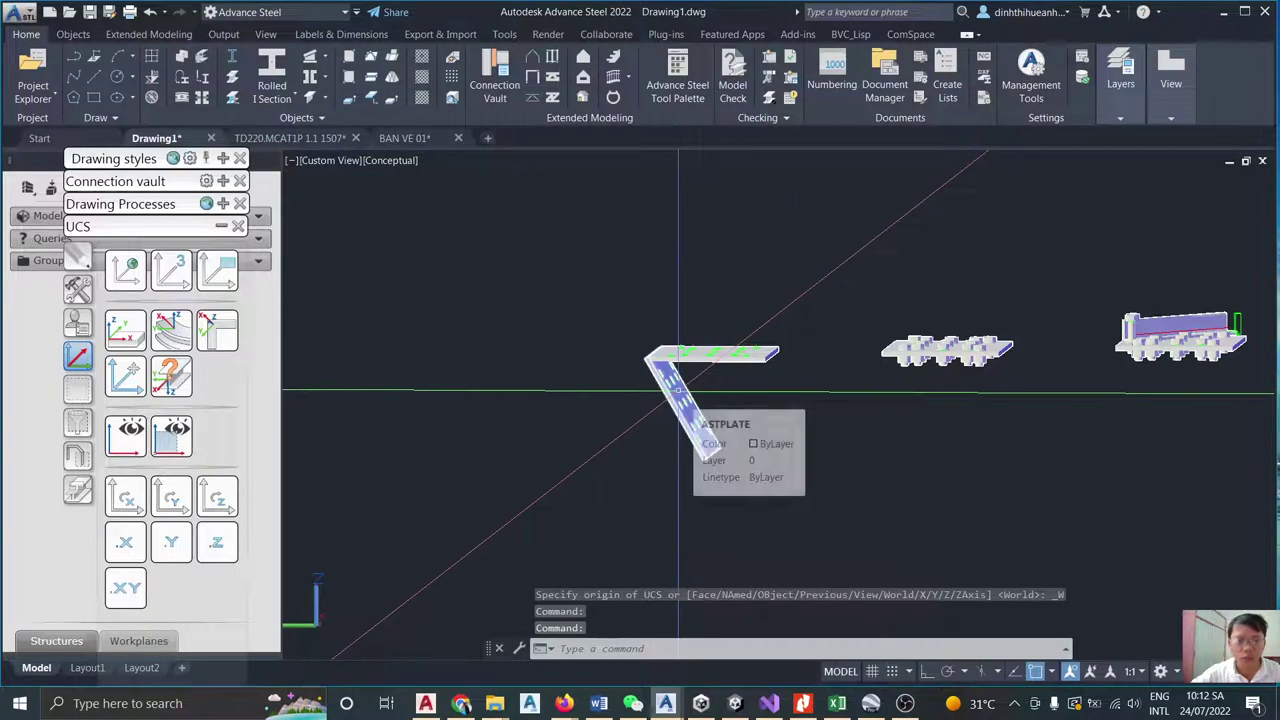
scroll(675, 392, "up", 5)
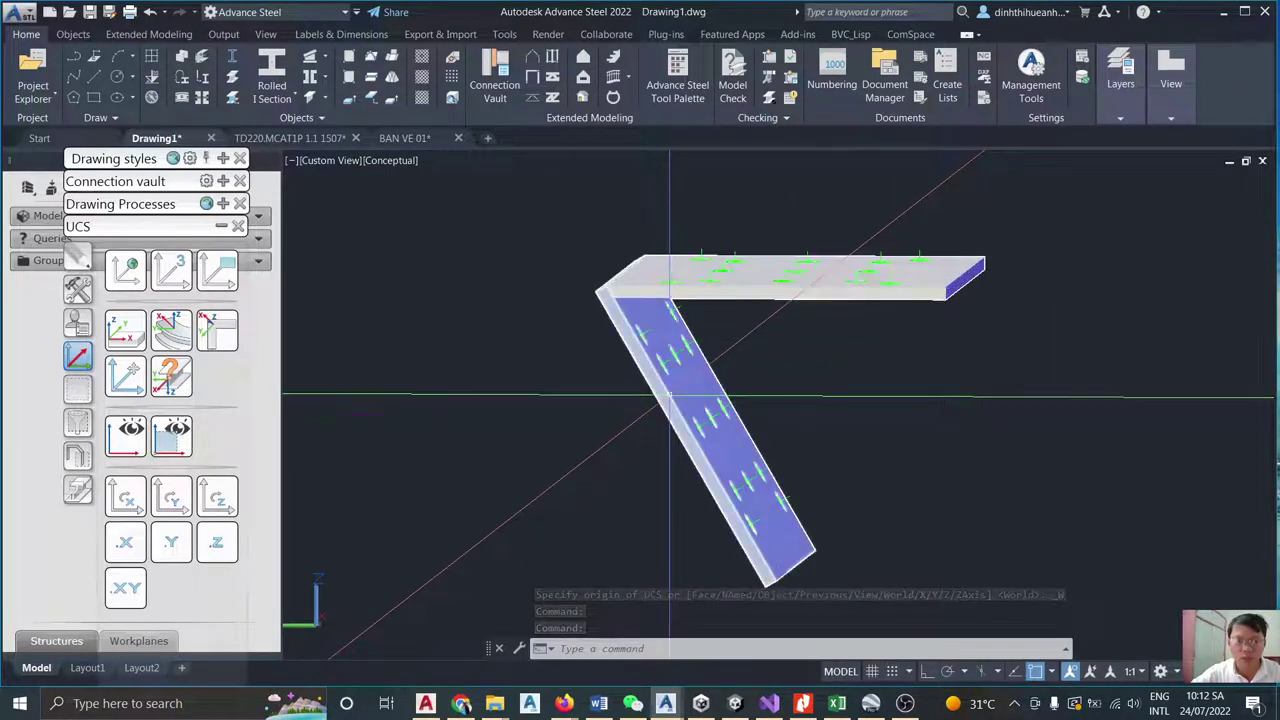
left_click(669, 395)
scroll(700, 380, "down", 5)
scroll(902, 322, "up", 5)
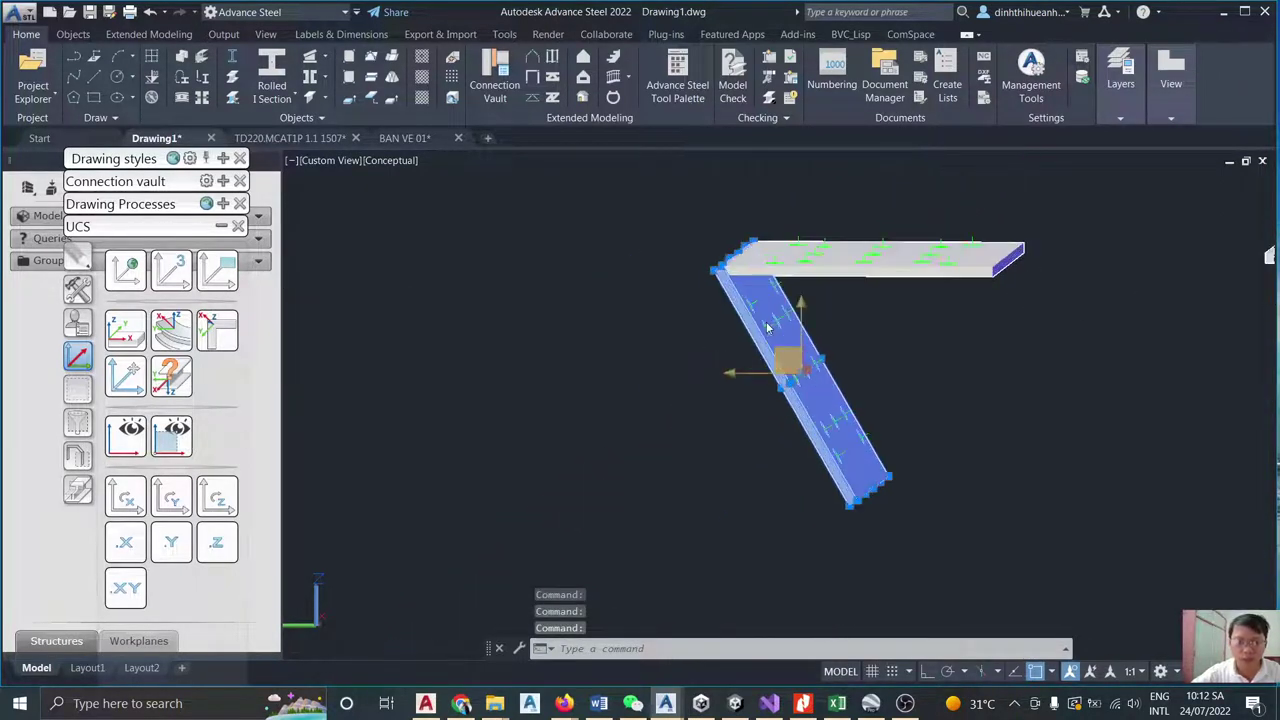
middle_click_drag(902, 322, 760, 380, "shift")
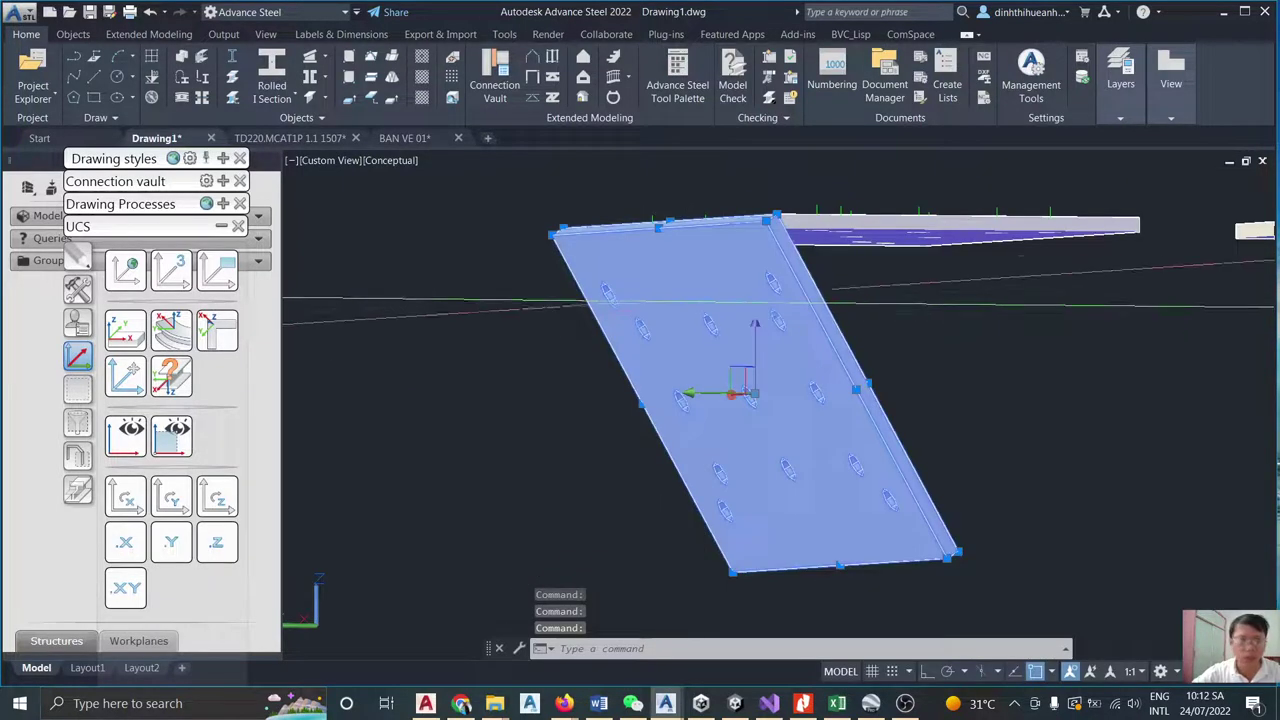
left_click(171, 270)
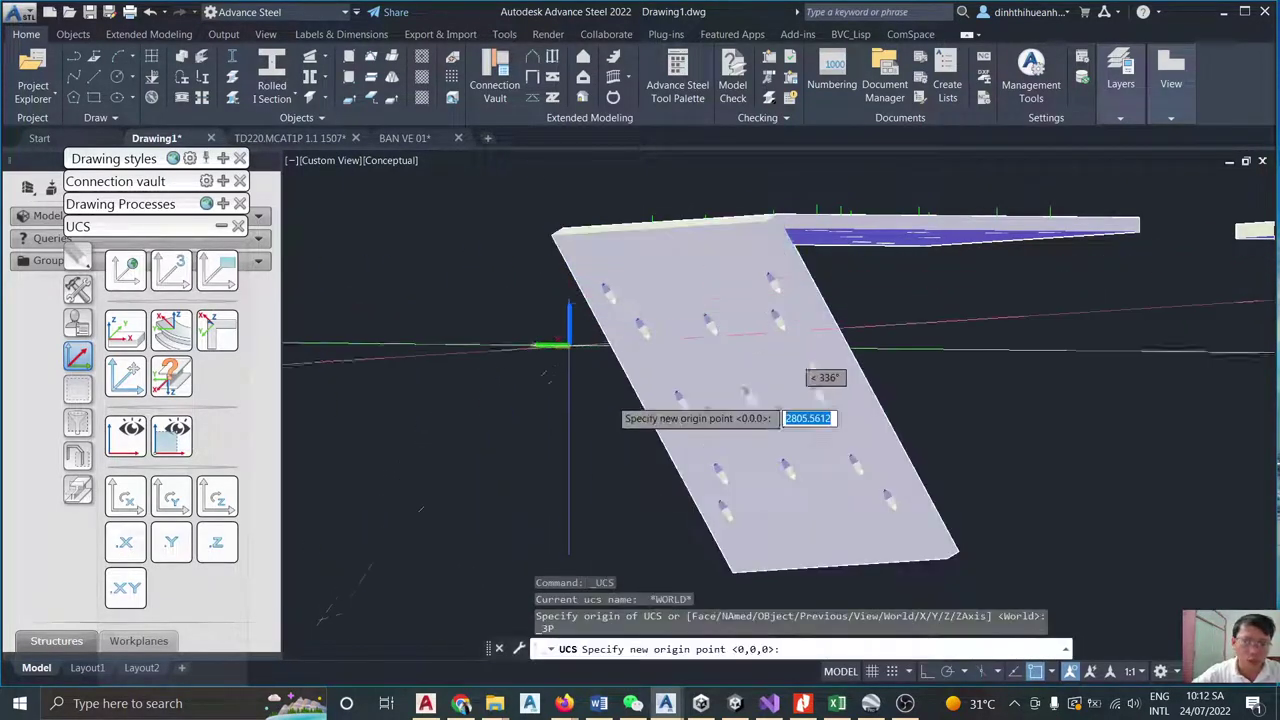
left_click(733, 567)
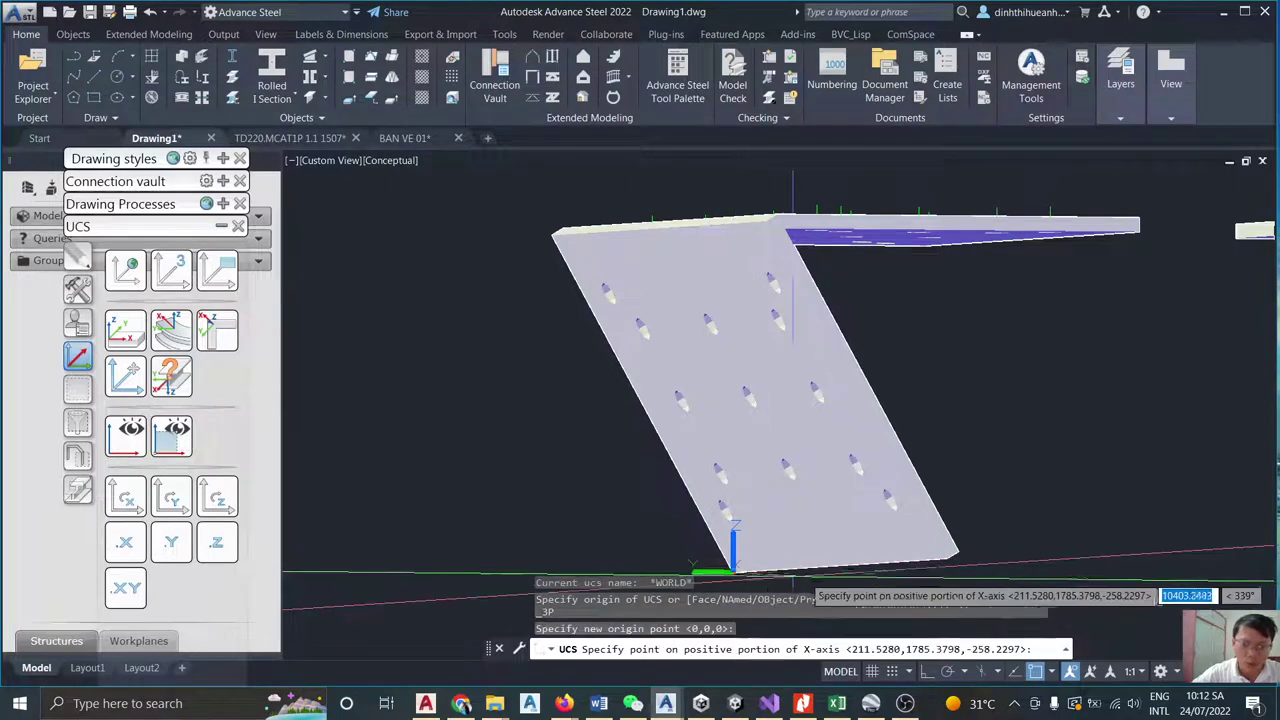
left_click(921, 560)
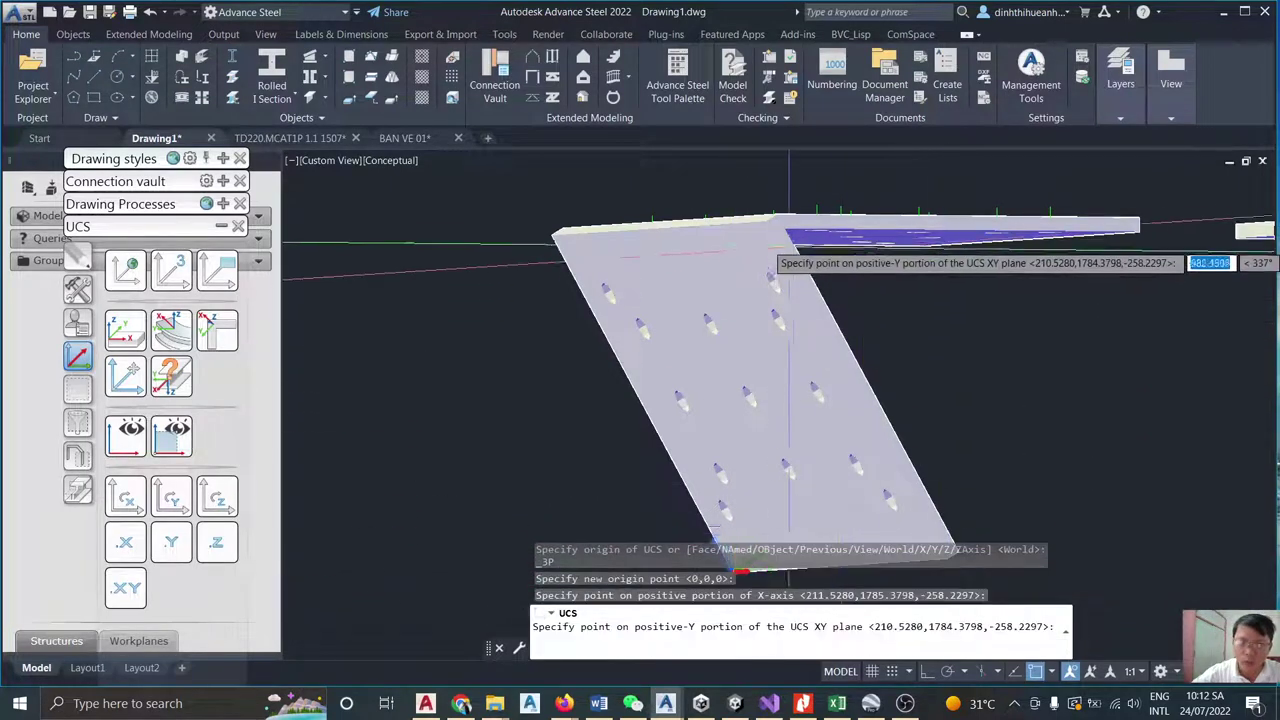
left_click(768, 221)
Align the view to the plan of the current UCS so the sloping plate is seen face-on.
middle_click_drag(768, 221, 615, 268, "shift")
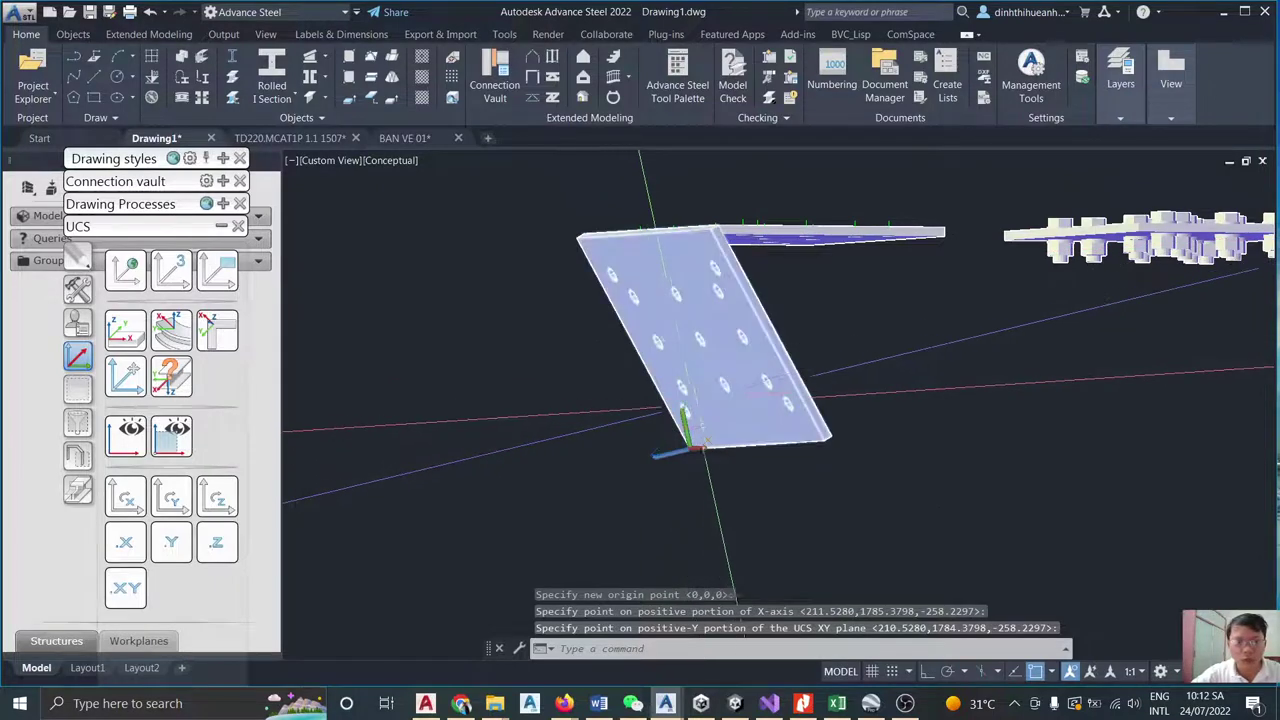
middle_click_drag(740, 389, 769, 227, "shift")
key("Return")
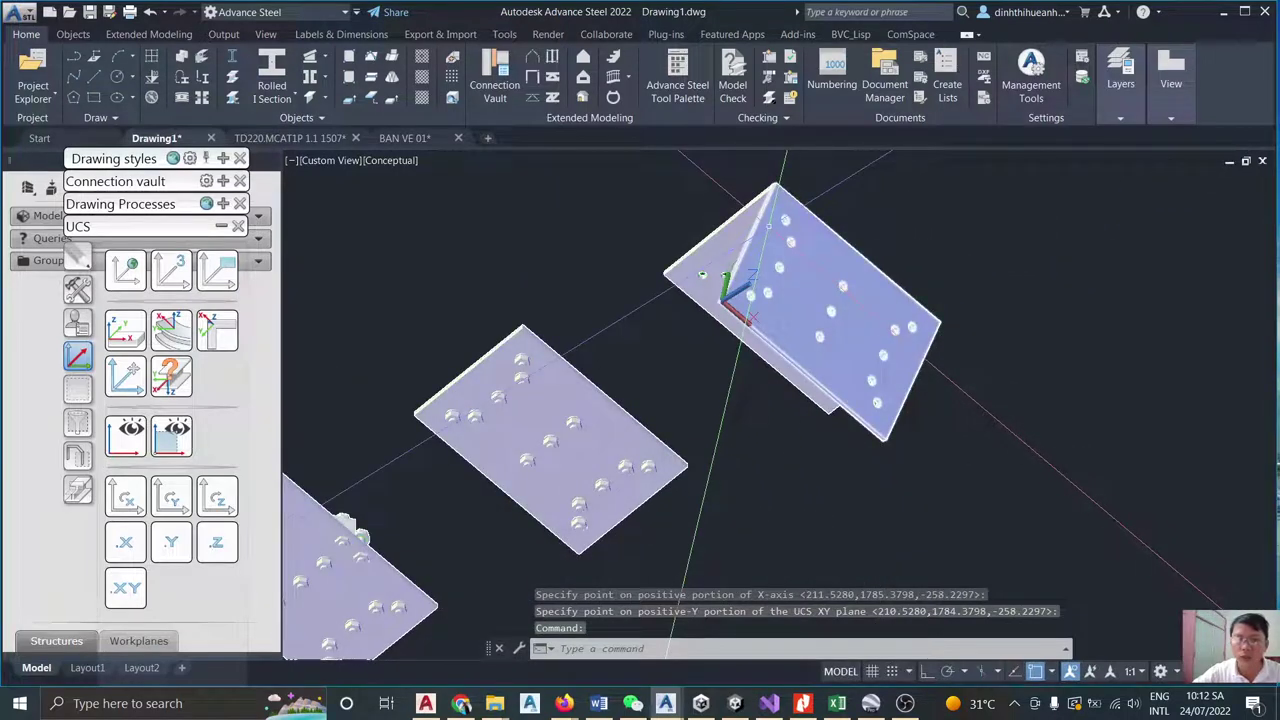
scroll(778, 200, "up", 3)
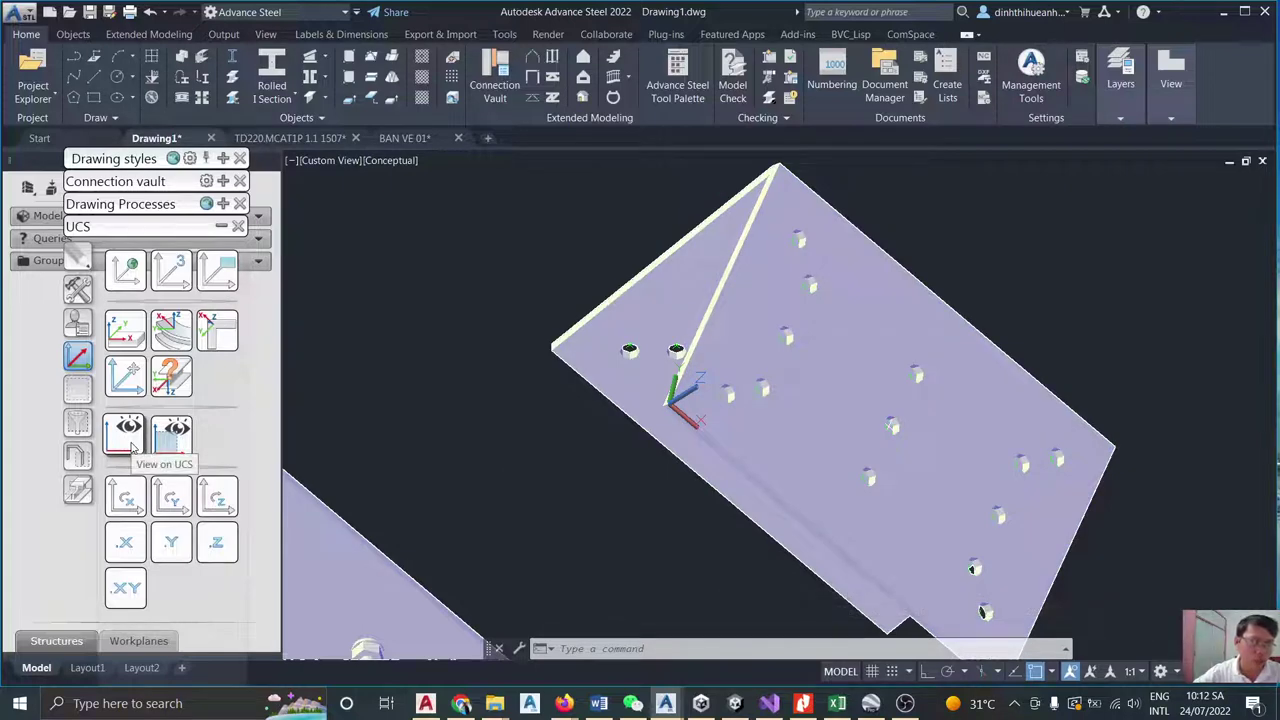
left_click(128, 447)
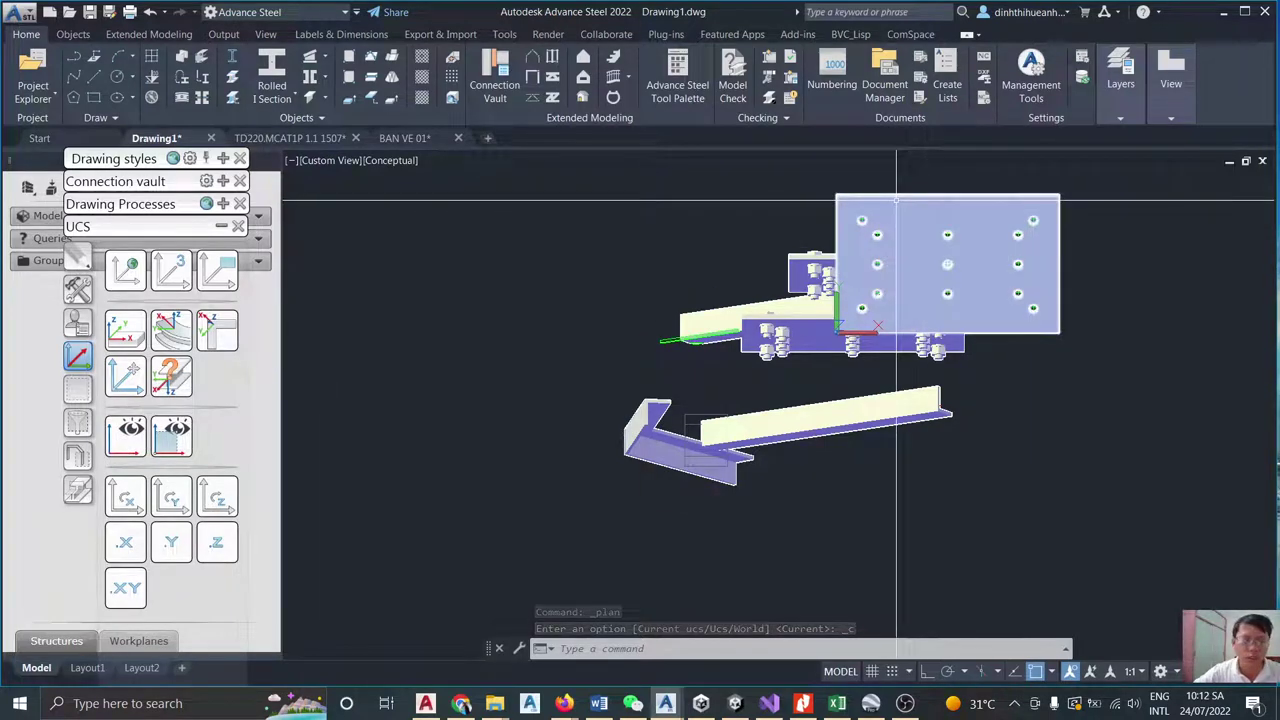
mouse_move(897, 200)
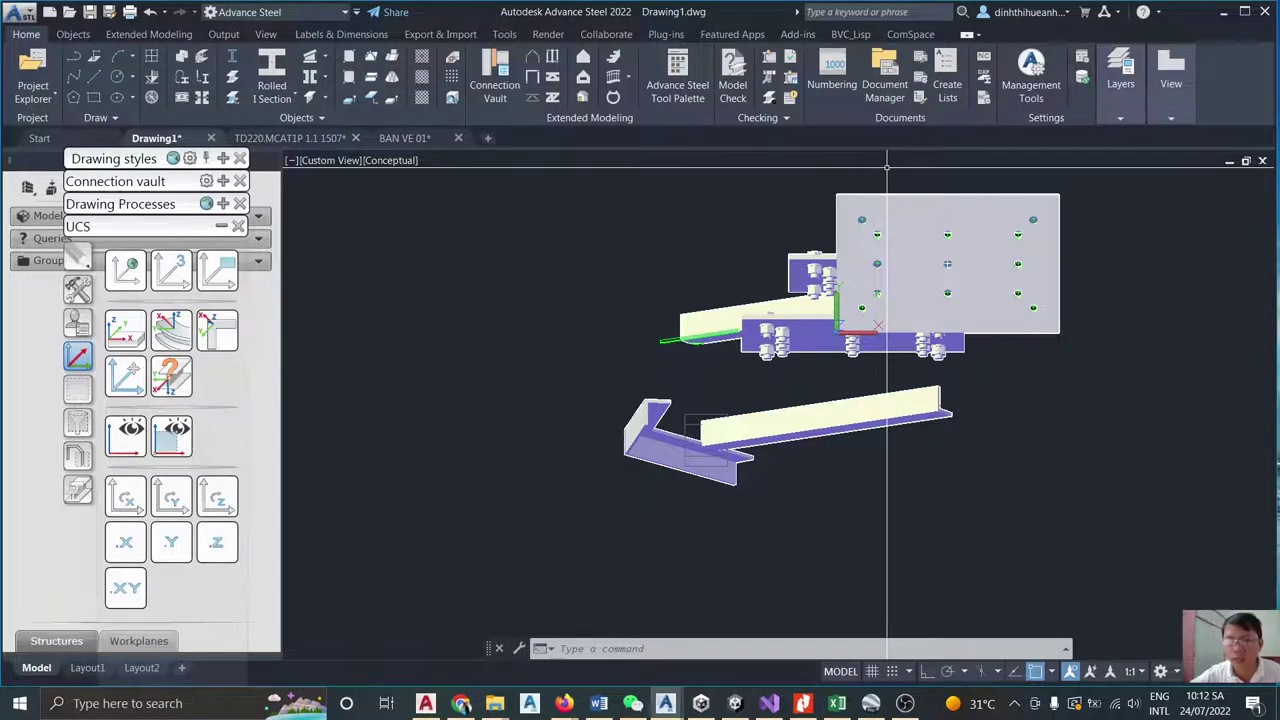
scroll(860, 265, "up", 5)
scroll(690, 362, "down", 7)
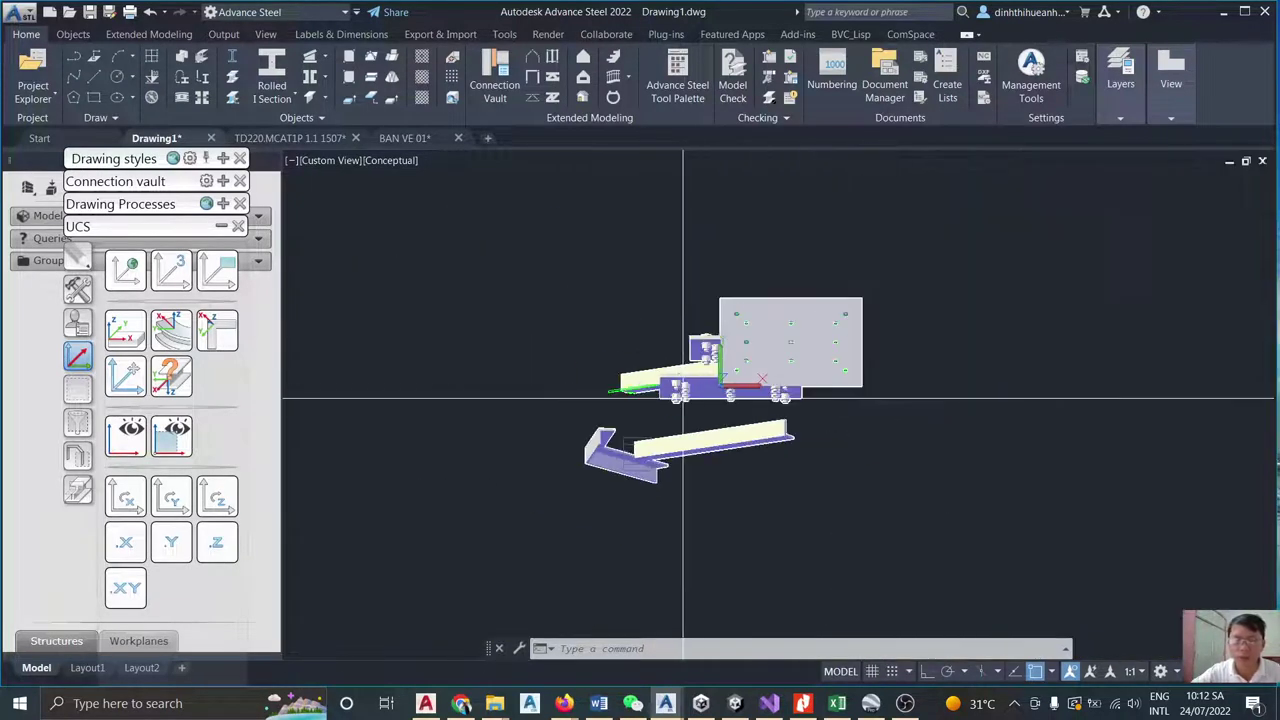
scroll(723, 368, "up", 3)
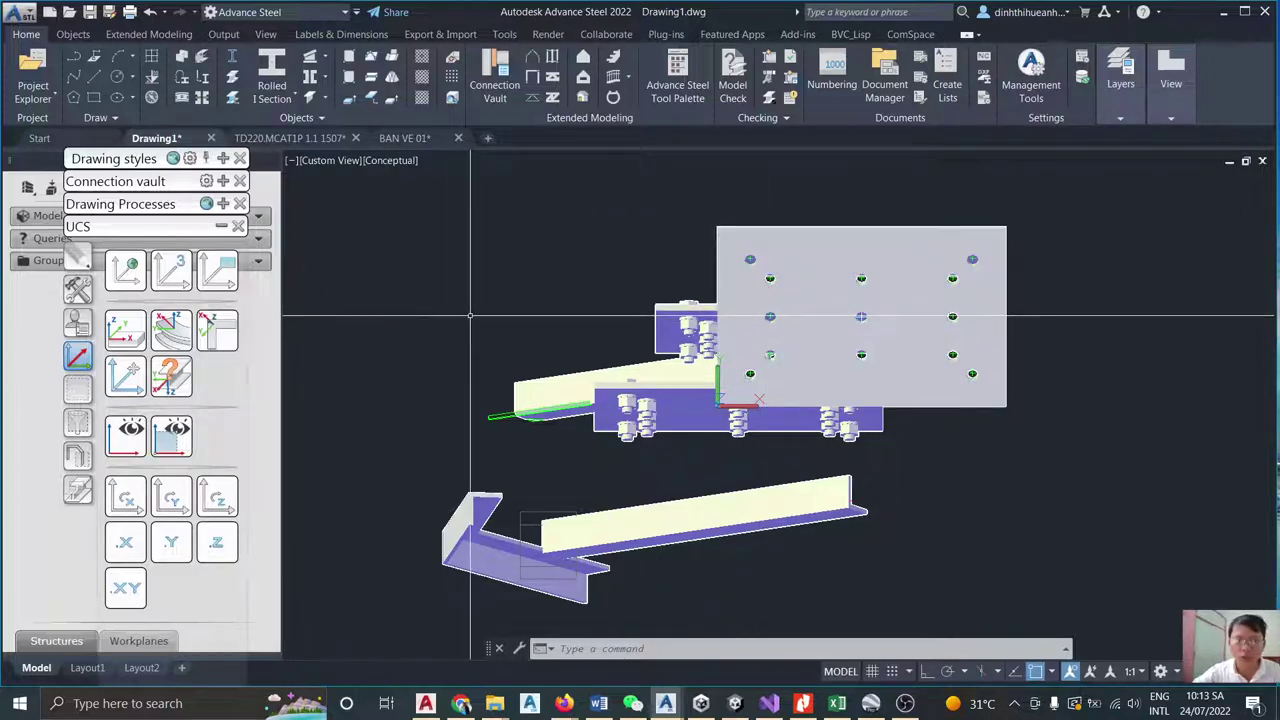
Restore the World UCS and return to a 3D view of all the plates and beams.
left_click(128, 275)
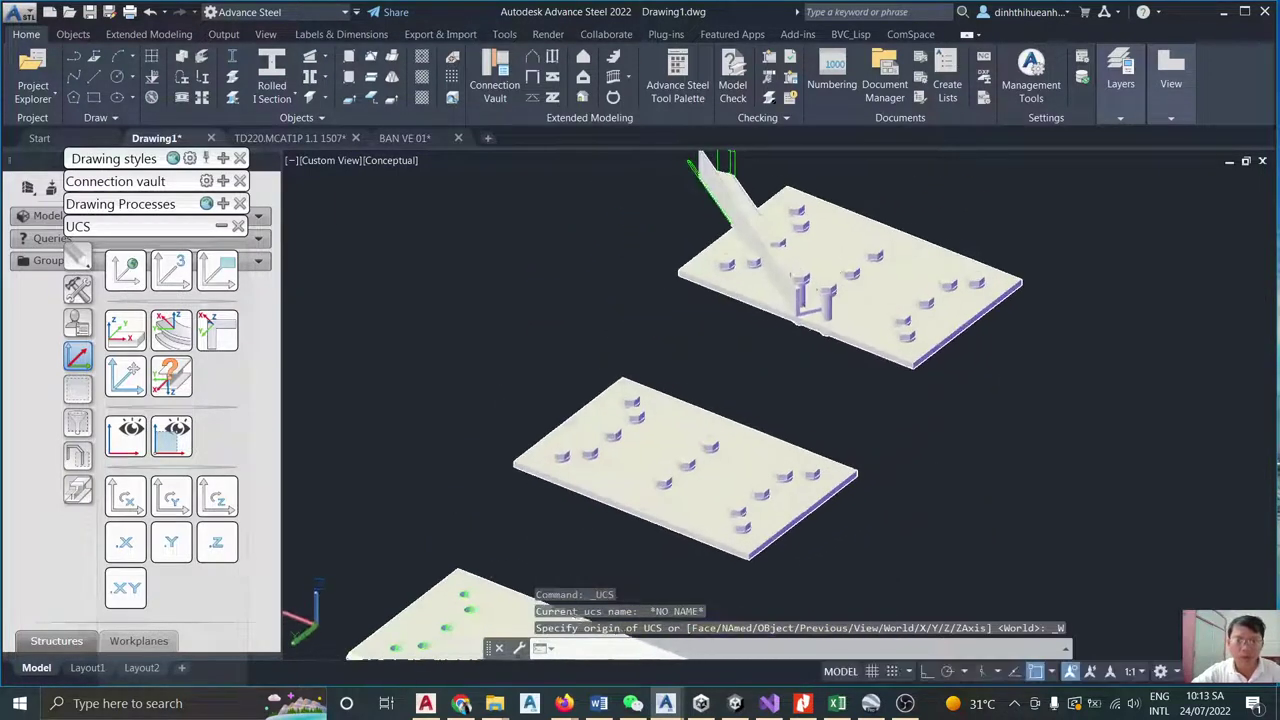
scroll(628, 445, "up", 3)
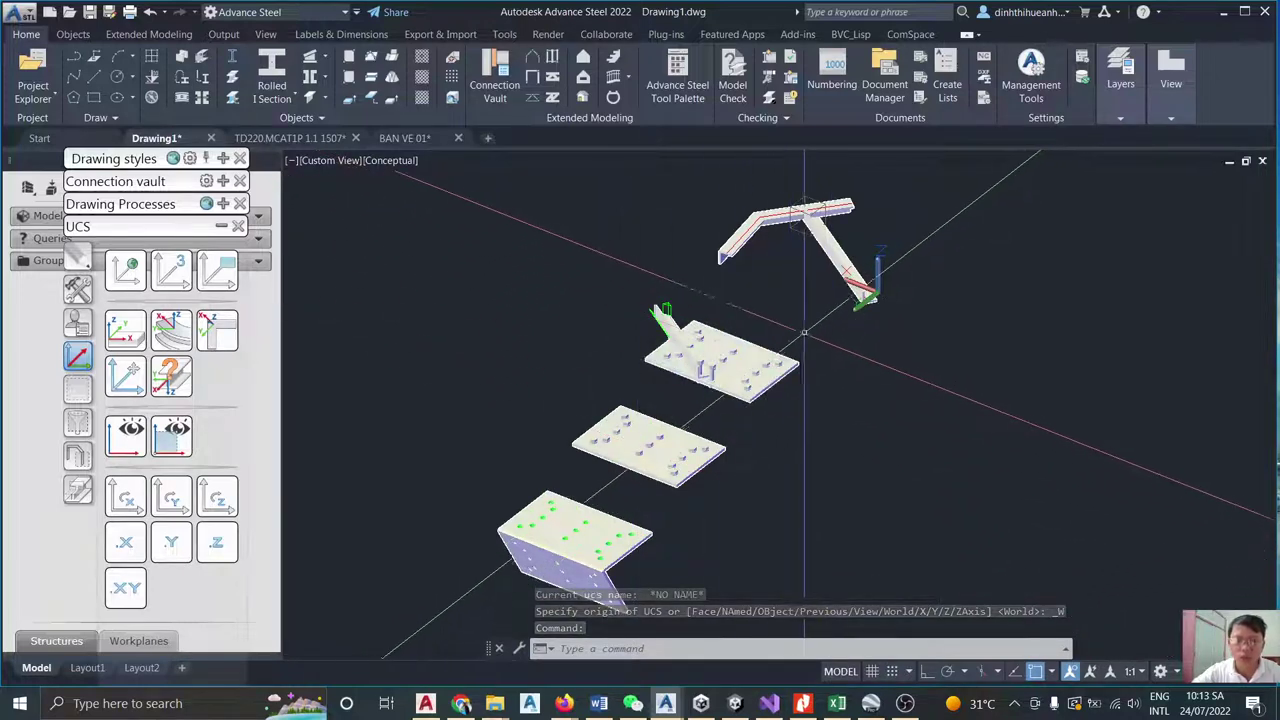
scroll(852, 262, "down", 2)
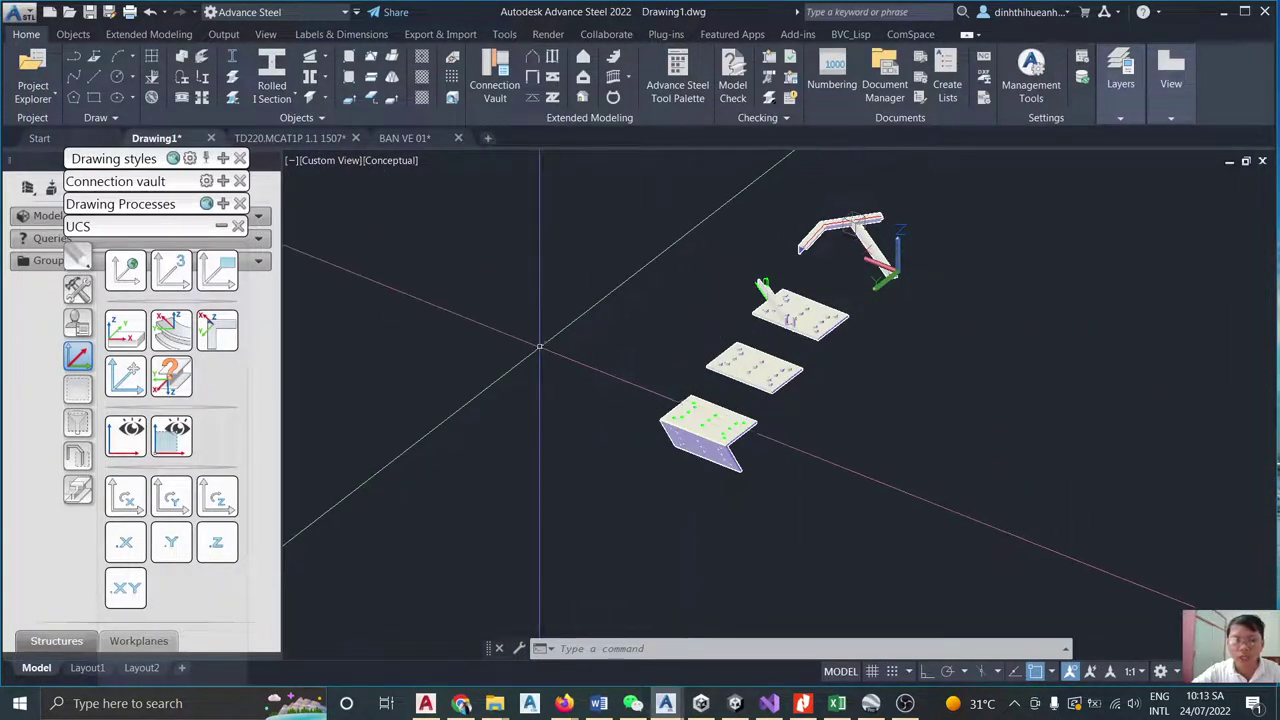
left_click(441, 386)
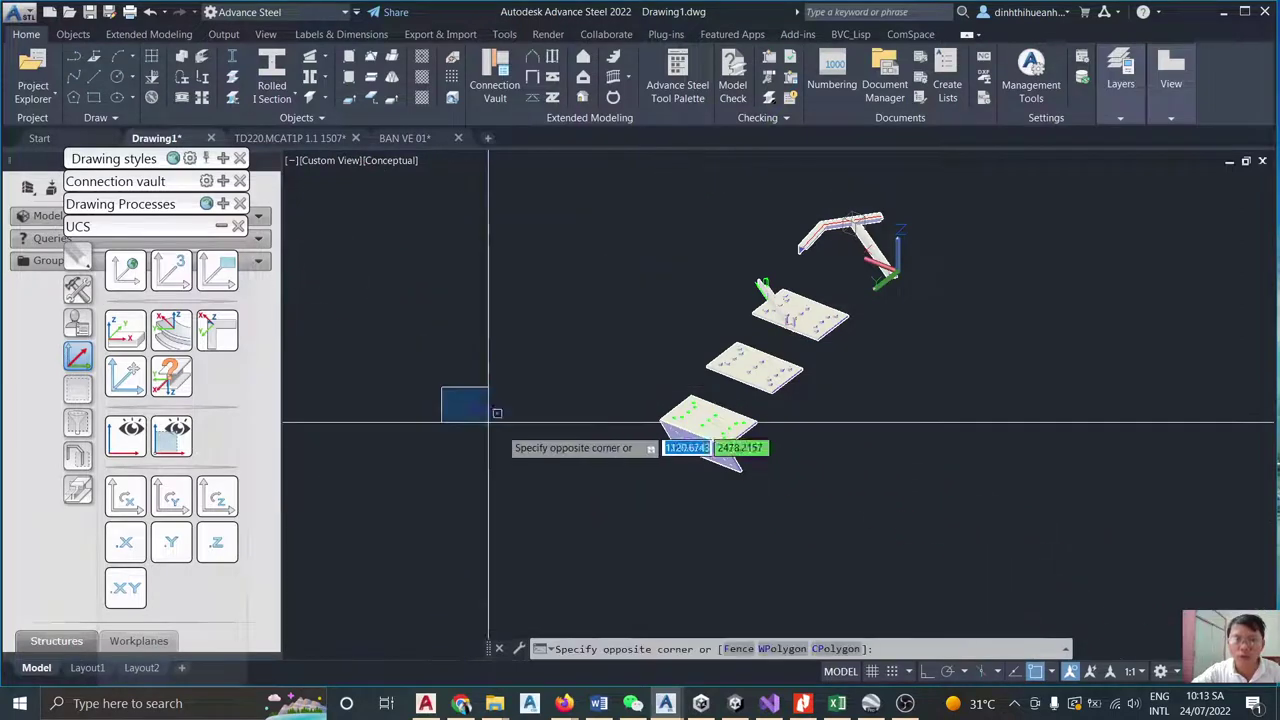
left_click(571, 400)
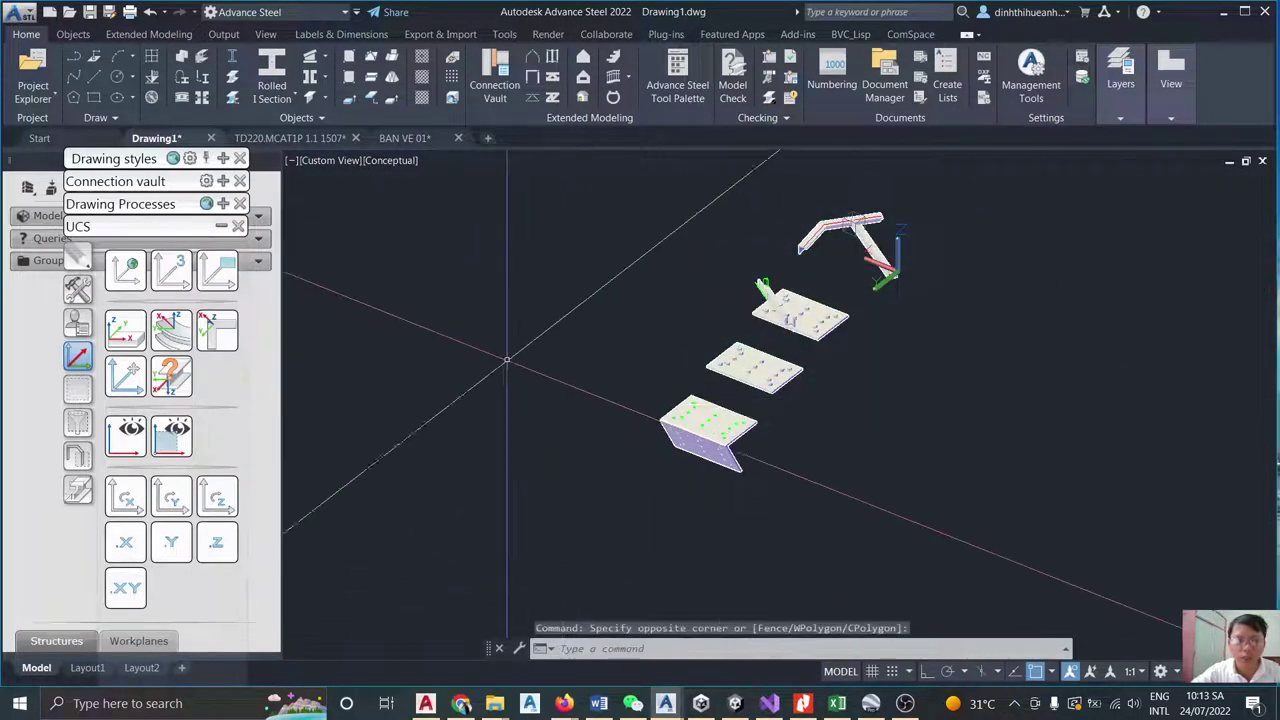
scroll(830, 268, "up", 2)
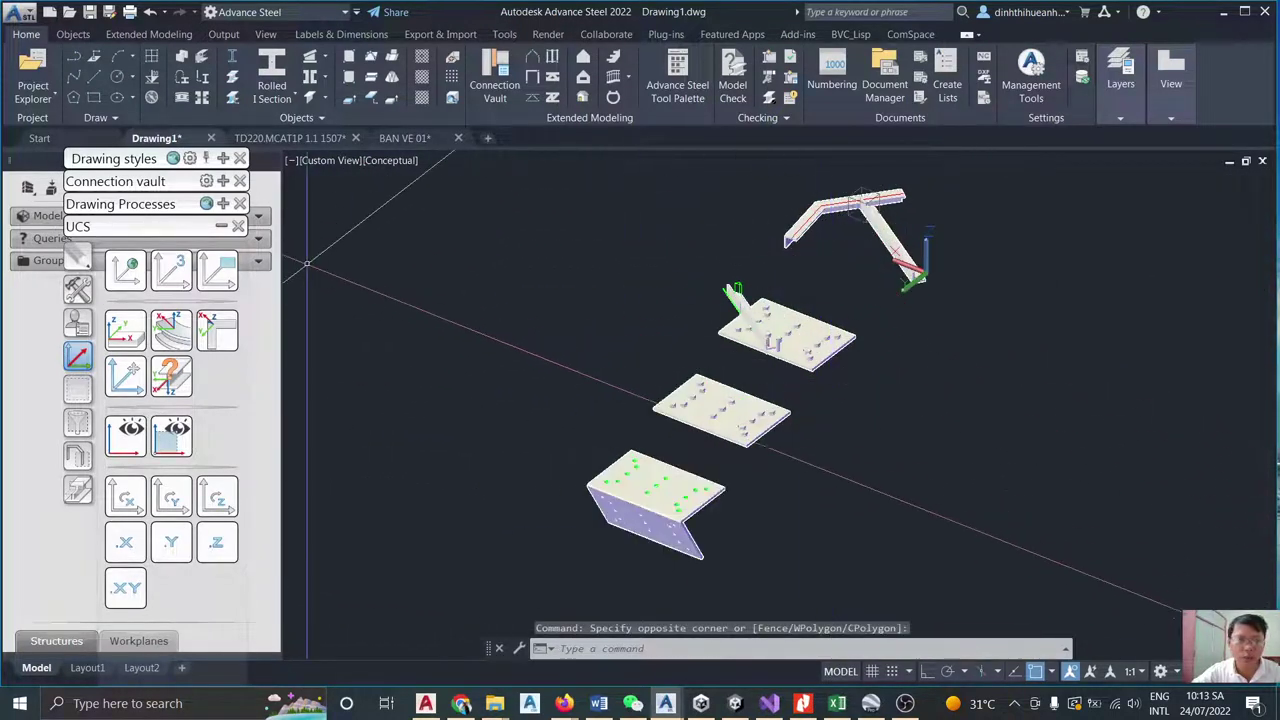
Align the UCS with the current view so its XY plane is parallel to the screen.
left_click(222, 270)
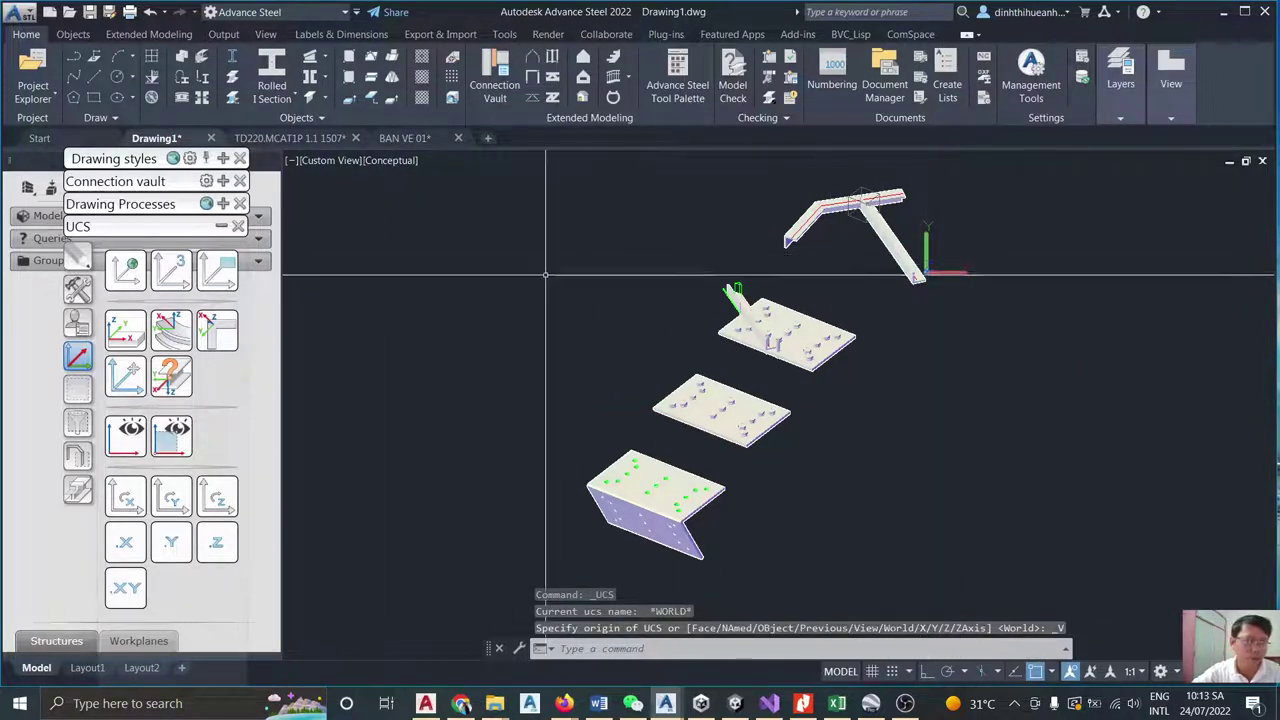
left_click(225, 281)
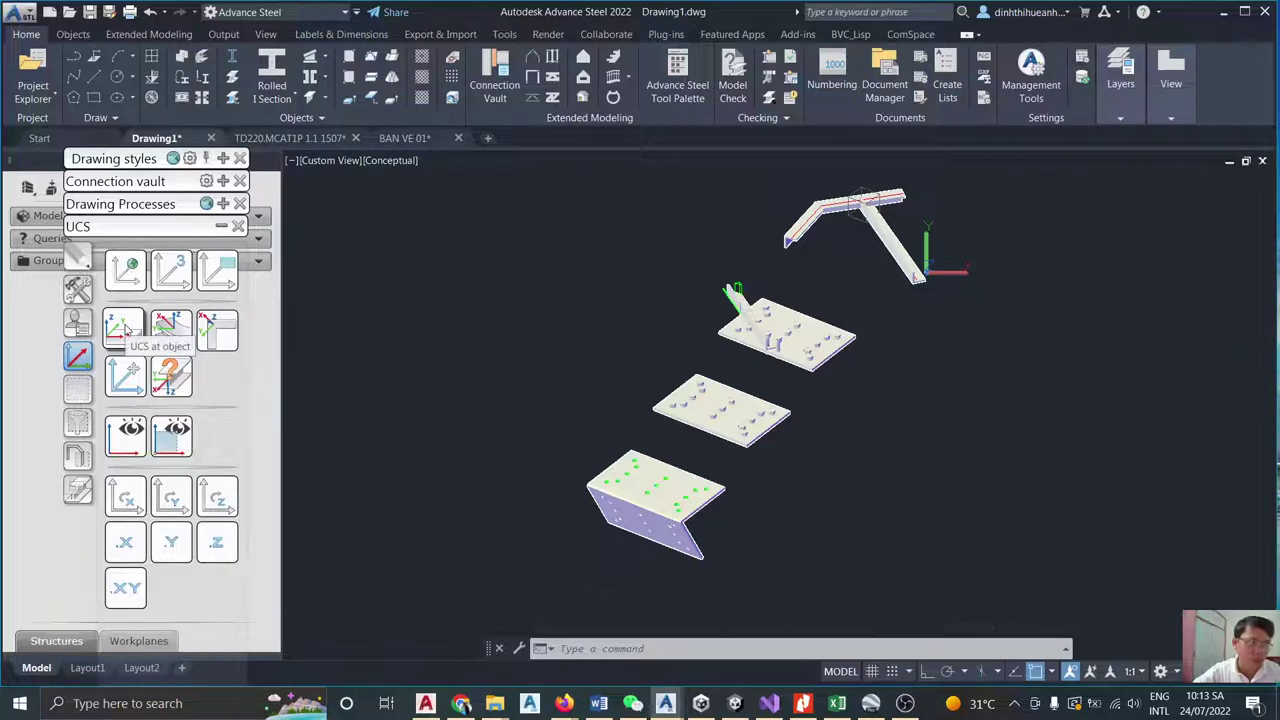
Place the UCS at object on the folded plate, using the coordinate system at the outer lower corner of its sloping leg.
left_click(124, 330)
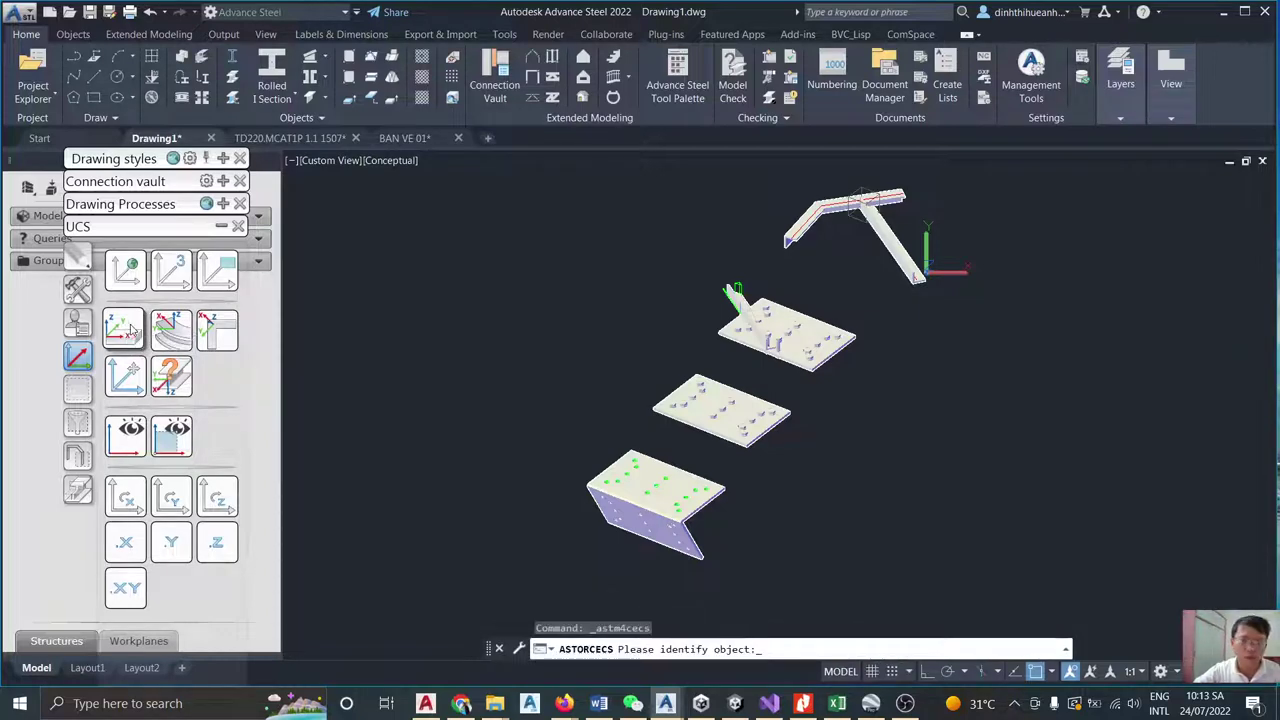
scroll(690, 552, "up", 5)
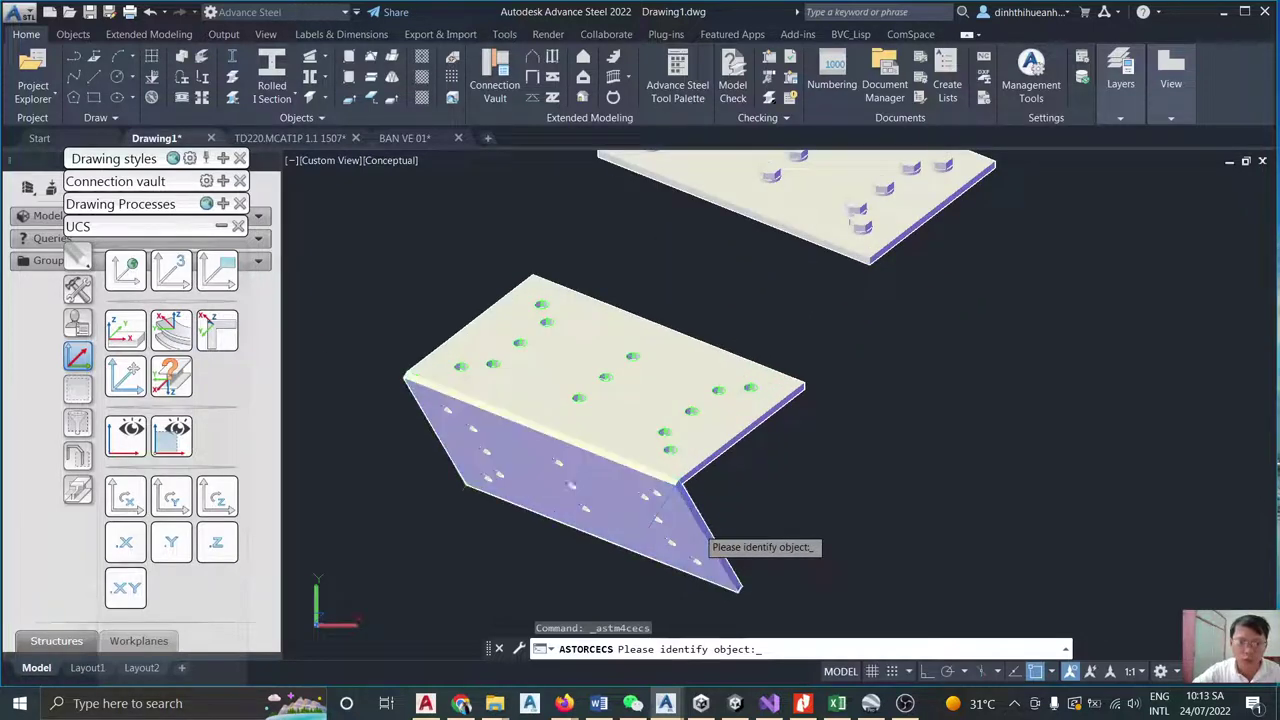
left_click(698, 532)
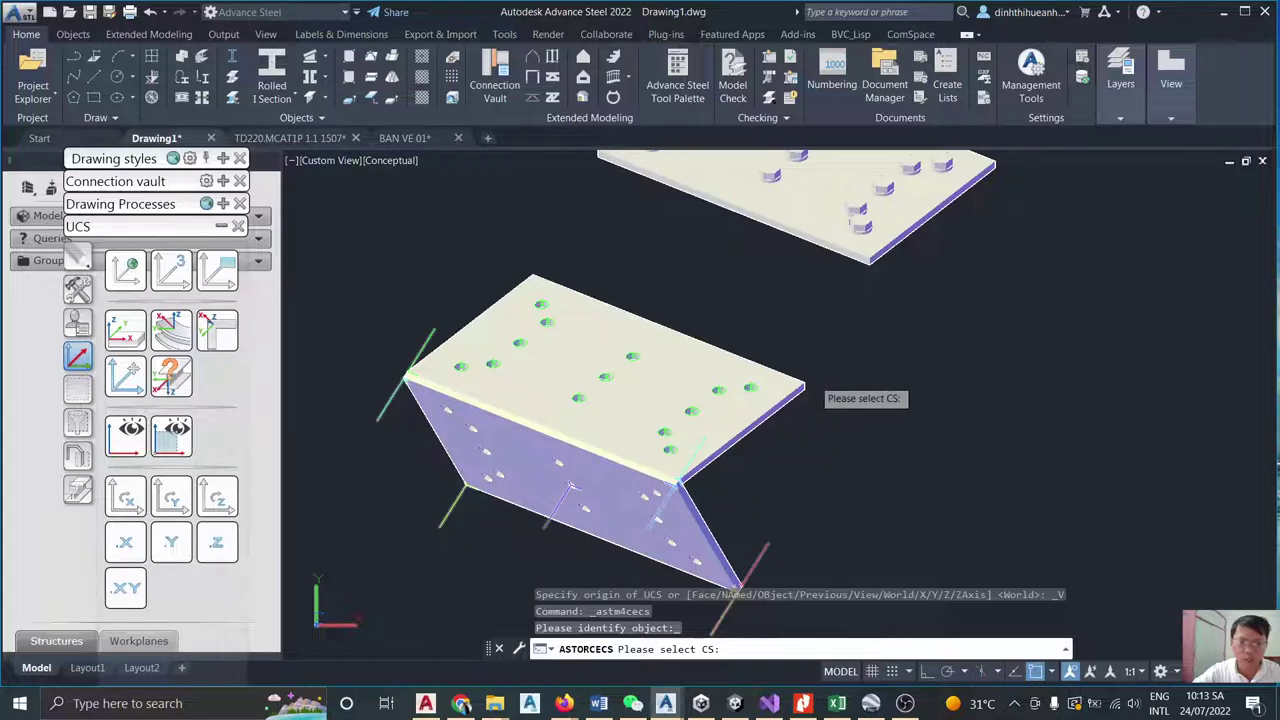
scroll(795, 385, "down", 2)
scroll(762, 398, "up", 3)
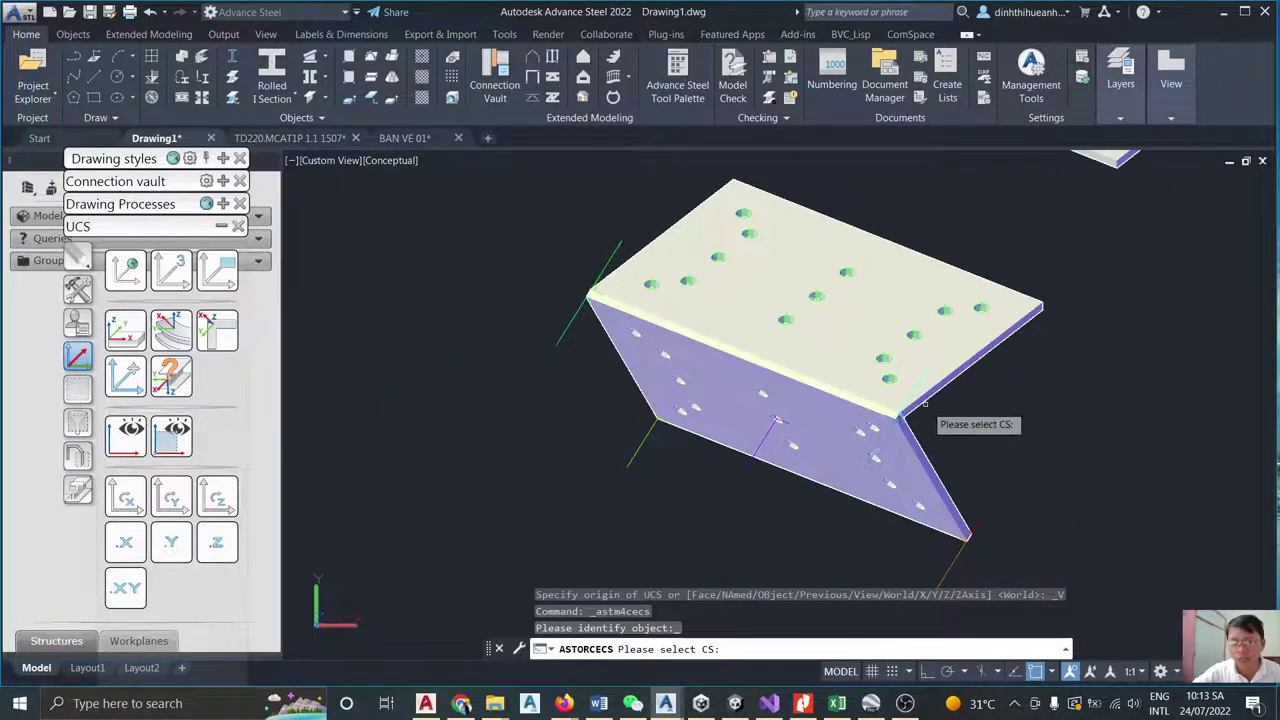
left_click(637, 449)
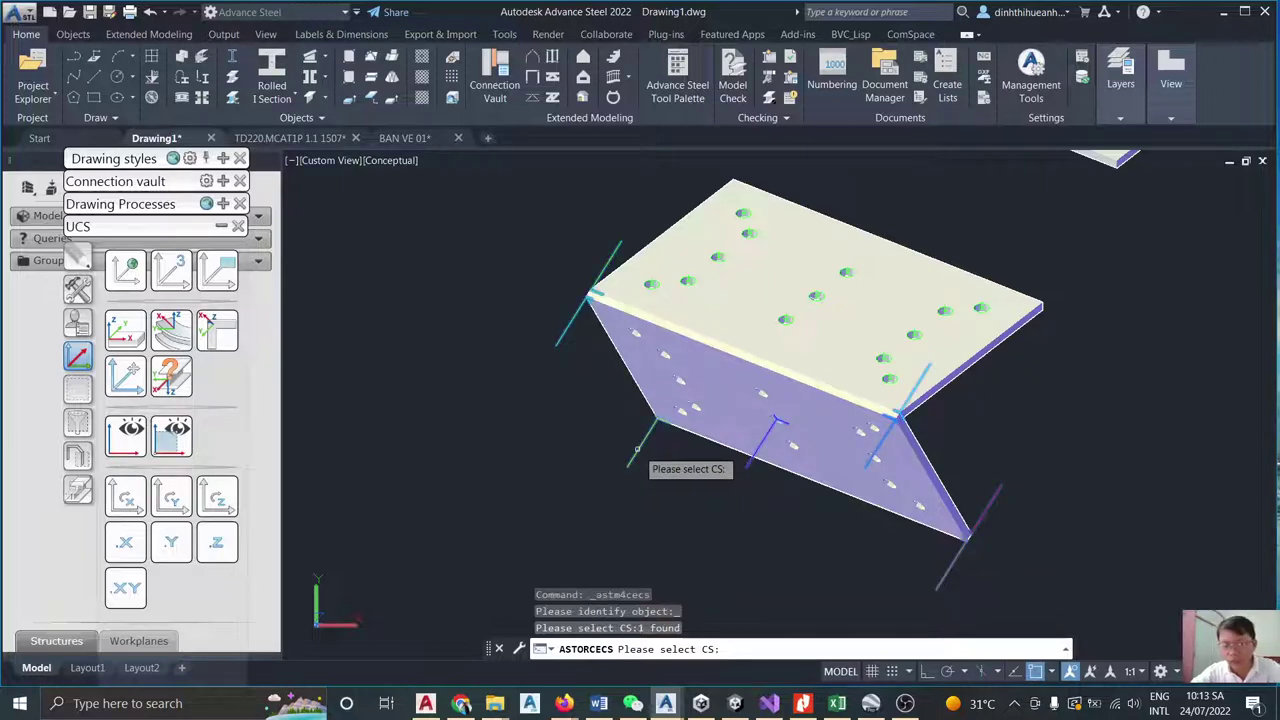
key("Return")
scroll(640, 450, "up", 3)
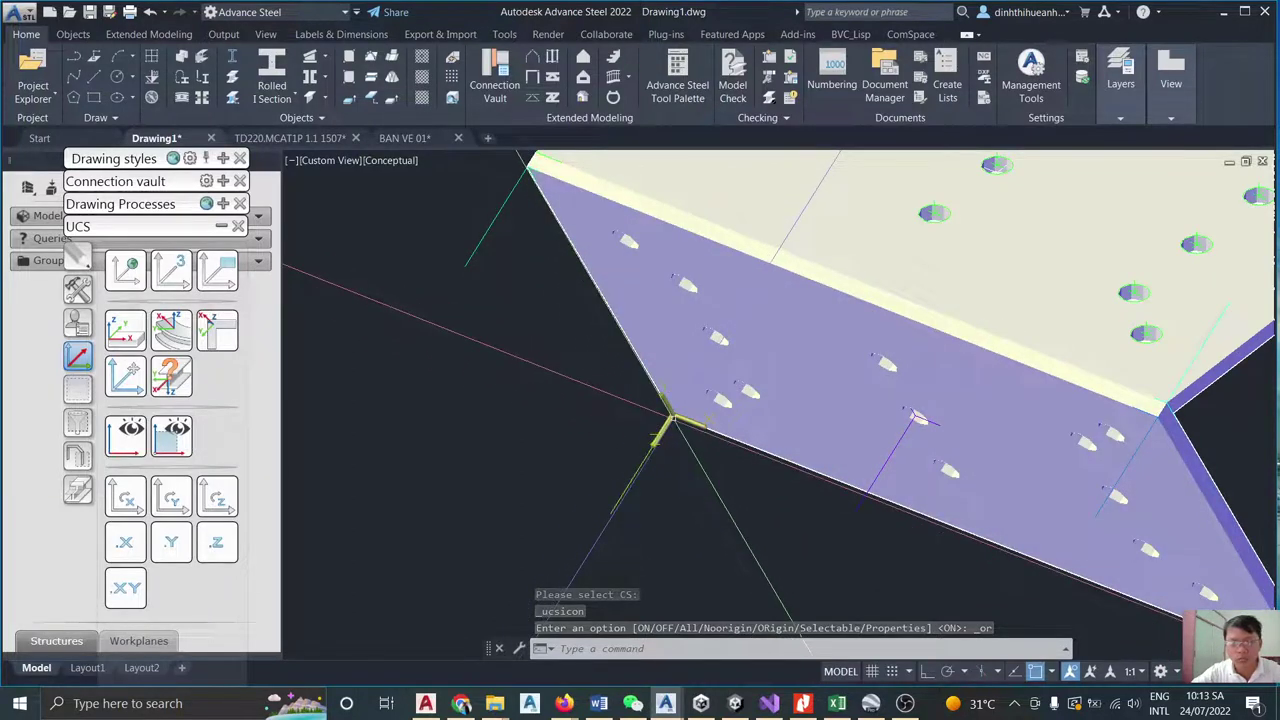
scroll(668, 420, "down", 5)
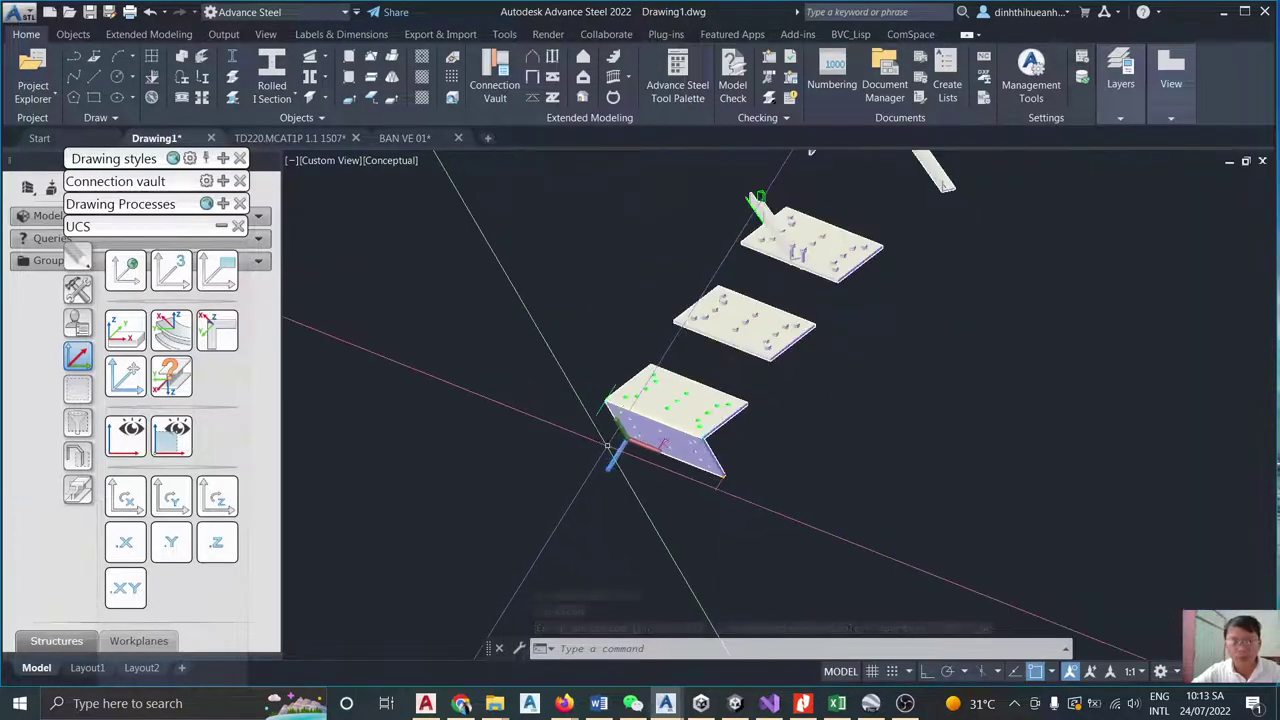
Rotate the UCS at the folded plate's lower corner about its X, Y and Z axes, finishing with two rotations about Y.
scroll(612, 448, "up", 4)
scroll(612, 448, "up", 2)
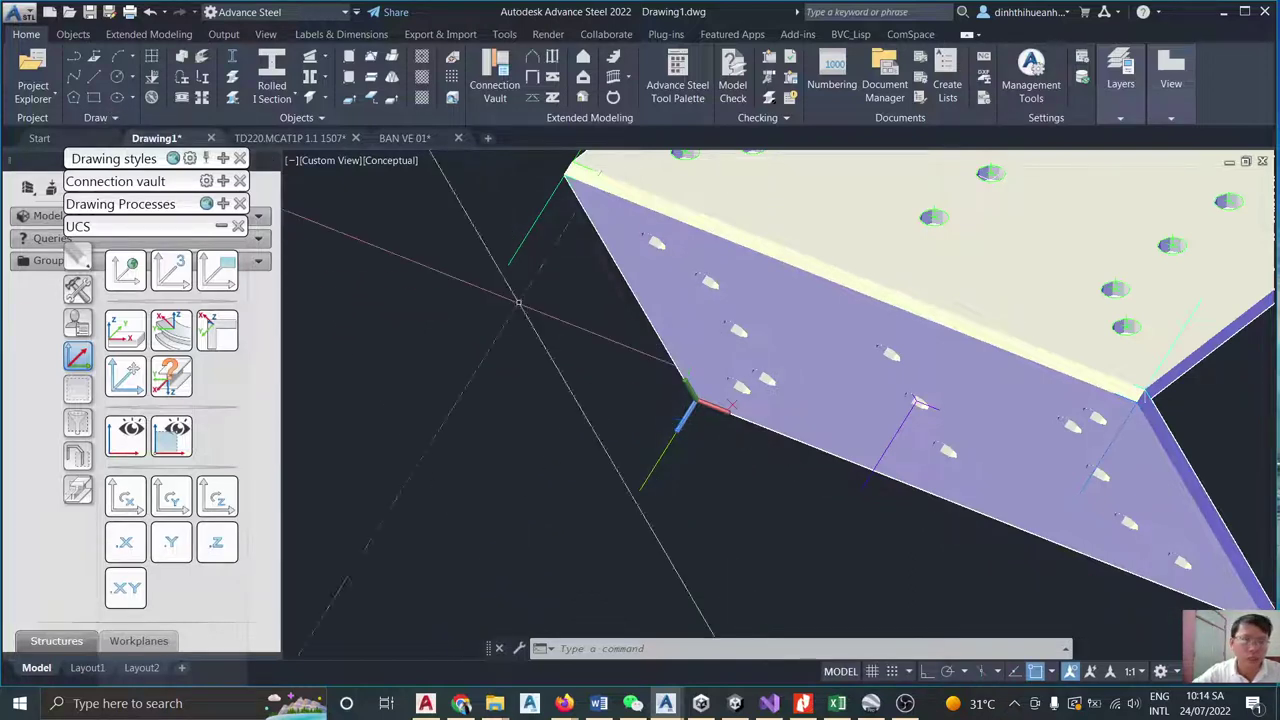
scroll(683, 390, "up", 2)
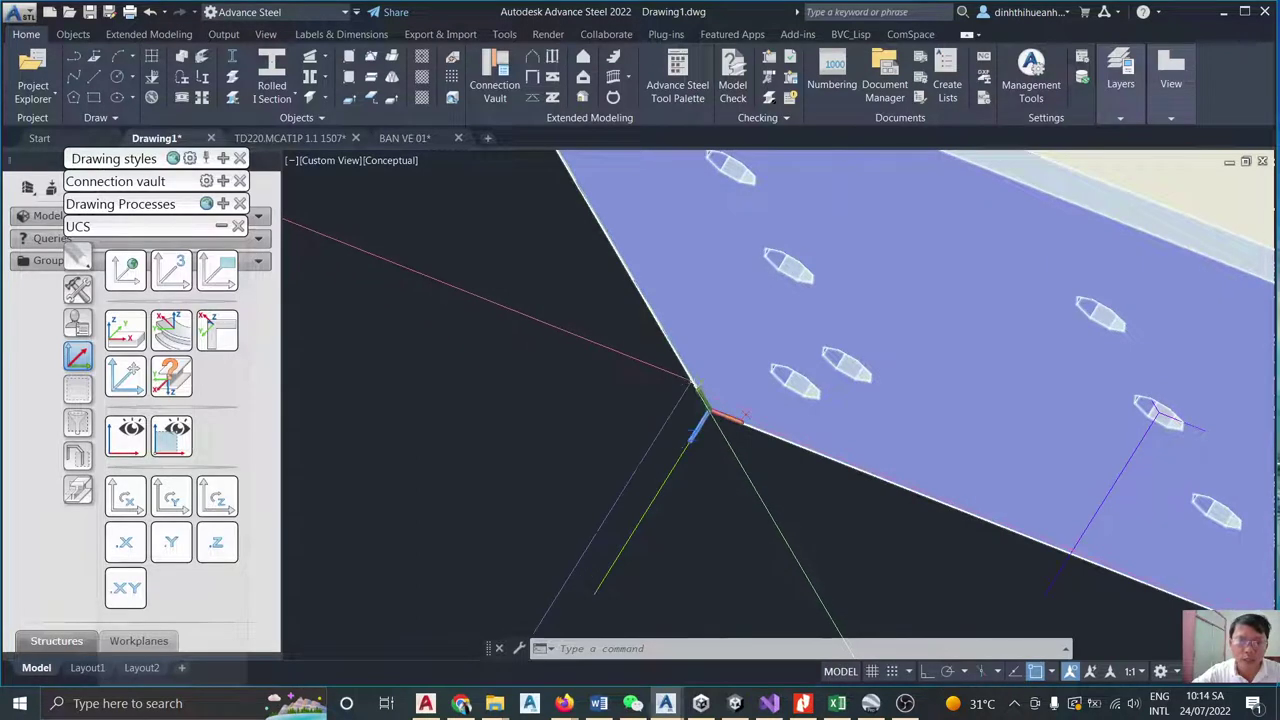
left_click(707, 413)
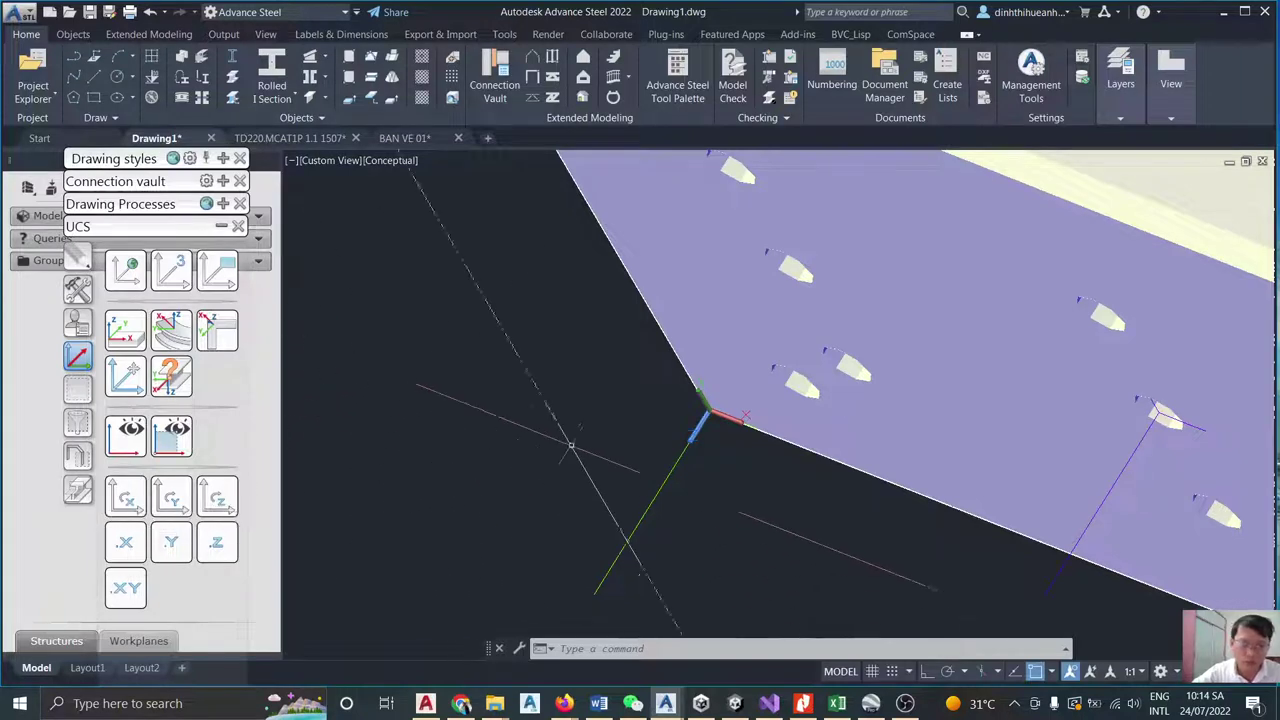
scroll(705, 412, "up", 2)
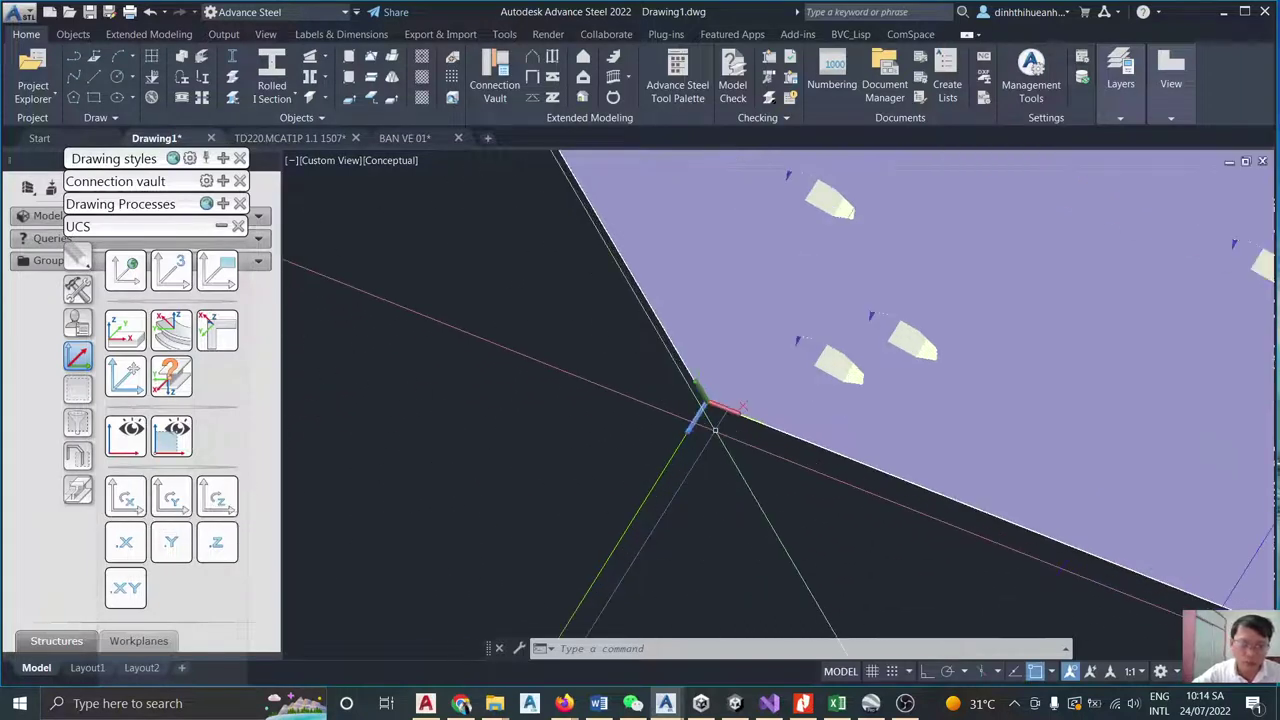
left_click(125, 497)
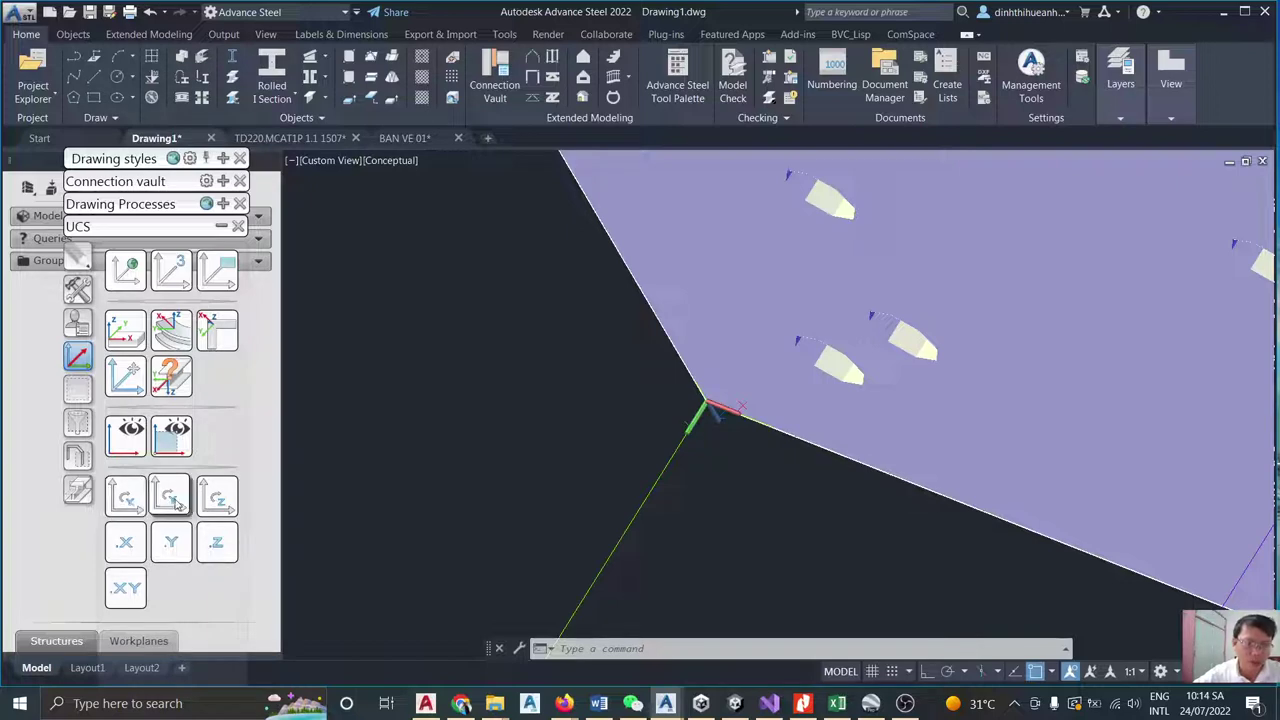
left_click(175, 505)
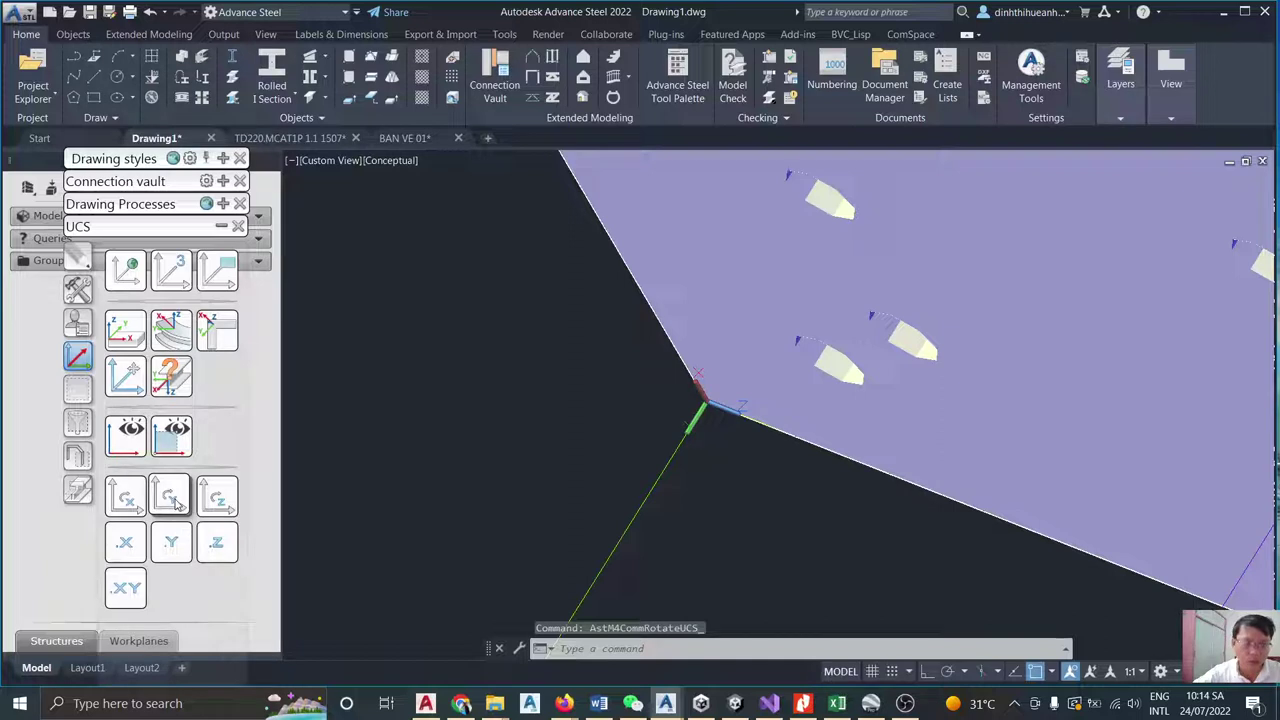
left_click(215, 500)
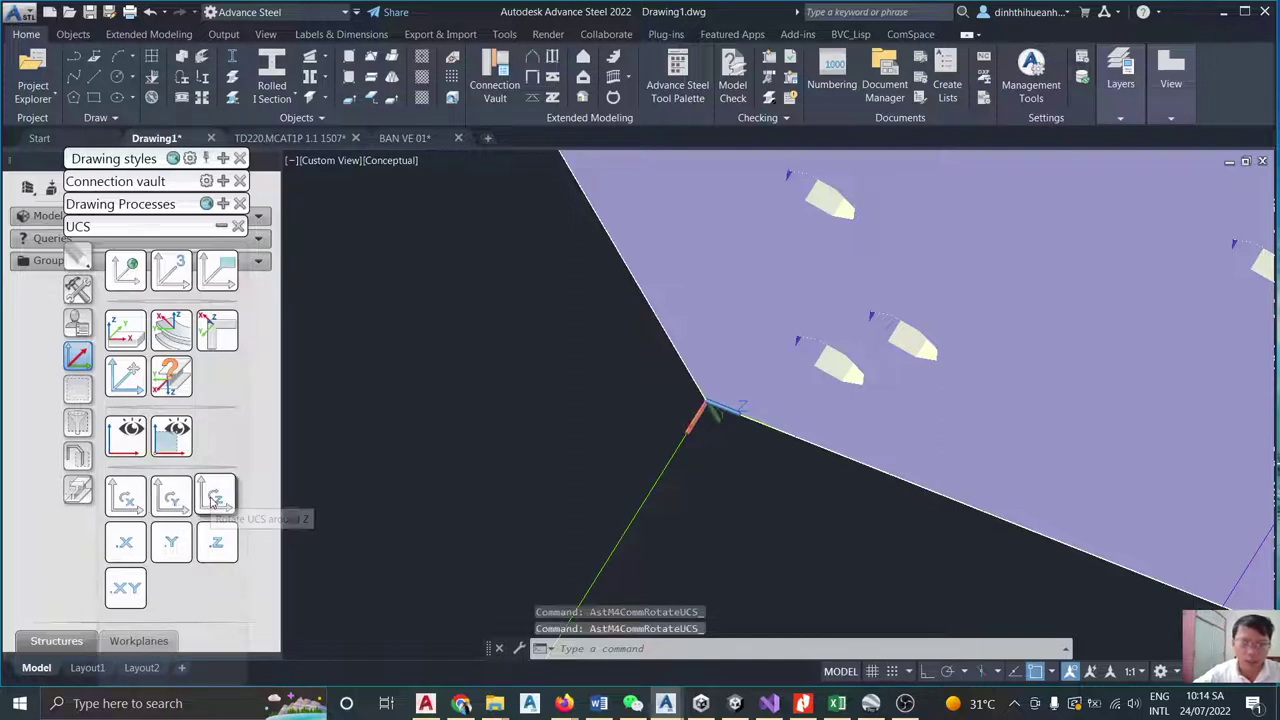
left_click(171, 497)
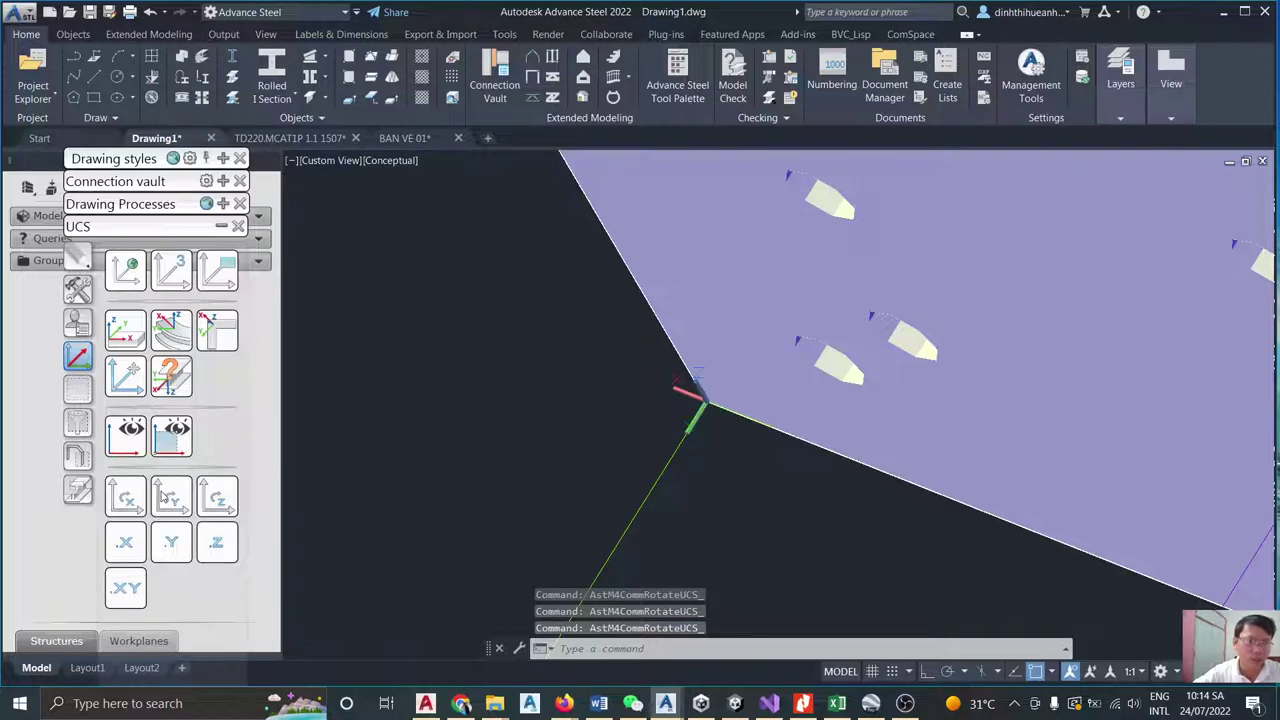
left_click(171, 497)
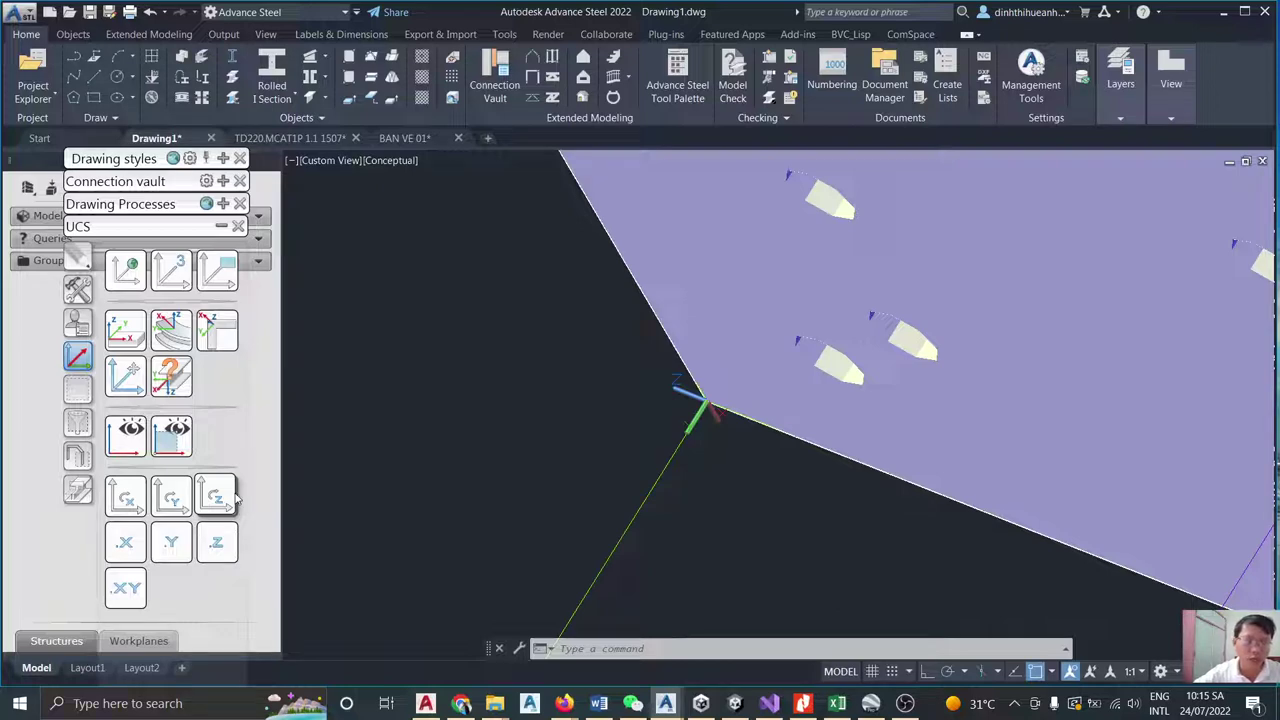
Restore the World UCS near the end of the straight angle beam.
scroll(750, 440, "down", 3)
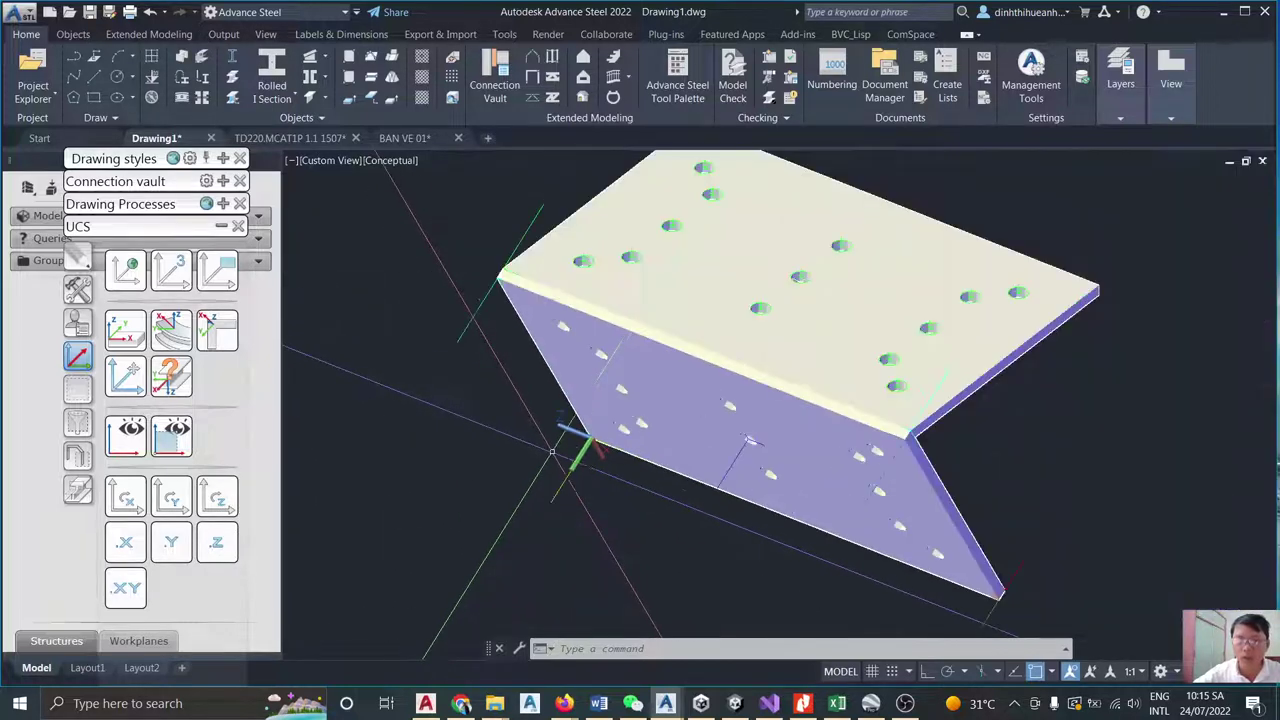
scroll(750, 440, "down", 6)
scroll(780, 292, "up", 4)
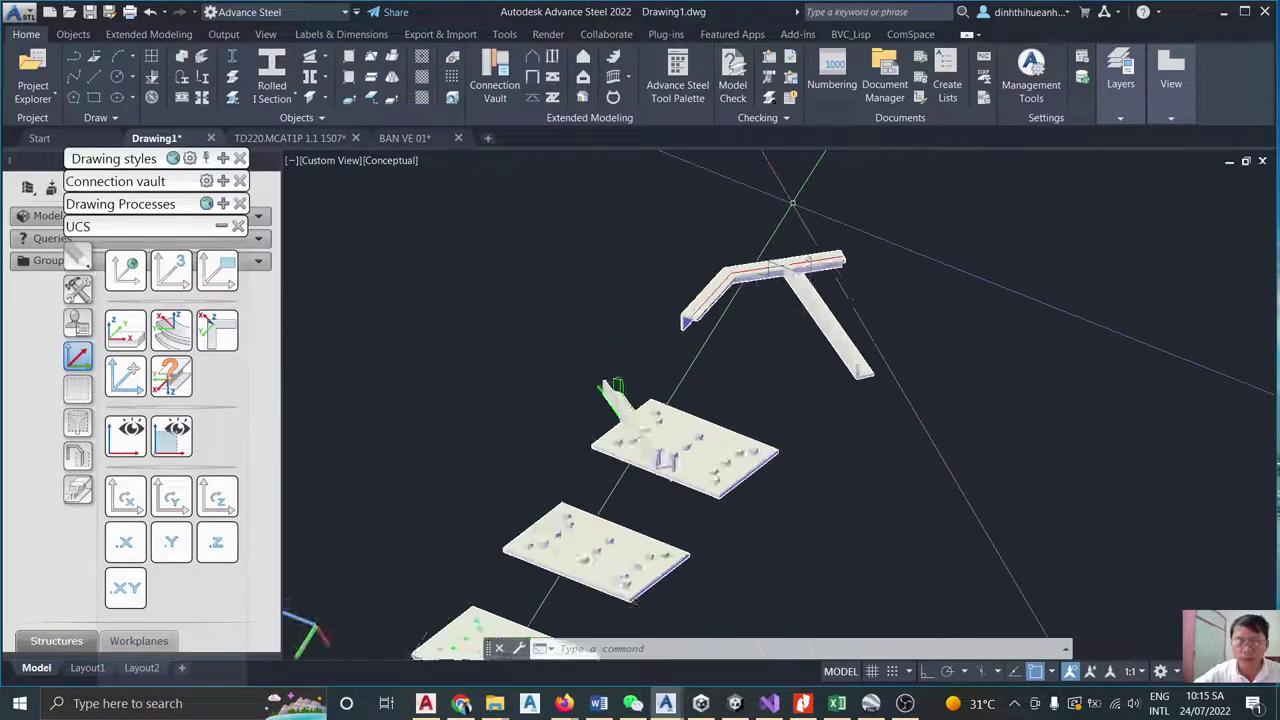
left_click(125, 270)
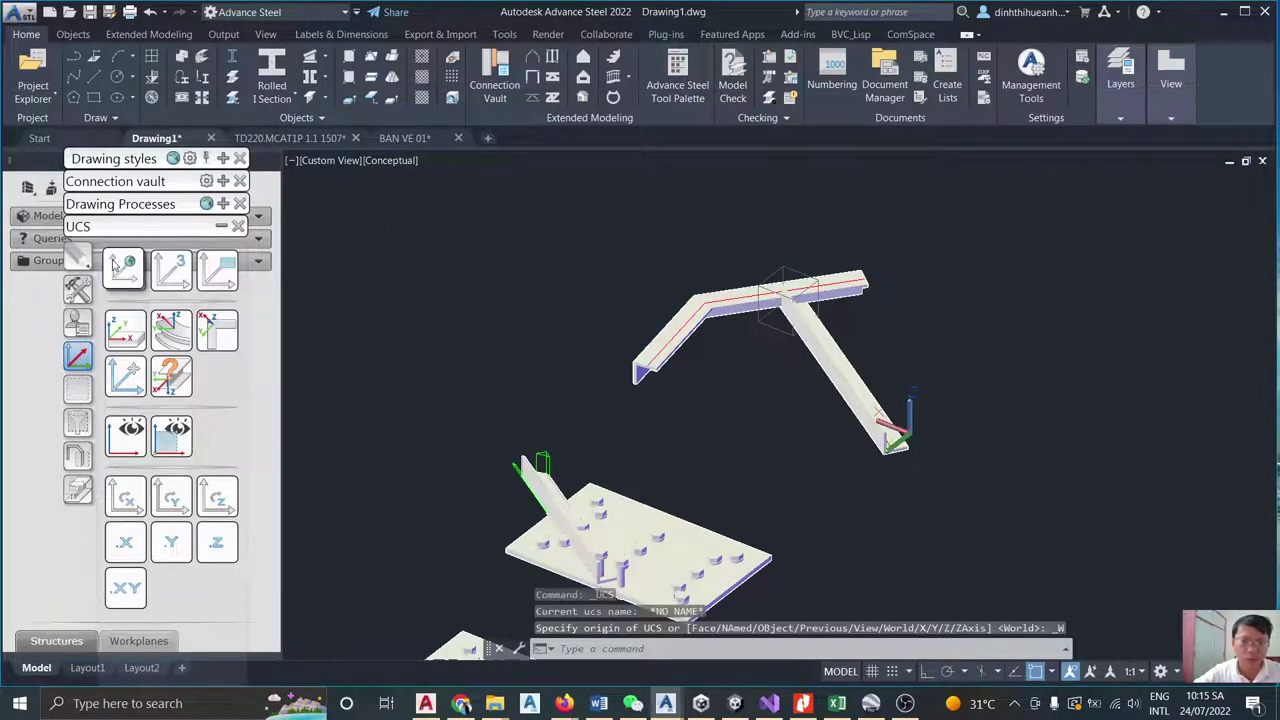
scroll(900, 430, "up", 4)
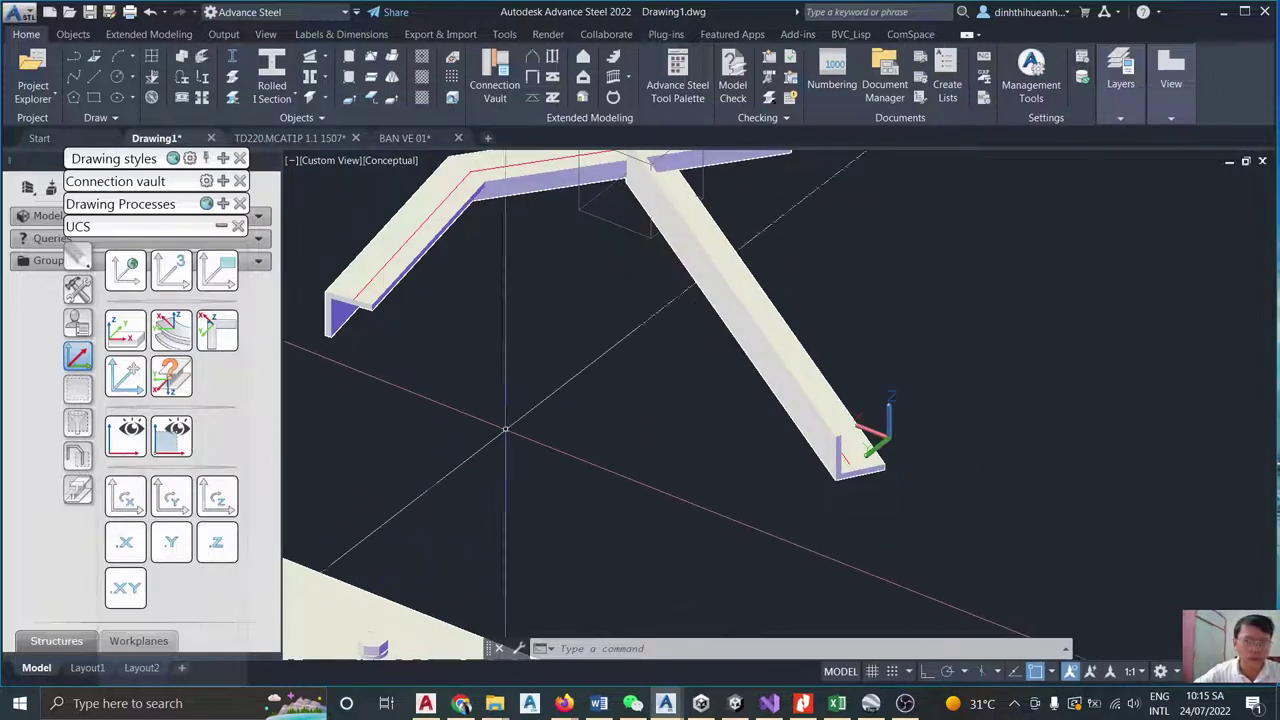
Switch to the Word document and strike through the topic line "4. UCS".
left_click(905, 704)
left_click(905, 704)
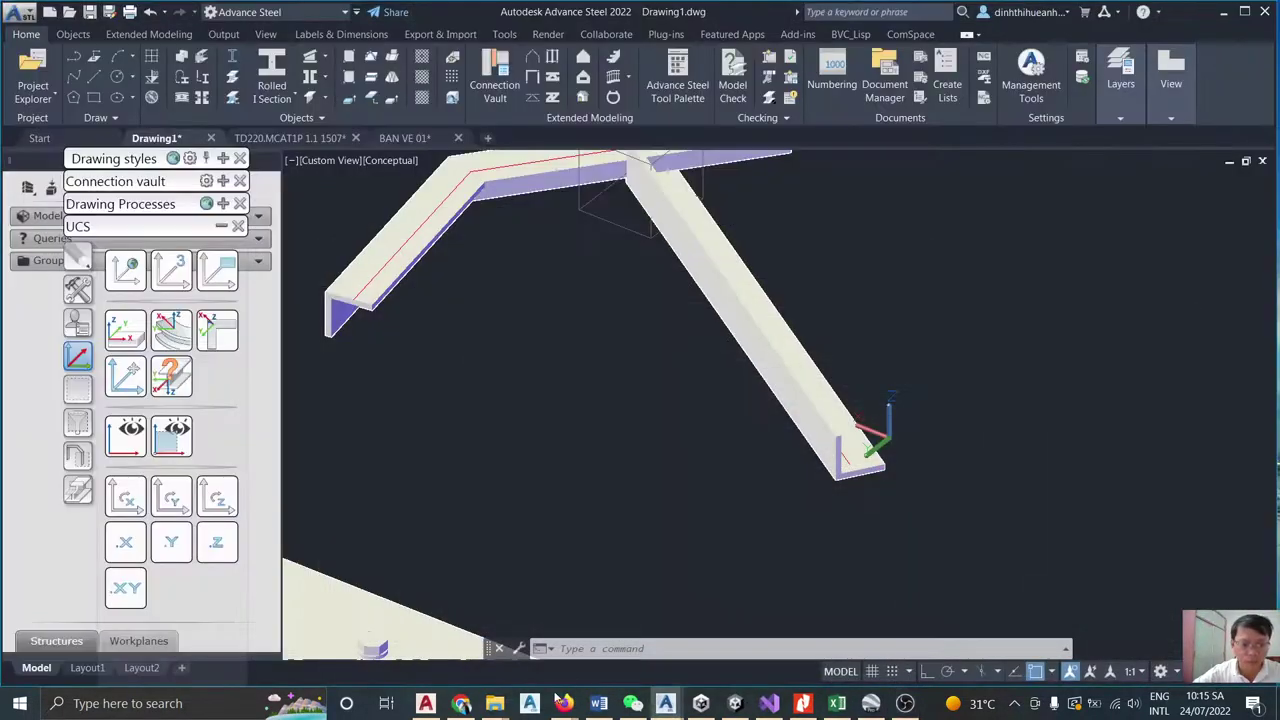
left_click(598, 704)
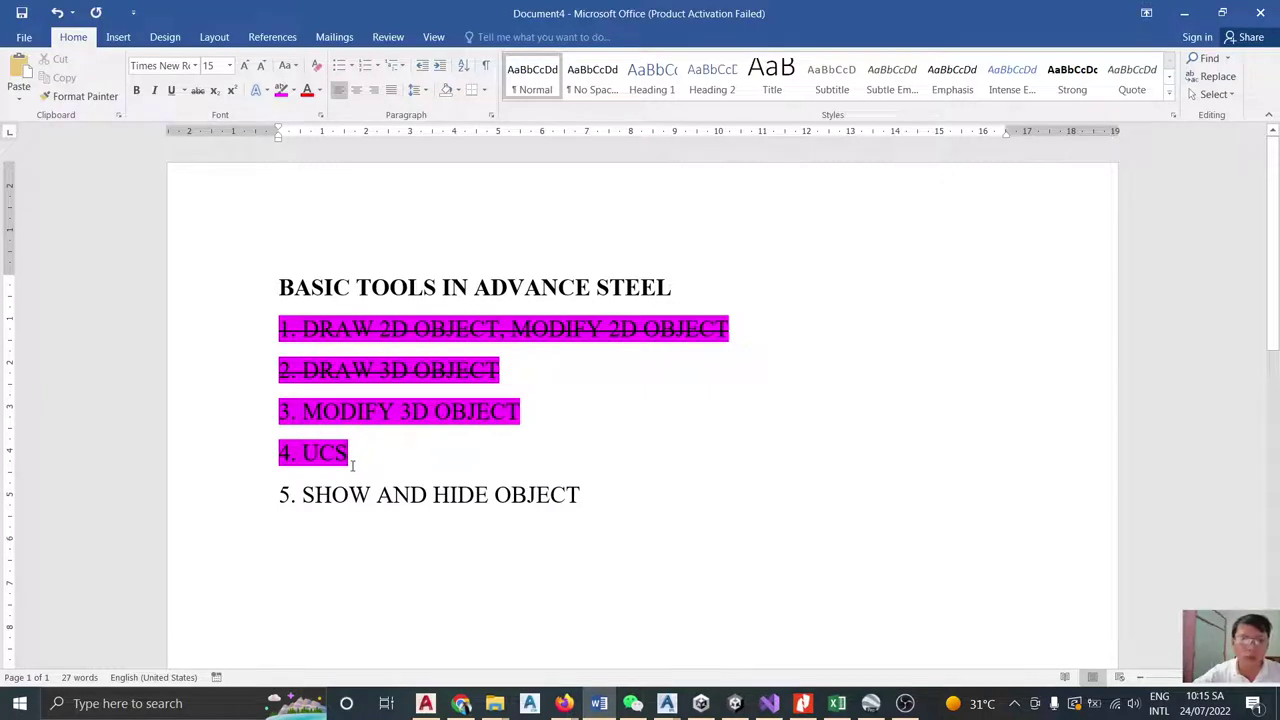
left_click_drag(354, 455, 279, 456)
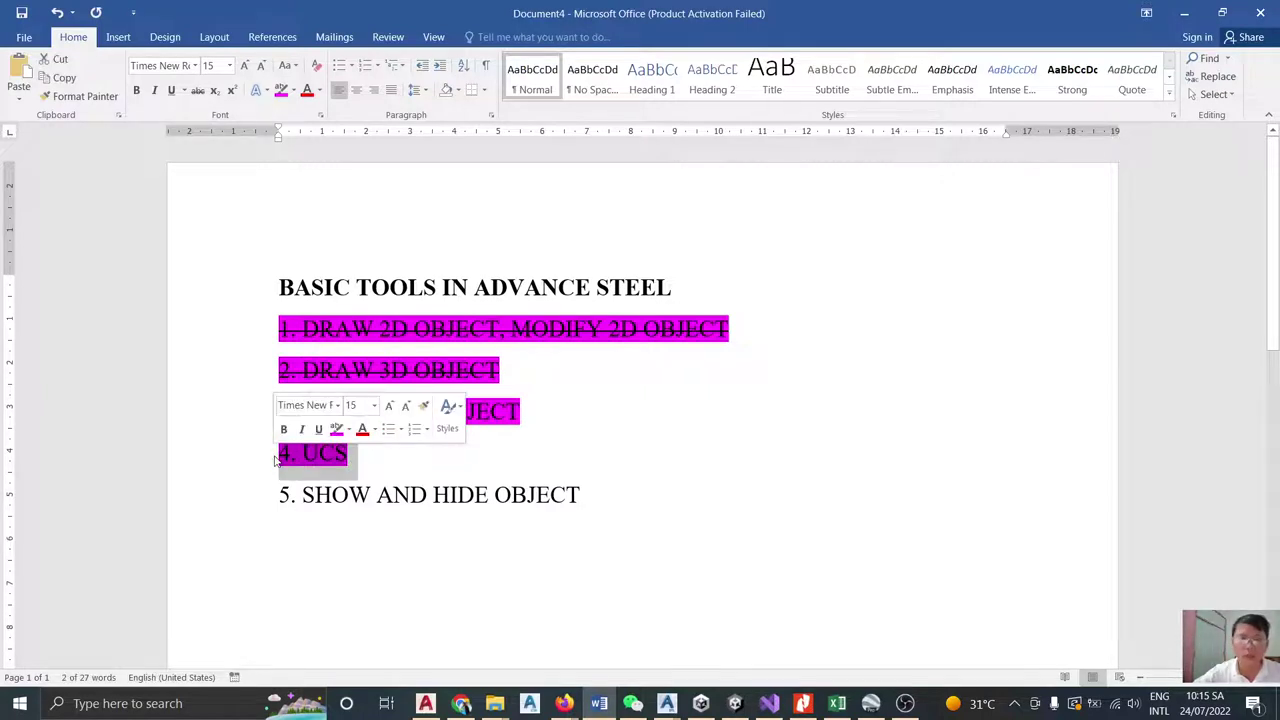
left_click(197, 91)
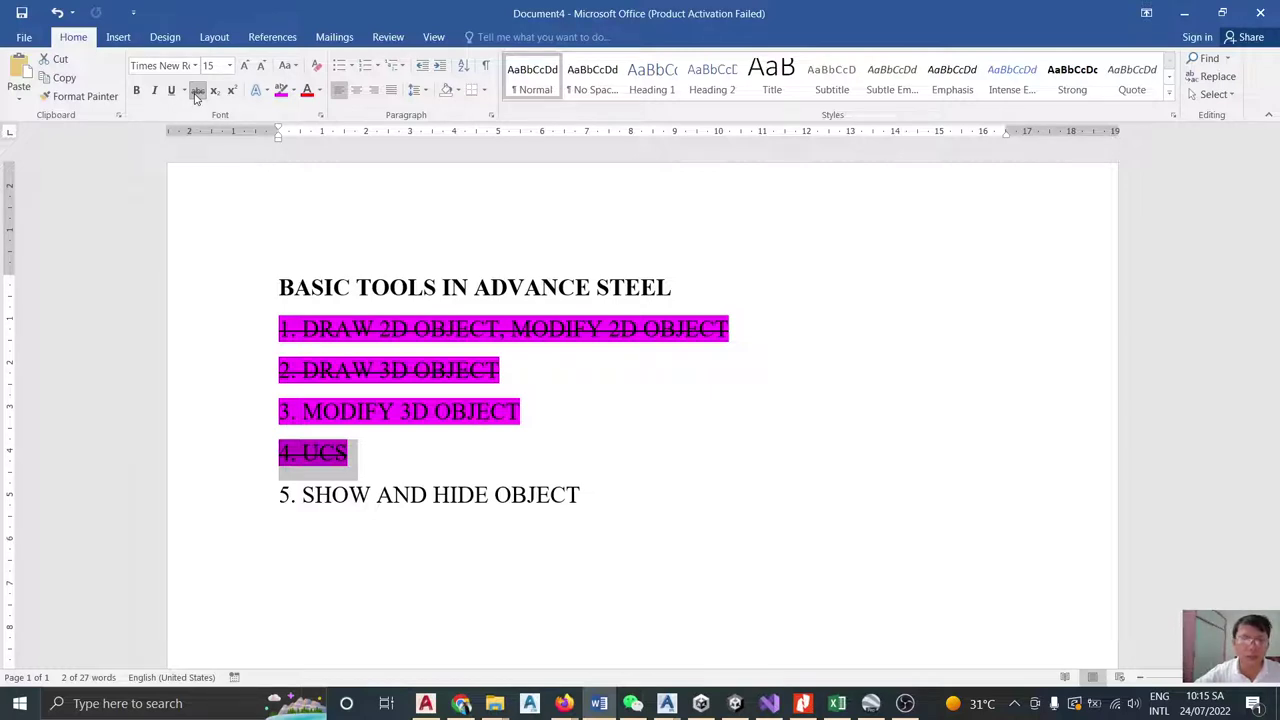
Highlight the topic line "5. SHOW AND HIDE OBJECT" in magenta.
left_click(303, 495)
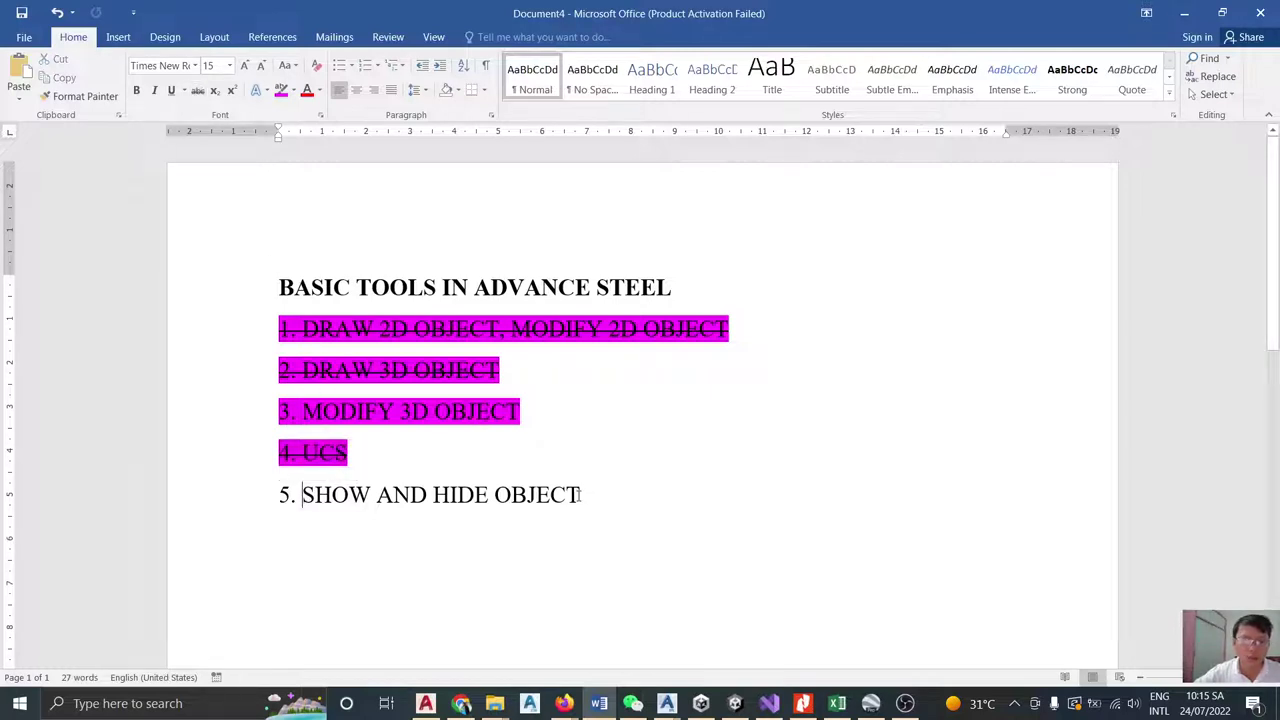
left_click_drag(588, 497, 270, 501)
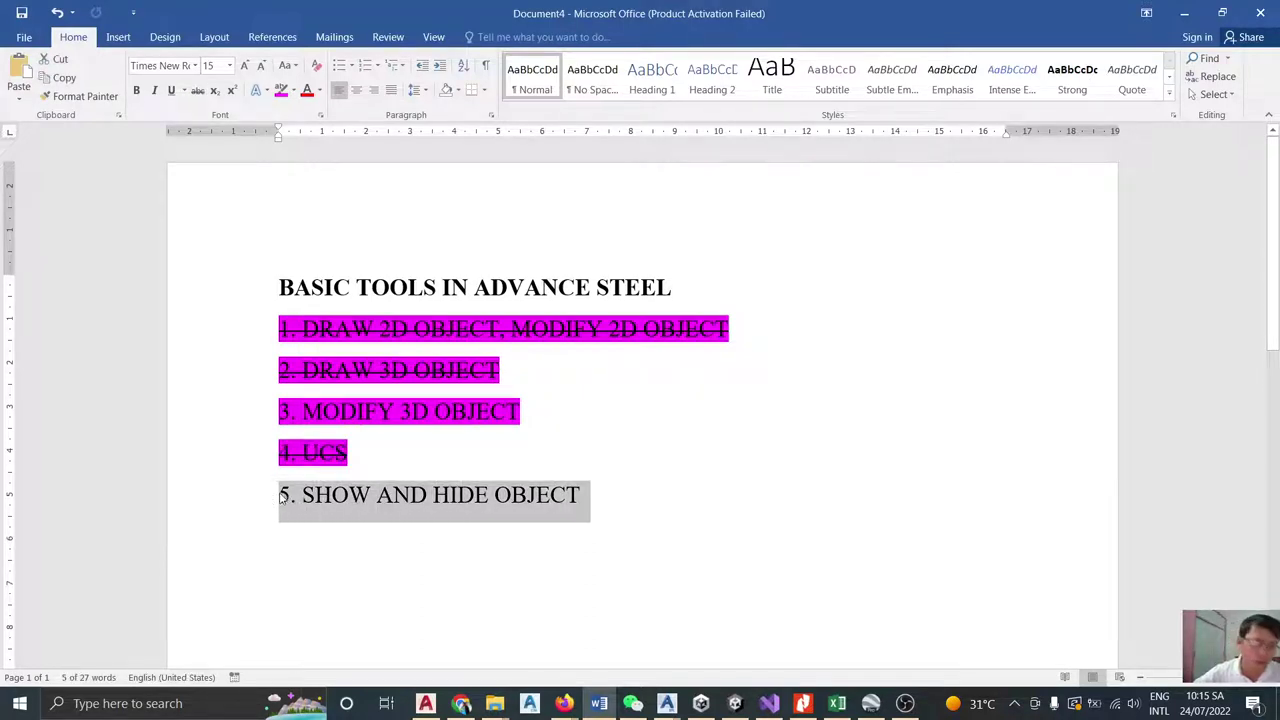
left_click(281, 494)
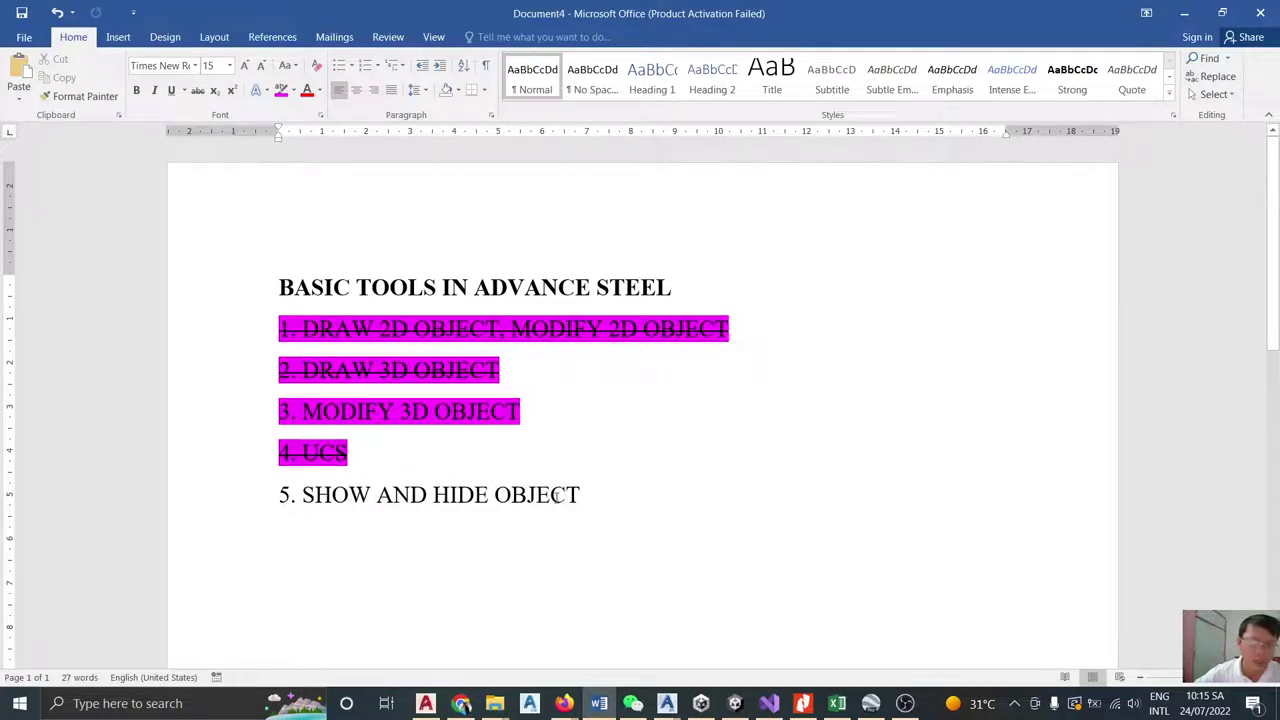
left_click(272, 496)
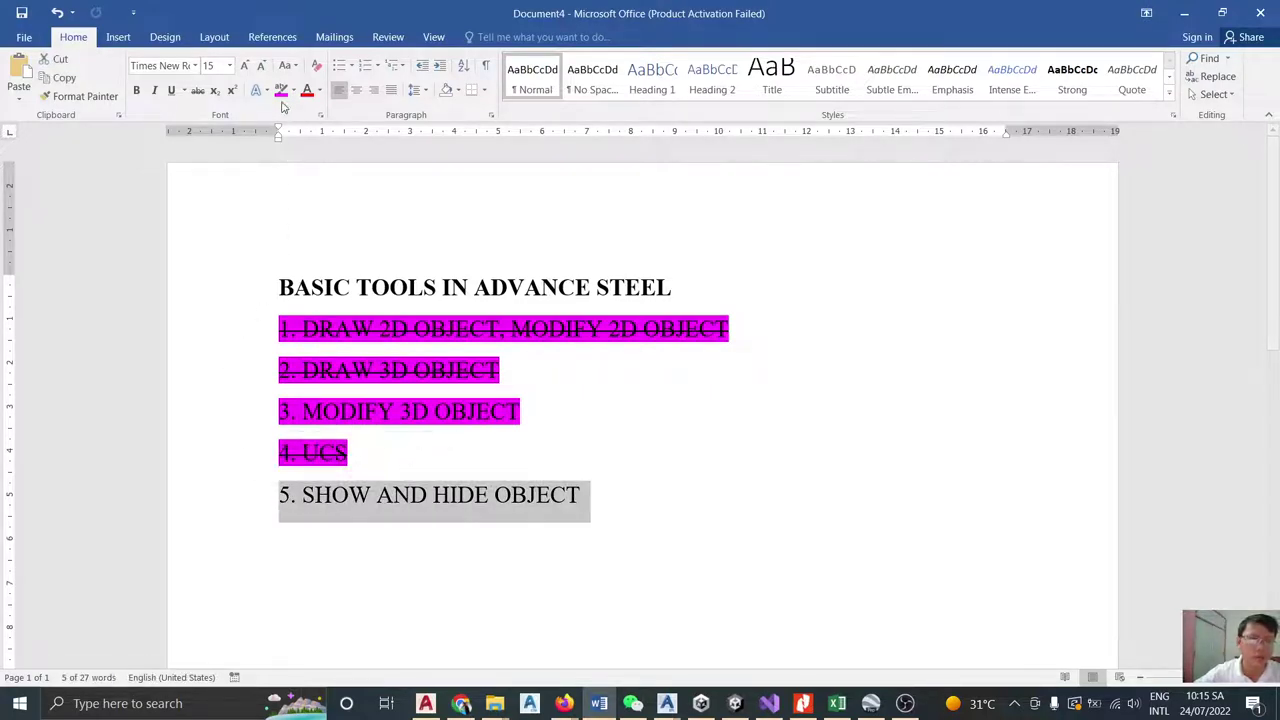
left_click(281, 89)
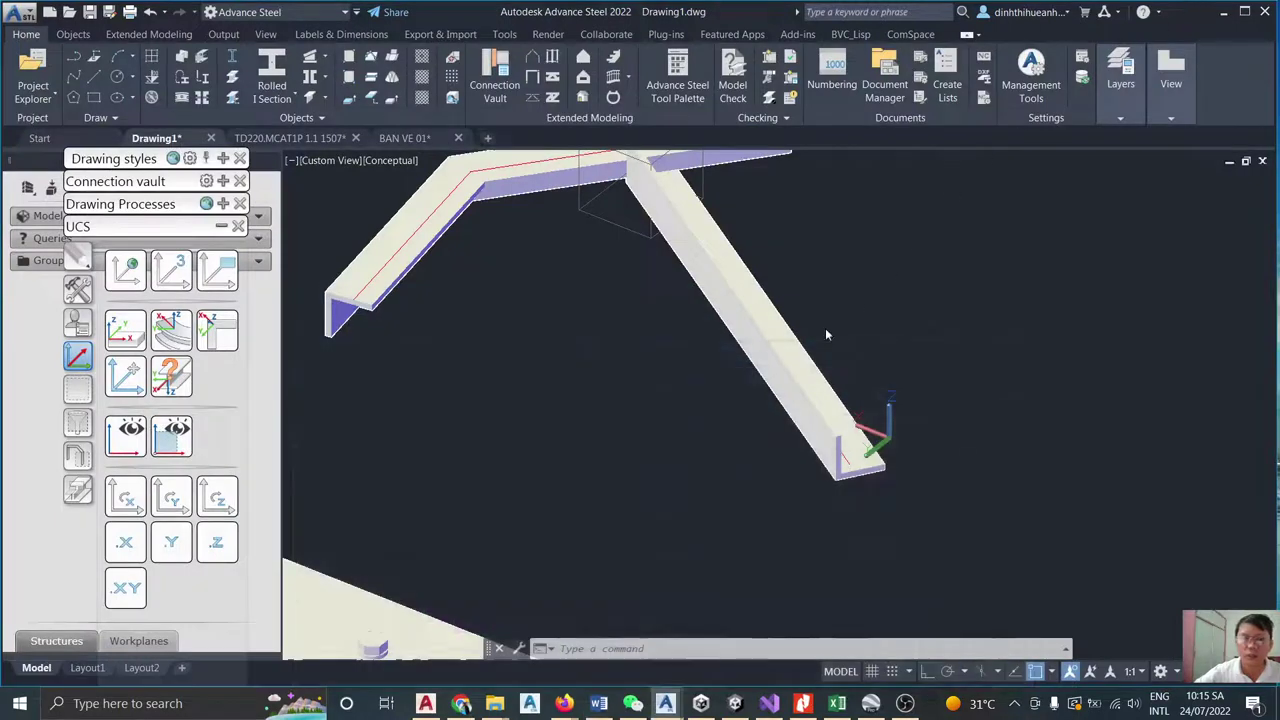
scroll(714, 432, "down", 3)
scroll(714, 432, "down", 4)
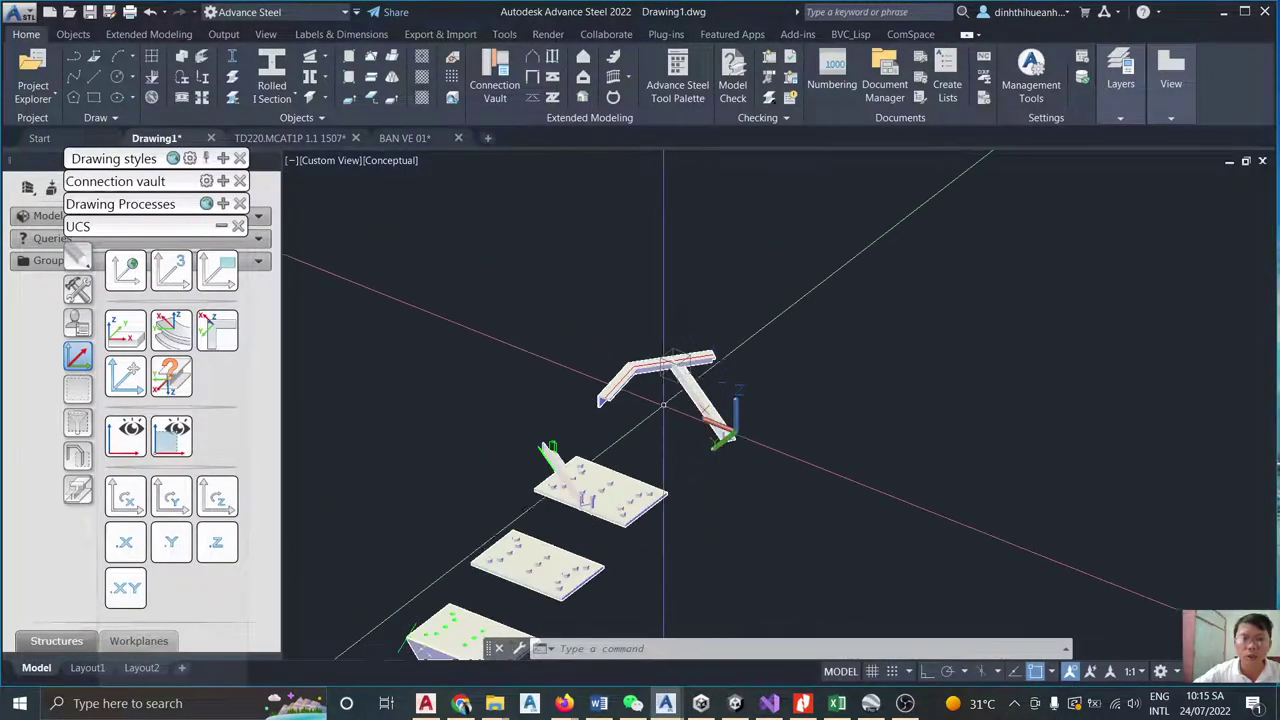
scroll(753, 310, "up", 5)
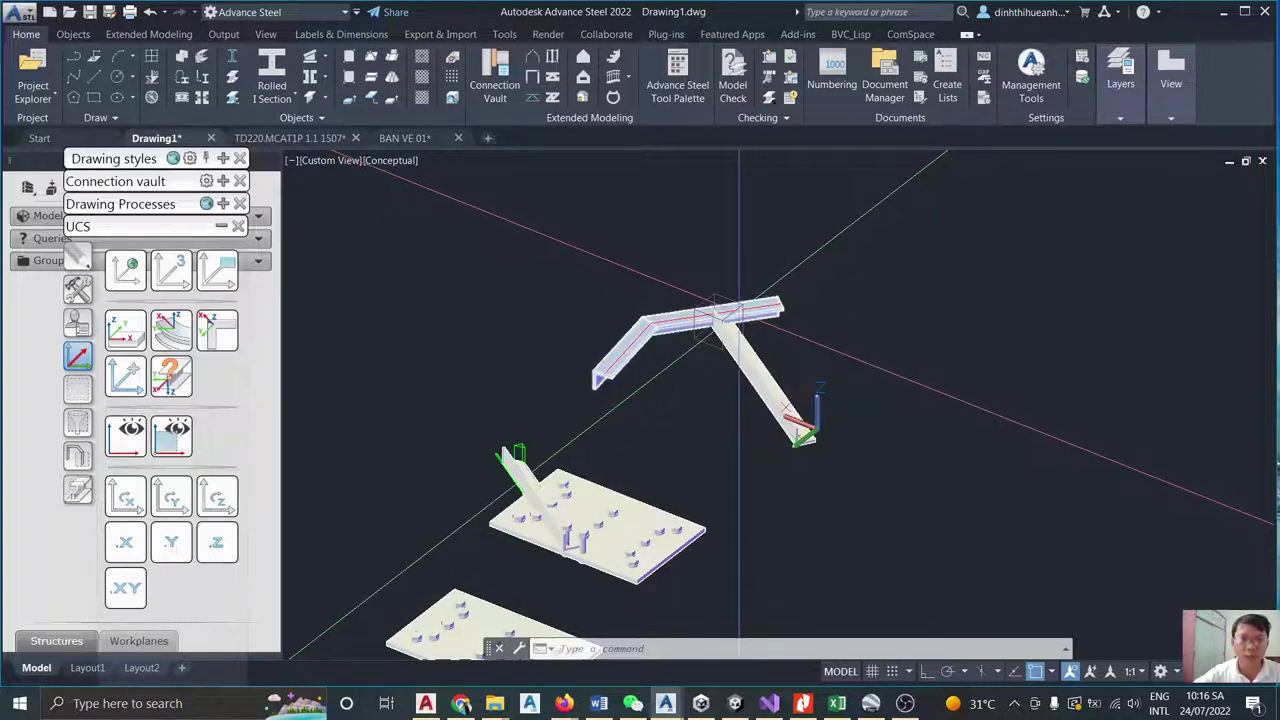
scroll(720, 308, "up", 2)
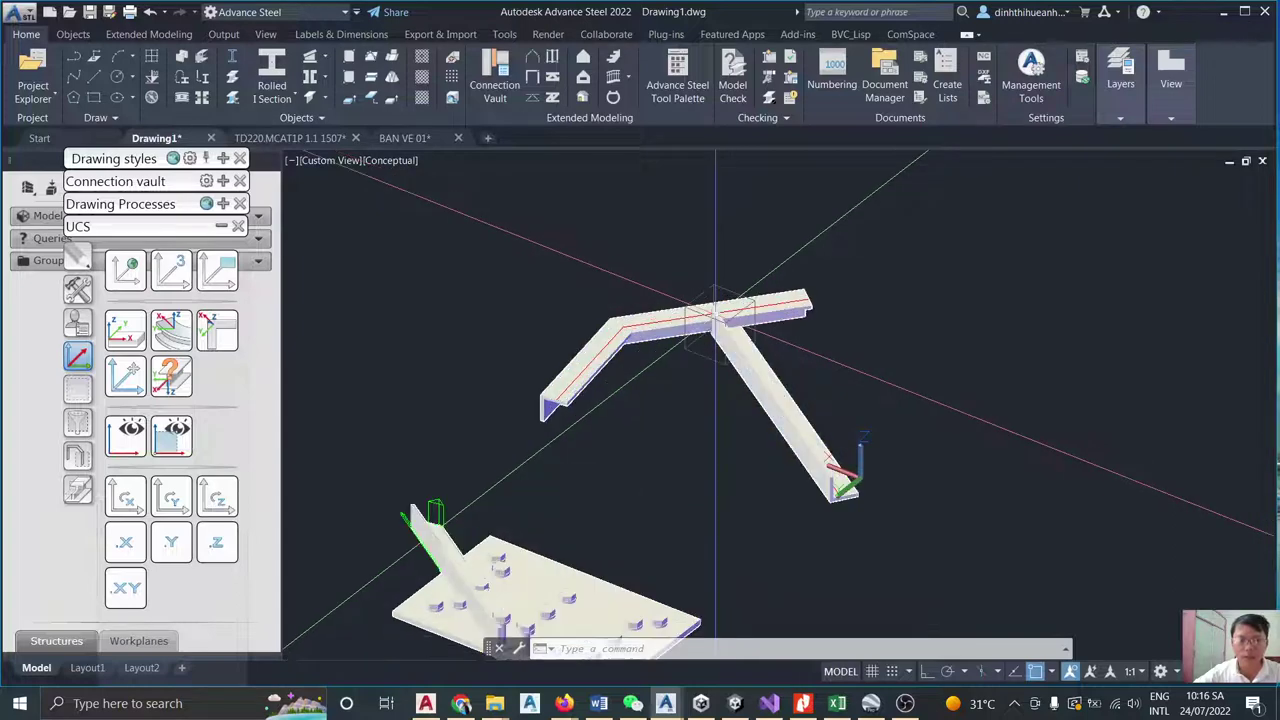
scroll(780, 340, "down", 2)
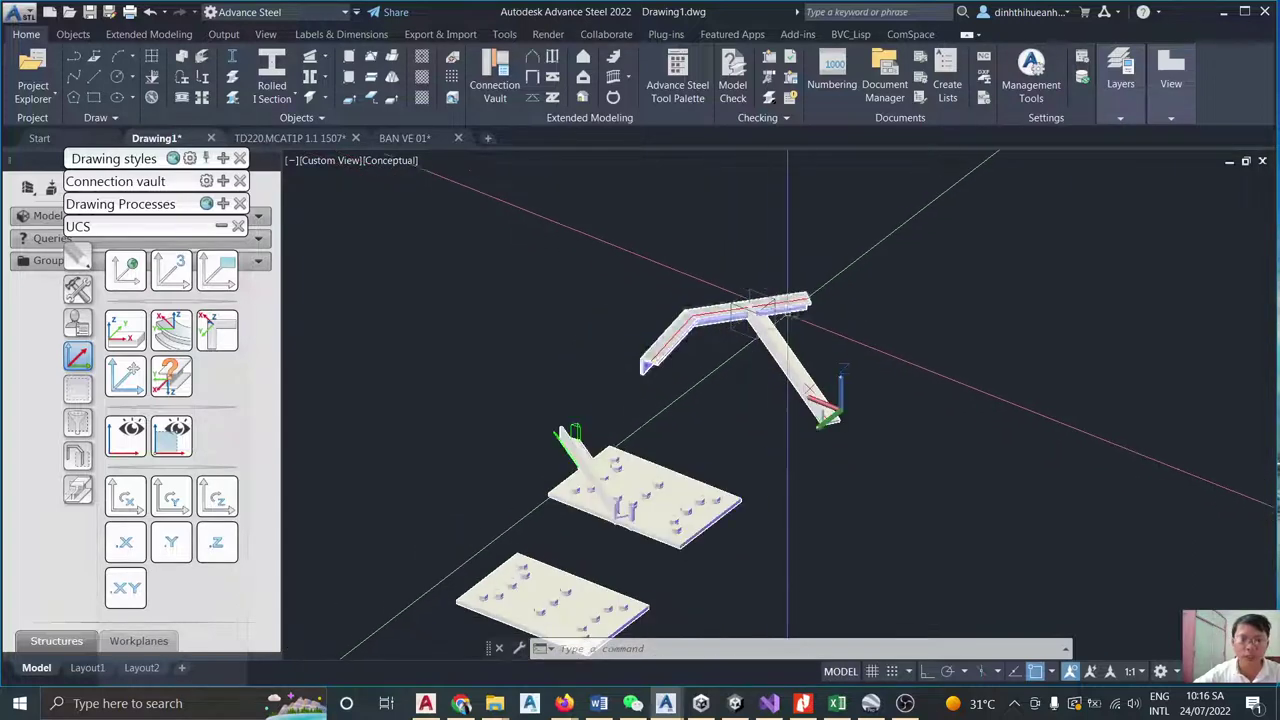
Copy the folded angle beam twice so that three parallel beams cross the straight angle beam.
scroll(695, 335, "up", 3)
scroll(695, 335, "up", 2)
left_click(615, 350)
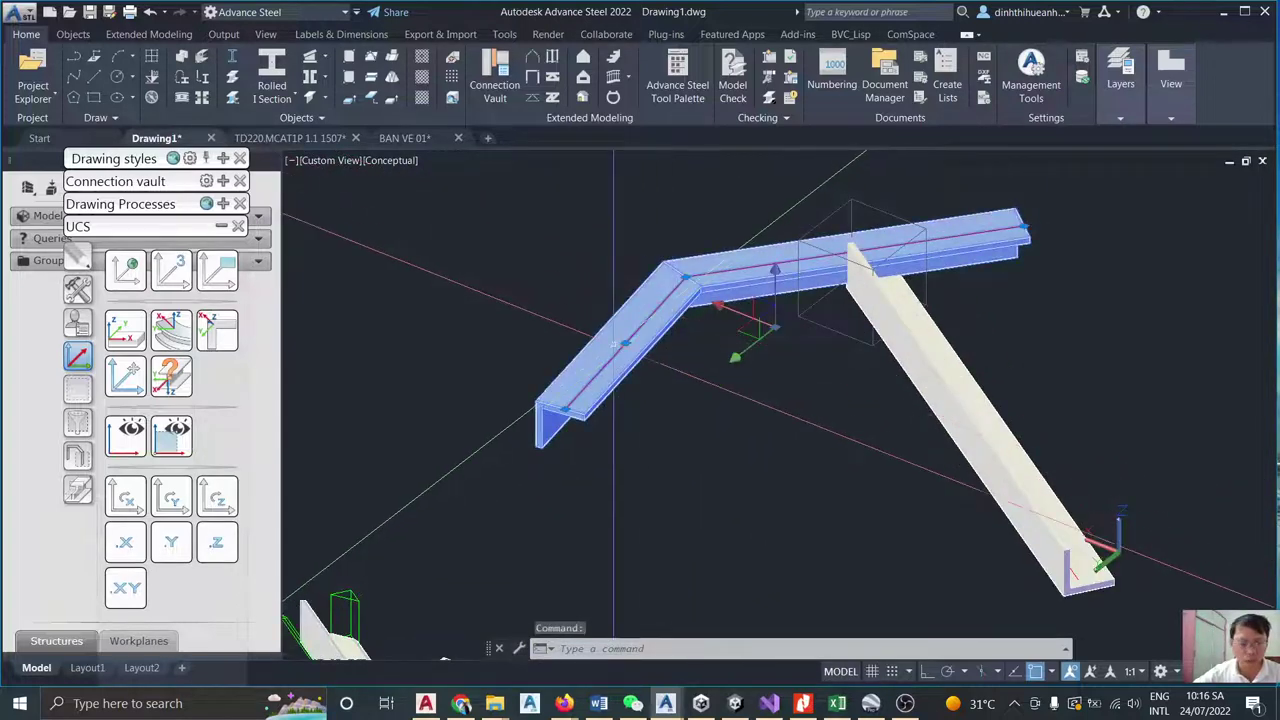
type("co")
key("Return")
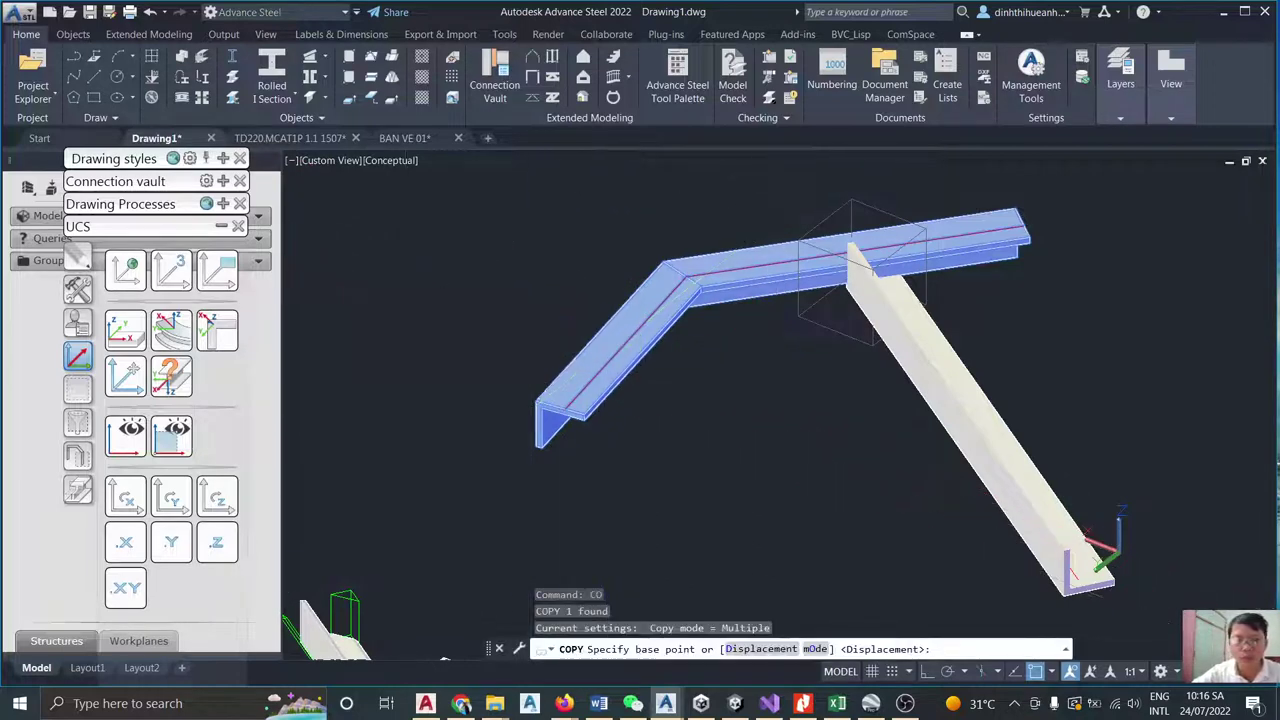
left_click(410, 325)
left_click(545, 498)
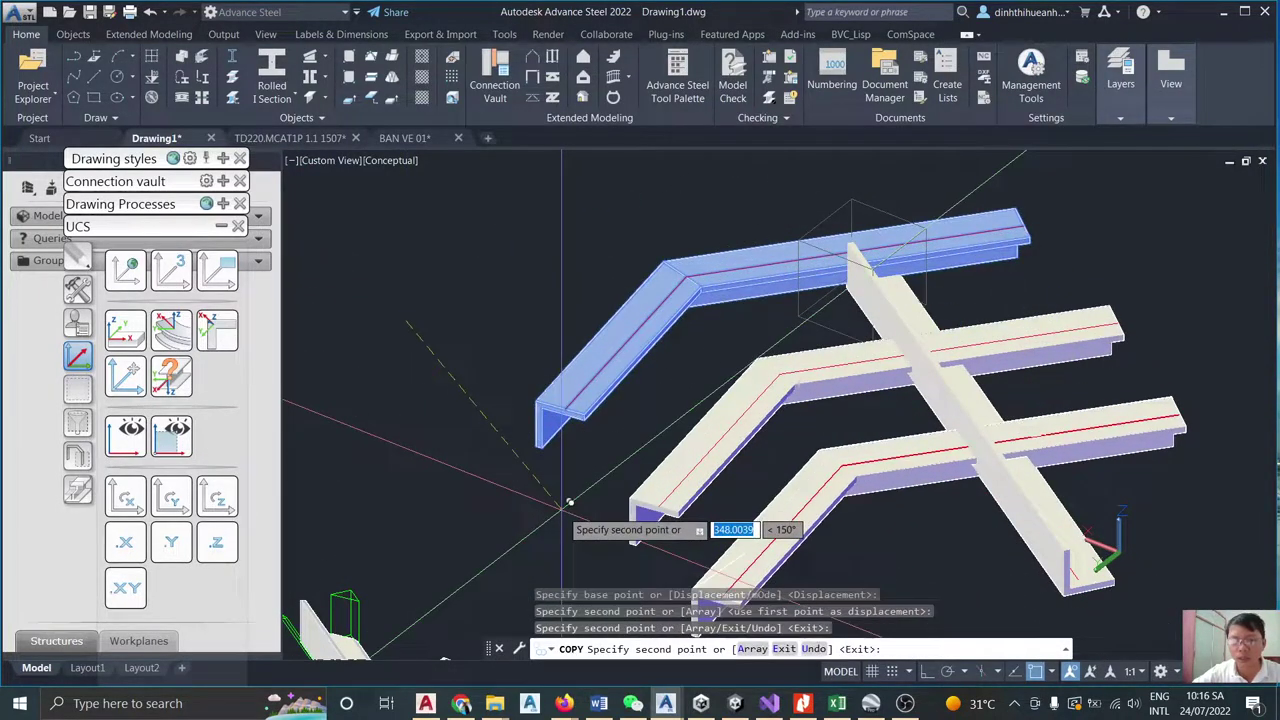
key("Escape")
Copy all three folded angle beams together once, offsetting the copies so they partly overlap the originals.
scroll(633, 265, "down", 3)
left_click(638, 245)
left_click(575, 358)
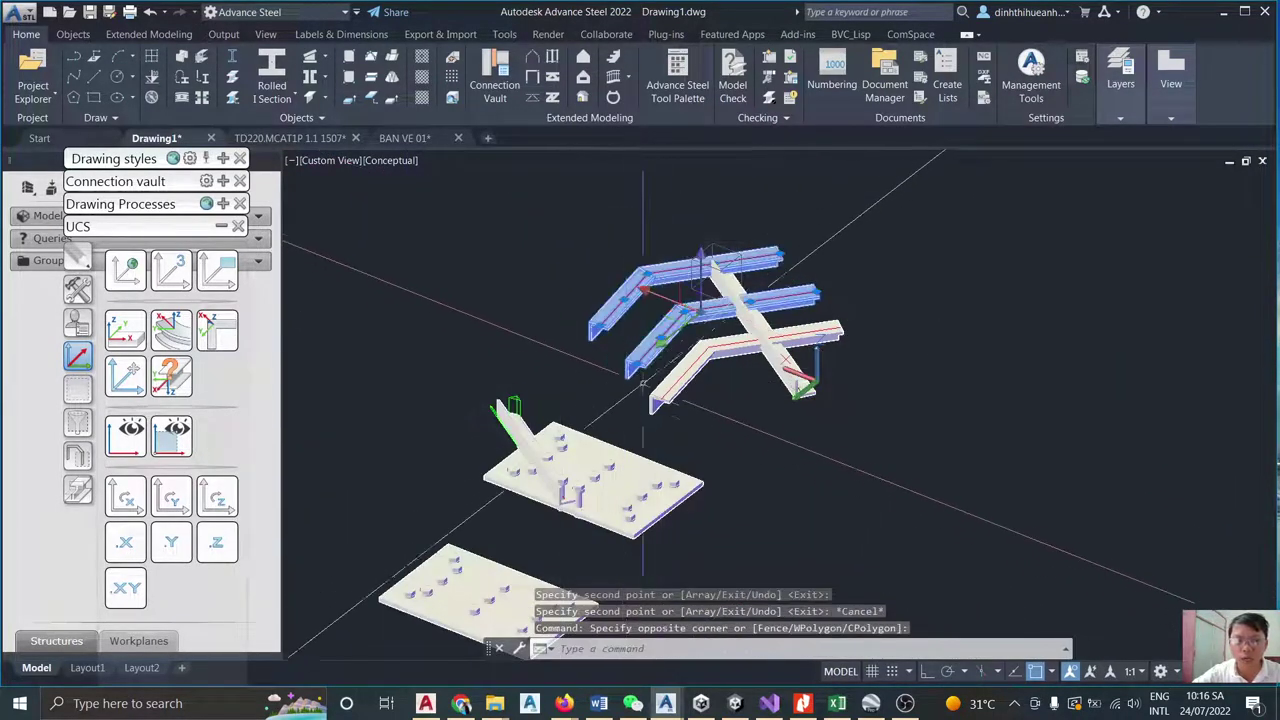
type("co")
key("Return")
left_click(928, 471)
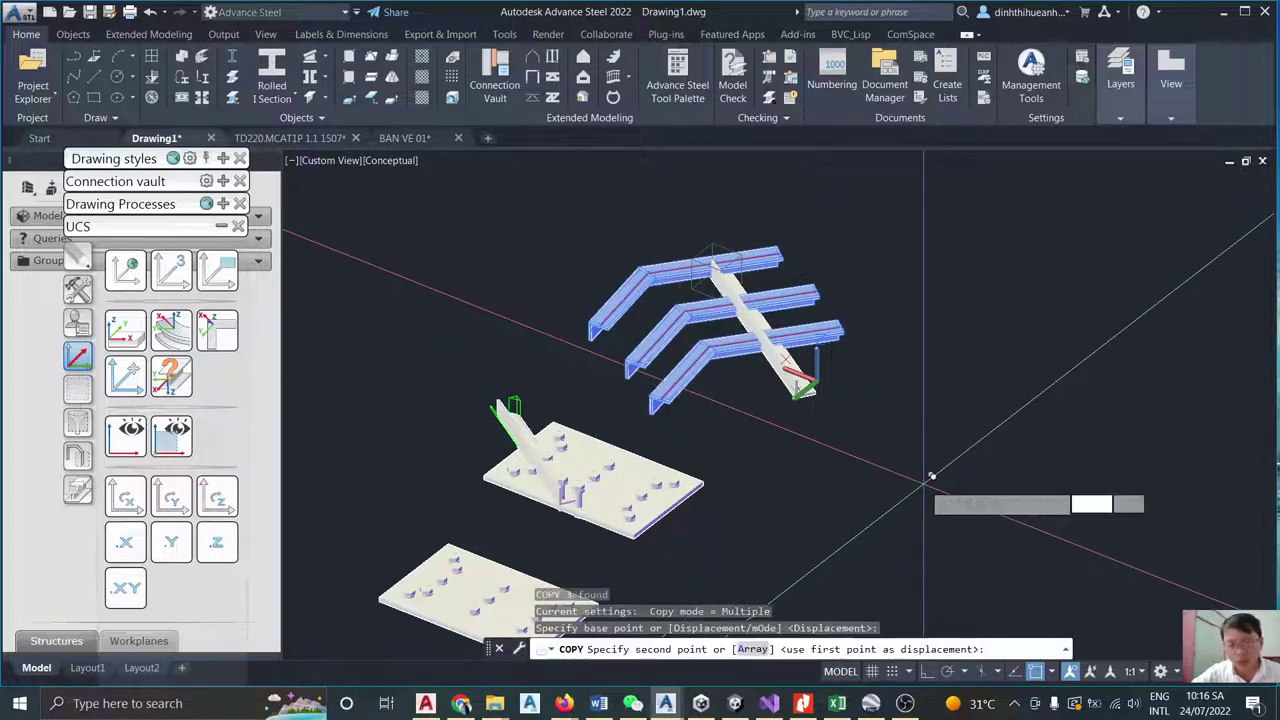
key("Escape")
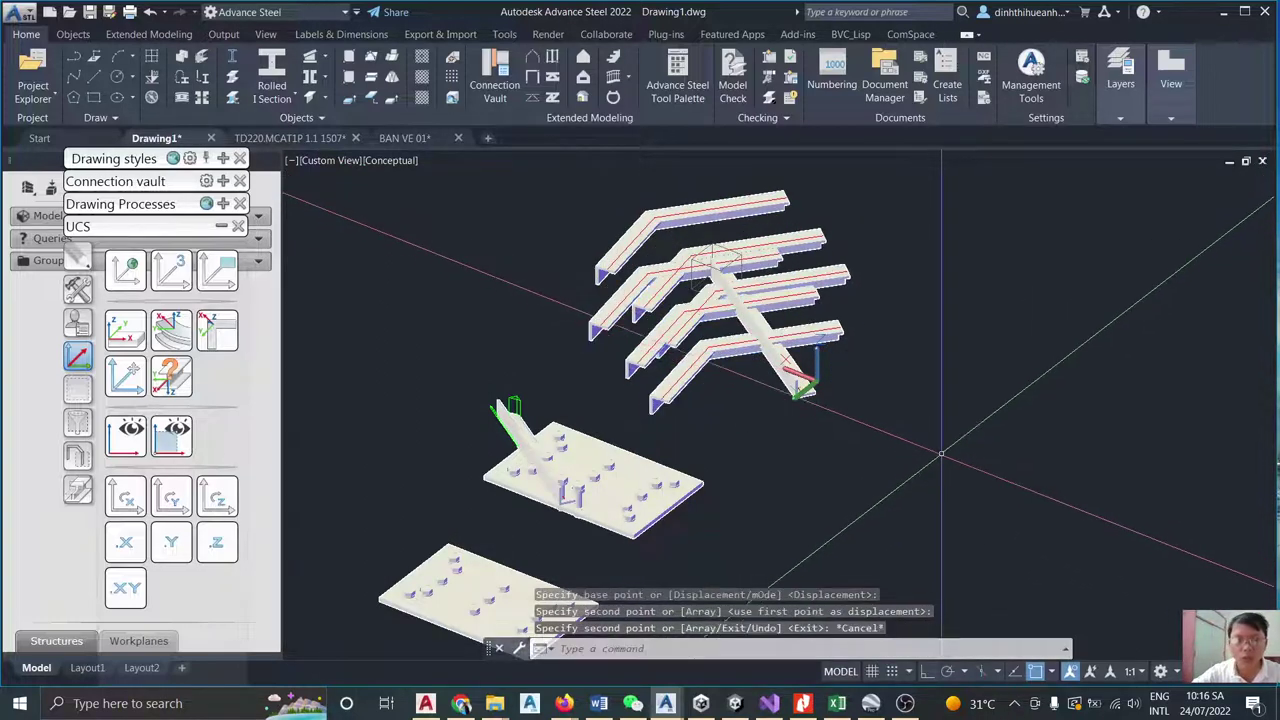
scroll(723, 267, "up", 2)
middle_click_drag(723, 267, 800, 230, "shift")
scroll(781, 373, "up", 2)
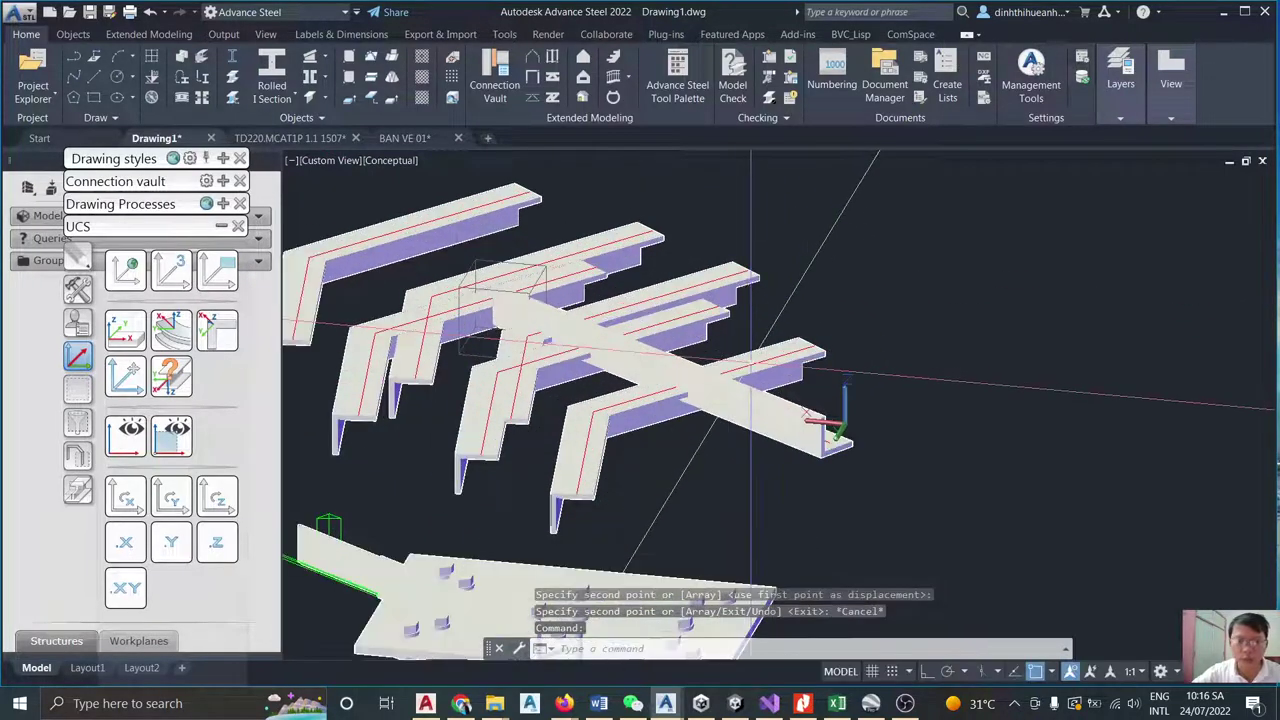
left_click(829, 425)
left_click(470, 395)
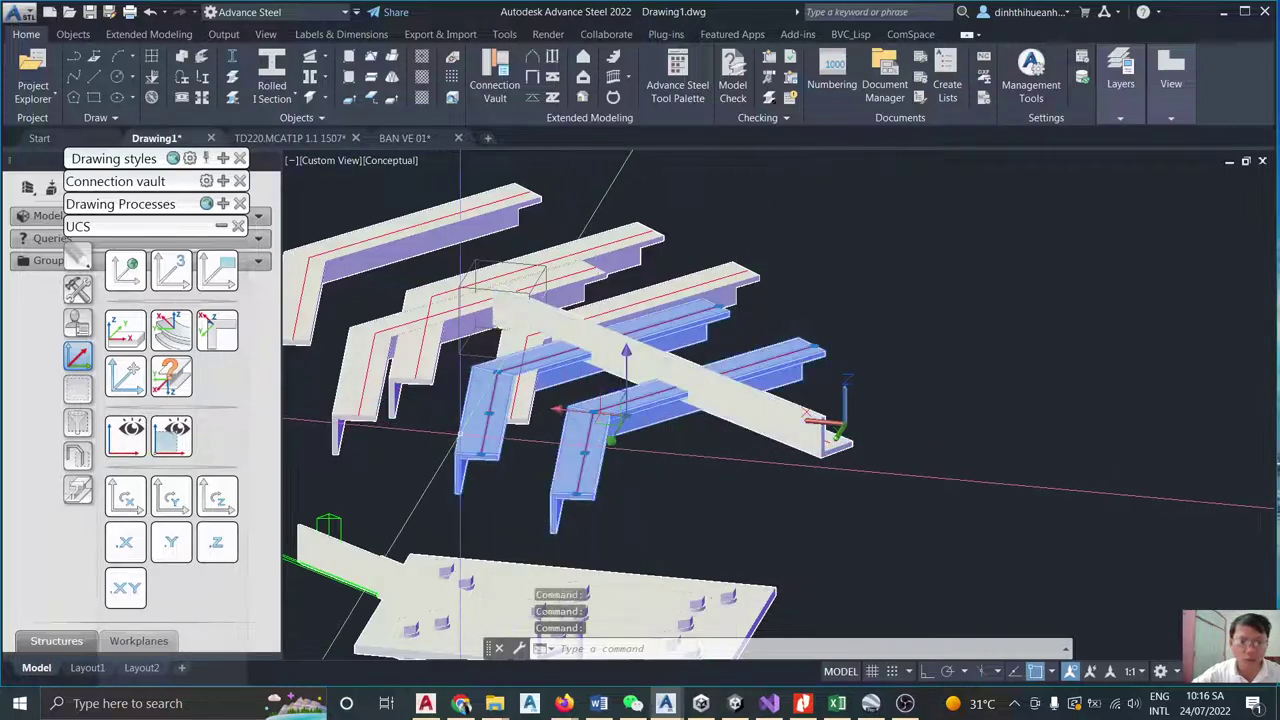
left_click(350, 340)
left_click(313, 307)
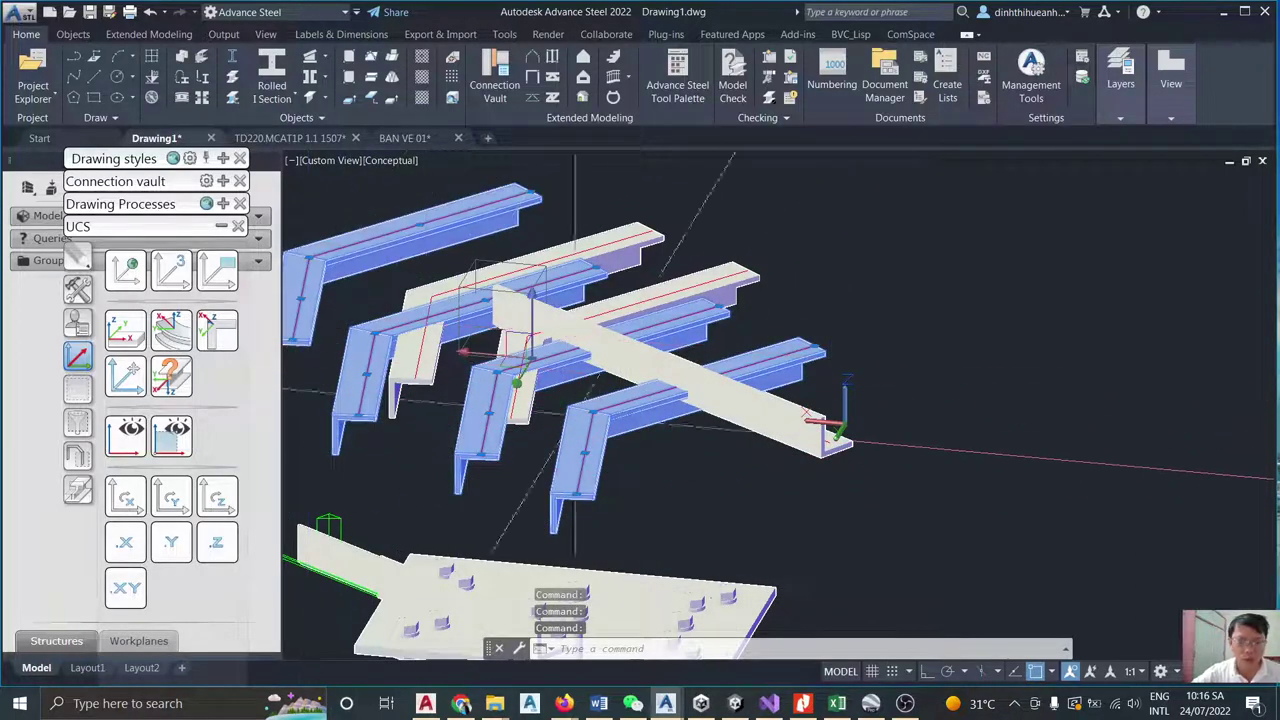
type("M")
key("Return")
left_click(771, 506)
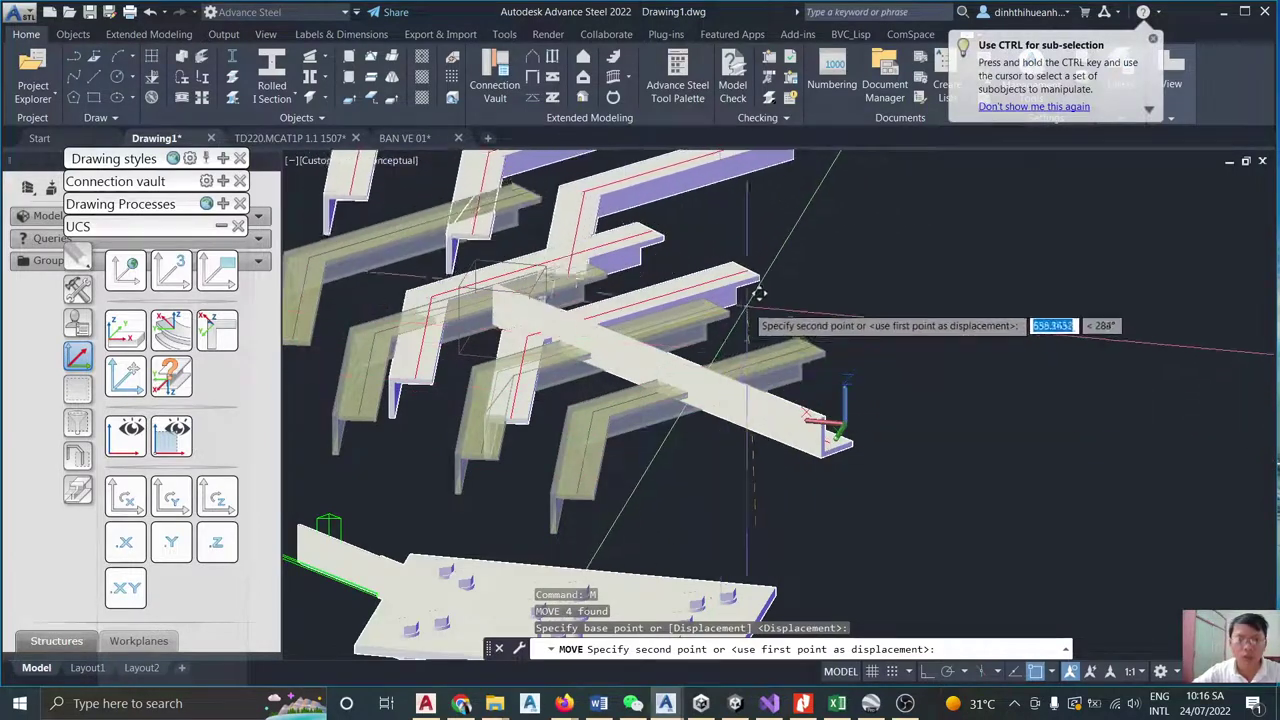
scroll(766, 430, "down", 5)
scroll(770, 393, "up", 5)
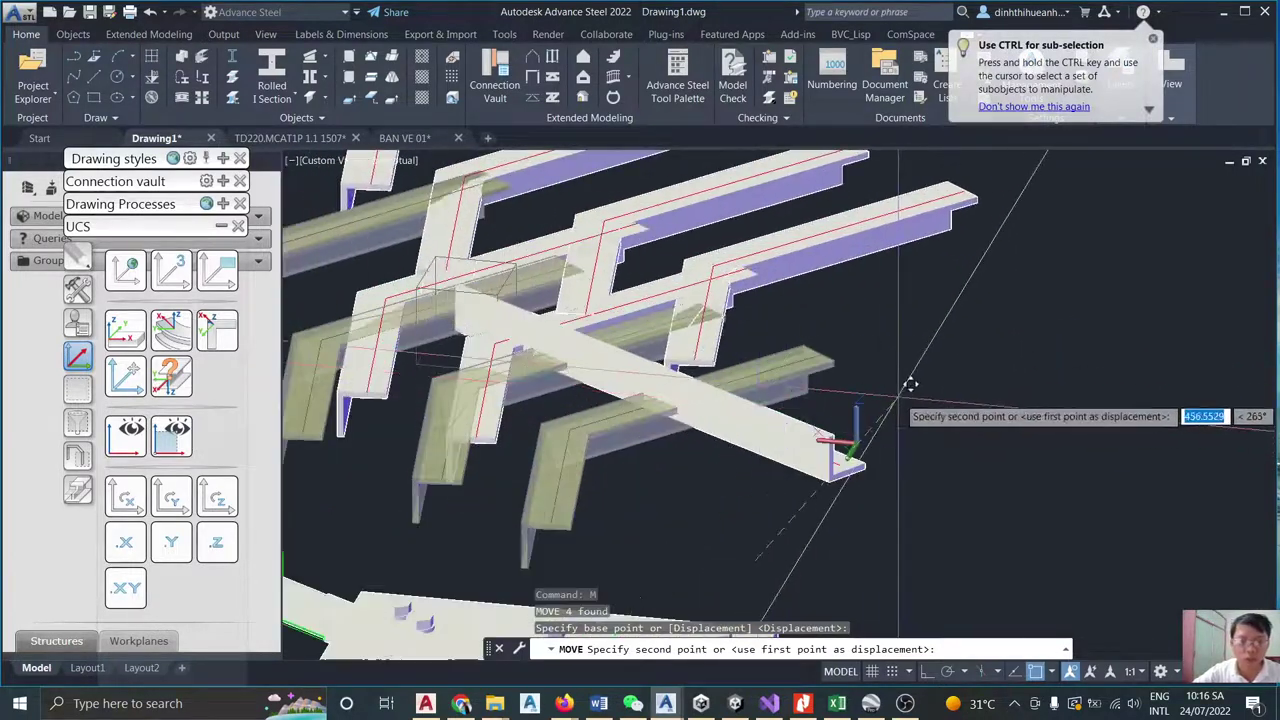
scroll(770, 393, "down", 5)
key("Escape")
scroll(760, 408, "up", 2)
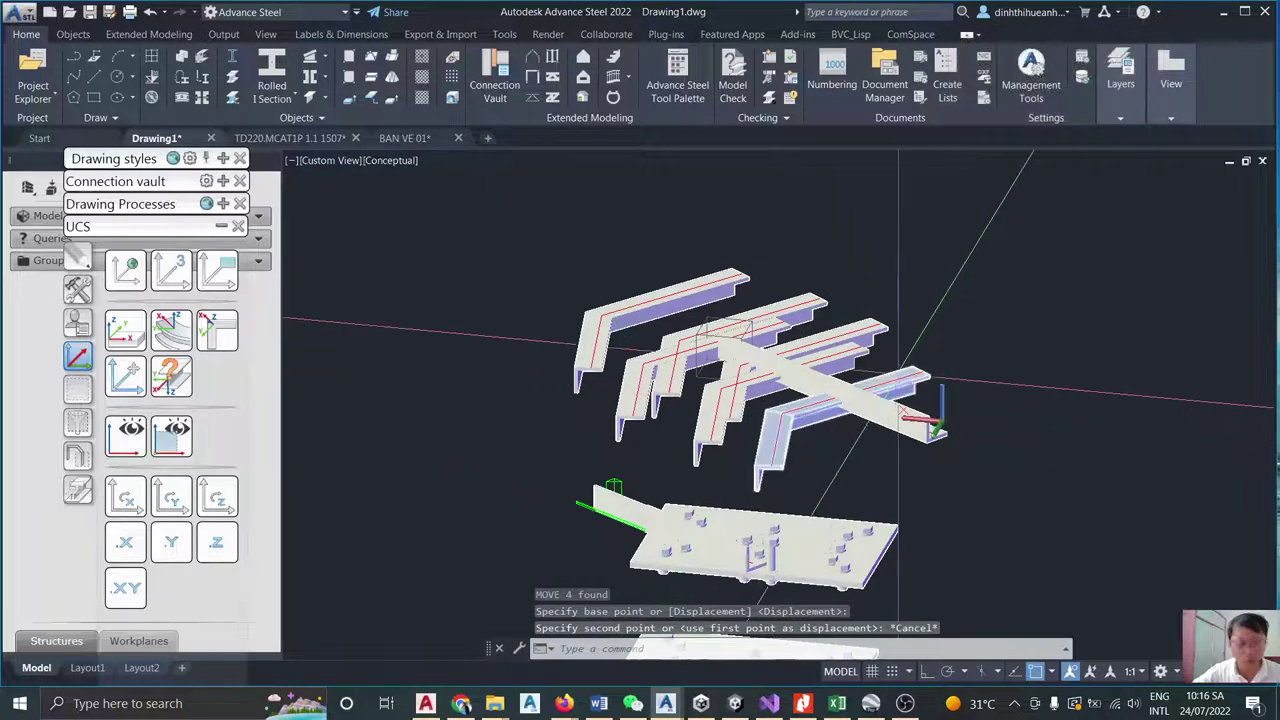
Copy the four frontmost folded angle beams to a separate row away from the original group.
middle_click_drag(760, 408, 829, 357, "shift")
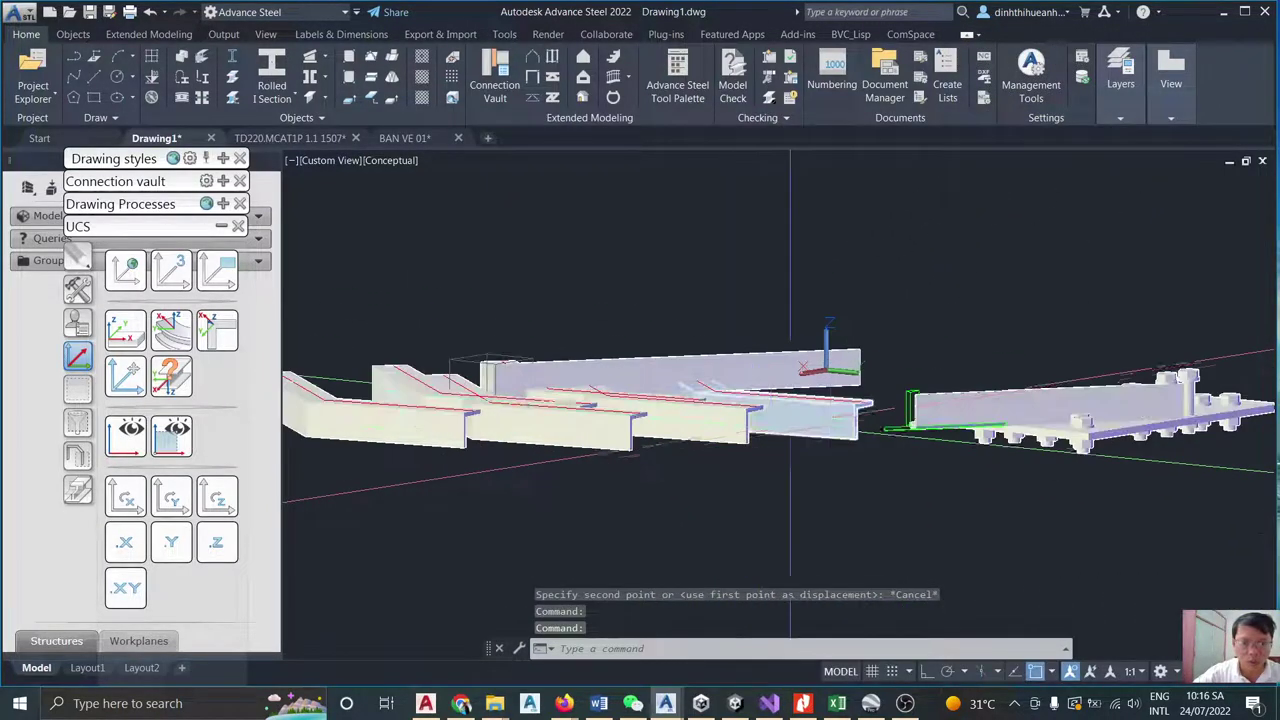
left_click(771, 409)
left_click(729, 400)
left_click(602, 438)
left_click(400, 428)
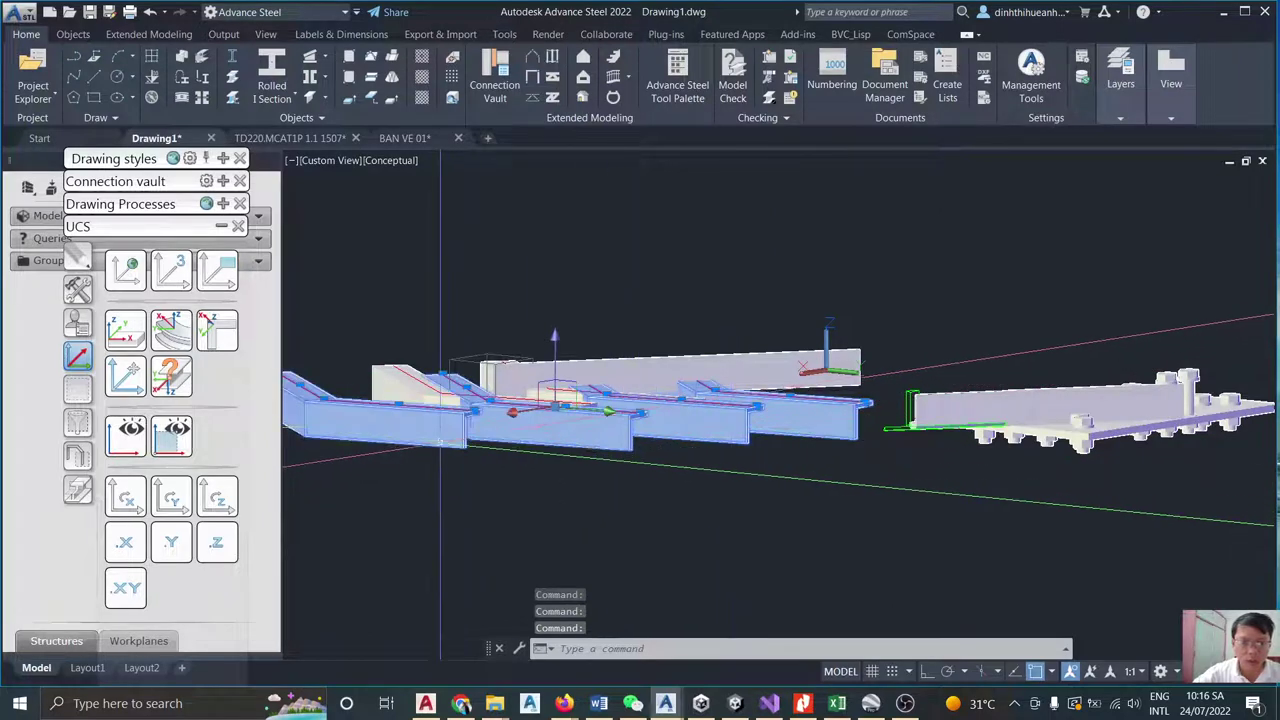
type("co")
key("Return")
left_click(651, 557)
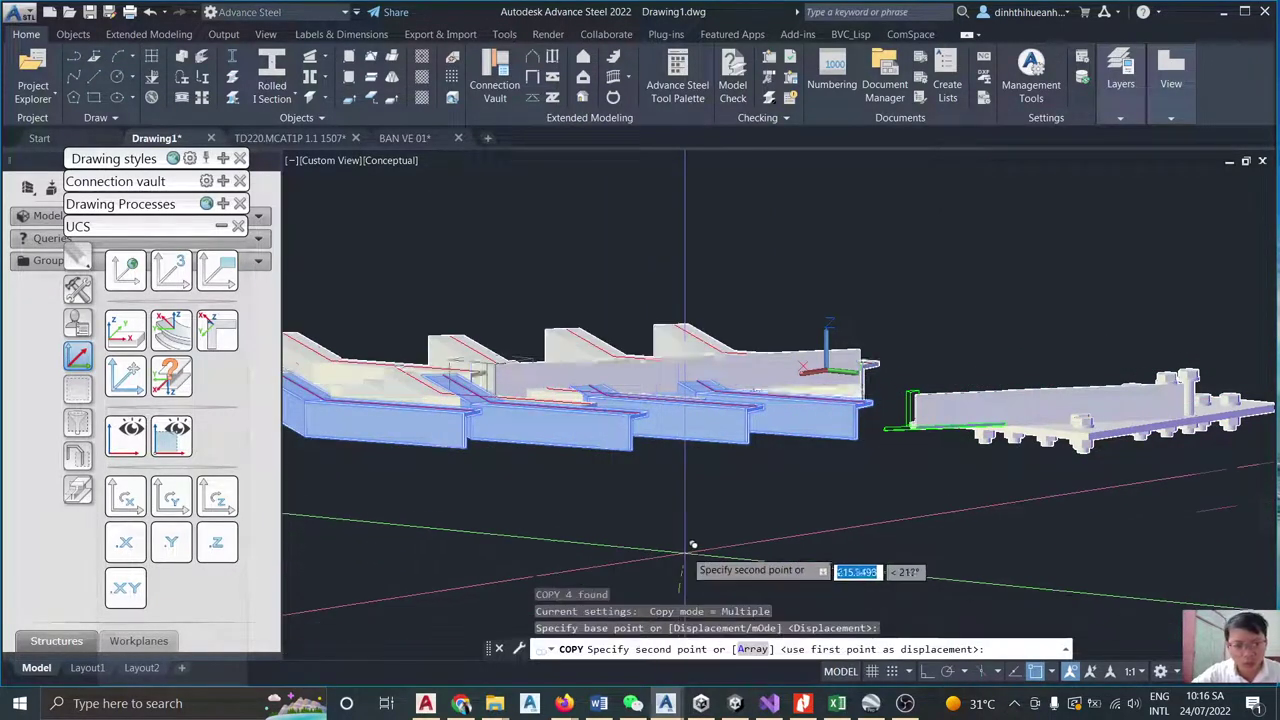
left_click(745, 475)
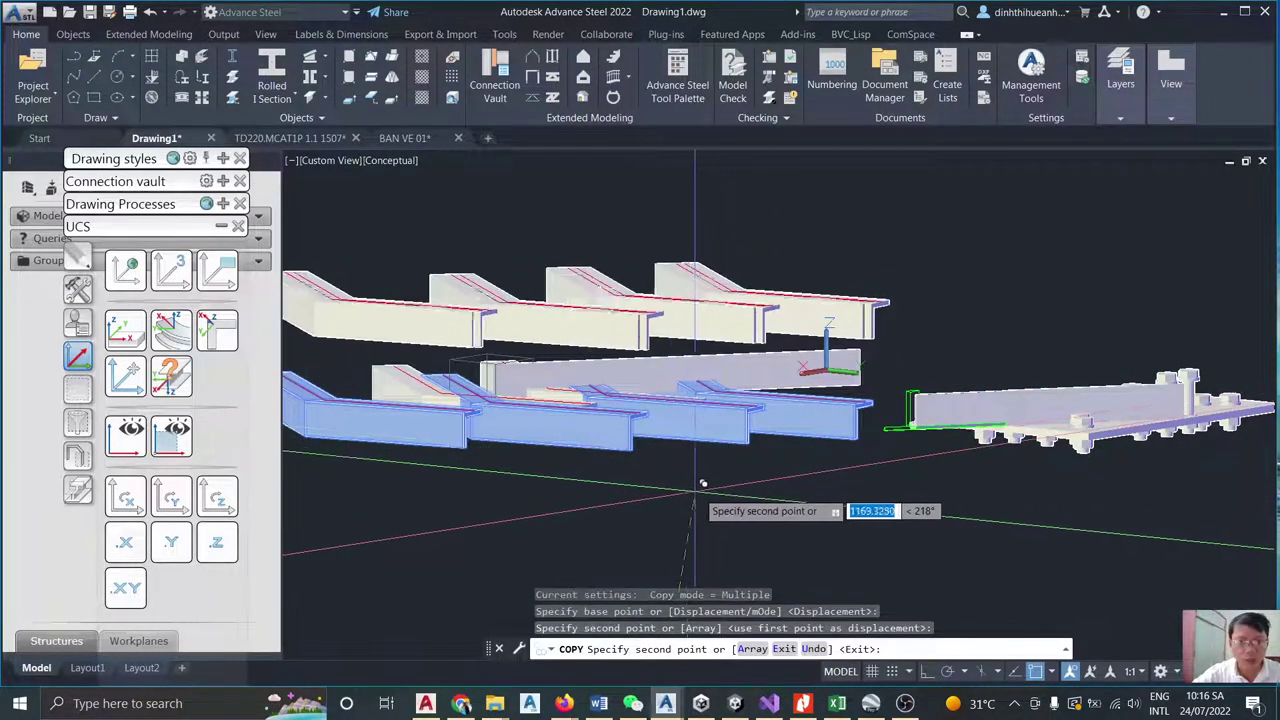
key("Escape")
Move the separate row of four copied folded beams nearer to the original group.
middle_click_drag(758, 370, 680, 420, "shift")
scroll(680, 420, "down", 4)
scroll(660, 437, "up", 2)
scroll(660, 437, "up", 2)
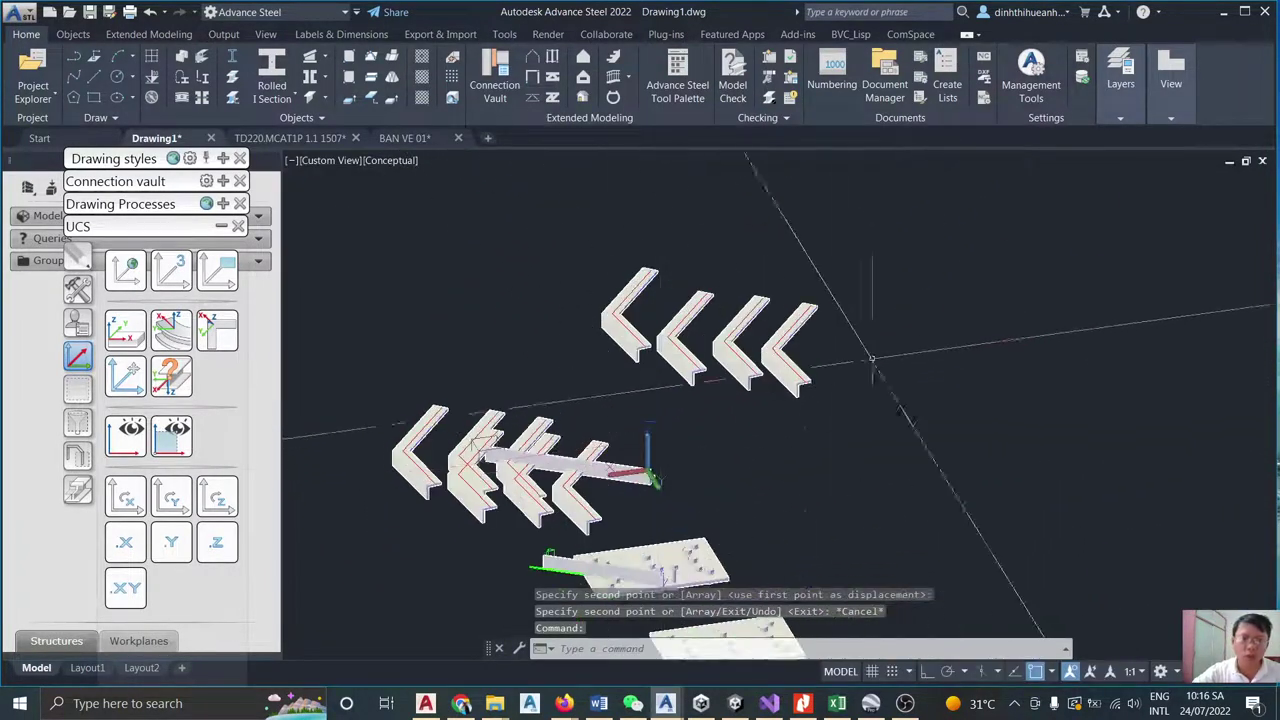
left_click(950, 358)
left_click(752, 384)
key("Return")
left_click(962, 358)
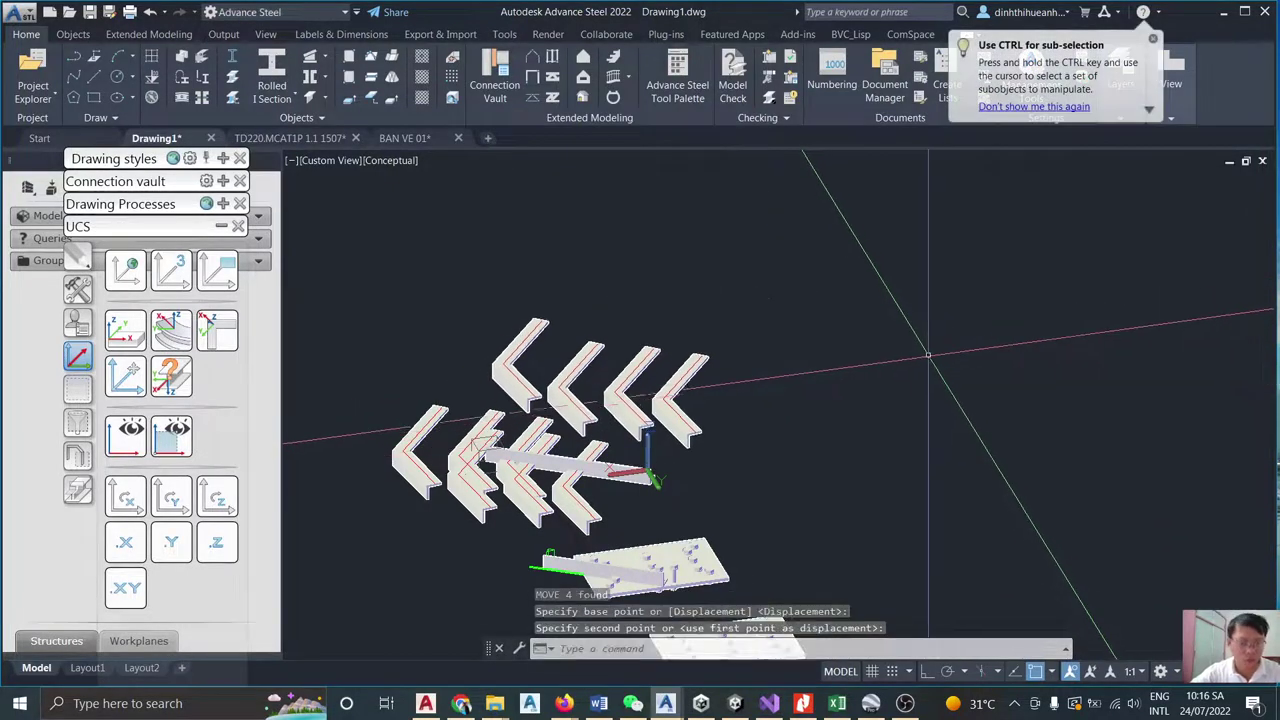
middle_click_drag(700, 360, 543, 371, "shift")
key("Escape")
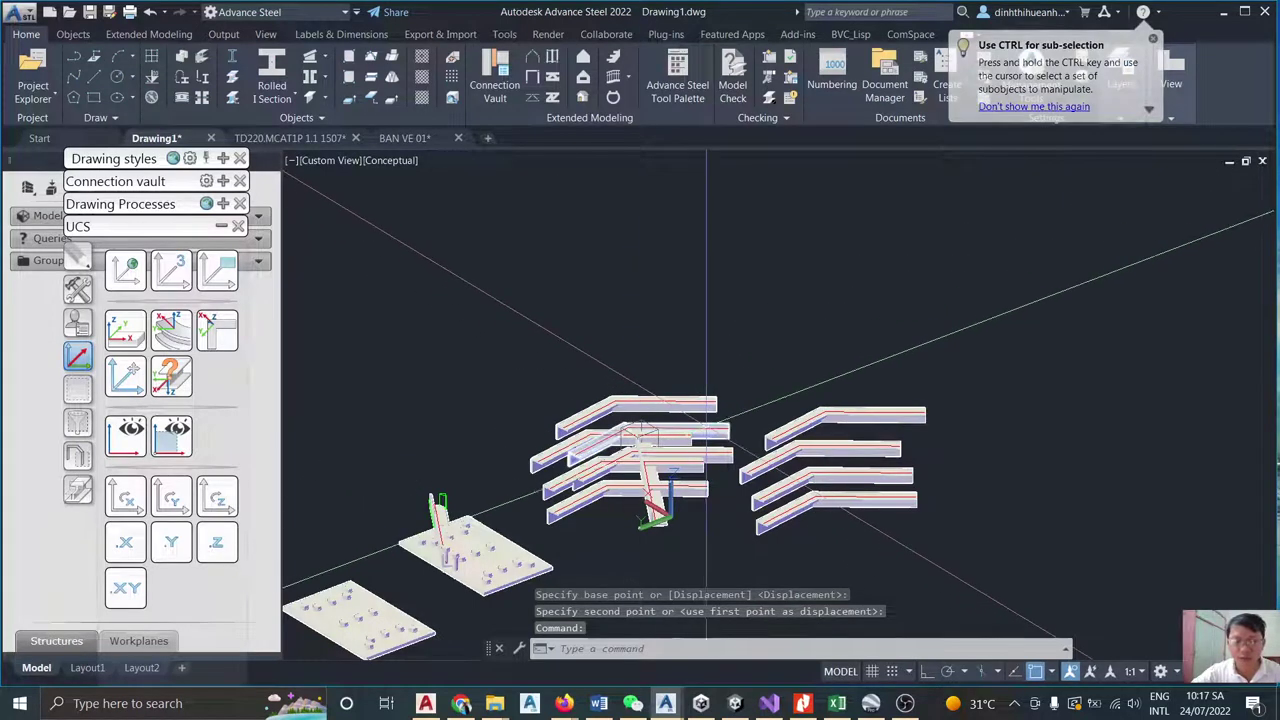
Isolate the two overlapping folded angle beams at the head of the straight angle beam.
scroll(645, 507, "up", 5)
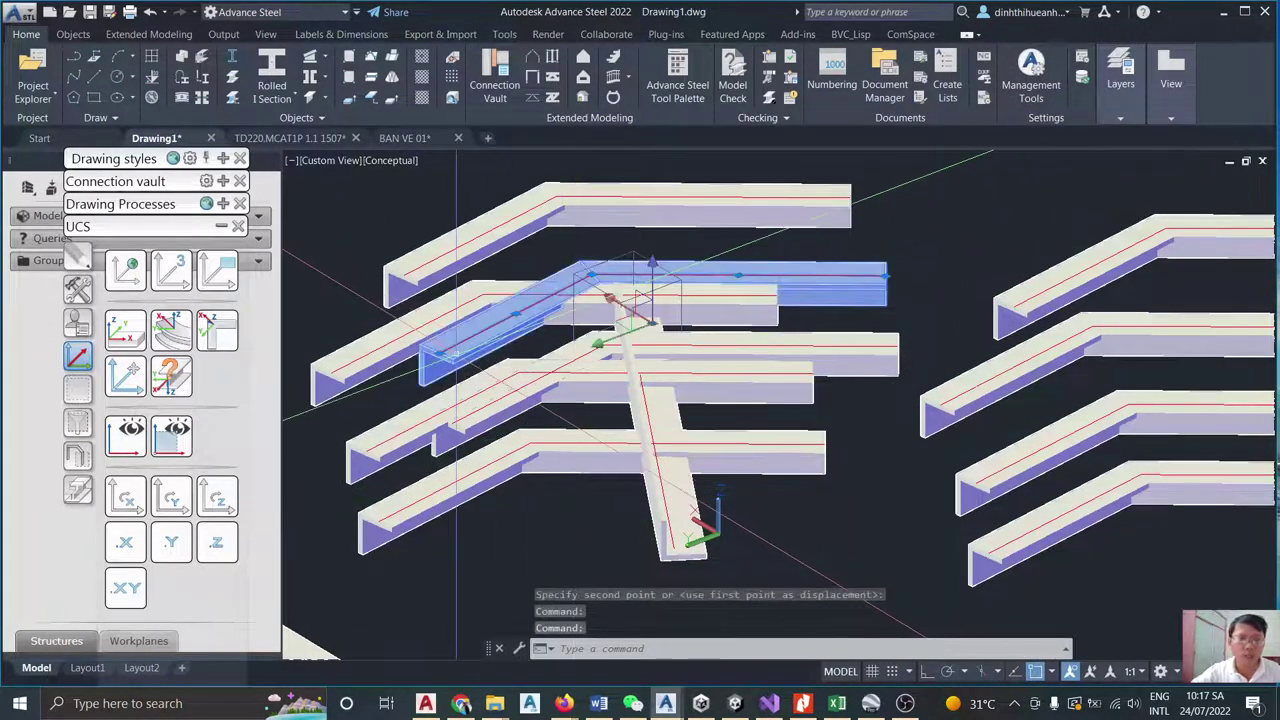
left_click(450, 318)
left_click(557, 264)
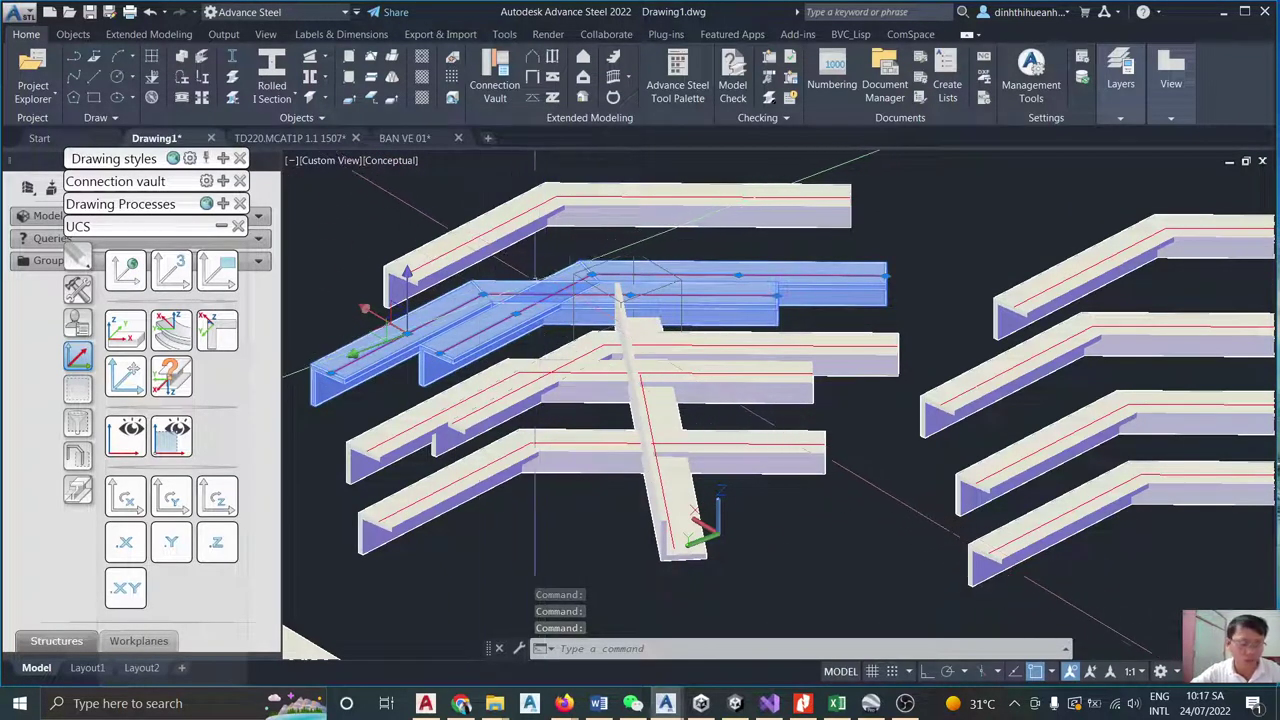
scroll(900, 335, "down", 2)
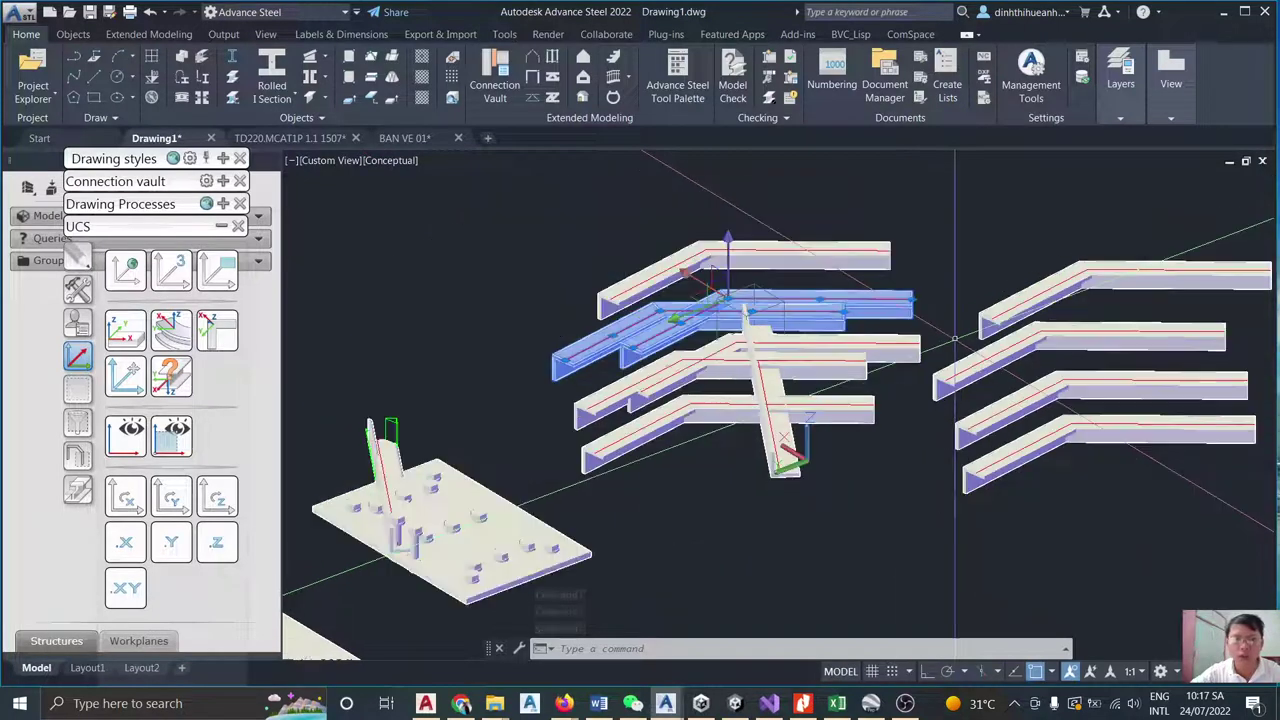
scroll(651, 310, "up", 3)
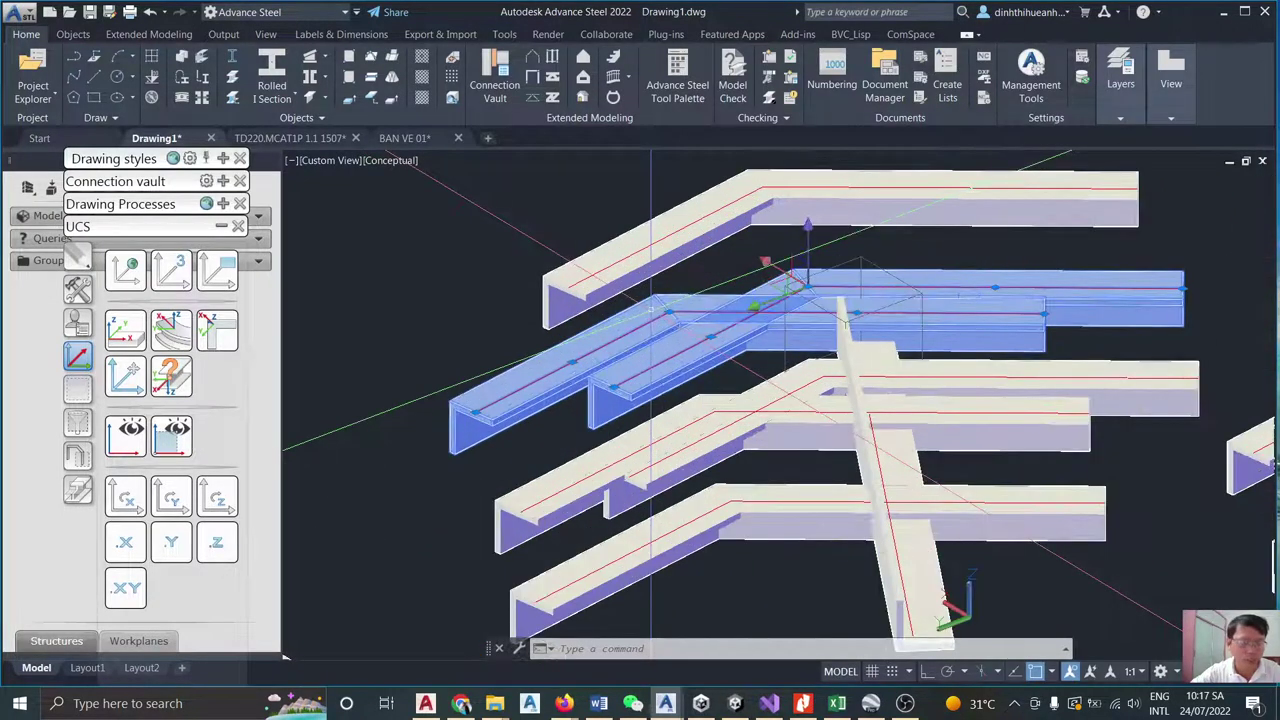
right_click(655, 318)
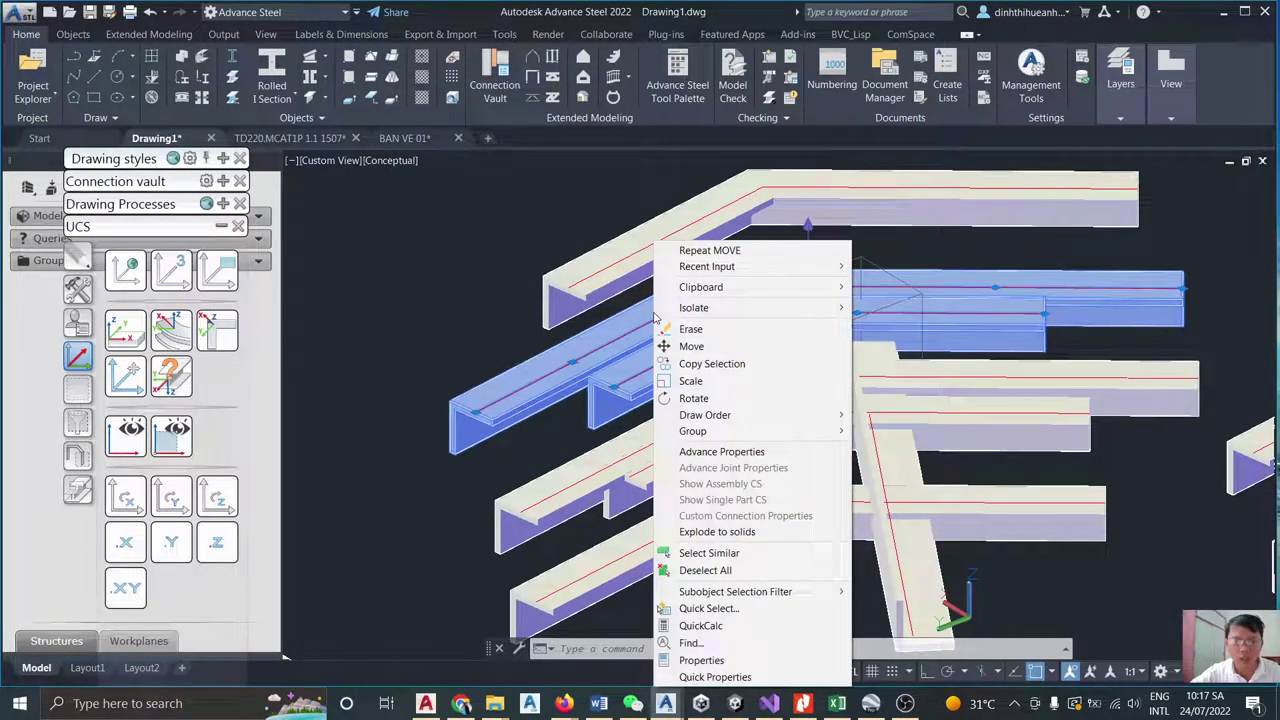
mouse_move(717, 315)
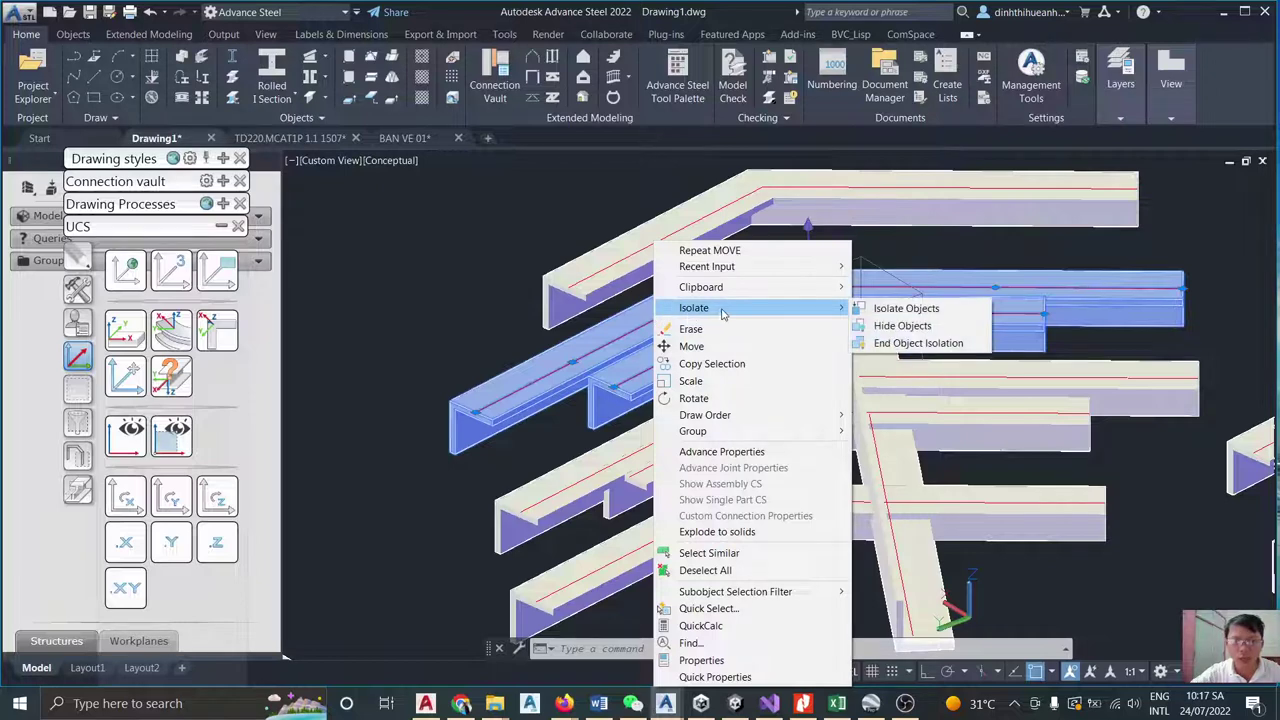
left_click(906, 310)
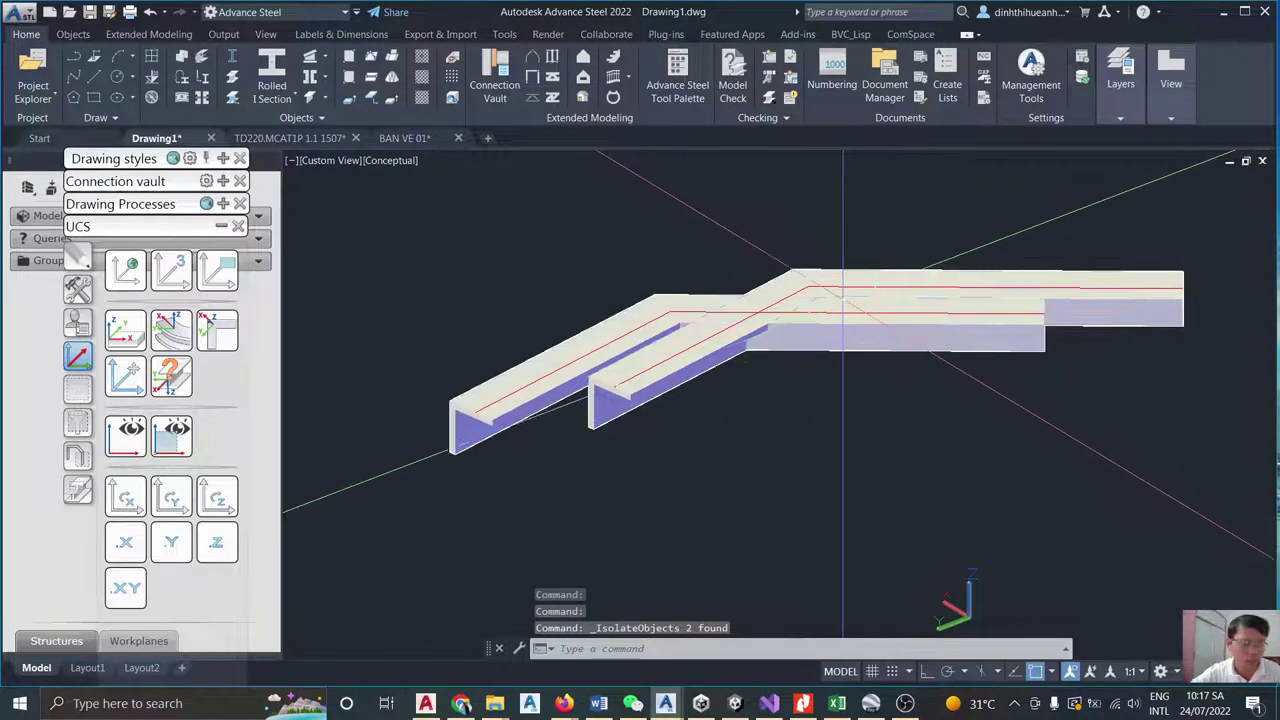
left_click(857, 252)
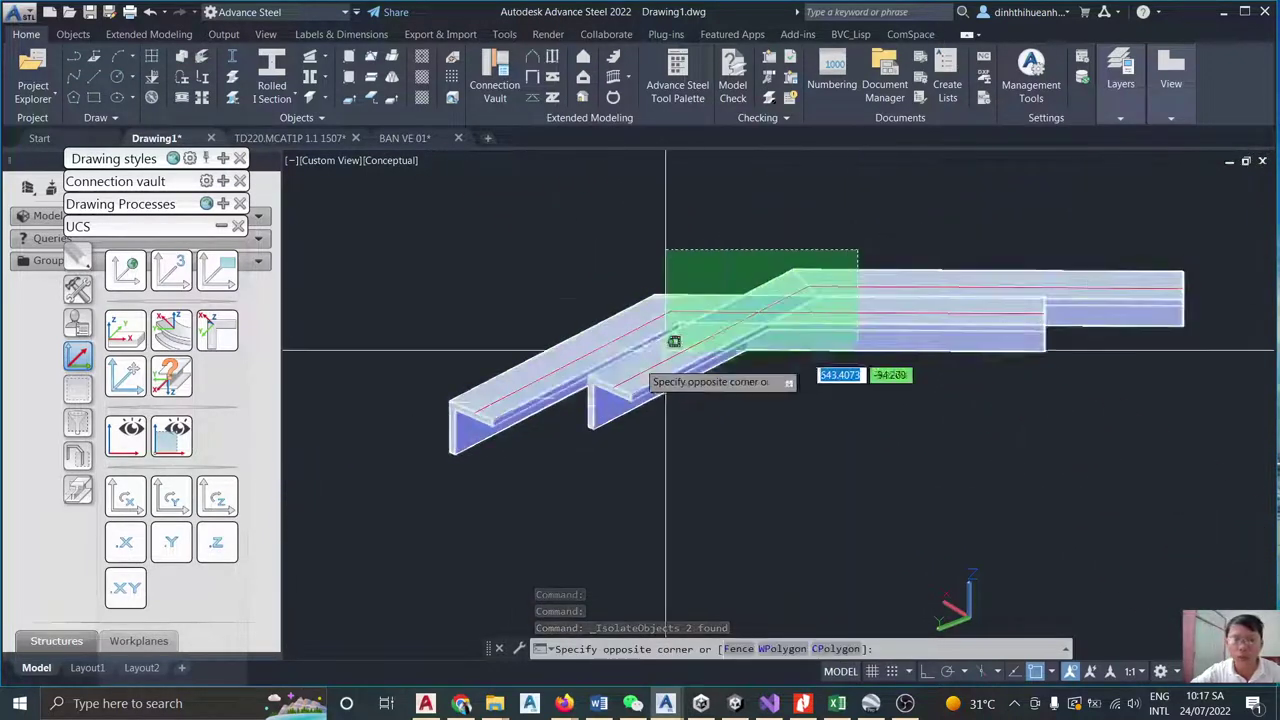
left_click(551, 403)
key("Escape")
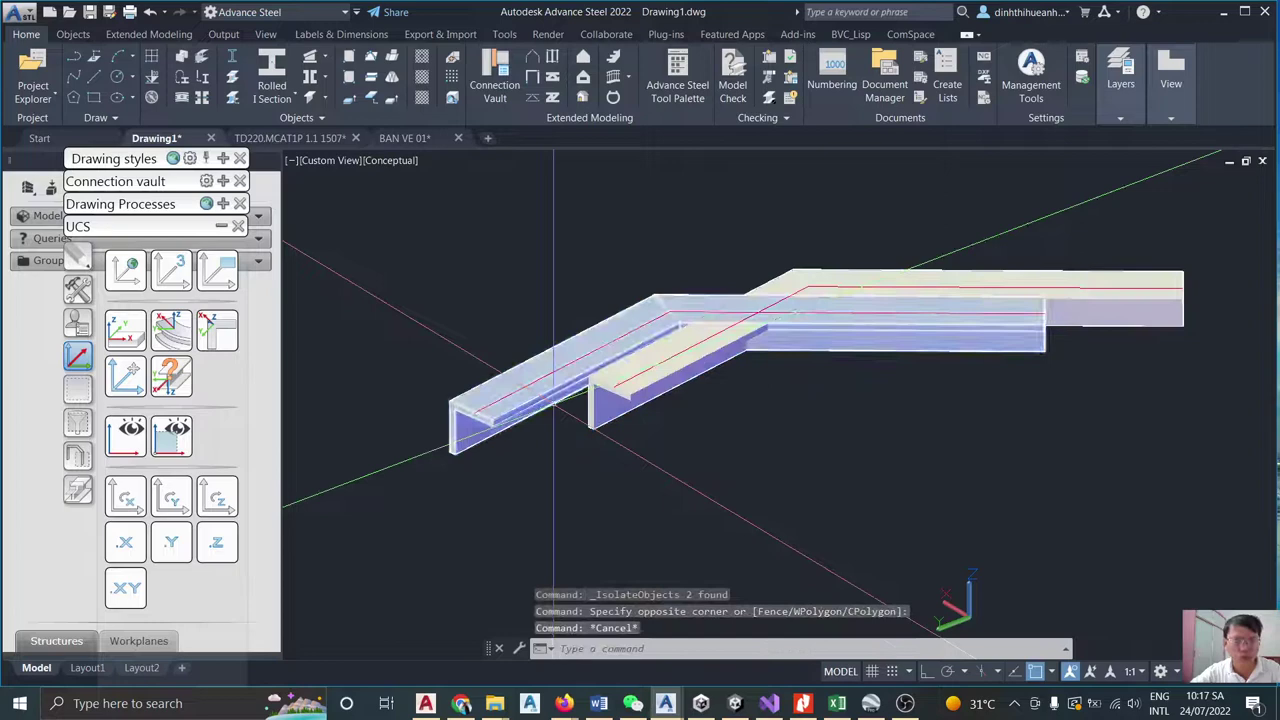
left_click(780, 270)
left_click(627, 369)
key("Escape")
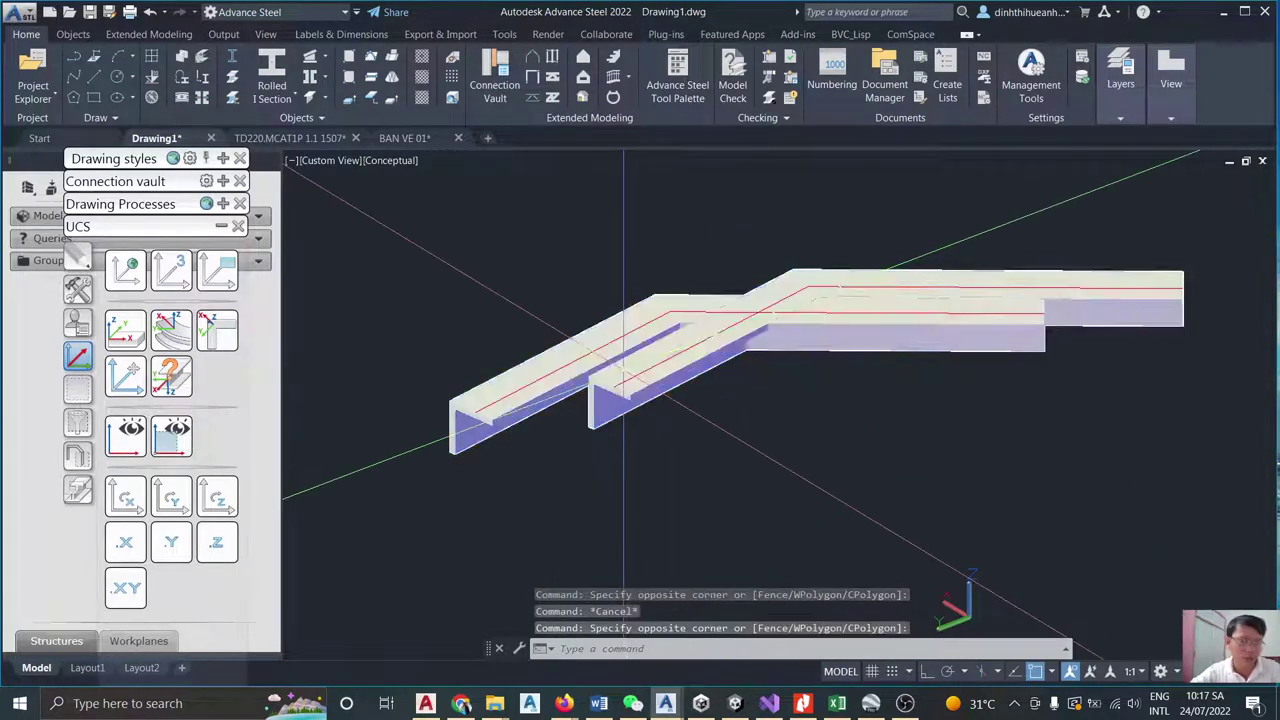
End the object isolation to bring back the rest of the model.
right_click(611, 256)
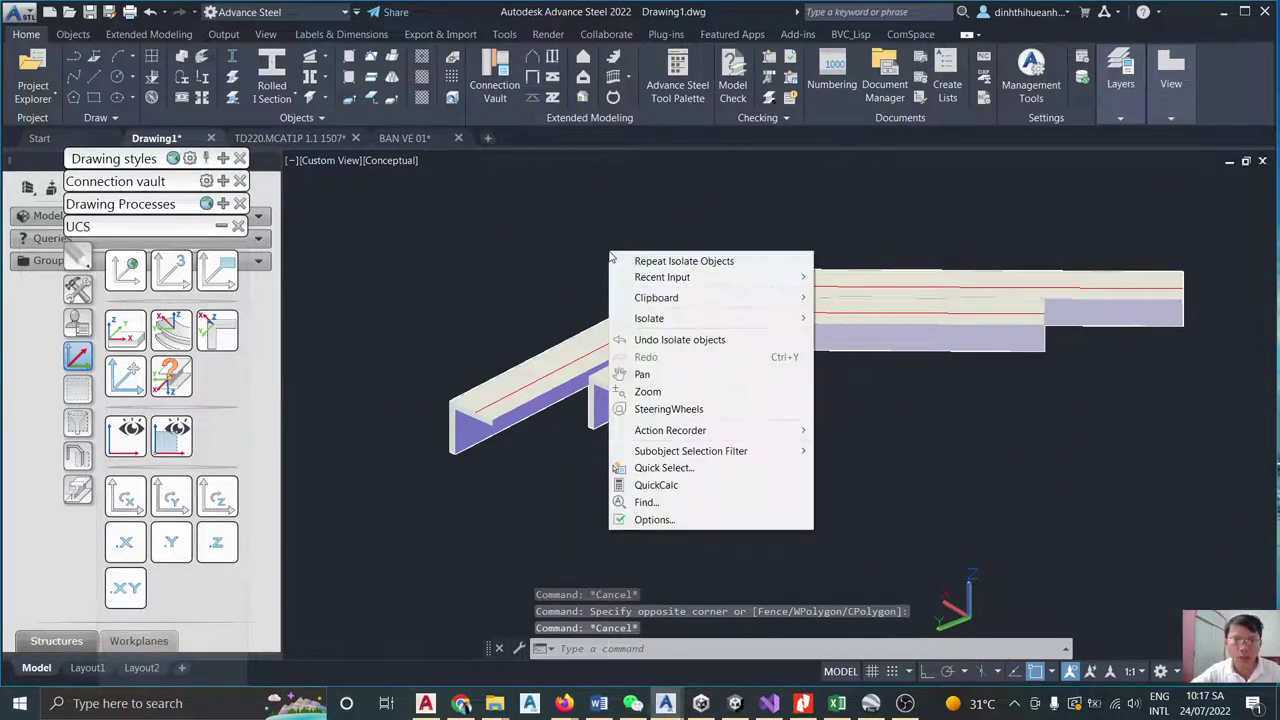
mouse_move(645, 320)
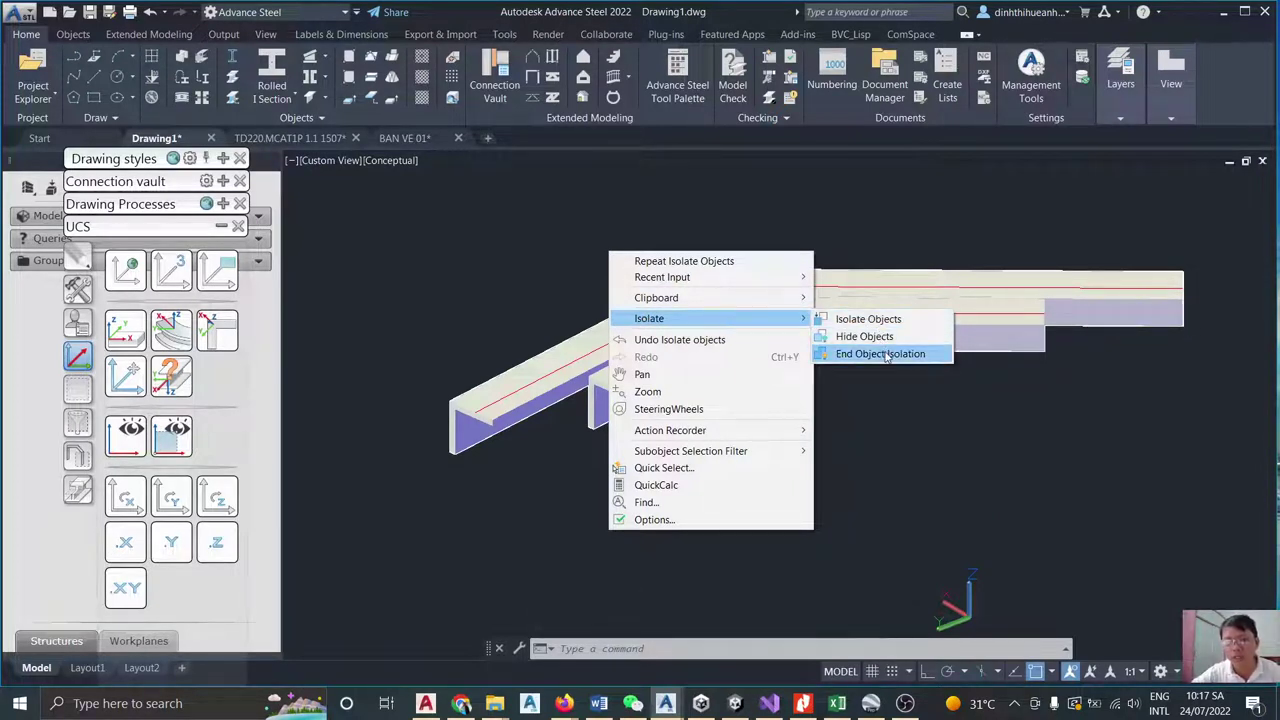
left_click(885, 355)
Hide the front folded beam of the overlapping pair at the head of the straight angle beam.
middle_click_drag(860, 310, 760, 395, "shift")
left_click(650, 437)
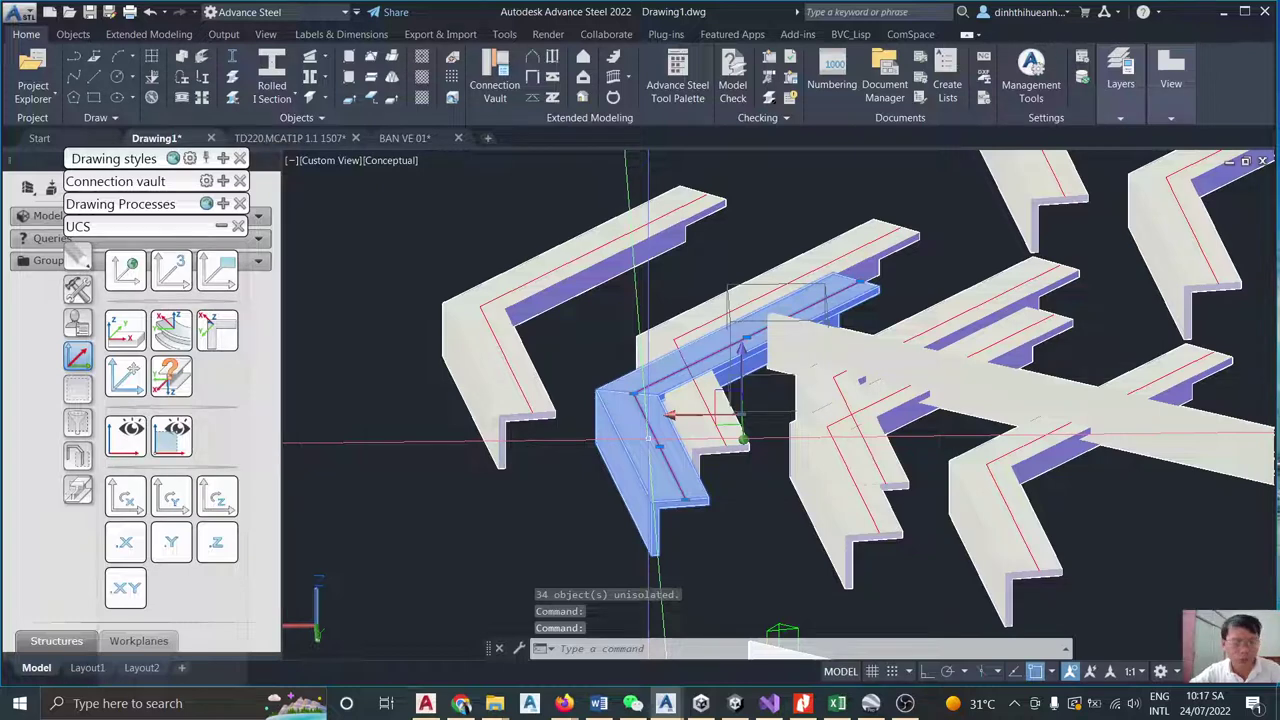
key("Escape")
left_click(650, 437)
right_click(650, 437)
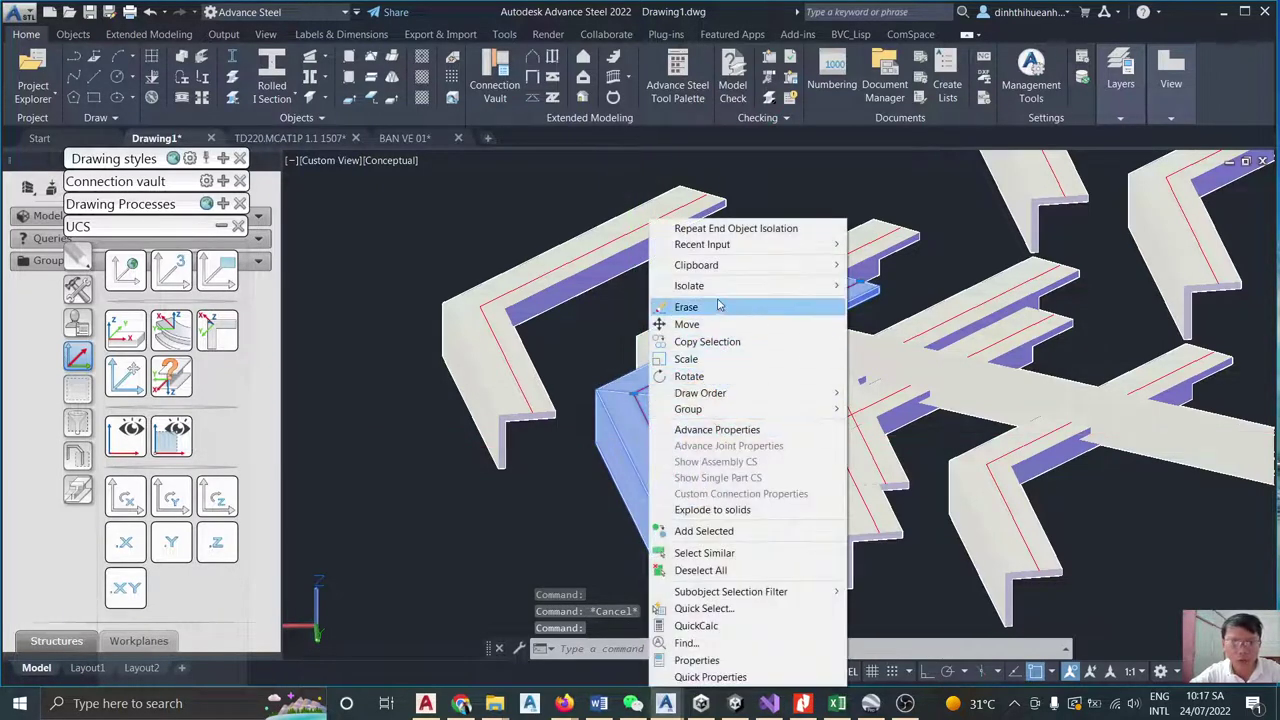
mouse_move(720, 288)
left_click(884, 303)
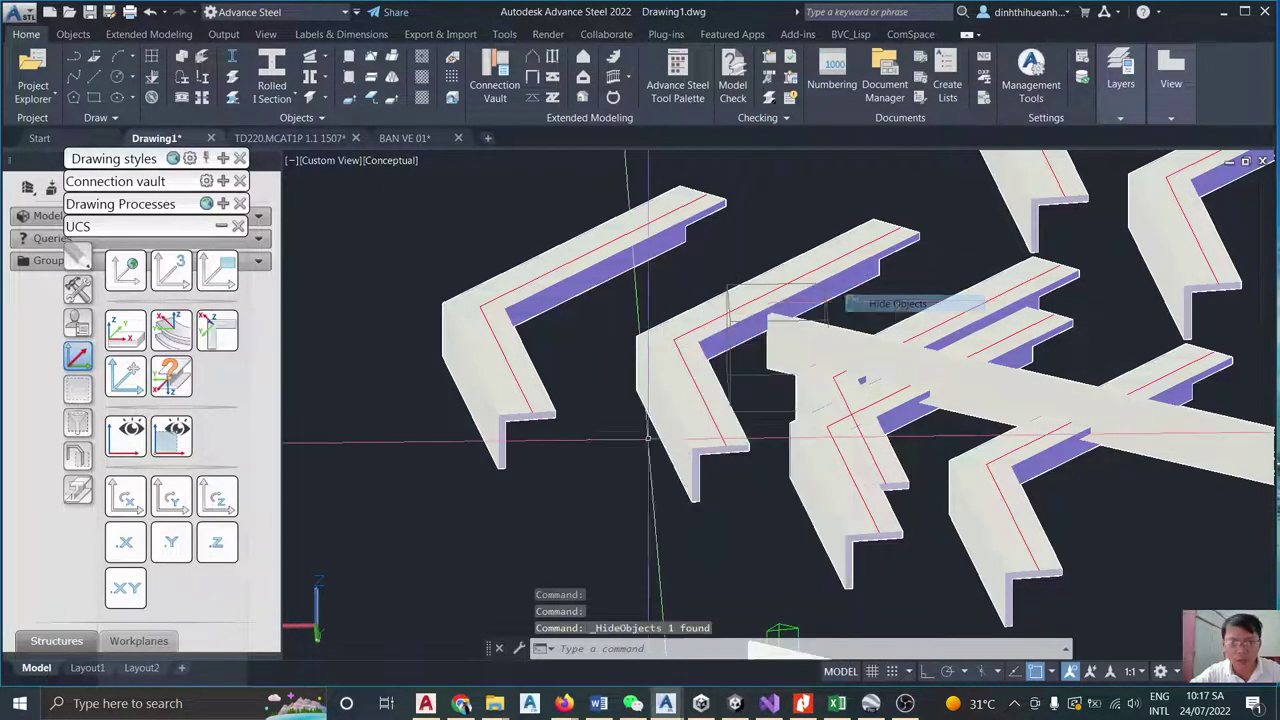
Hide the remaining front folded beam that overlaps another one near the head of the straight angle beam.
right_click(834, 505)
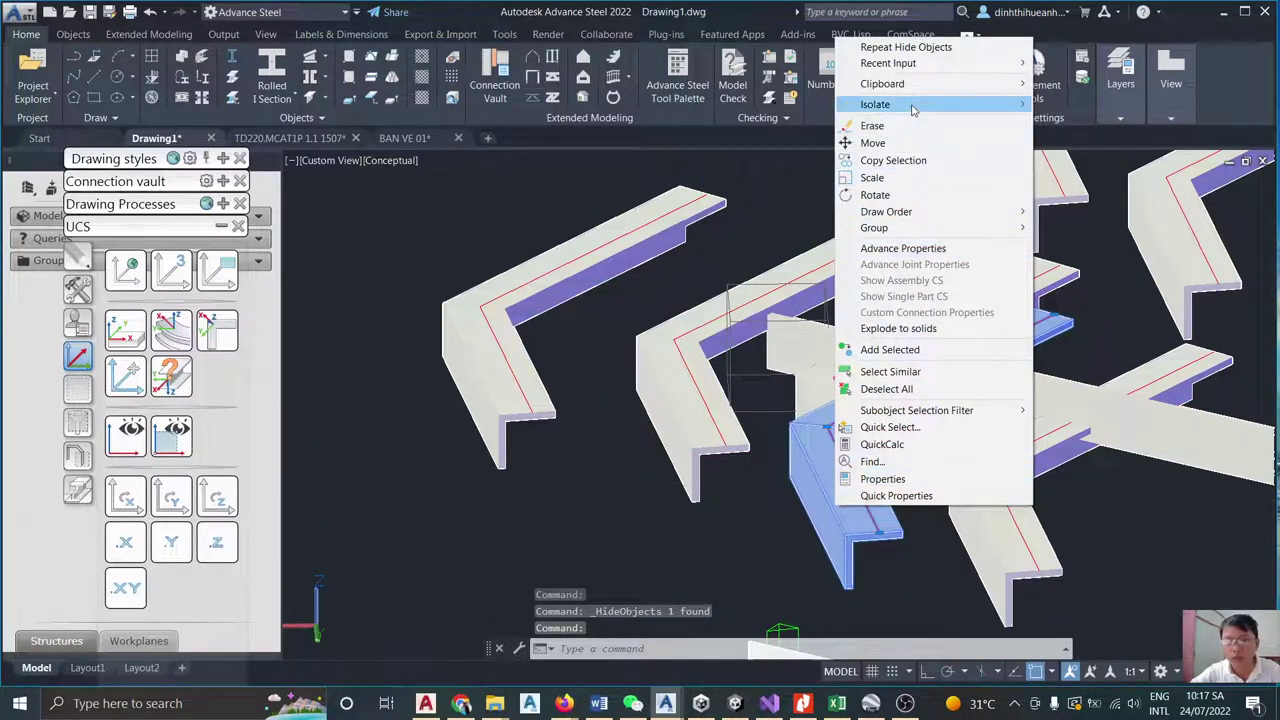
mouse_move(912, 105)
left_click(1065, 118)
middle_click_drag(830, 380, 780, 390, "shift")
scroll(855, 275, "down", 5)
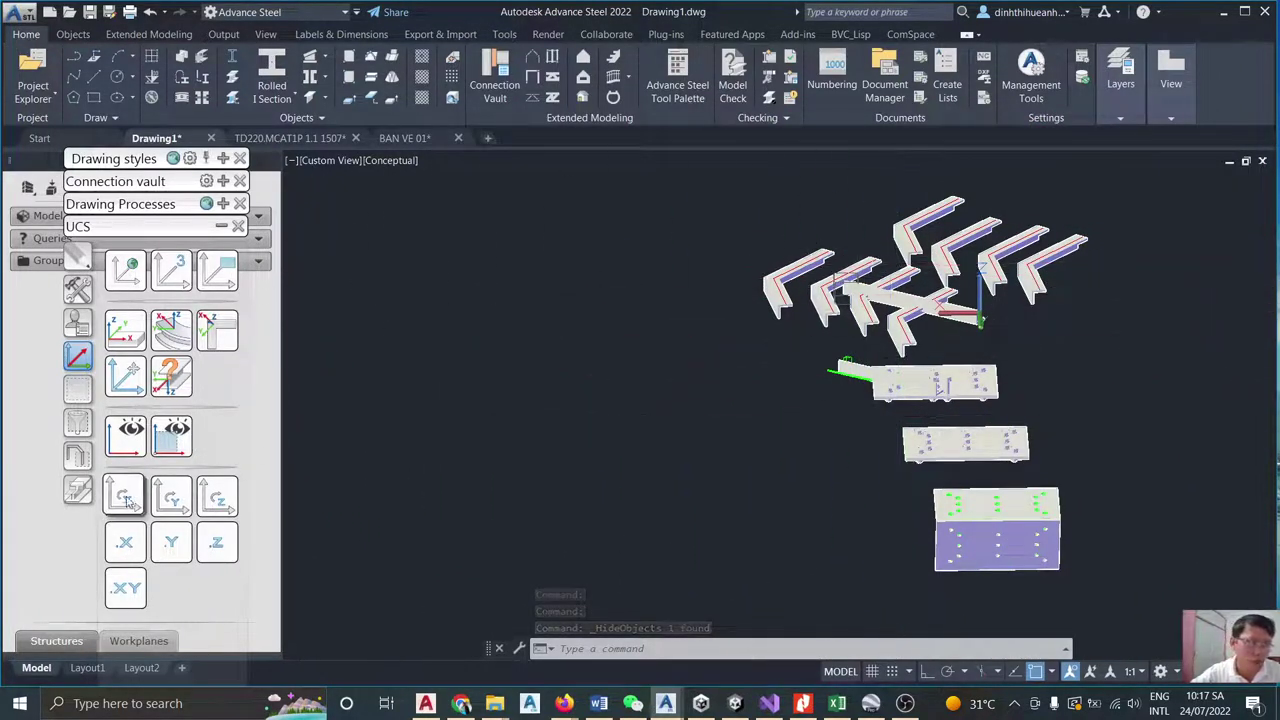
Run the Advance Steel quick view command that shows all objects in the model.
left_click(78, 462)
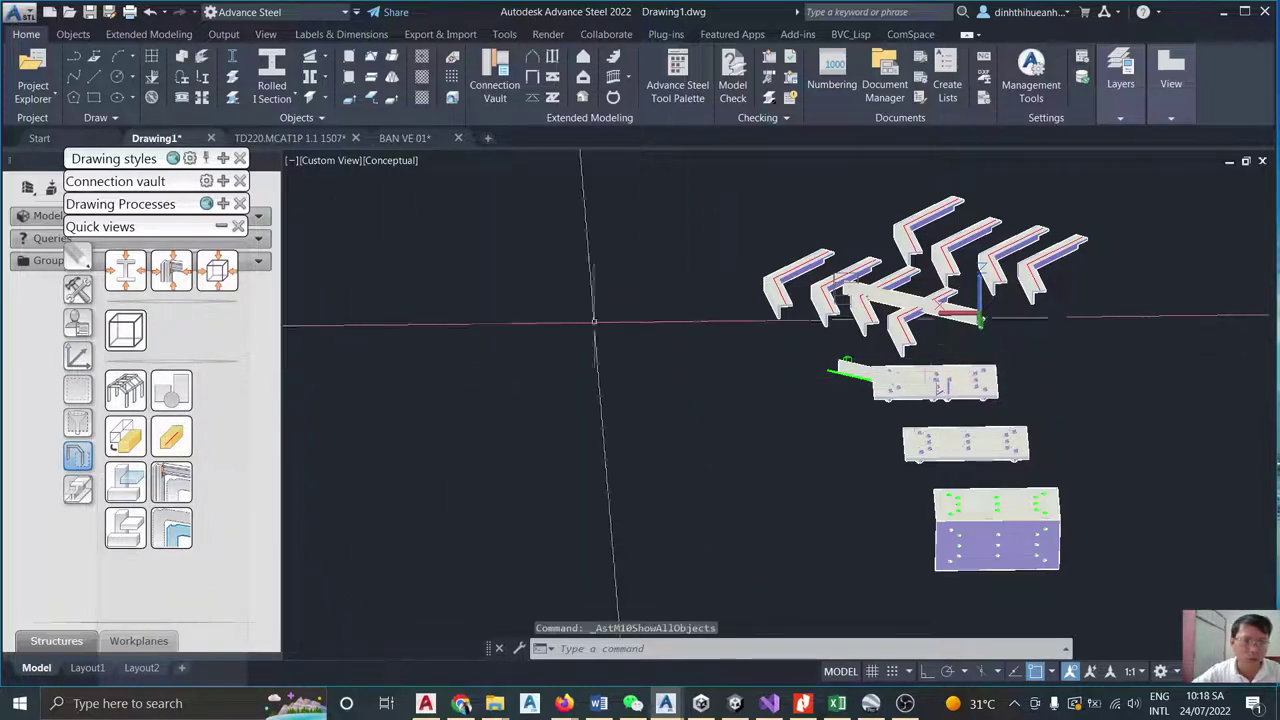
scroll(871, 280, "down", 2)
scroll(970, 237, "up", 5)
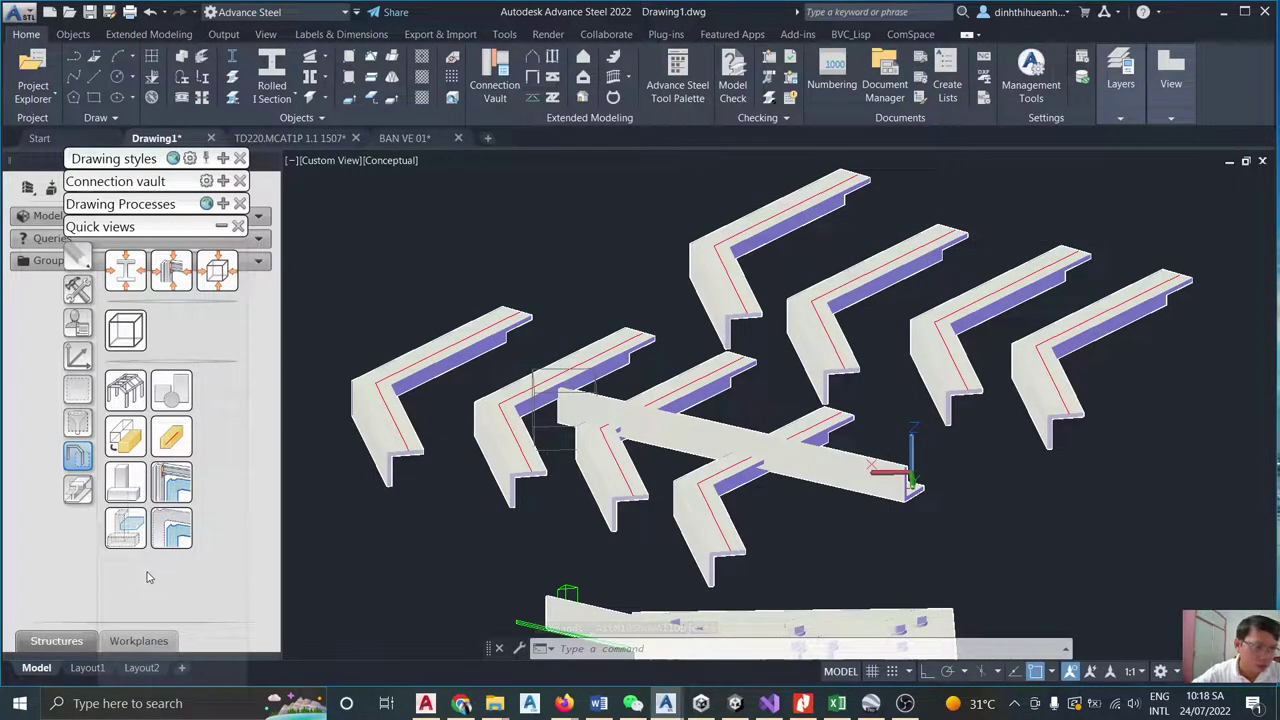
Turn off the display of the leftmost folded beam in the front row using the quick views.
left_click(125, 484)
left_click(427, 369)
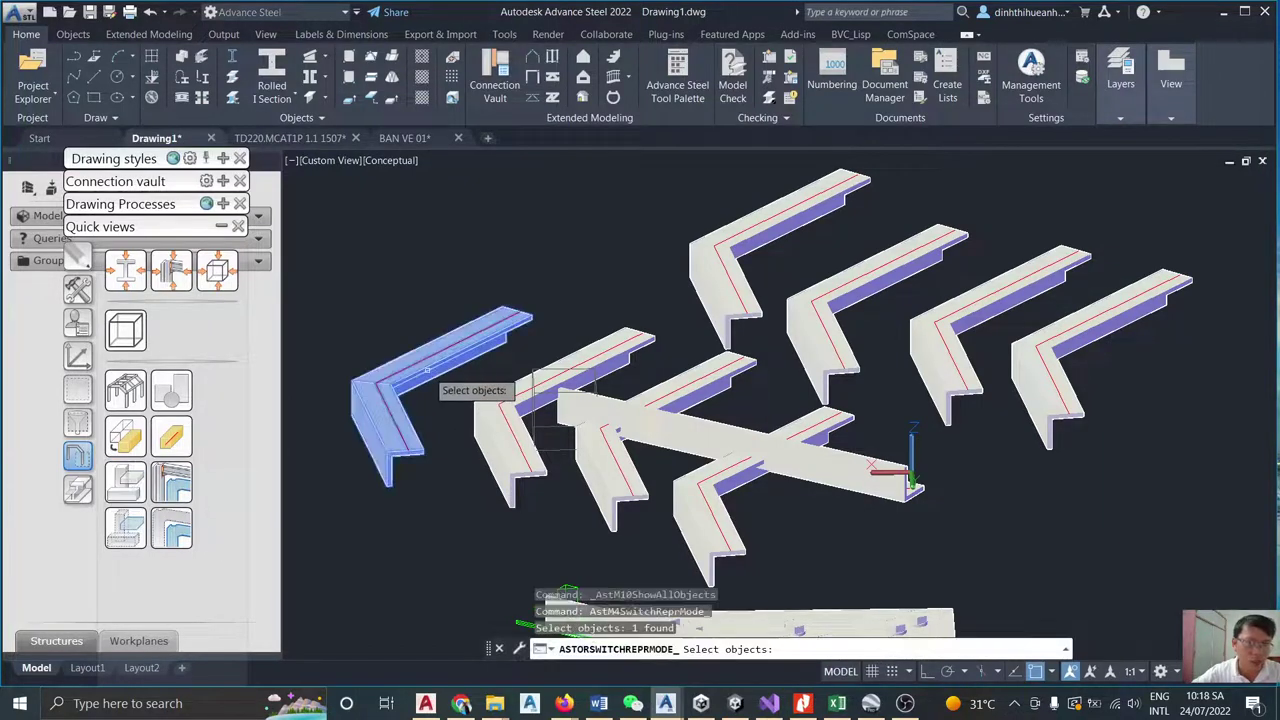
key("Return")
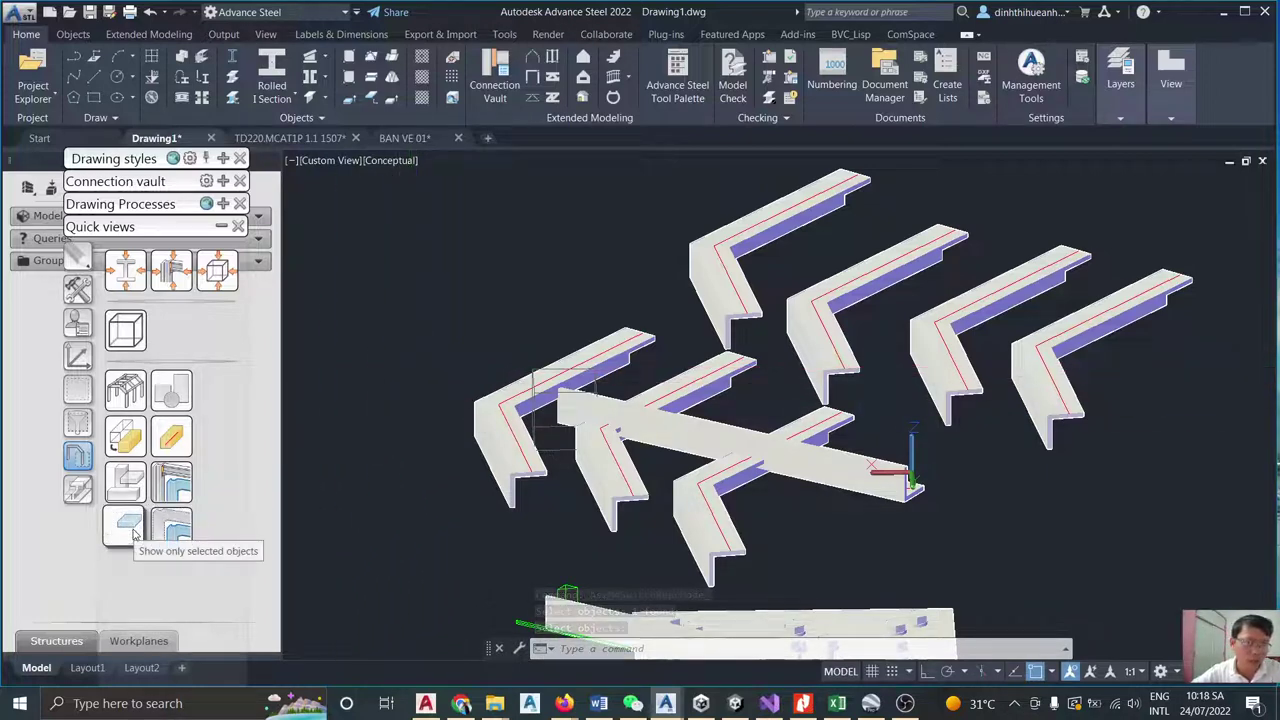
Show only the leftmost folded beam of the back row with the quick view for selected objects.
left_click(131, 532)
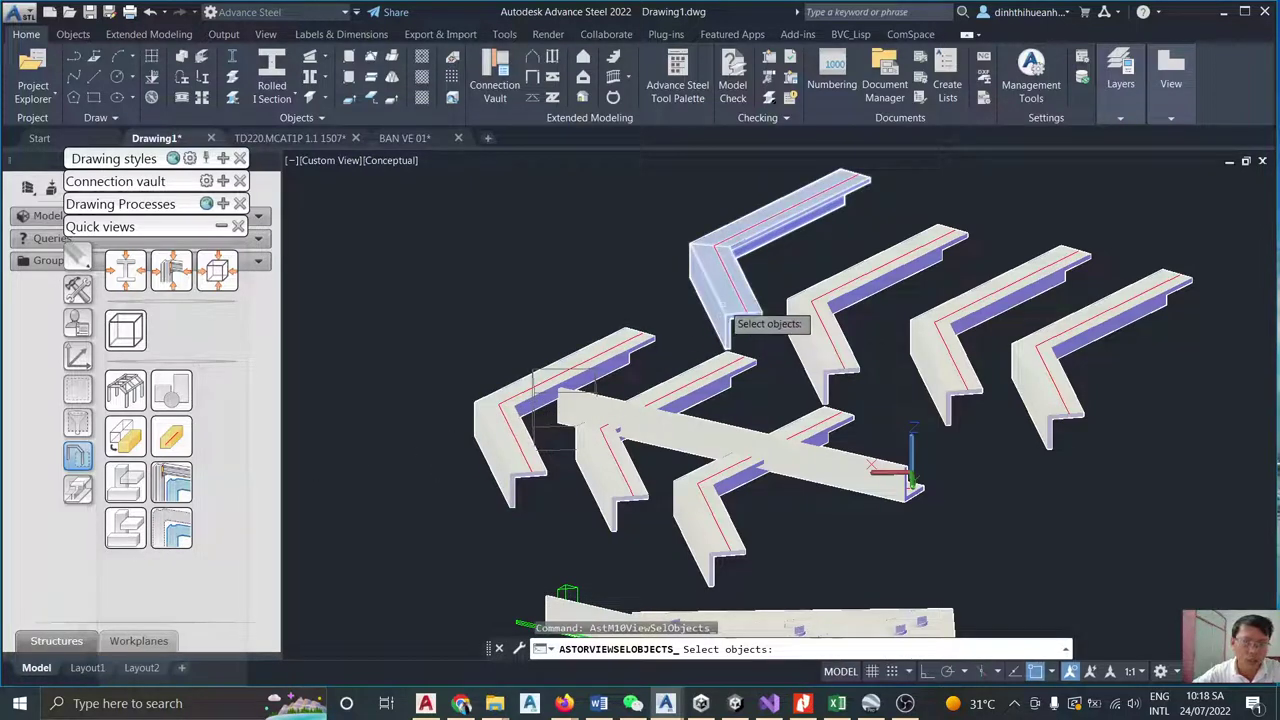
left_click(727, 318)
key("Return")
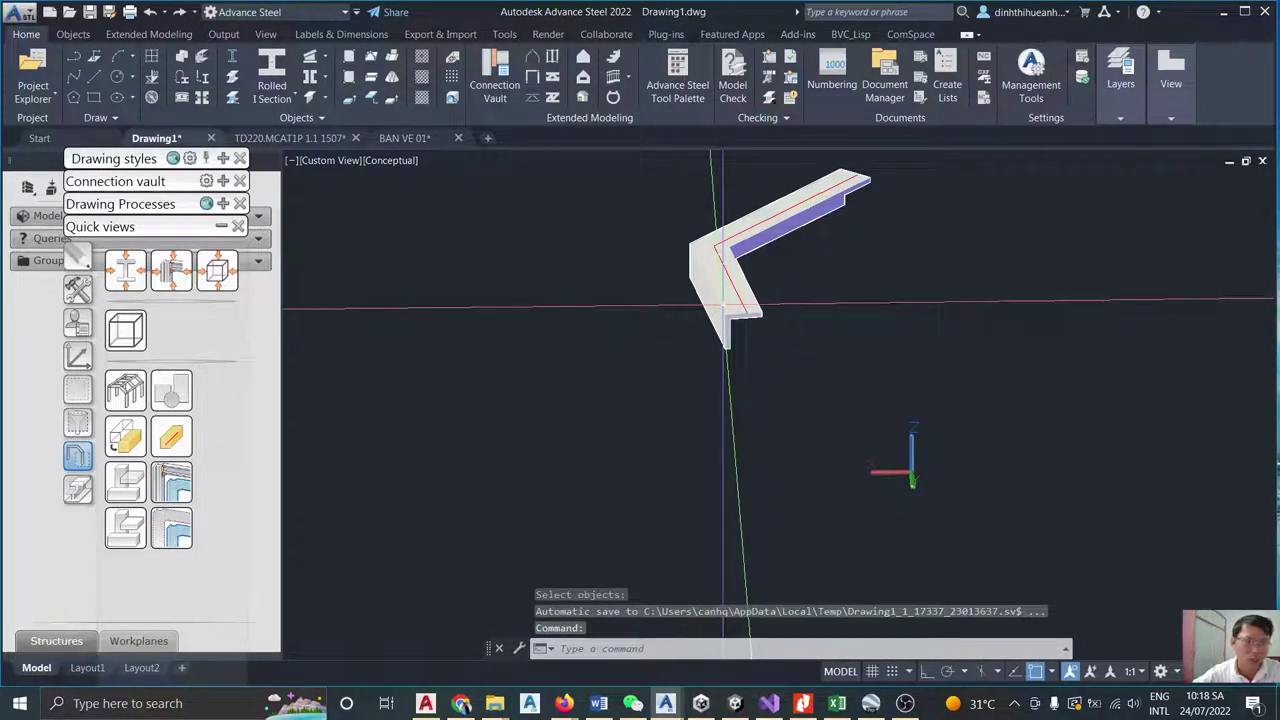
Show all model objects again and collapse the Advance Tool Palette.
left_click(124, 392)
scroll(903, 457, "down", 2)
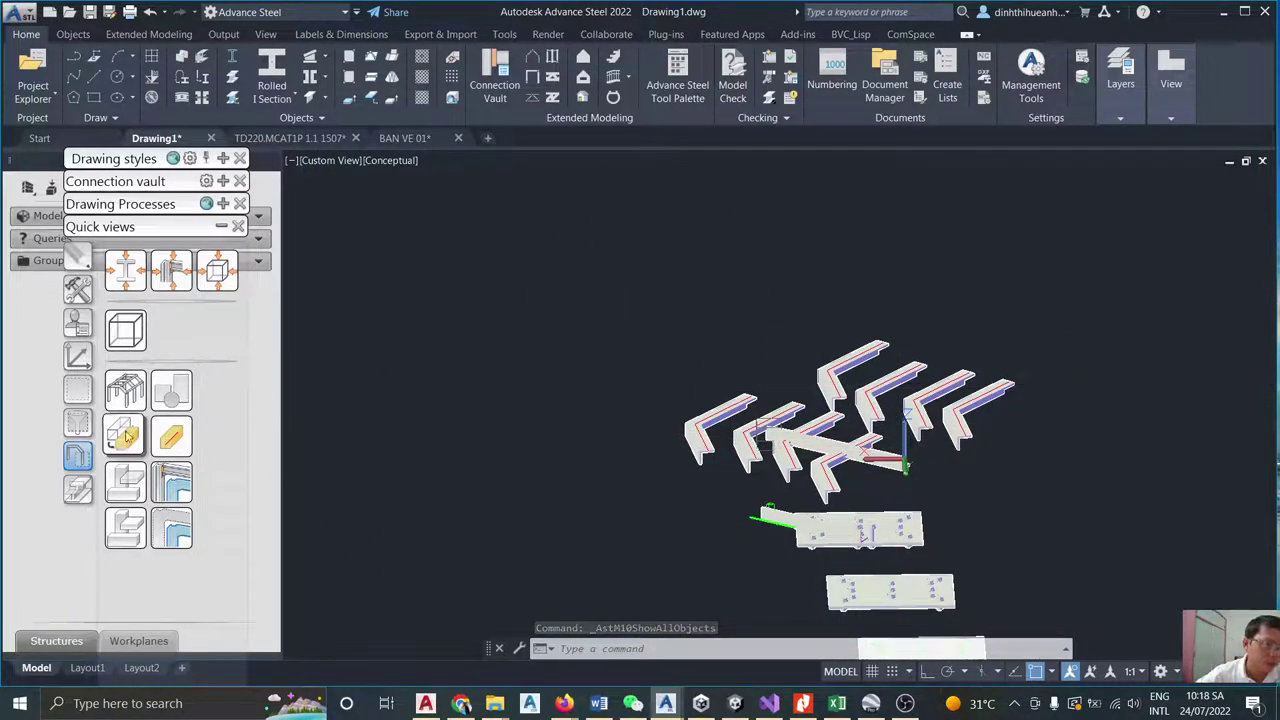
left_click(80, 488)
left_click(79, 459)
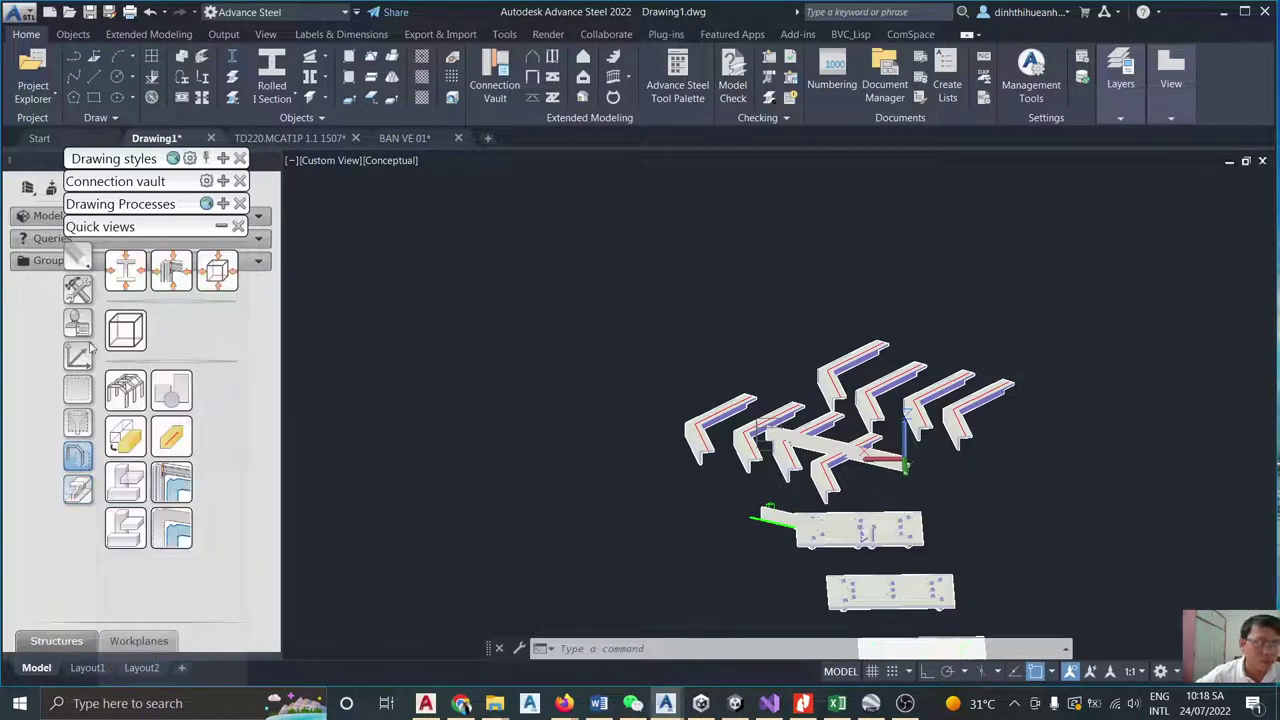
left_click(226, 226)
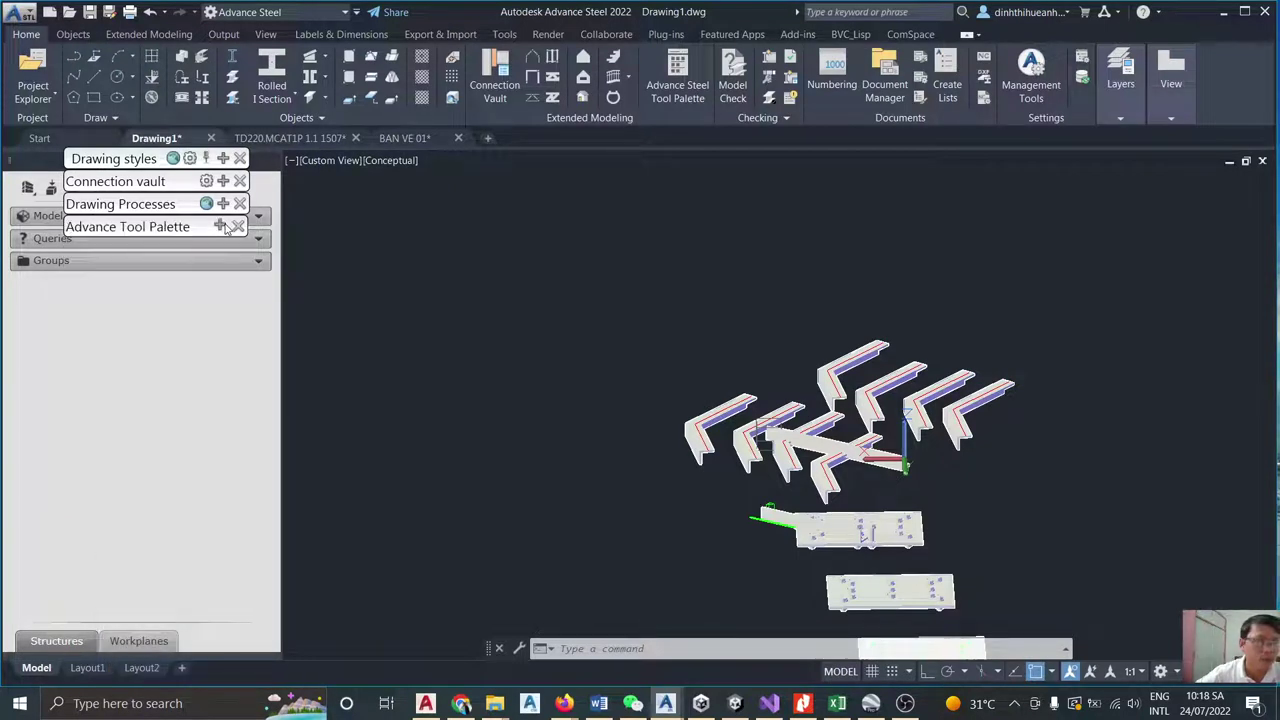
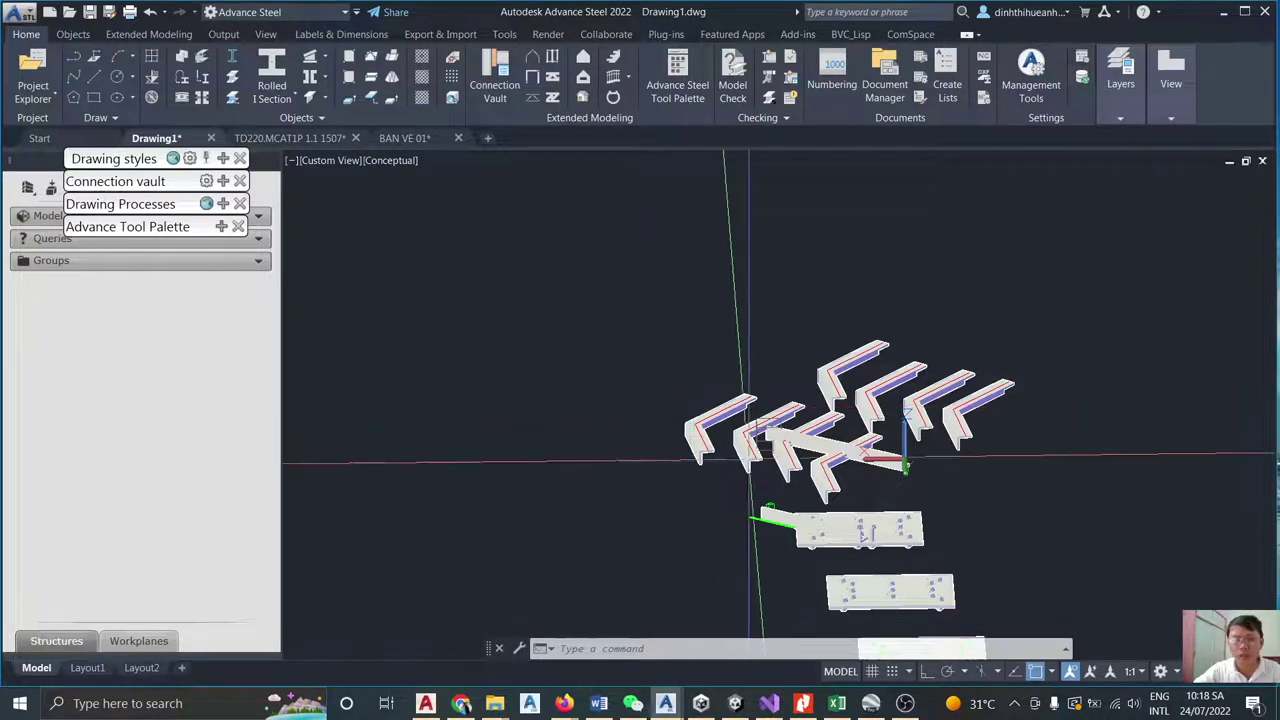
left_click(910, 705)
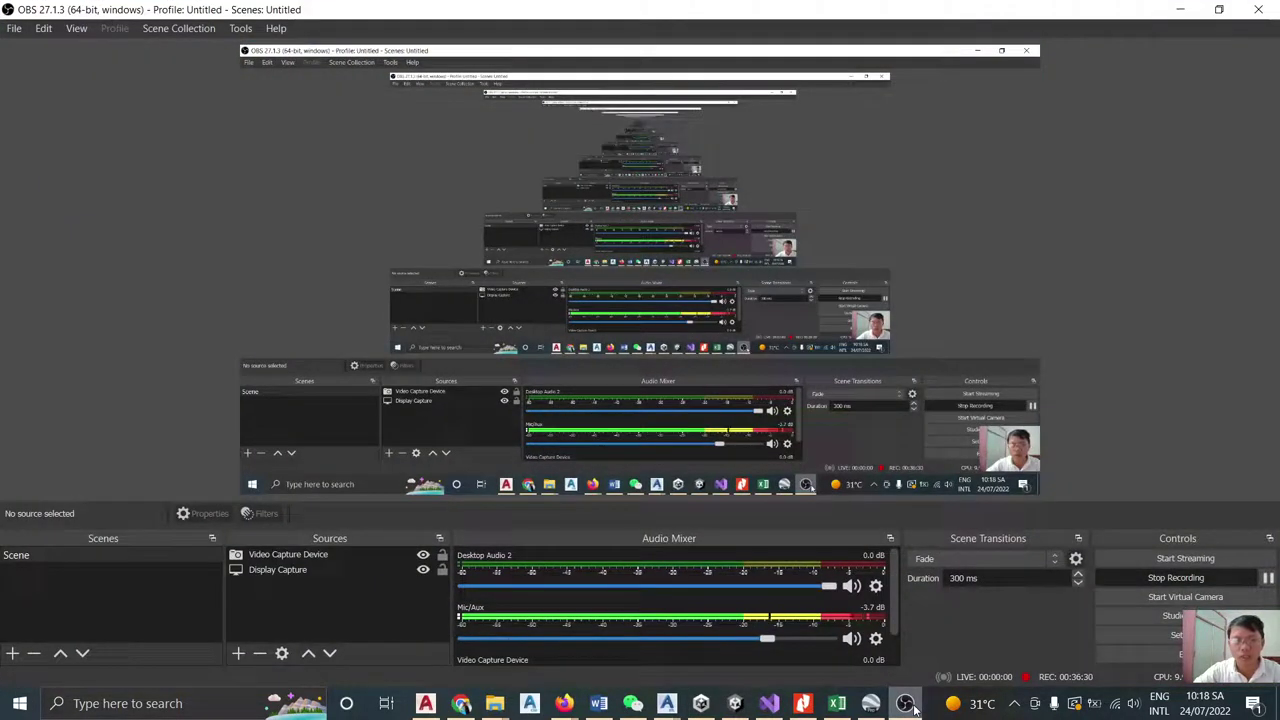
left_click(910, 705)
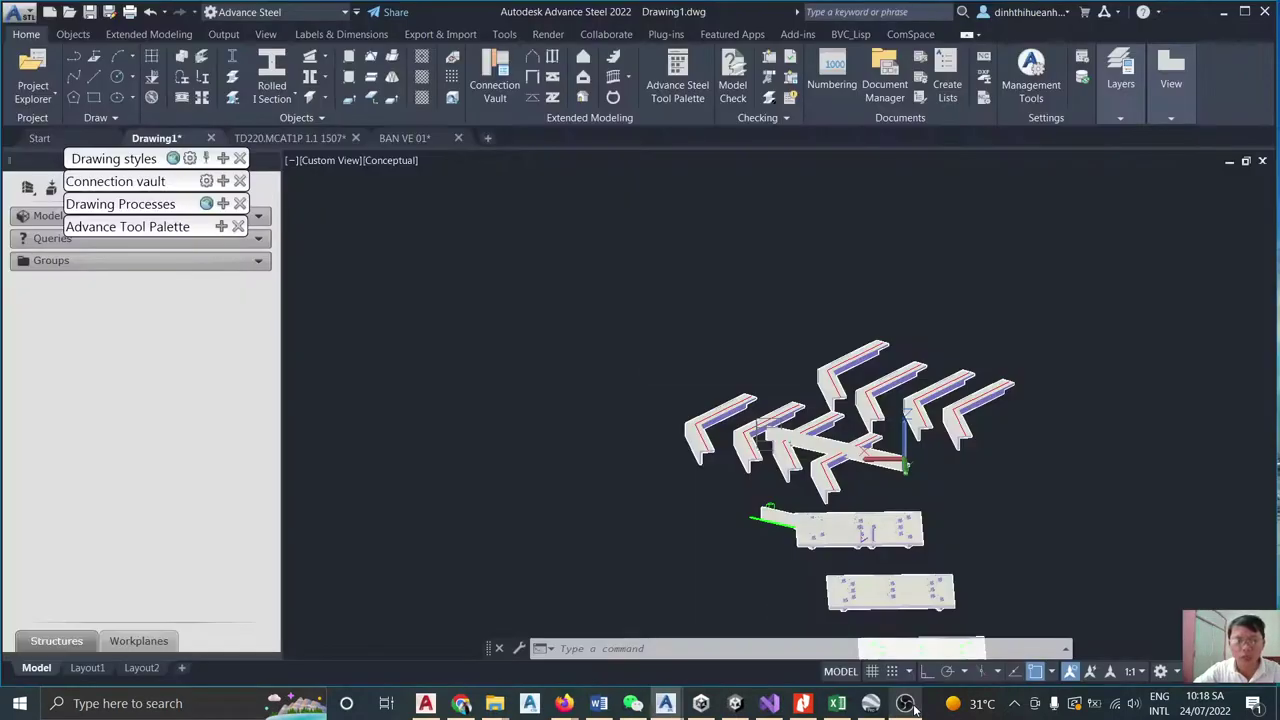
Switch to the Word outline and strike through the item "5. SHOW AND HIDE OBJECT".
left_click(600, 704)
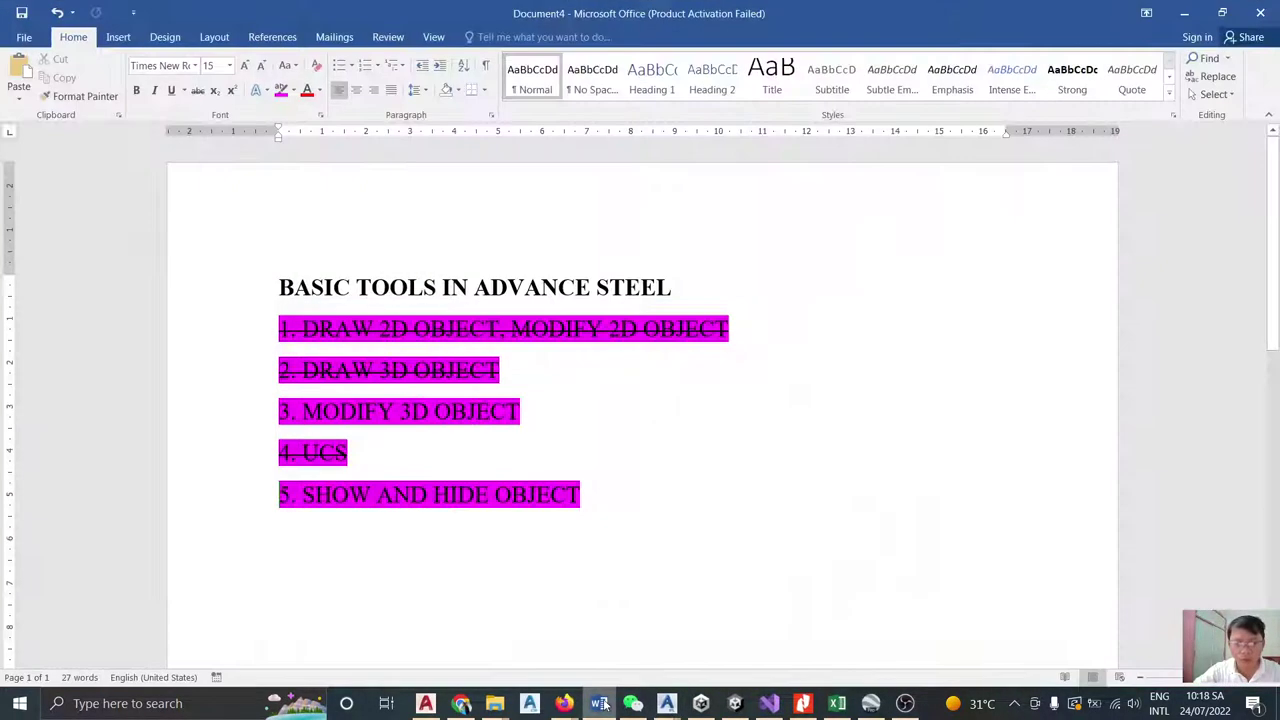
left_click_drag(601, 503, 268, 495)
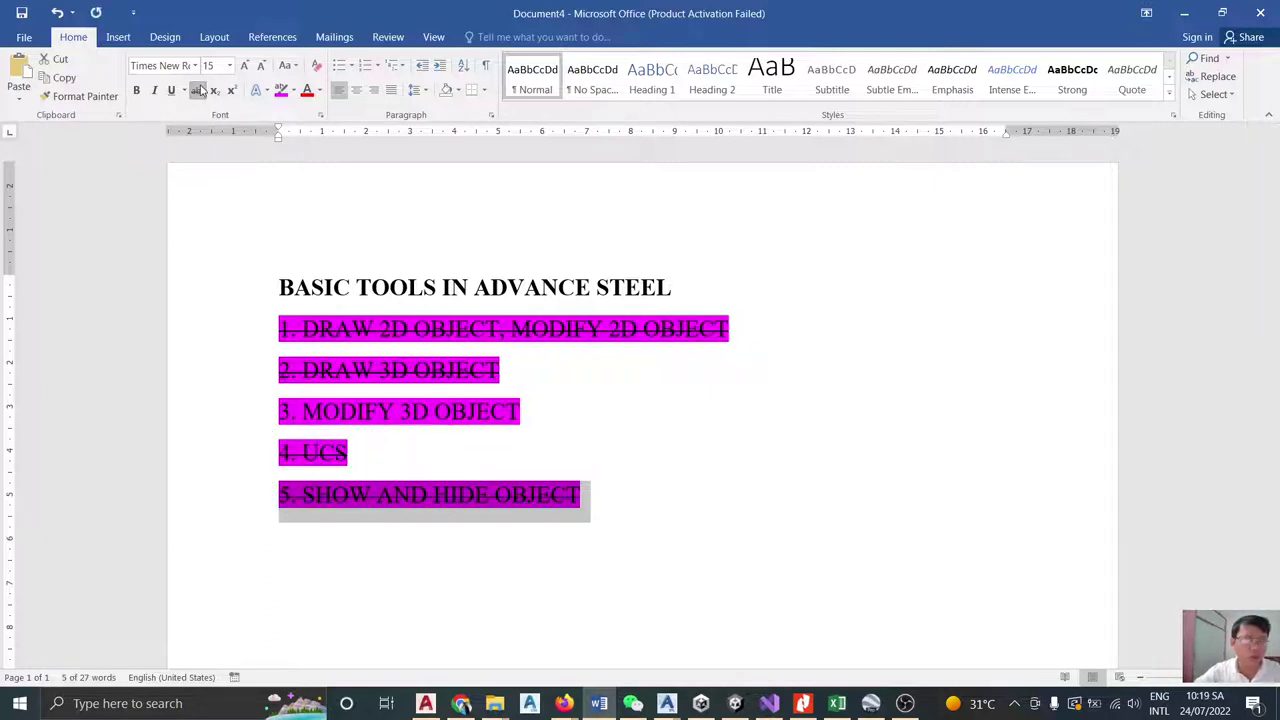
left_click(588, 503)
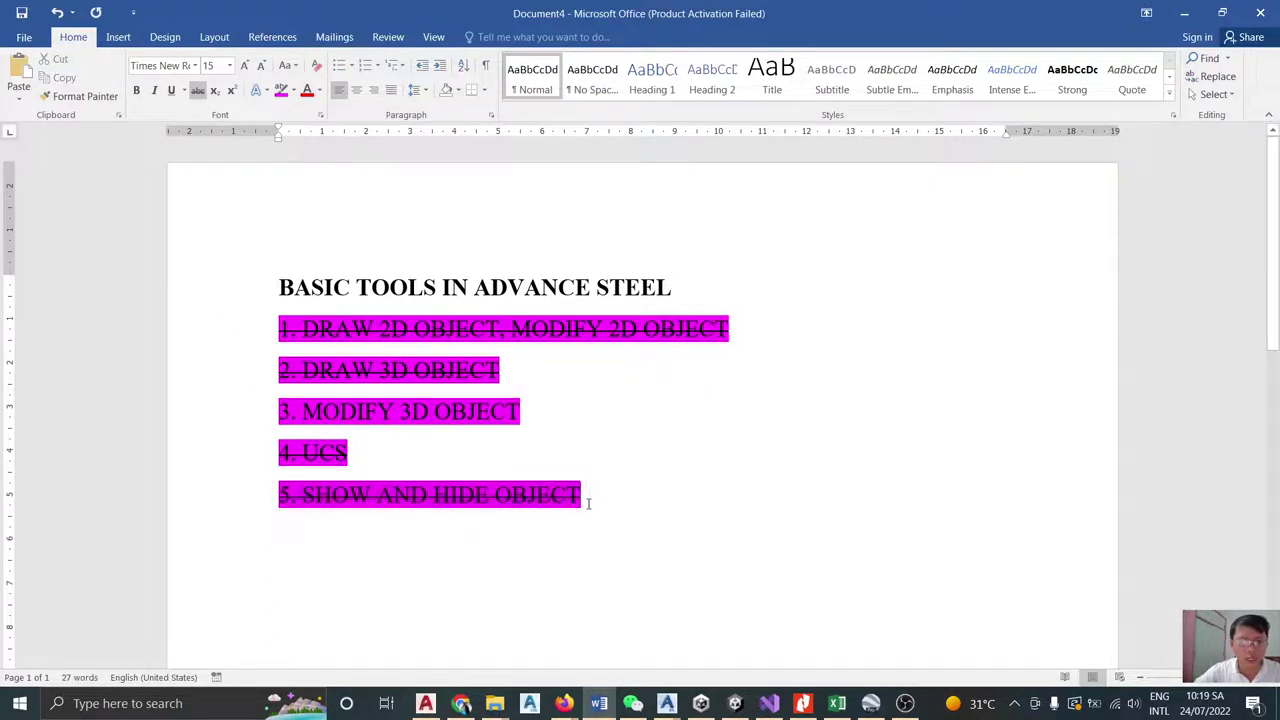
left_click_drag(583, 497, 267, 337)
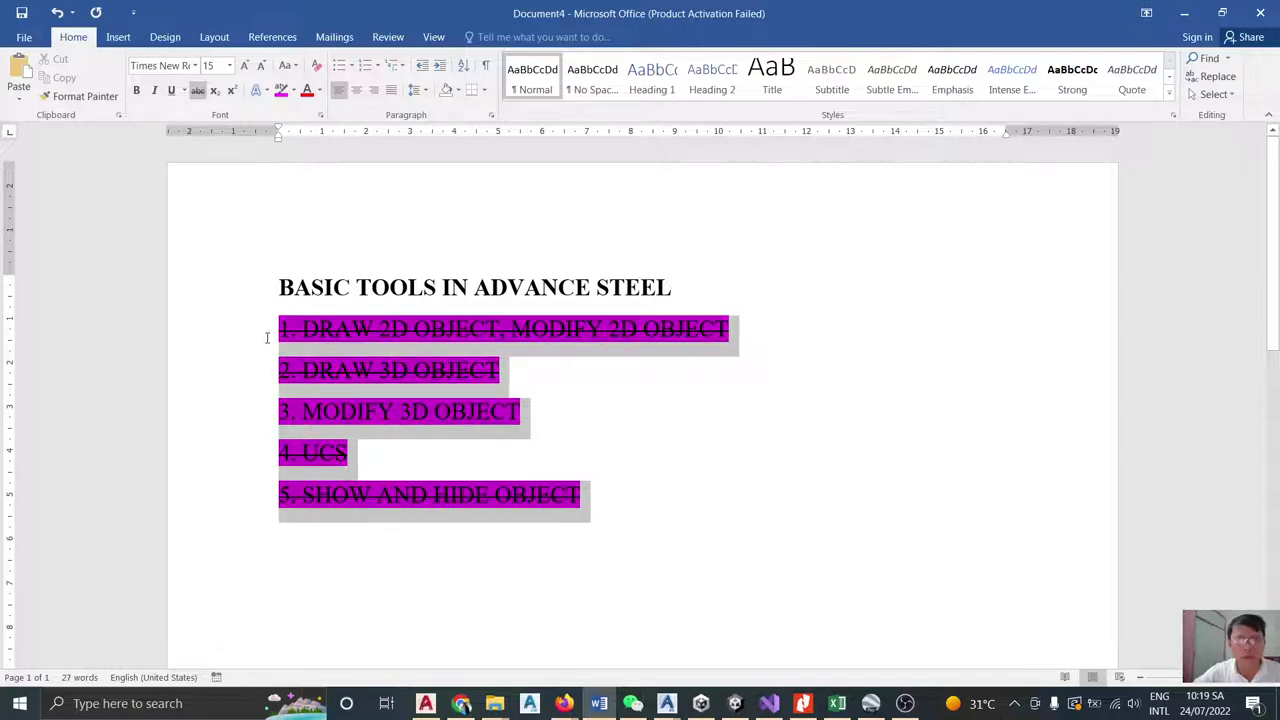
left_click(274, 339)
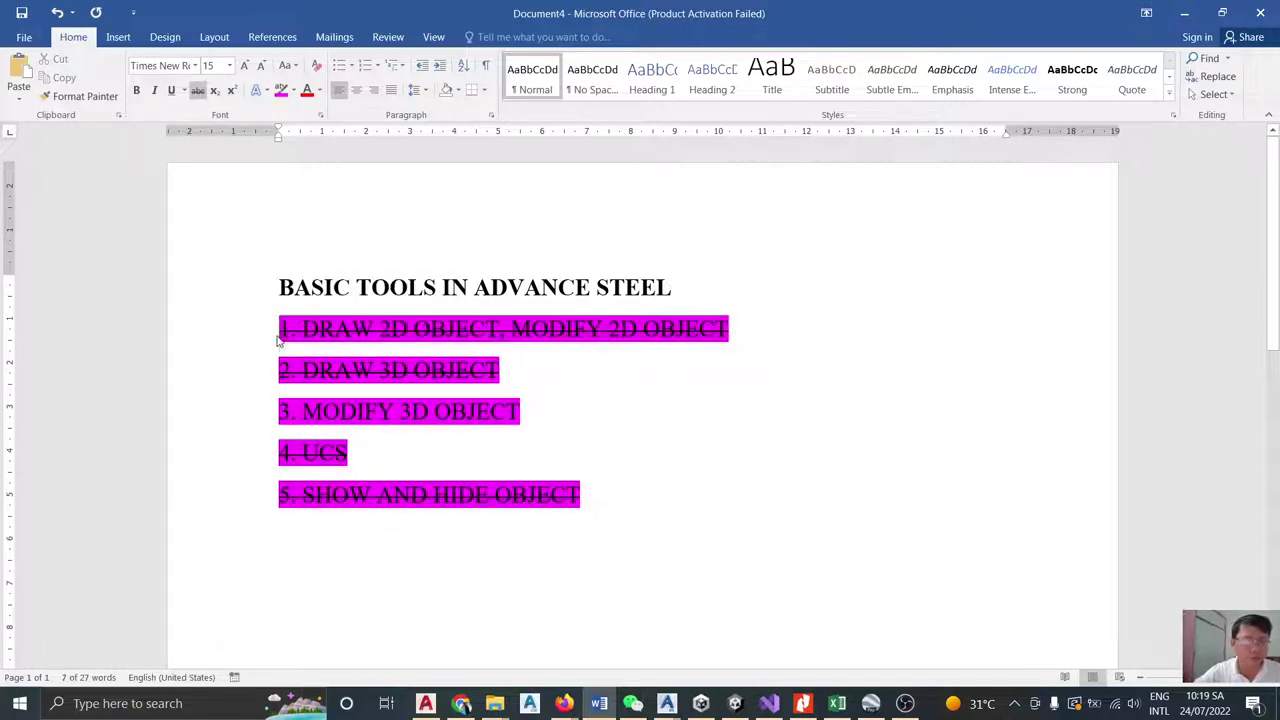
left_click_drag(347, 351, 612, 491)
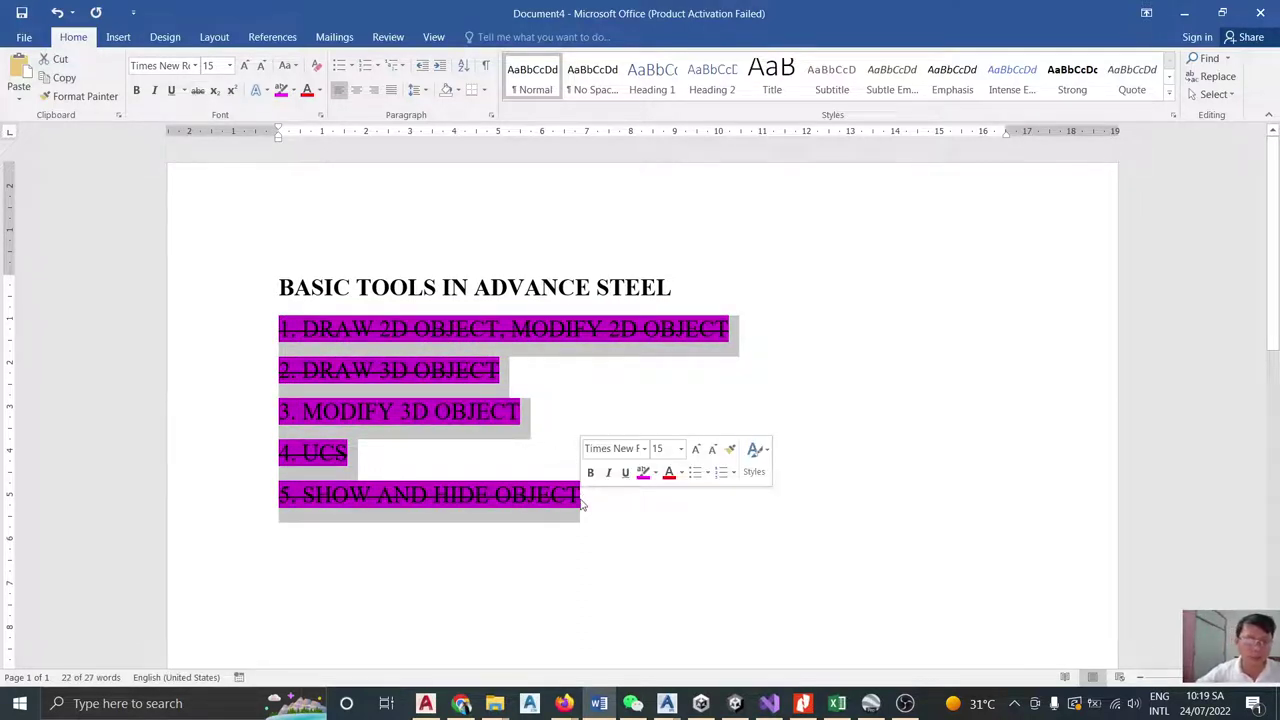
left_click(584, 502)
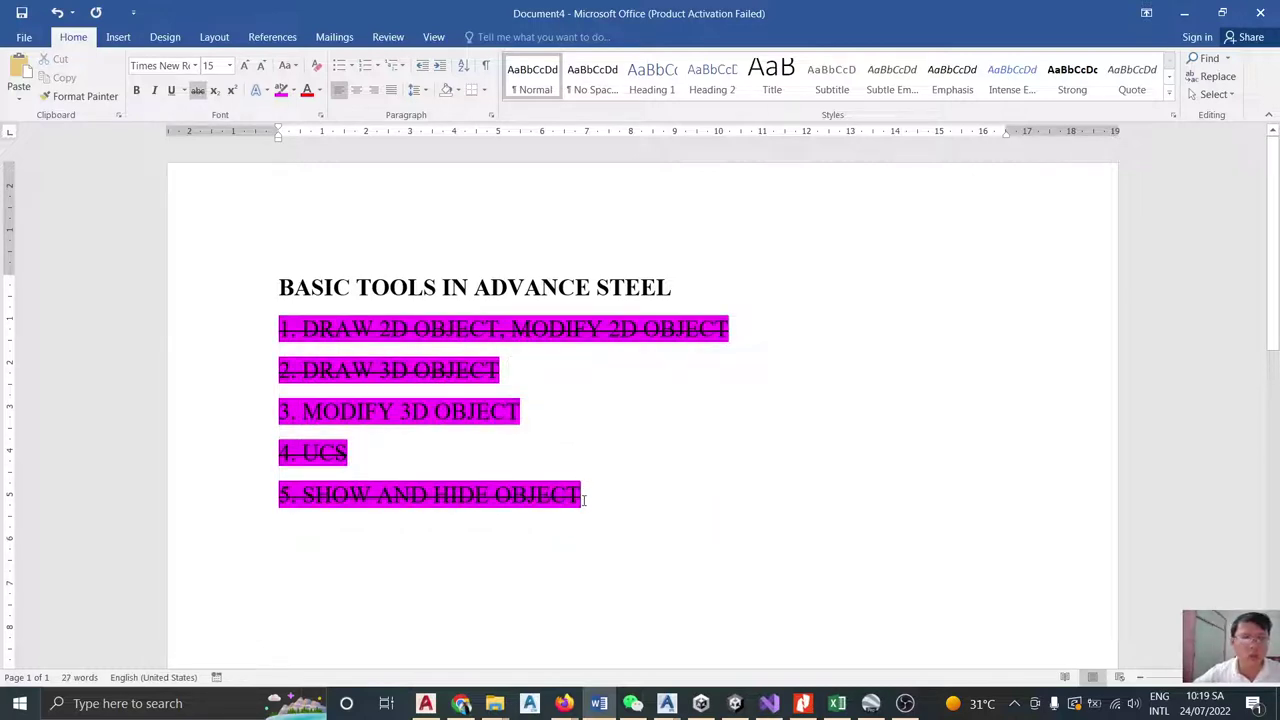
left_click_drag(584, 502, 279, 340)
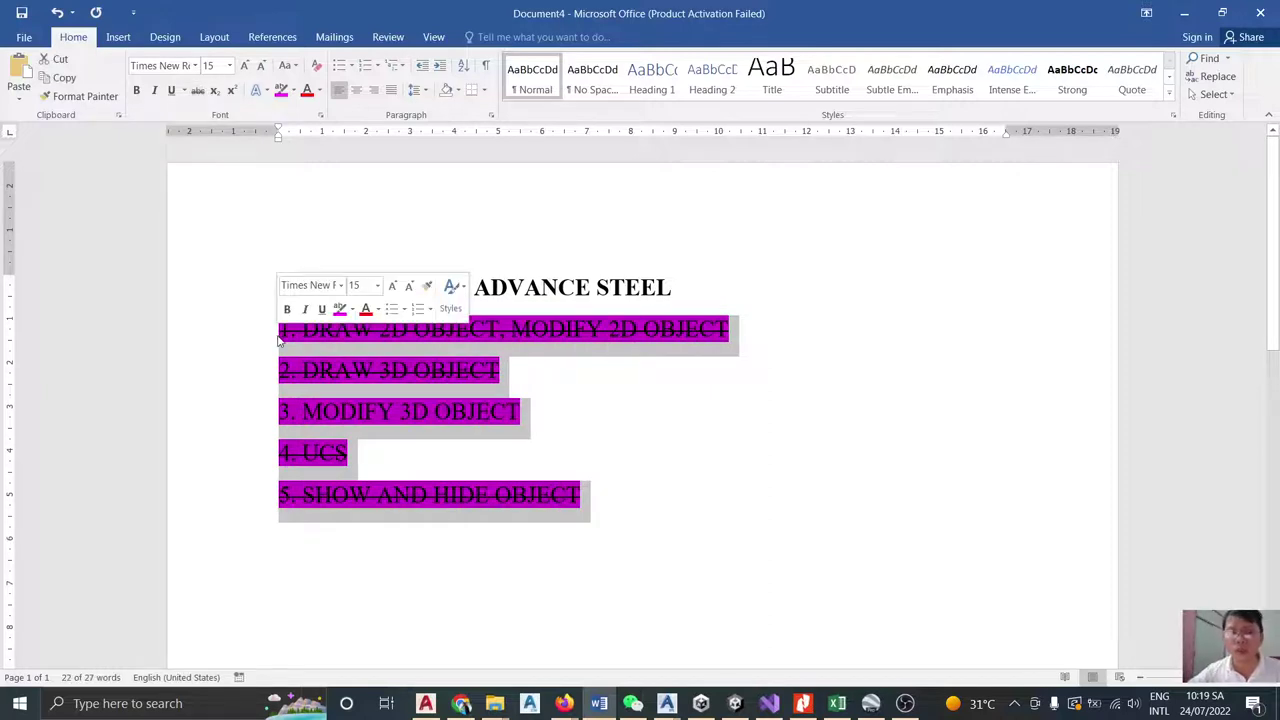
left_click(279, 340)
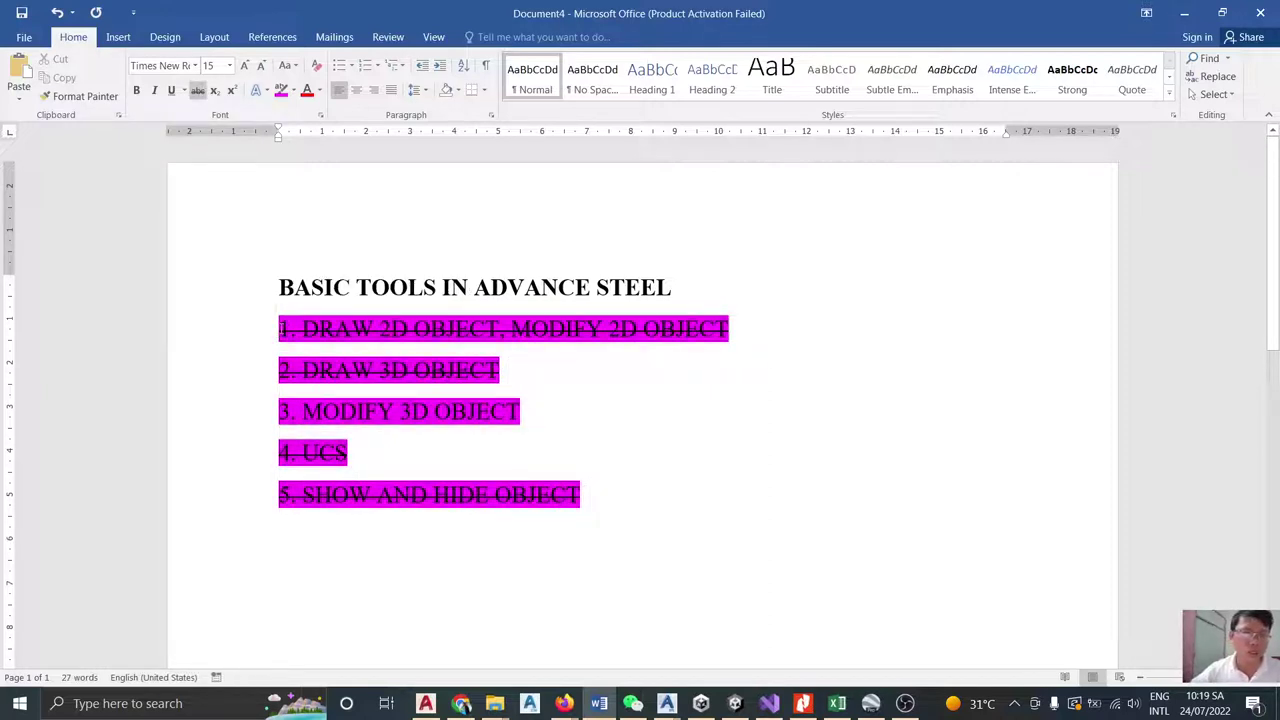
left_click_drag(282, 330, 593, 494)
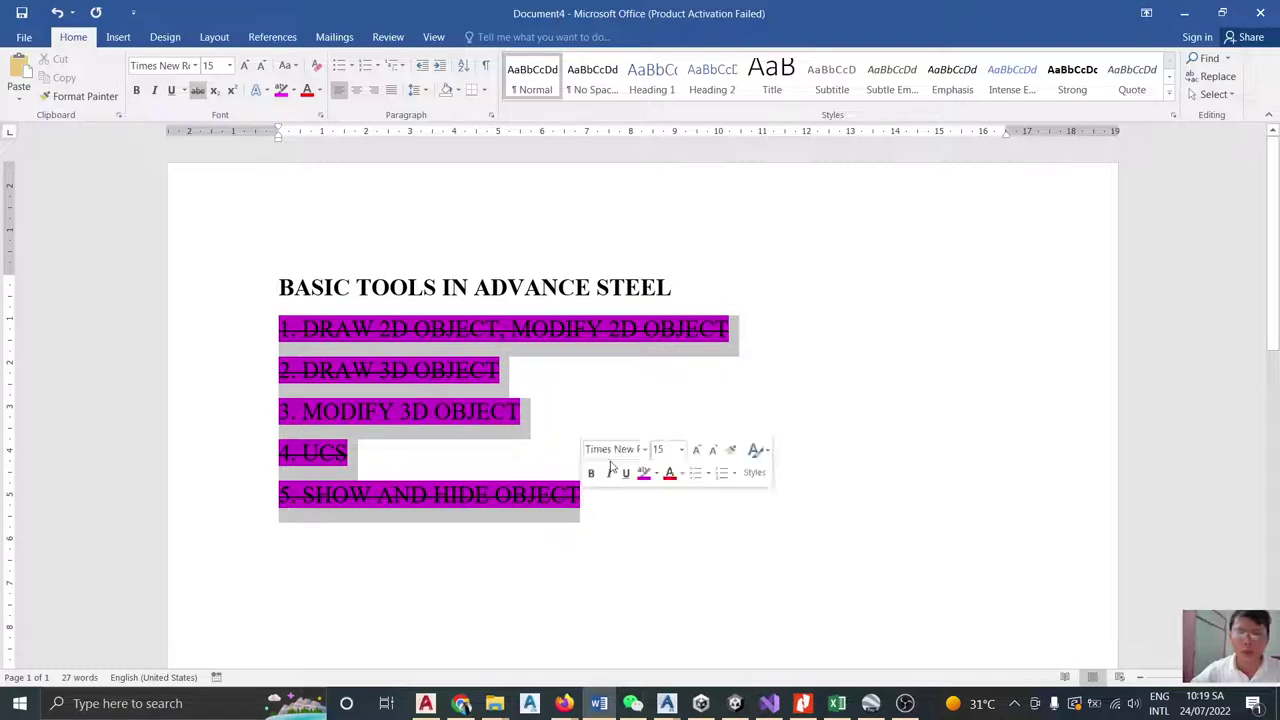
Return to Advance Steel and erase all the beams, plates and other objects in the drawing.
left_click(1183, 14)
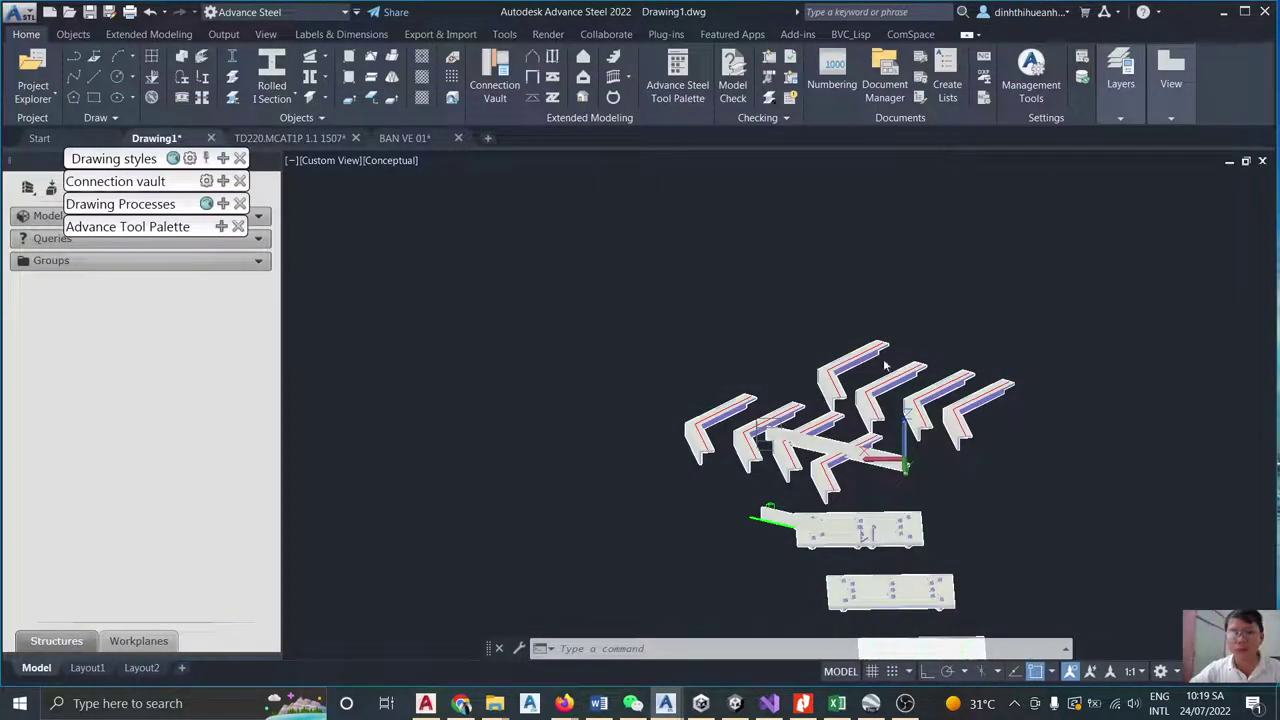
scroll(885, 366, "down", 3)
left_click(850, 347)
key("Escape")
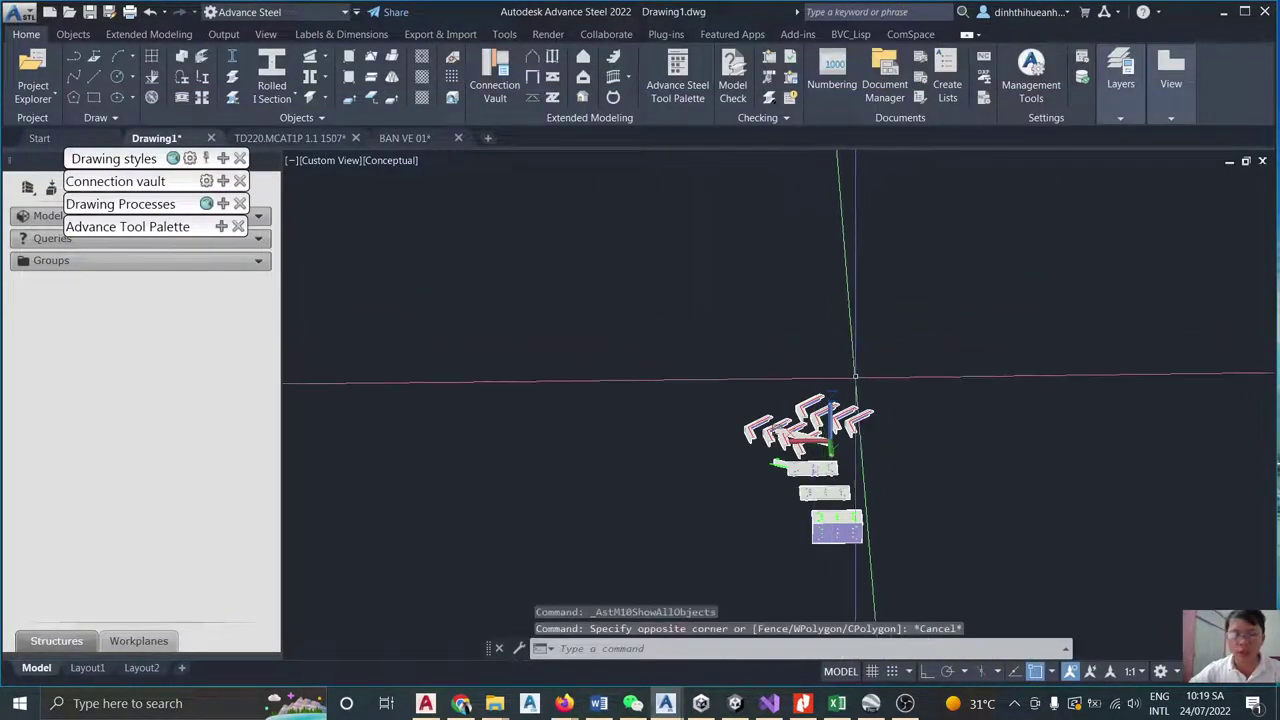
left_click(666, 609)
left_click(1086, 366)
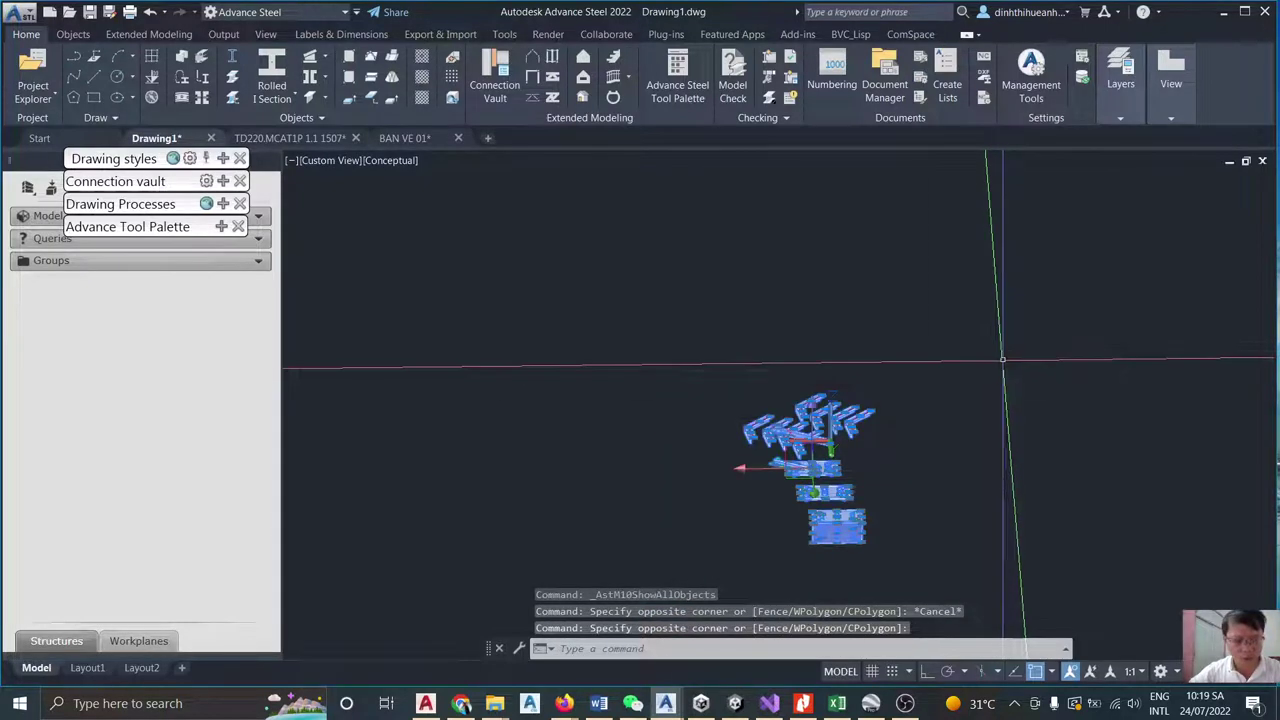
type("e")
key("Return")
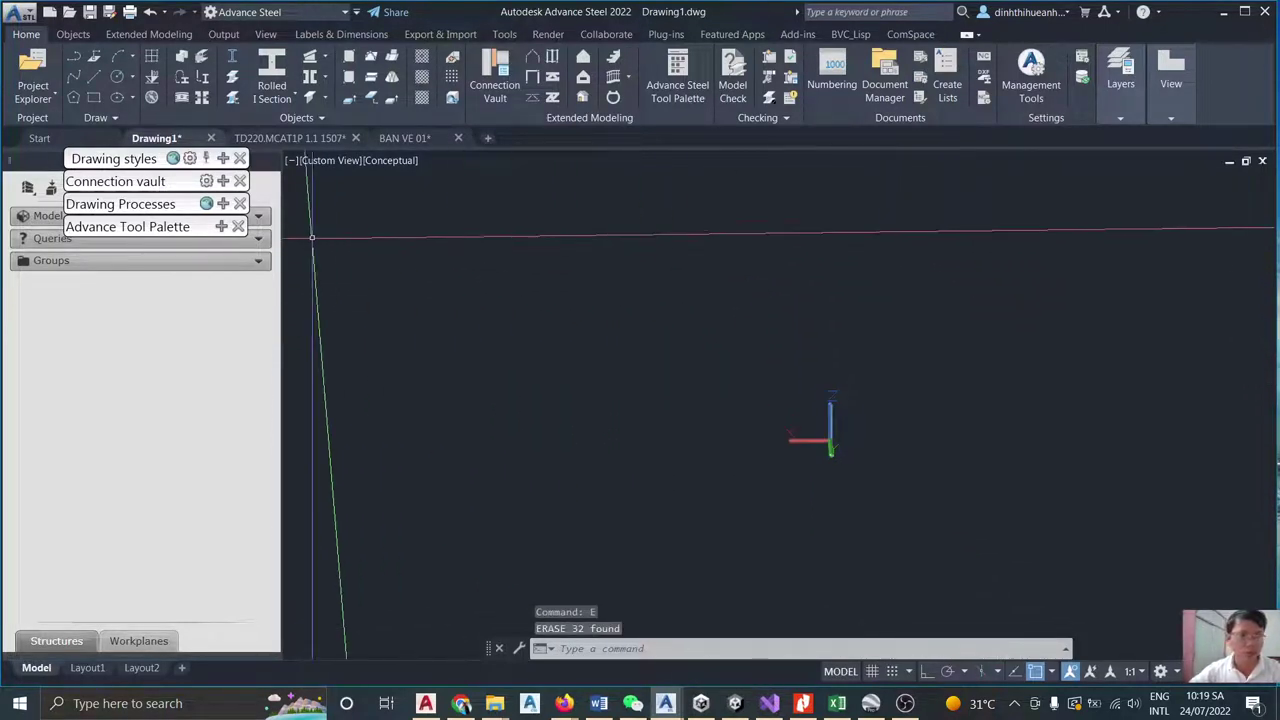
Reset the UCS to World and turn the view to look straight onto the UCS plane.
mouse_move(224, 229)
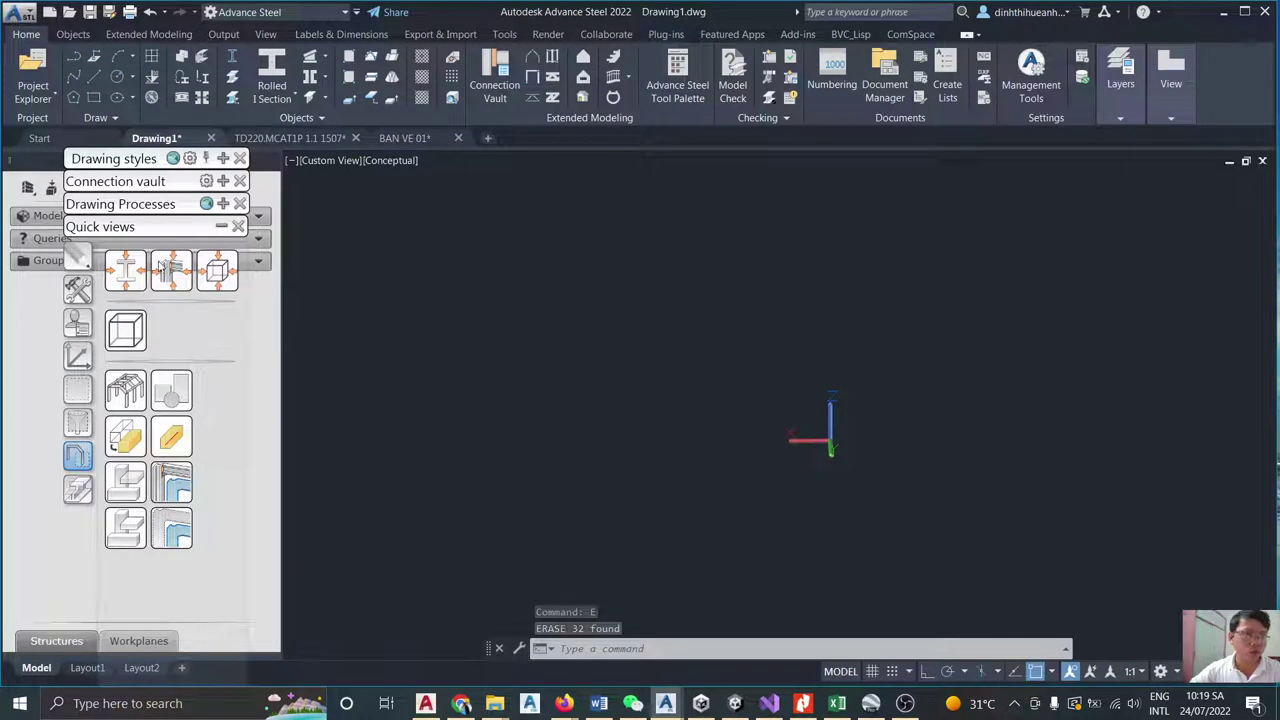
left_click(68, 365)
left_click(120, 280)
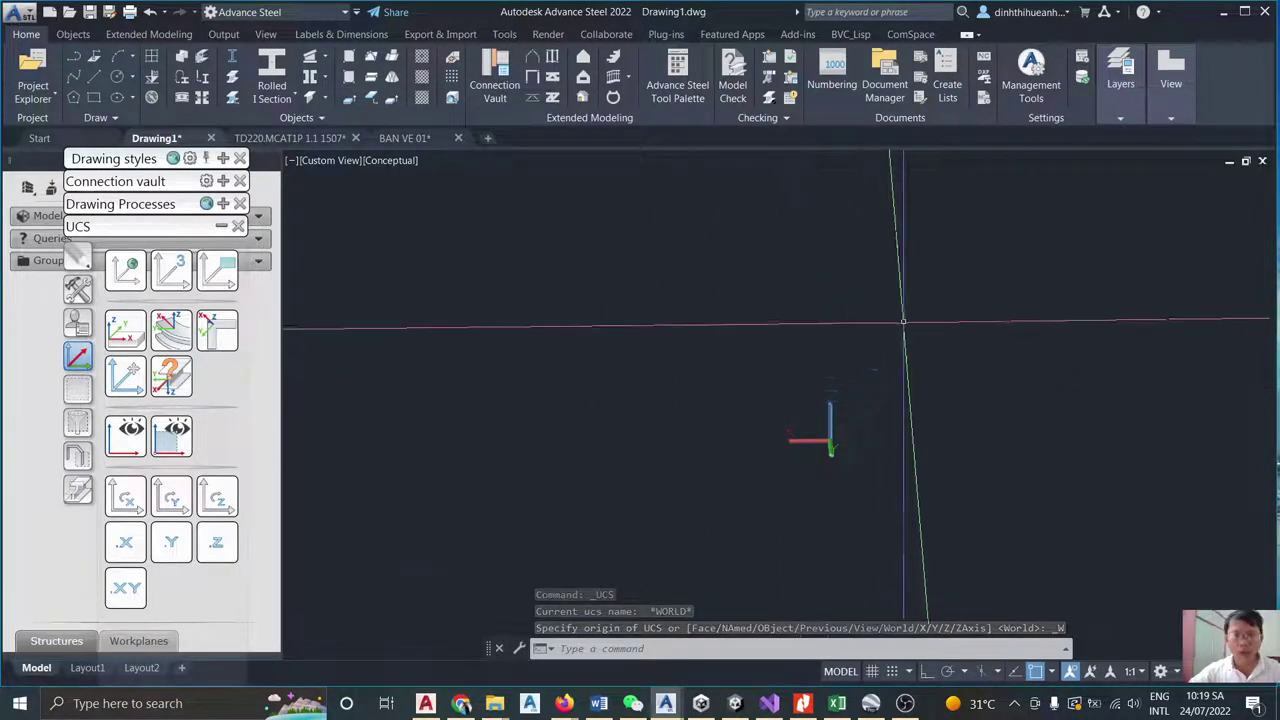
left_click(128, 437)
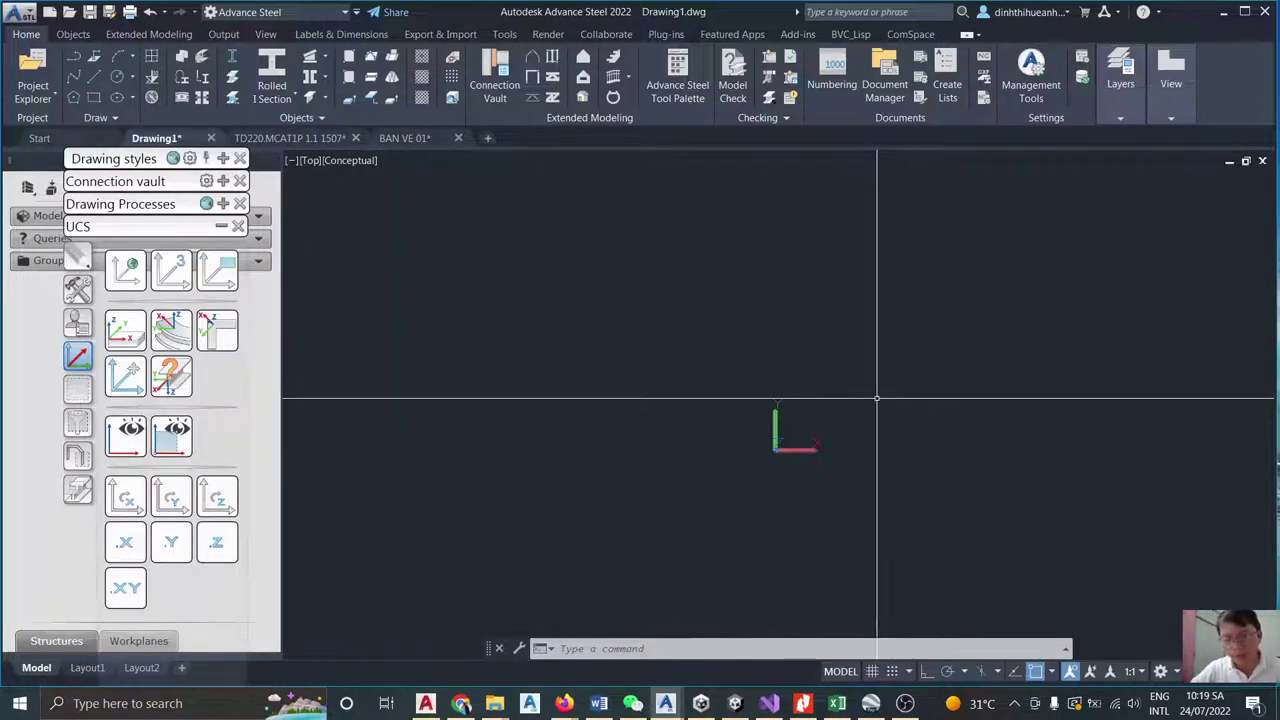
Draw a vertical line over 10,000 units long upward from near the origin with Ortho on.
type("l")
key("Return")
left_click(818, 413)
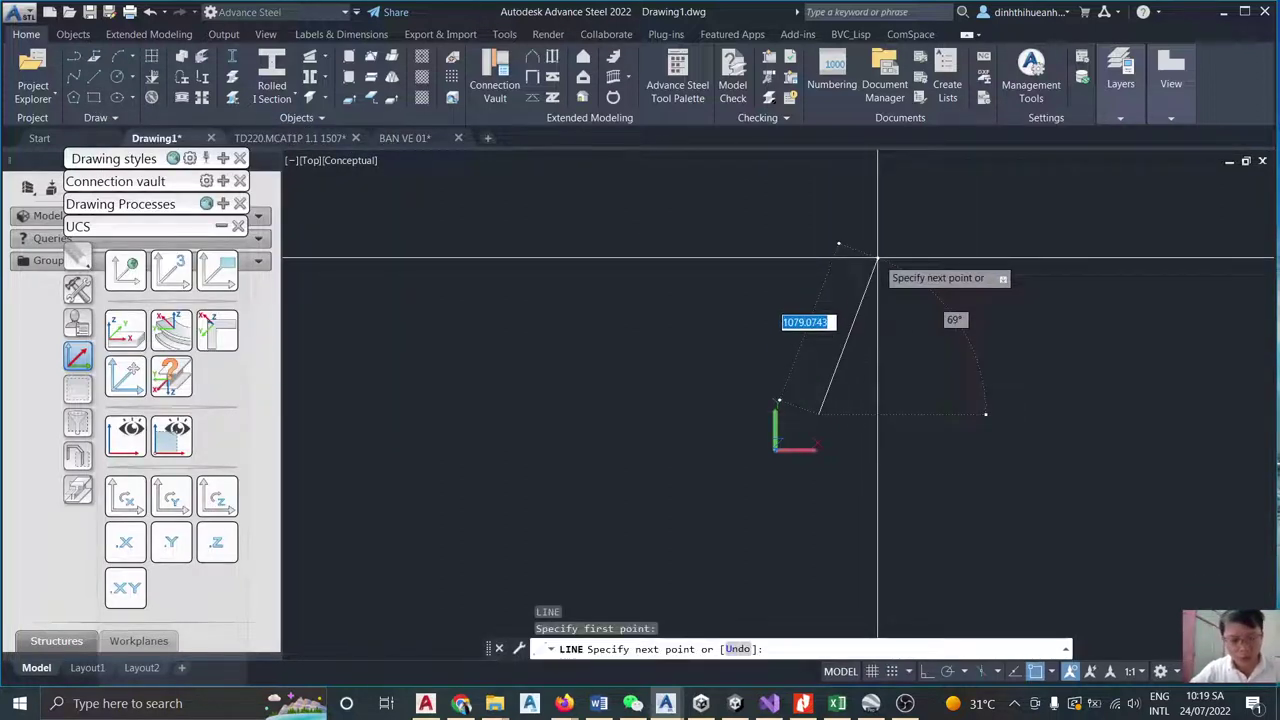
key("F8")
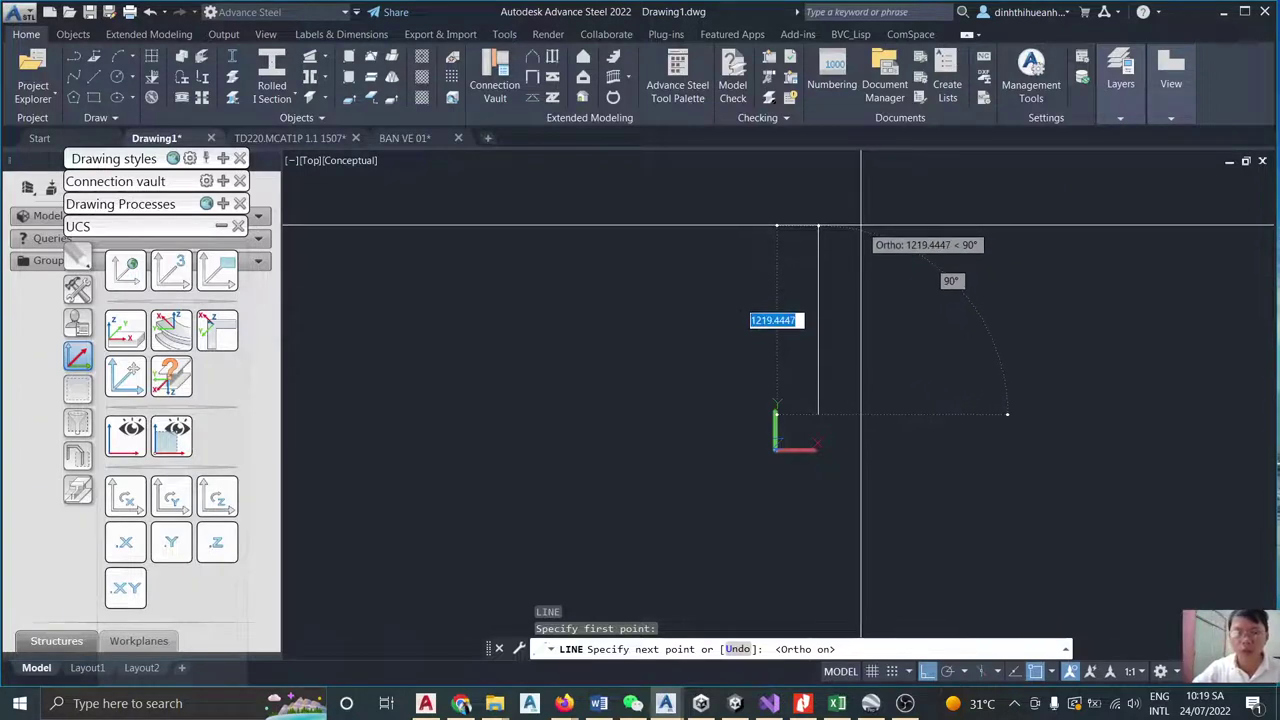
scroll(861, 225, "down", 5)
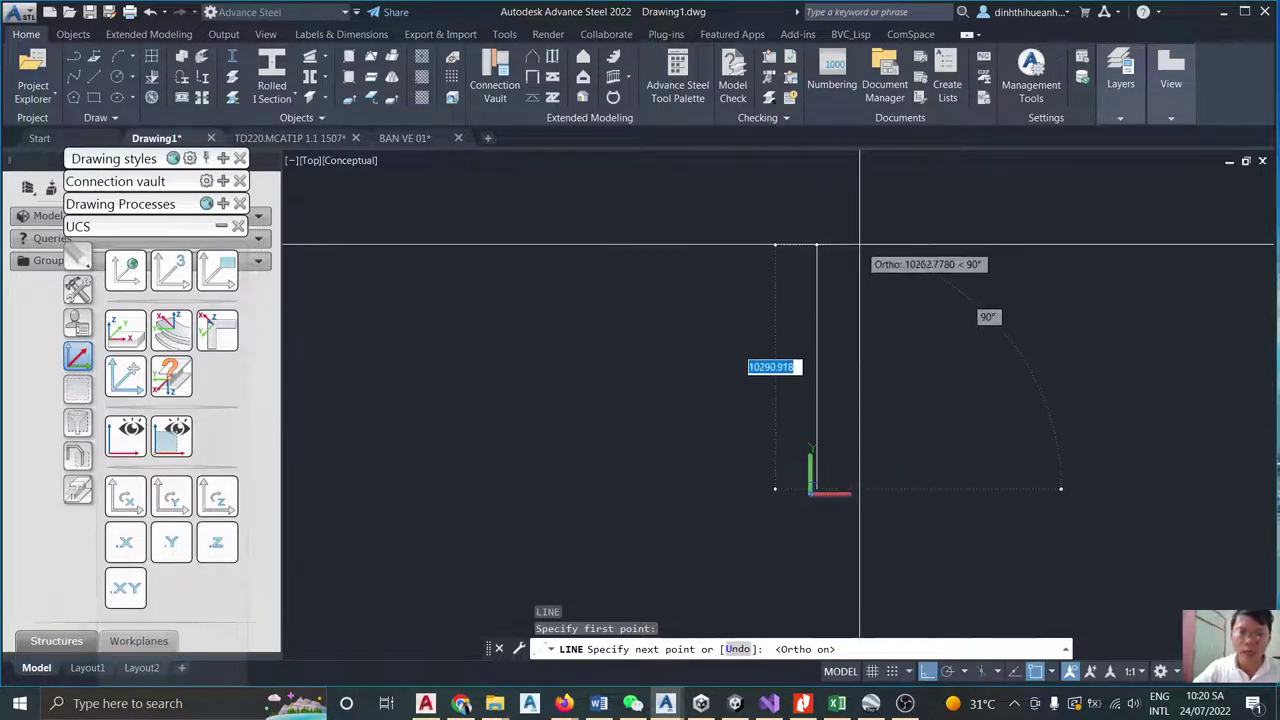
left_click(858, 231)
key("Escape")
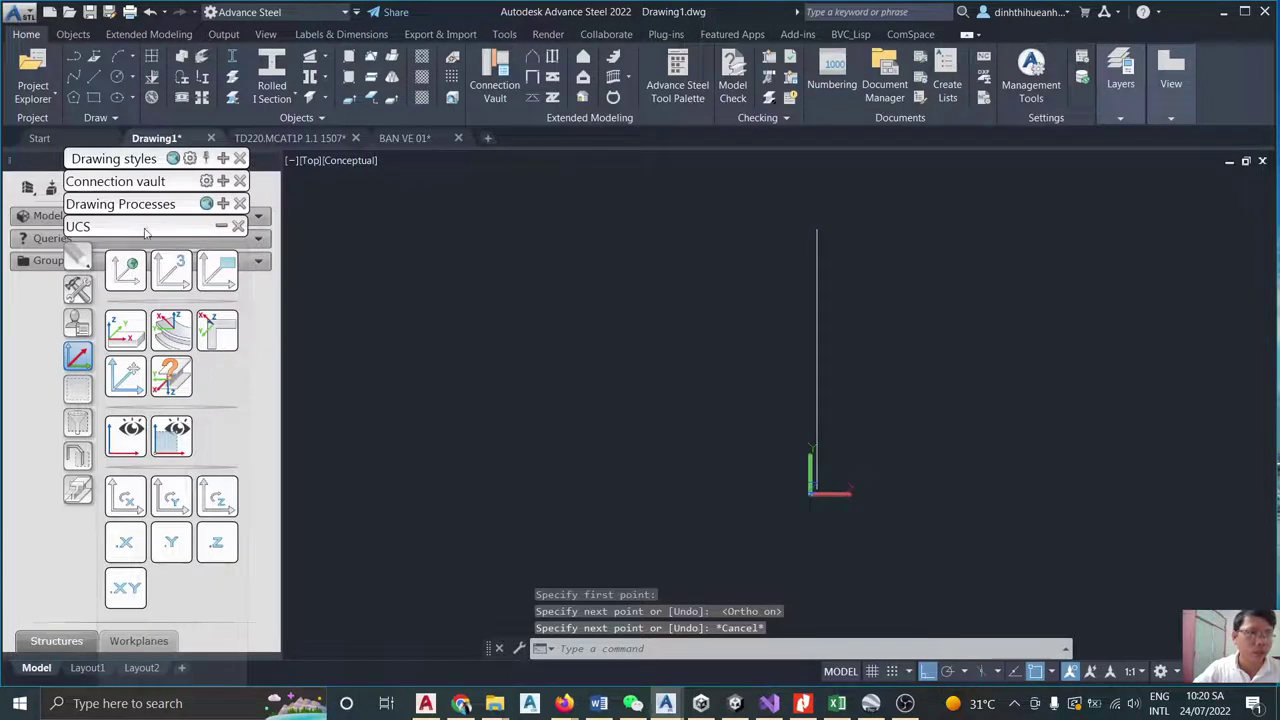
Offset the vertical line 6000 units to the positive X side.
left_click(84, 258)
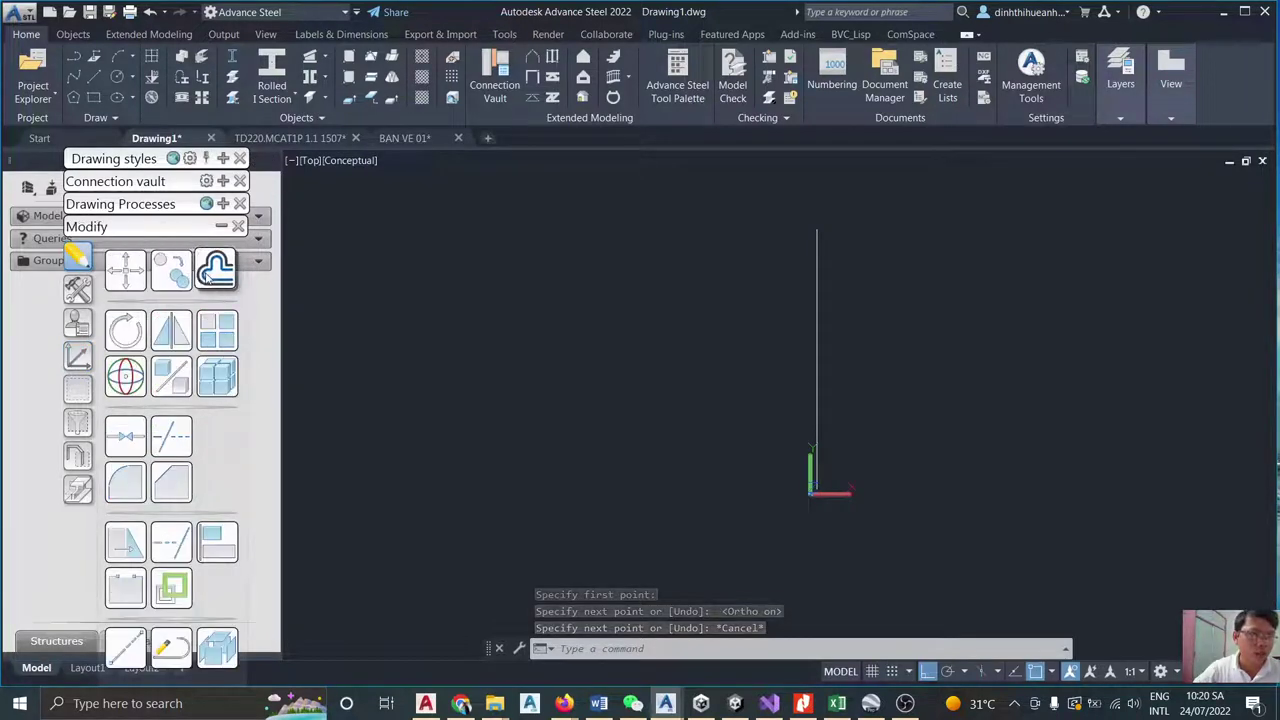
left_click(182, 274)
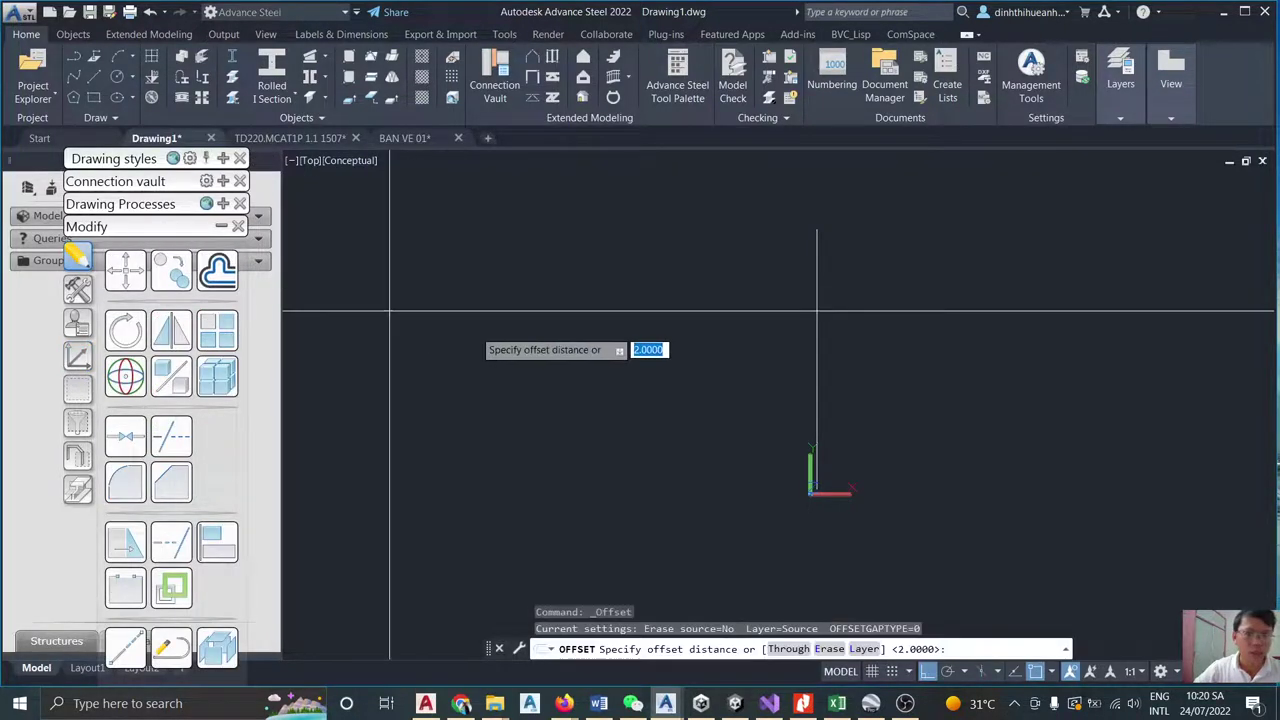
key("Return")
left_click(816, 385)
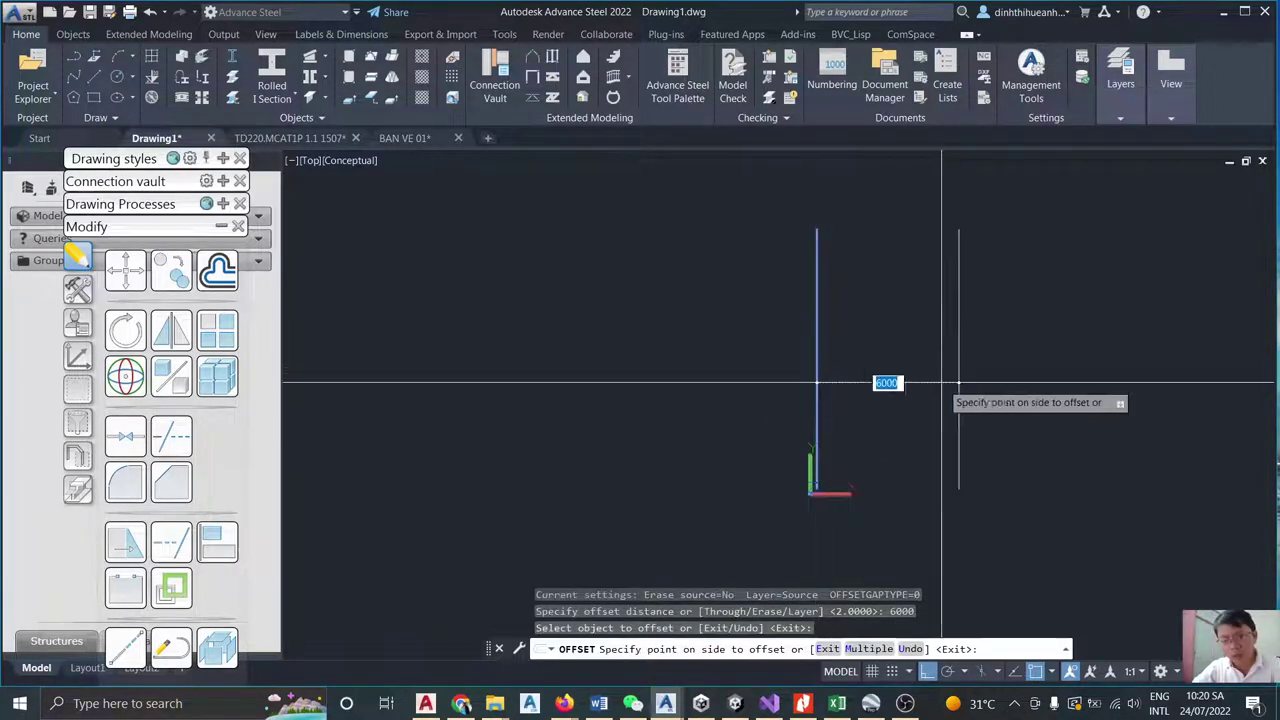
left_click(941, 382)
key("Escape")
Copy both vertical lines straight across to the empty area on the negative X side.
left_click(975, 300)
left_click(757, 318)
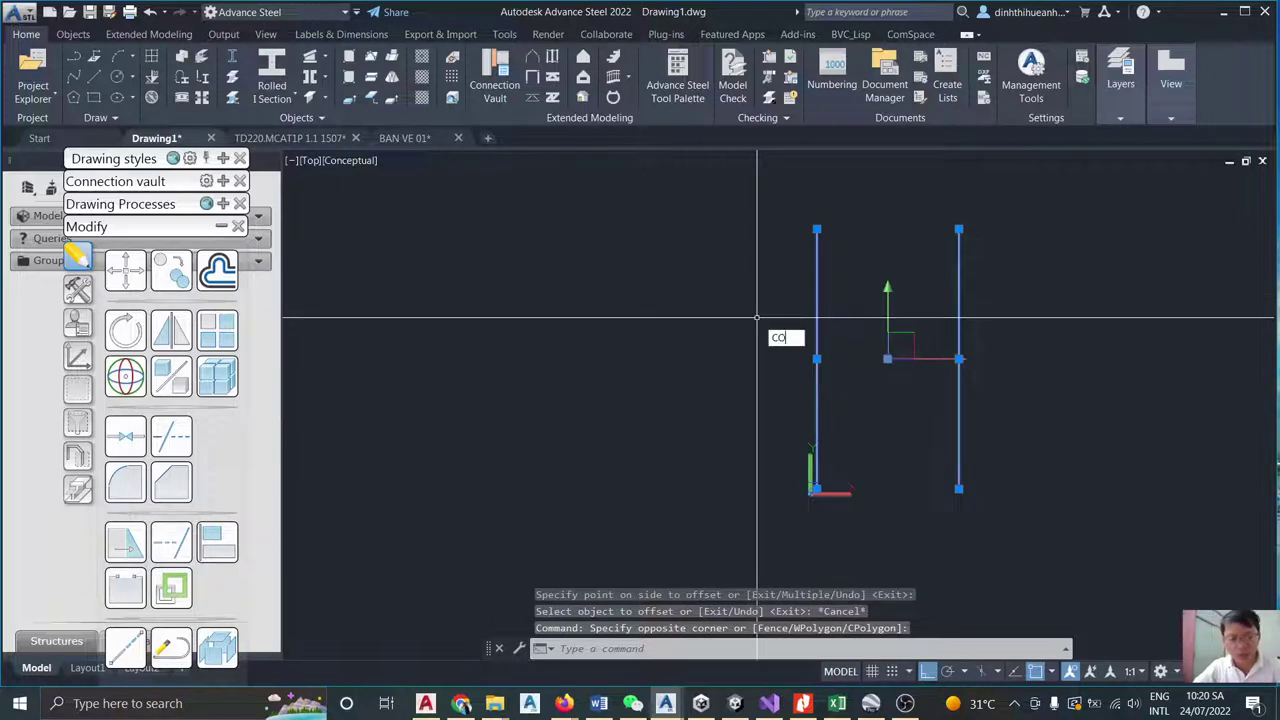
type("CO")
key("Return")
left_click(886, 300)
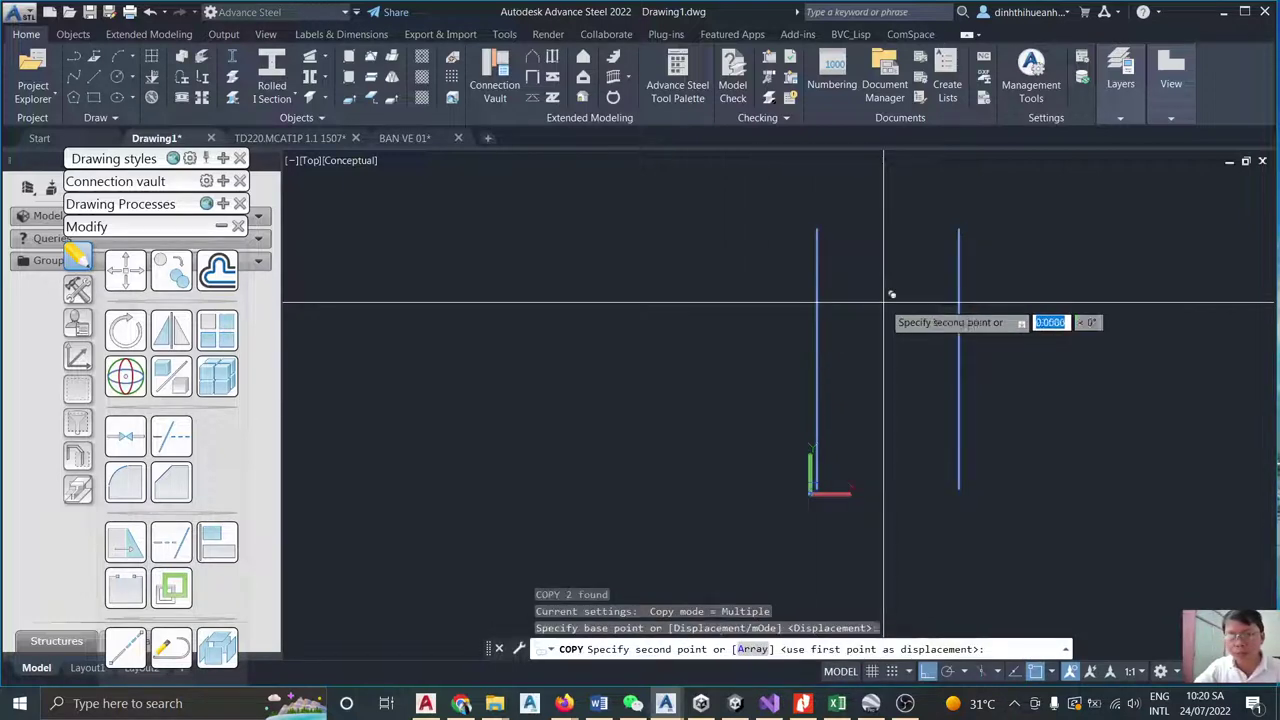
left_click(637, 300)
key("Escape")
Rotate the two copied lines by 90° so that they run horizontally.
left_click(749, 345)
left_click(505, 349)
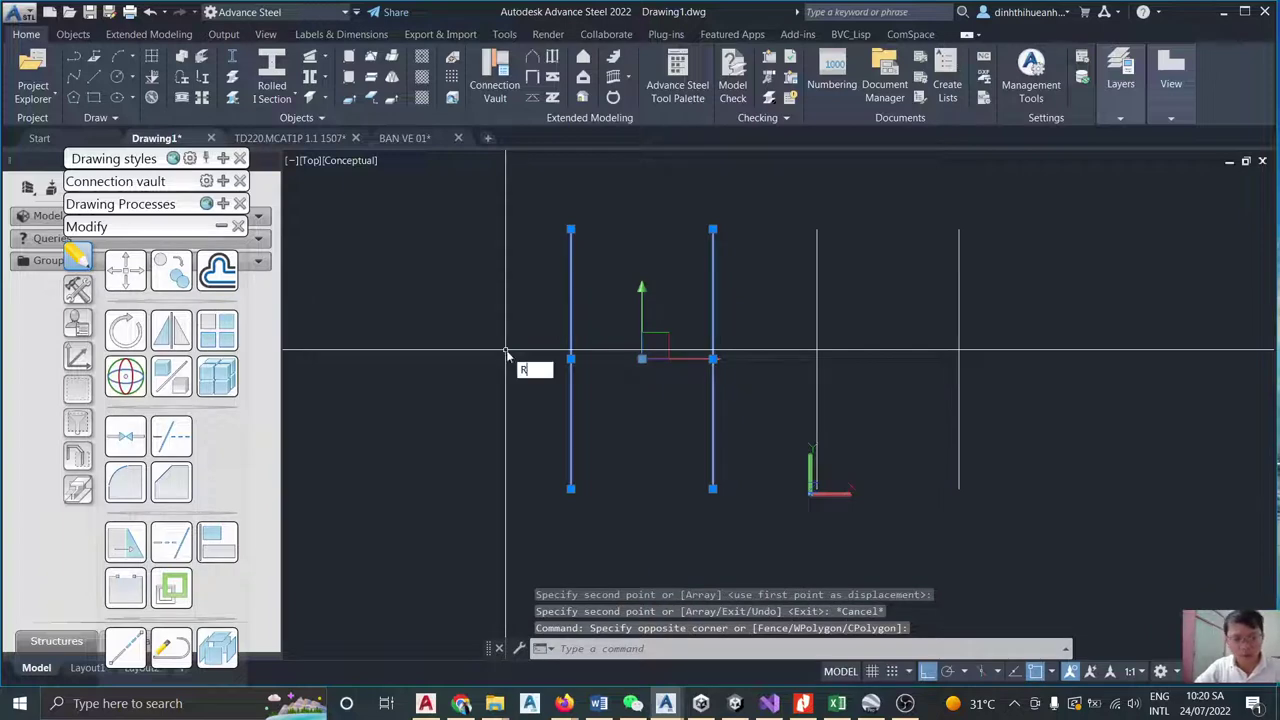
type("RO")
key("Return")
left_click(602, 365)
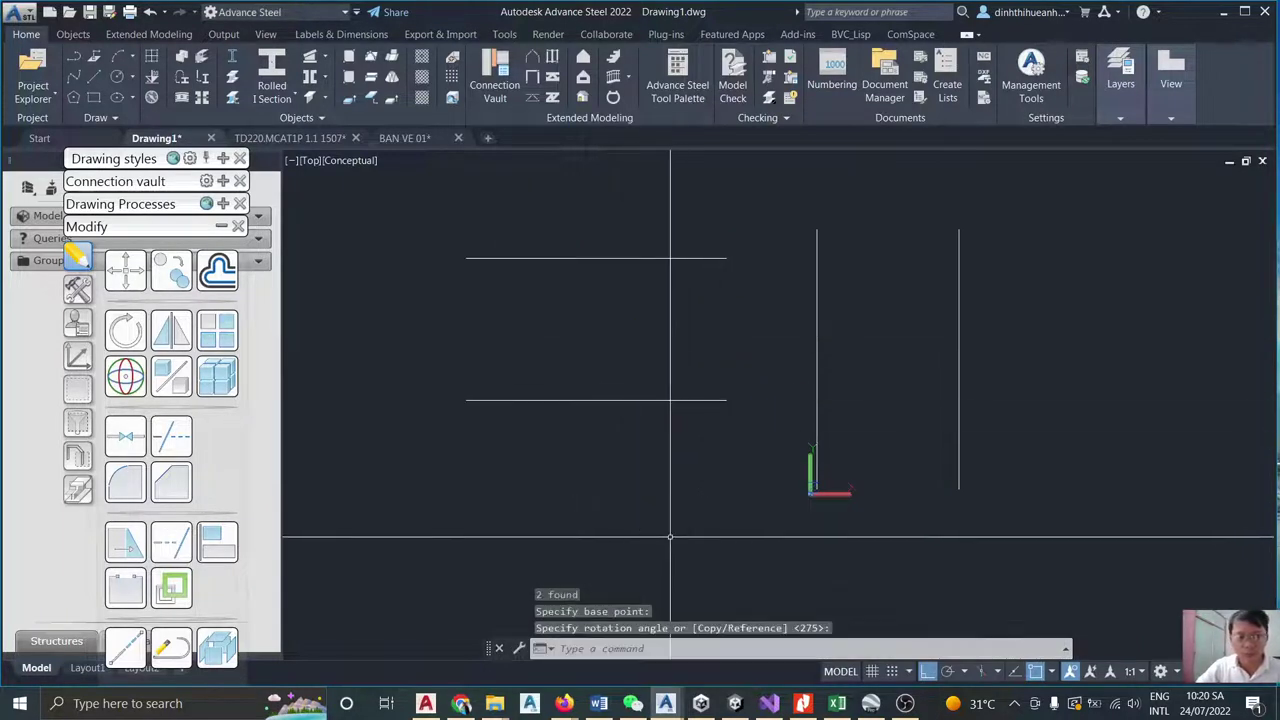
left_click(601, 237)
Move the two horizontal lines with Ortho off so that they cross both vertical lines.
left_click(600, 230)
left_click(486, 400)
type("M")
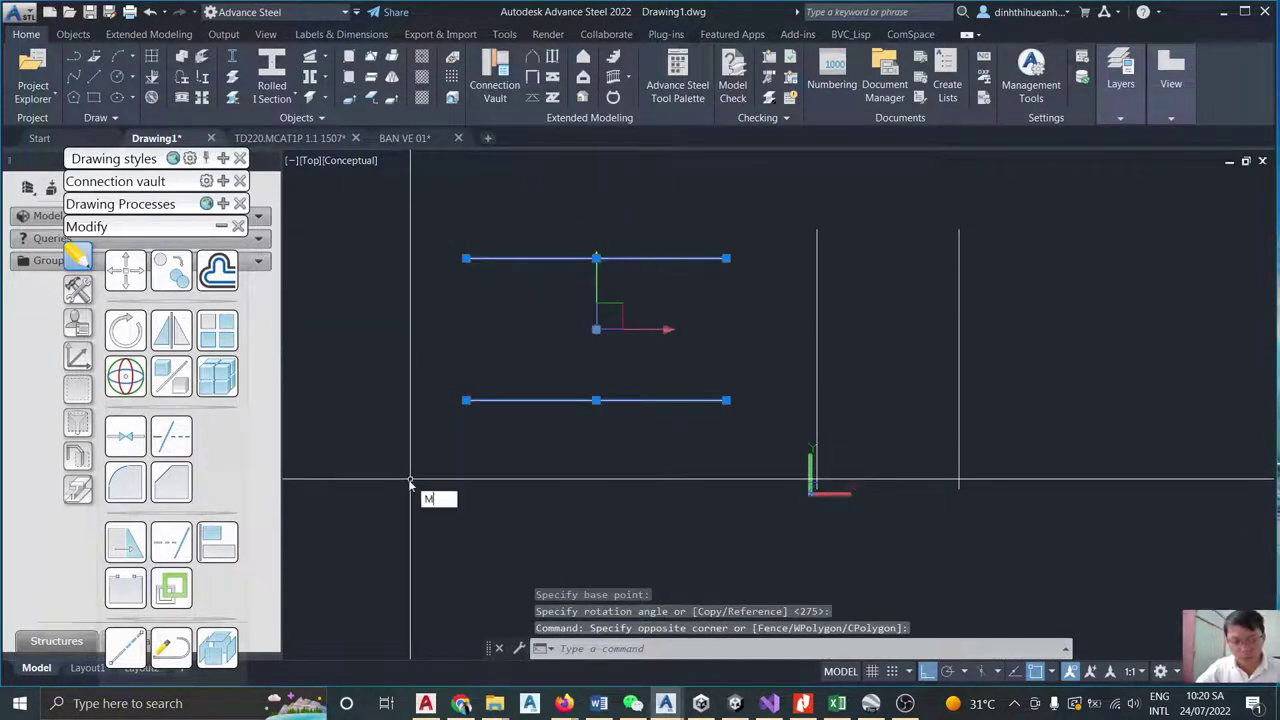
key("Return")
left_click(346, 502)
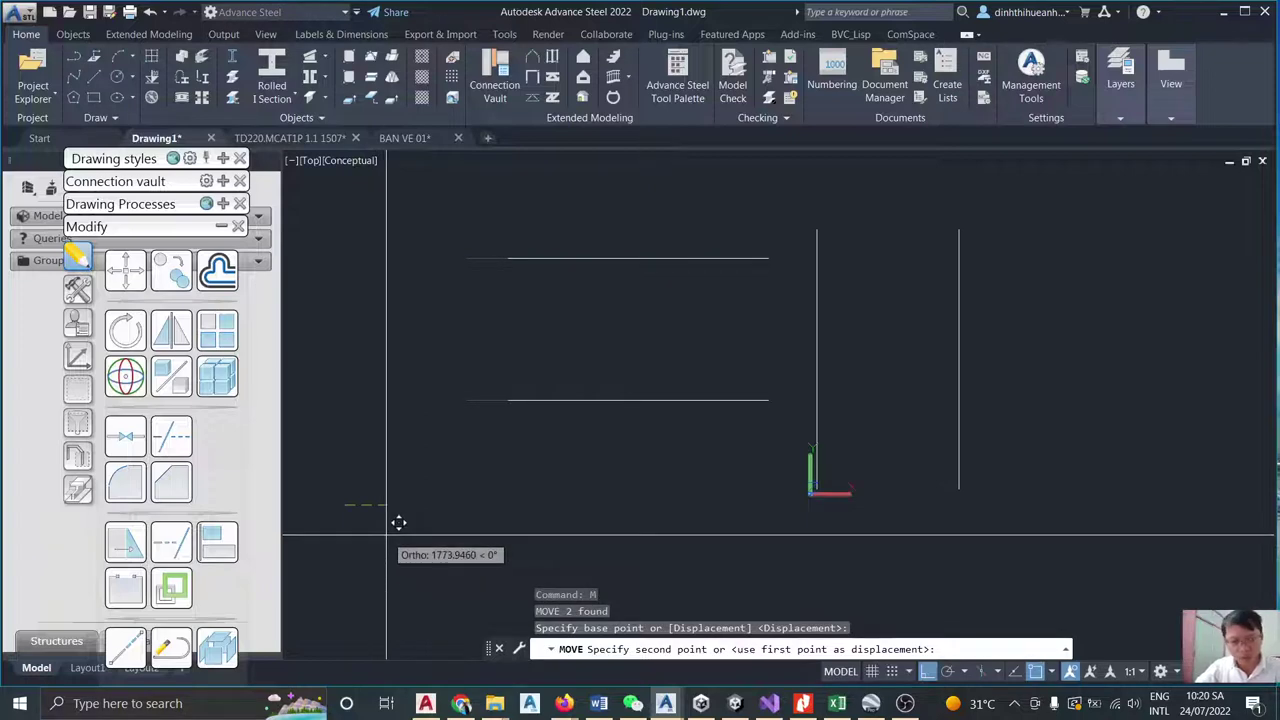
key("F8")
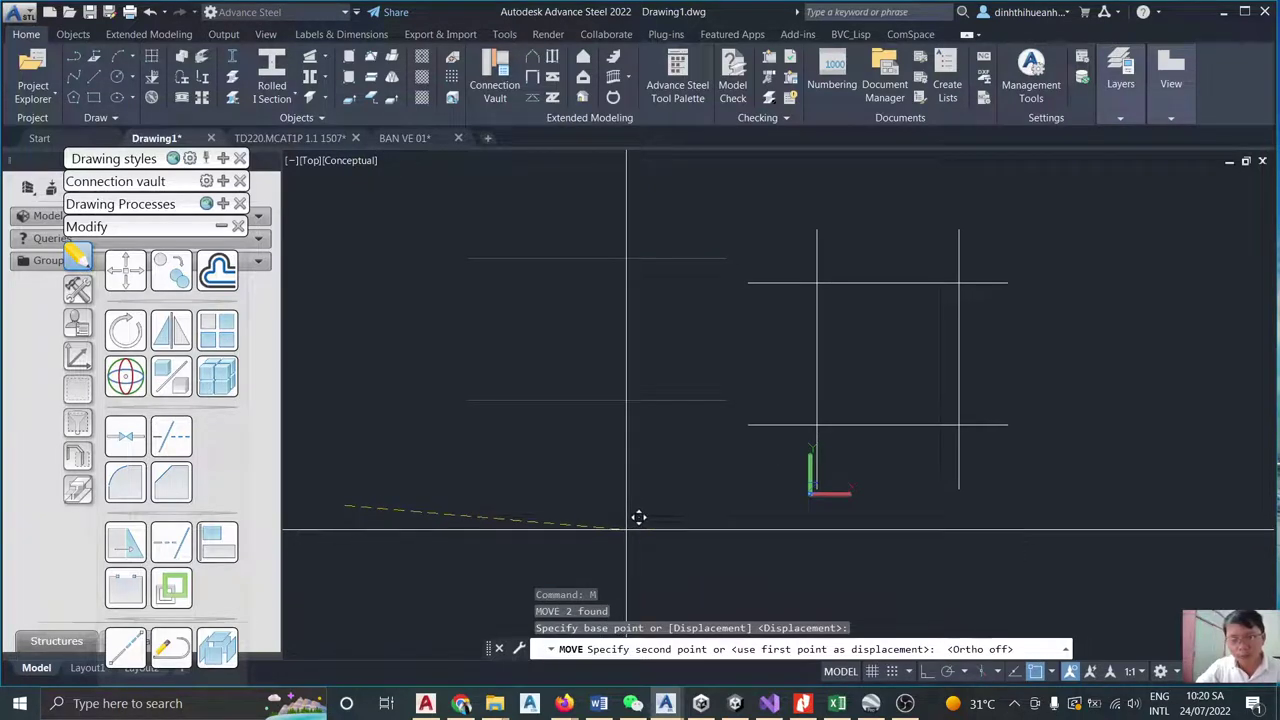
left_click(627, 529)
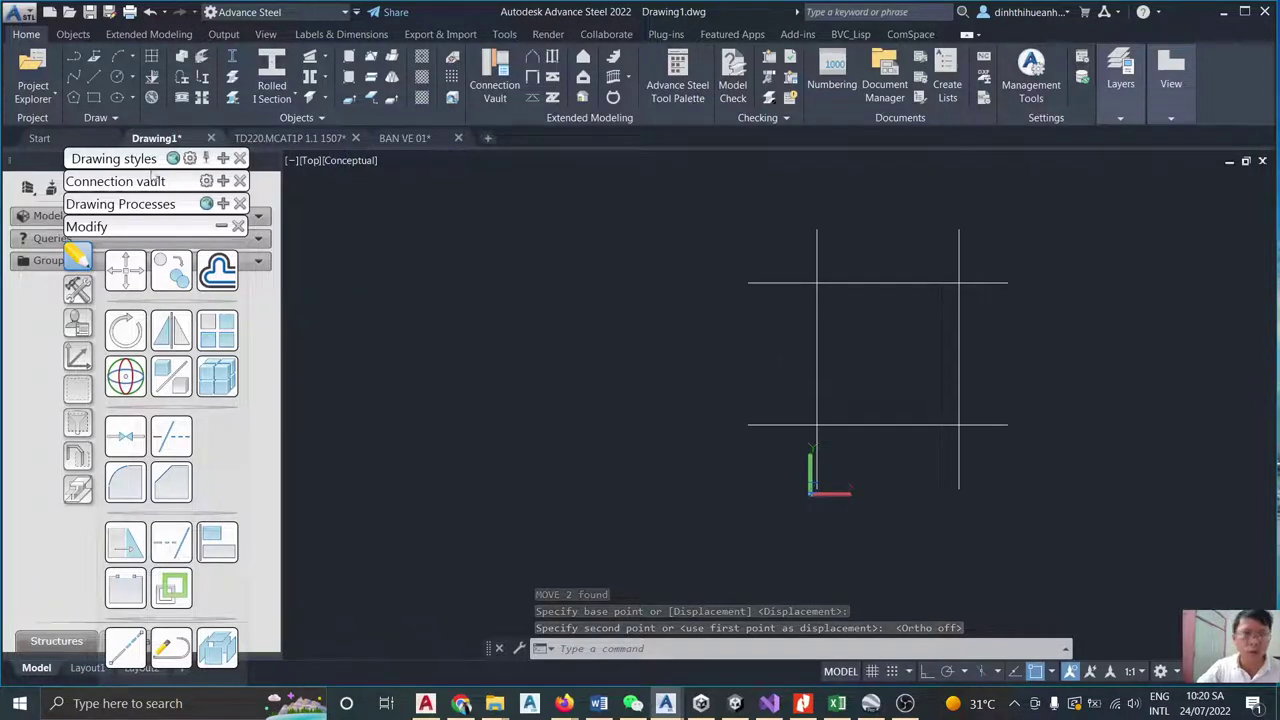
Enable the Apparent Intersection object snap and draw a rectangle between opposite crossings of the four lines.
left_click(93, 97)
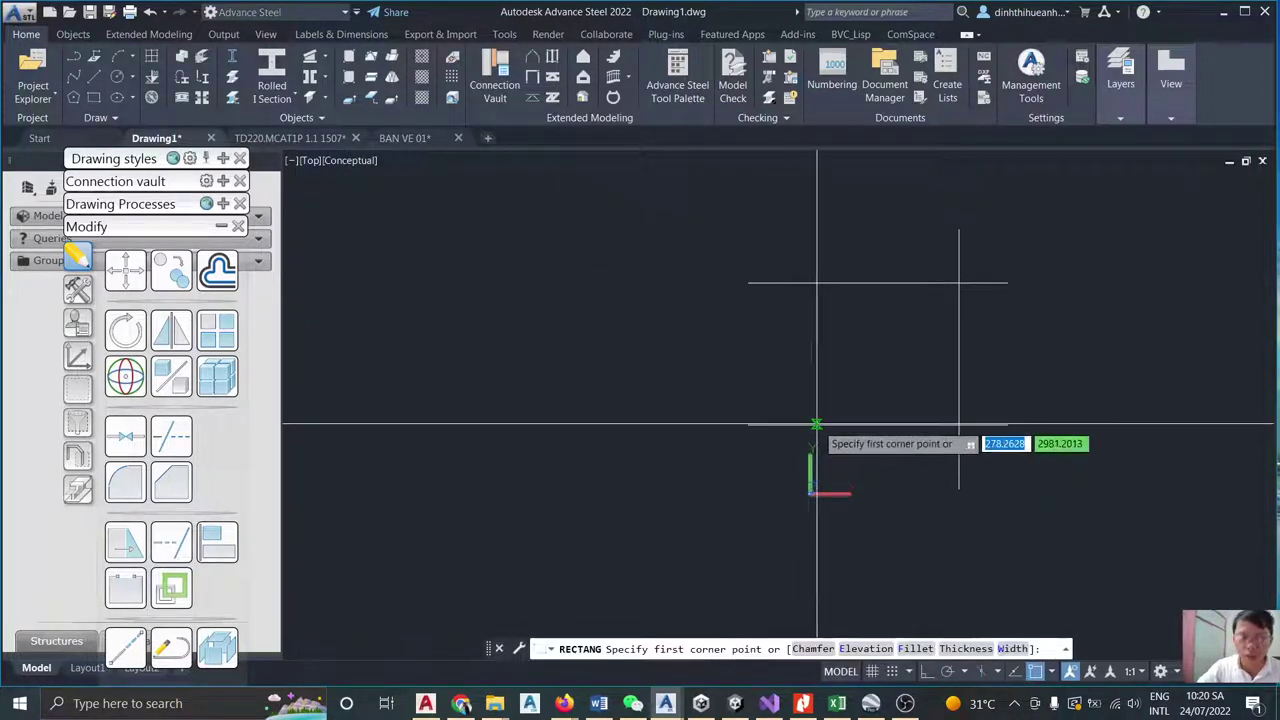
left_click(1053, 671)
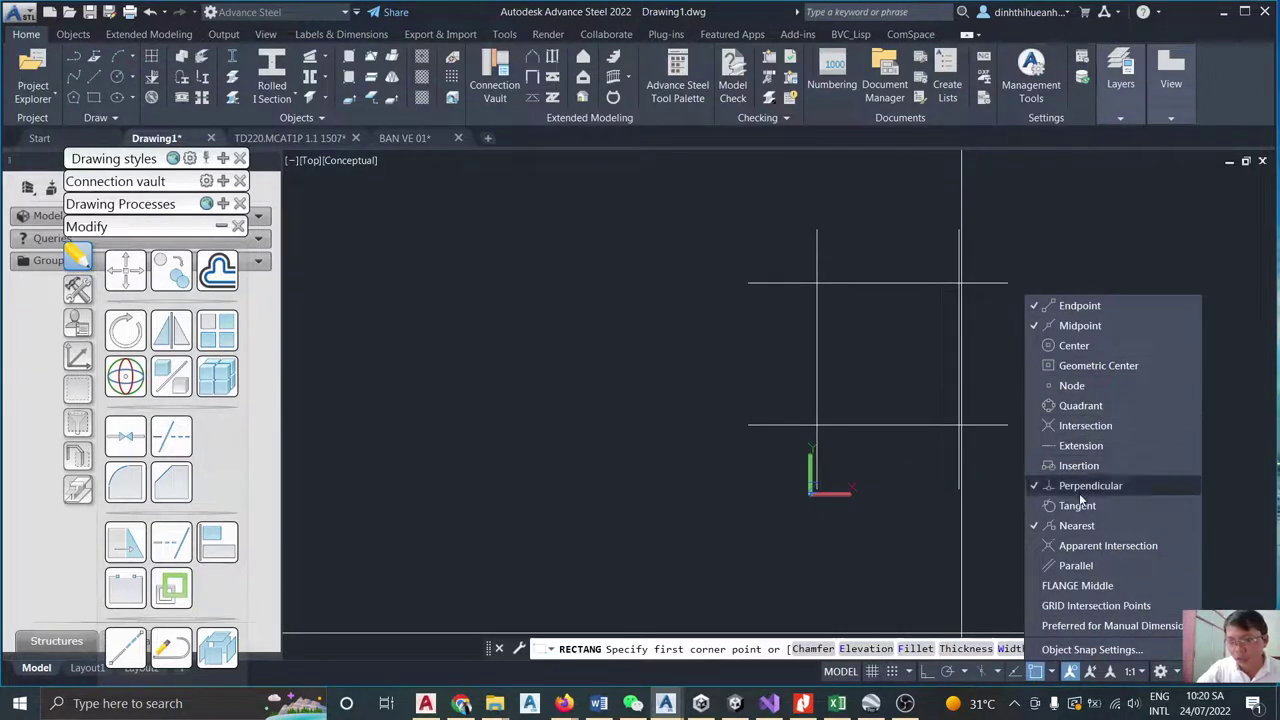
left_click(1100, 545)
left_click(926, 478)
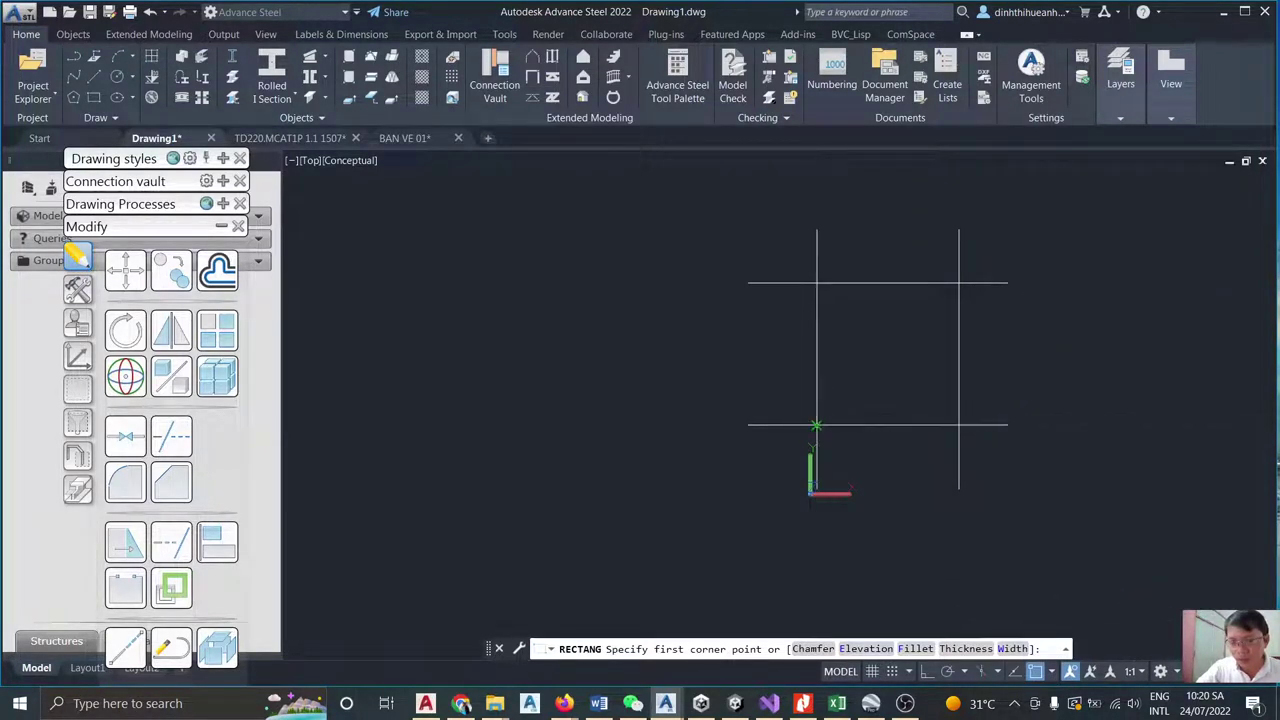
left_click(817, 425)
key("Escape")
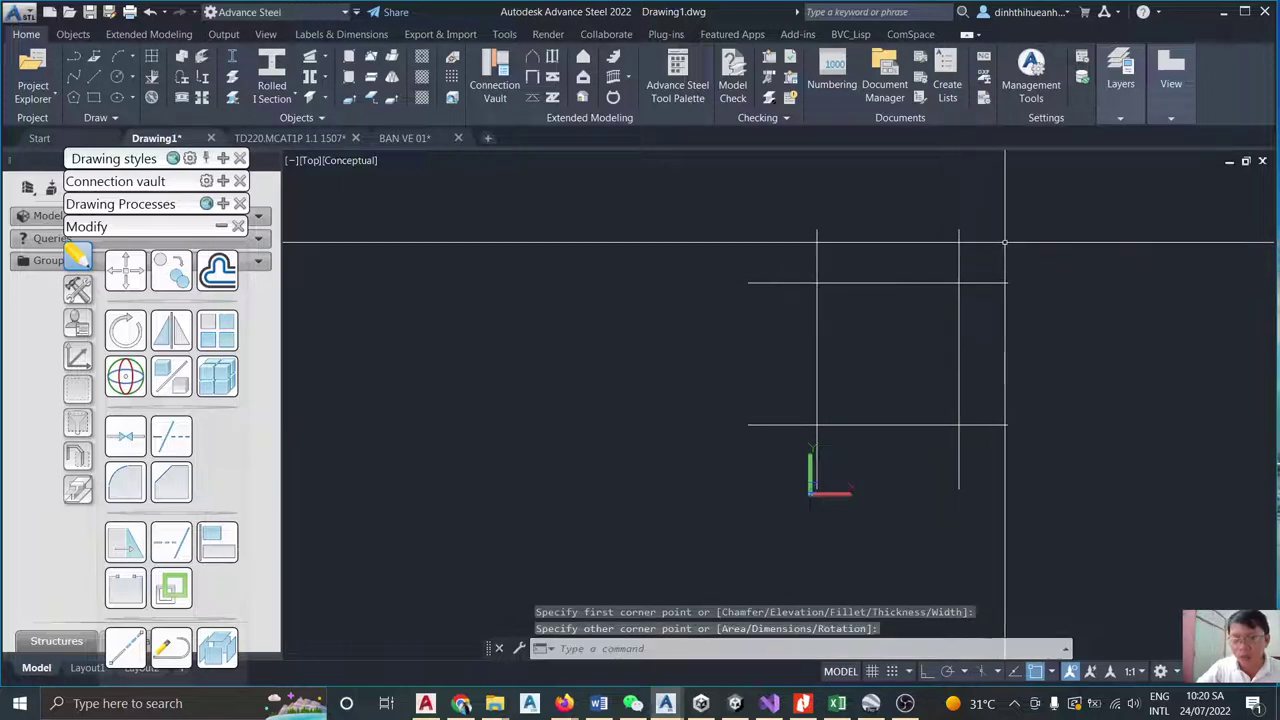
Erase the four construction lines around the rectangle.
left_click(1003, 215)
left_click(1027, 245)
left_click(994, 457)
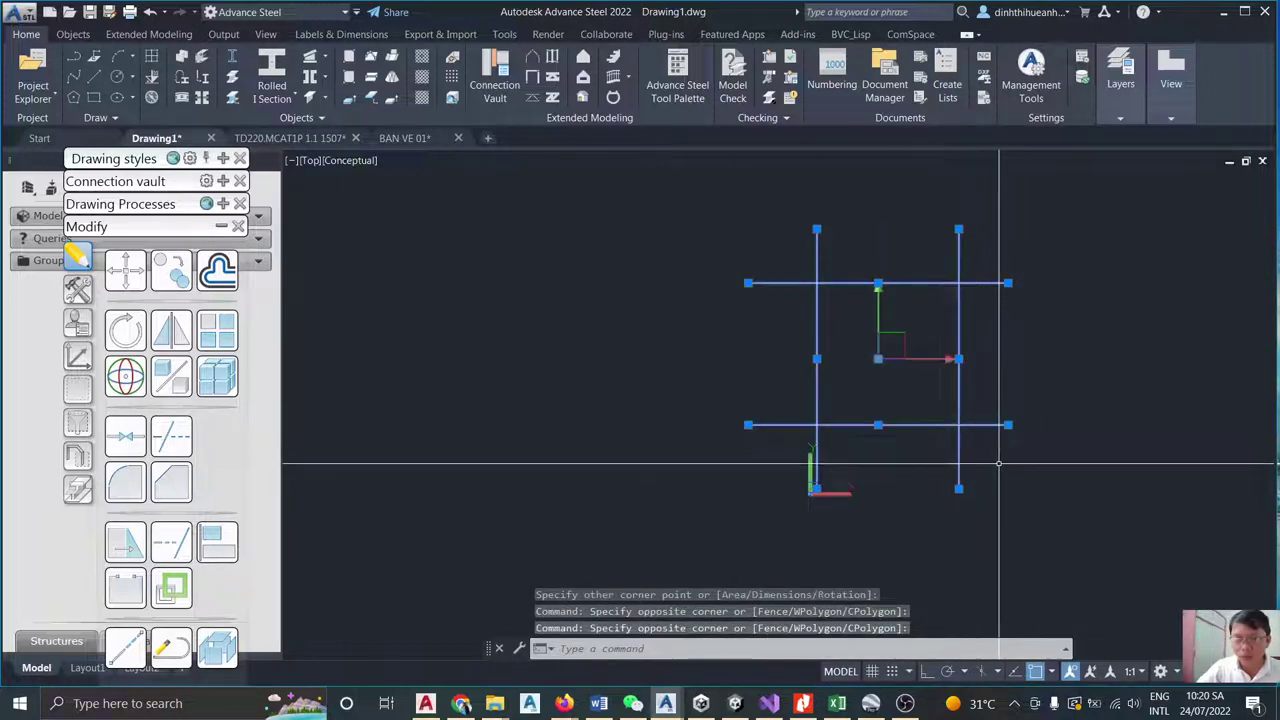
type("e")
key("Return")
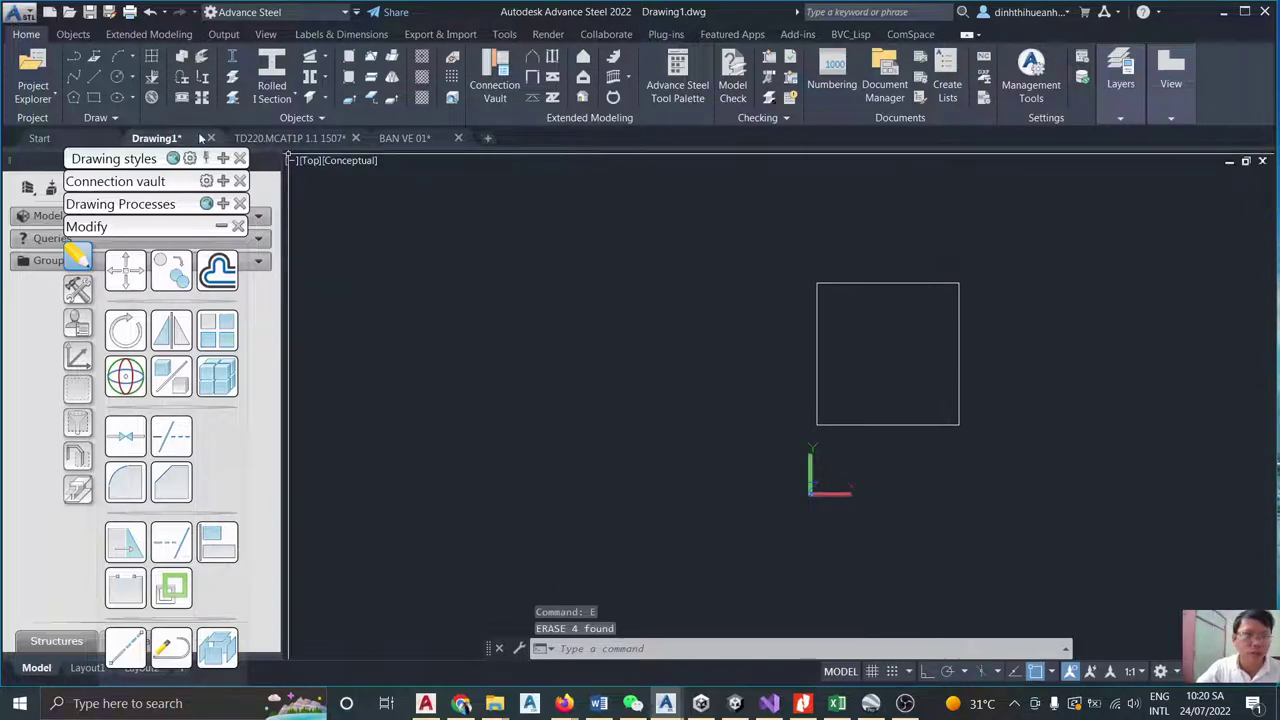
Offset the rectangle 1000 units inward.
left_click(218, 270)
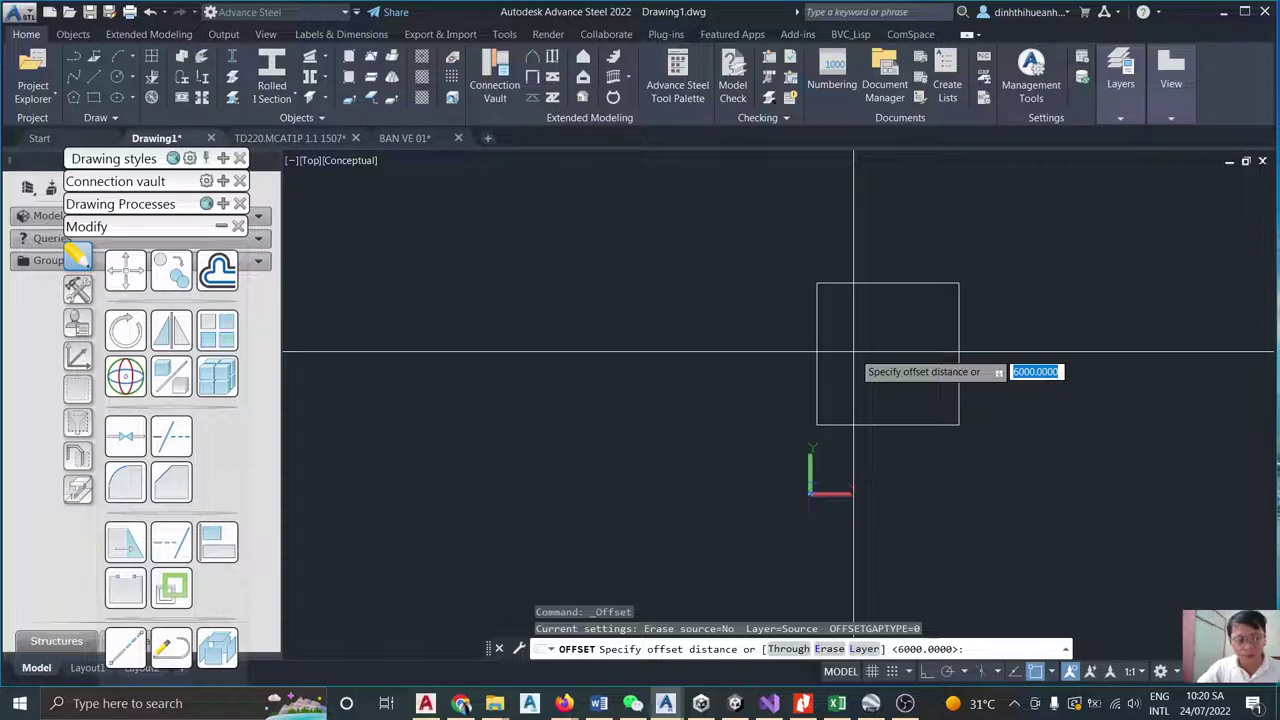
key("Return")
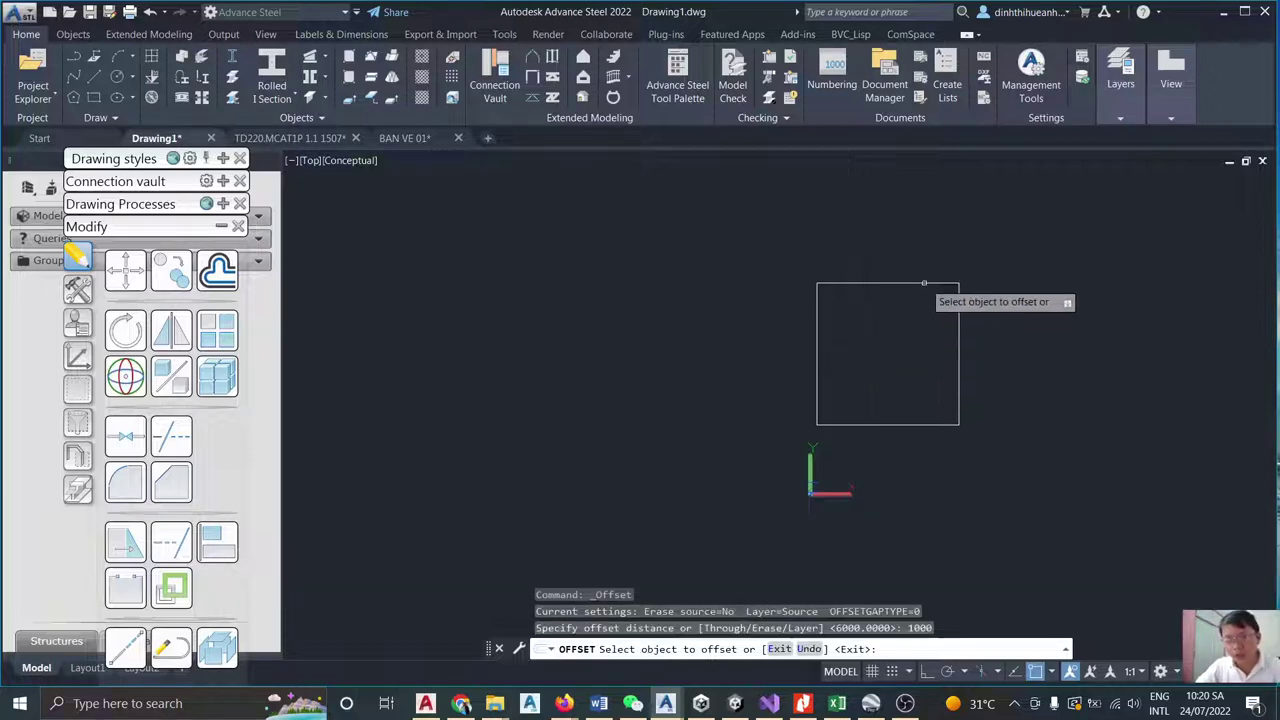
left_click(905, 284)
left_click(903, 331)
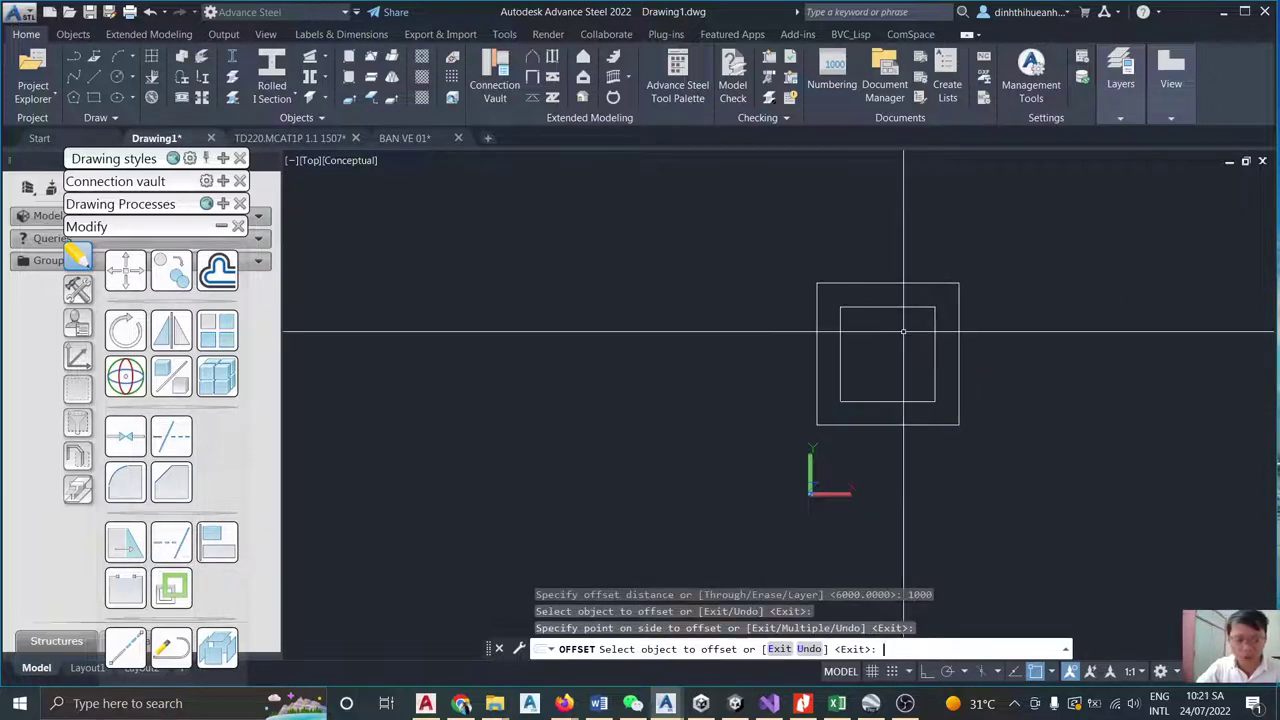
key("Return")
Move the inner rectangle 5000 units up along Z with Ortho on.
middle_click_drag(903, 331, 930, 227, "shift")
left_click(931, 338)
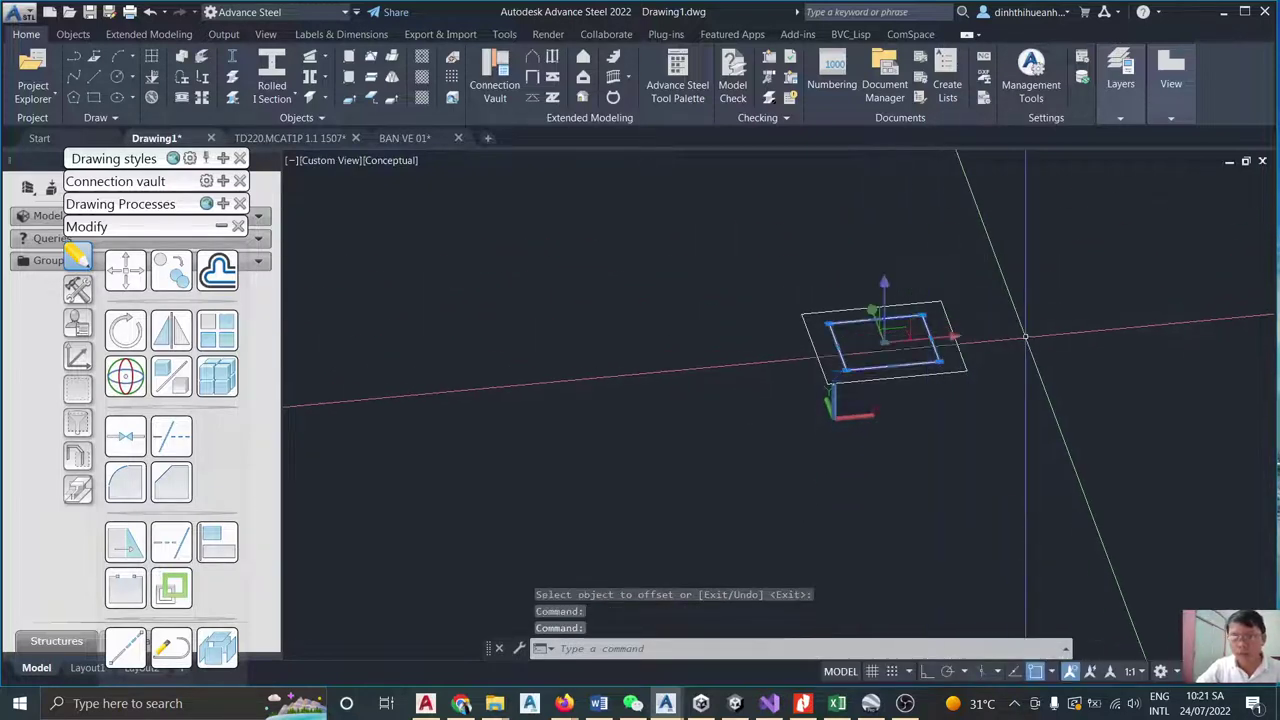
type("m")
key("Return")
left_click(1040, 420)
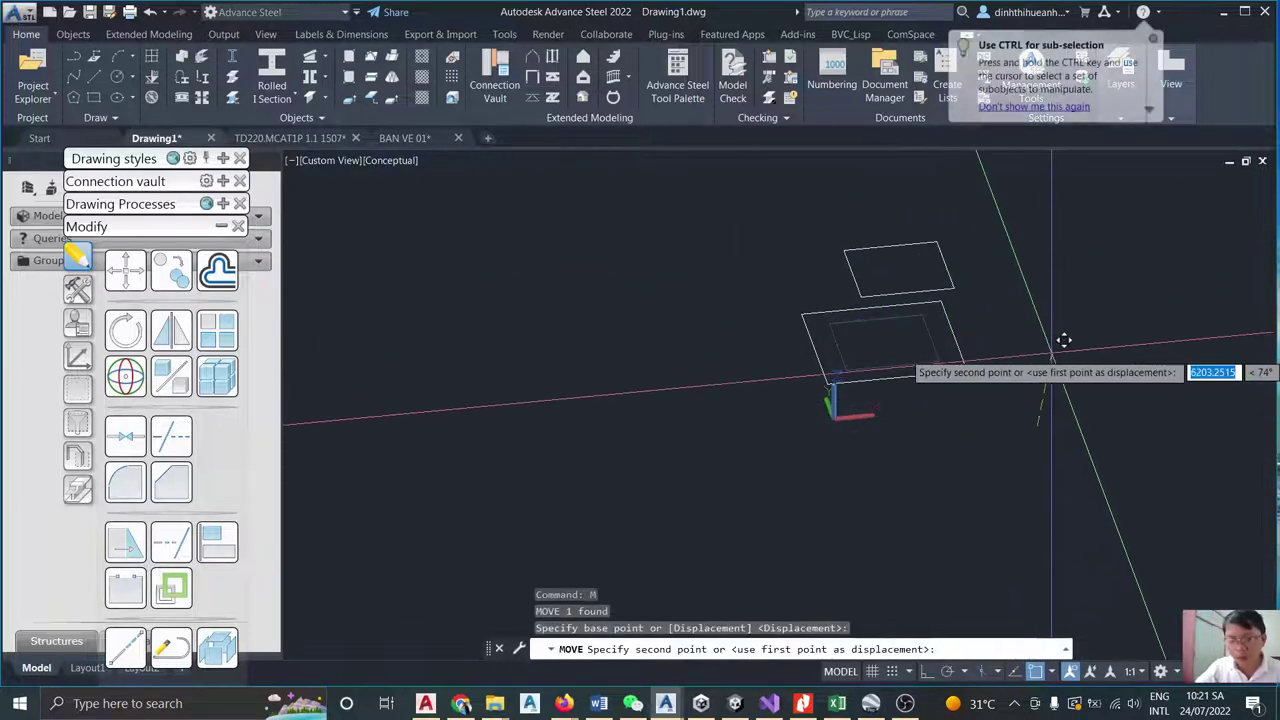
key("F8")
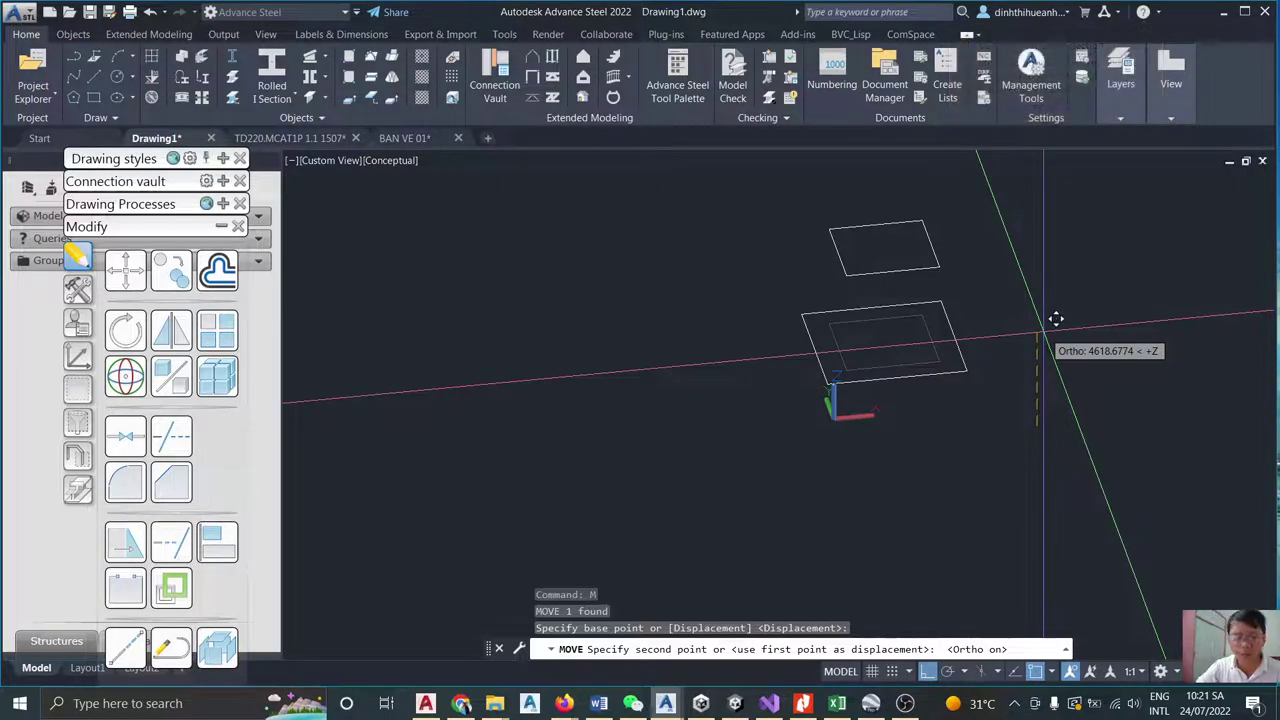
type("500")
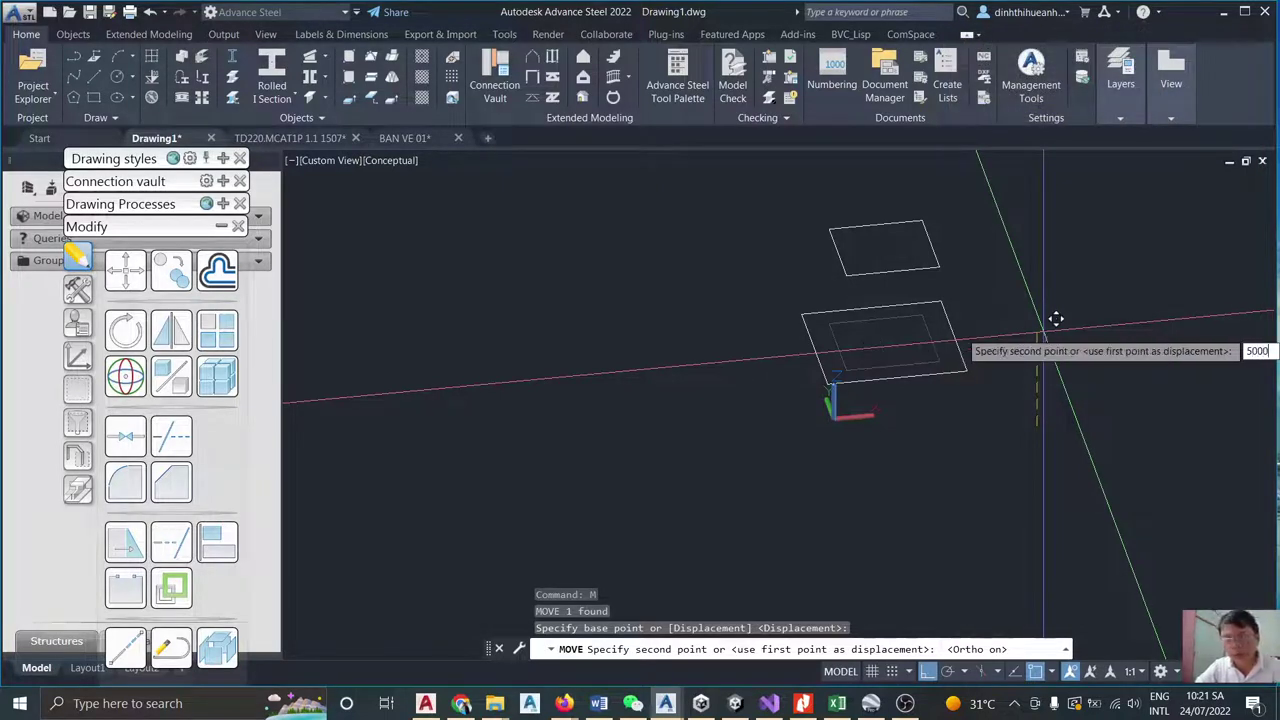
type("0")
key("Return")
Draw a diagonal line between opposite corners of the lower rectangle.
middle_click_drag(1056, 319, 943, 286, "shift")
type("l")
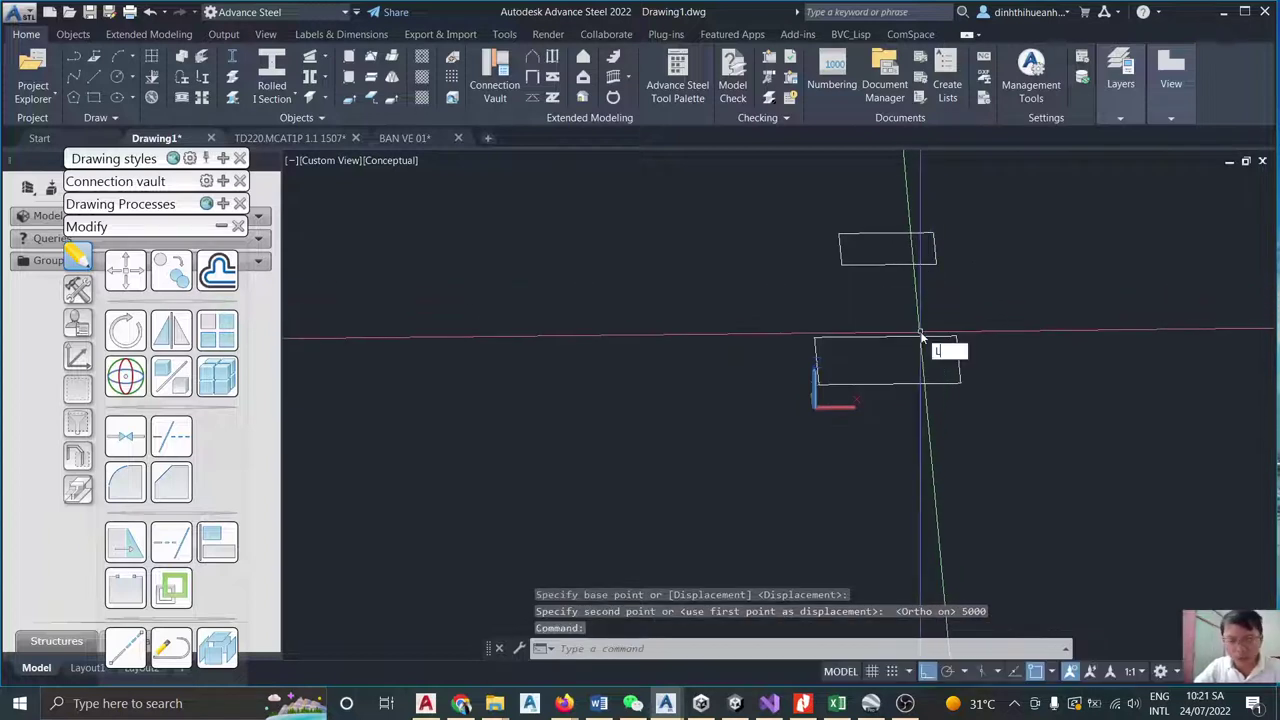
key("Return")
scroll(920, 338, "up", 2)
scroll(920, 338, "up", 2)
left_click(1025, 345)
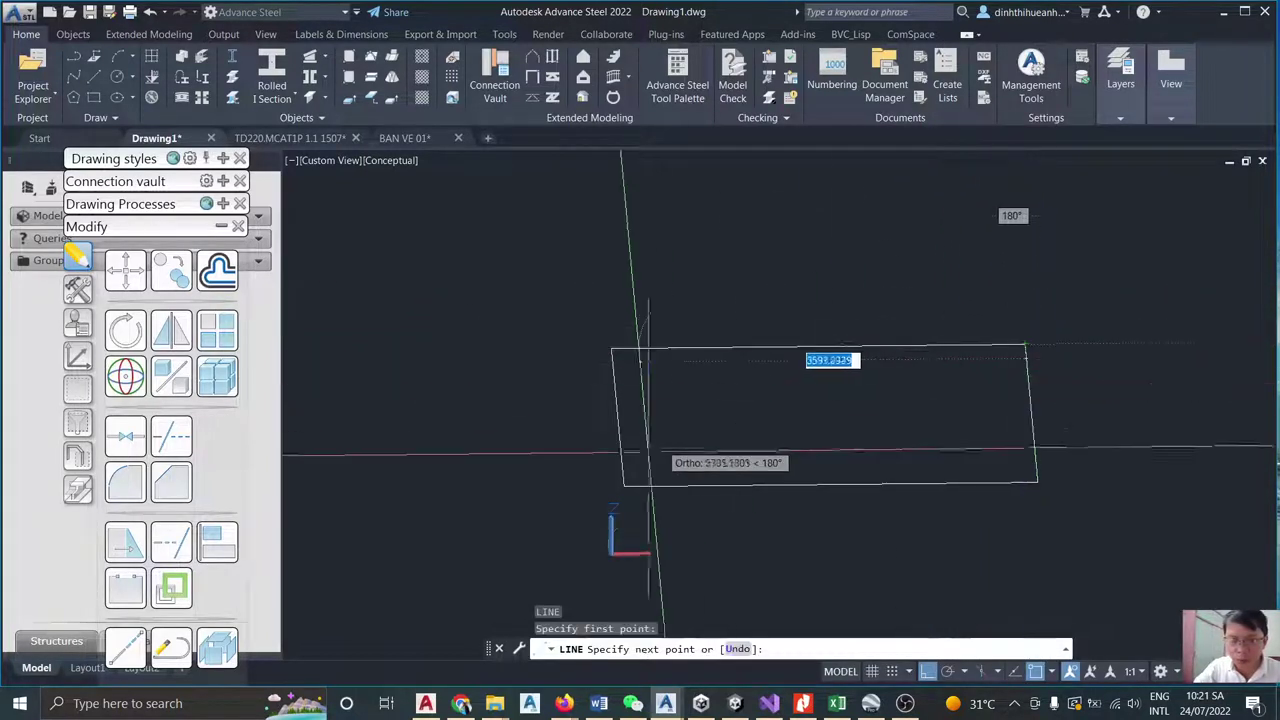
left_click(624, 485)
key("Return")
Draw a vertical line over 2,700 units long up along Z from the diagonal's midpoint.
key("Return")
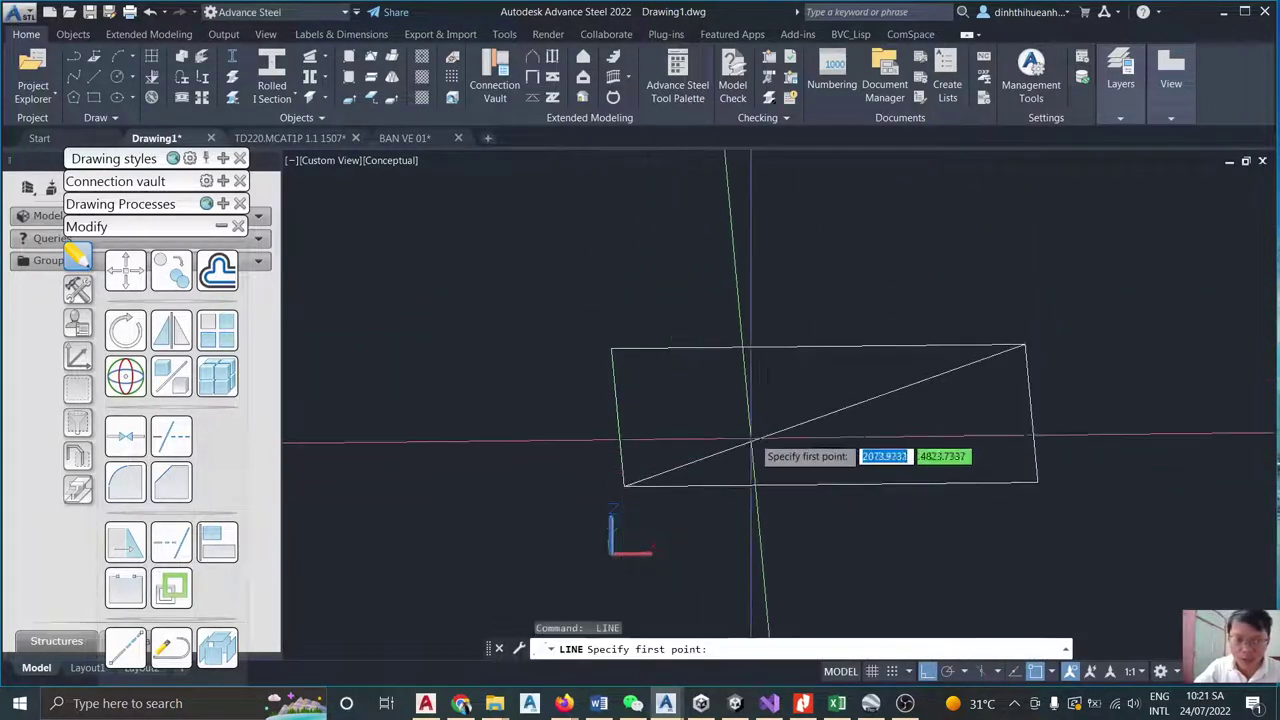
left_click(824, 413)
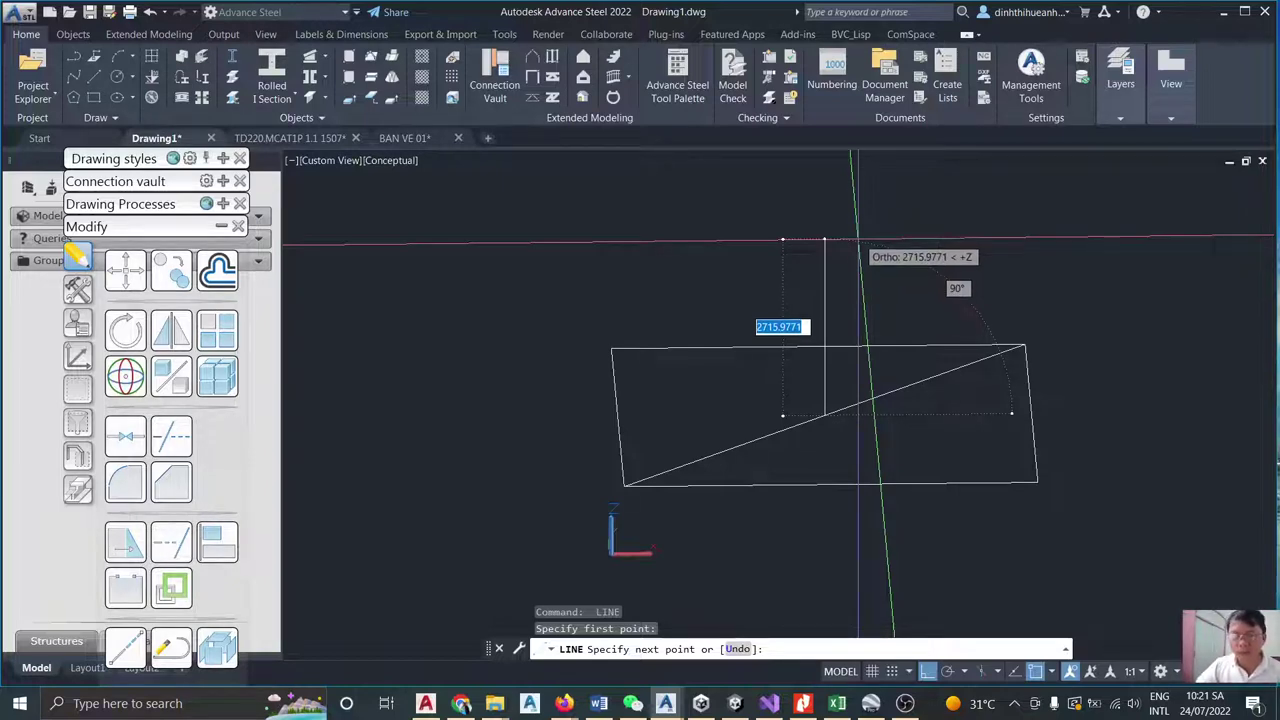
left_click(848, 211)
key("Return")
scroll(845, 215, "down", 4)
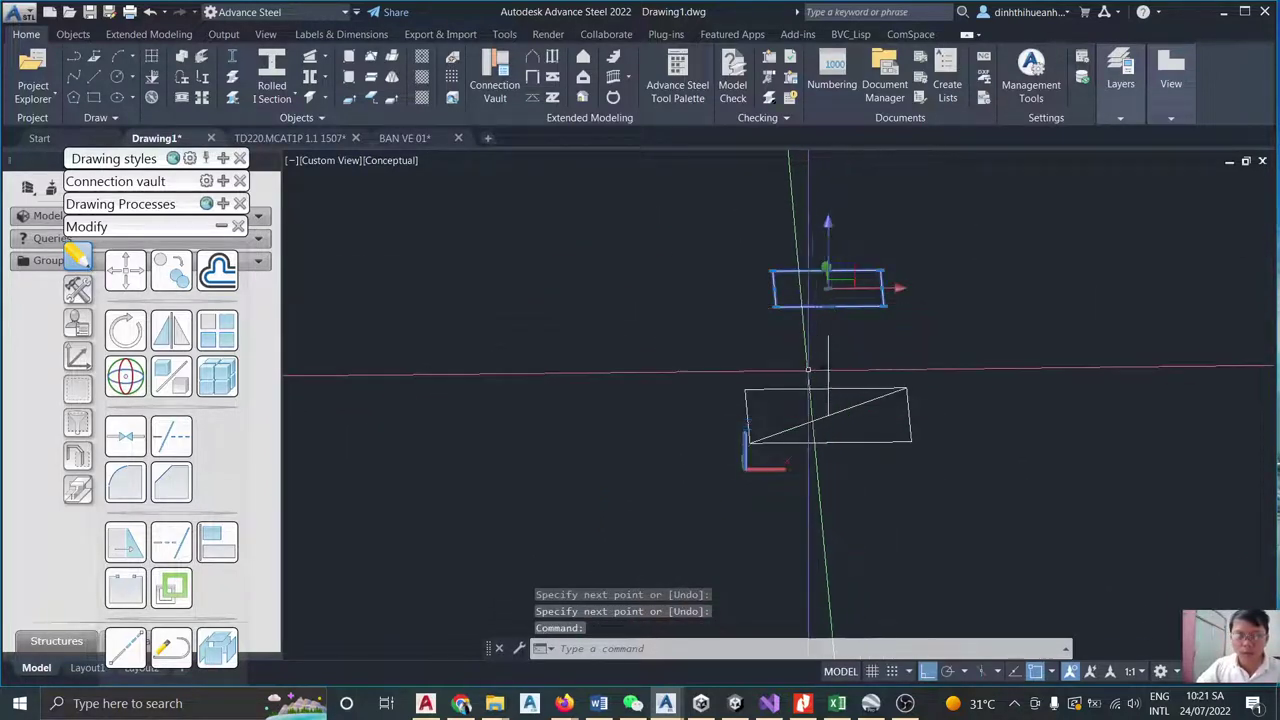
key("Escape")
Combine both rectangles, the diagonal and the vertical line into a block named EGER with the base point at 0,0,0.
left_click(673, 468)
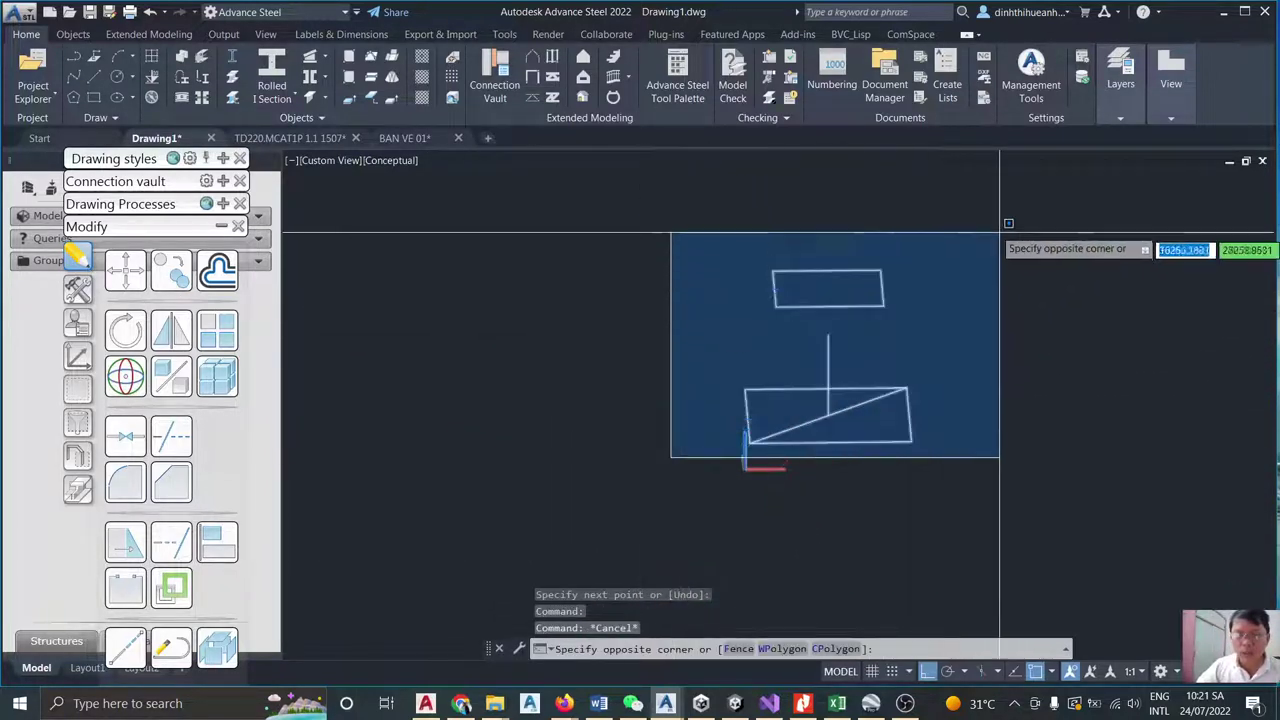
left_click(1018, 227)
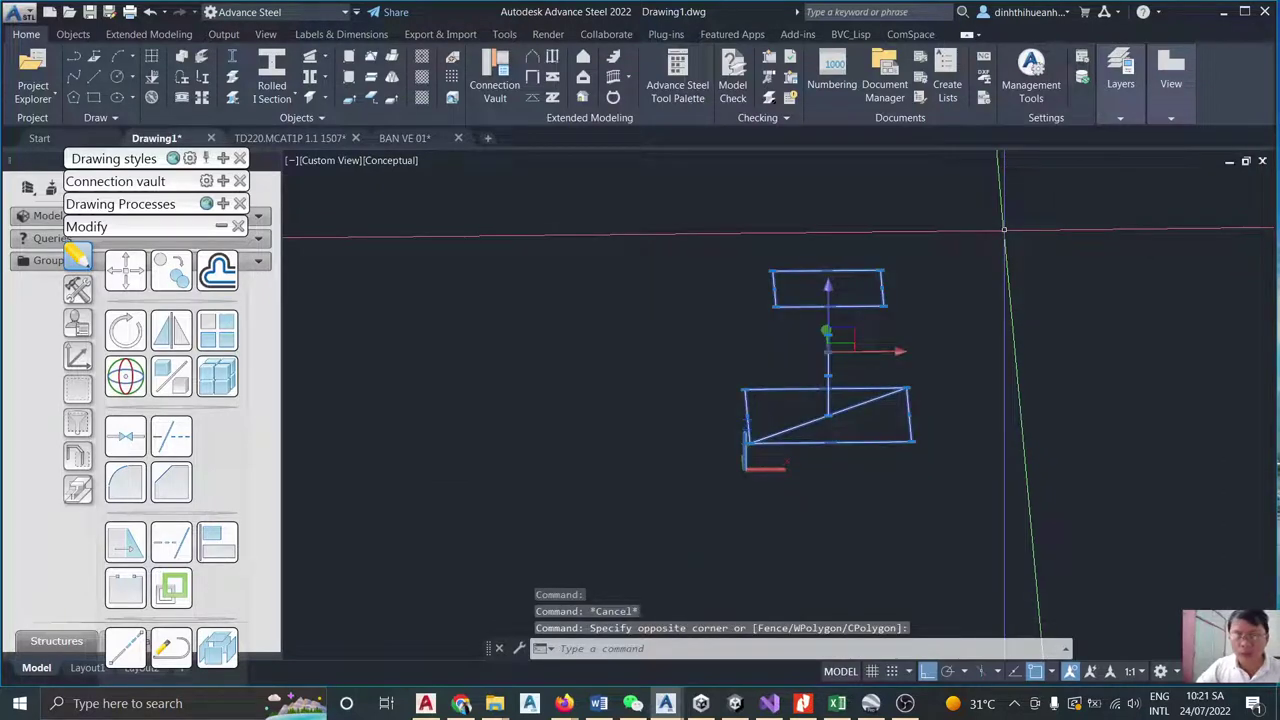
type("b")
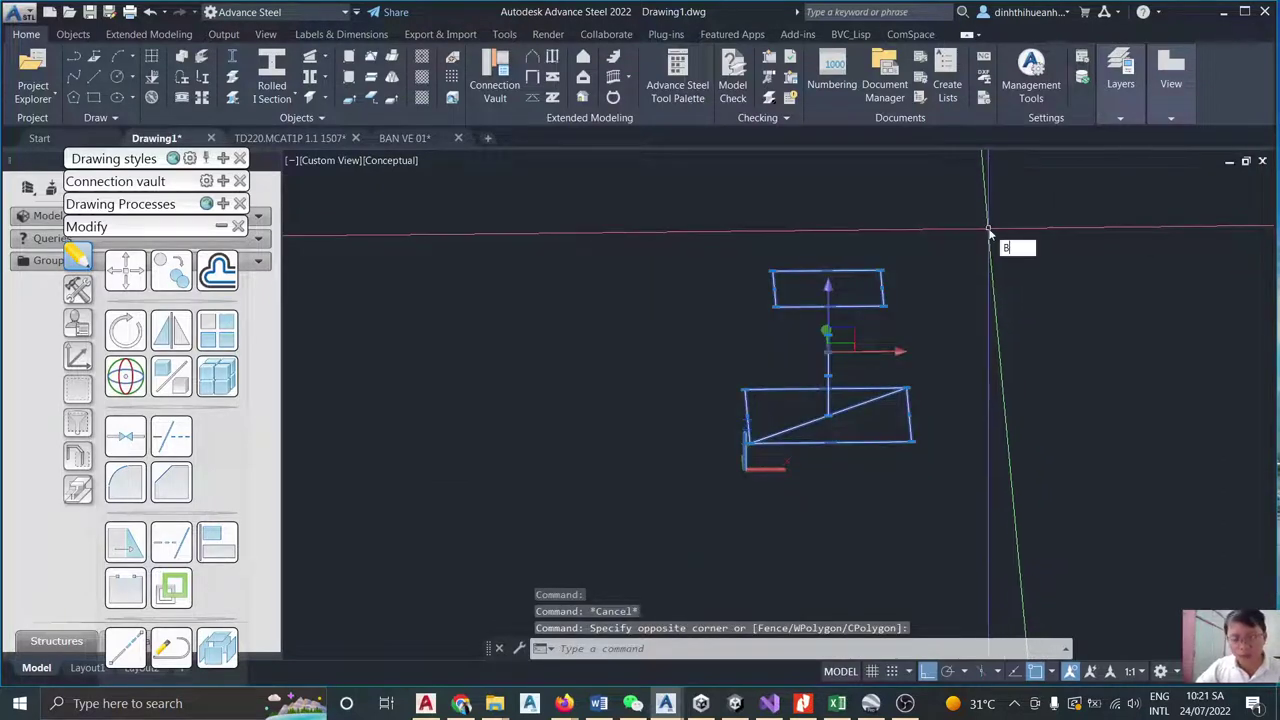
key("Return")
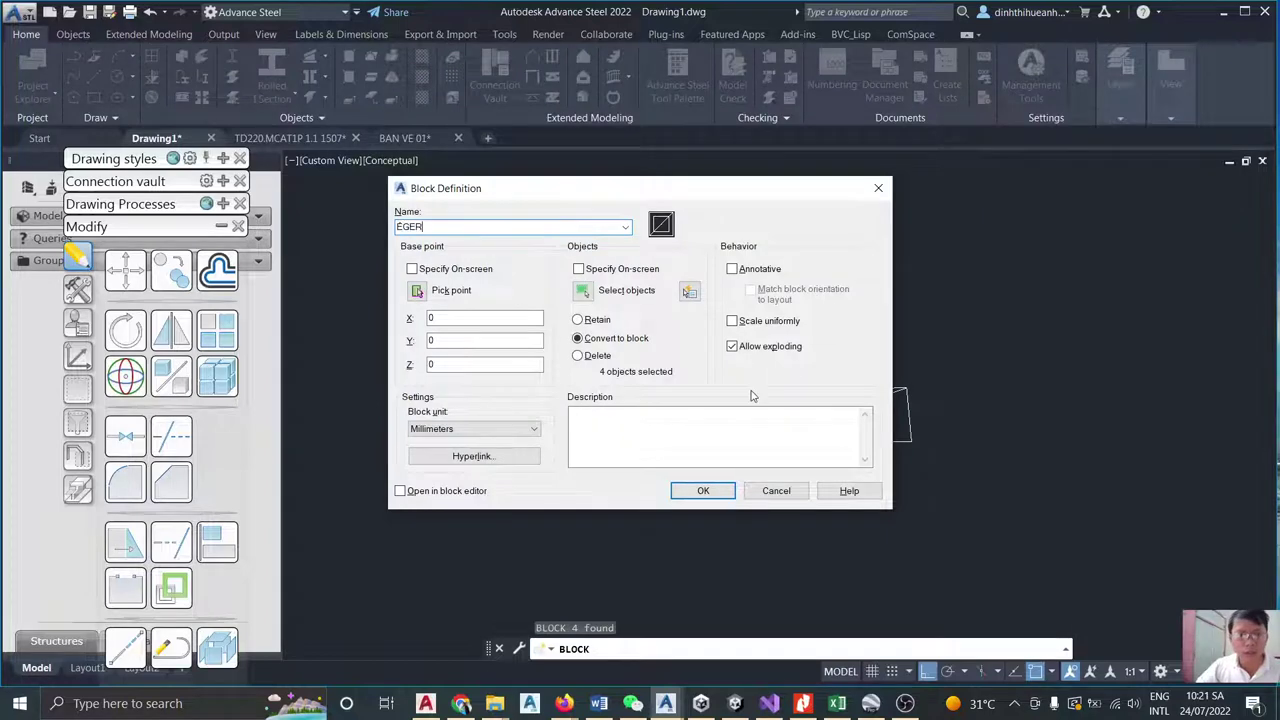
left_click(703, 491)
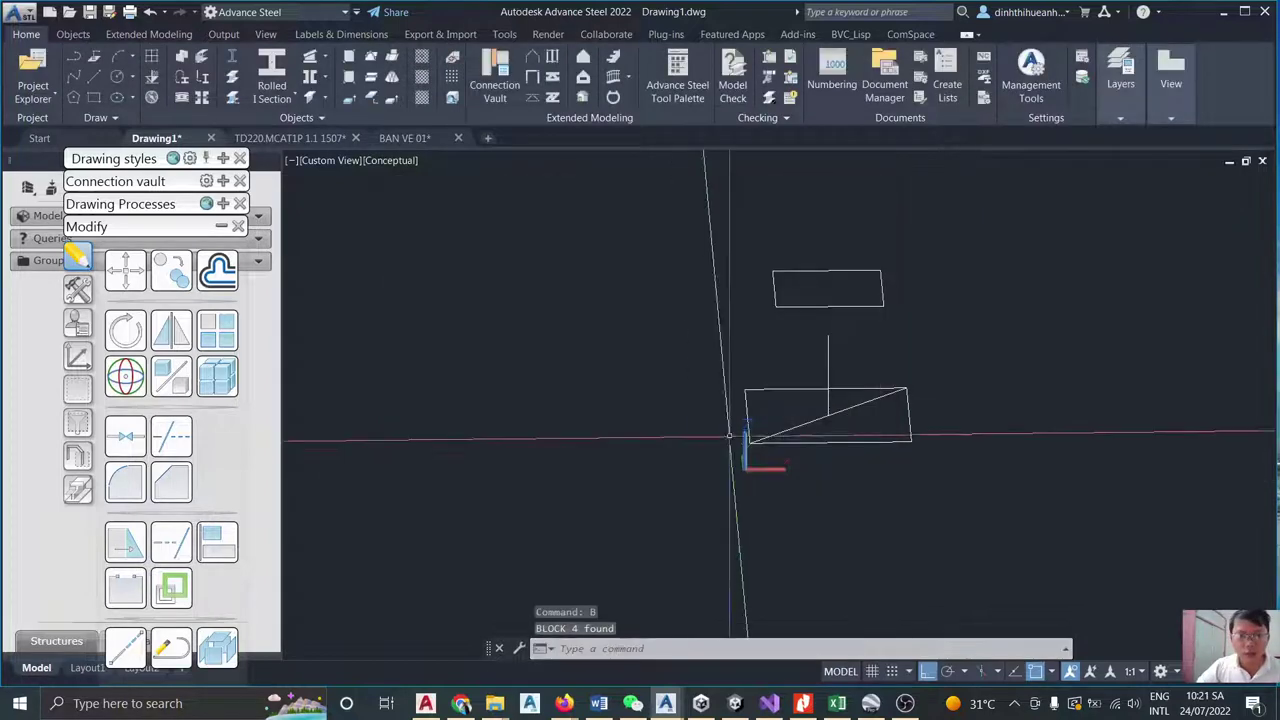
left_click(830, 299)
key("Escape")
key("Escape")
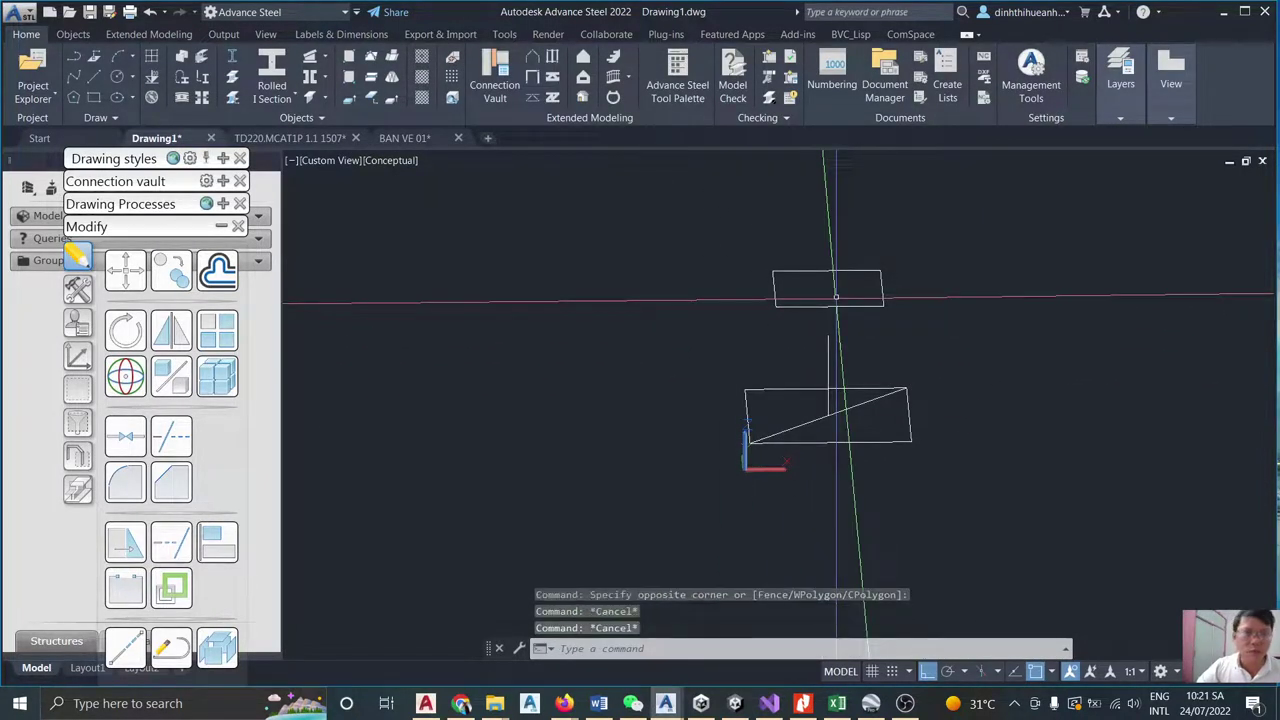
Place an angle section beam from the lower rectangle's front corner to the matching corner of the upper rectangle.
left_click(74, 34)
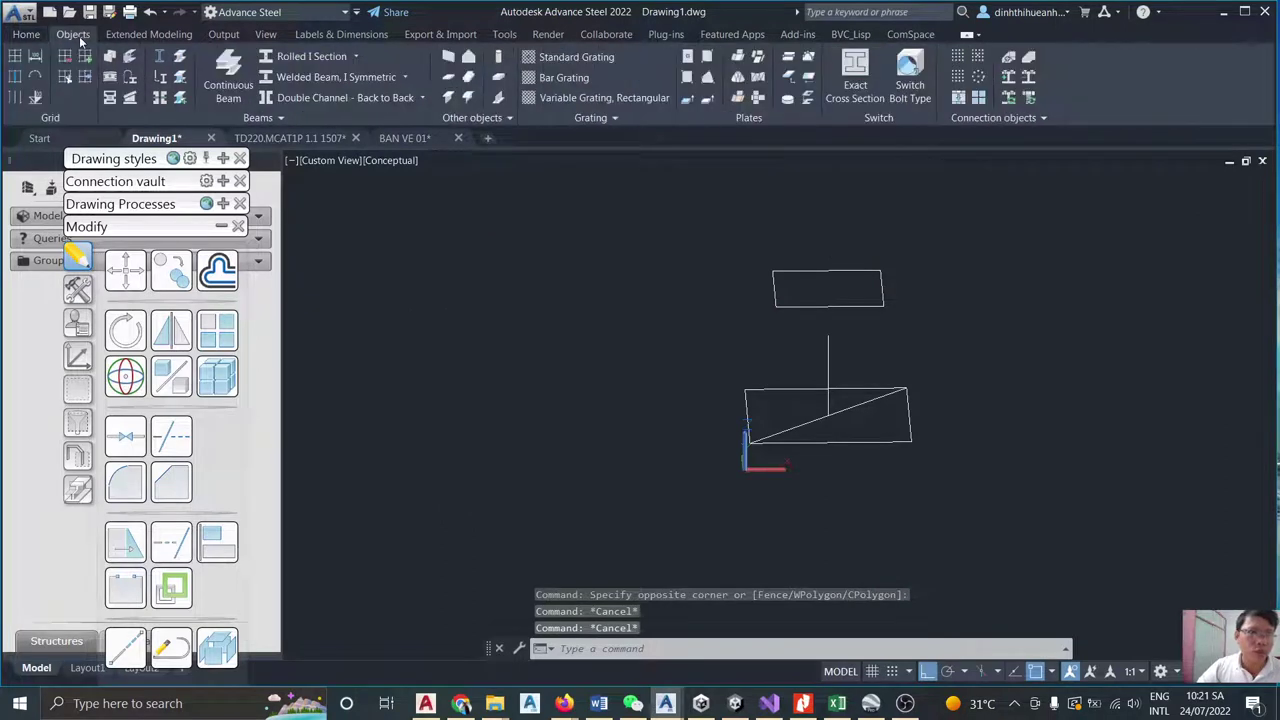
left_click(357, 55)
left_click(275, 152)
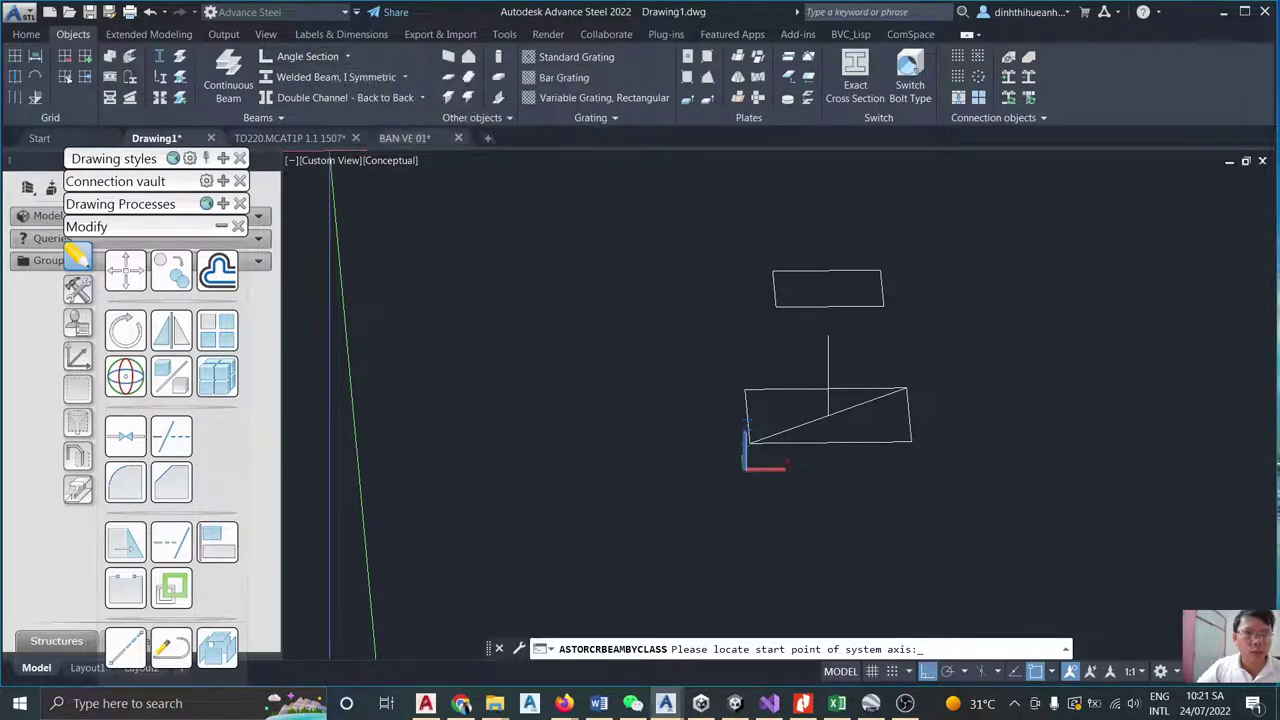
left_click(304, 60)
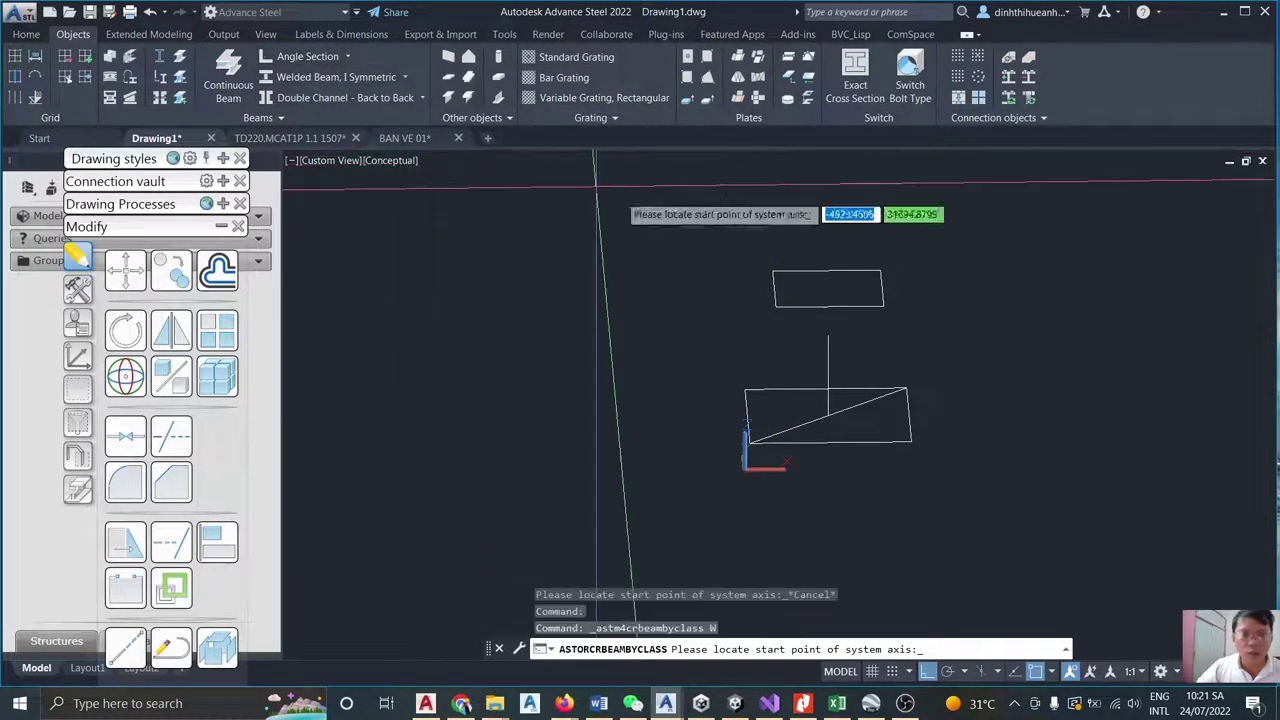
scroll(908, 444, "up", 2)
left_click(900, 448)
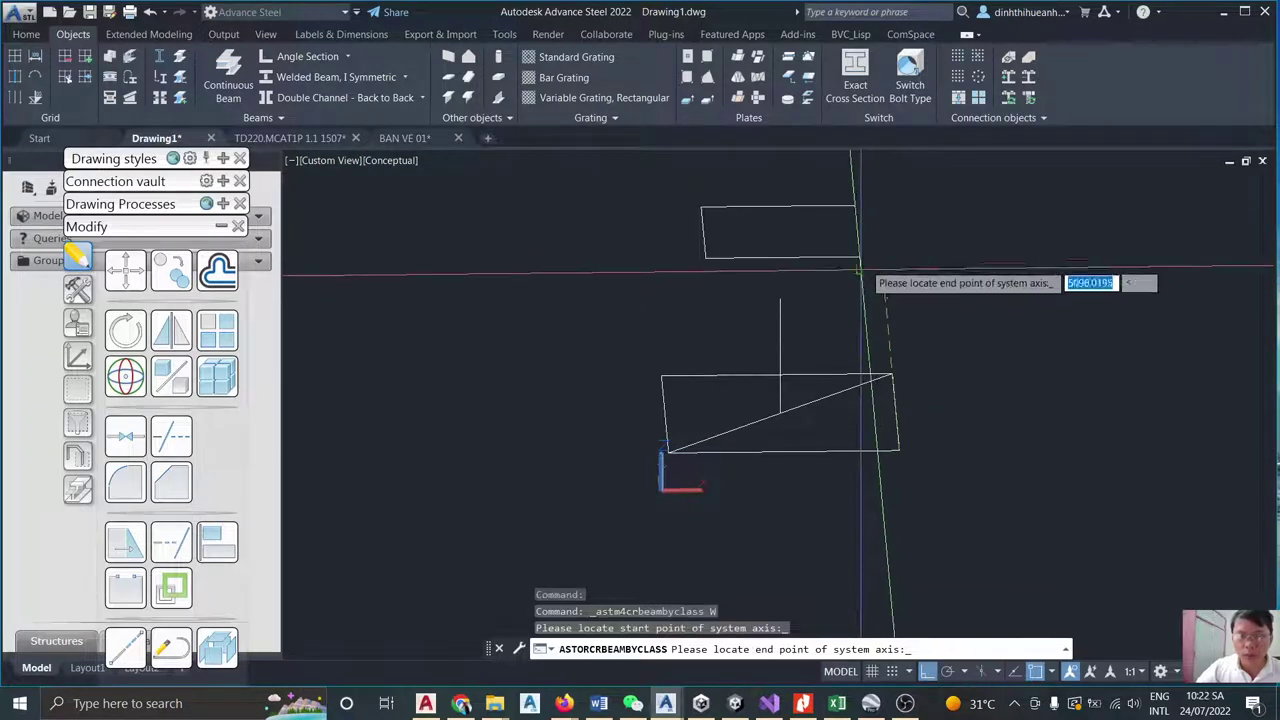
left_click(860, 258)
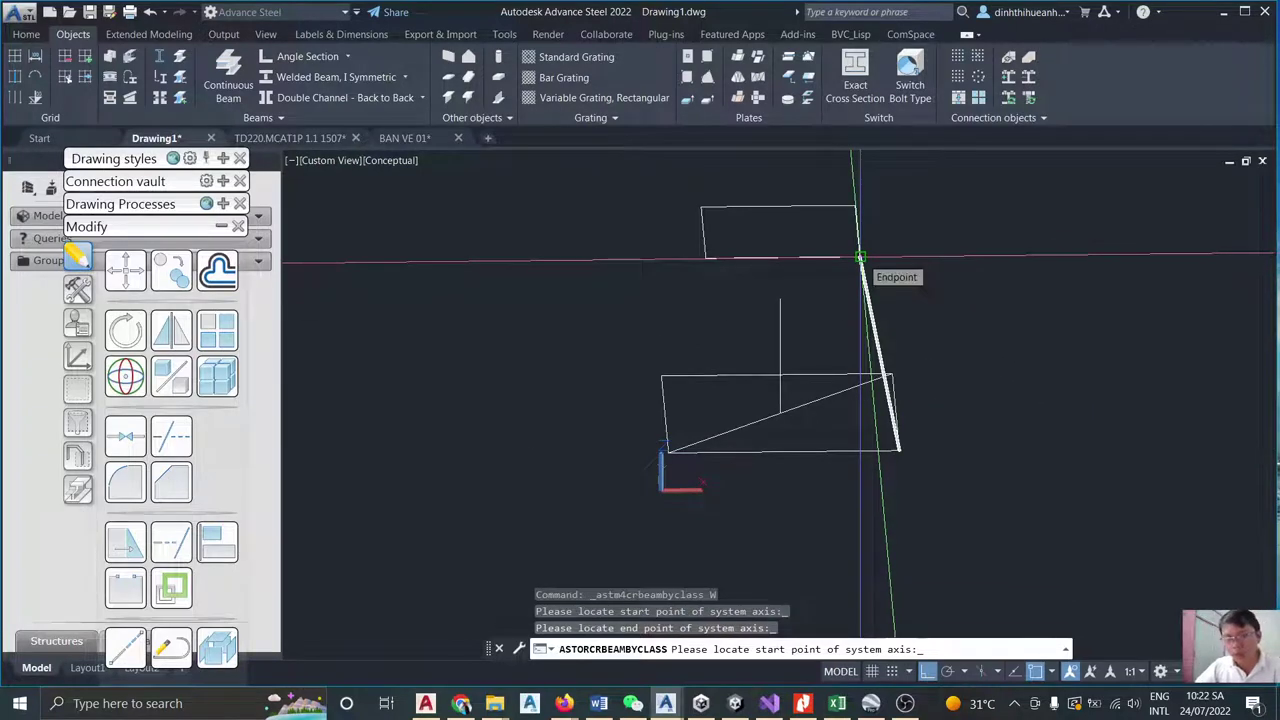
key("Return")
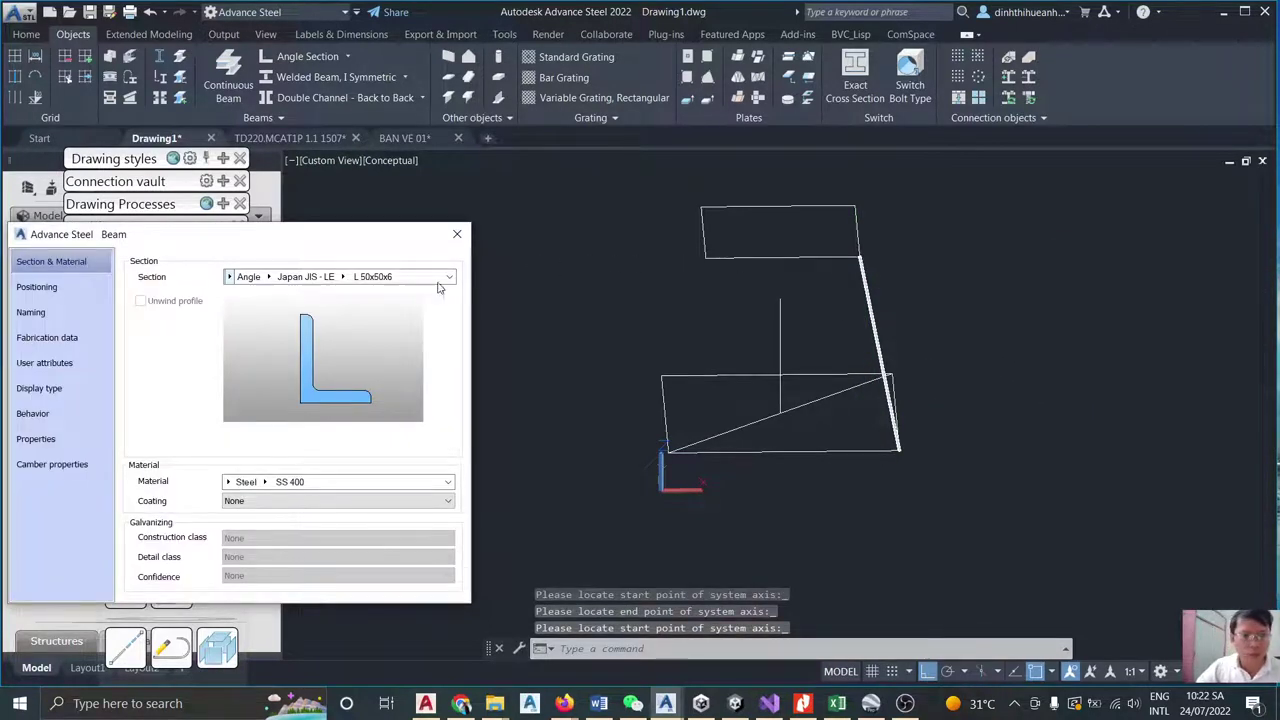
Set the beam's section to Japan JIS angle L 150x150x15.
left_click(342, 279)
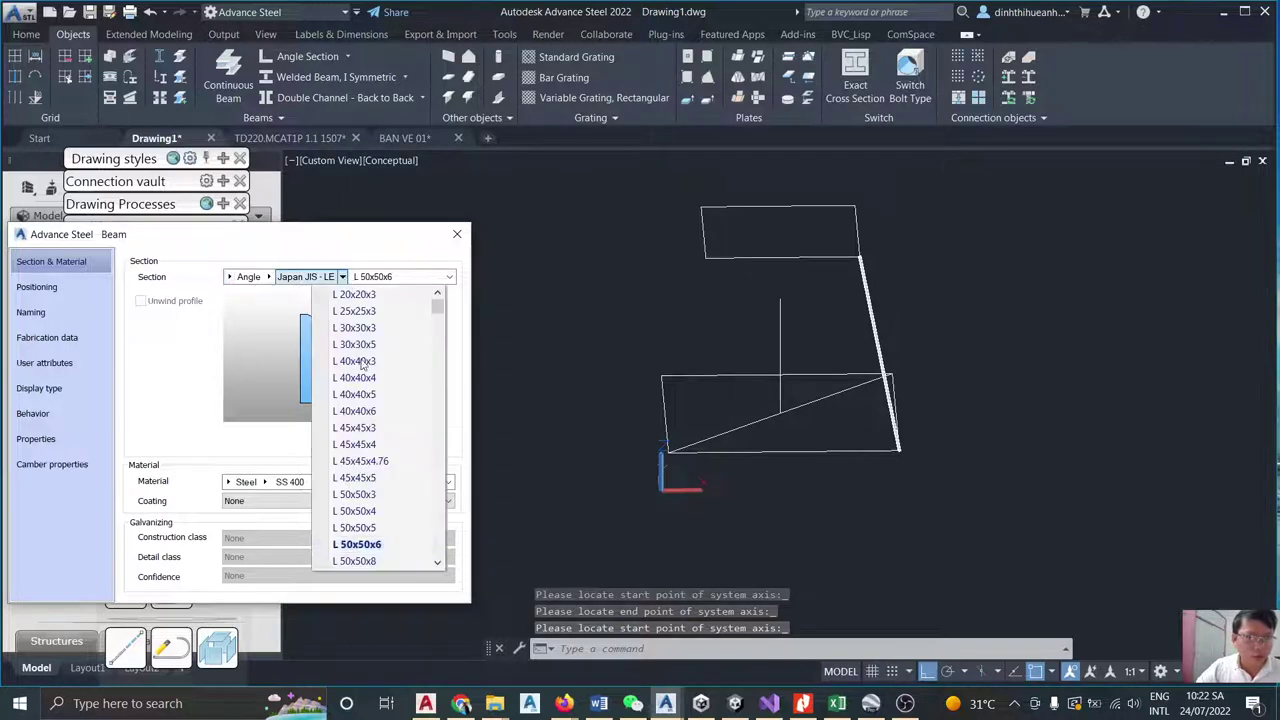
scroll(362, 366, "down", 10)
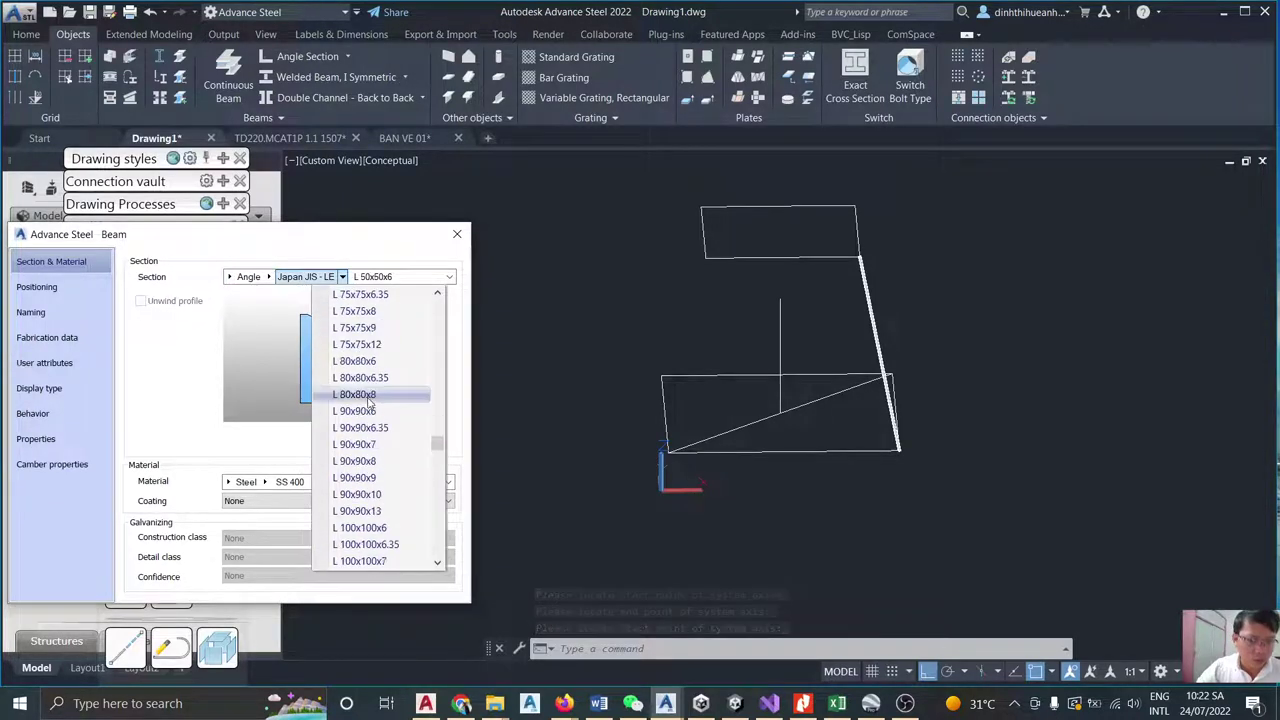
scroll(368, 403, "down", 5)
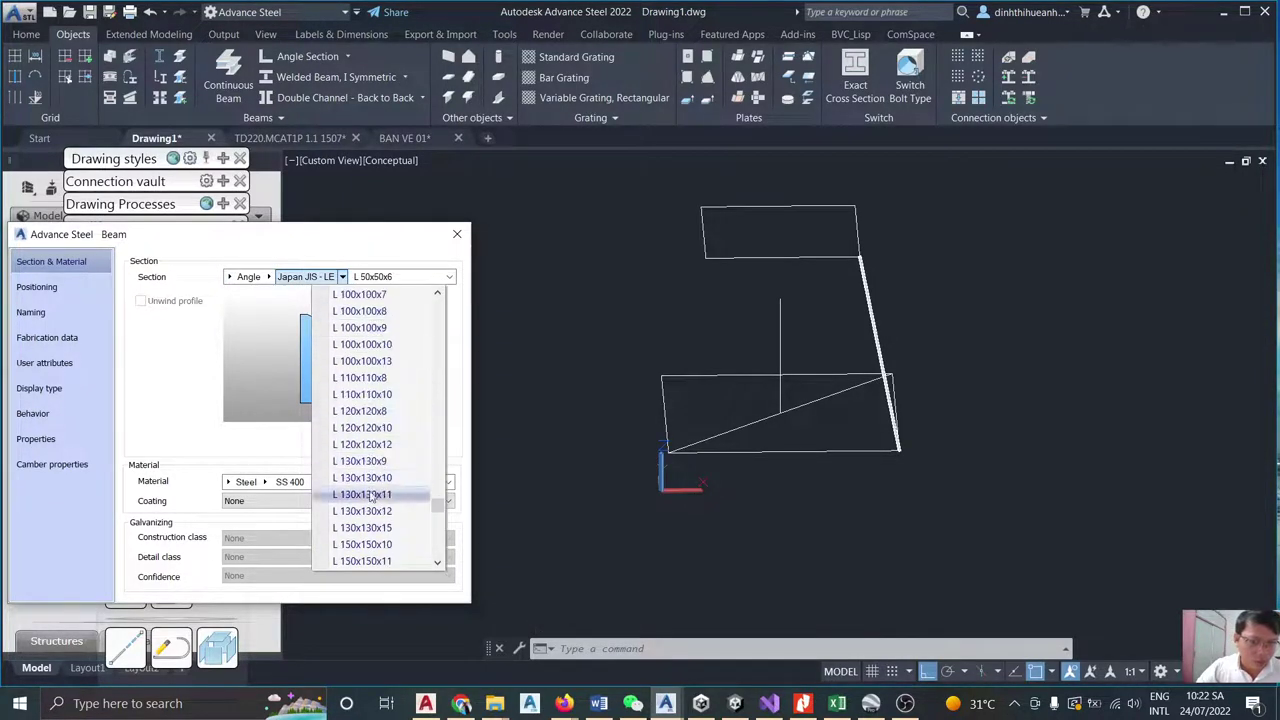
left_click(362, 530)
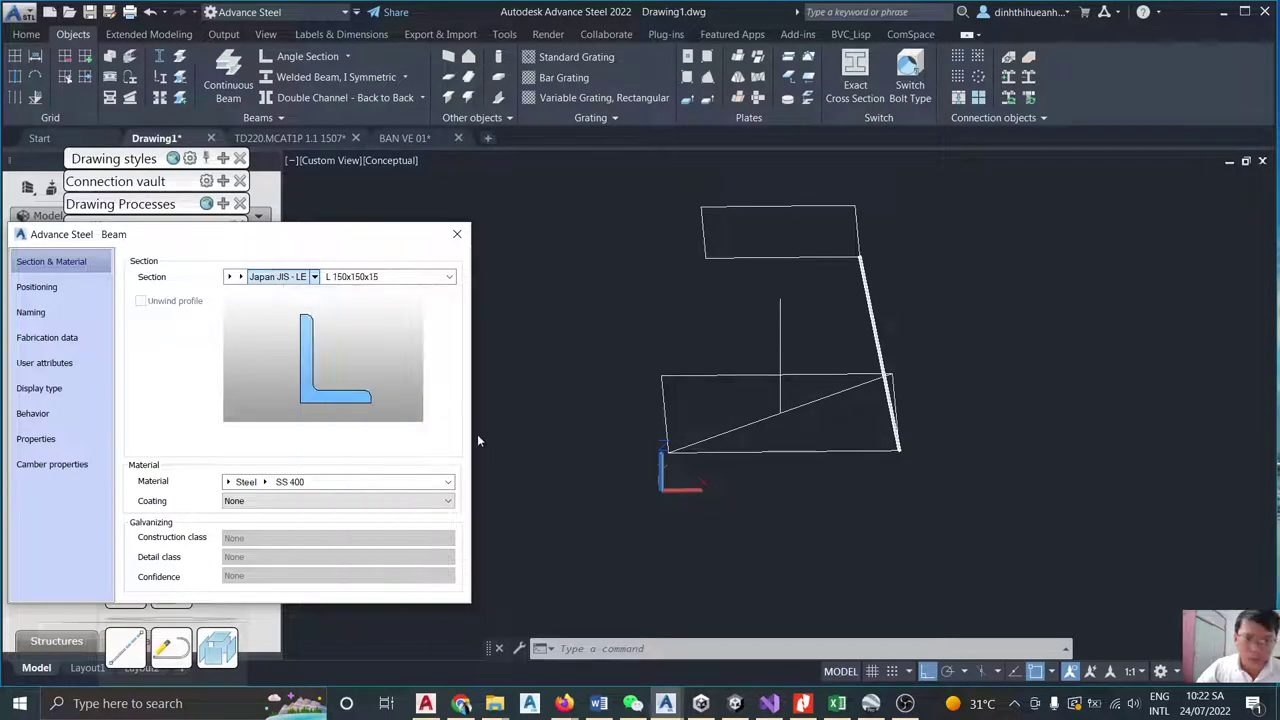
Set the angle beam's rotation angle to 135 in its positioning properties and close the properties.
left_click(40, 288)
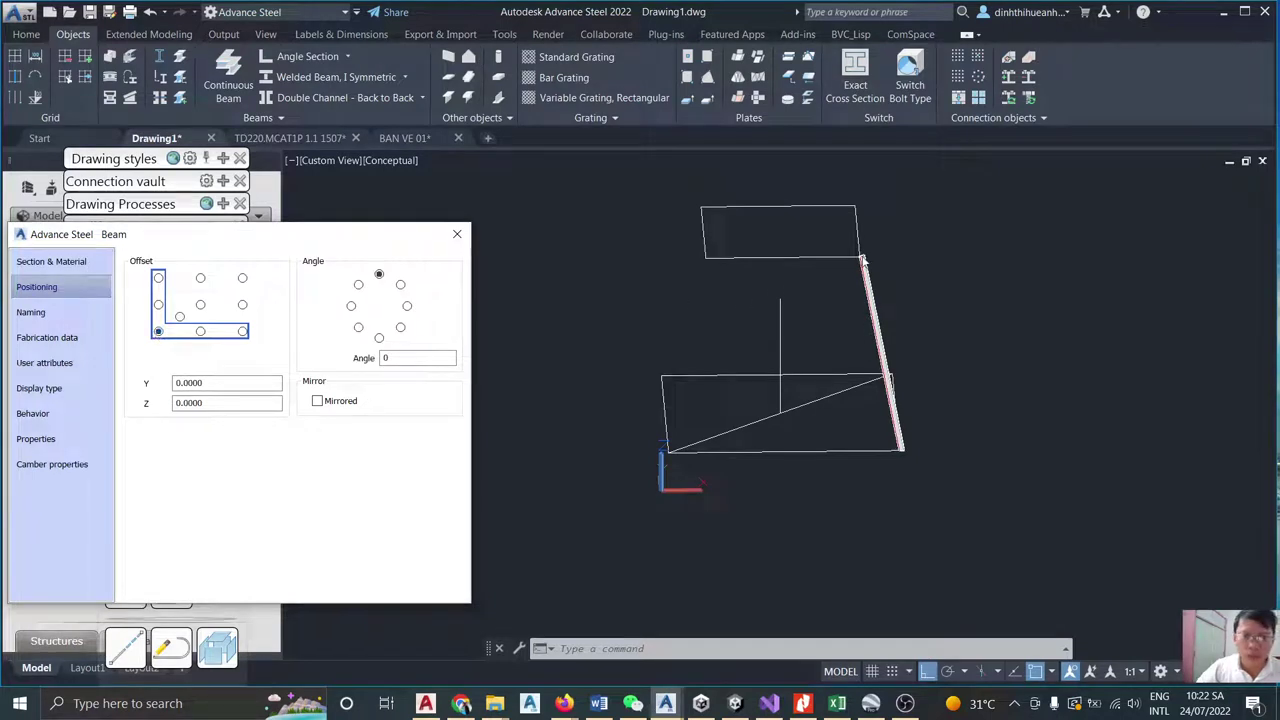
scroll(862, 258, "up", 5)
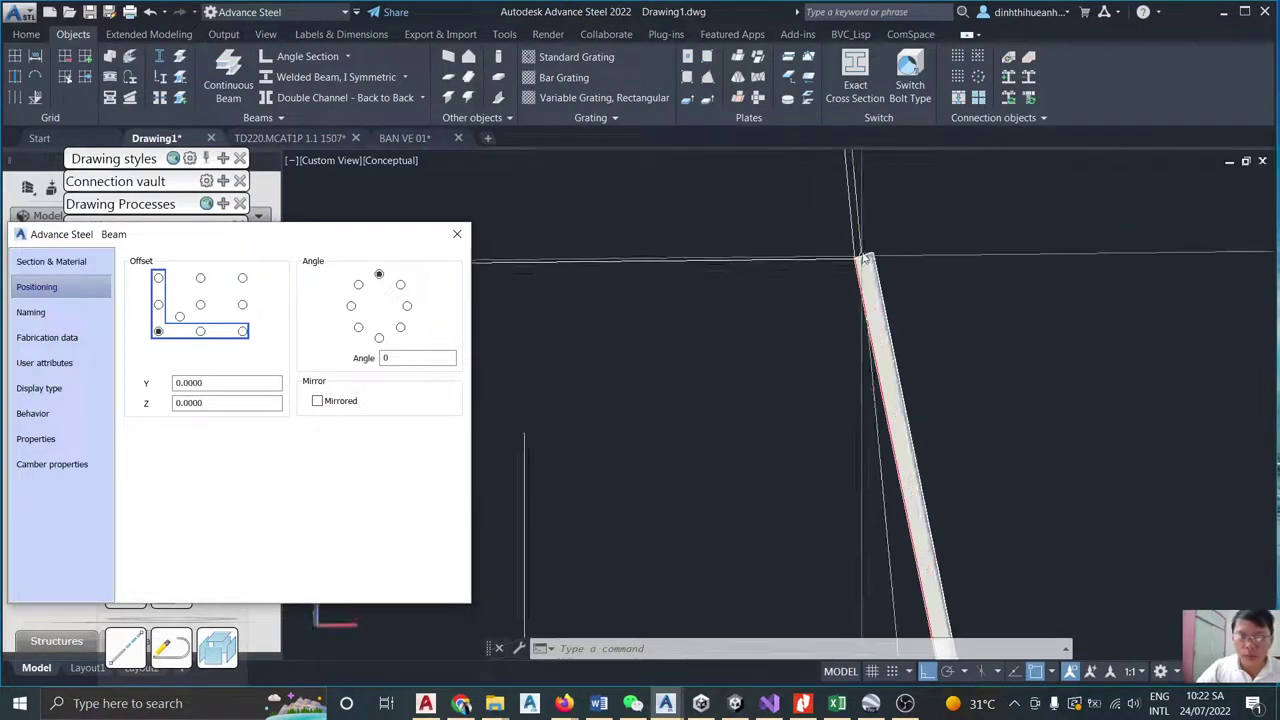
left_click(407, 307)
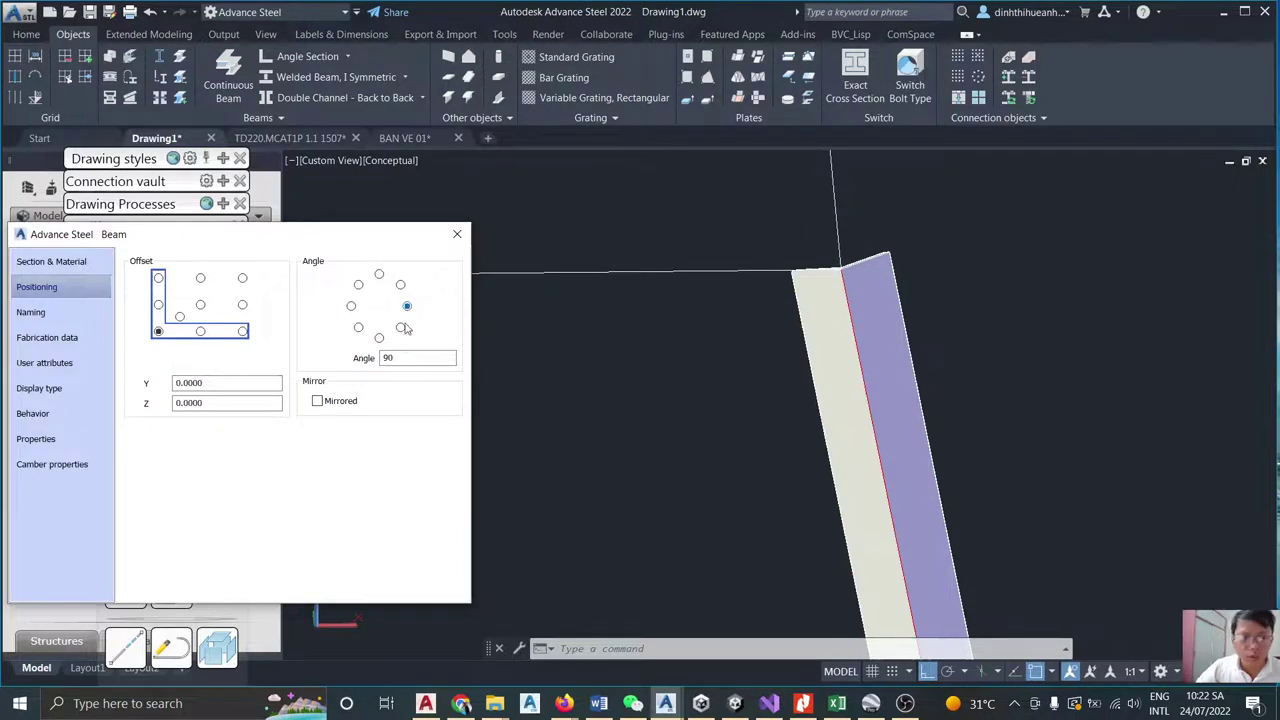
left_click(401, 328)
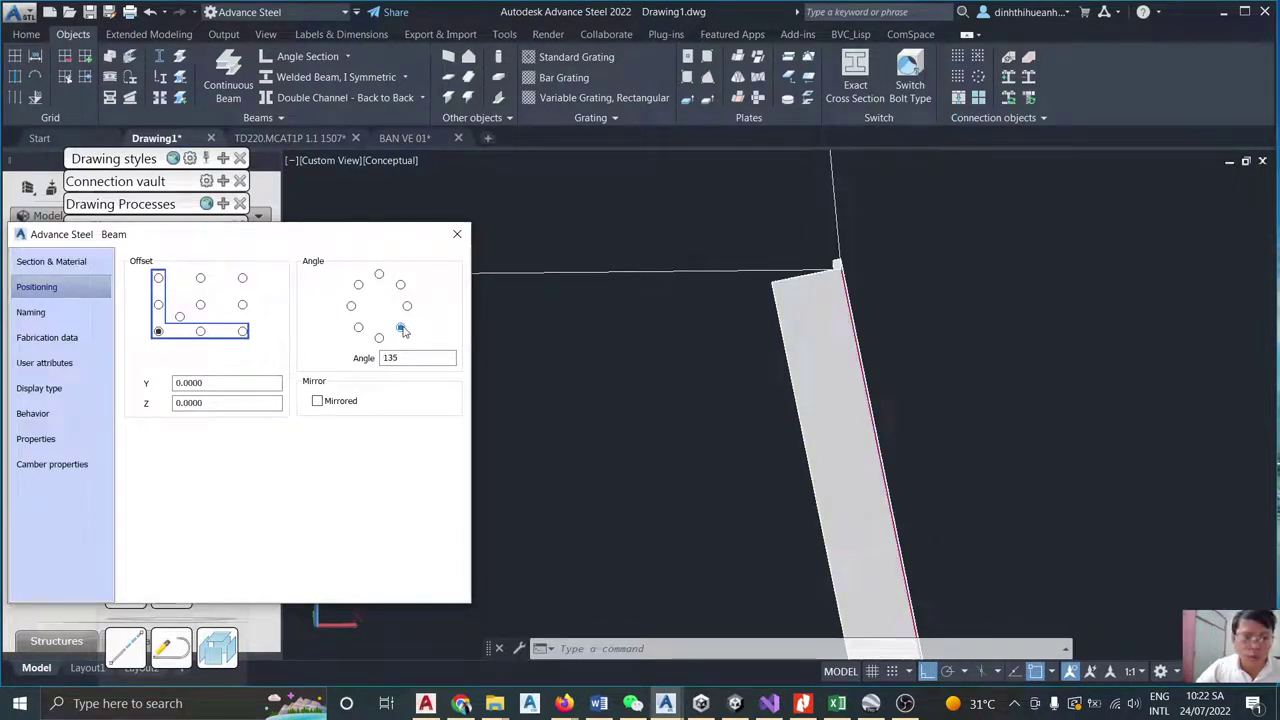
left_click(457, 234)
Examine how the angle's legs line up with the rectangle edges in the plan view and from an orbited 3D view.
scroll(771, 298, "down", 3)
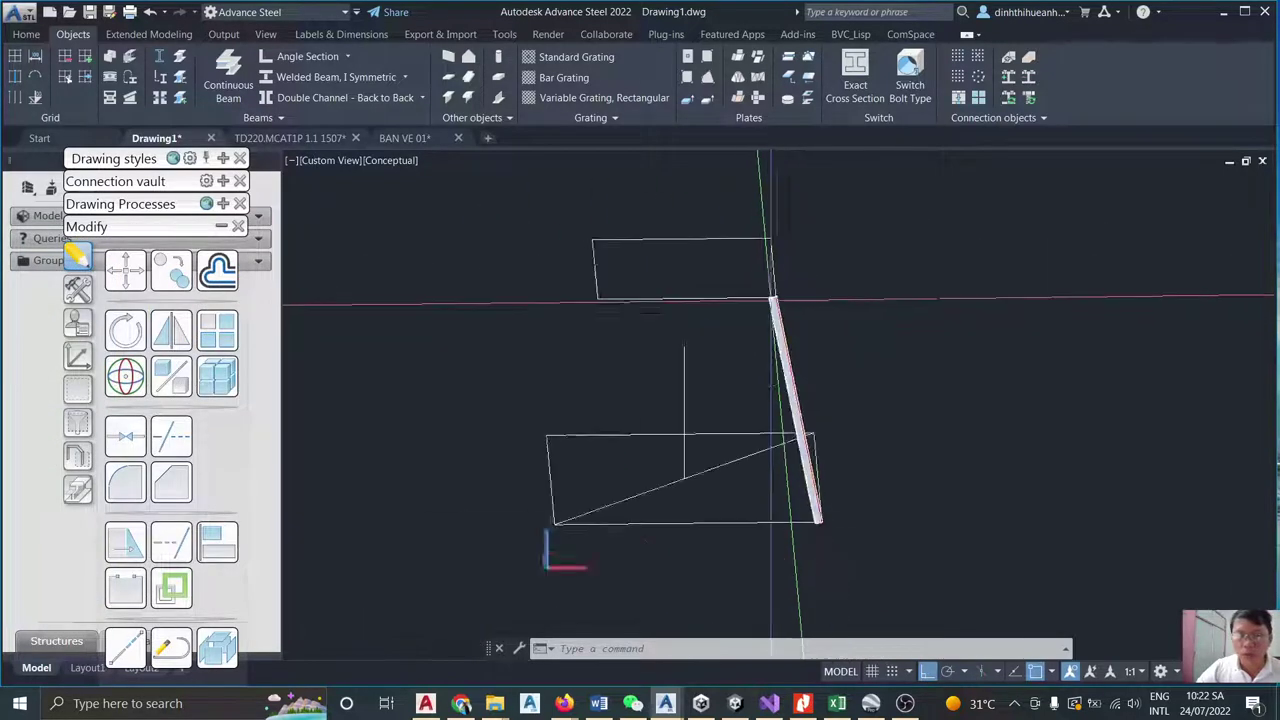
scroll(771, 298, "down", 2)
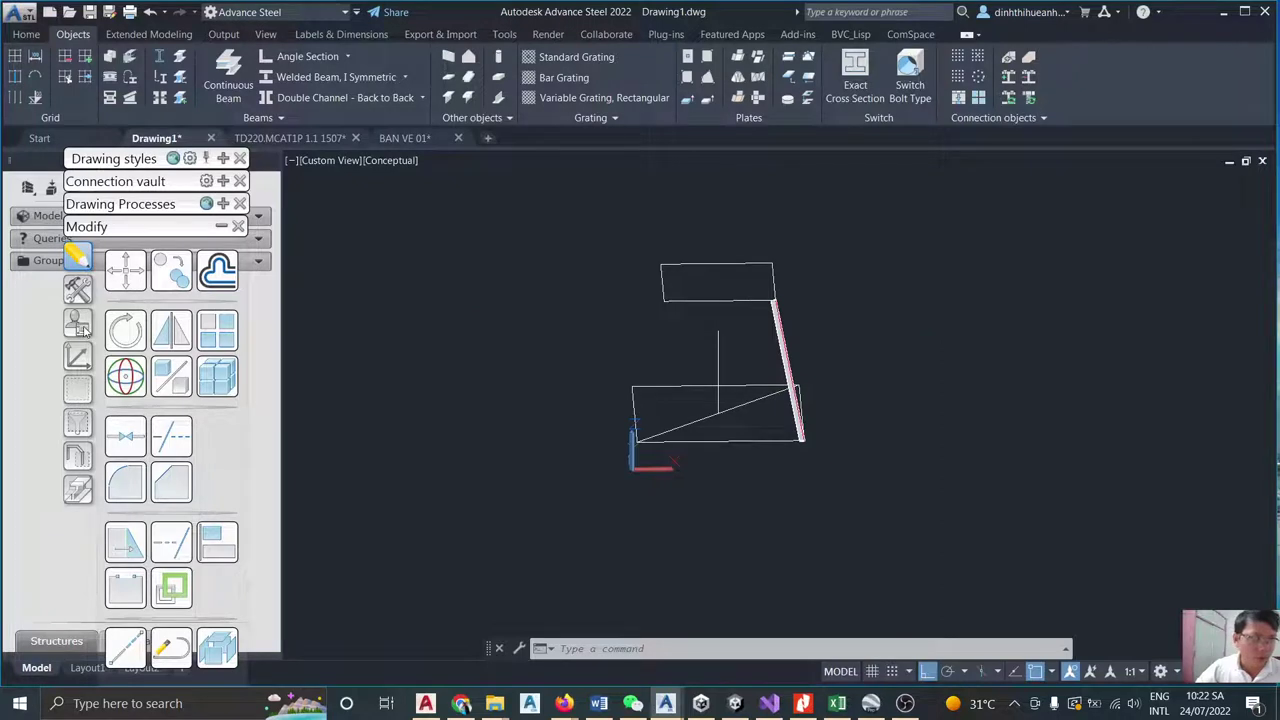
left_click(80, 357)
left_click(118, 450)
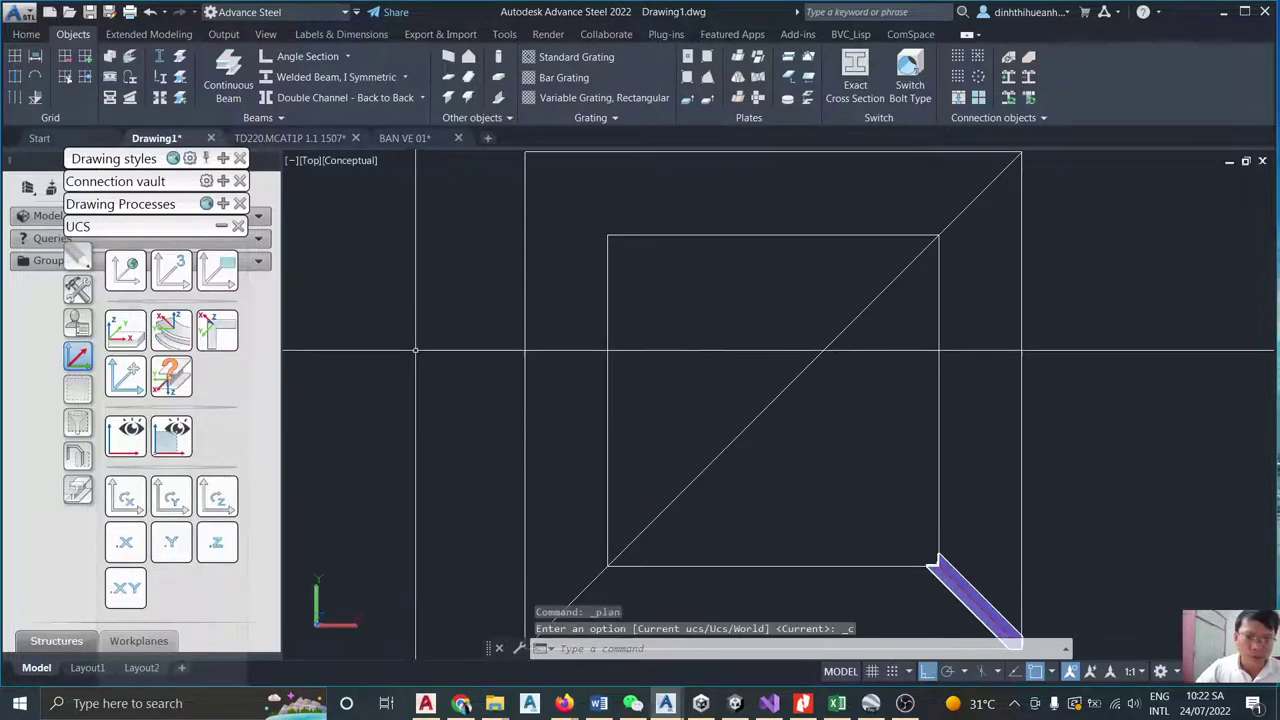
scroll(800, 380, "down", 2)
scroll(892, 388, "up", 6)
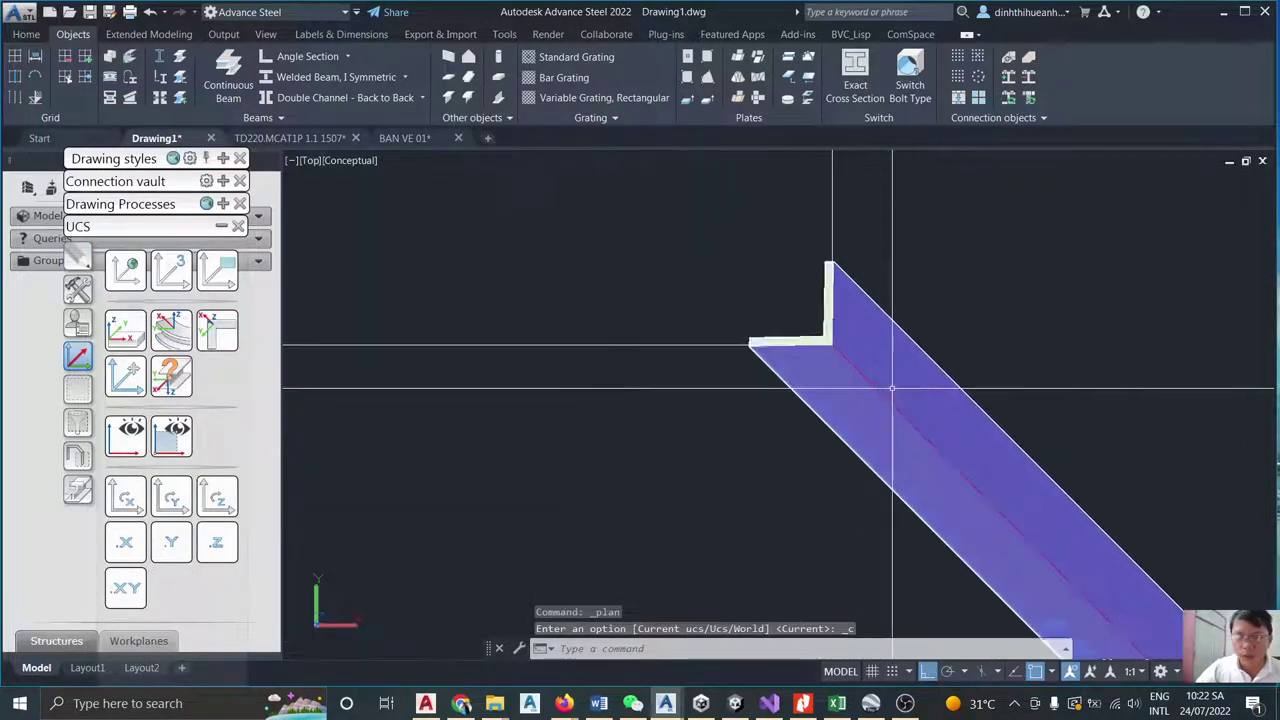
scroll(892, 388, "up", 4)
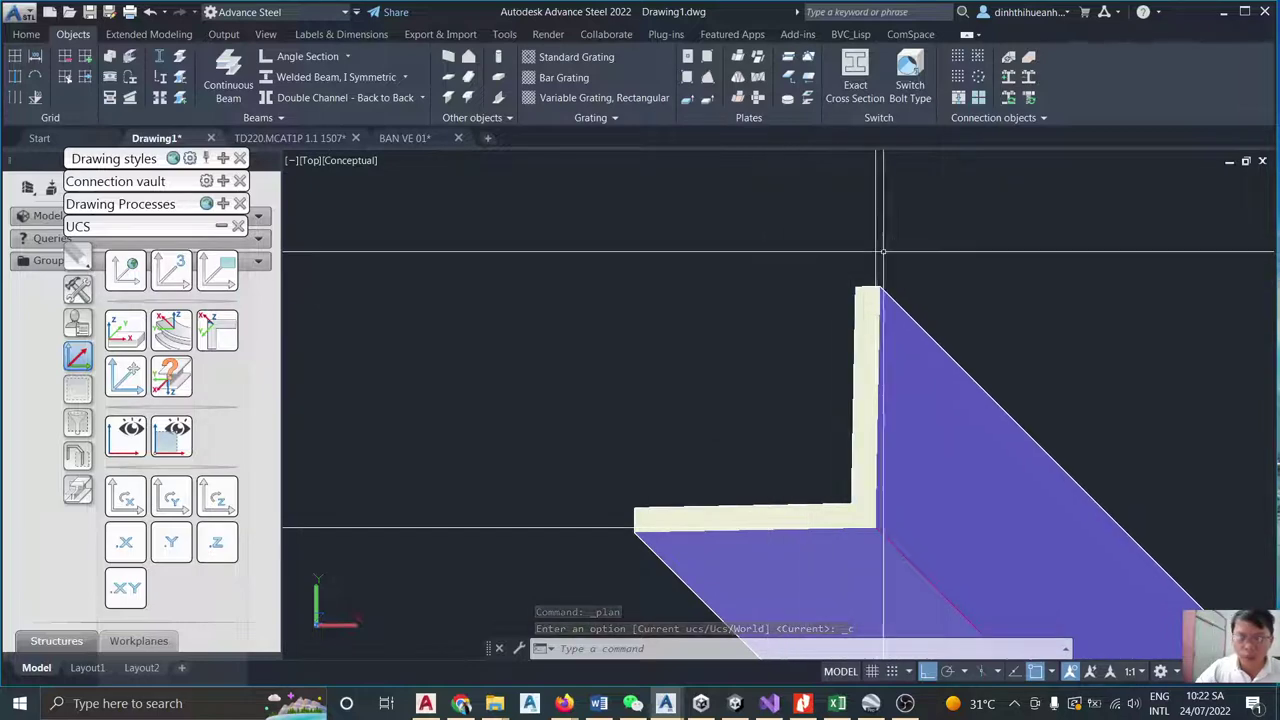
scroll(886, 290, "down", 3)
left_click(891, 297)
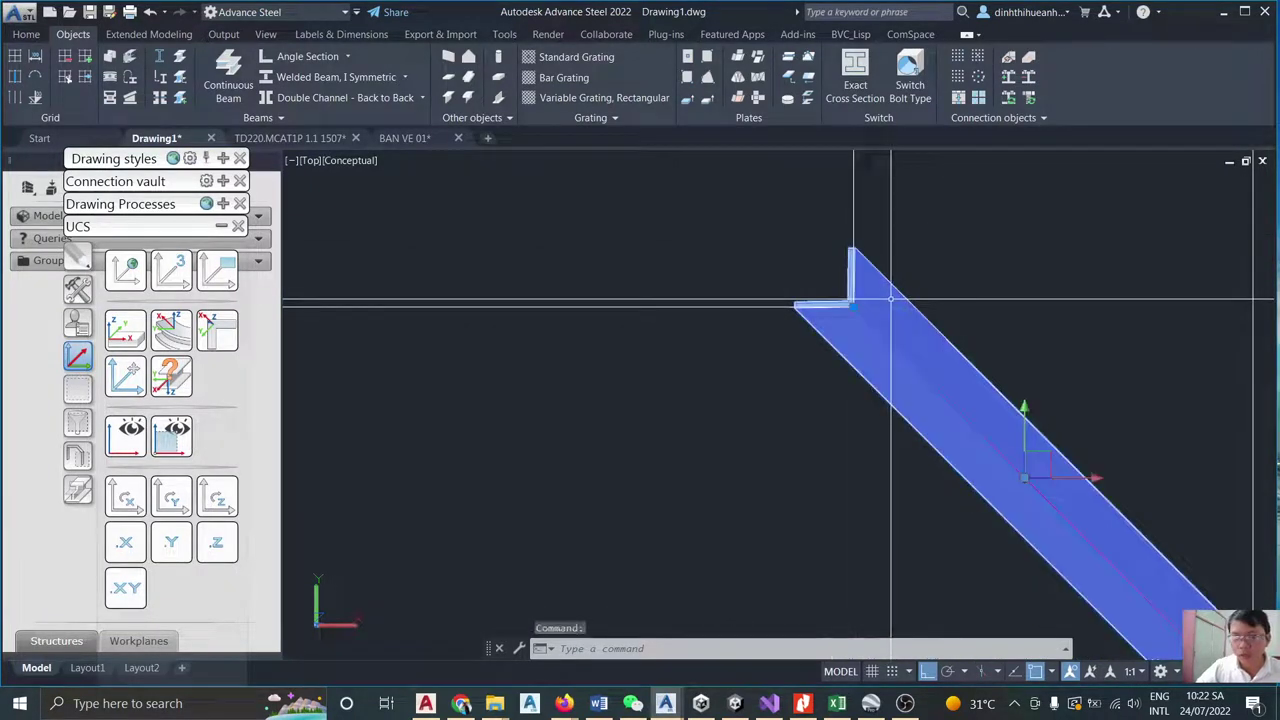
scroll(891, 297, "down", 3)
key("Escape")
scroll(890, 305, "up", 5)
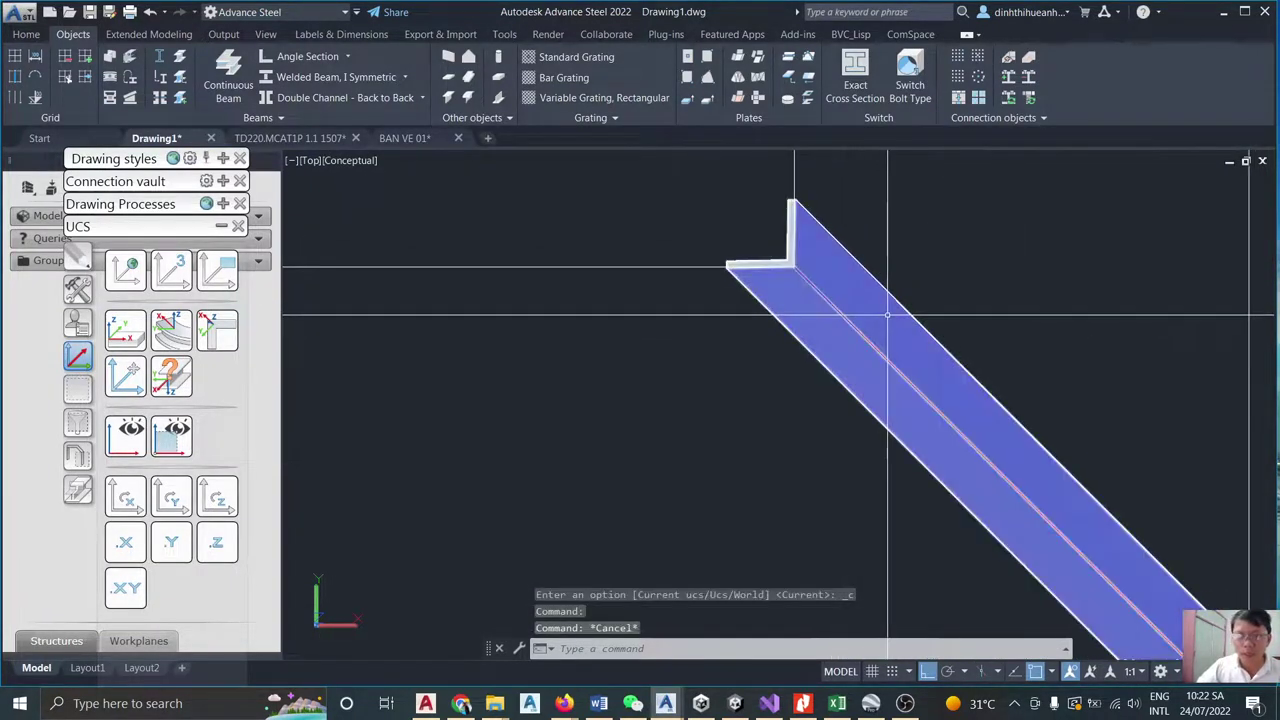
middle_click_drag(887, 314, 950, 335, "shift")
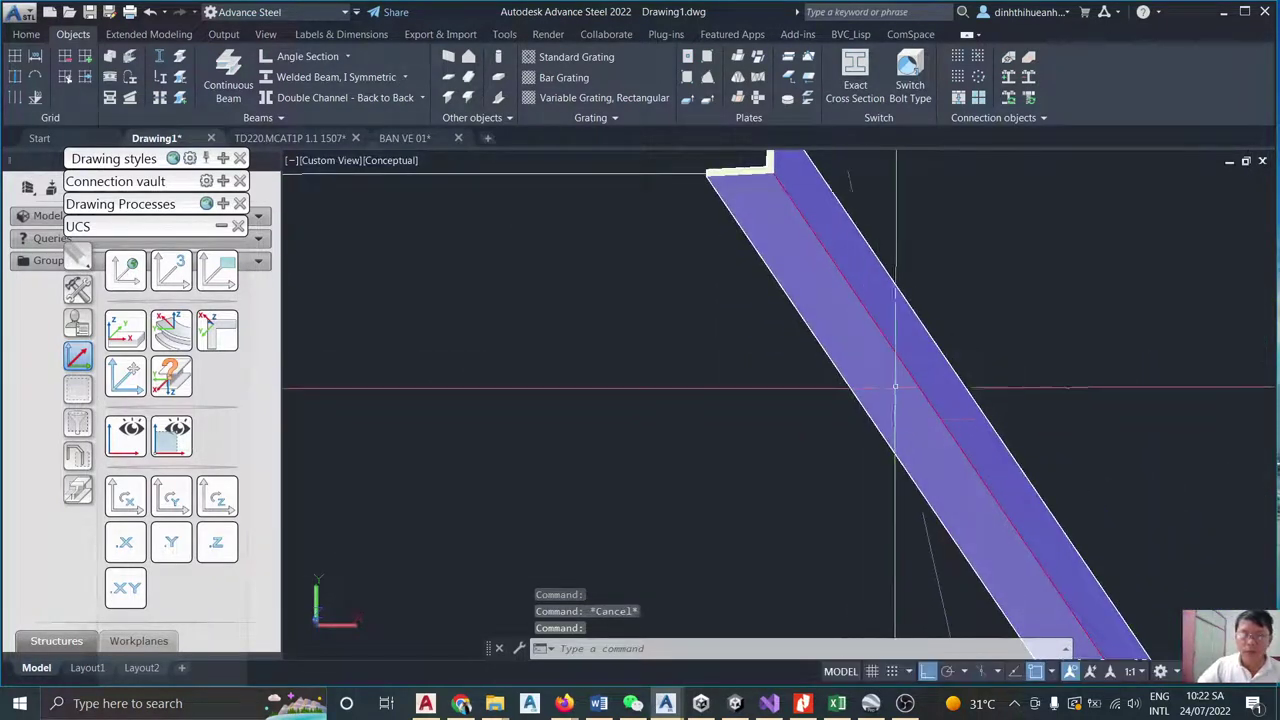
scroll(895, 386, "down", 5)
middle_click_drag(895, 386, 709, 277, "shift")
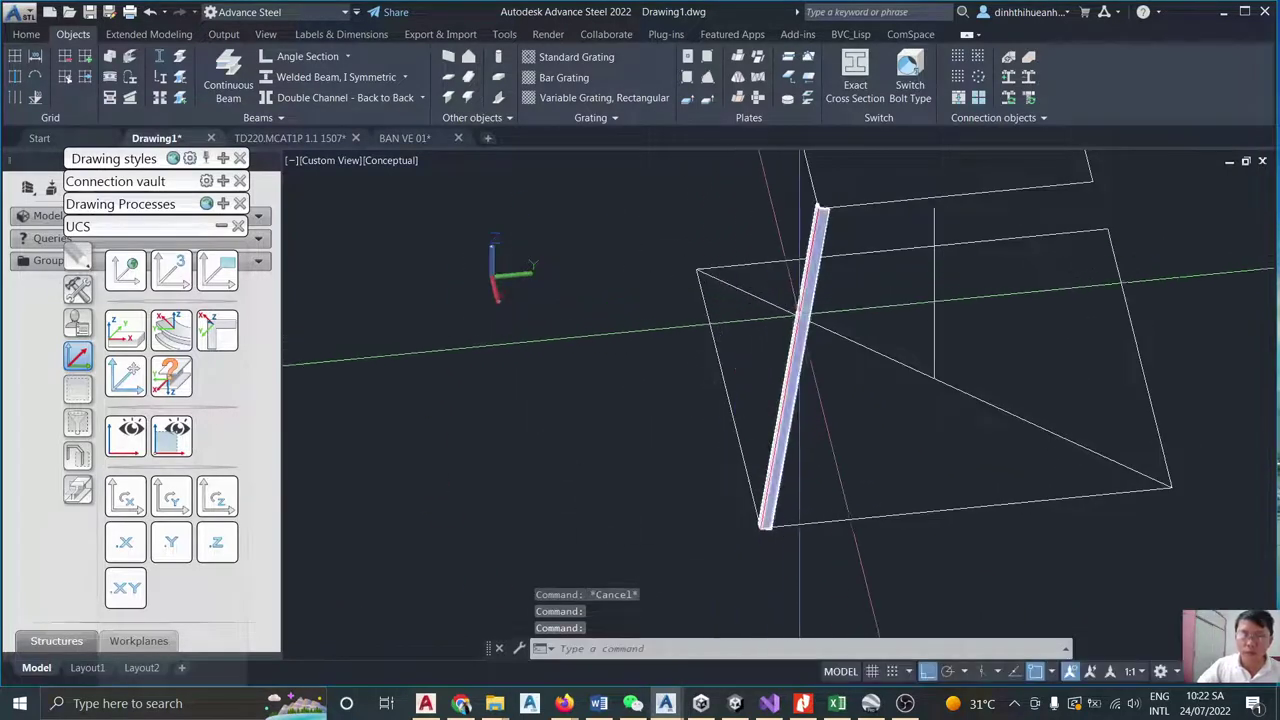
left_click(810, 318)
key("Escape")
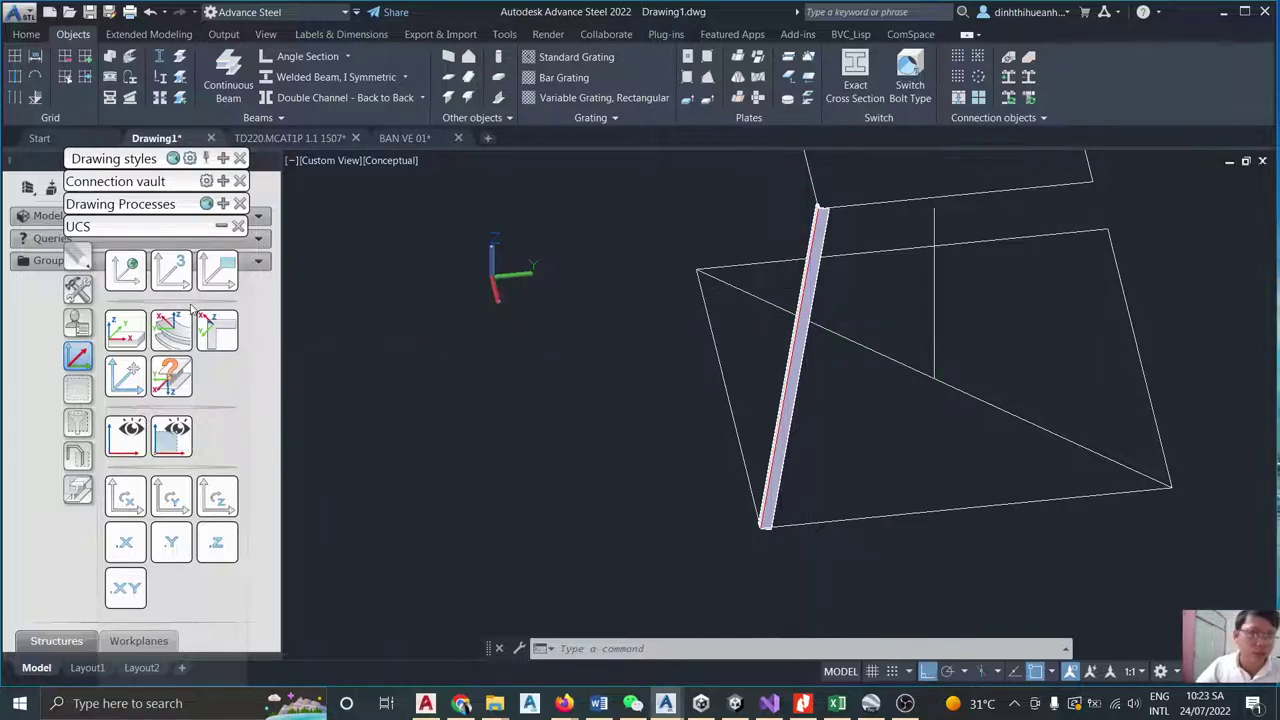
Mirror the angle beam in 3D with Transform elements about the plane through the vertical line's endpoints and the lower rectangle's near-edge midpoint.
left_click(78, 289)
left_click(216, 269)
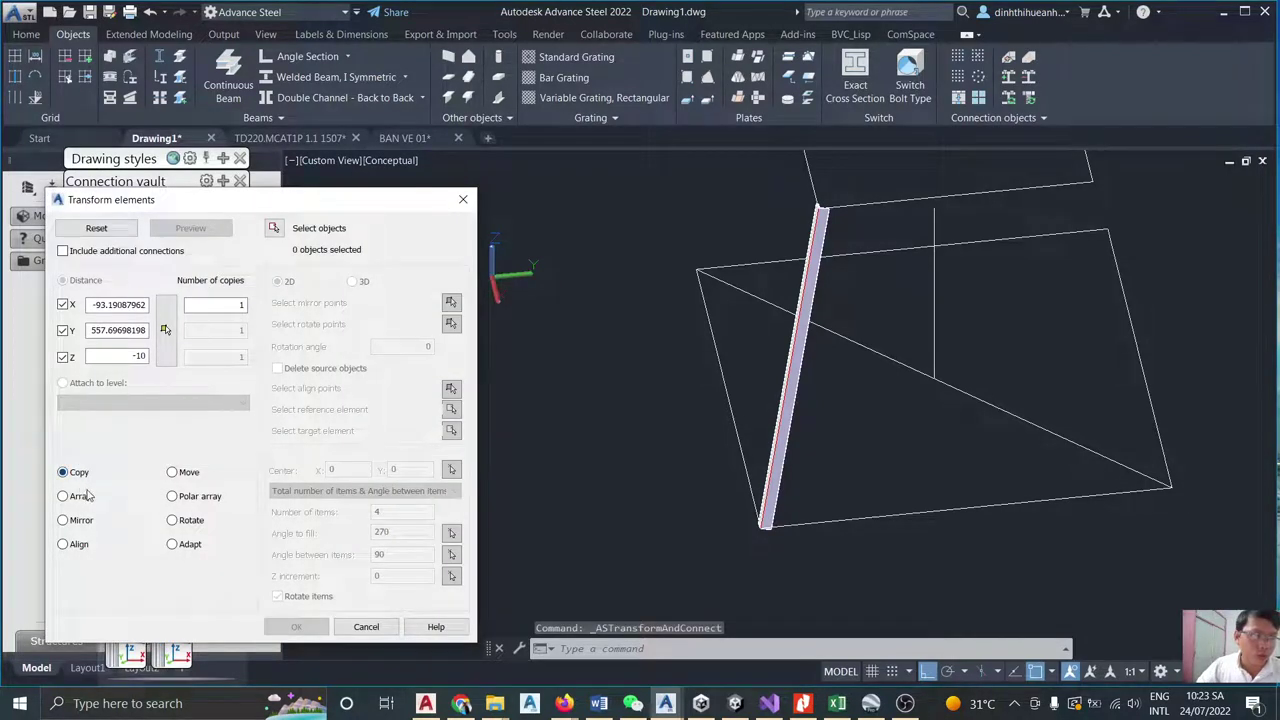
left_click(64, 520)
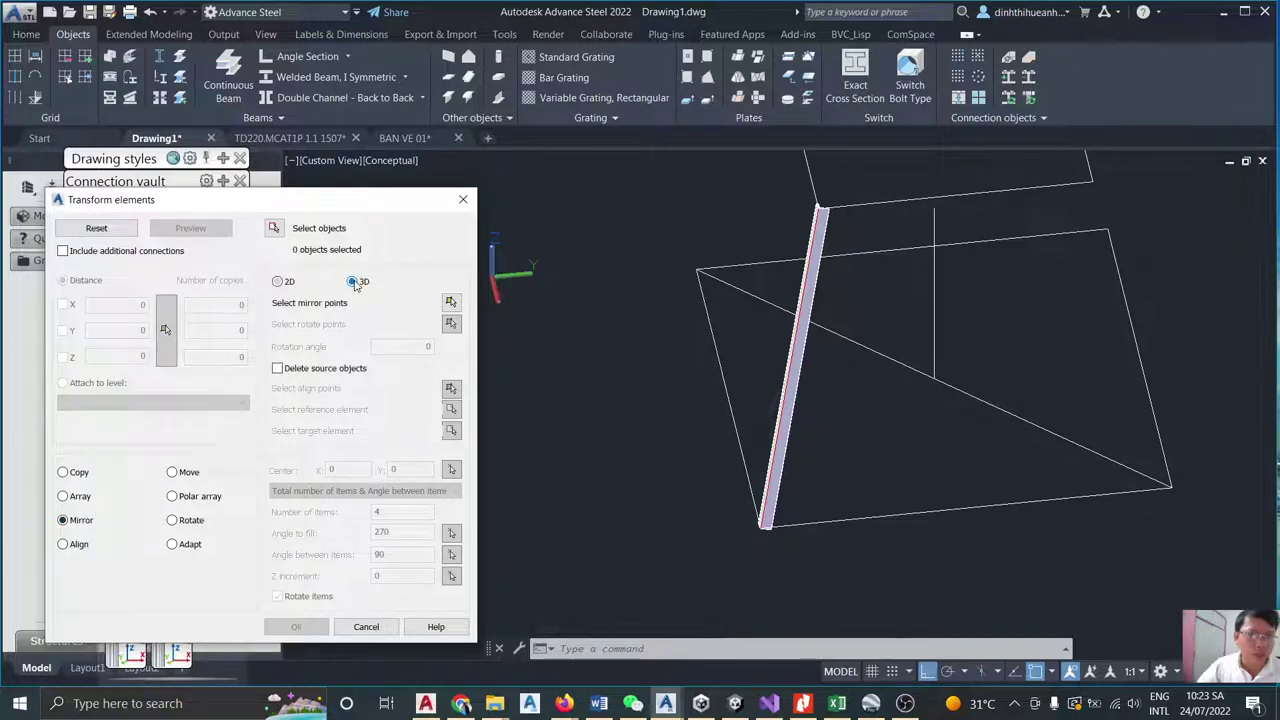
left_click(451, 303)
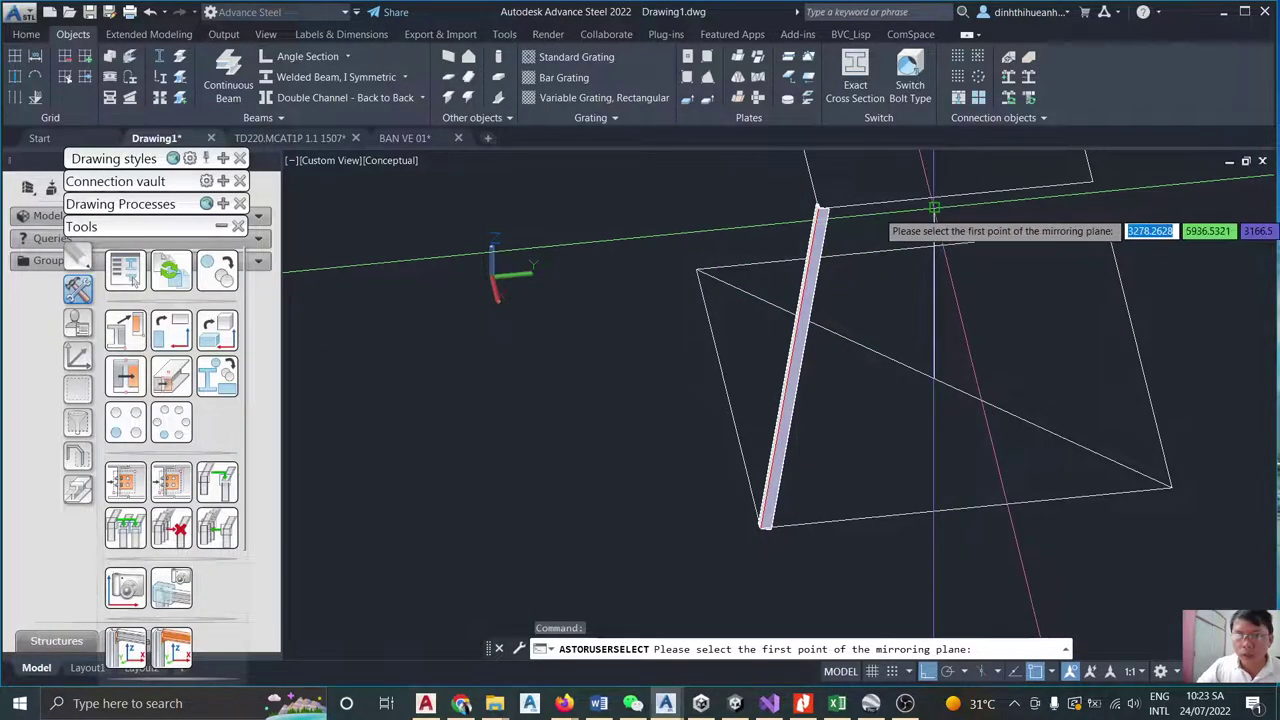
left_click(933, 207)
left_click(930, 372)
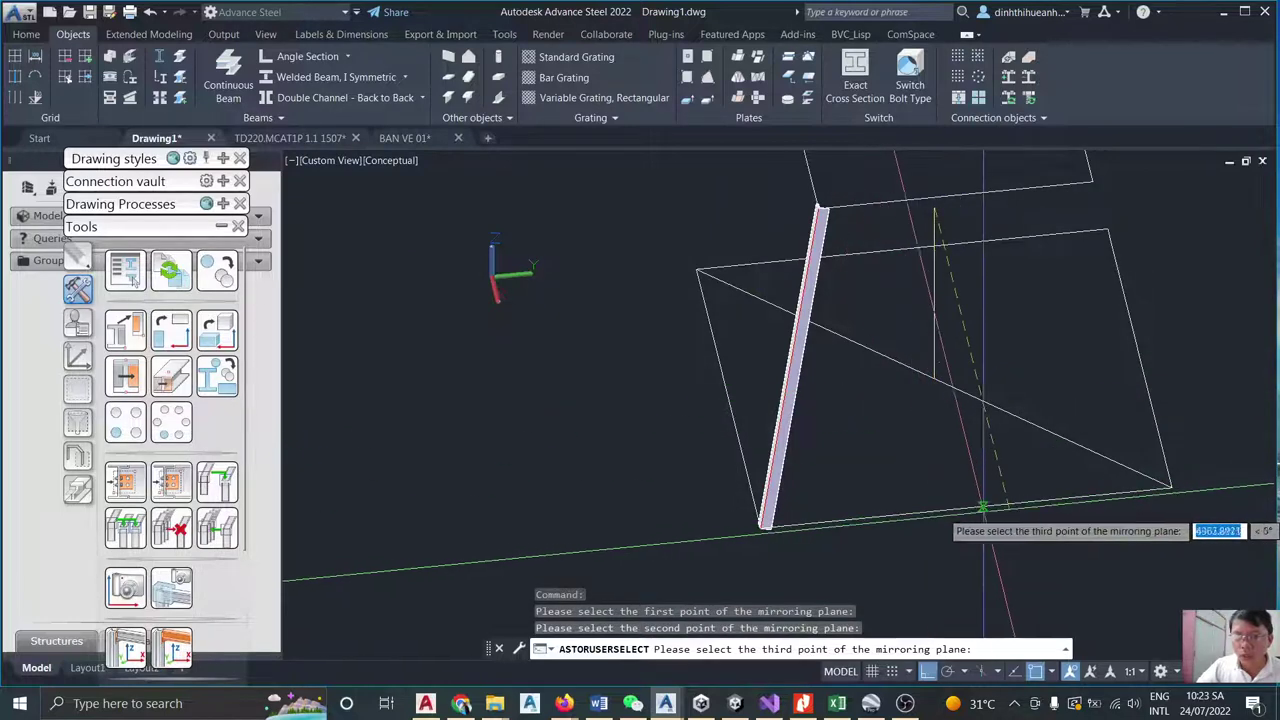
left_click(965, 508)
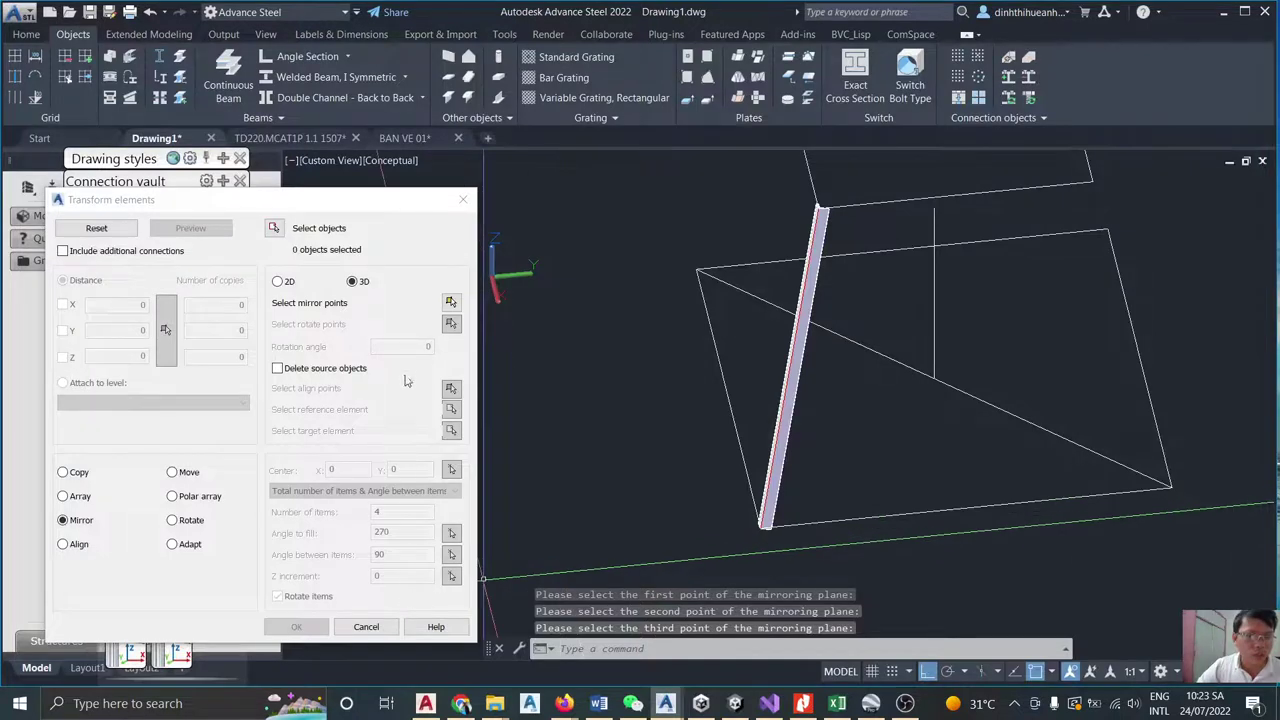
left_click(274, 228)
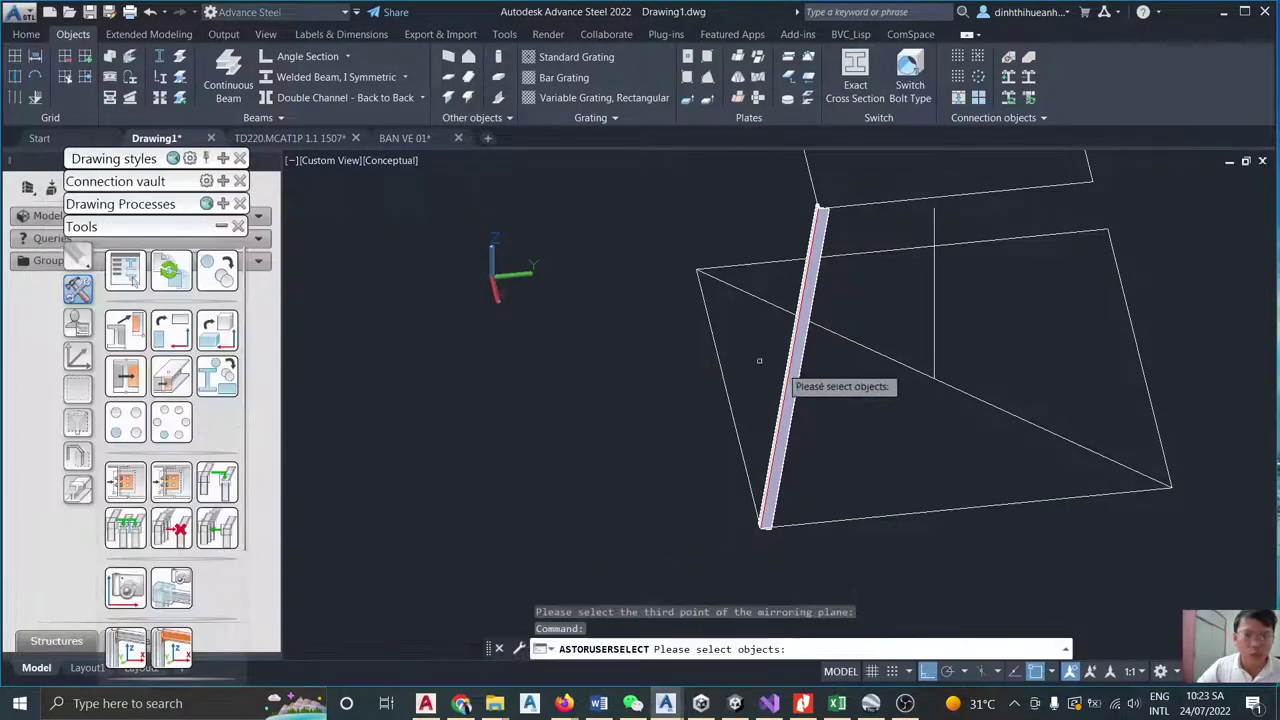
left_click(798, 376)
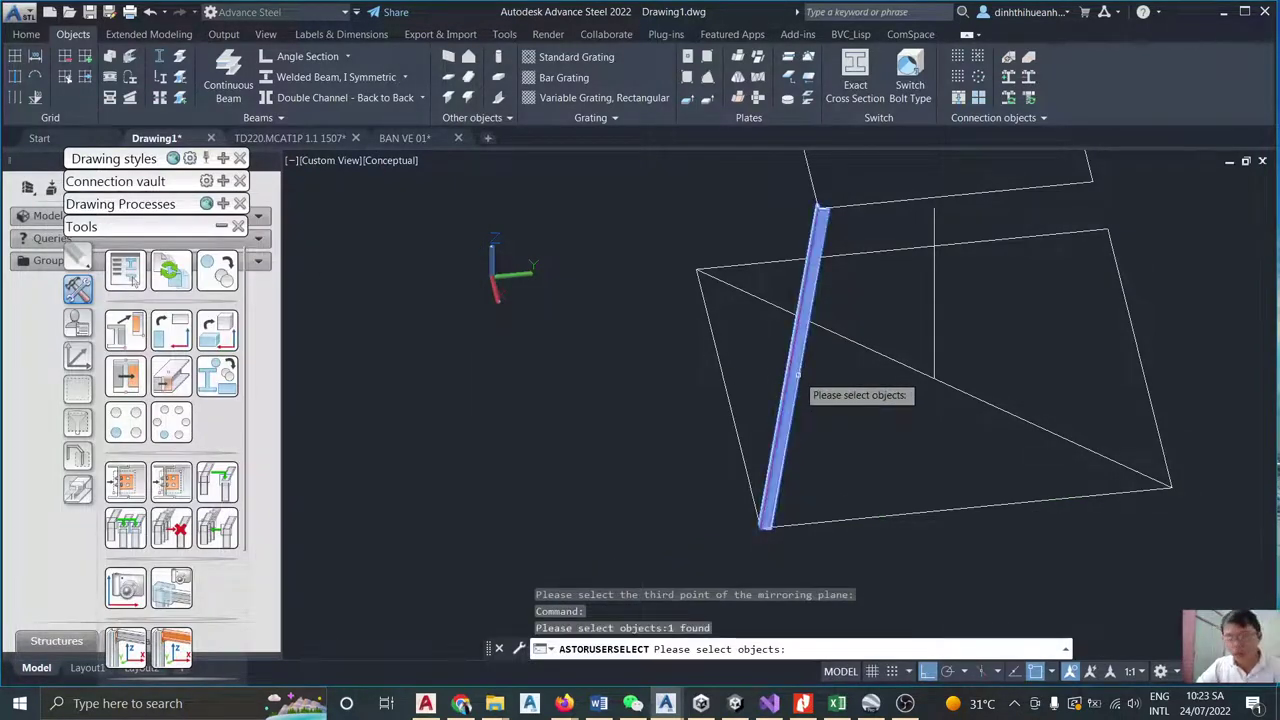
key("Return")
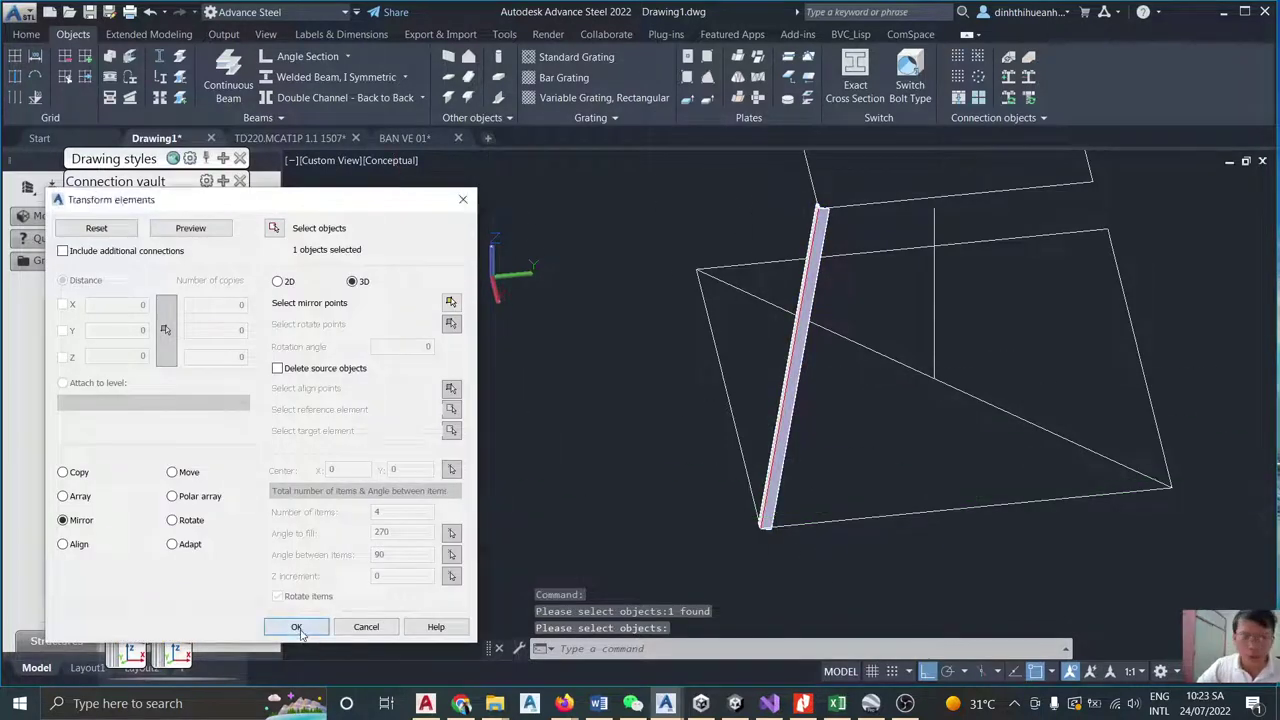
left_click(296, 626)
middle_click_drag(780, 400, 735, 372, "shift")
middle_click_drag(1052, 272, 1070, 288, "shift")
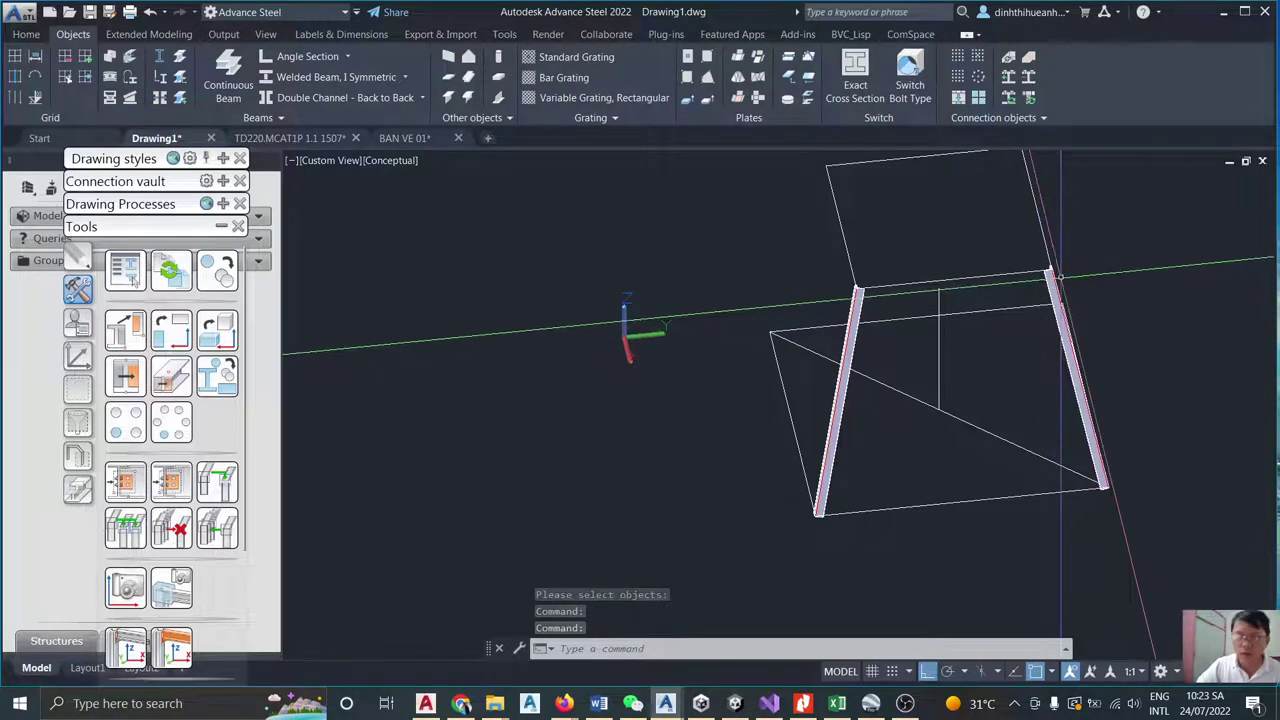
scroll(1075, 292, "up", 5)
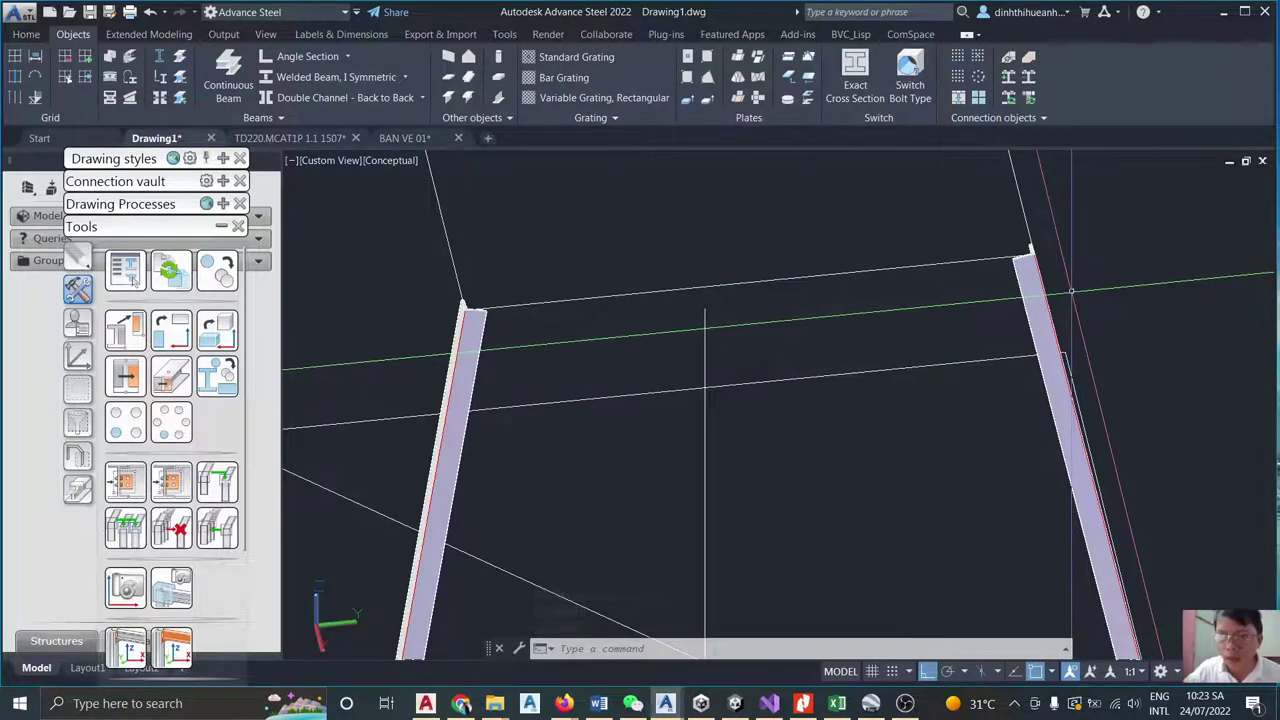
scroll(705, 385, "down", 5)
scroll(878, 340, "up", 6)
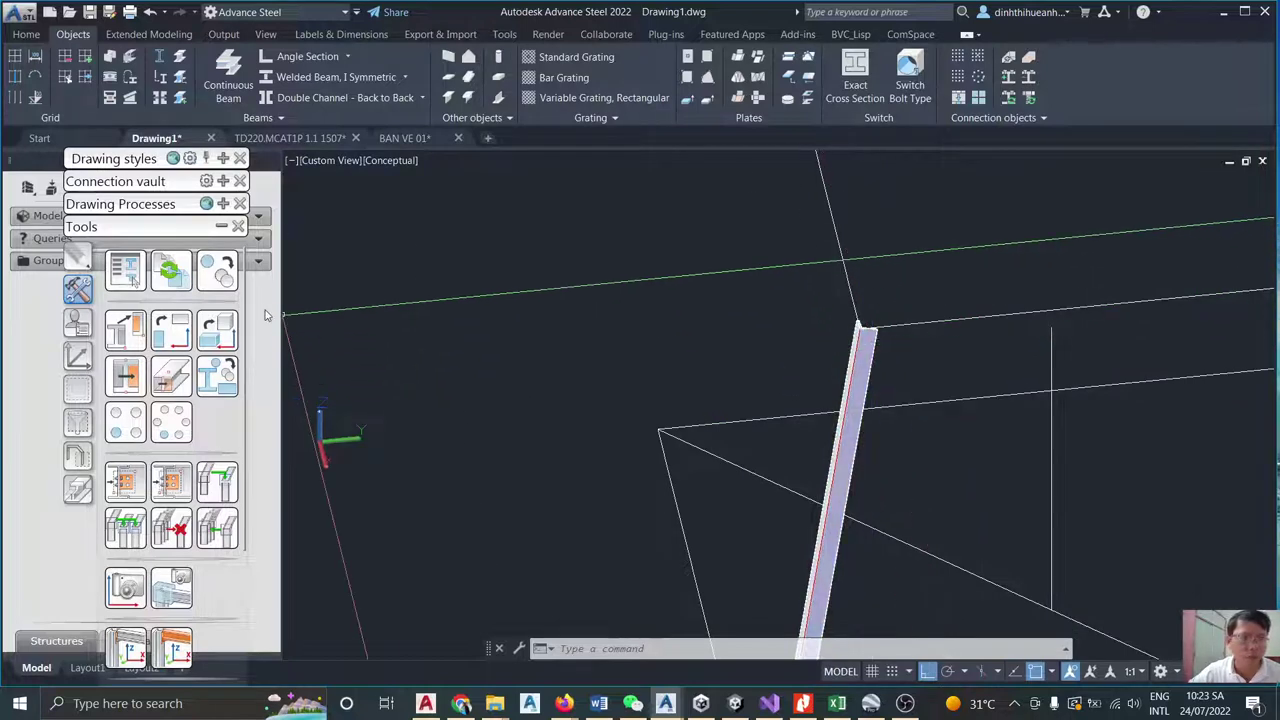
Set up a Transform elements rotation of -90 degrees about the central vertical line, from its lower to its upper endpoint.
left_click(217, 279)
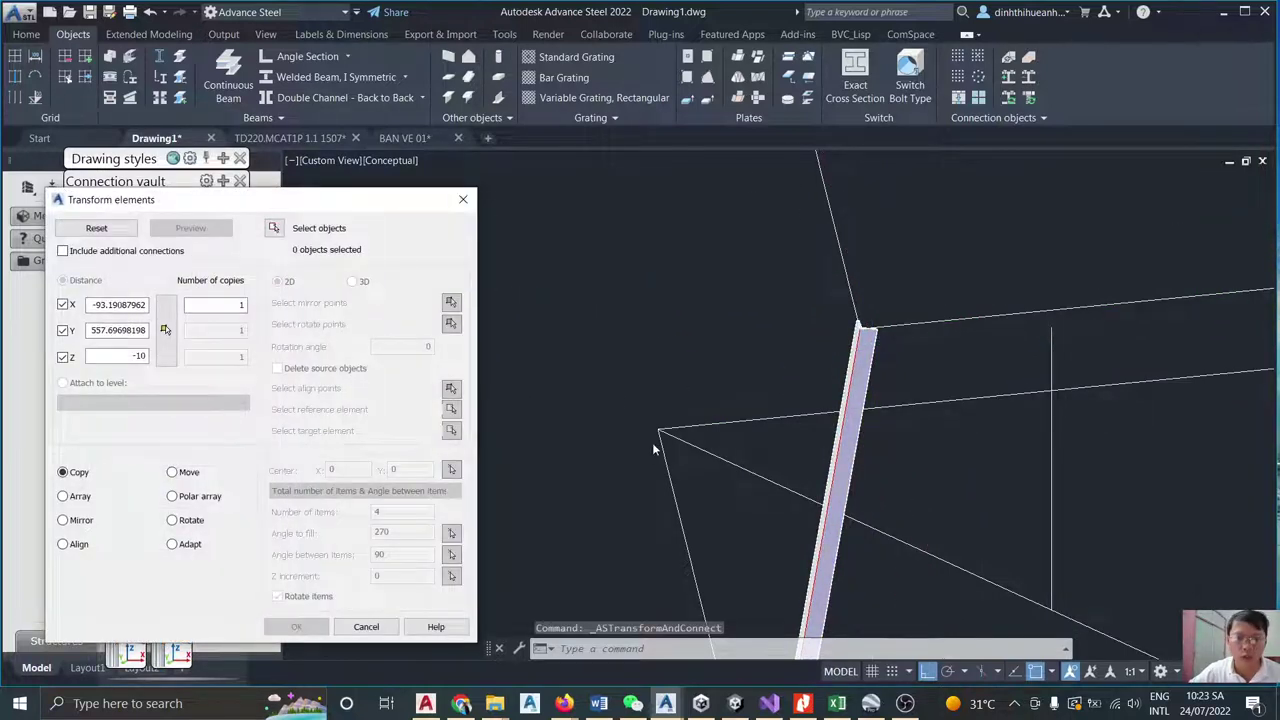
scroll(876, 482, "down", 5)
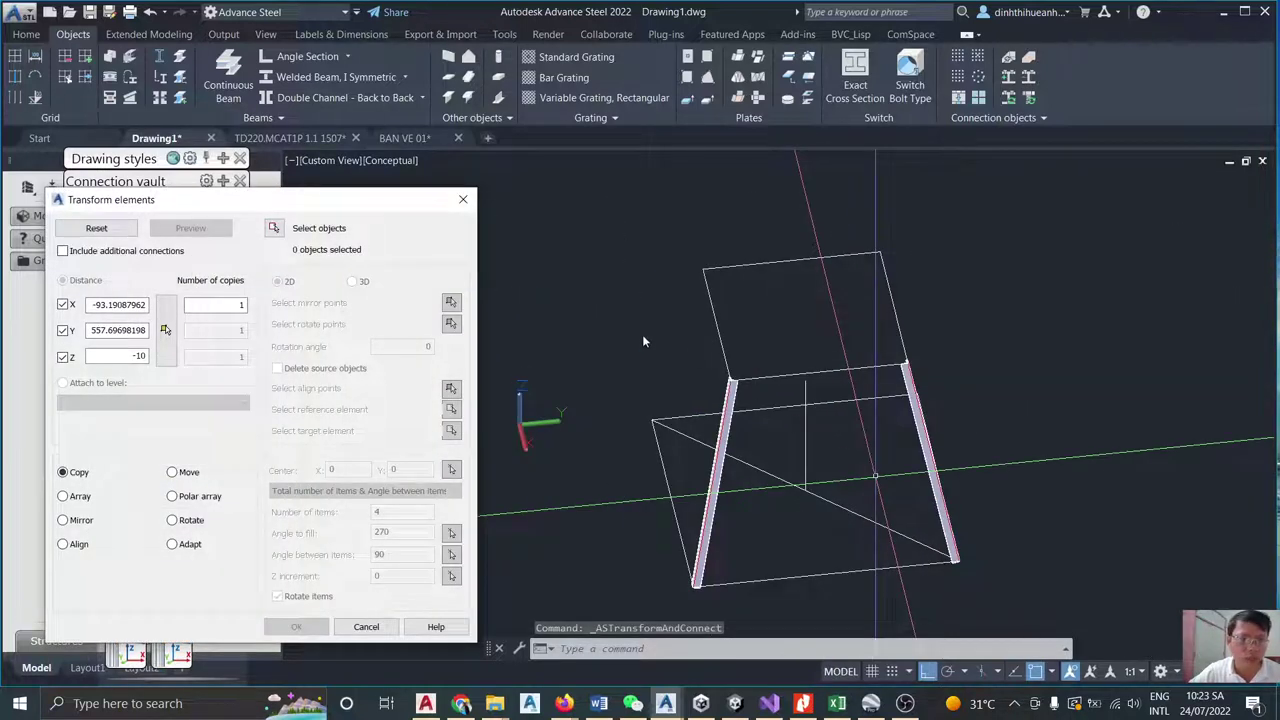
left_click(174, 529)
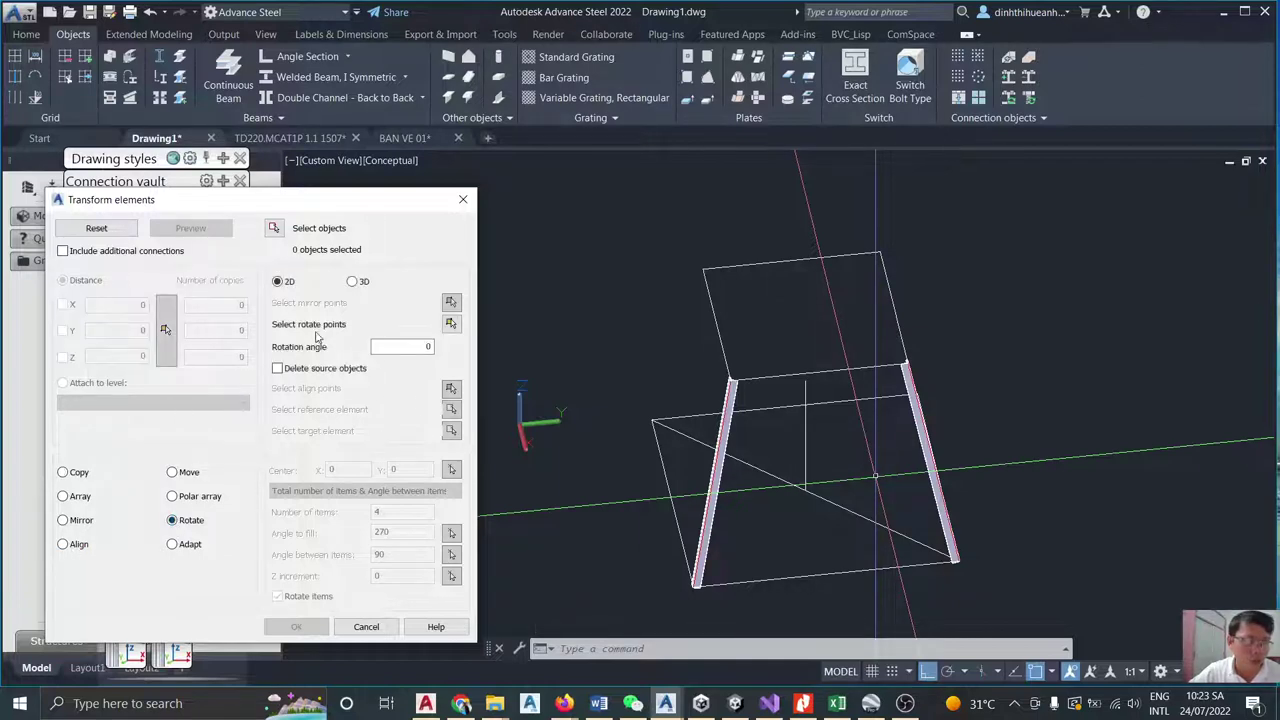
left_click(451, 325)
left_click(804, 490)
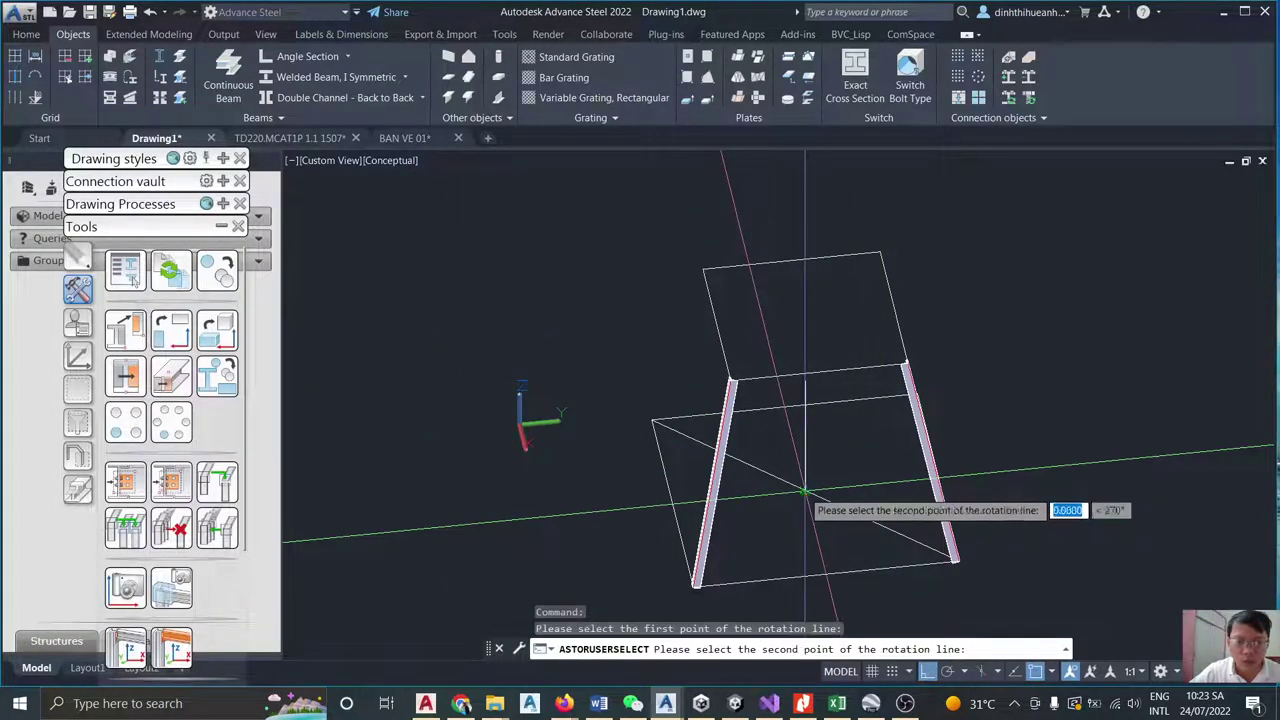
left_click(805, 381)
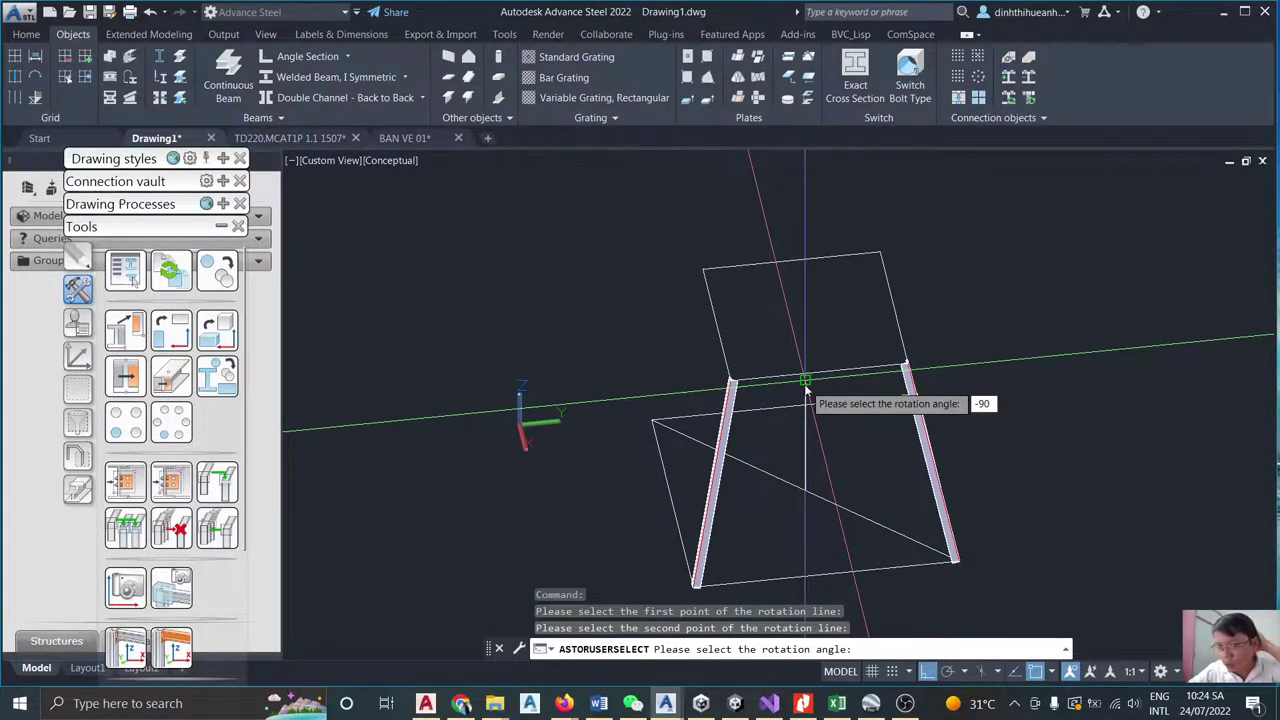
key("Return")
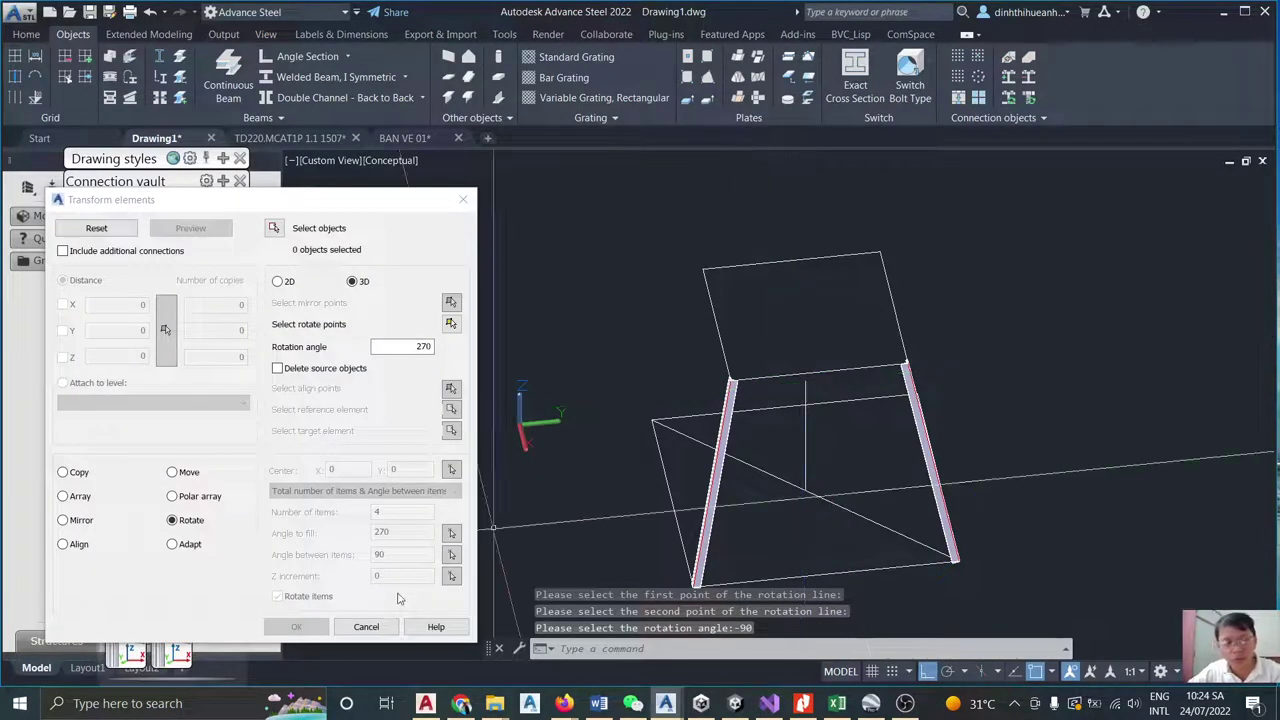
Apply the rotation to the mirrored near-left angle leg, keeping the source, to place a leg at the adjacent rear corner.
left_click(273, 228)
scroll(760, 432, "up", 3)
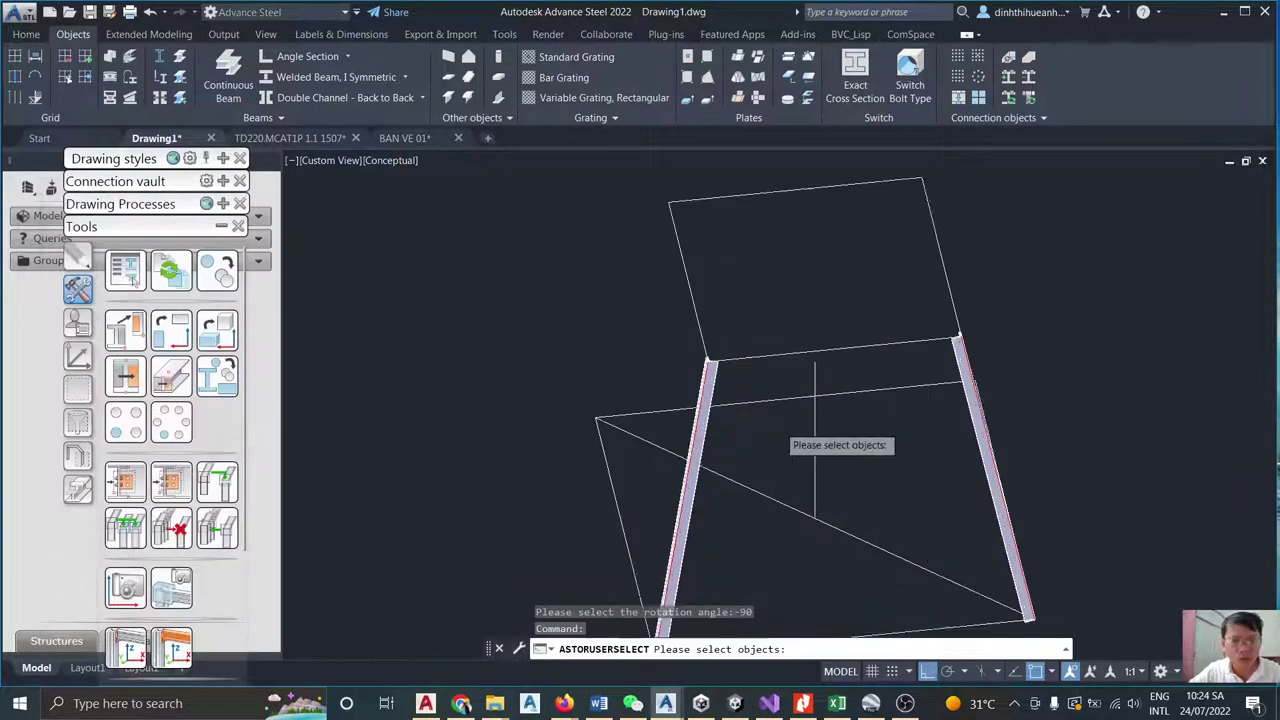
left_click(663, 418)
key("Return")
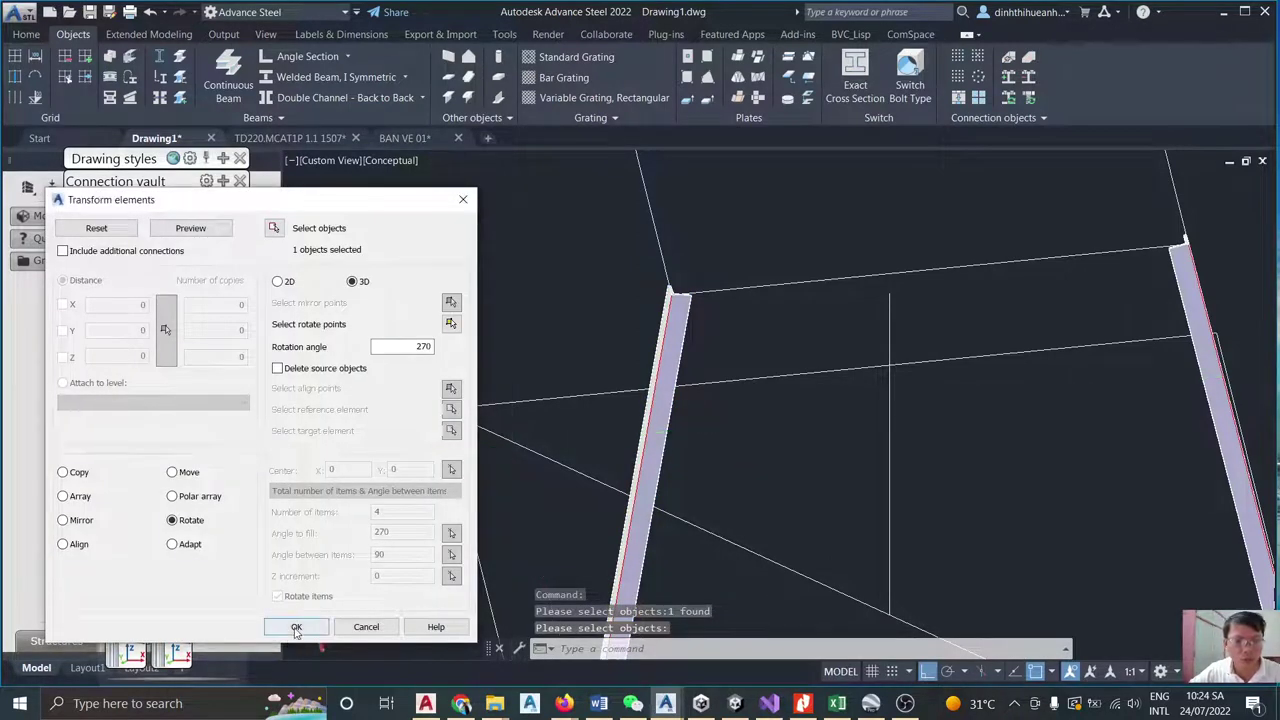
left_click(296, 627)
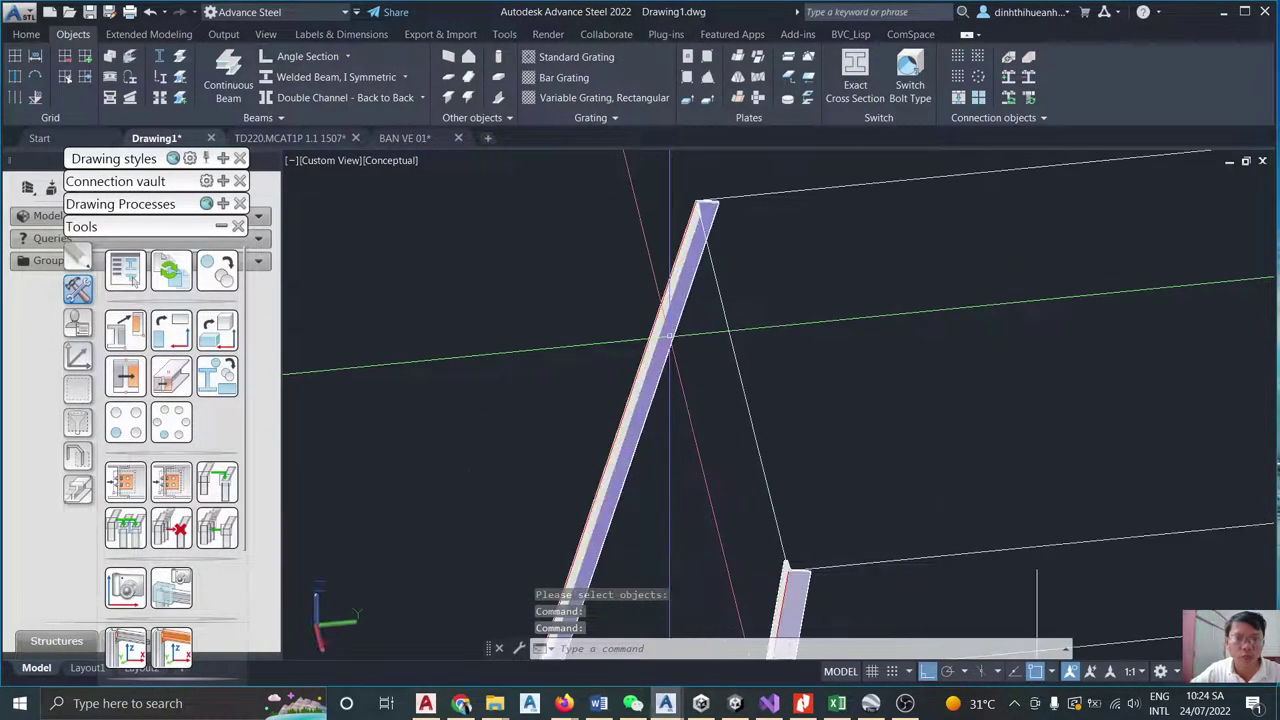
scroll(677, 313, "down", 5)
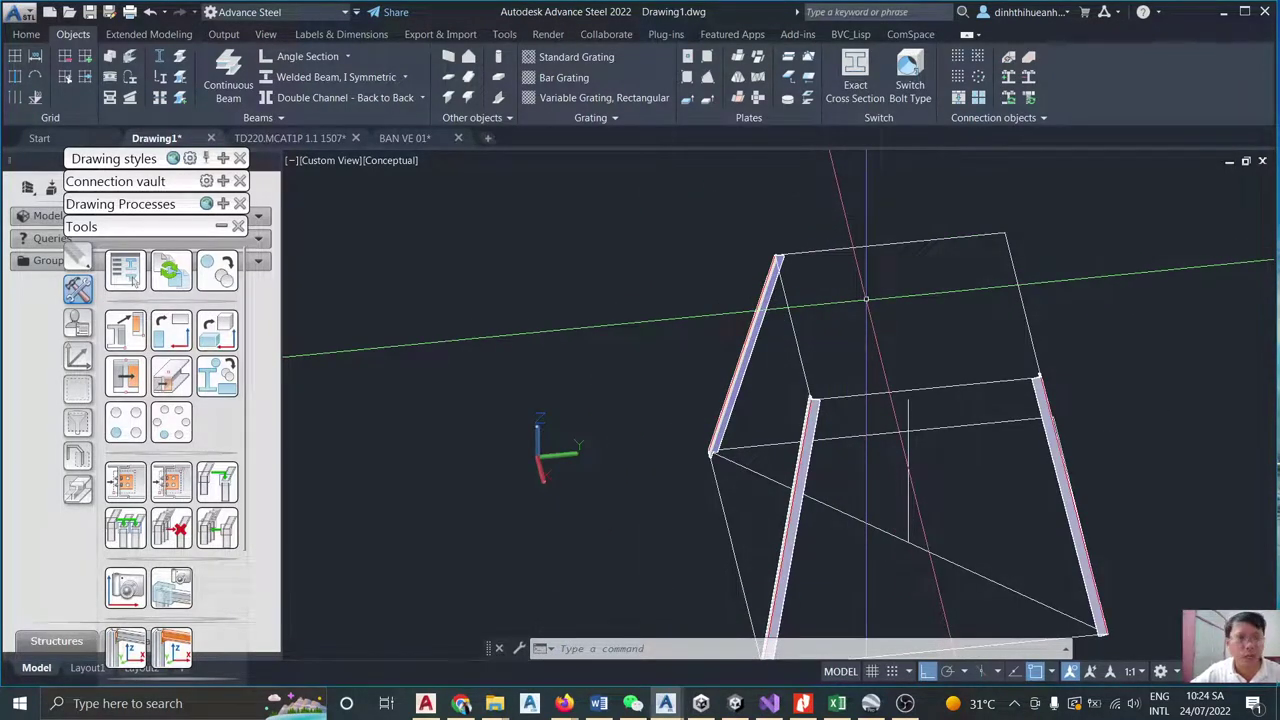
Bring up the UCS tools for working on the frame's near face.
left_click(84, 360)
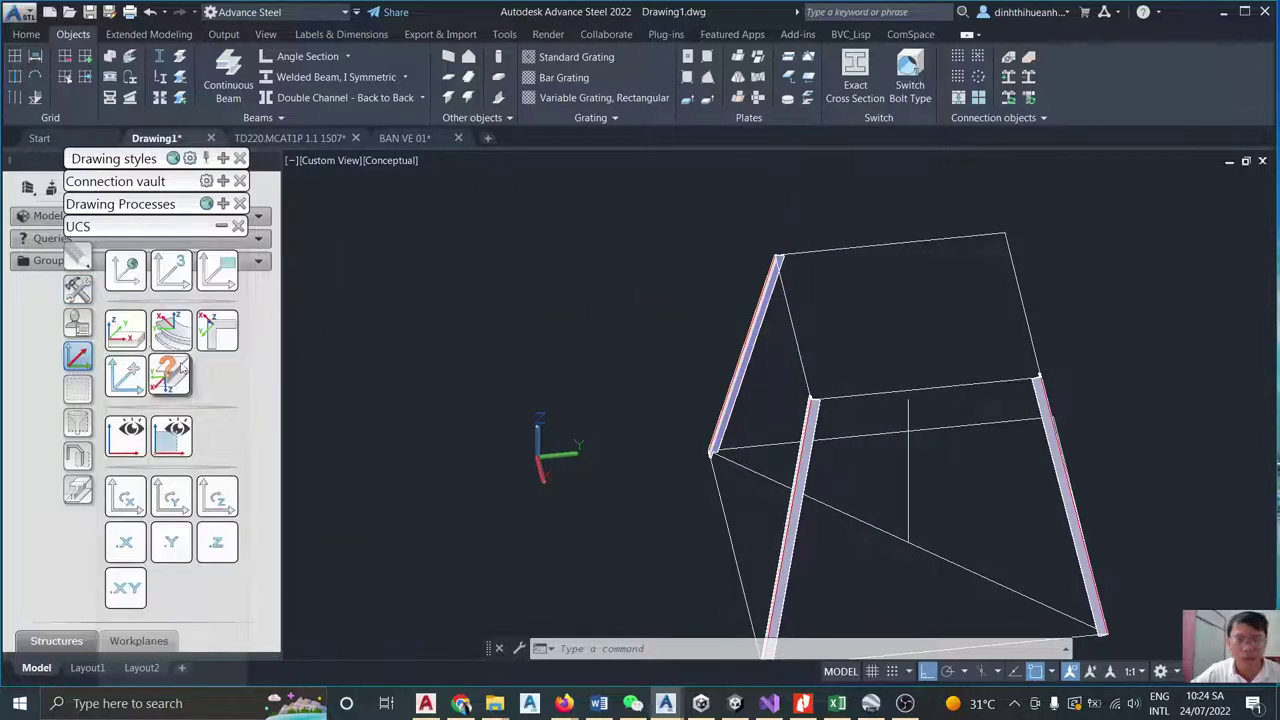
scroll(930, 385, "down", 3)
scroll(930, 385, "up", 5)
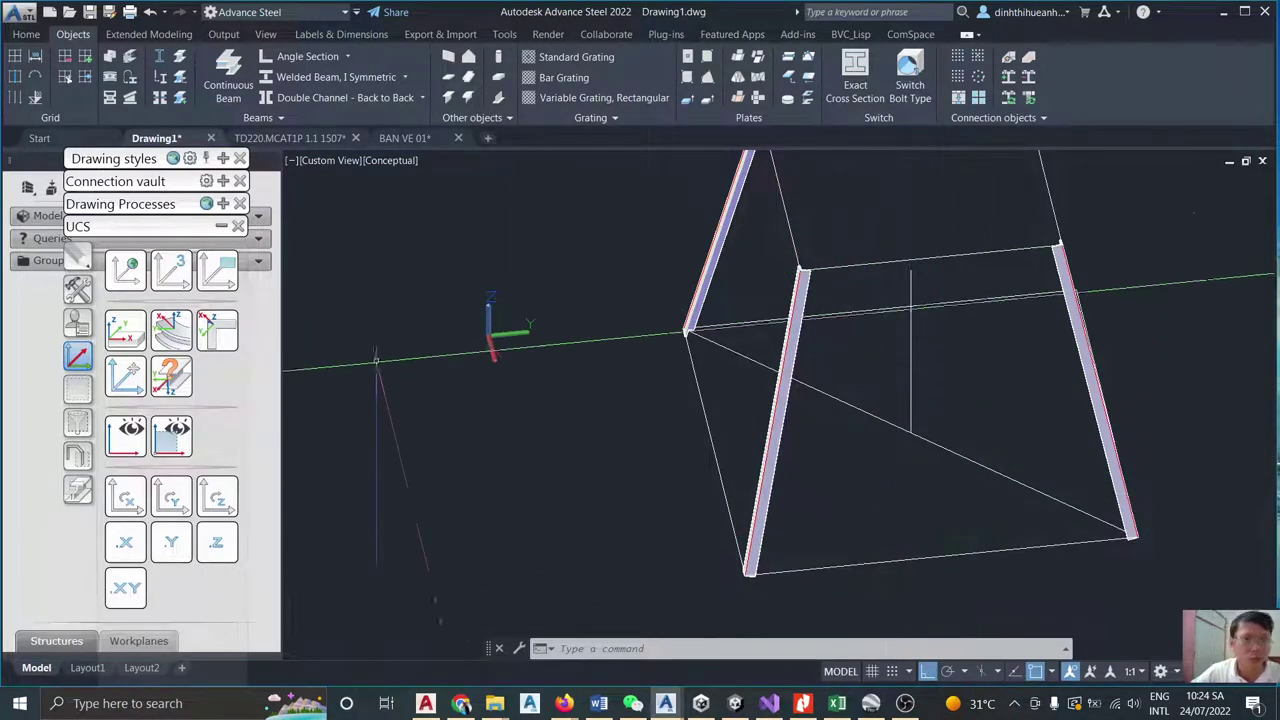
left_click(177, 264)
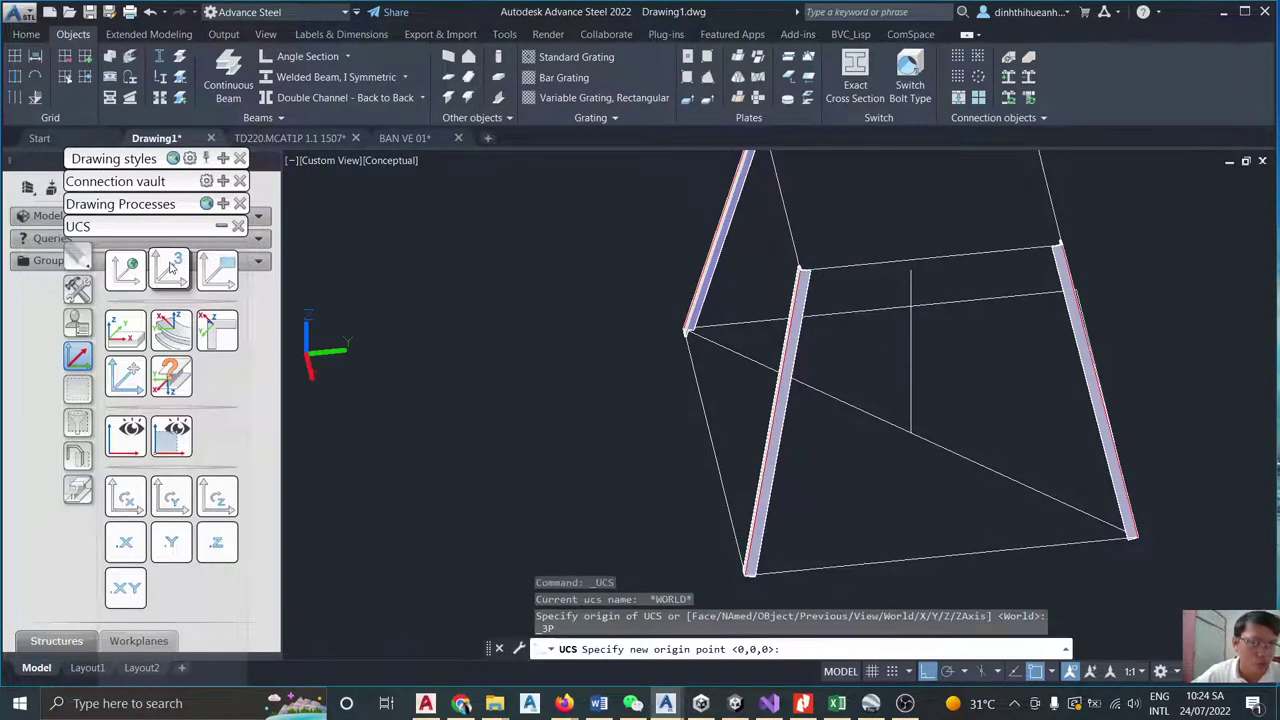
scroll(800, 275, "up", 8)
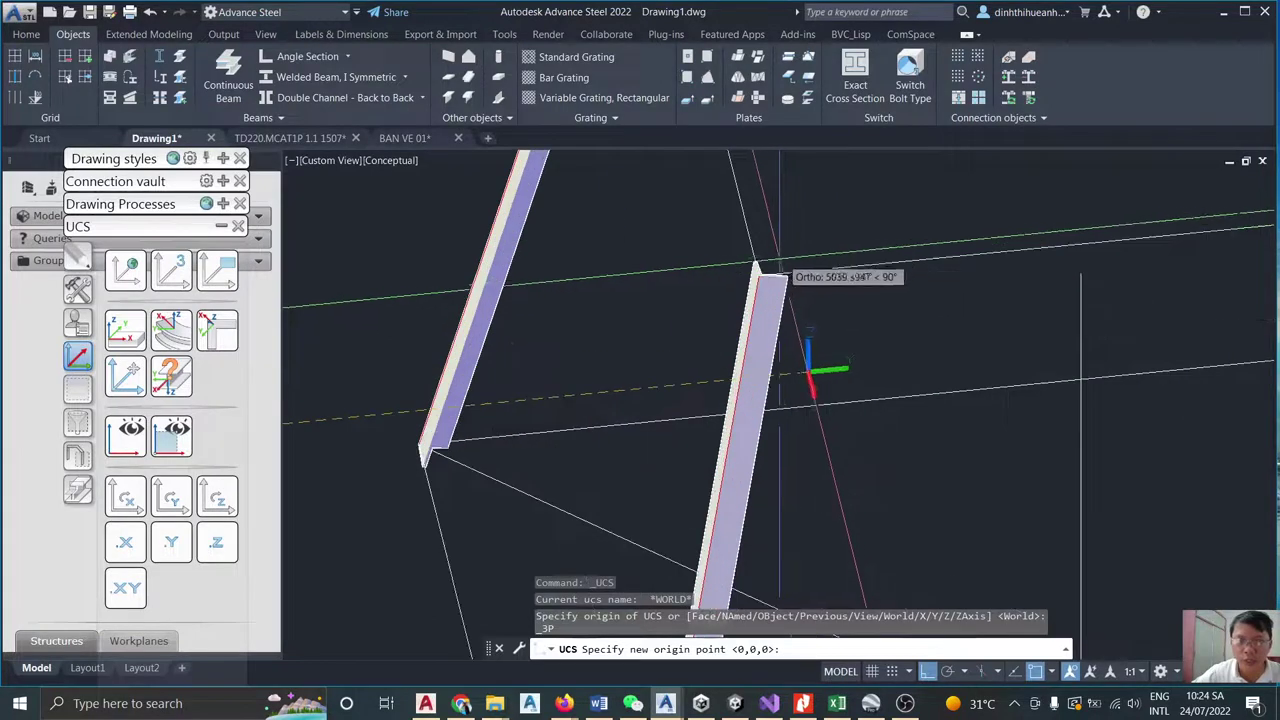
left_click(724, 306)
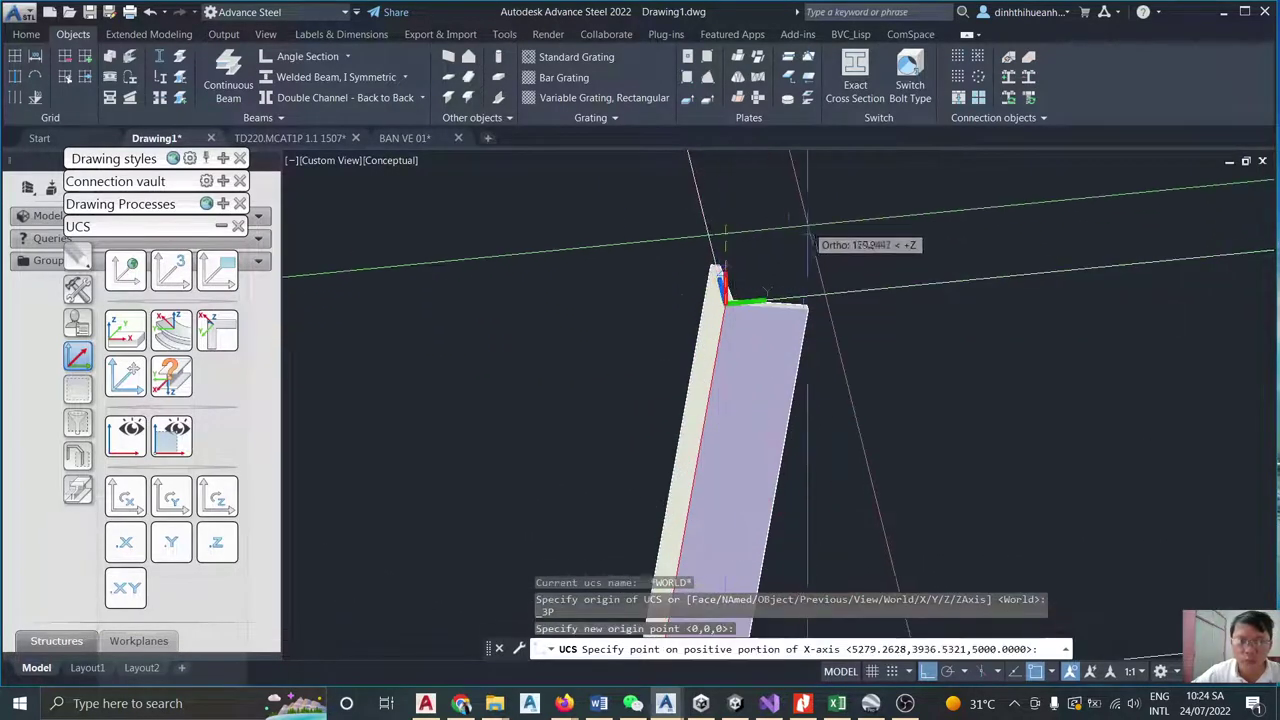
scroll(800, 250, "down", 6)
scroll(760, 476, "up", 8)
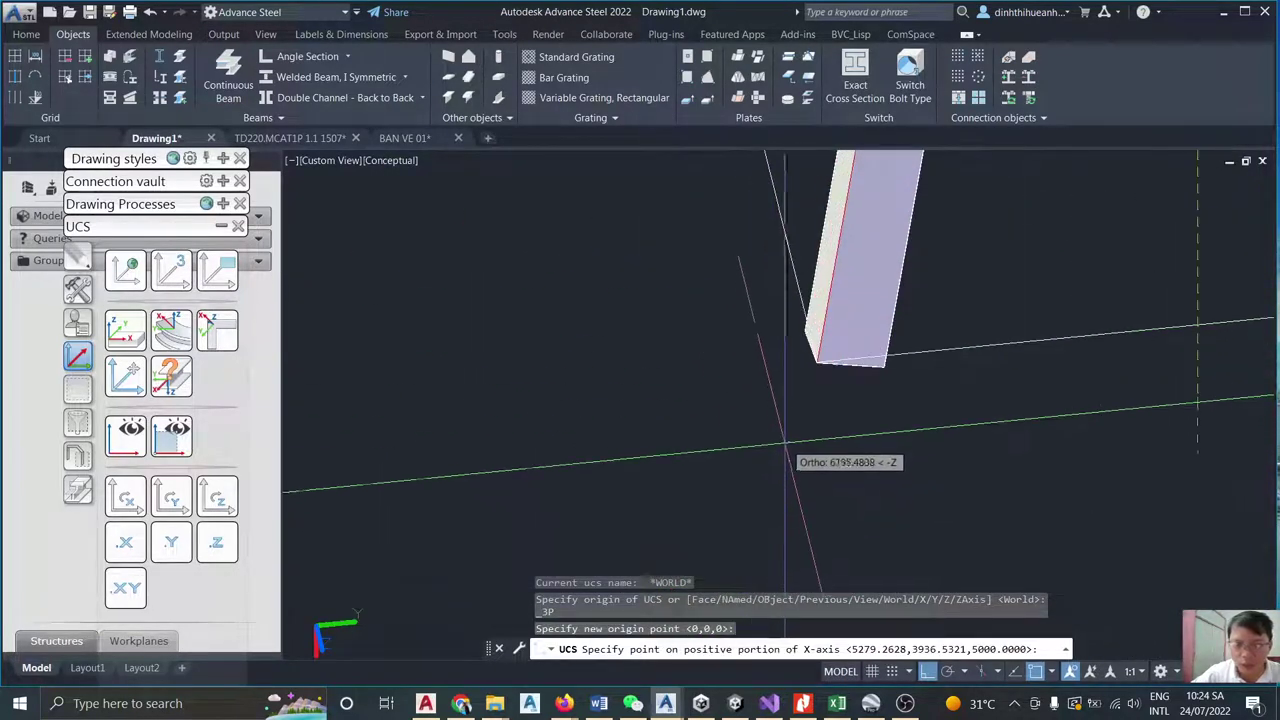
scroll(818, 362, "down", 8)
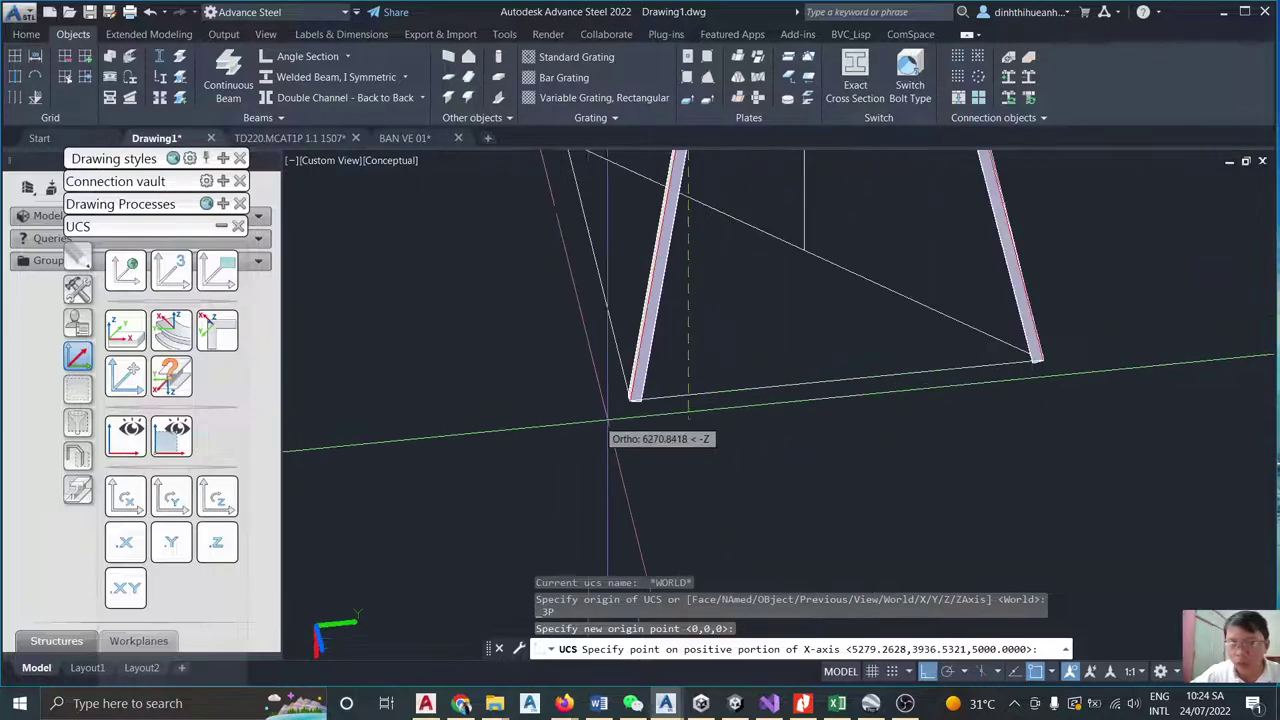
scroll(722, 406, "up", 5)
key("Escape")
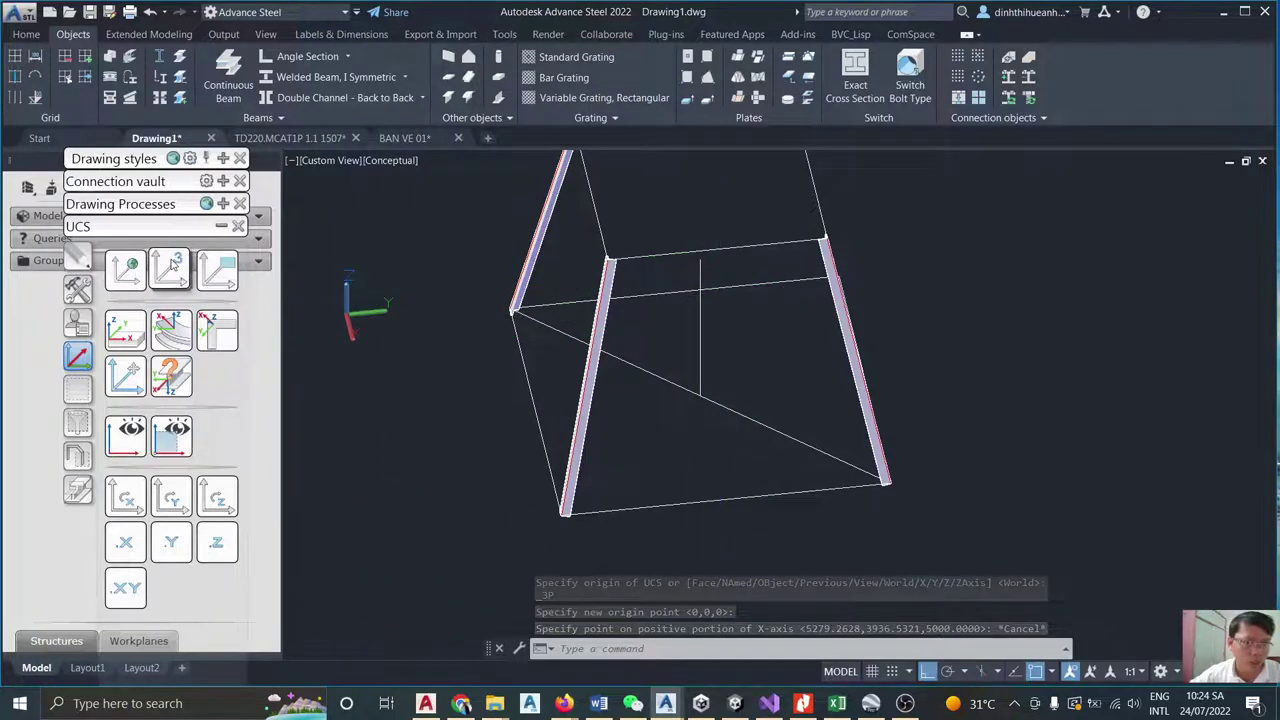
Define a 3-point UCS from the upper rectangle's near-edge midpoint, with X towards the lower near-edge midpoint and Y towards the right leg.
left_click(171, 270)
left_click(737, 262)
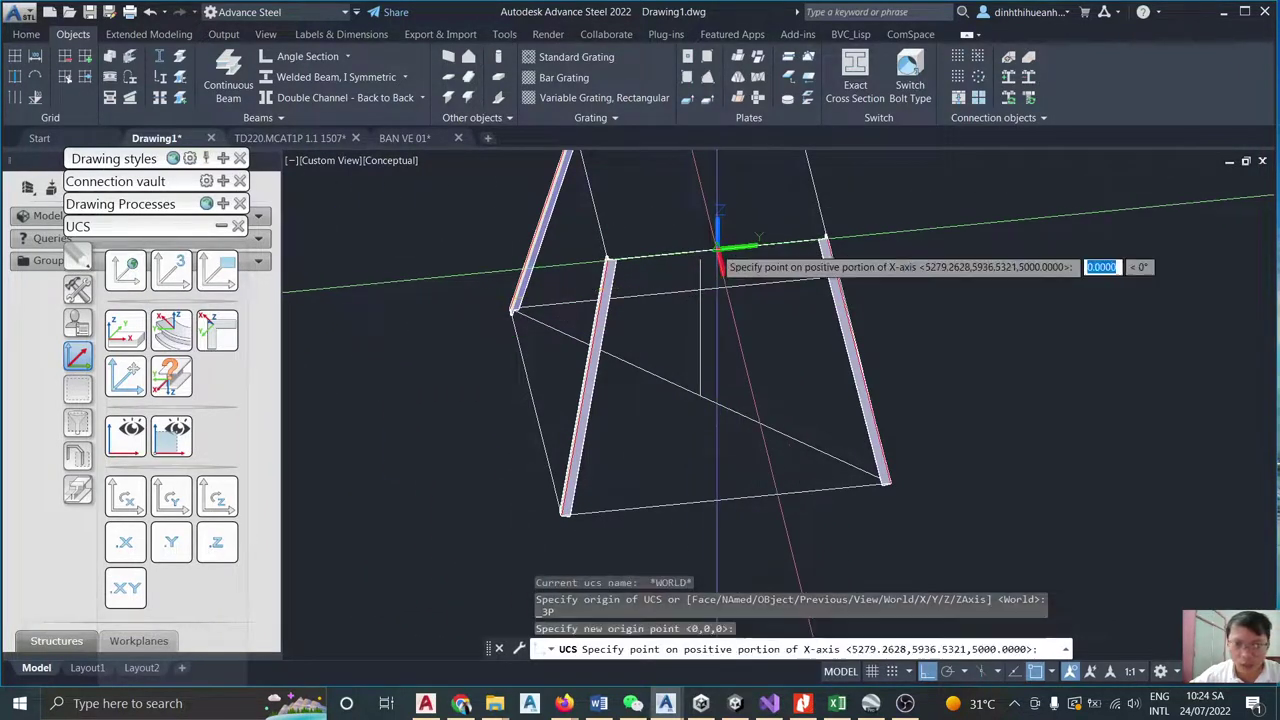
left_click(787, 497)
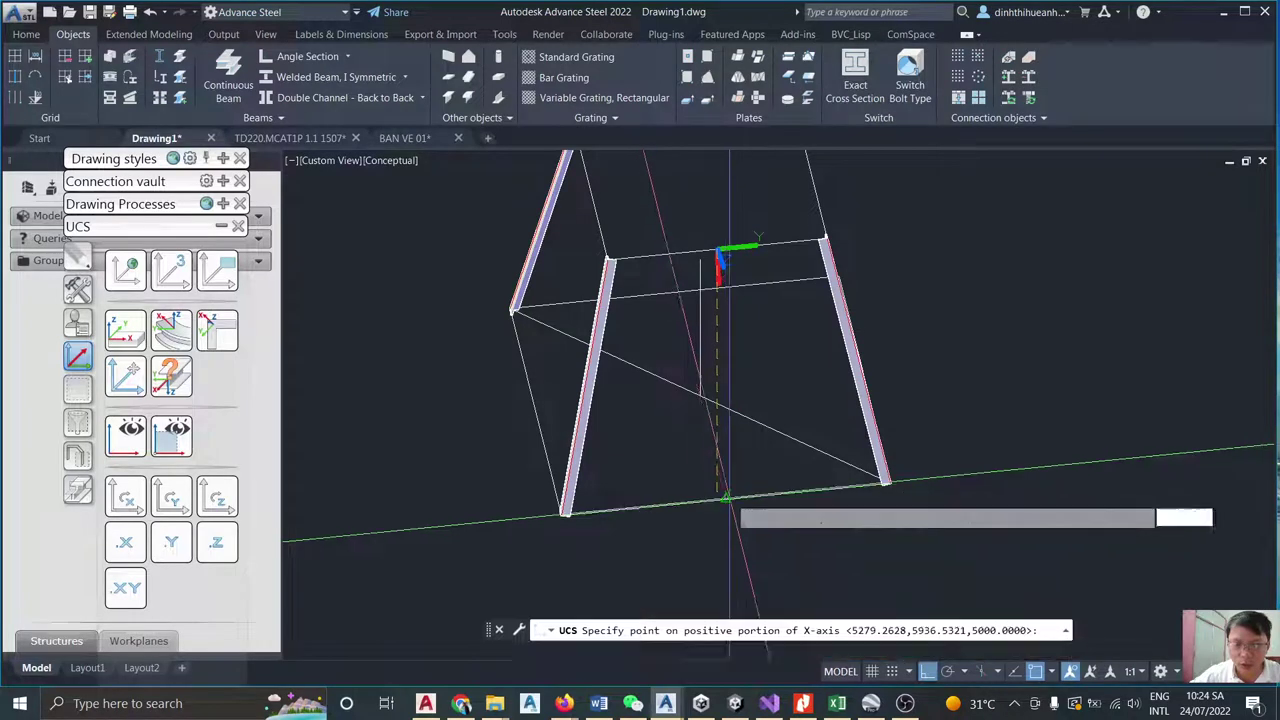
left_click(845, 490)
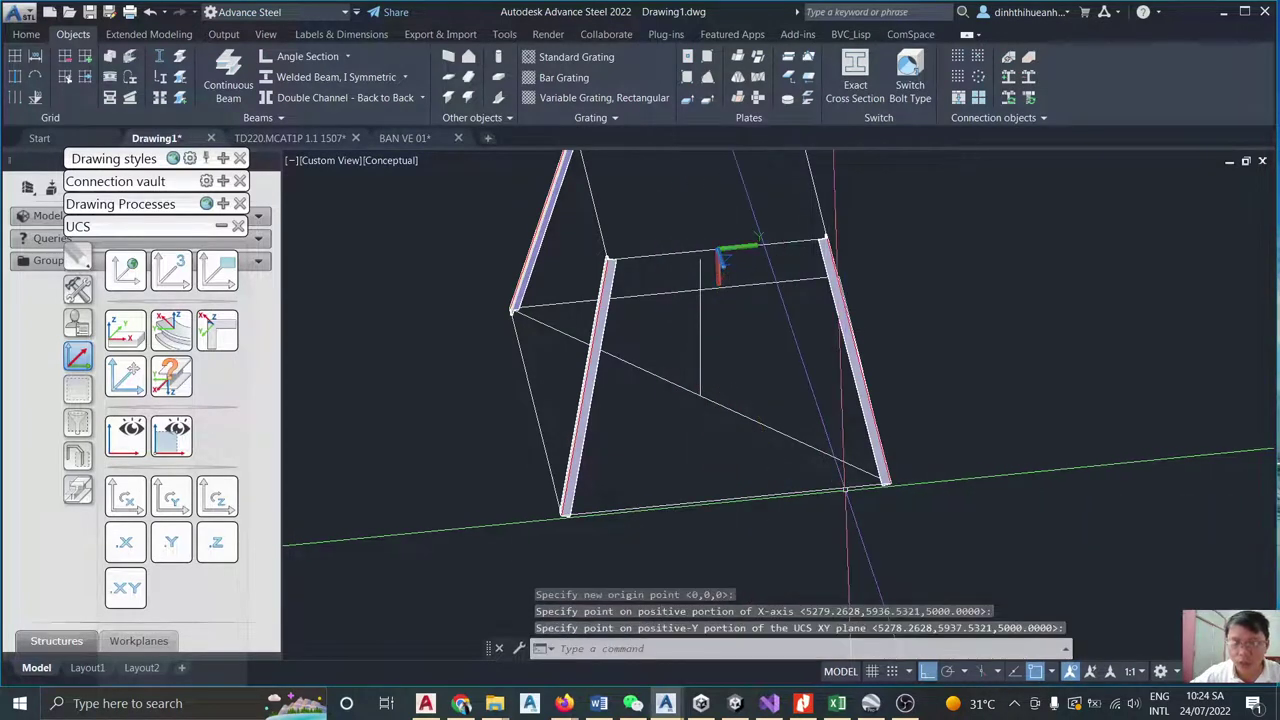
middle_click_drag(845, 490, 724, 244, "shift")
scroll(724, 244, "up", 3)
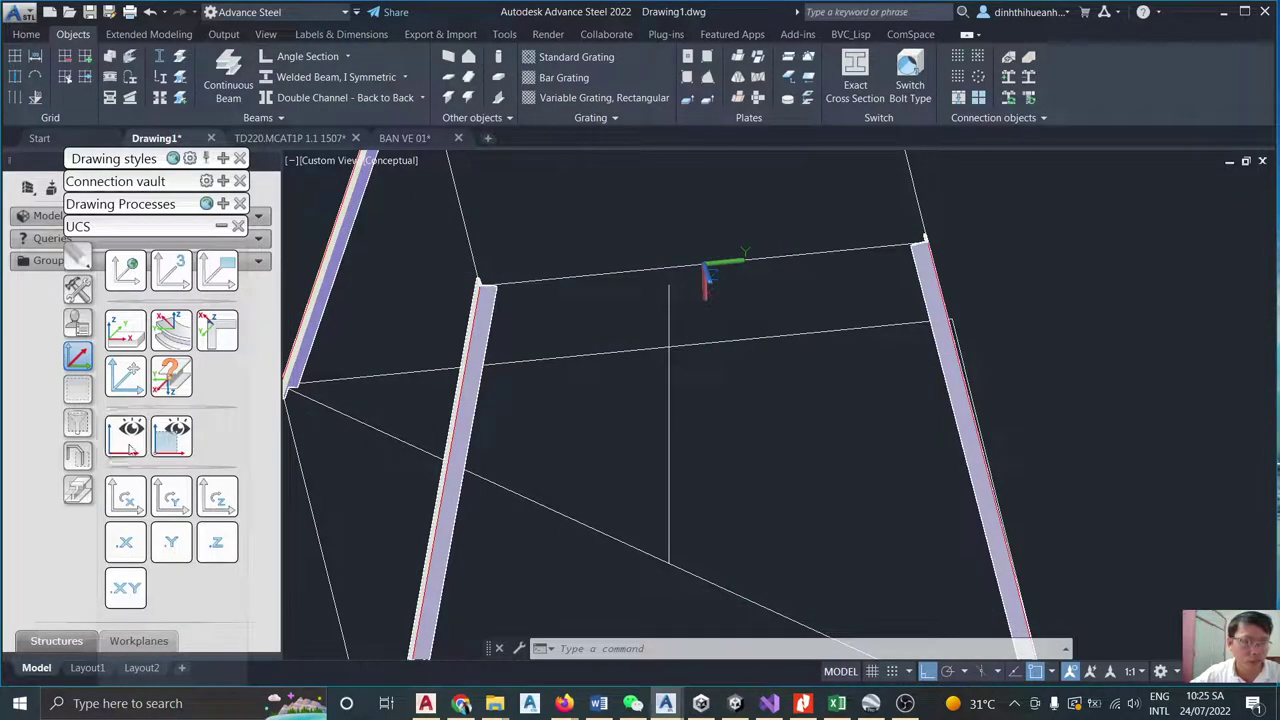
Rotate the UCS about Z so X runs along the upper near edge, and show the plan view of that UCS.
left_click(128, 447)
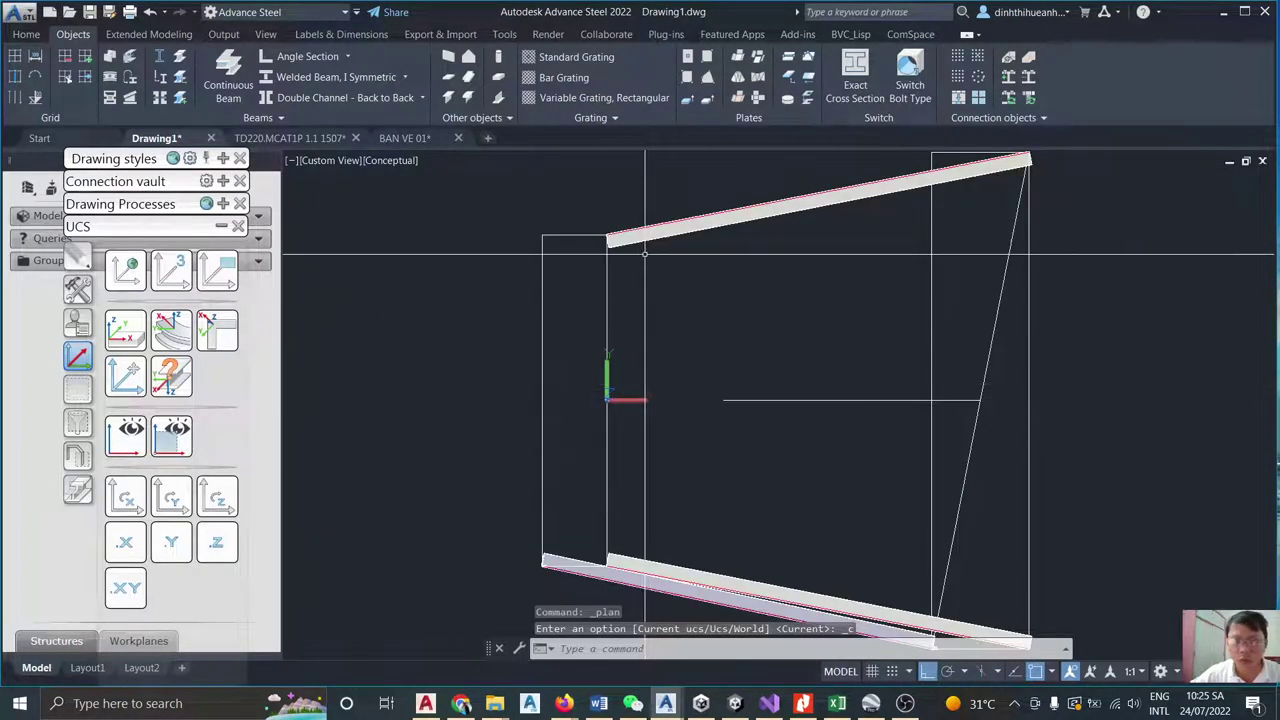
scroll(600, 370, "down", 2)
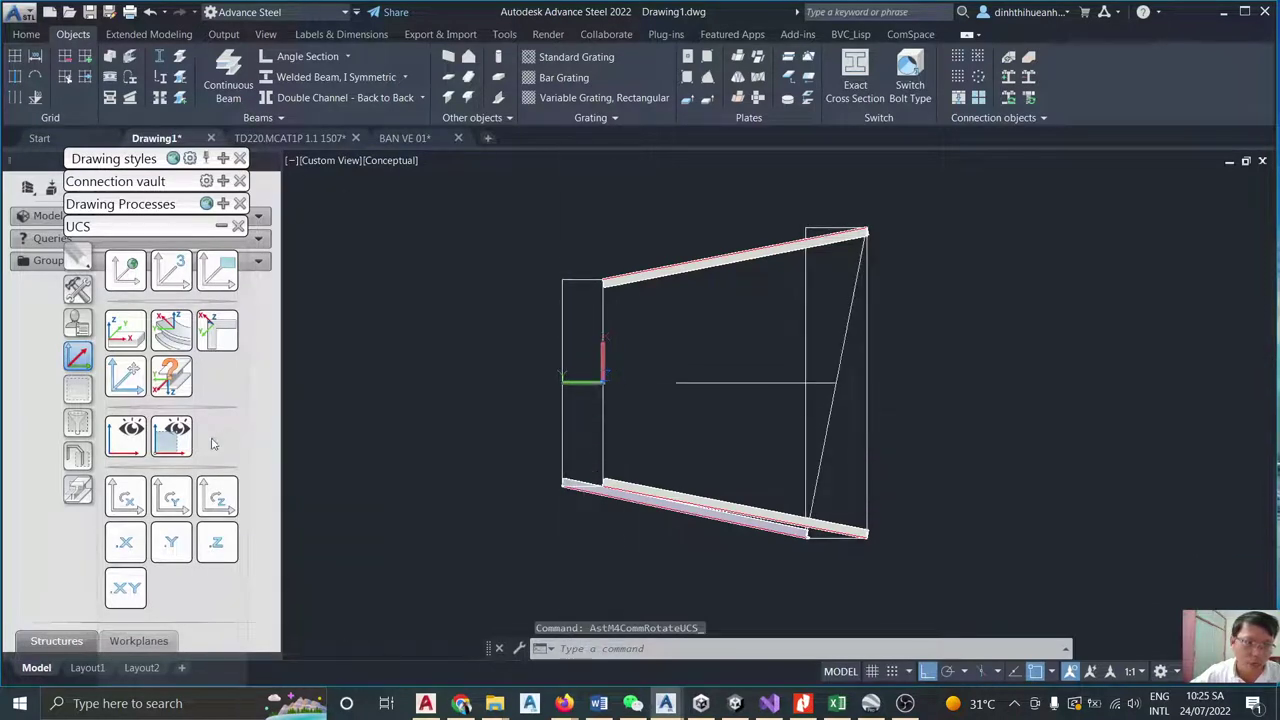
left_click(137, 447)
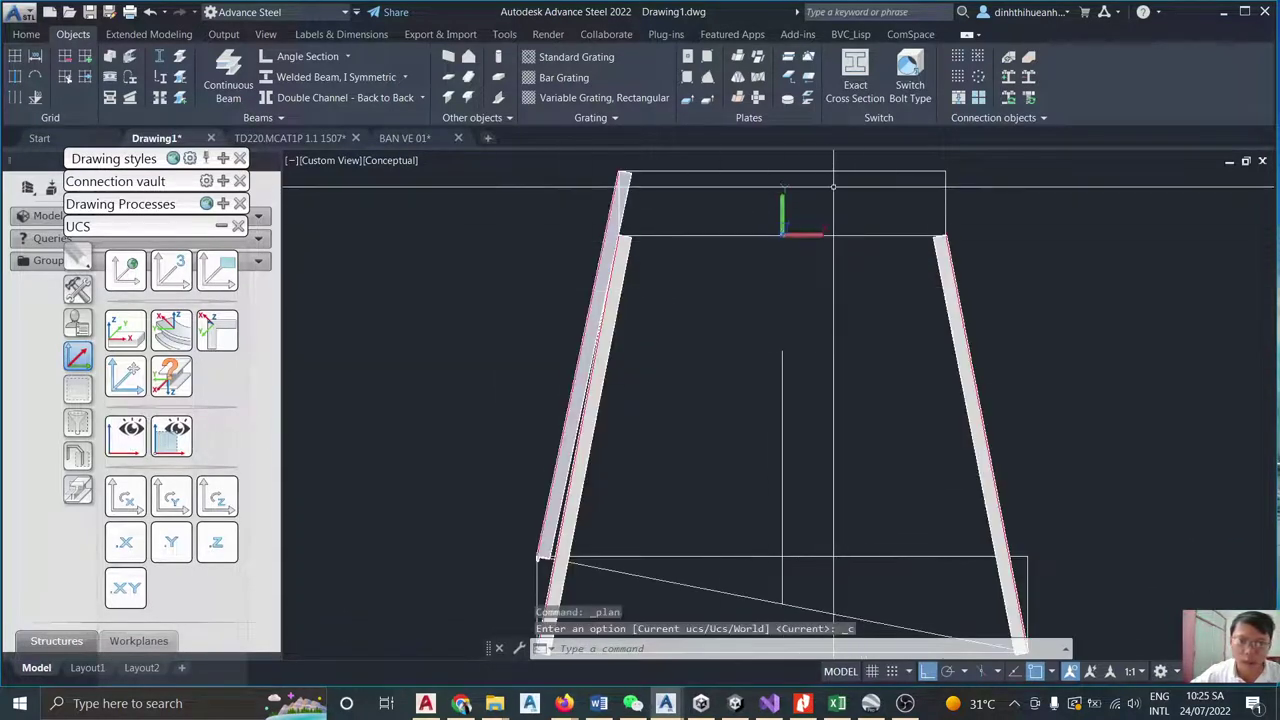
scroll(790, 206, "up", 3)
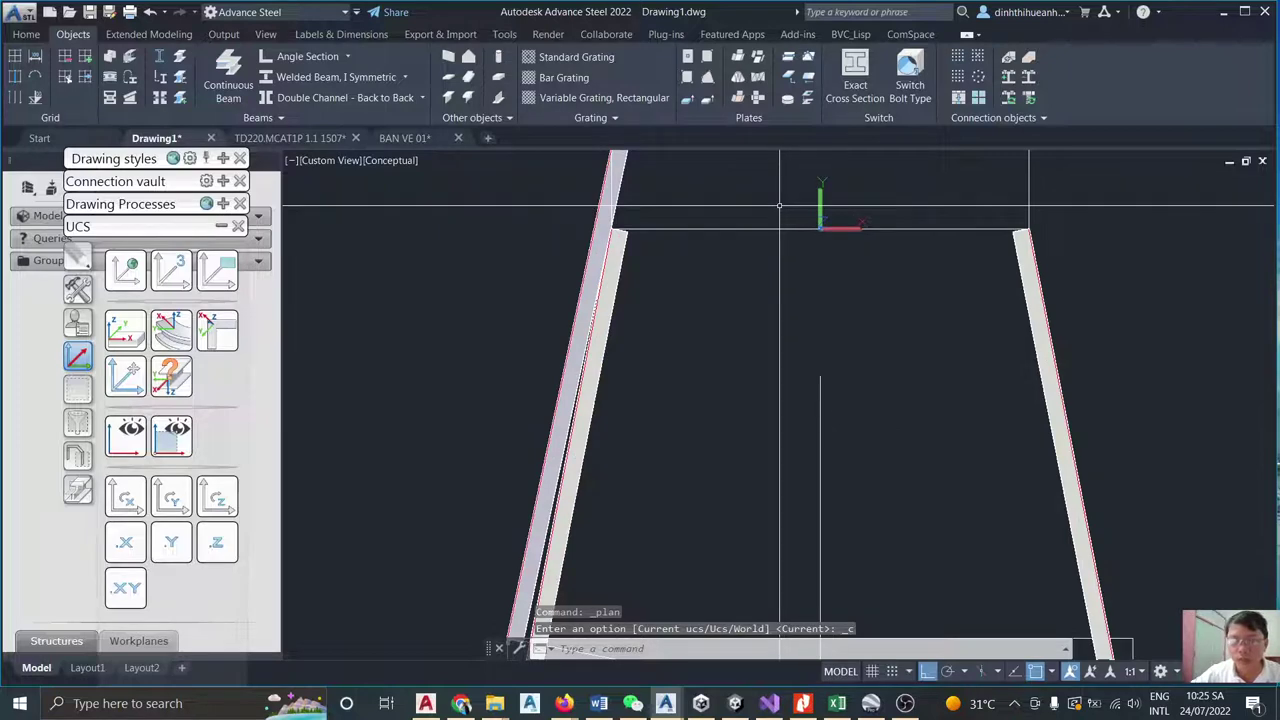
scroll(768, 215, "down", 2)
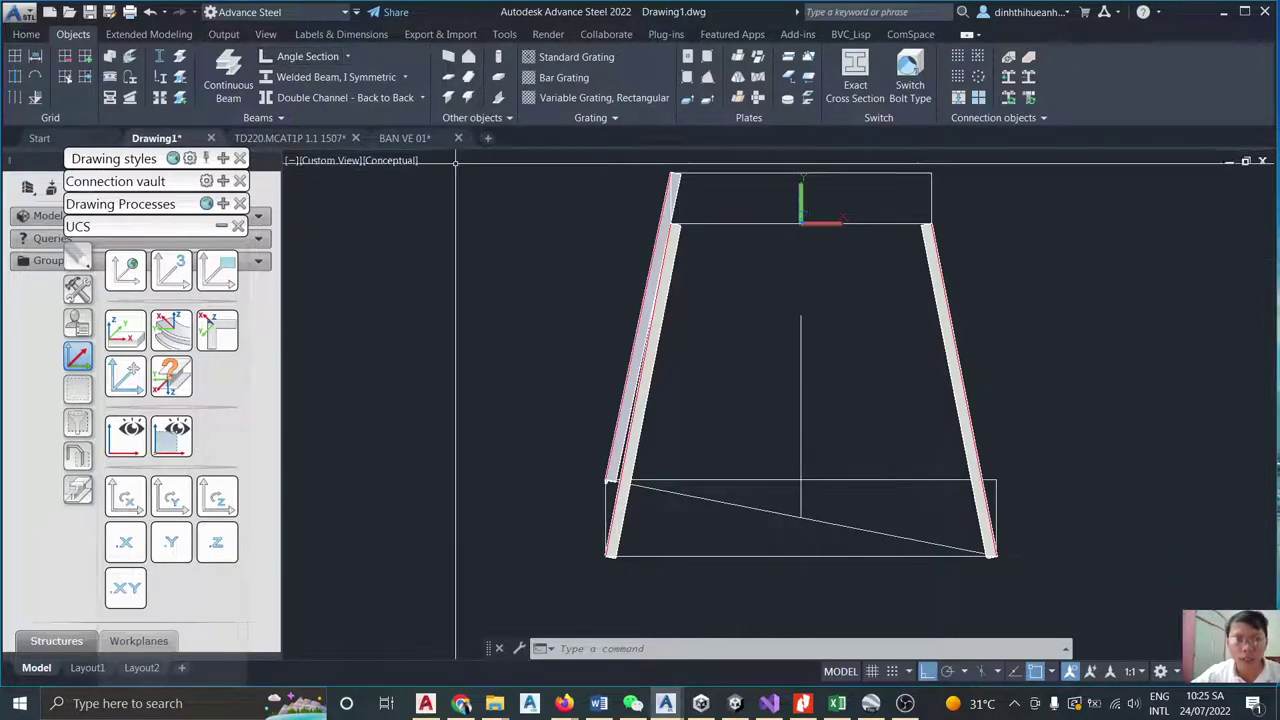
Draw an angle beam as a sloping brace from near the left leg's top to a perpendicular point on the right leg's axis.
left_click(279, 58)
scroll(640, 245, "up", 3)
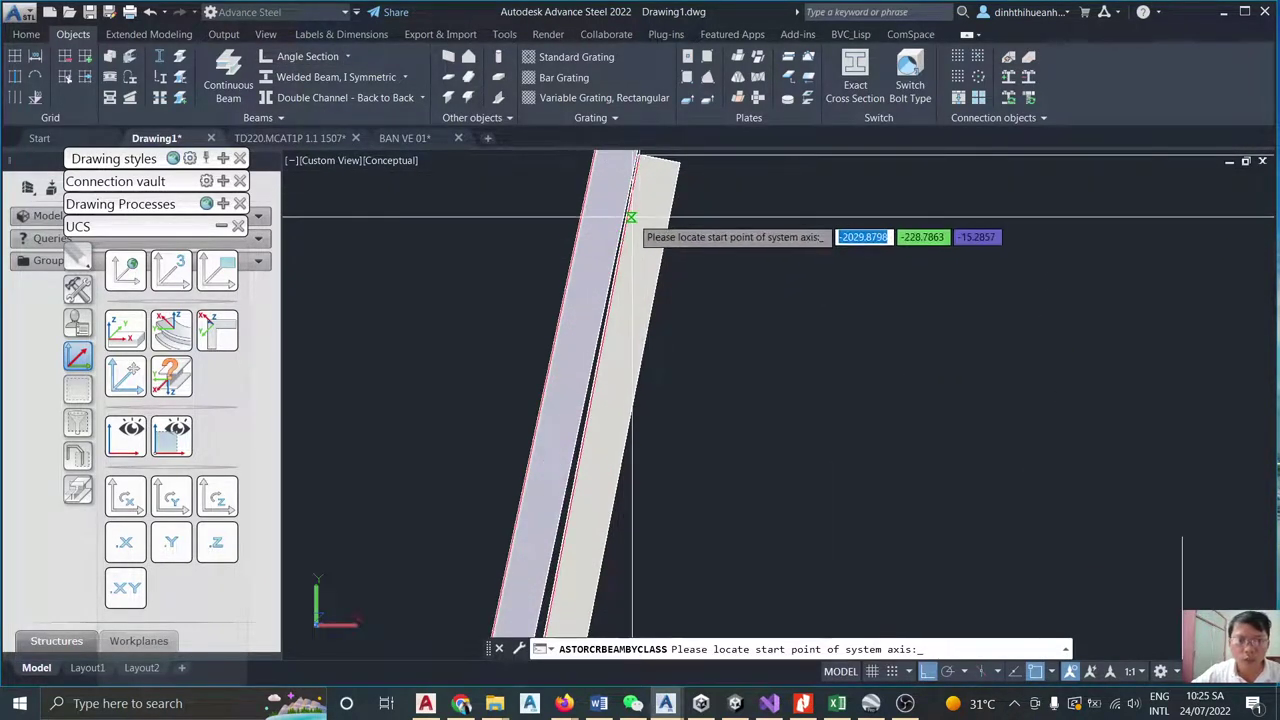
left_click(624, 234)
scroll(640, 240, "down", 3)
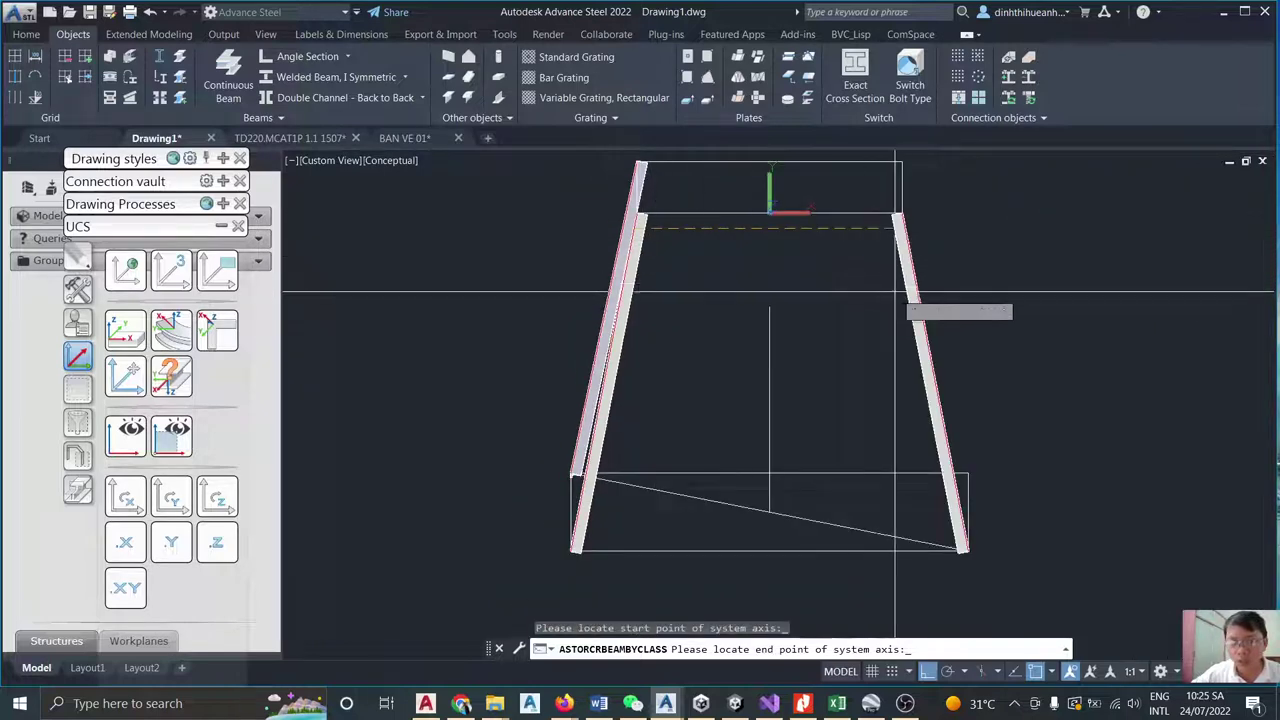
scroll(900, 295, "up", 3)
left_click(951, 313)
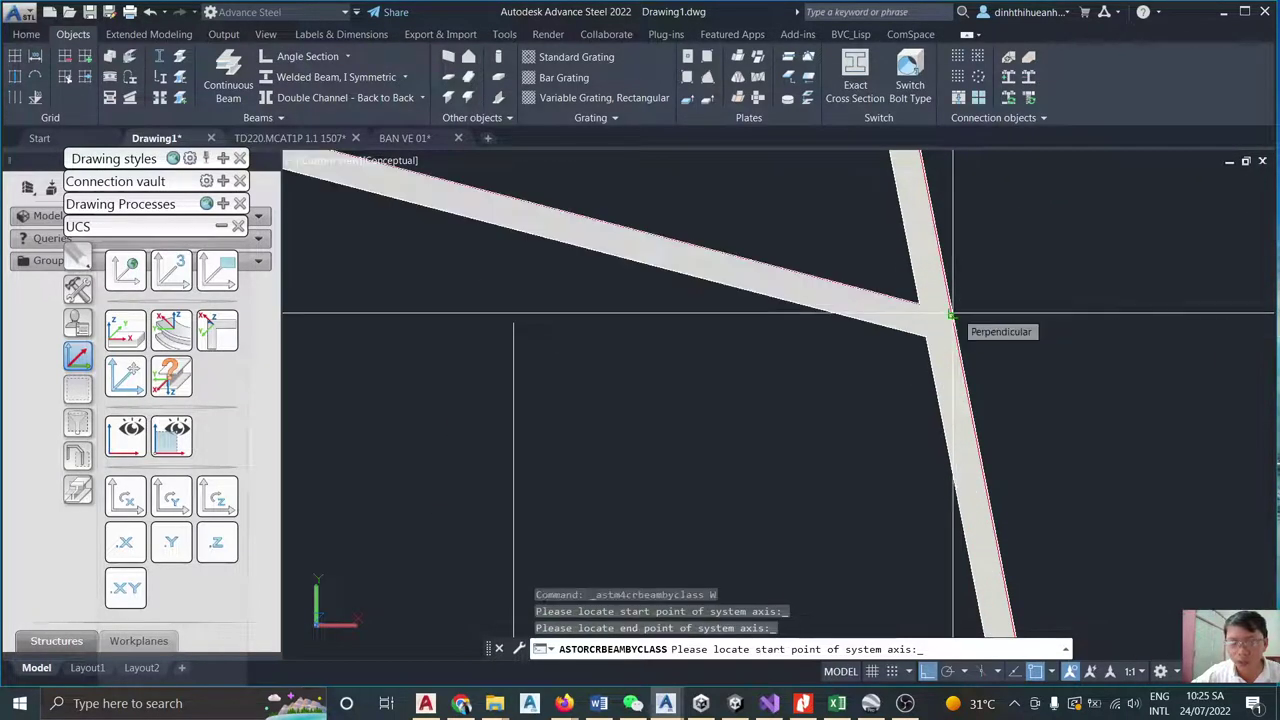
key("Return")
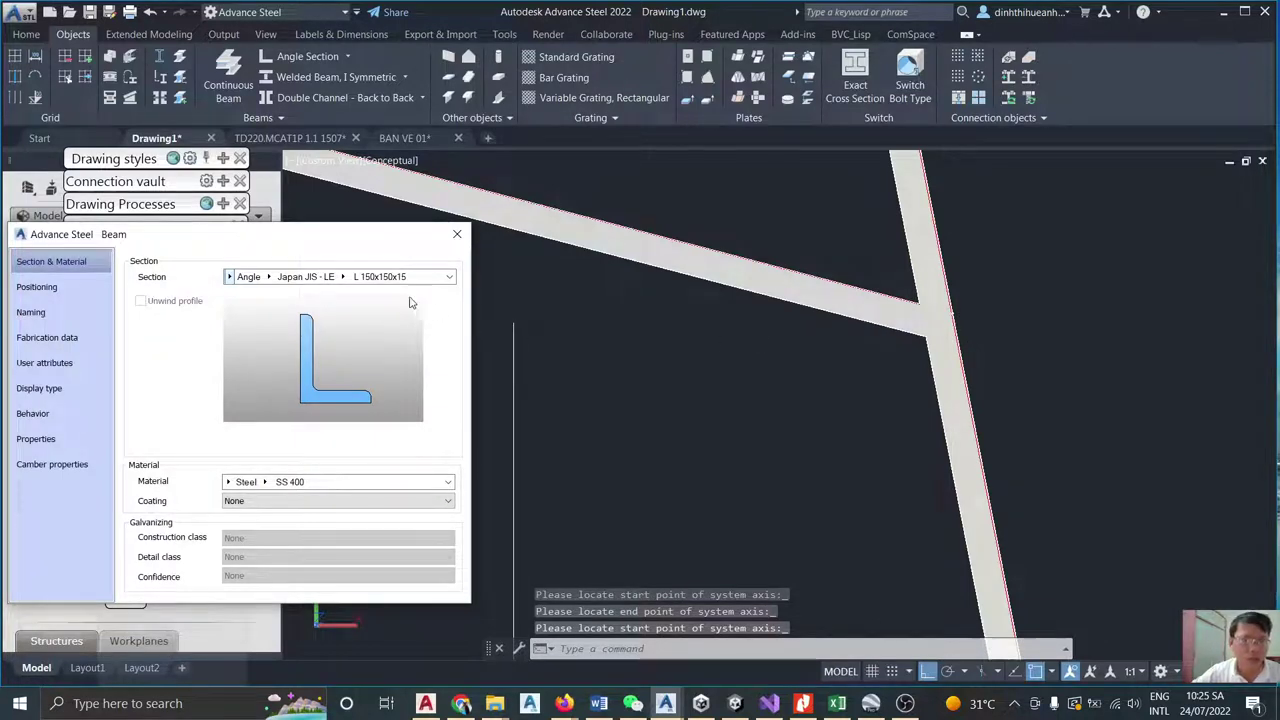
Set the brace's section to Japan JIS angle L 100x100x10, close its properties, and check its ends against the legs in 3D.
left_click(343, 277)
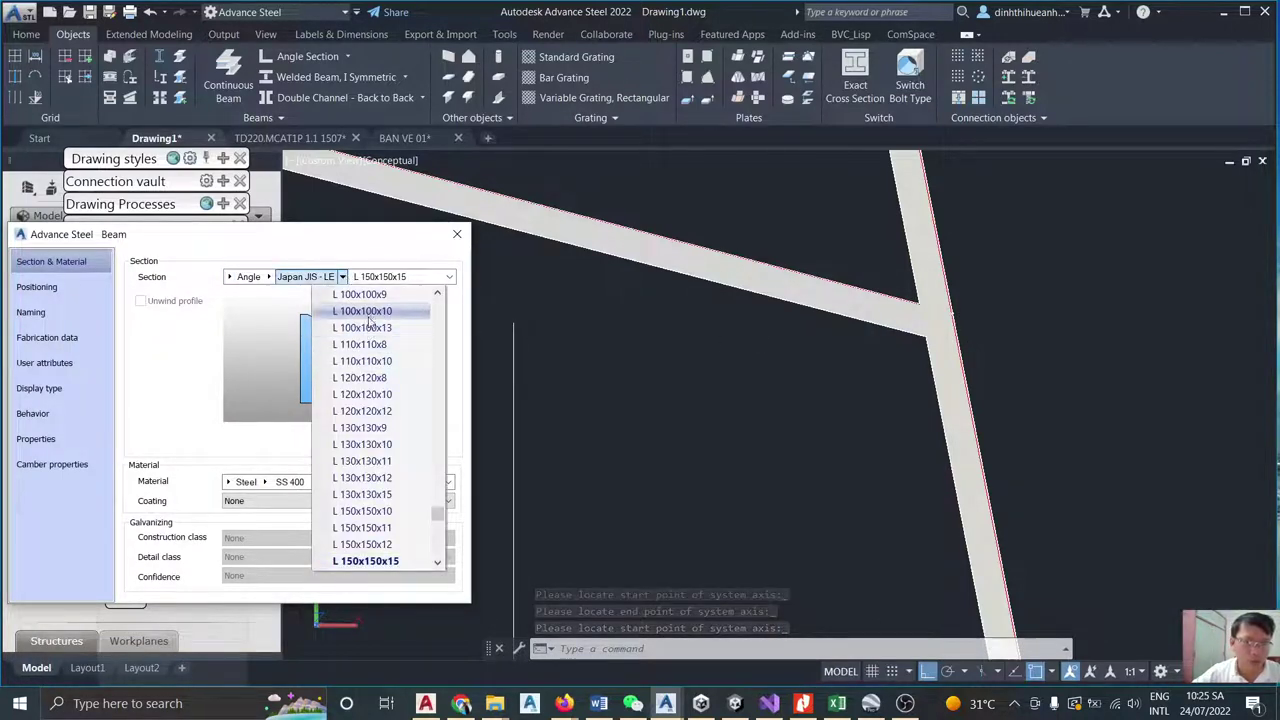
left_click(368, 313)
left_click(457, 234)
middle_click_drag(457, 234, 849, 383, "shift")
left_click_drag(936, 425, 900, 430)
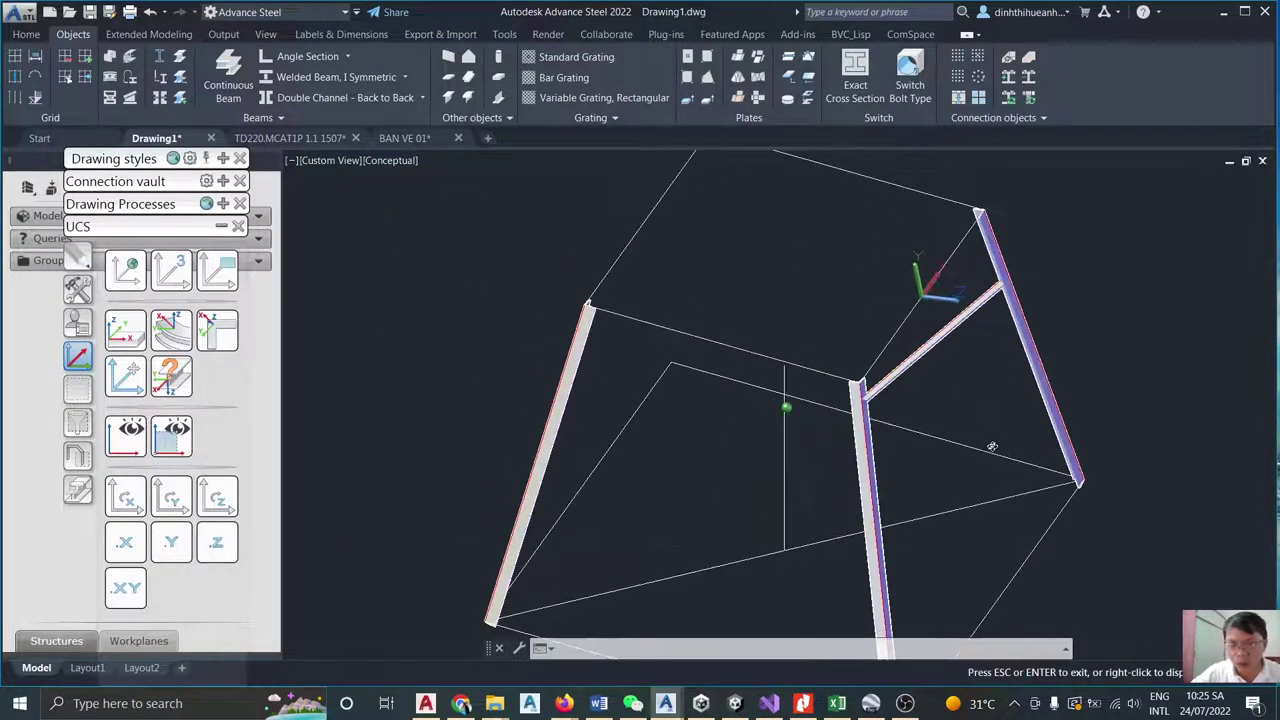
key("Escape")
scroll(997, 240, "up", 6)
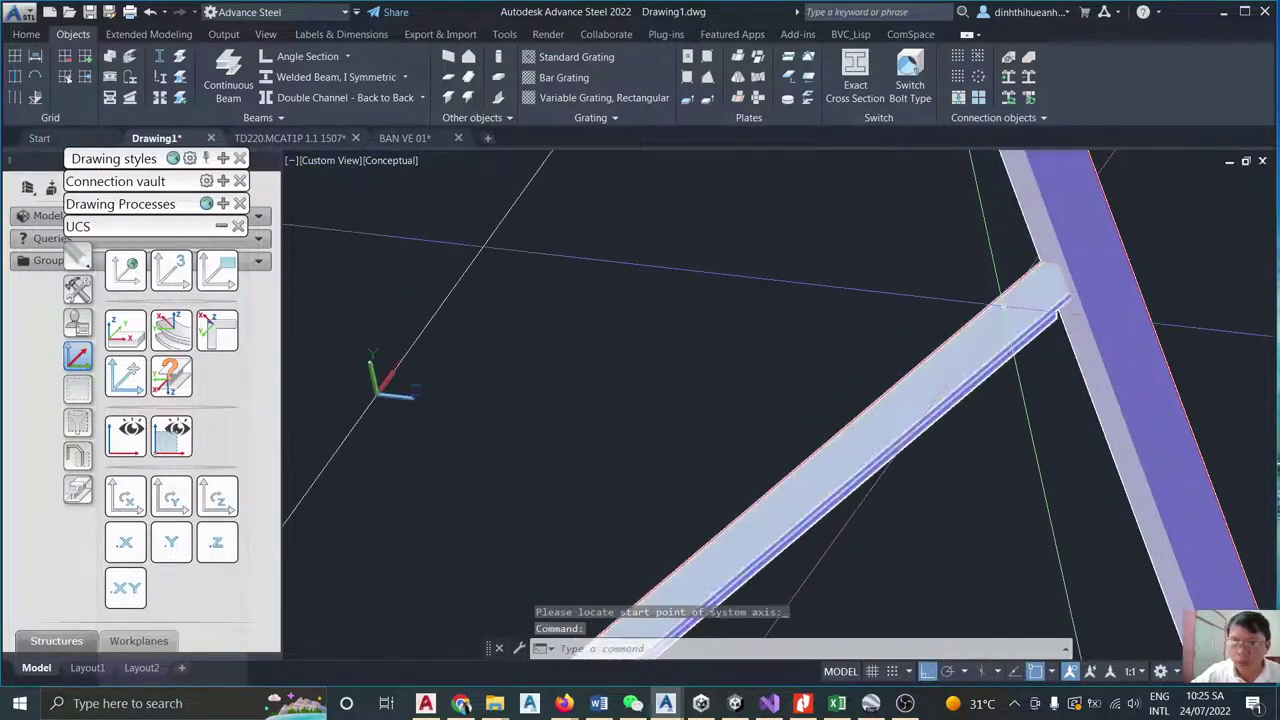
middle_click_drag(1050, 304, 1200, 280, "shift")
scroll(1057, 329, "down", 4)
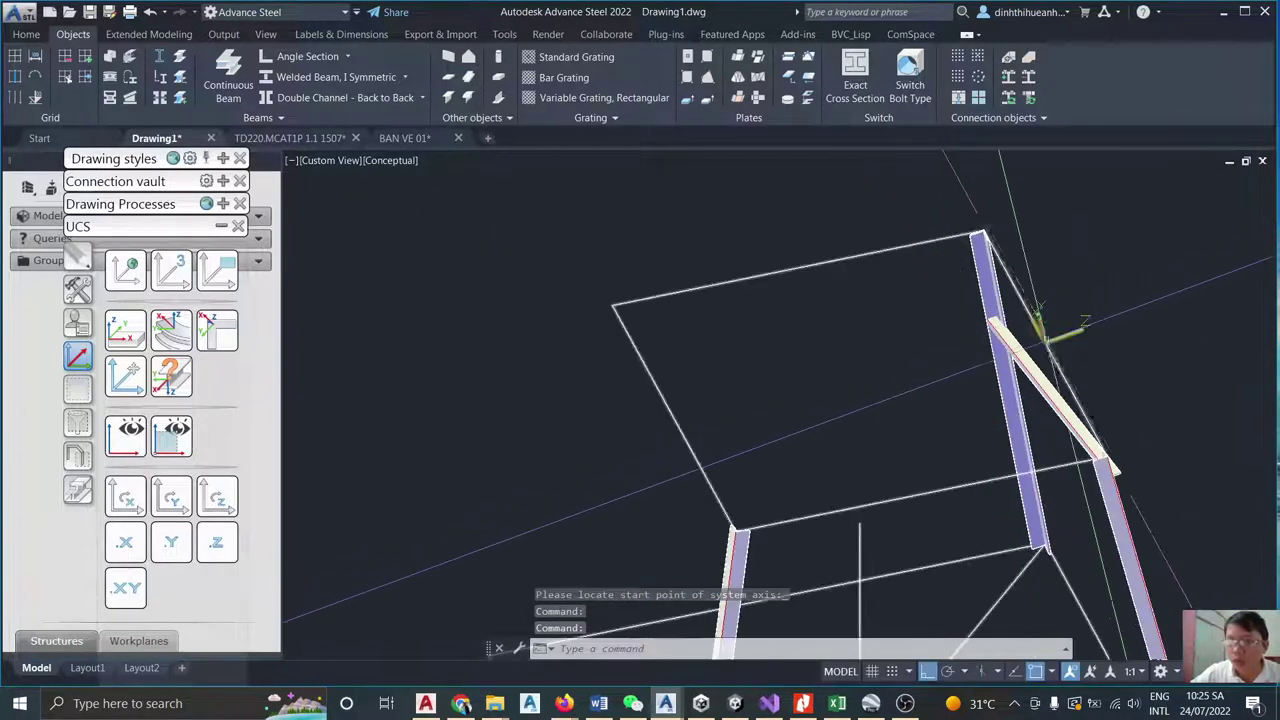
Inspect the sloping brace where it meets the legs, and erase it.
scroll(1175, 560, "up", 5)
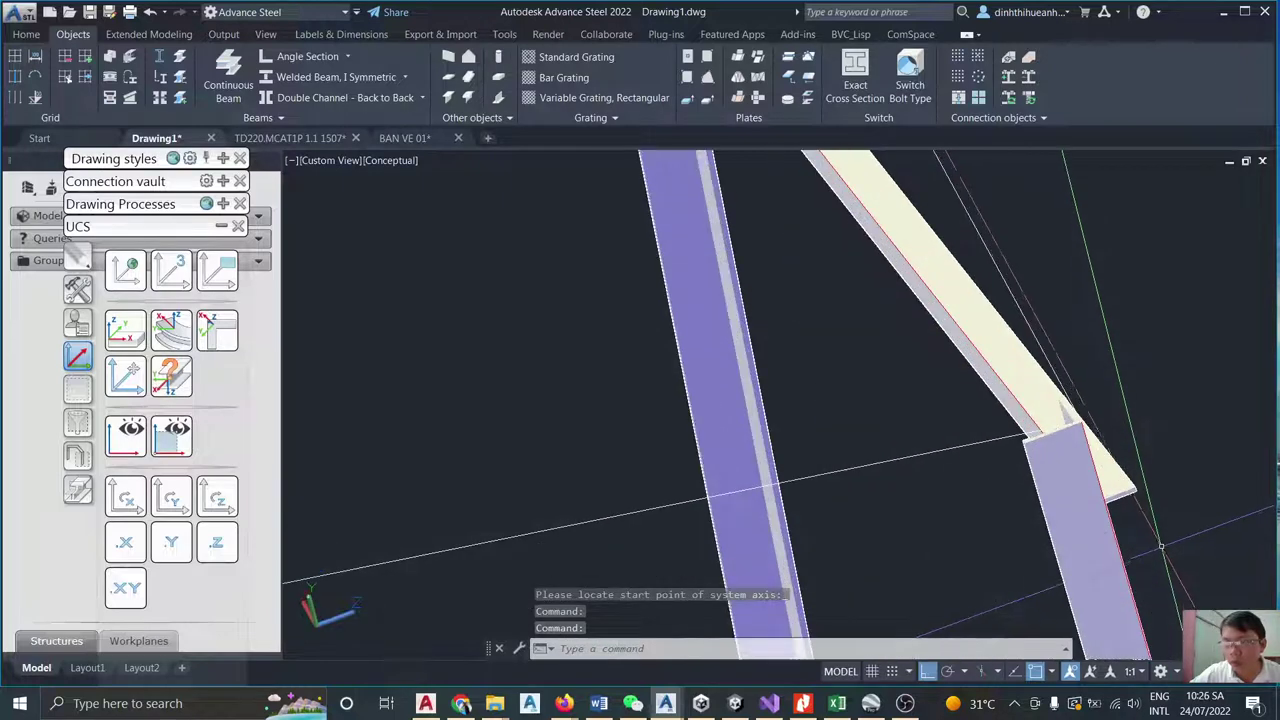
scroll(1063, 470, "down", 6)
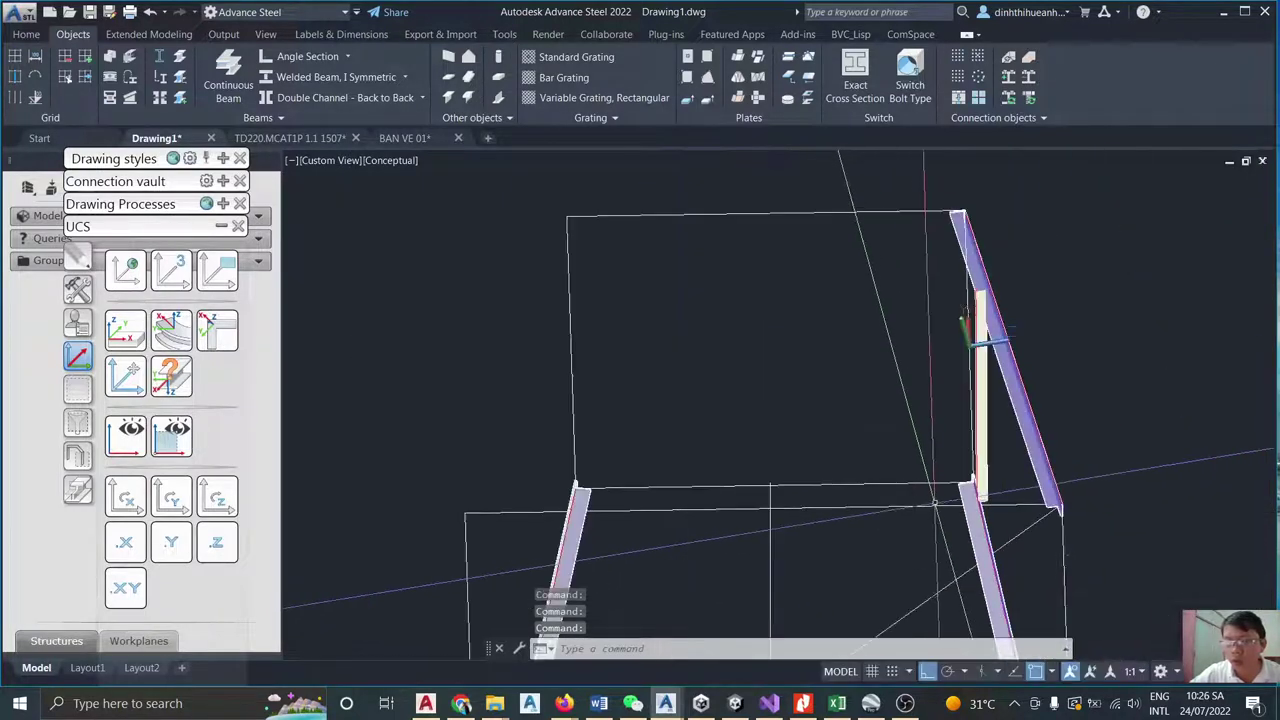
scroll(1005, 338, "up", 3)
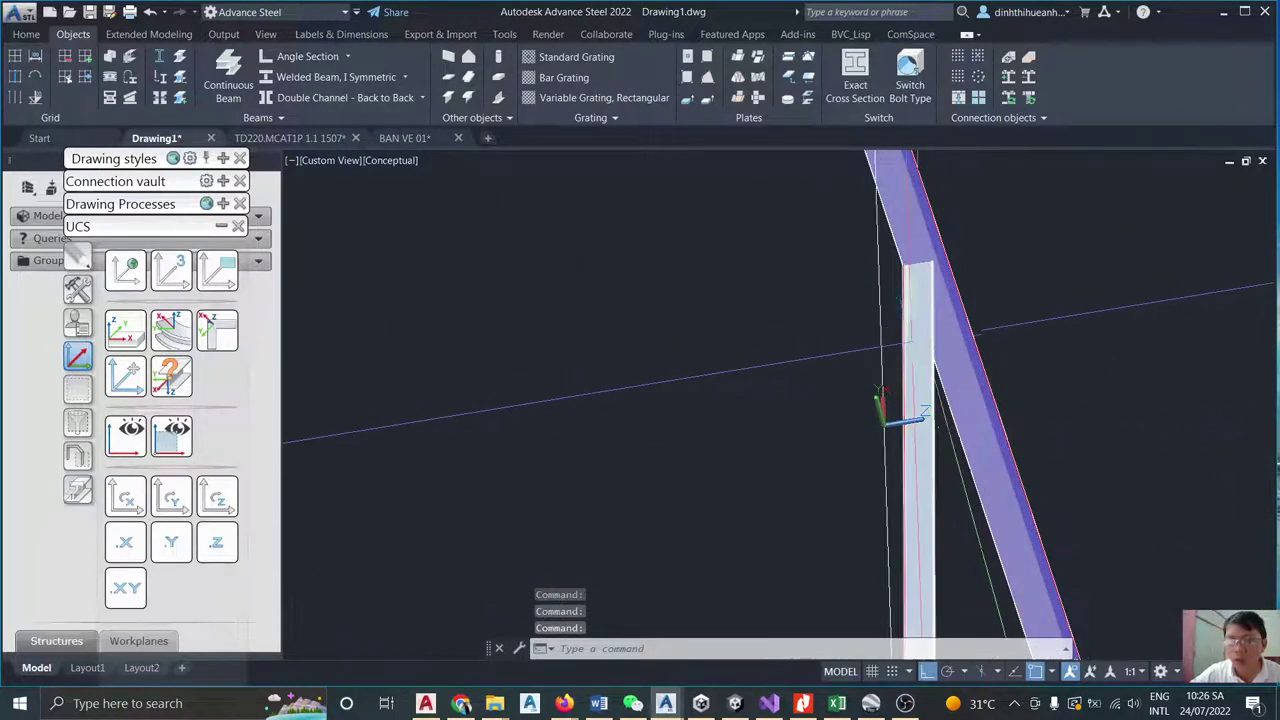
left_click(910, 345)
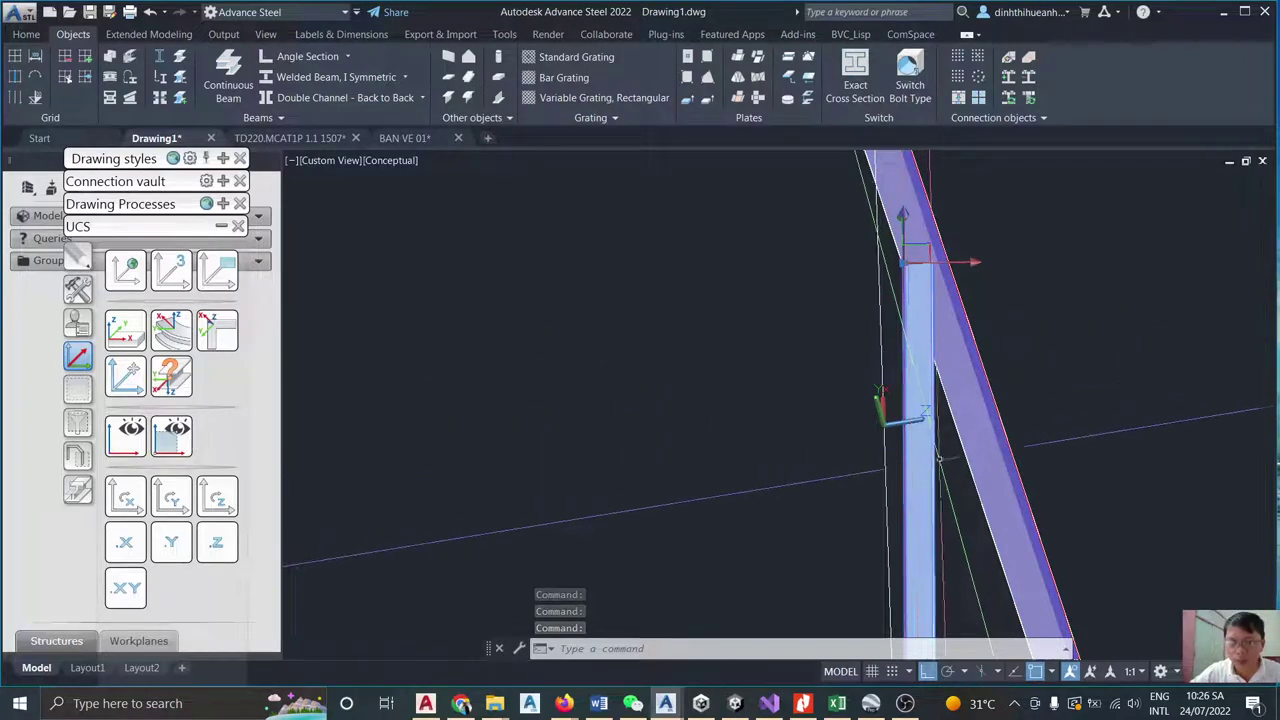
key("Escape")
type("e")
key("Return")
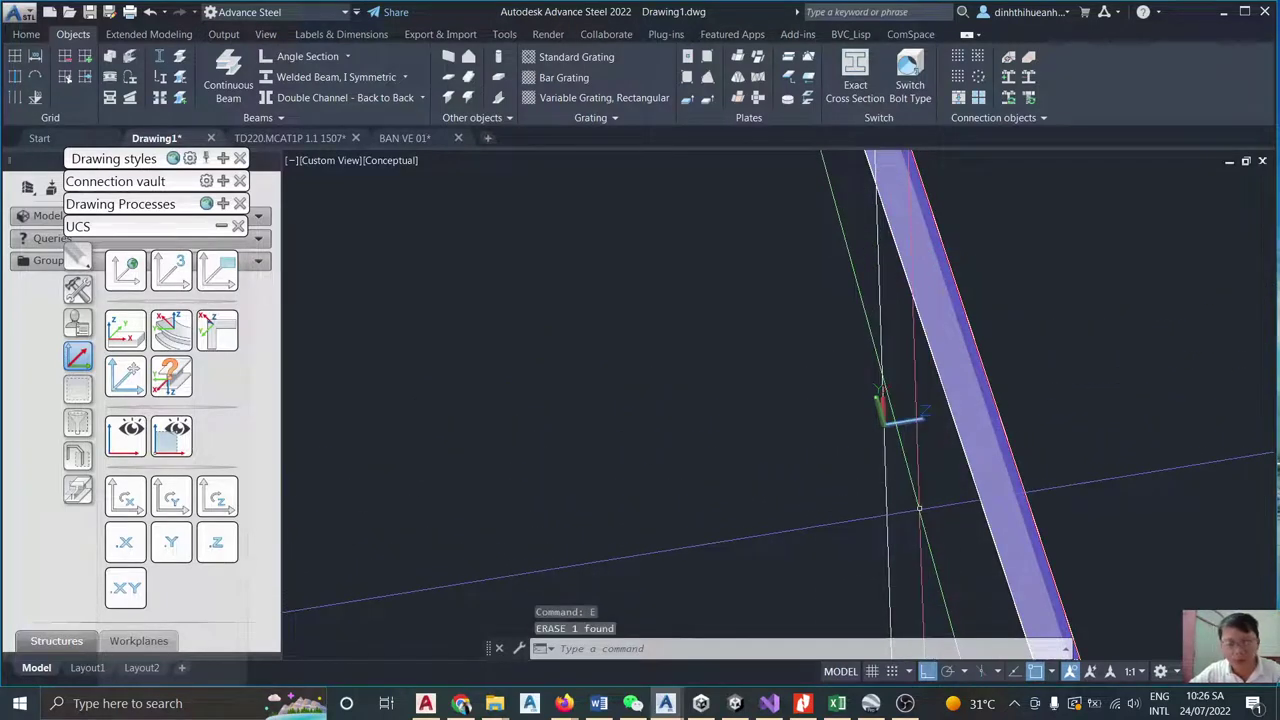
Draw an L 100x100x10 angle brace from near the top of the left leg's axis to the right leg's axis, and close its properties.
scroll(830, 343, "down", 3)
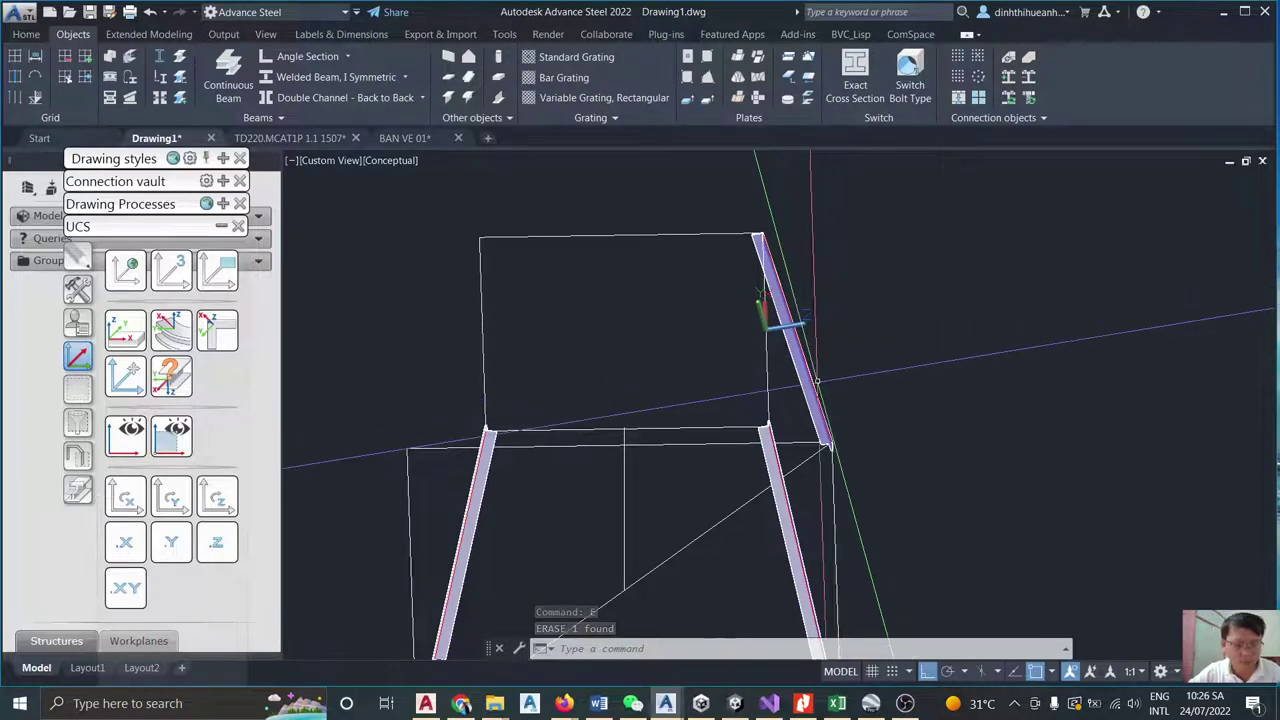
middle_click_drag(765, 320, 619, 360, "shift")
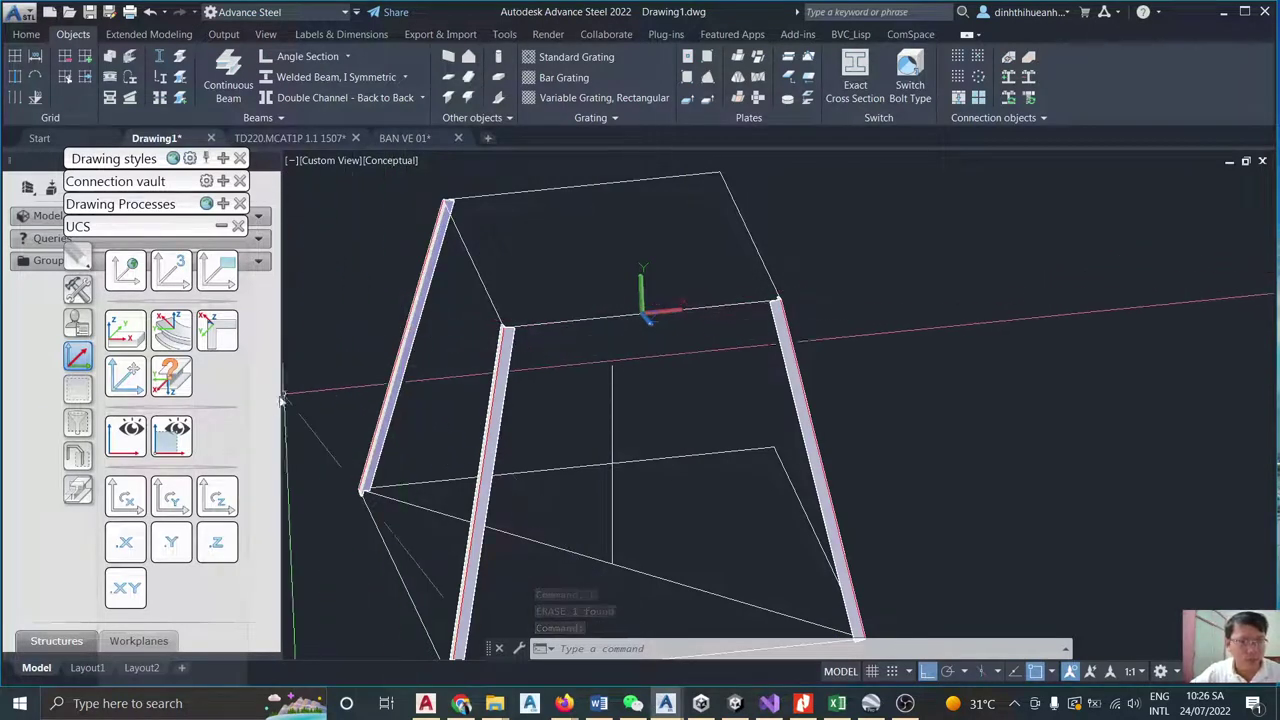
left_click(283, 57)
scroll(450, 310, "up", 5)
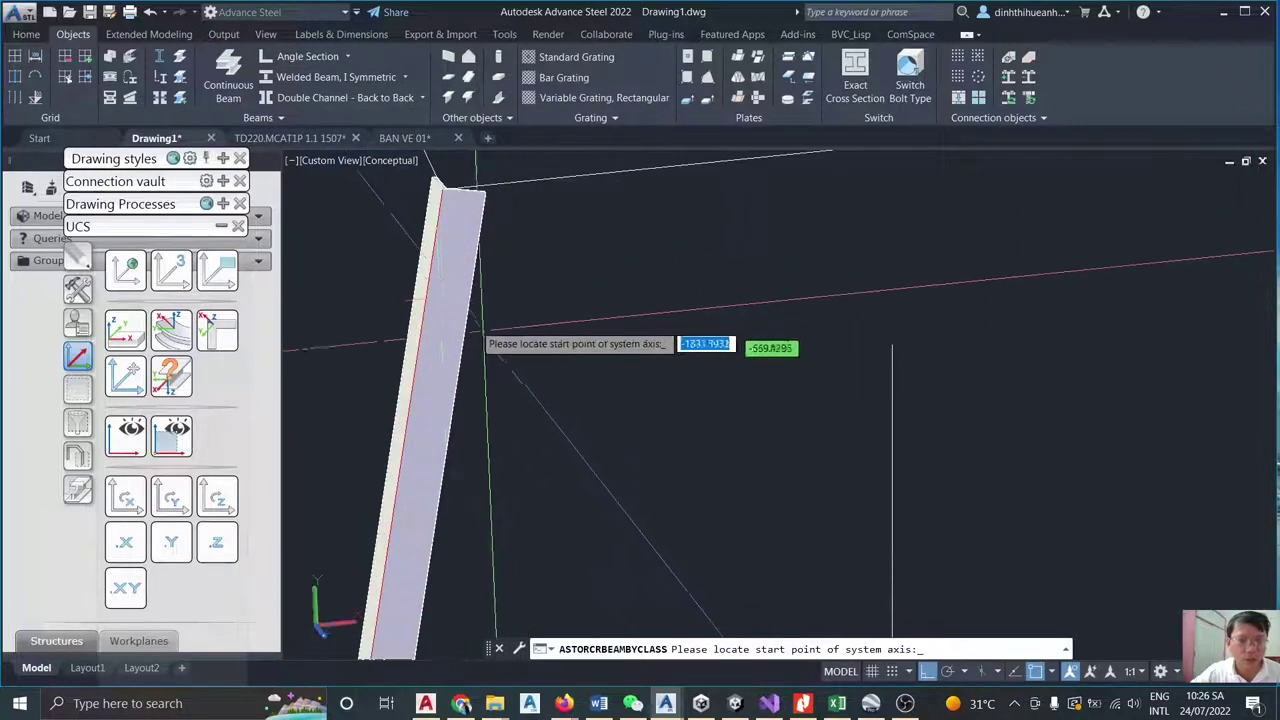
left_click(422, 271)
scroll(420, 300, "down", 3)
scroll(690, 322, "up", 3)
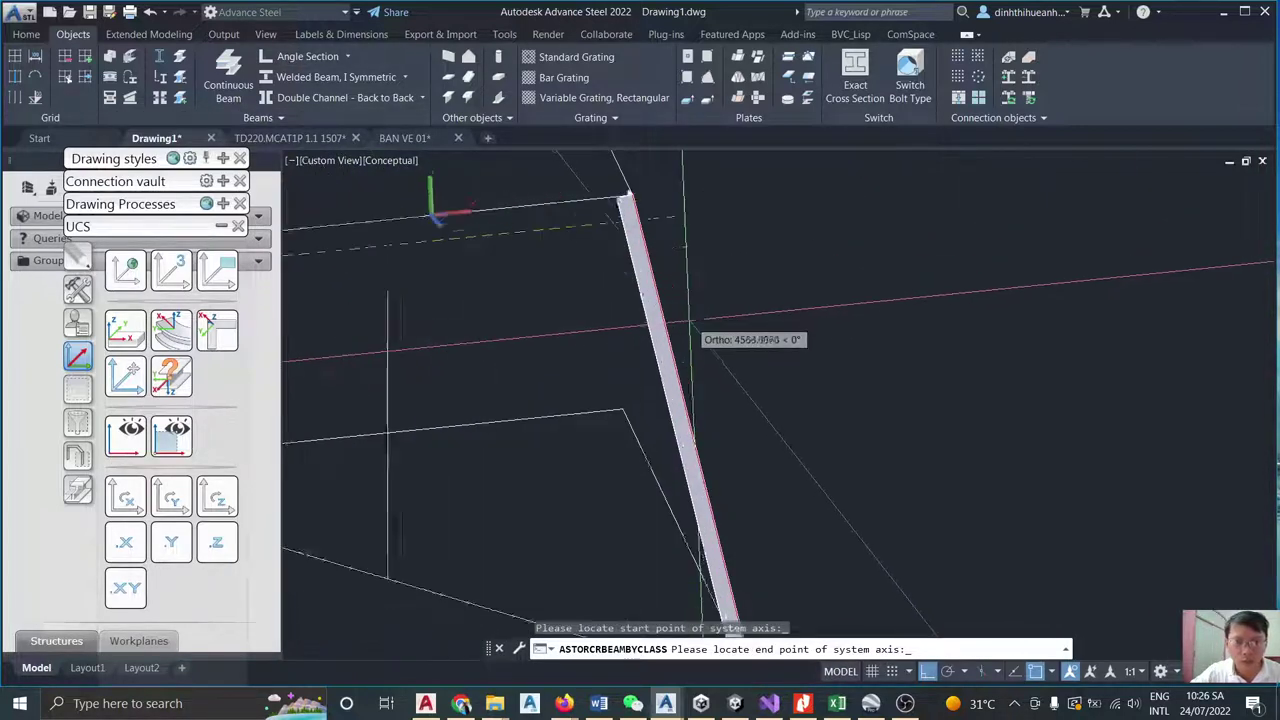
scroll(690, 322, "up", 2)
left_click(612, 320)
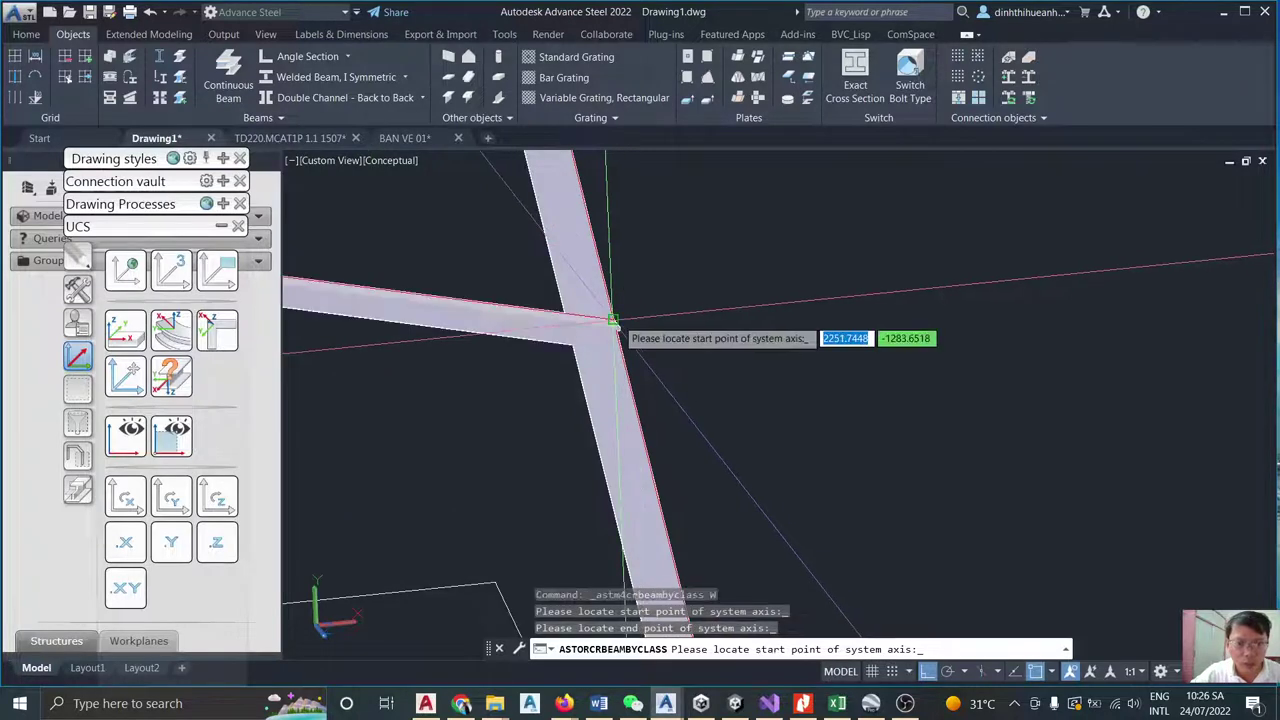
key("Return")
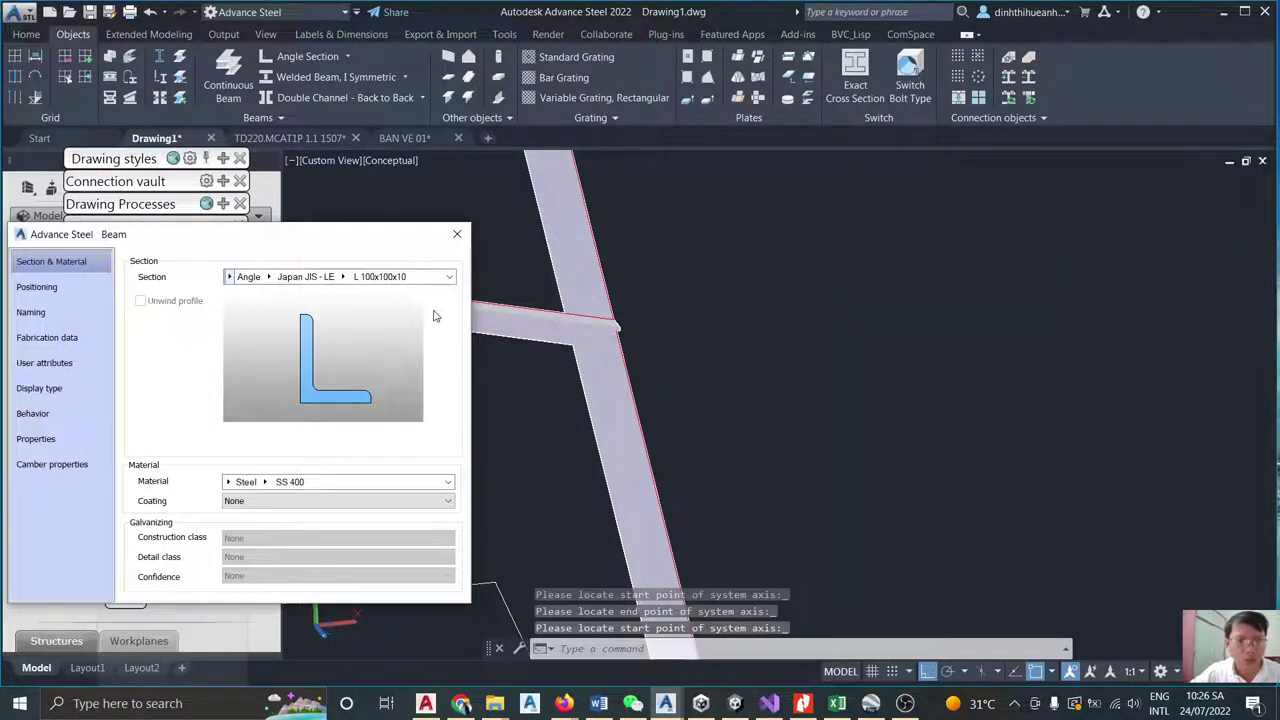
left_click(456, 235)
Examine both ends of the new angle brace where they meet the two legs.
middle_click_drag(700, 380, 810, 371, "shift")
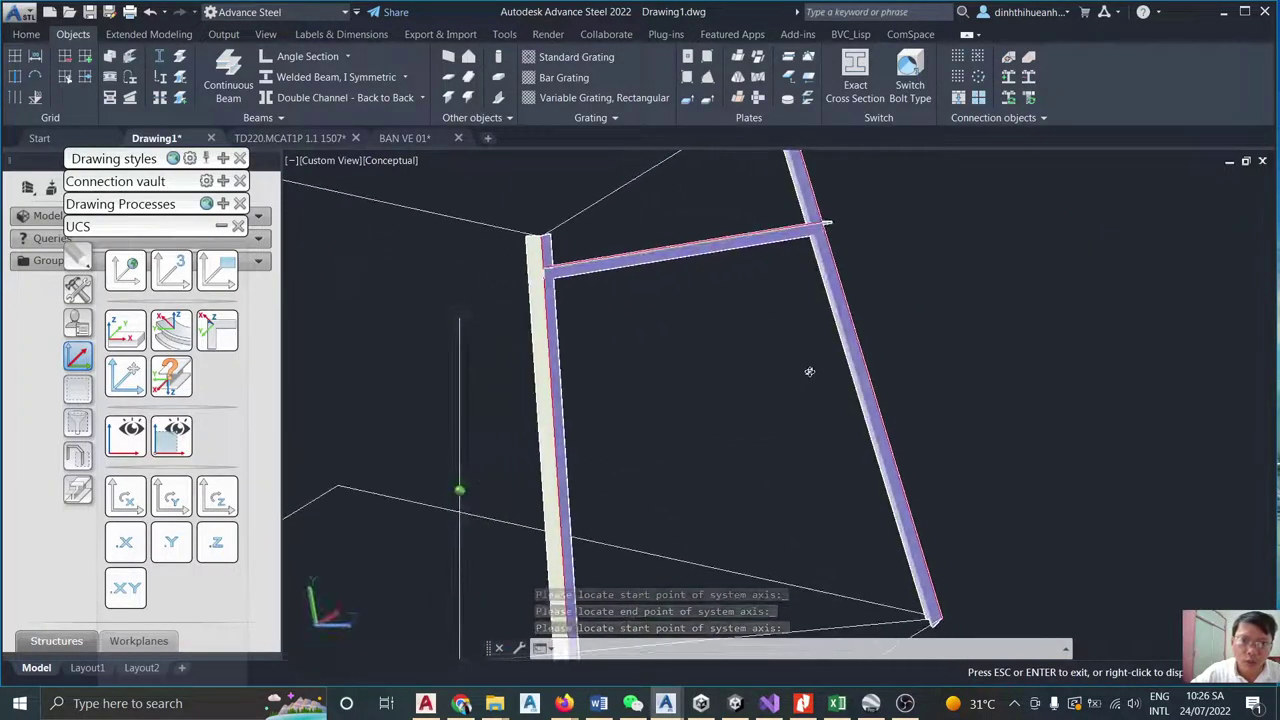
key("Escape")
scroll(547, 322, "up", 6)
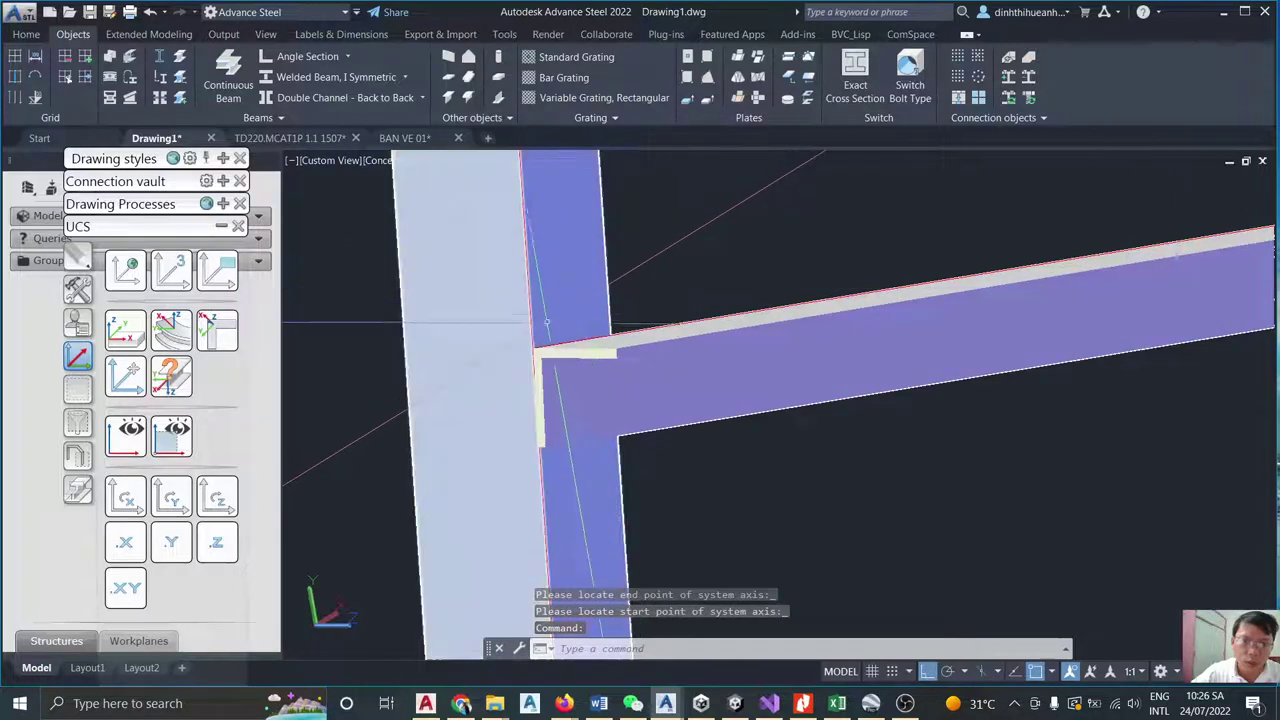
scroll(547, 322, "down", 5)
middle_click_drag(547, 322, 628, 328, "shift")
scroll(628, 328, "up", 6)
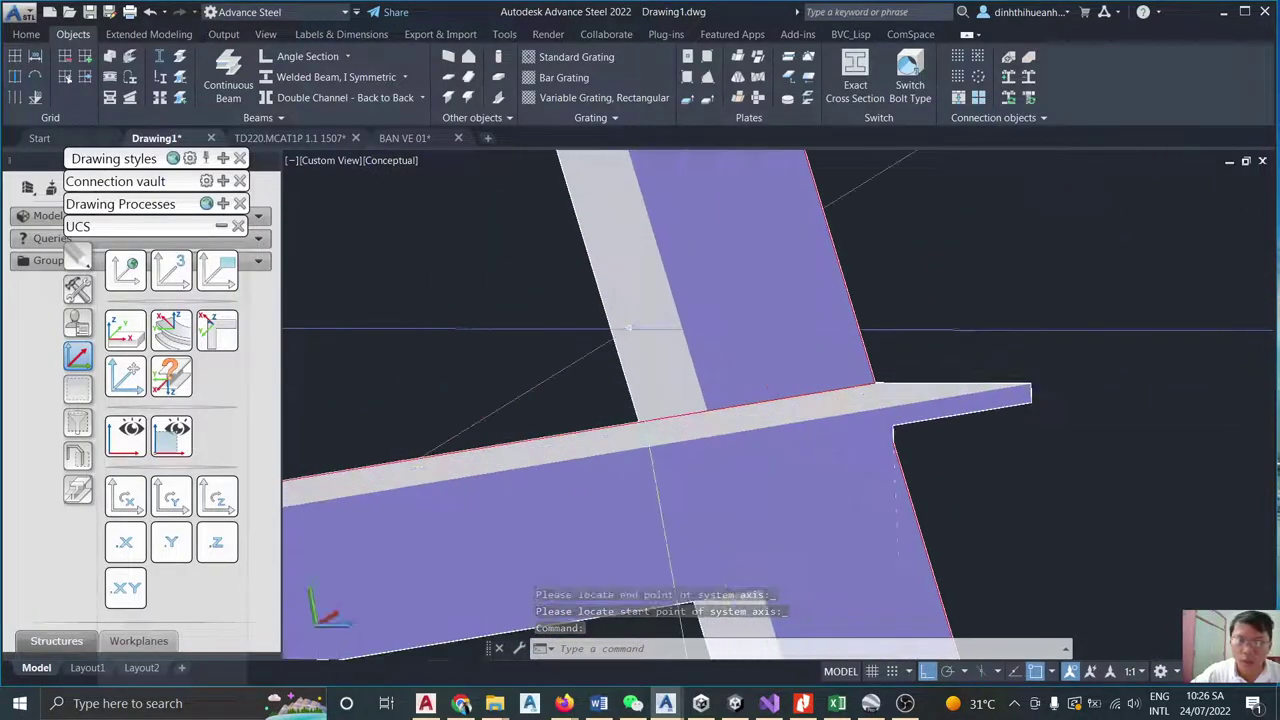
scroll(911, 333, "down", 5)
middle_click_drag(911, 333, 654, 420, "shift")
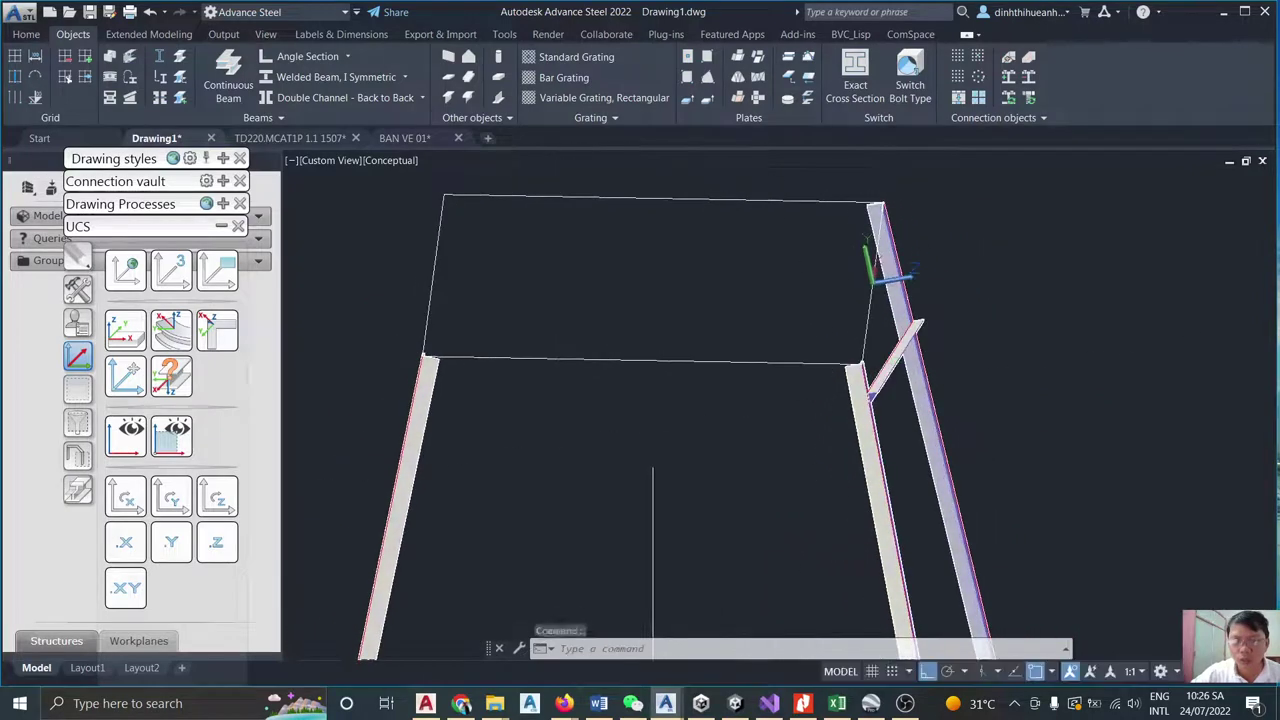
Examine up close how the brace's angle flanges sit against the leg at its start end, viewing the joint from several directions.
scroll(845, 412, "up", 5)
middle_click_drag(845, 412, 751, 432, "shift")
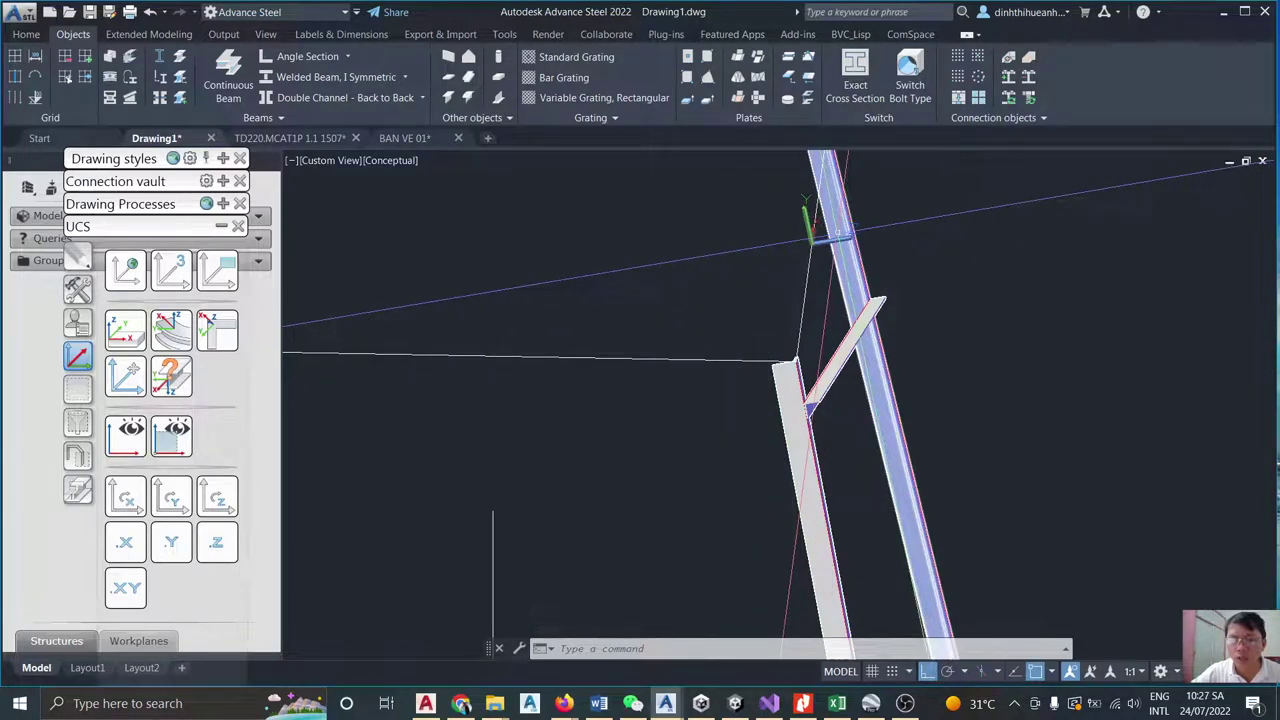
scroll(812, 300, "up", 4)
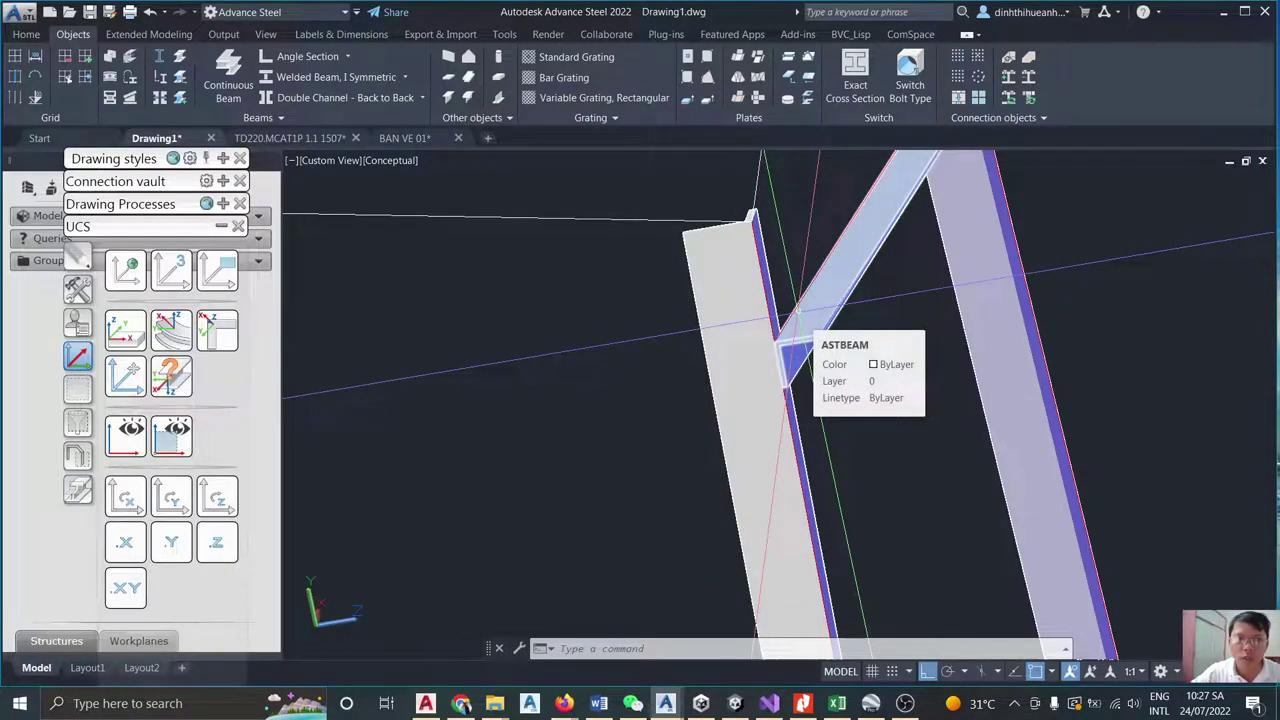
scroll(797, 318, "up", 5)
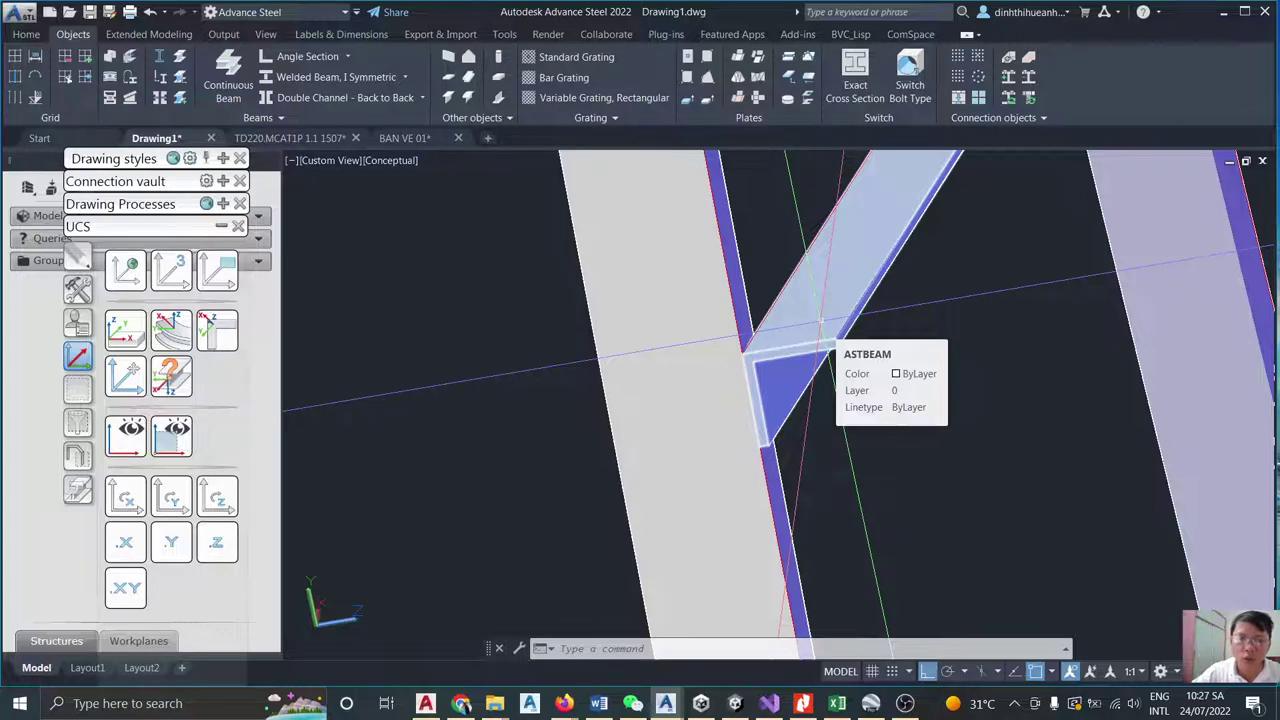
middle_click_drag(820, 320, 787, 337, "shift")
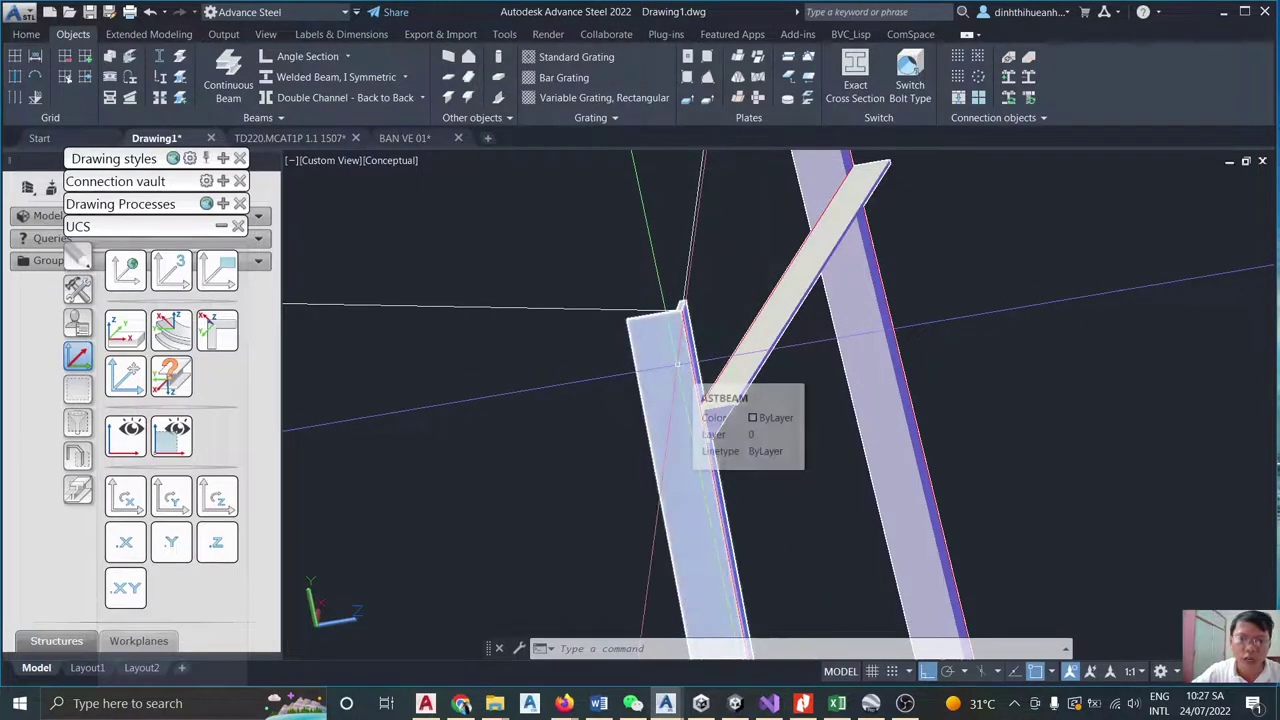
scroll(703, 410, "up", 4)
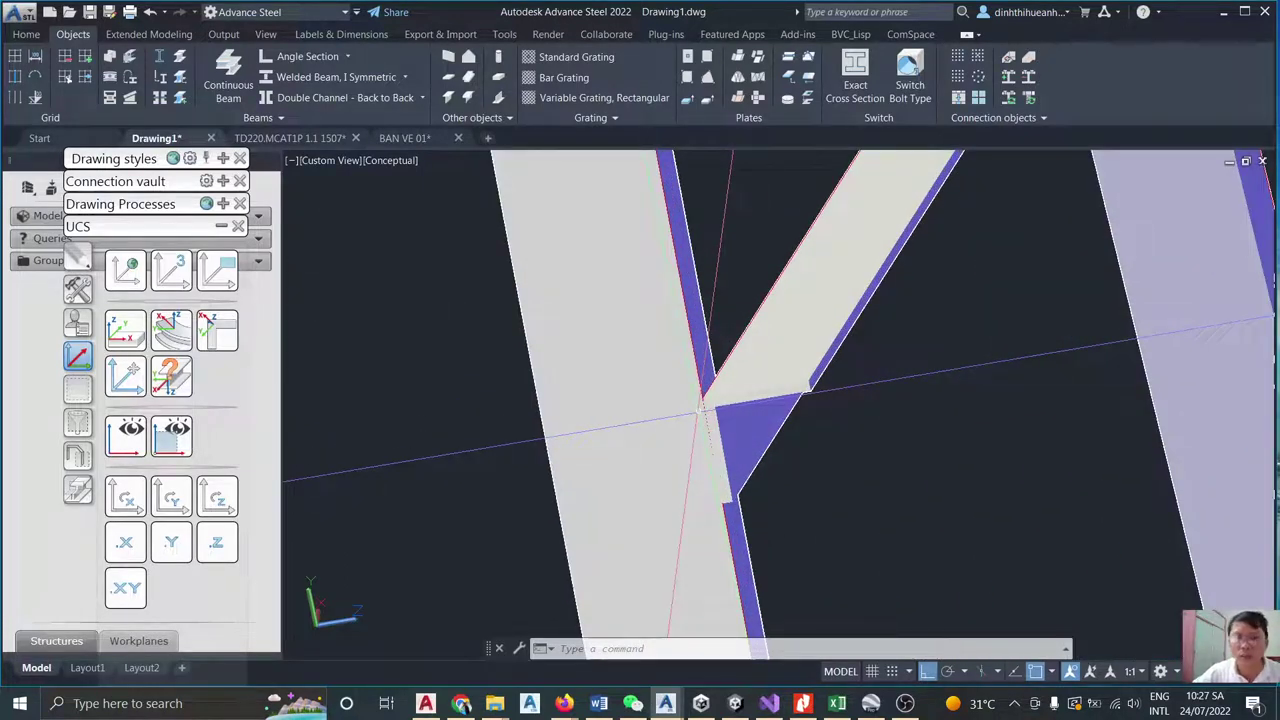
scroll(703, 410, "down", 4)
middle_click_drag(703, 410, 631, 541, "shift")
scroll(720, 330, "up", 4)
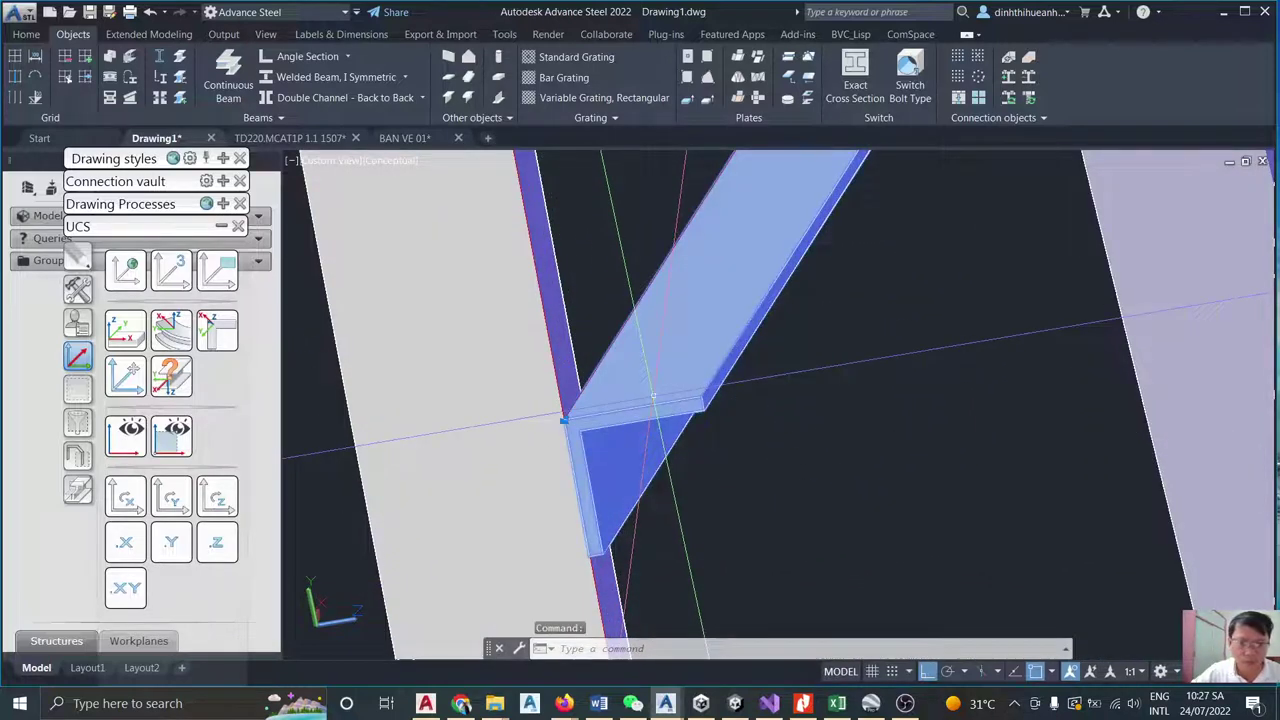
scroll(780, 365, "down", 6)
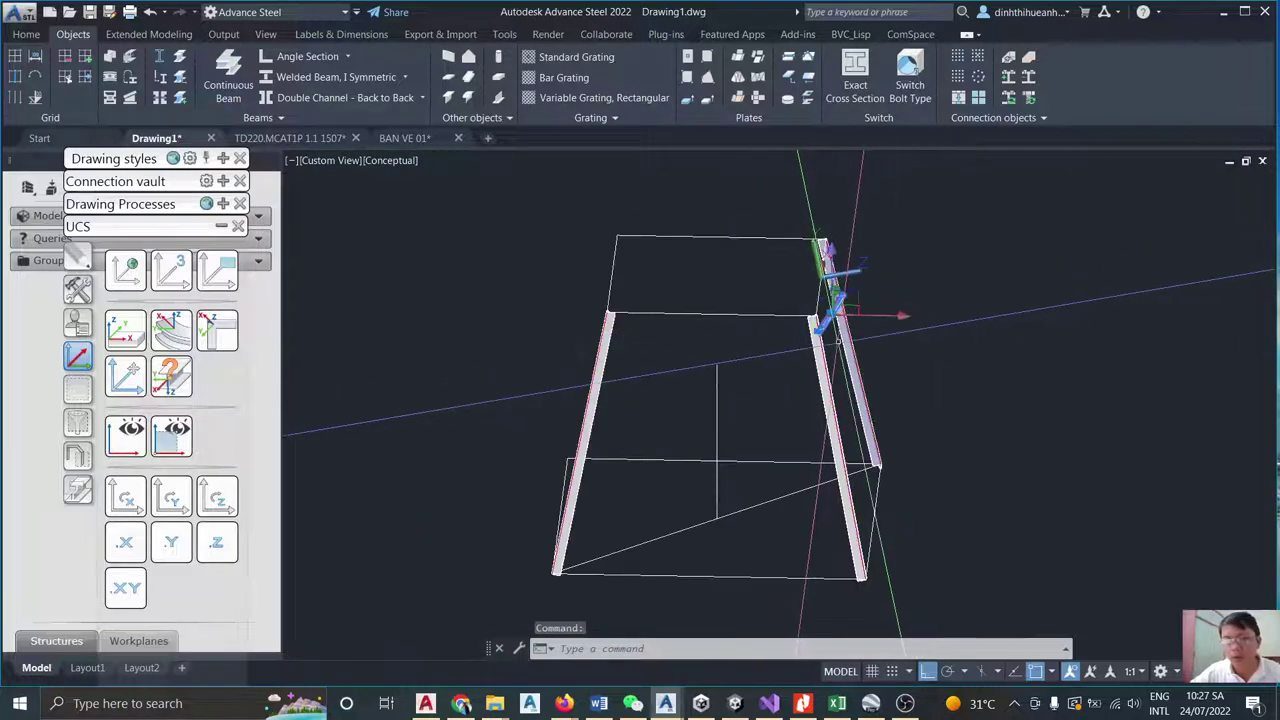
key("Escape")
scroll(838, 340, "up", 5)
middle_click_drag(838, 340, 700, 332, "shift")
scroll(698, 332, "up", 4)
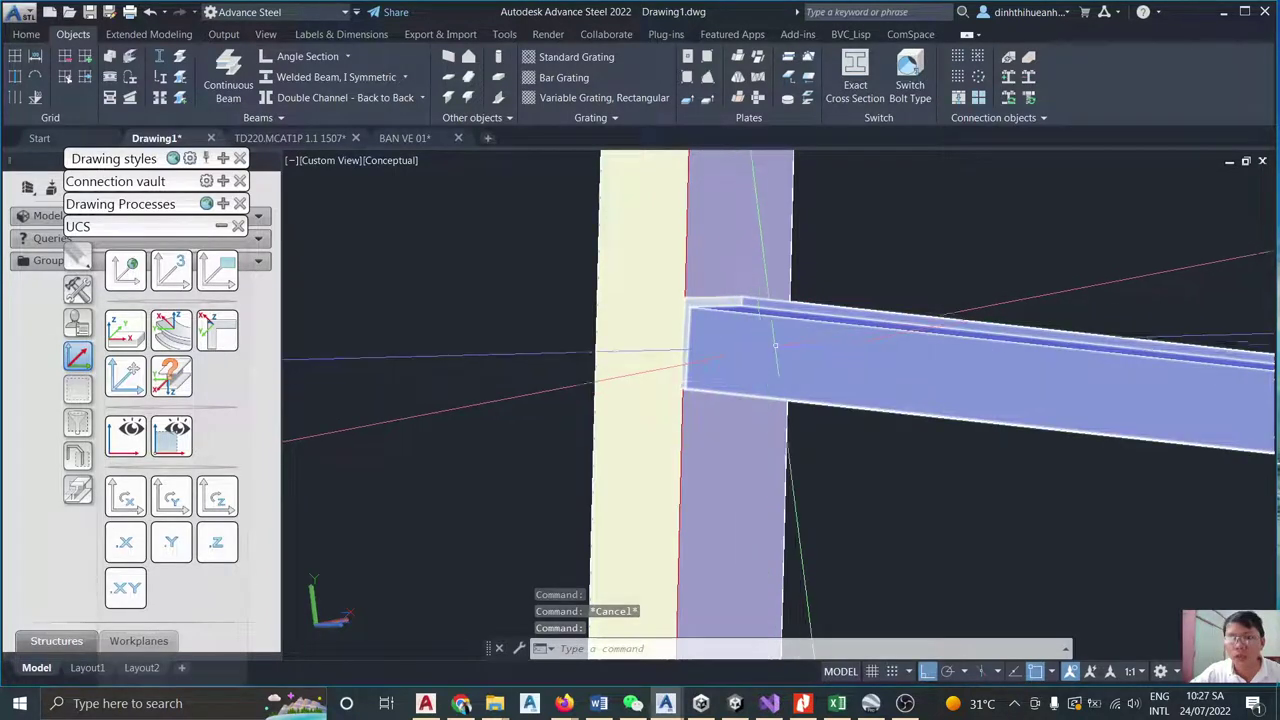
Switch the connection type to bolts and place a centre-point rectangular bolt group joining the brace's start end to the leg, with object snap off.
left_click(762, 358)
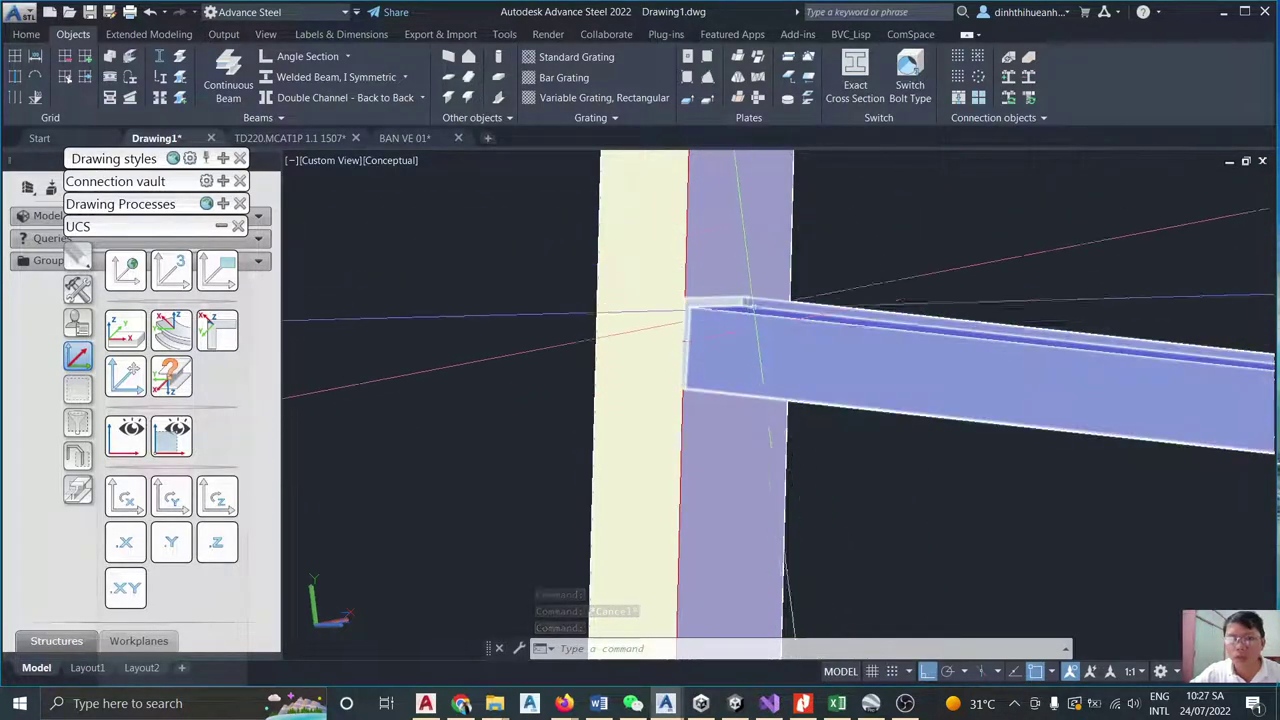
left_click(905, 88)
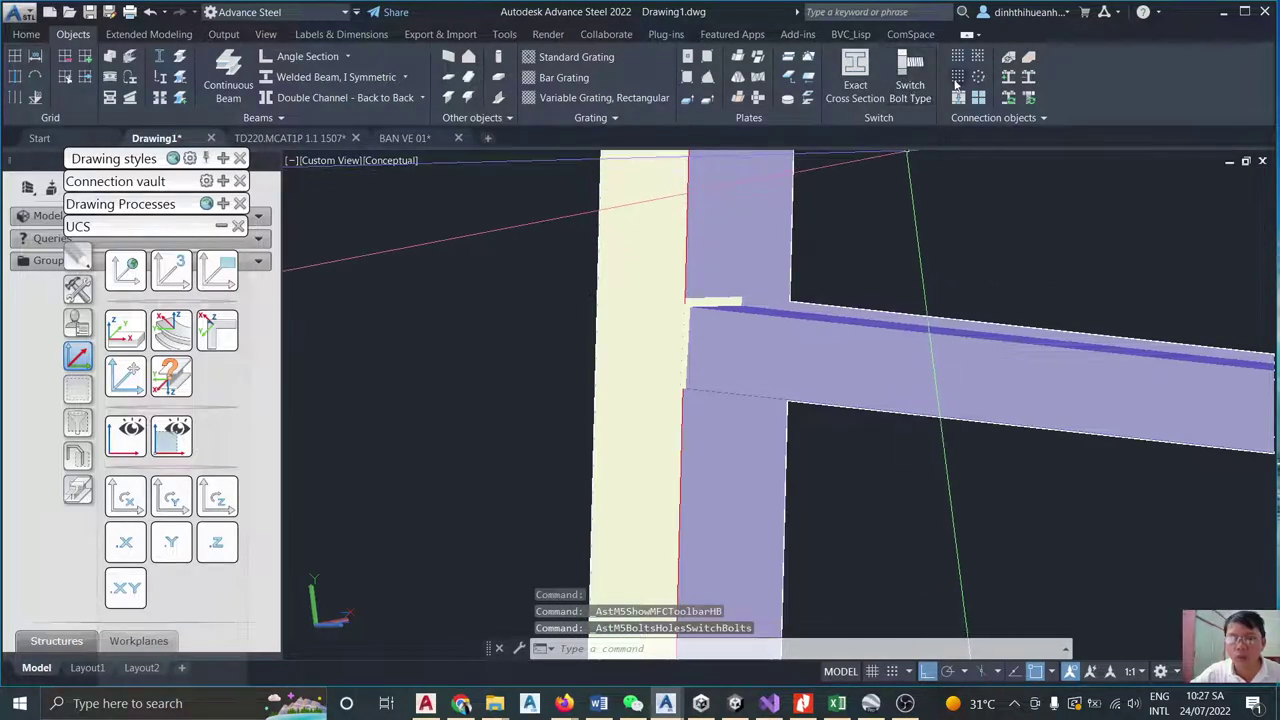
left_click(976, 58)
left_click(790, 337)
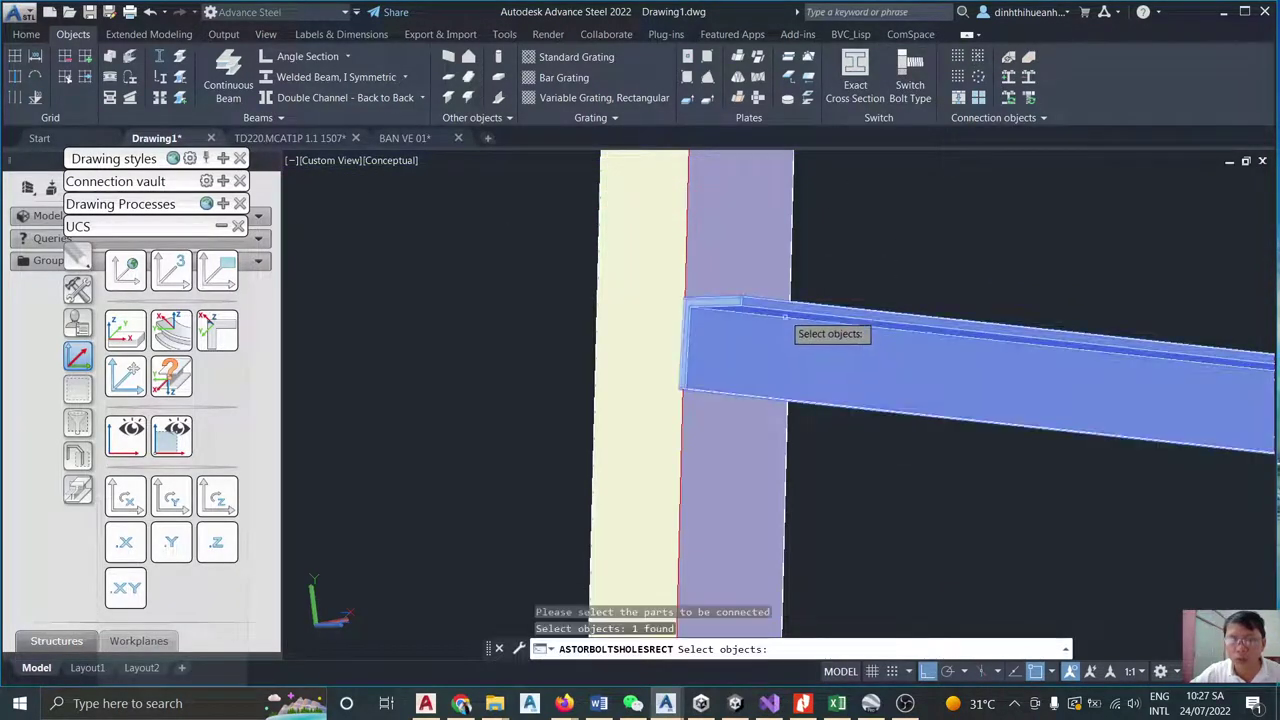
left_click(756, 254)
key("Return")
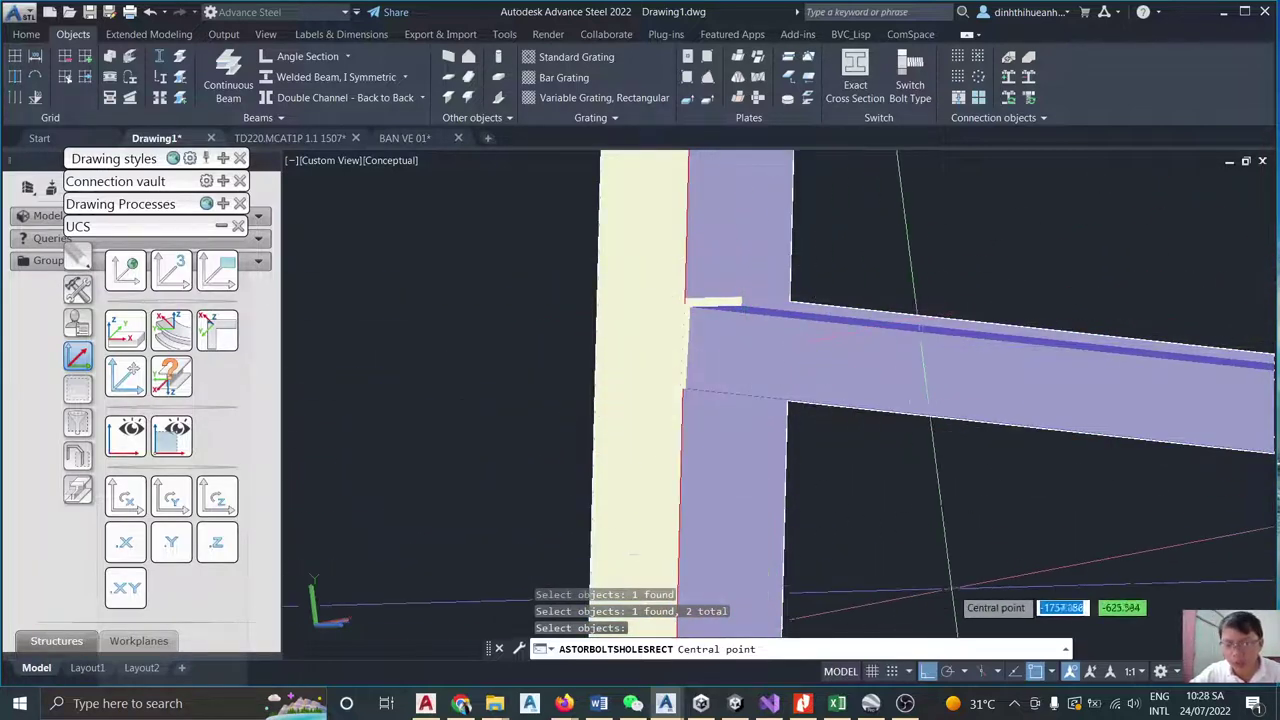
key("F3")
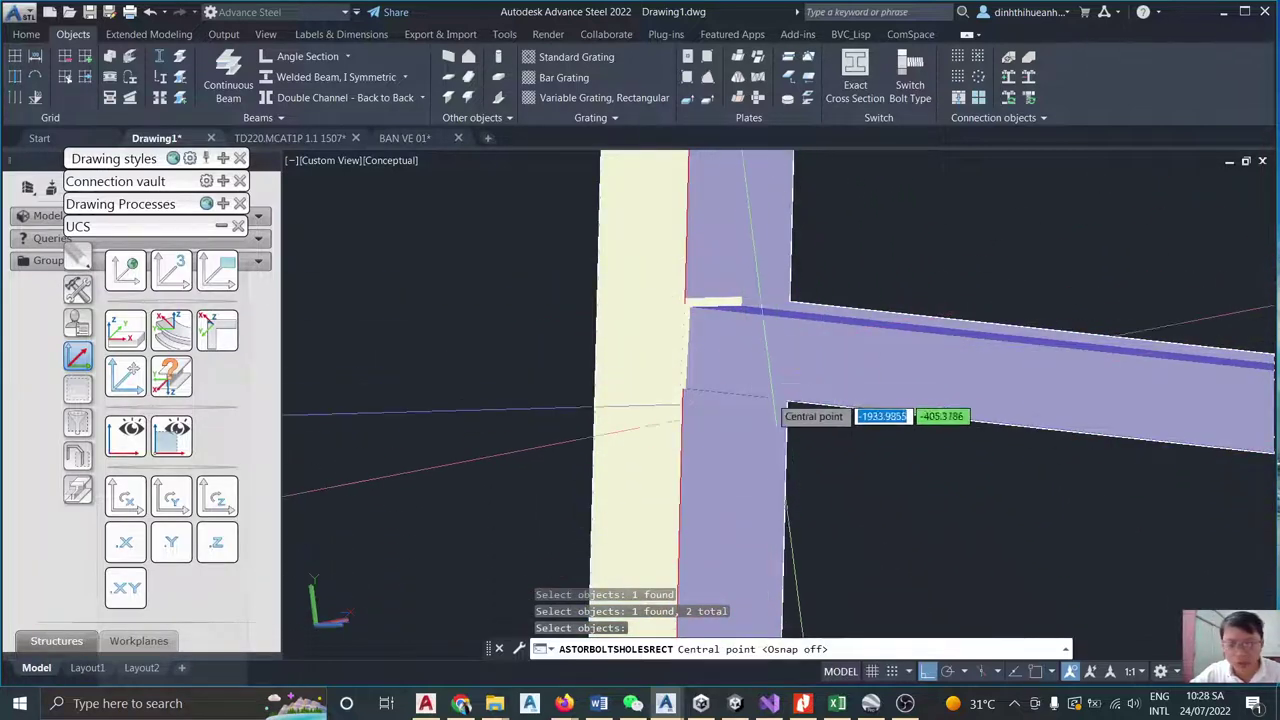
left_click(755, 352)
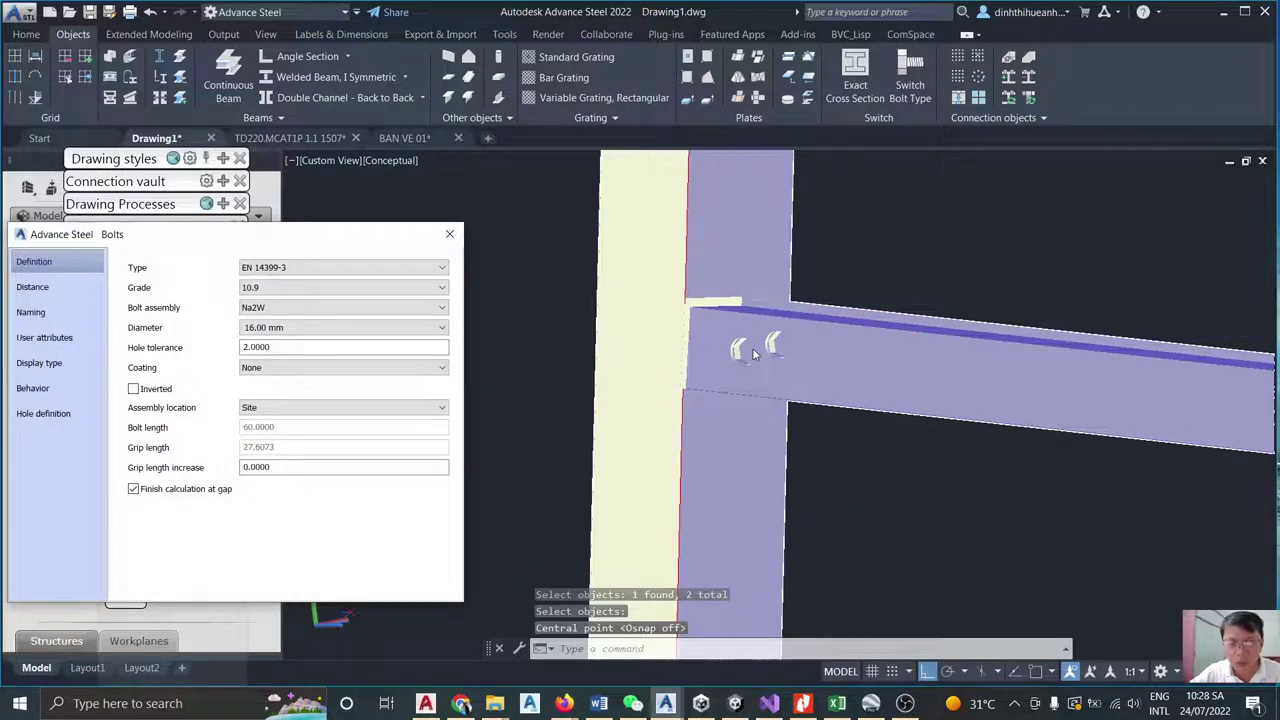
Set the bolt group to 1 bolt in X and 1 in Y with a 24 mm diameter, close its properties, and check the joint in 3D.
left_click(50, 289)
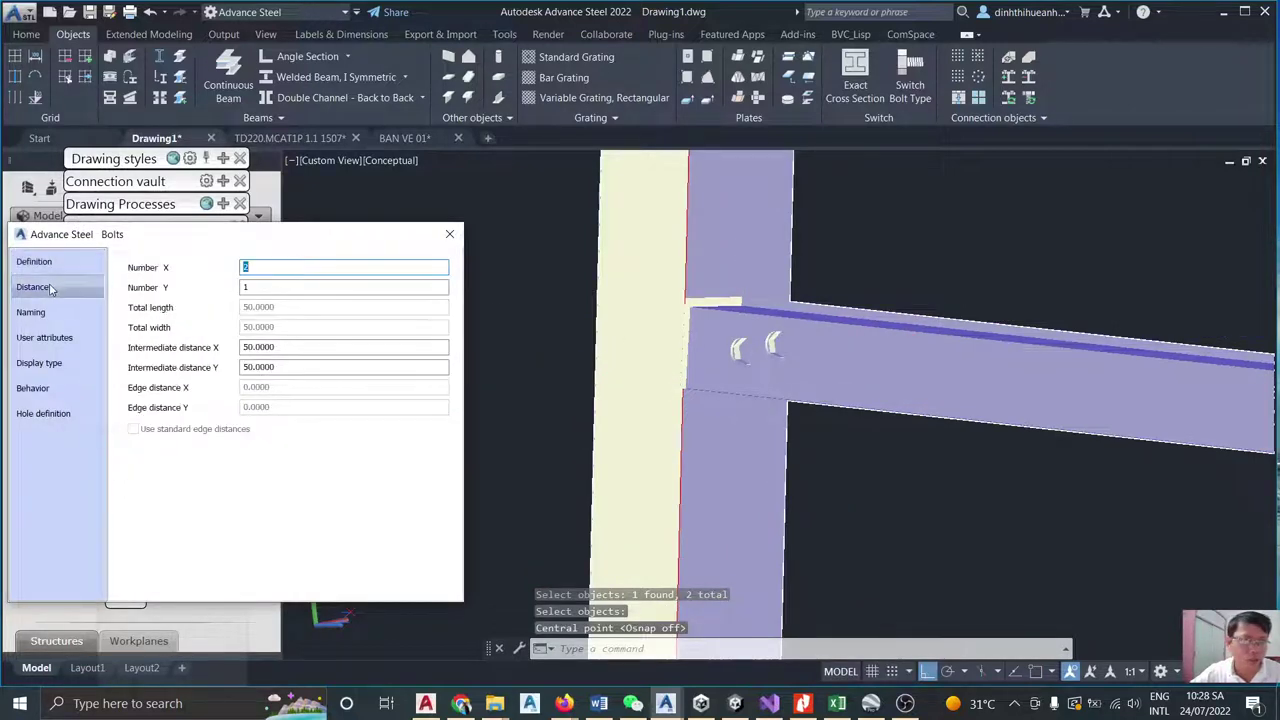
left_click(270, 286)
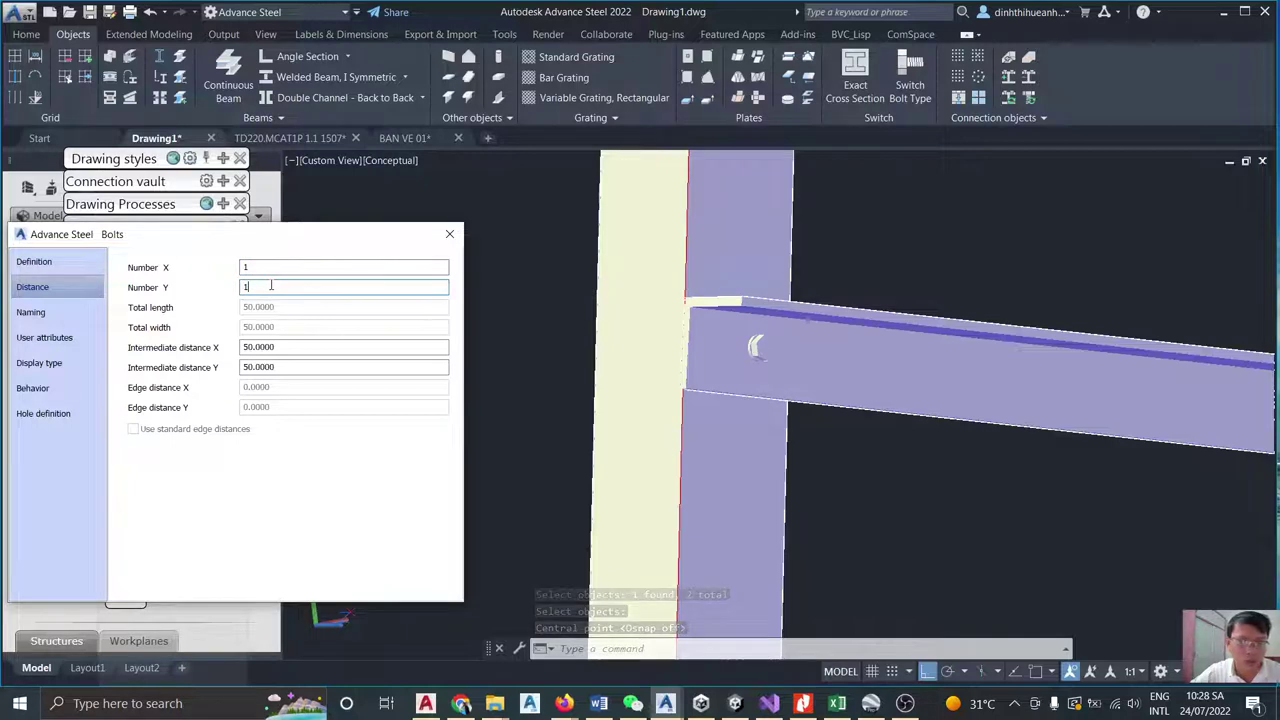
left_click(34, 262)
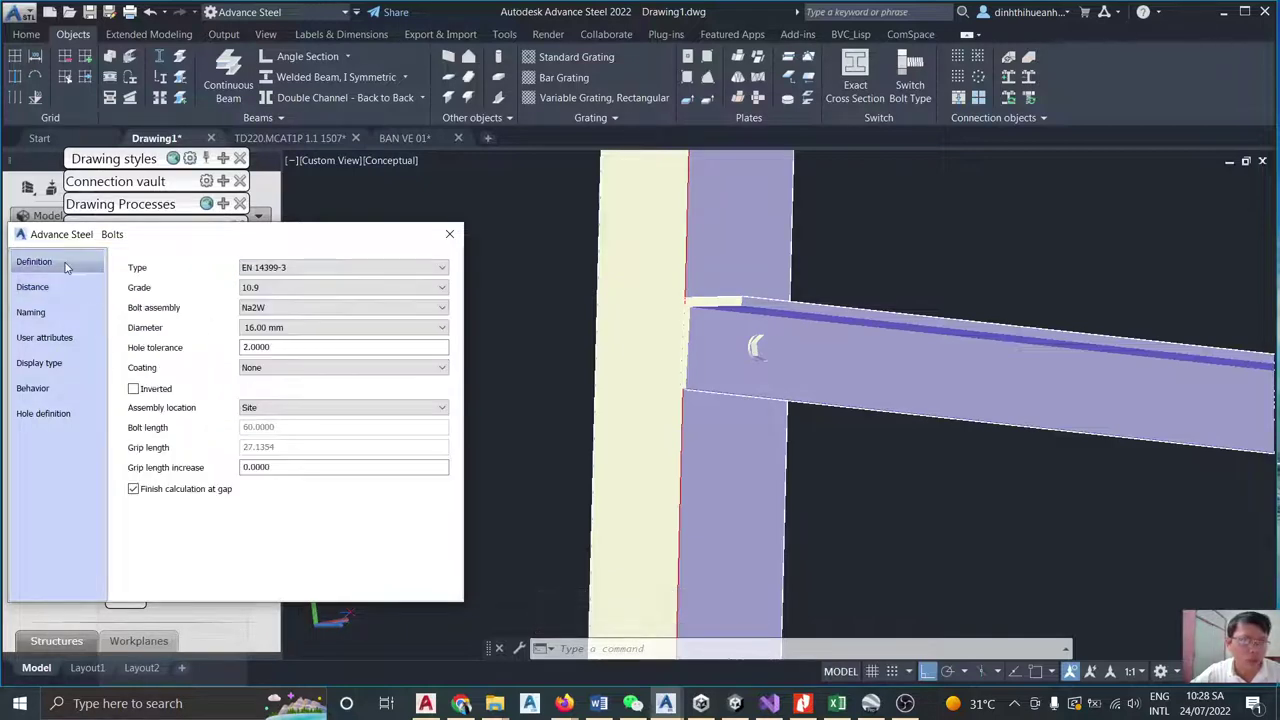
left_click(277, 328)
left_click(273, 403)
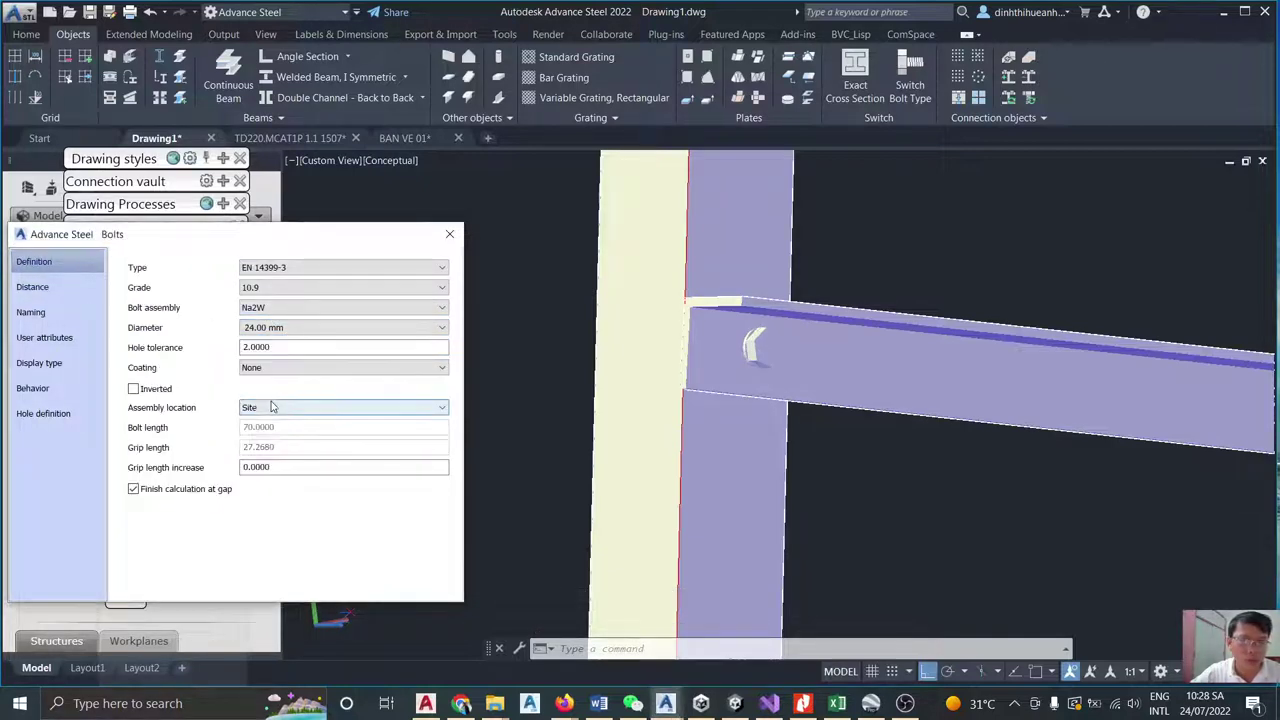
left_click(452, 235)
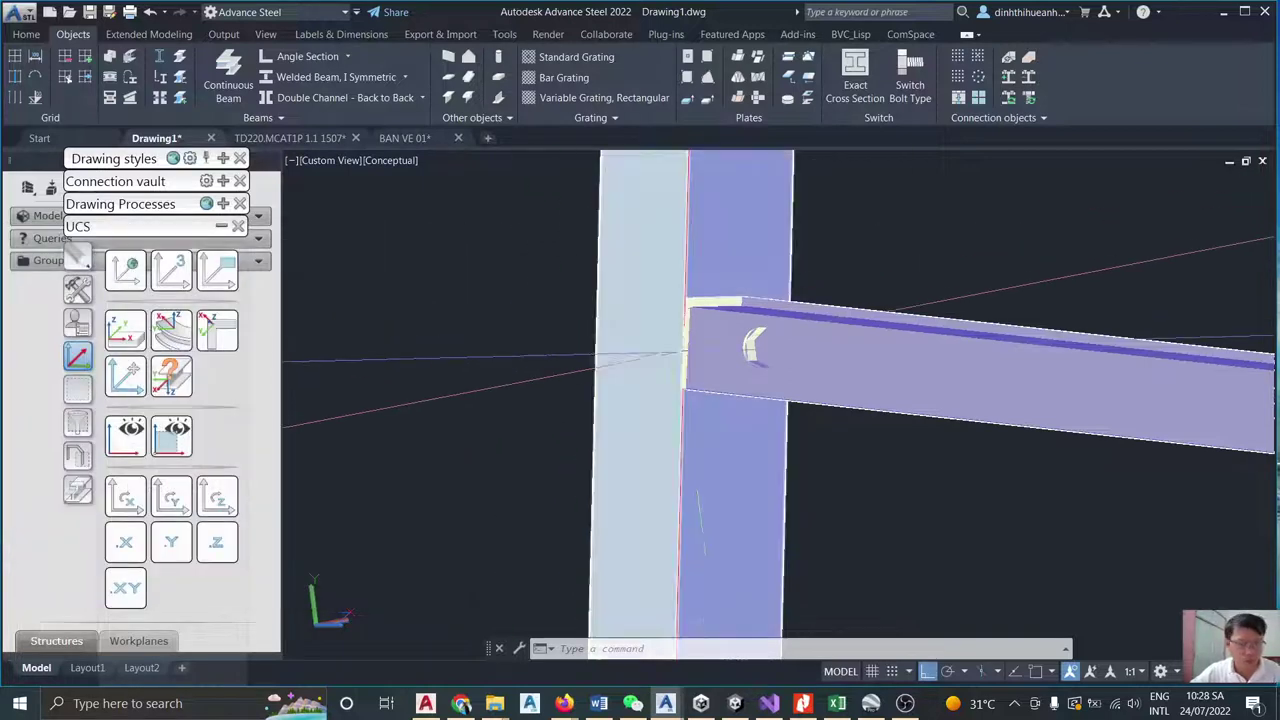
middle_click_drag(700, 380, 432, 343, "shift")
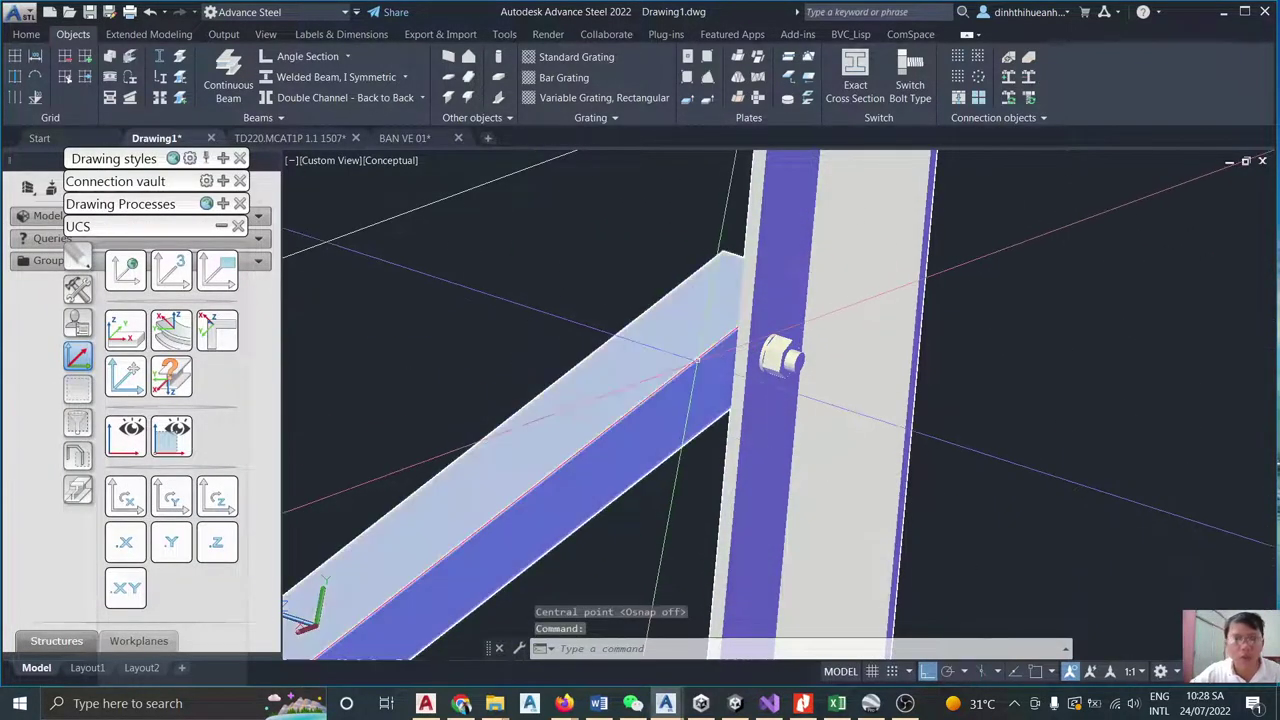
Examine the bolted joint at the brace's start end from the opposite side and within the whole frame.
scroll(858, 352, "down", 3)
scroll(858, 352, "up", 3)
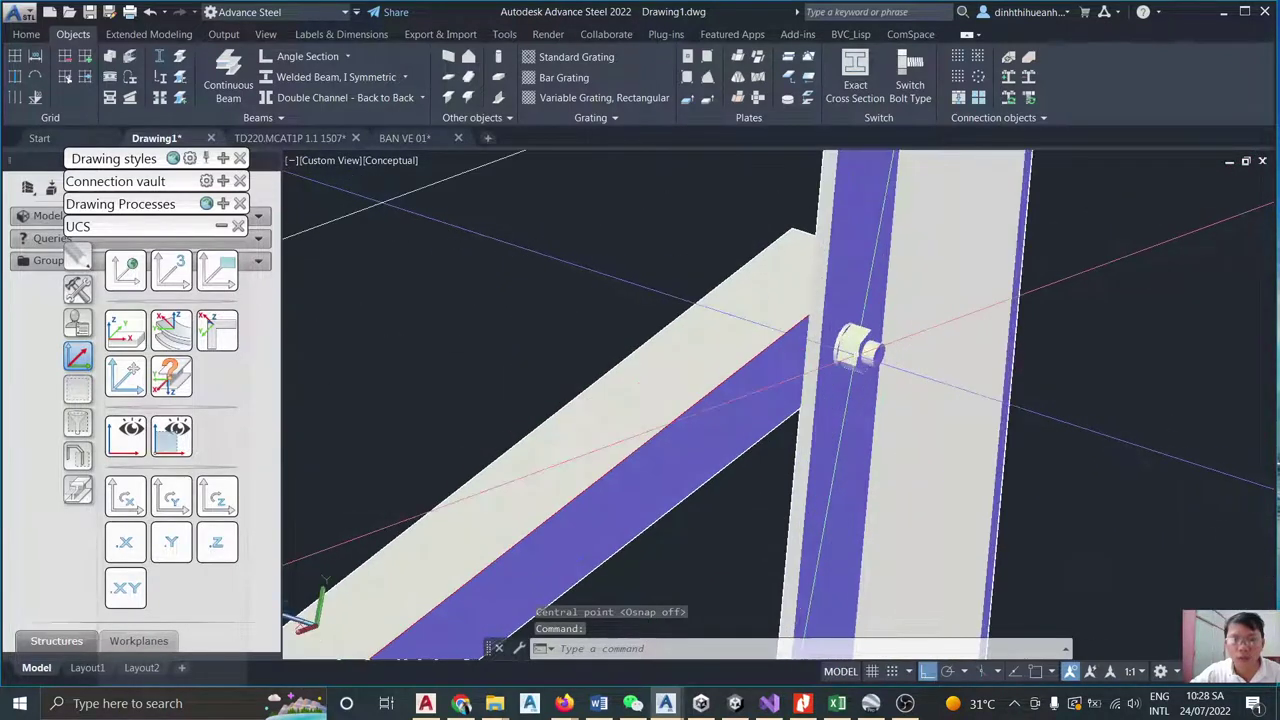
scroll(858, 352, "down", 3)
middle_click_drag(543, 351, 791, 341, "shift")
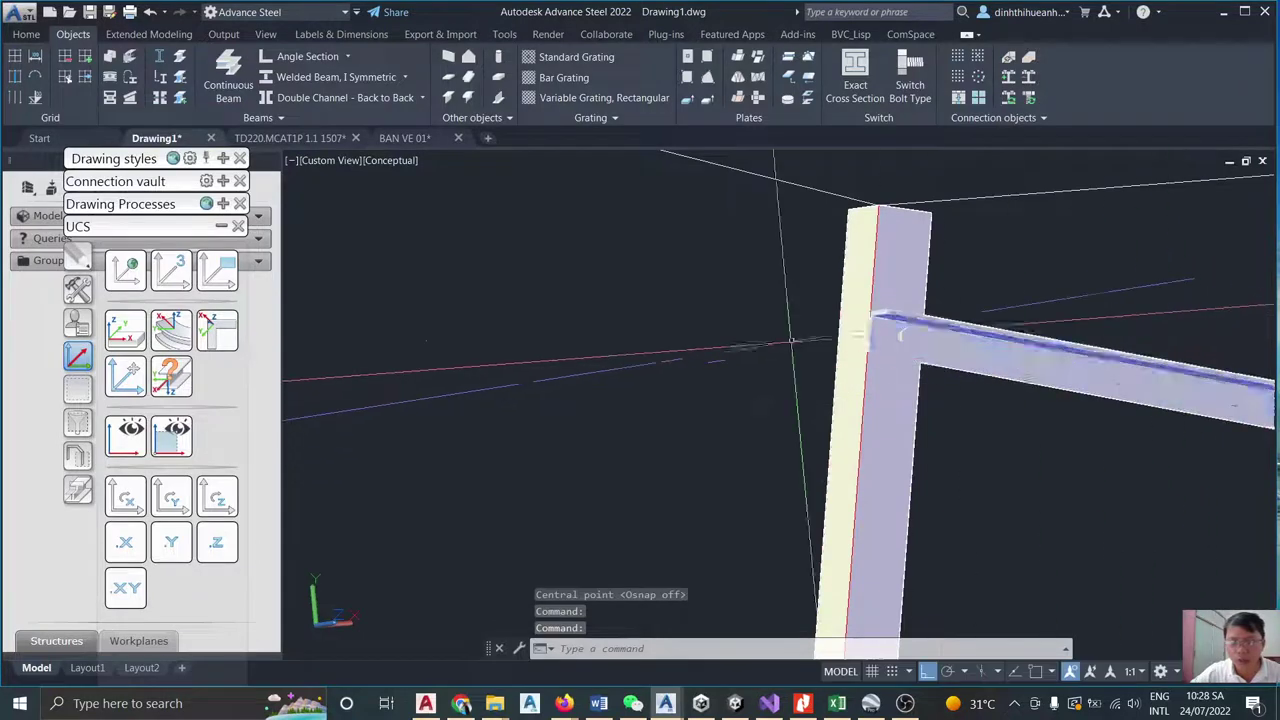
scroll(791, 341, "down", 3)
scroll(711, 352, "up", 4)
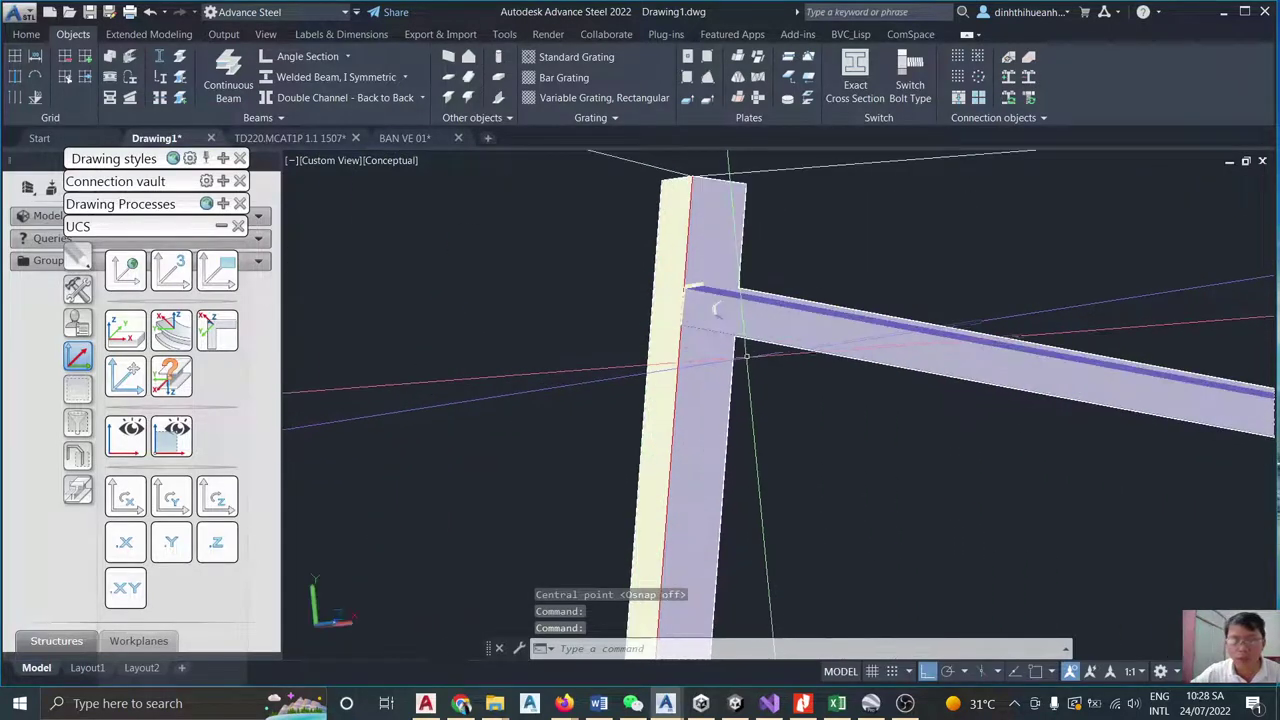
scroll(719, 311, "down", 6)
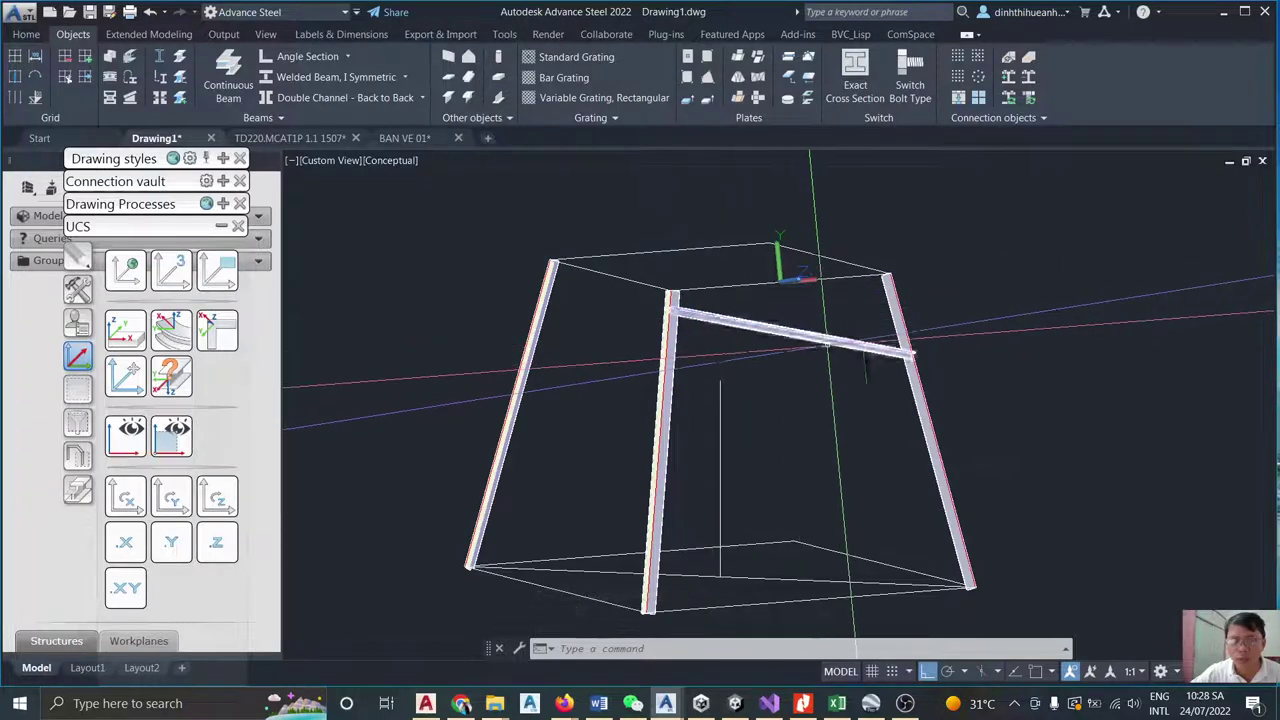
Place a centre-point rectangular bolt group joining the brace's far end to the second leg, and close the bolt properties.
scroll(915, 350, "up", 5)
scroll(915, 350, "down", 4)
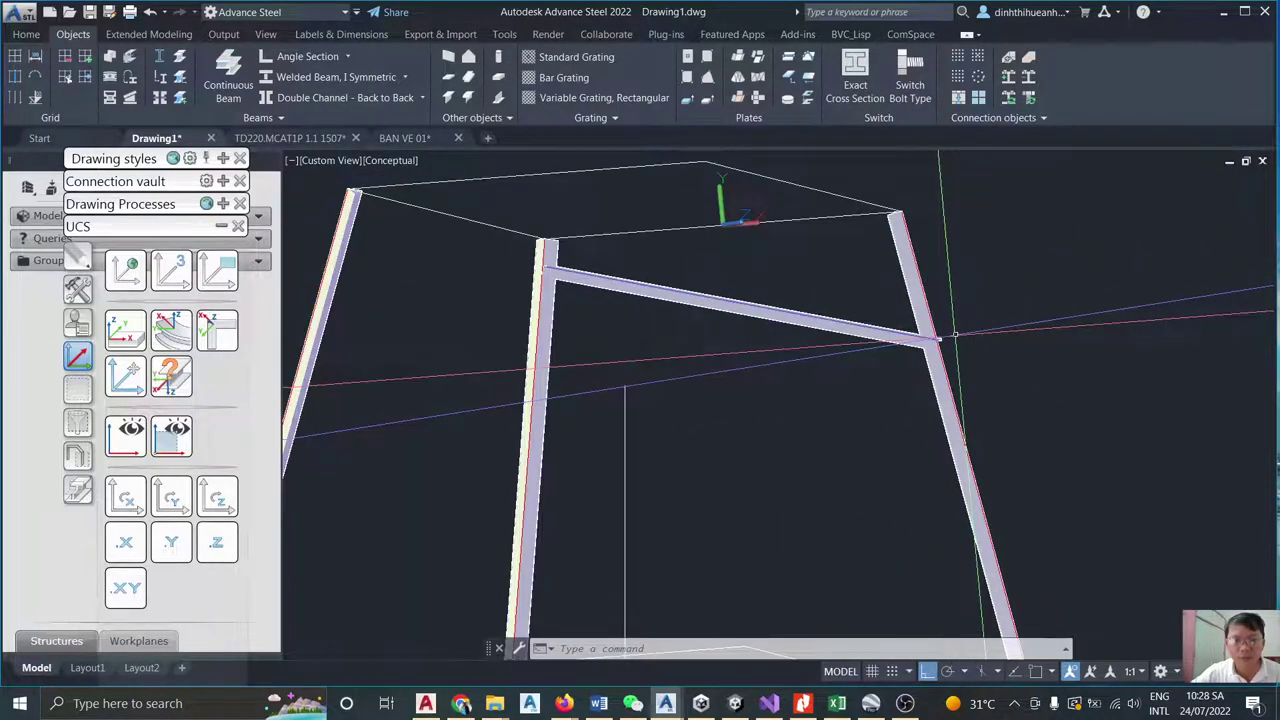
left_click(977, 60)
scroll(932, 300, "up", 3)
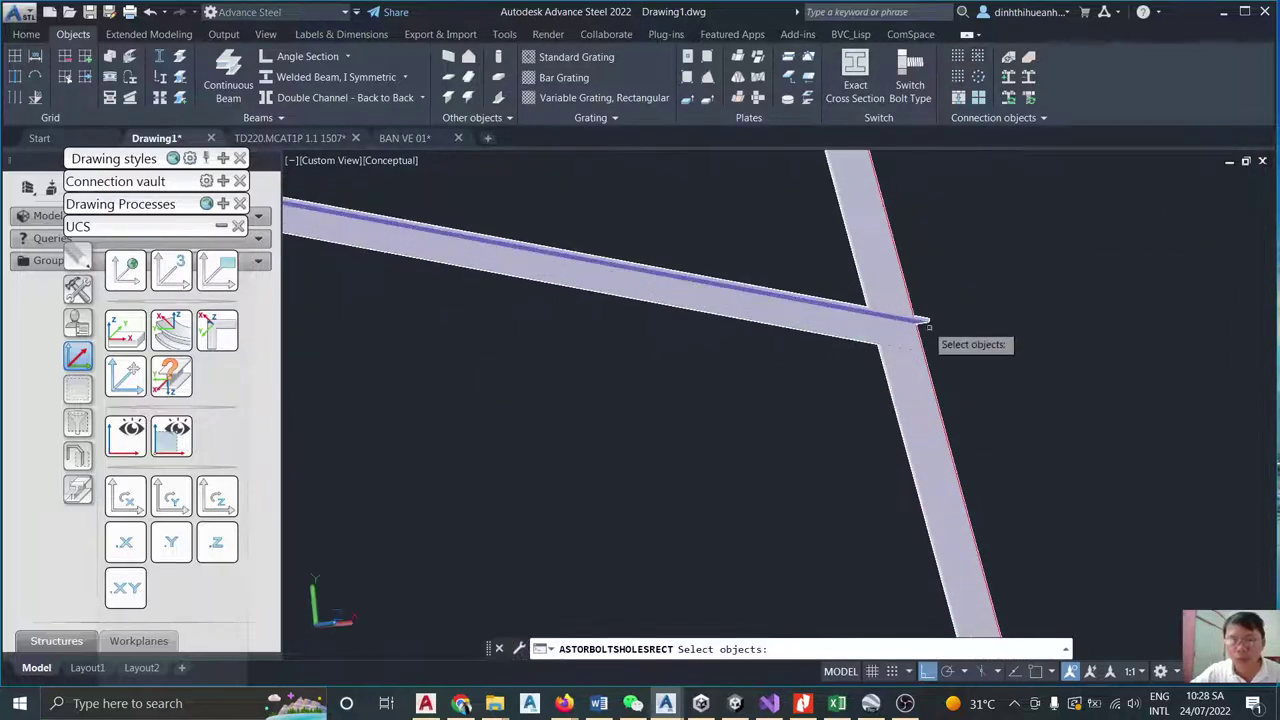
left_click(880, 312)
left_click(803, 313)
key("Return")
scroll(830, 340, "up", 4)
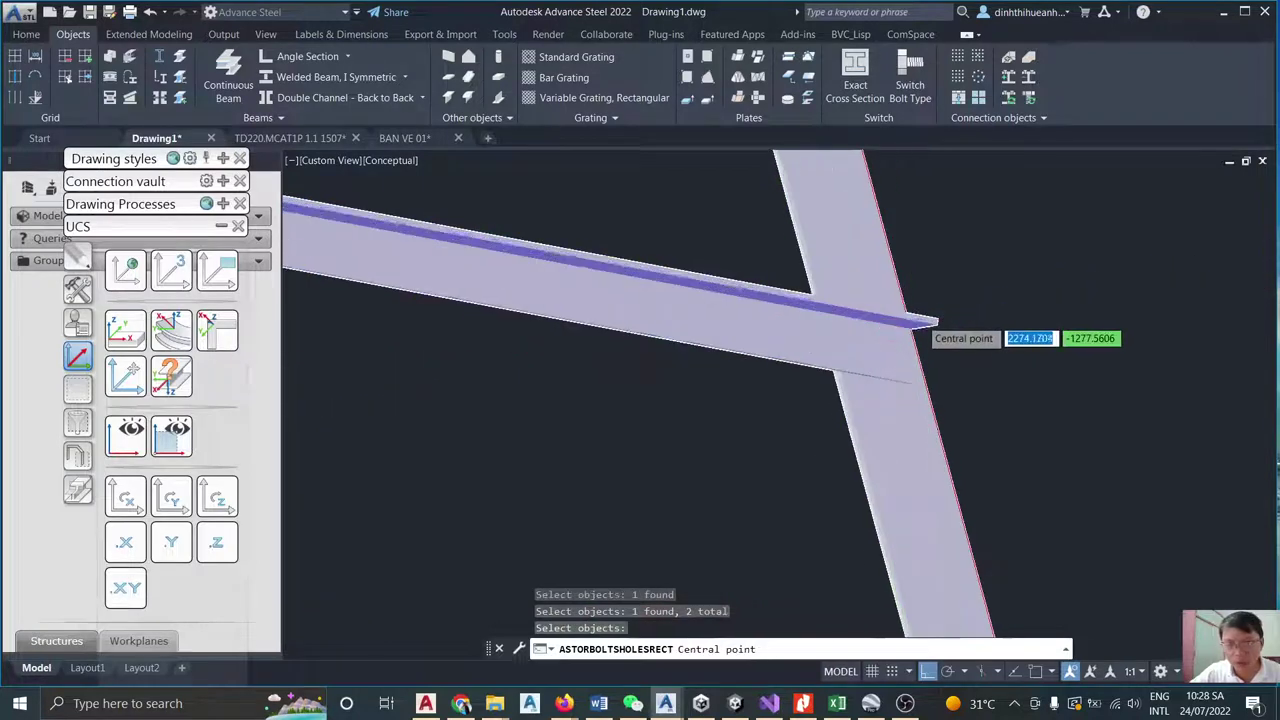
left_click(862, 362)
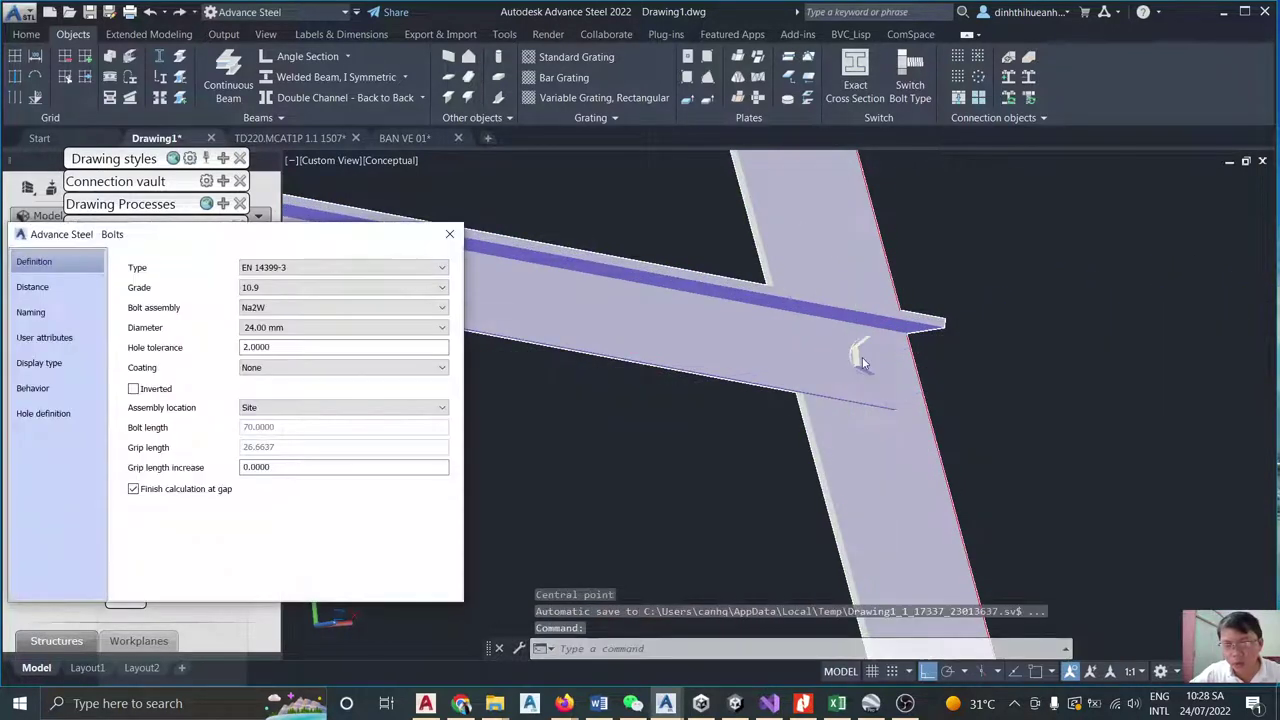
left_click(449, 234)
scroll(993, 390, "down", 6)
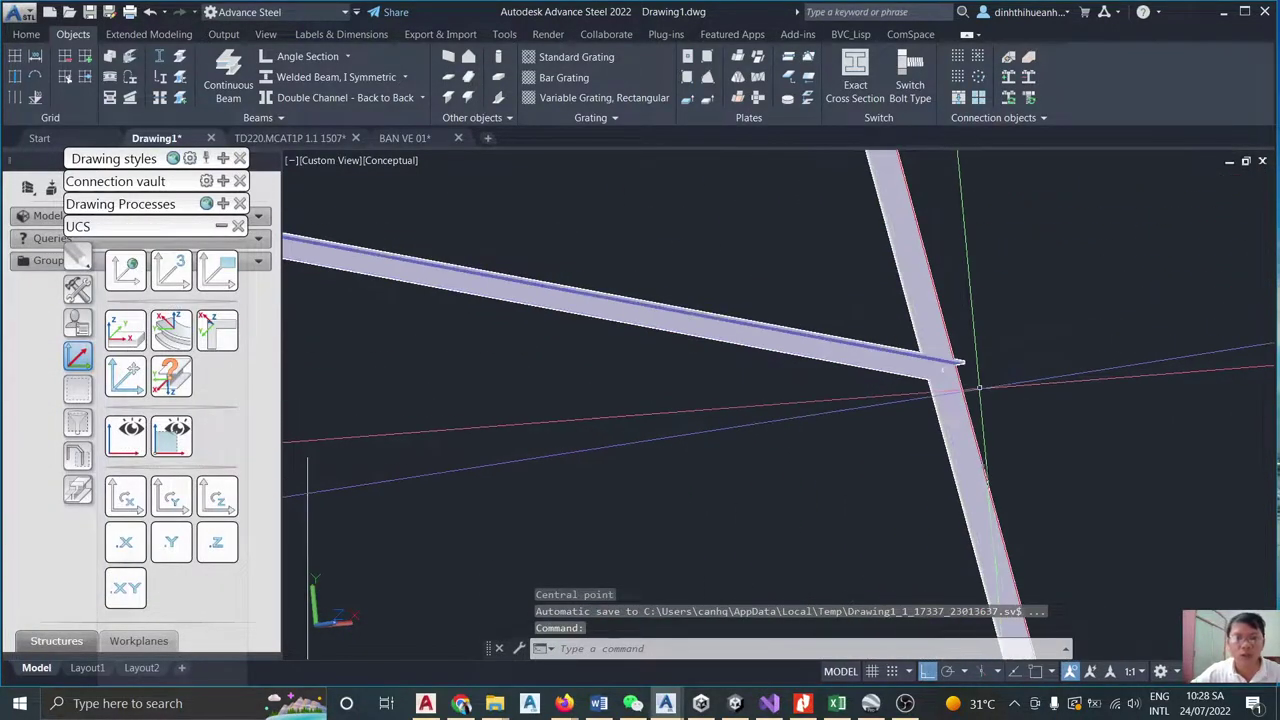
Inspect the bolt joining the brace's start end to the leg, close up and in the context of the whole frame.
scroll(993, 390, "down", 2)
scroll(795, 345, "up", 5)
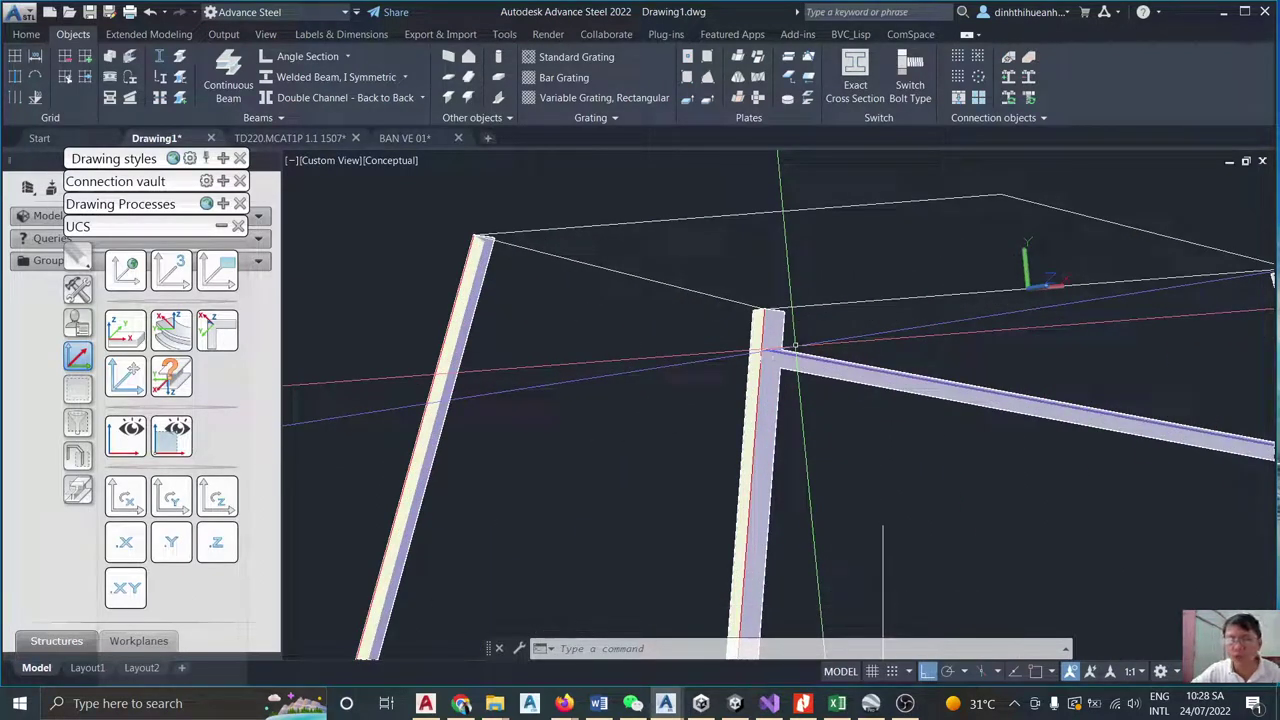
scroll(795, 345, "up", 3)
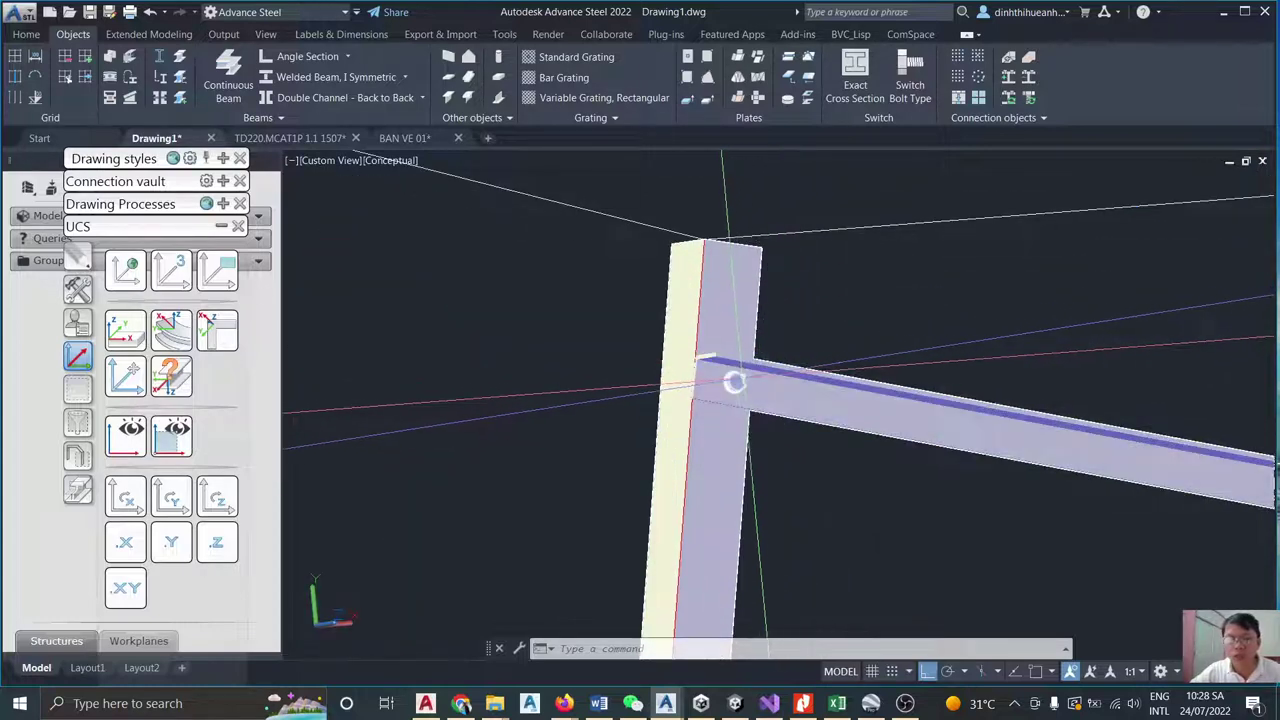
key("Escape")
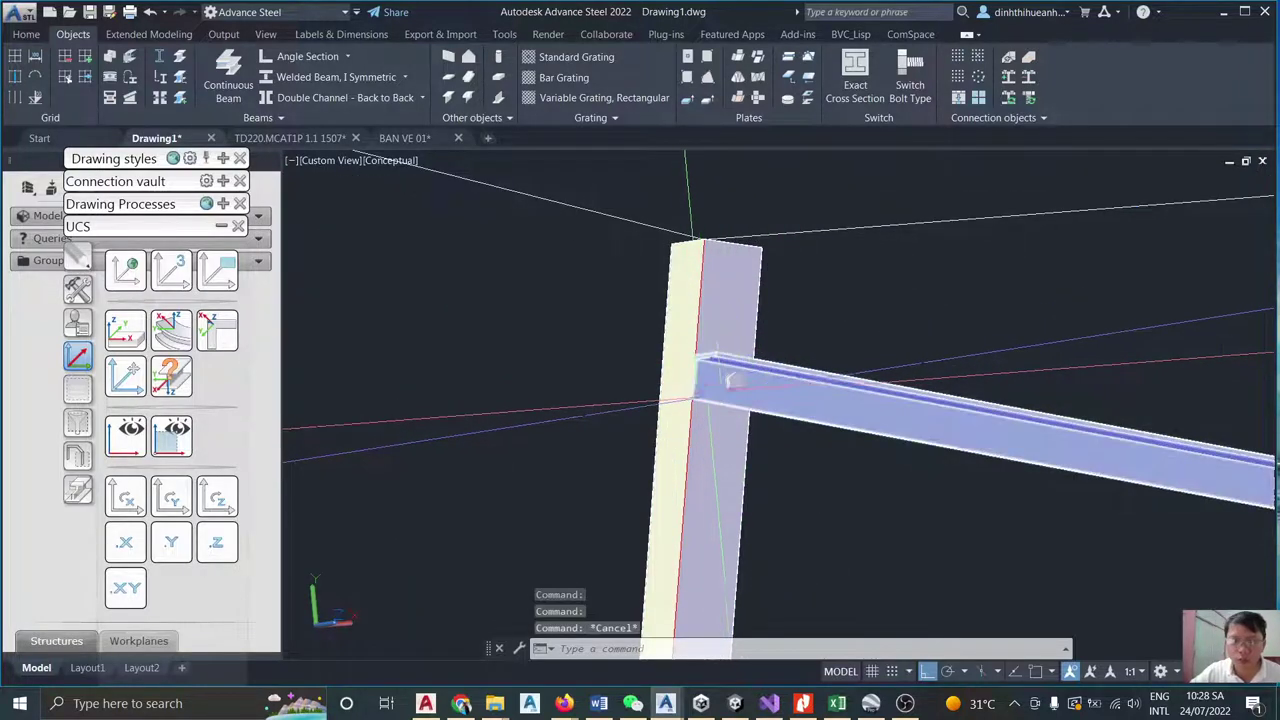
middle_click_drag(733, 380, 1123, 214, "shift")
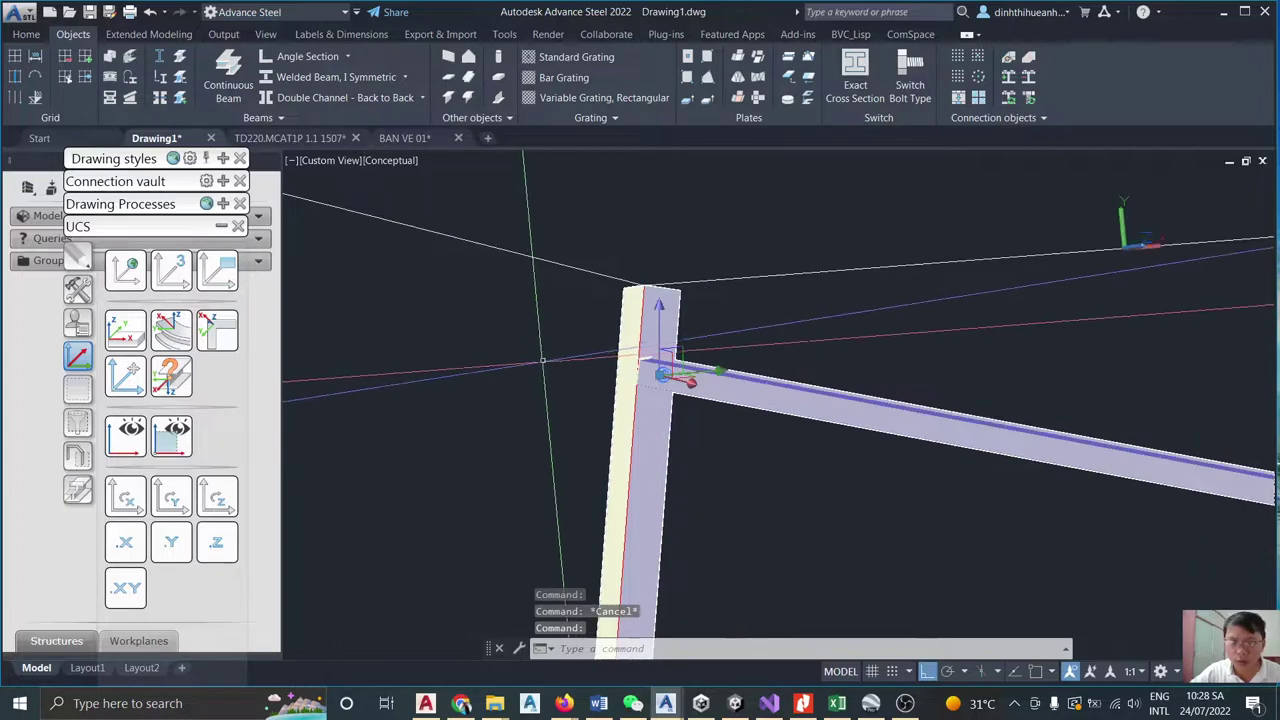
key("Escape")
scroll(655, 374, "up", 2)
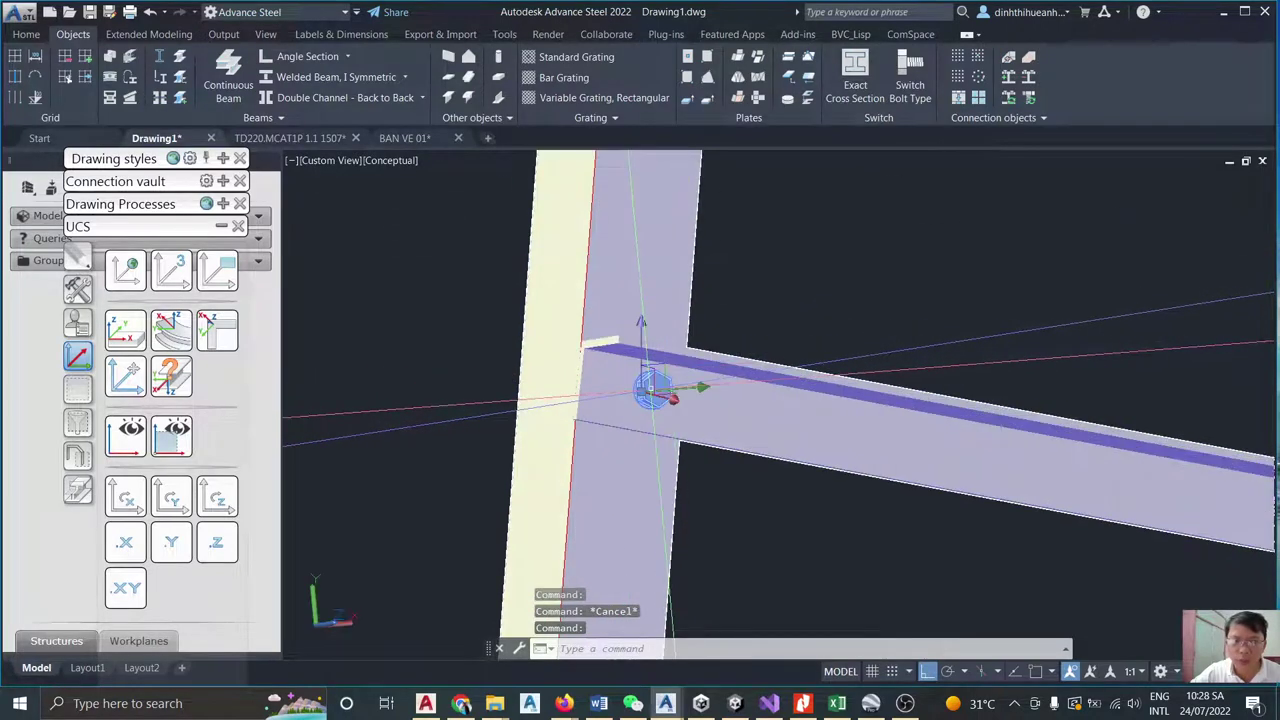
scroll(652, 385, "down", 3)
middle_click_drag(652, 385, 679, 373, "shift")
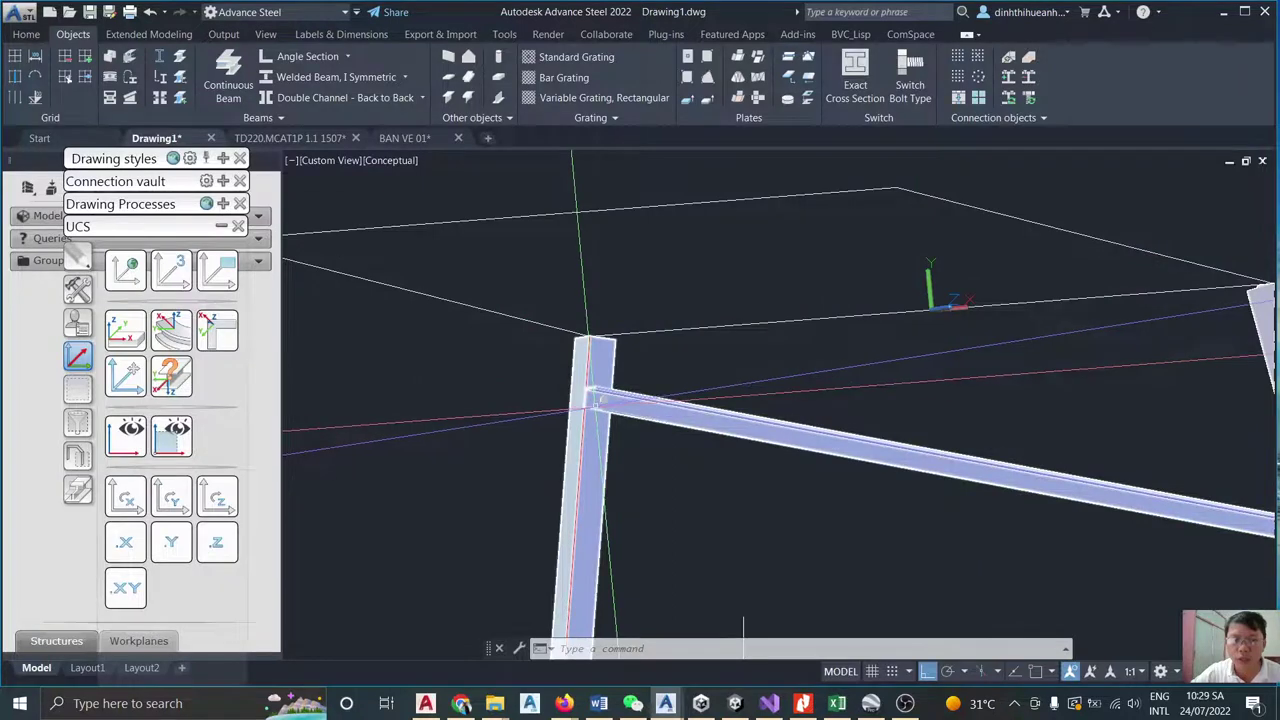
left_click(598, 405)
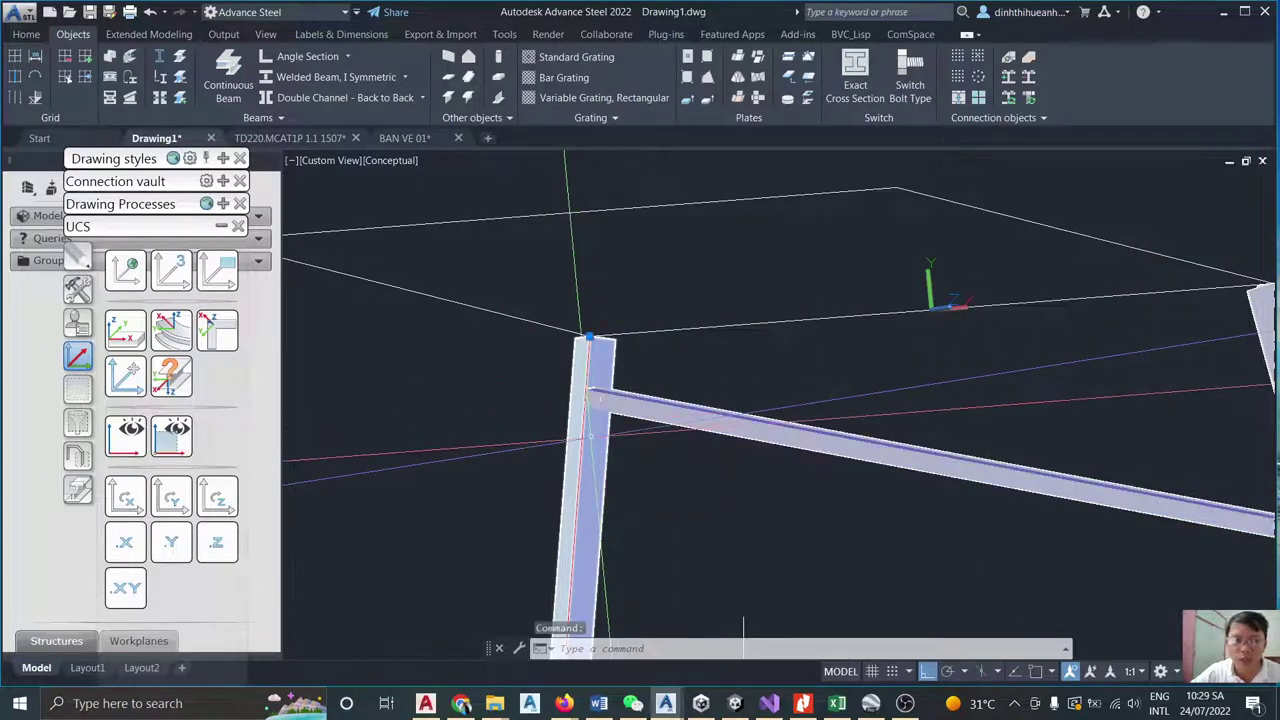
key("Escape")
key("Escape")
scroll(620, 420, "up", 6)
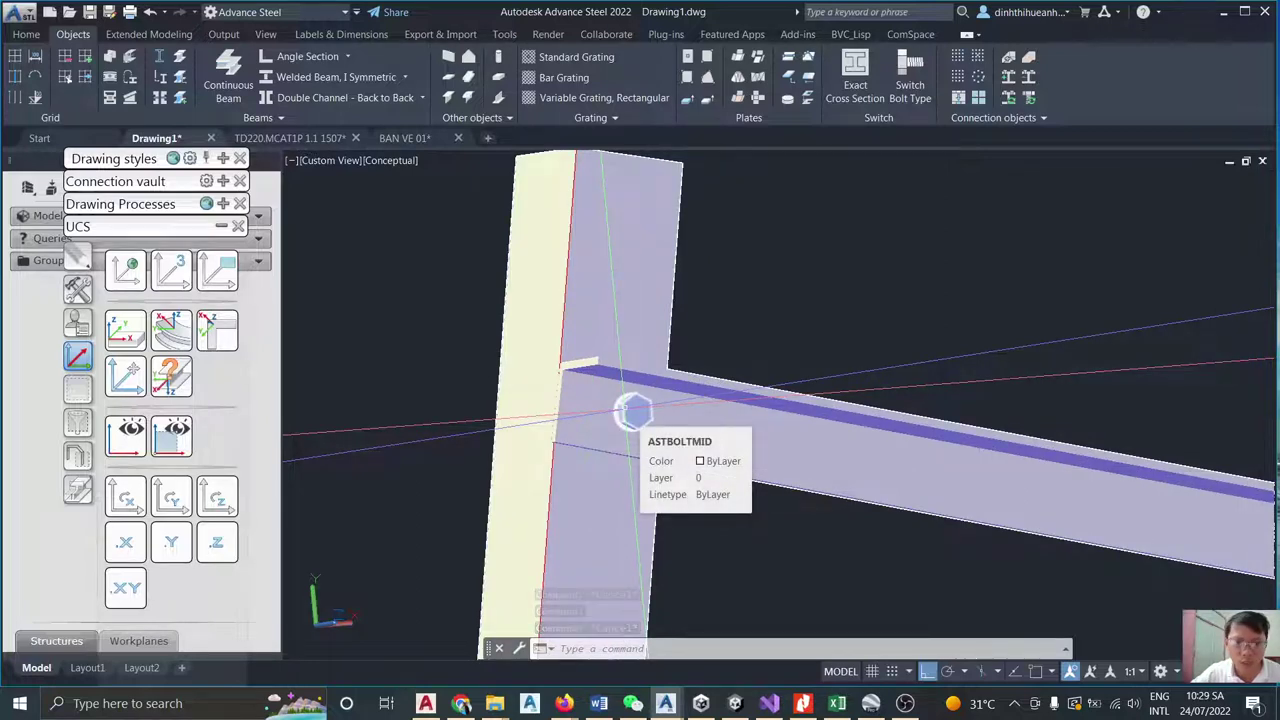
scroll(632, 410, "down", 7)
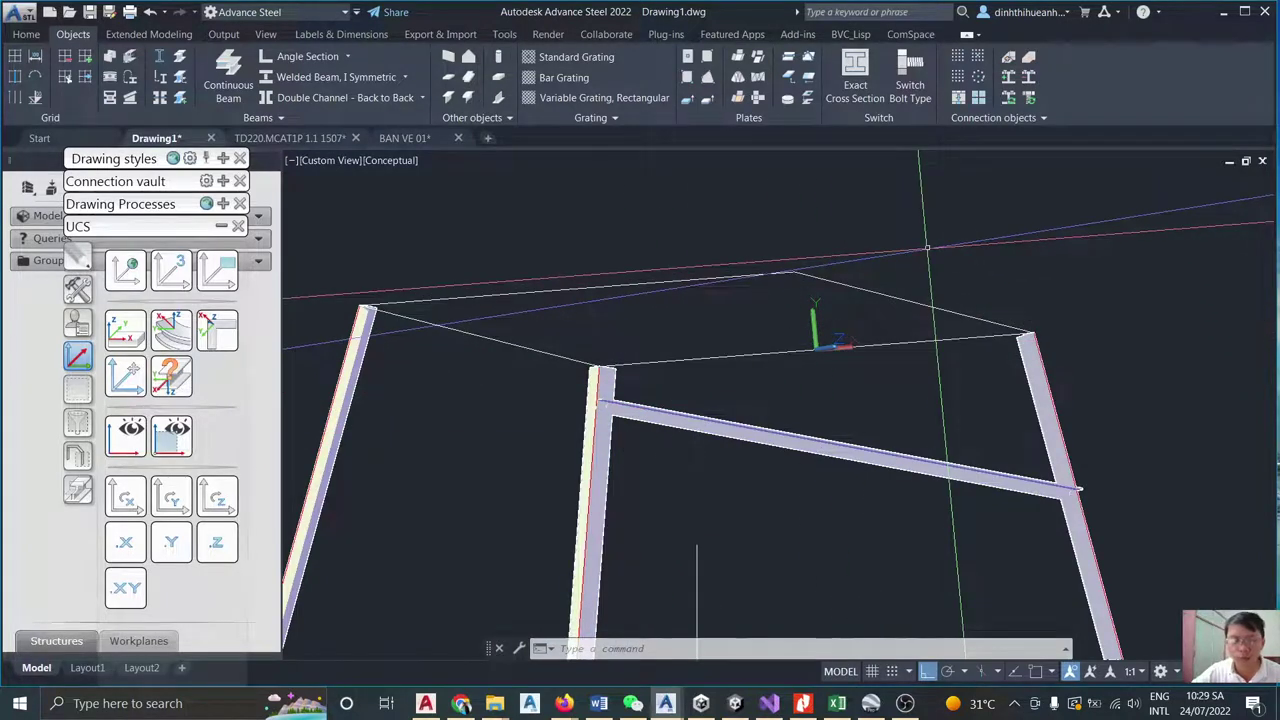
scroll(927, 248, "down", 4)
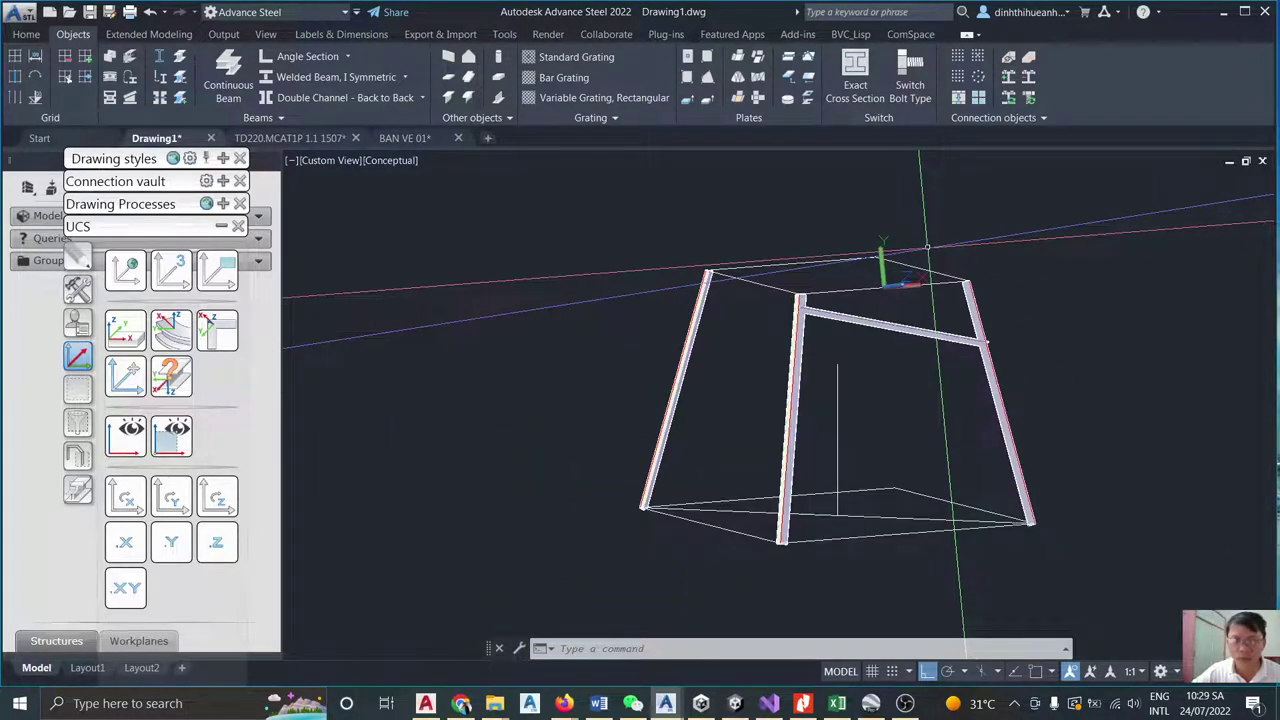
Set up a 3D Rotate transform of the brace by -90° about the frame's central vertical line, with object snap on.
scroll(905, 300, "up", 5)
left_click(889, 340)
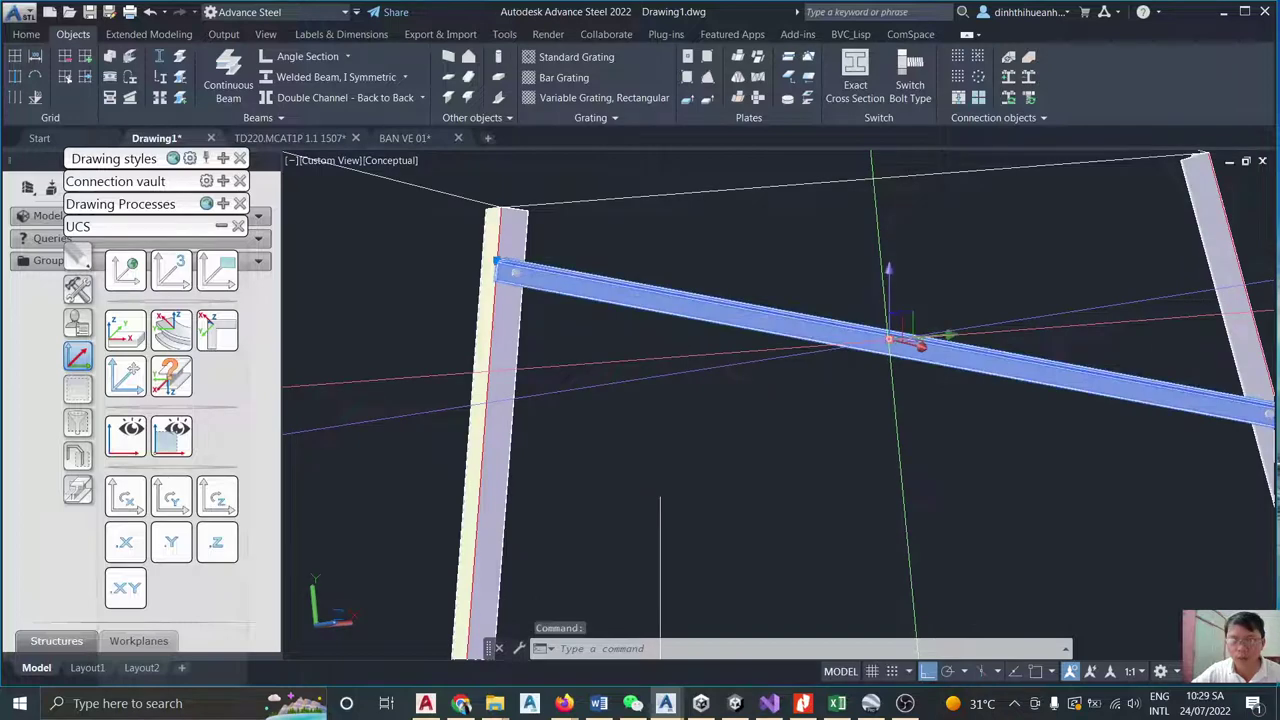
scroll(889, 340, "down", 5)
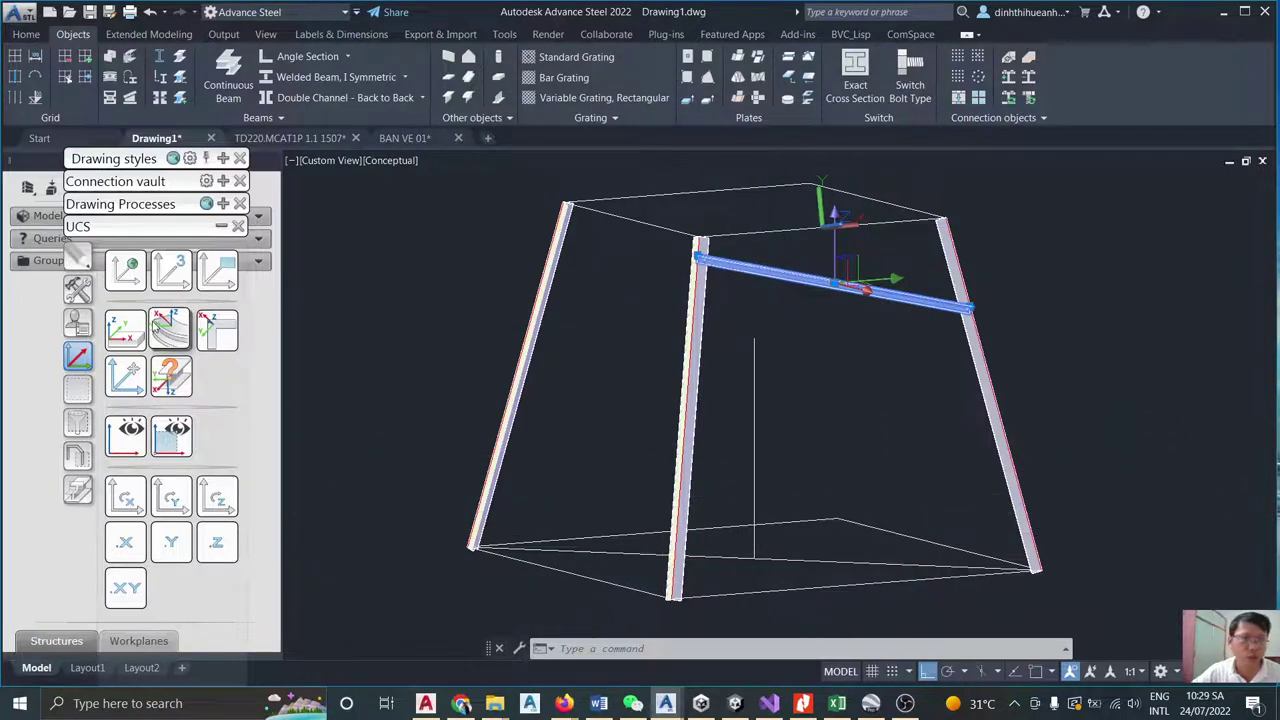
left_click(78, 288)
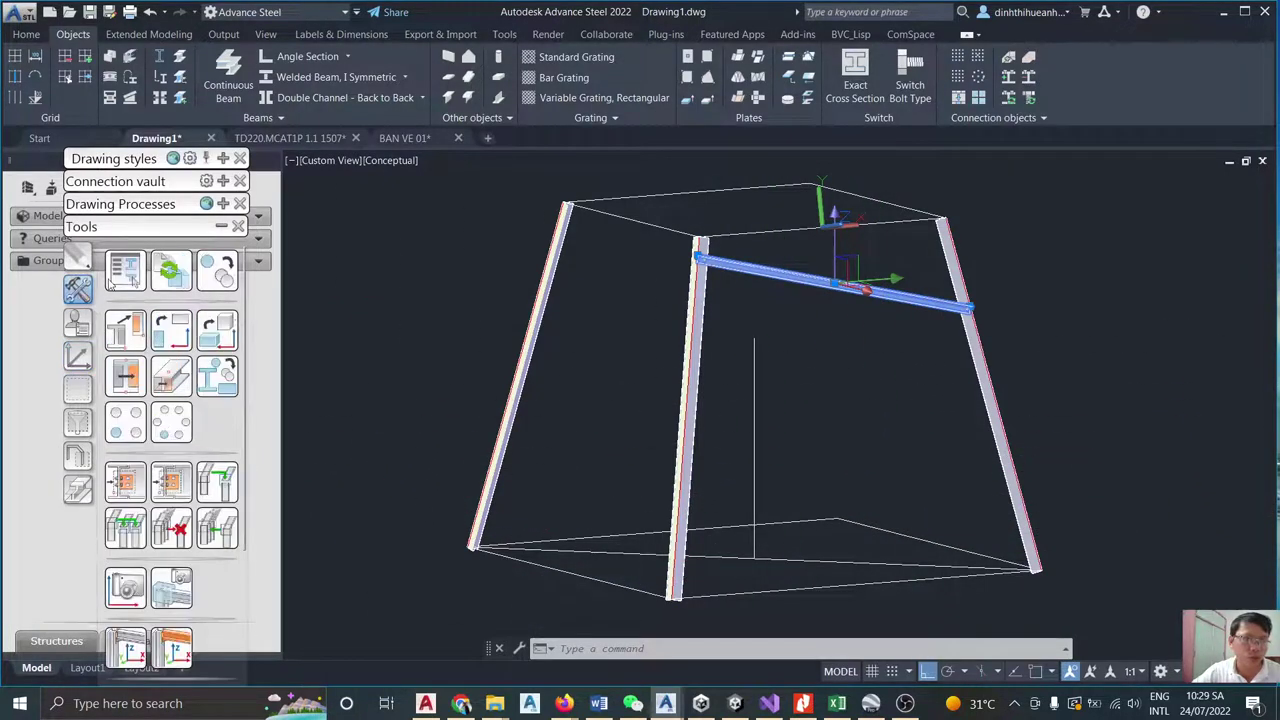
left_click(215, 270)
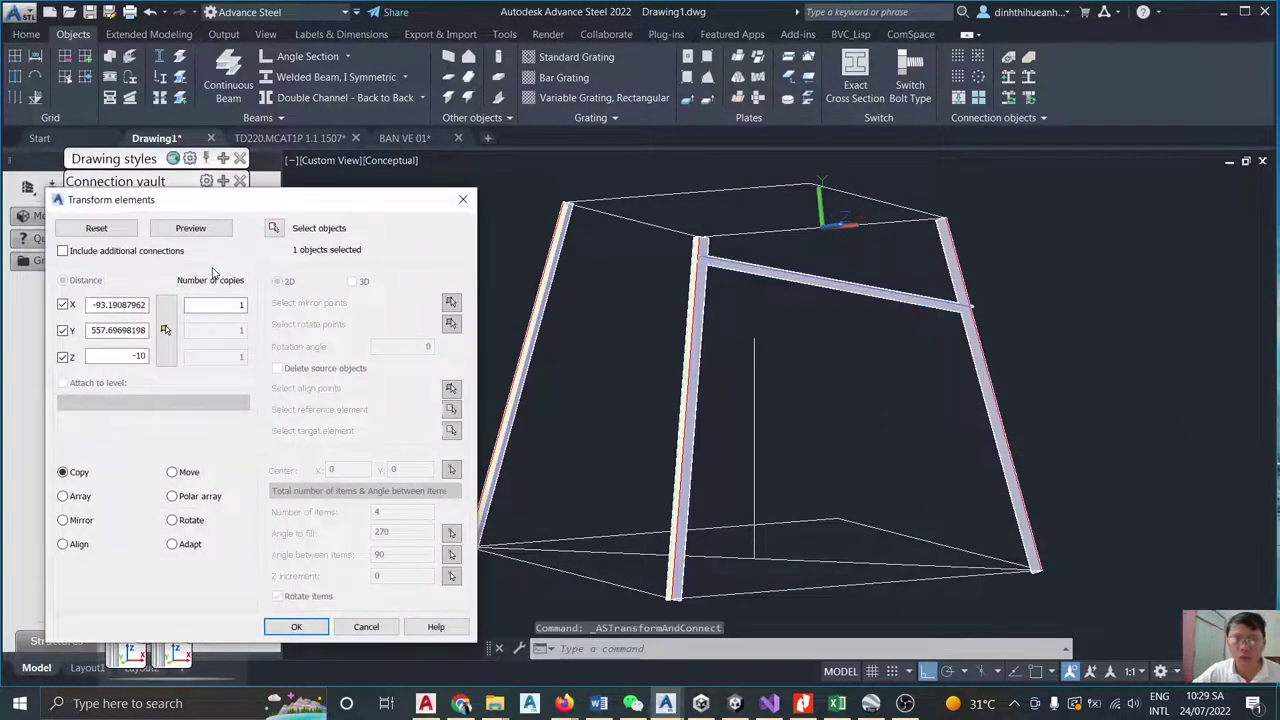
left_click(173, 520)
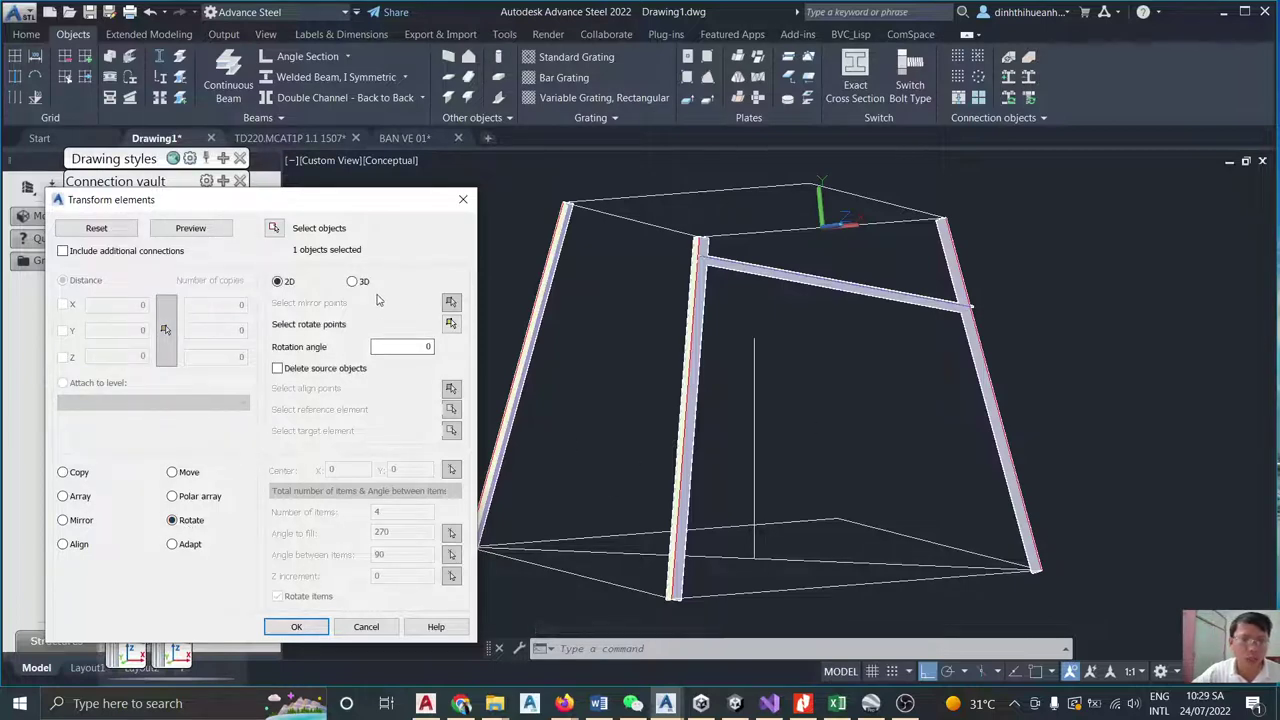
left_click(450, 324)
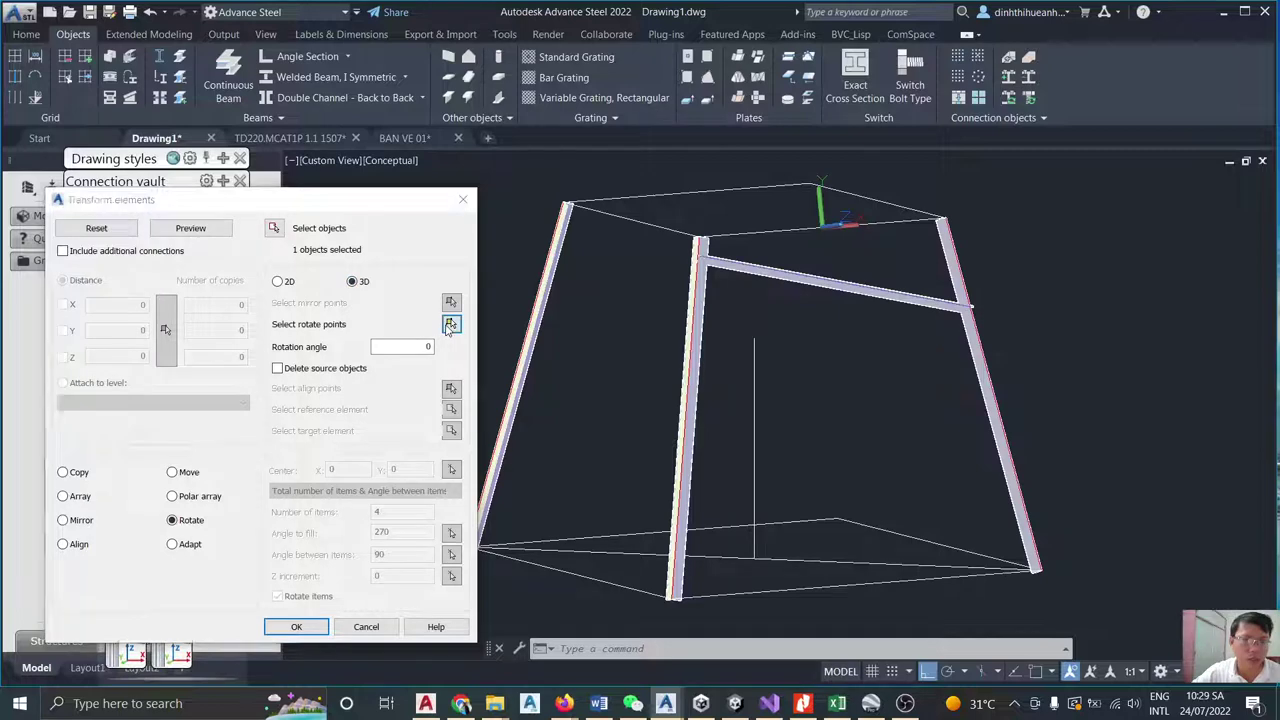
key("F3")
left_click(753, 552)
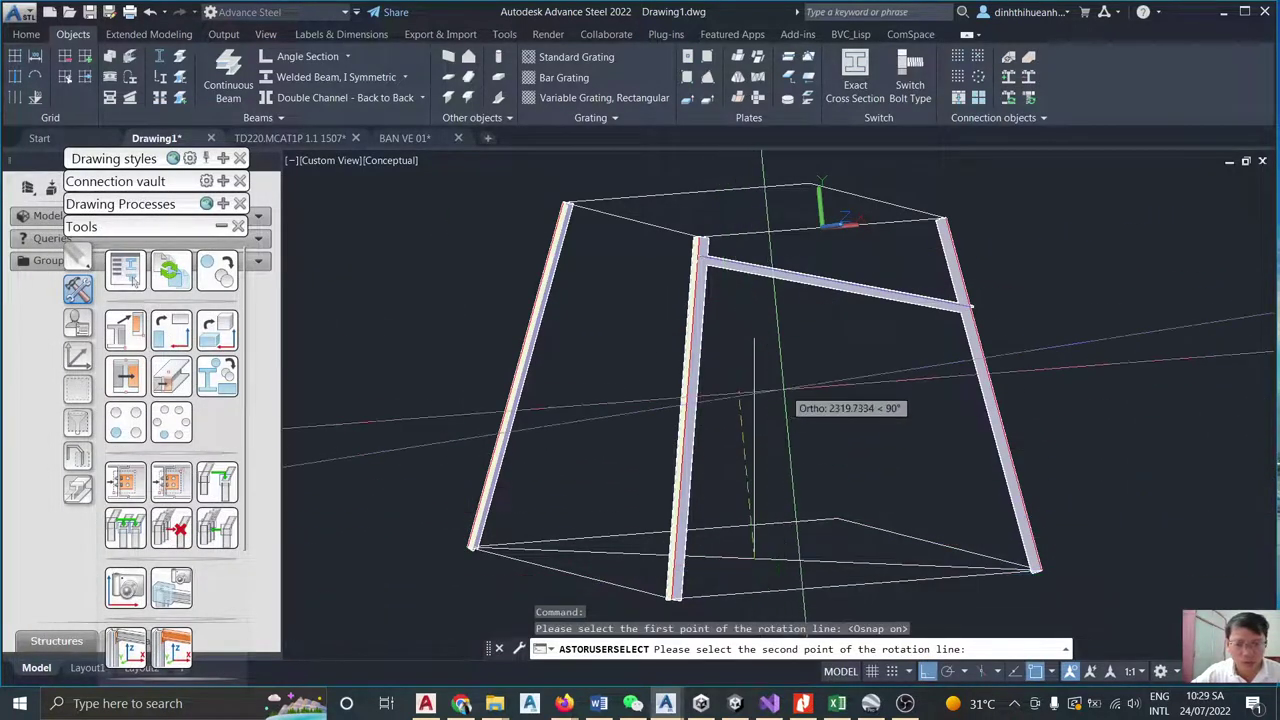
left_click(753, 340)
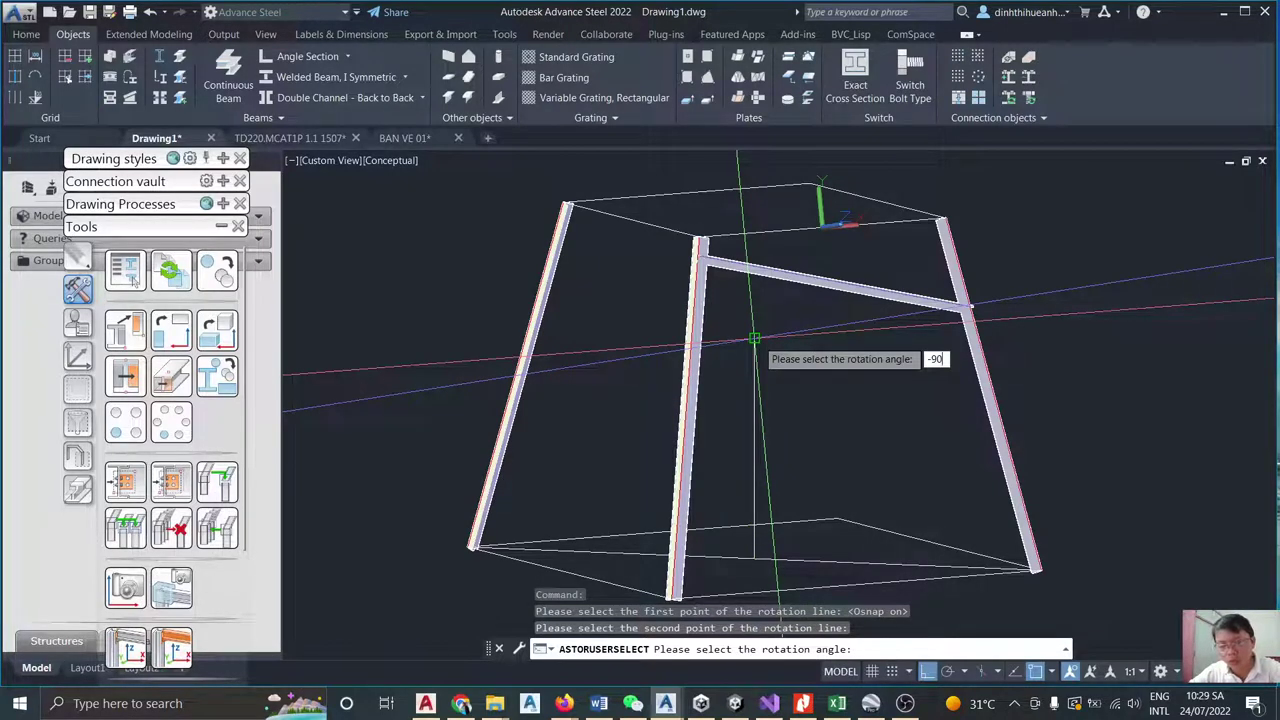
key("Return")
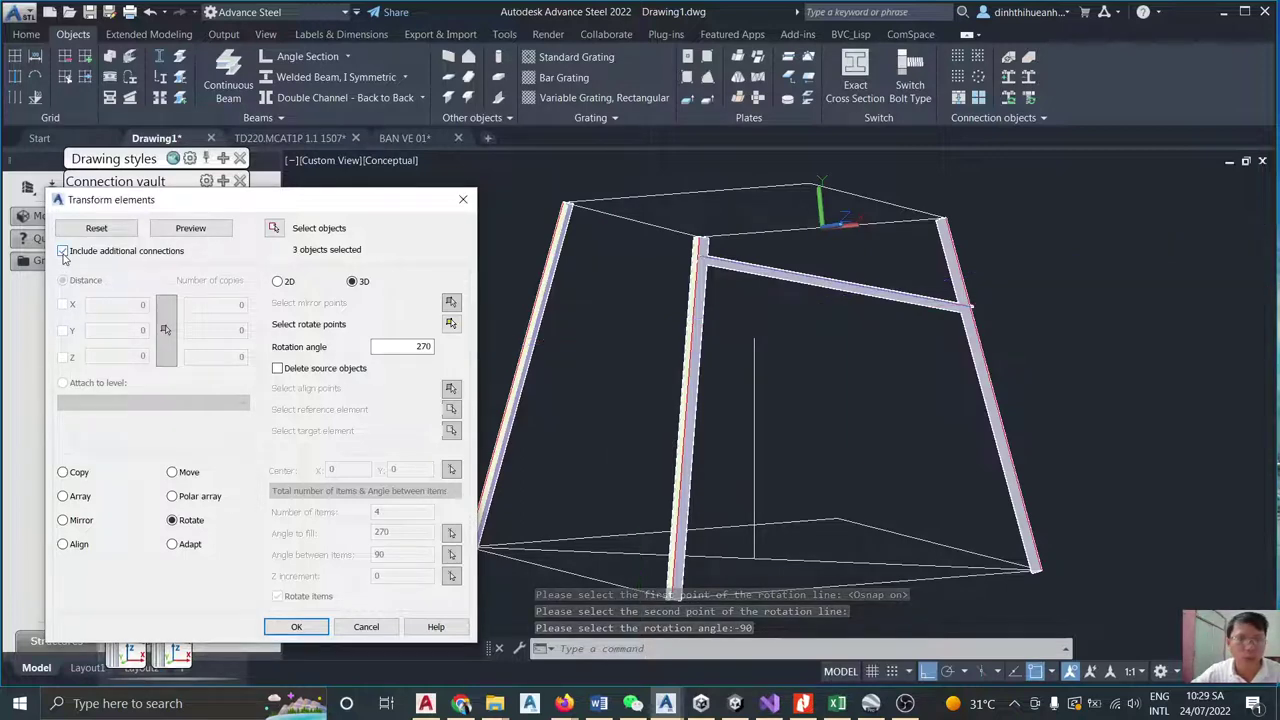
Include additional connections in the rotation, reselect the brace as the object, and check the bolt at its start end.
left_click(63, 253)
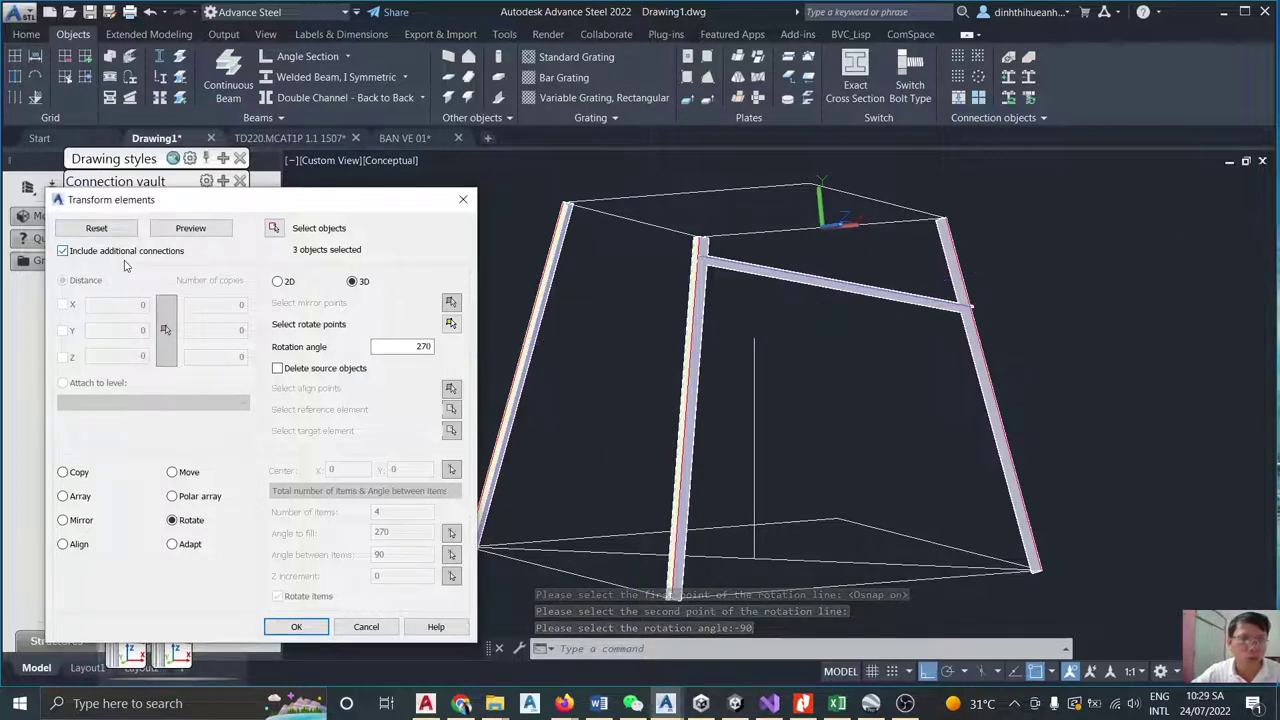
left_click(275, 229)
left_click(760, 272)
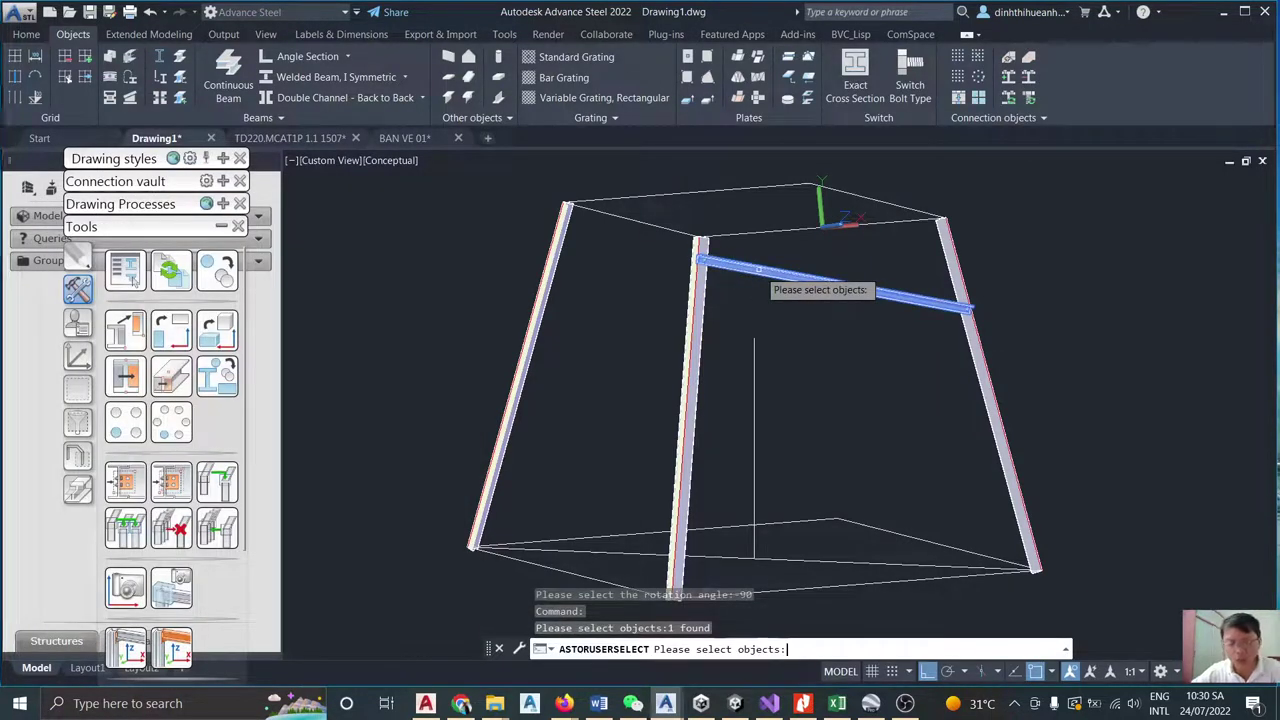
key("Return")
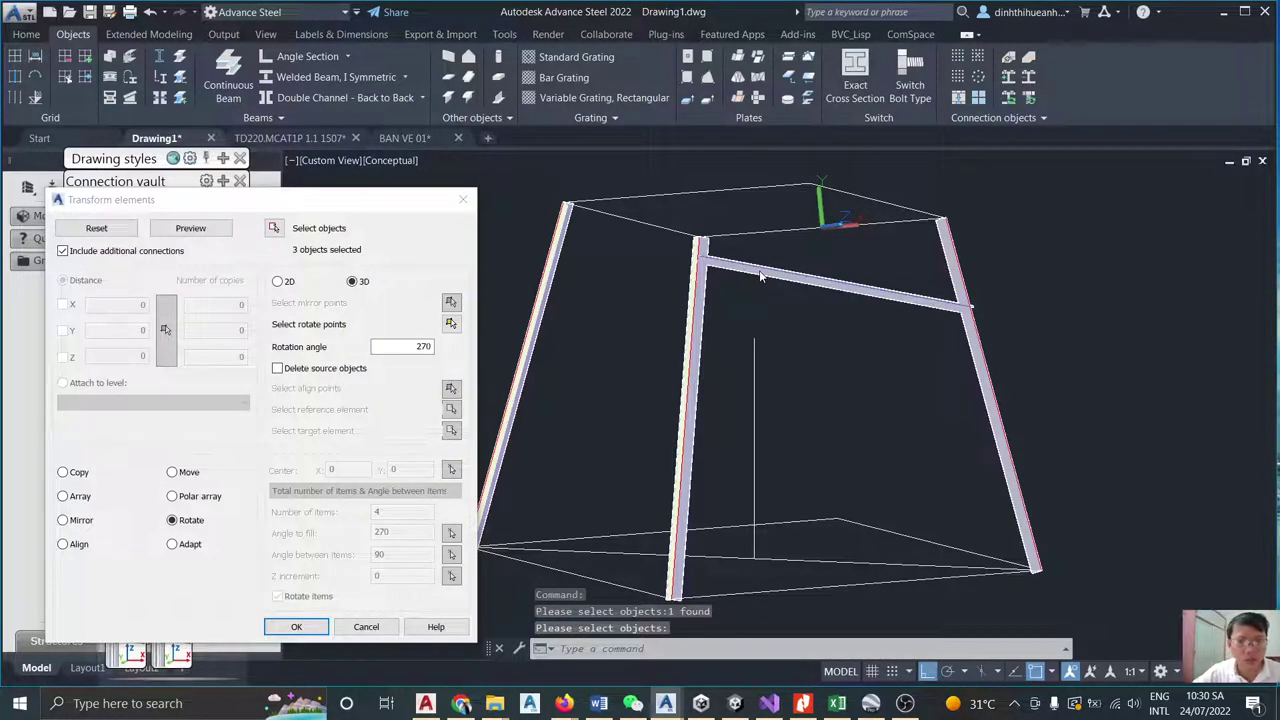
scroll(760, 276, "up", 8)
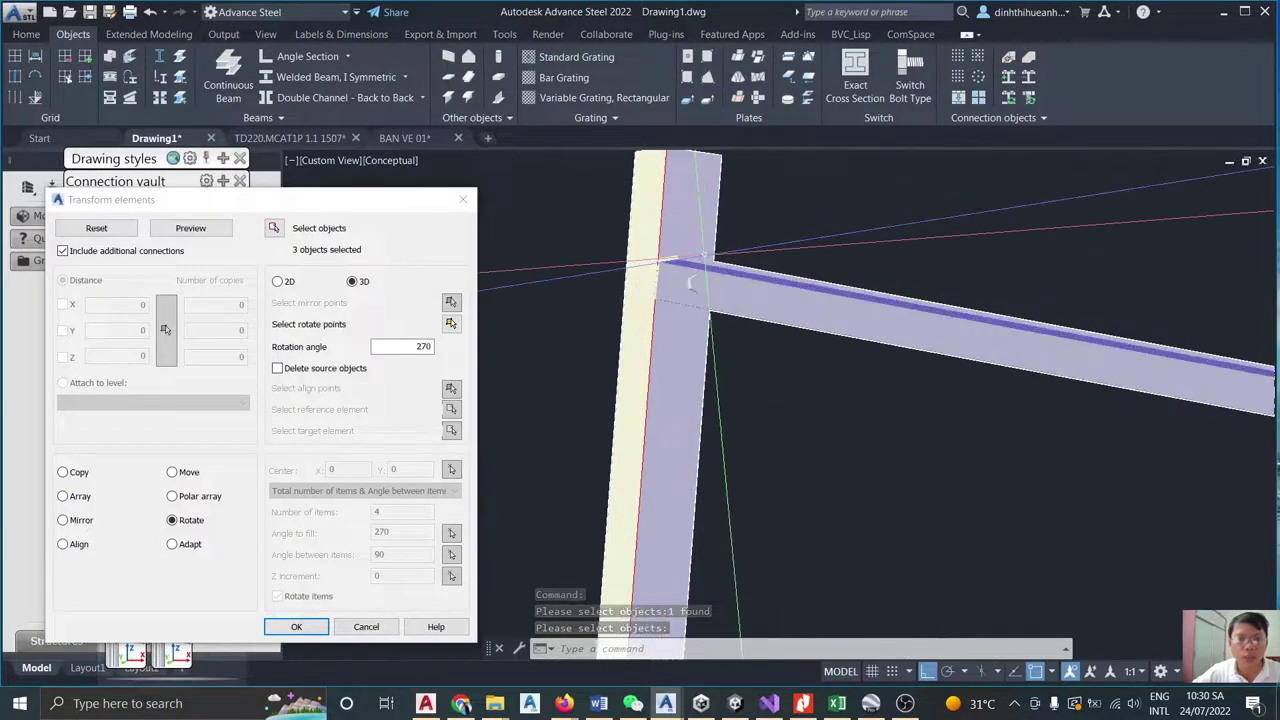
scroll(683, 312, "down", 4)
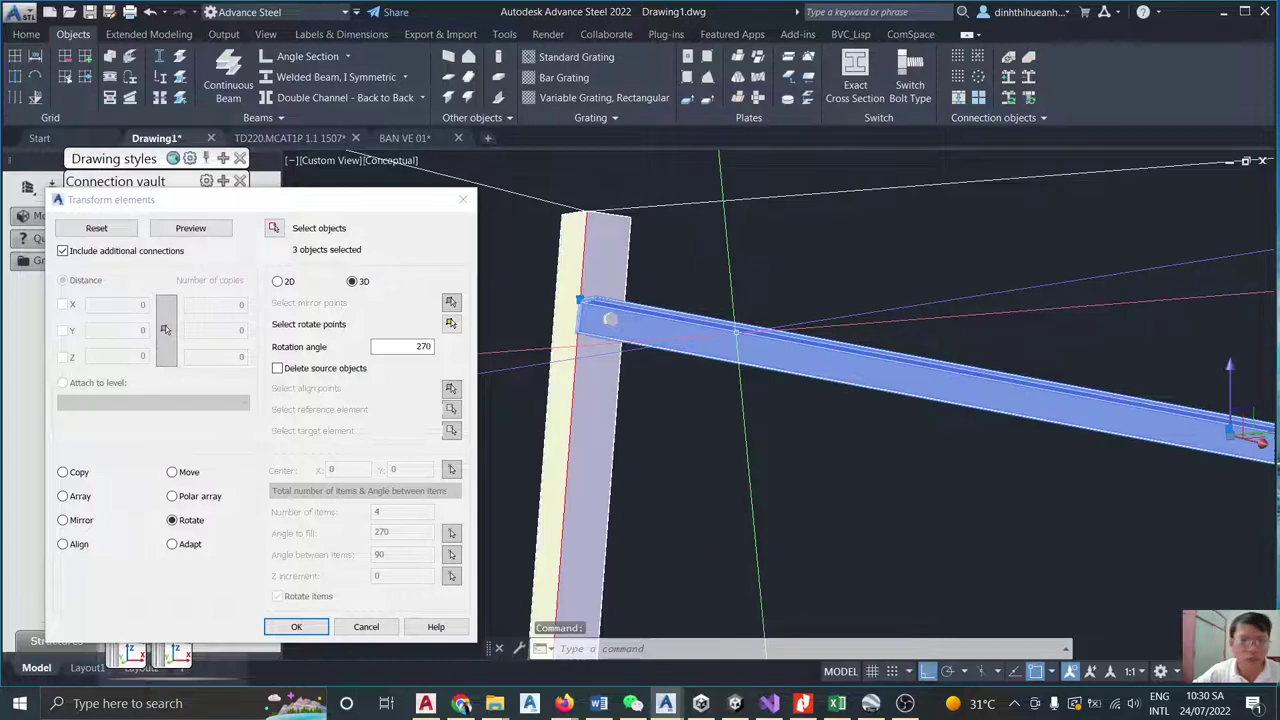
scroll(589, 306, "up", 4)
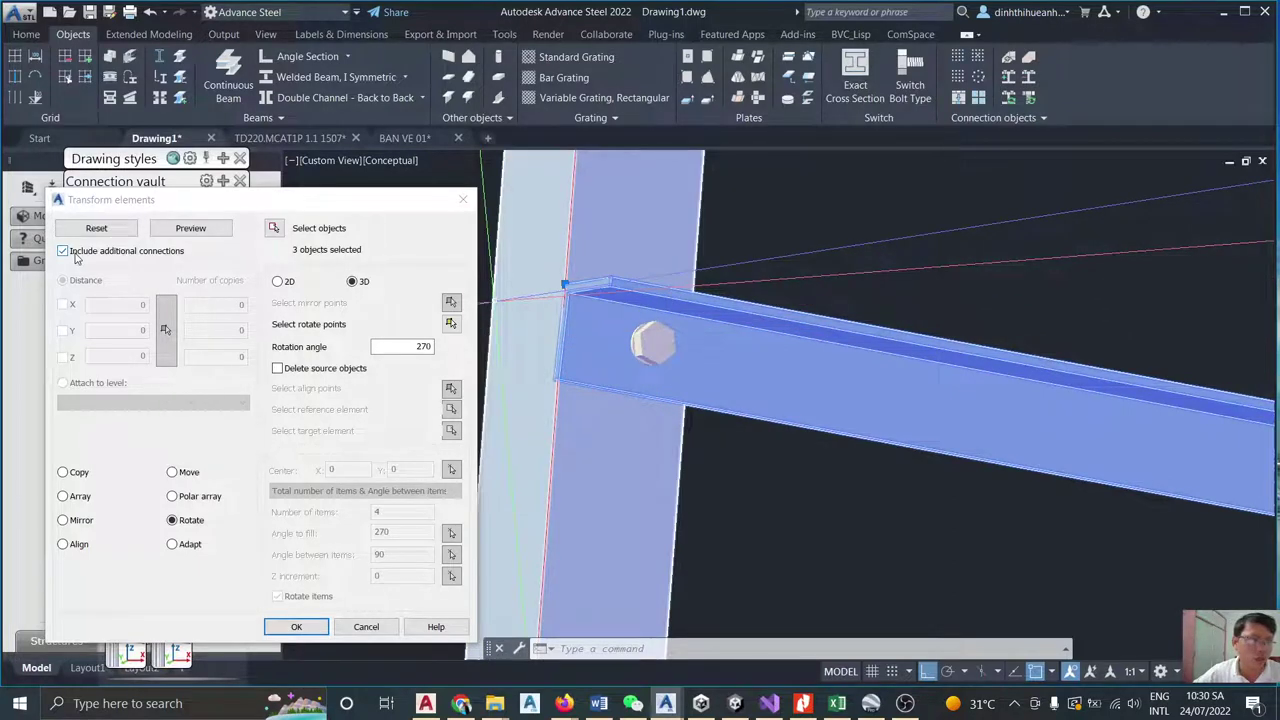
key("Escape")
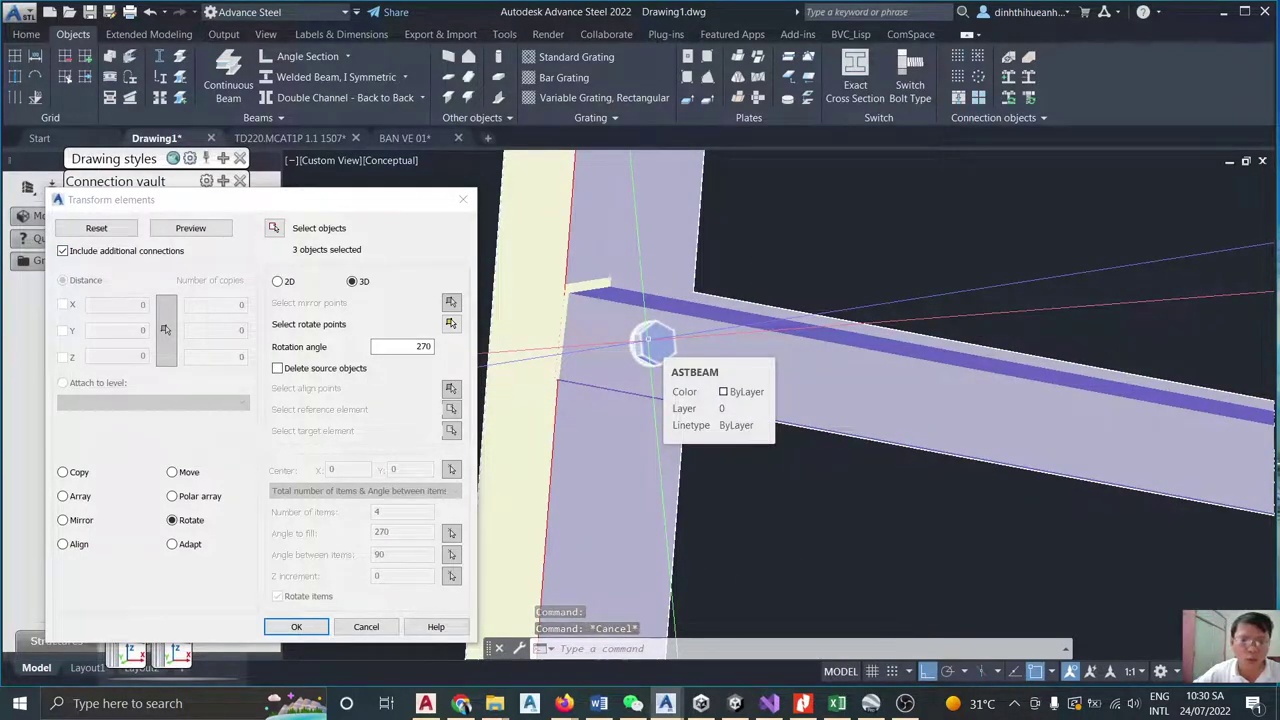
Apply the 270° 3D rotation to copy the bolted brace about the frame's central vertical line onto another face.
scroll(648, 340, "down", 5)
middle_click_drag(648, 340, 752, 375)
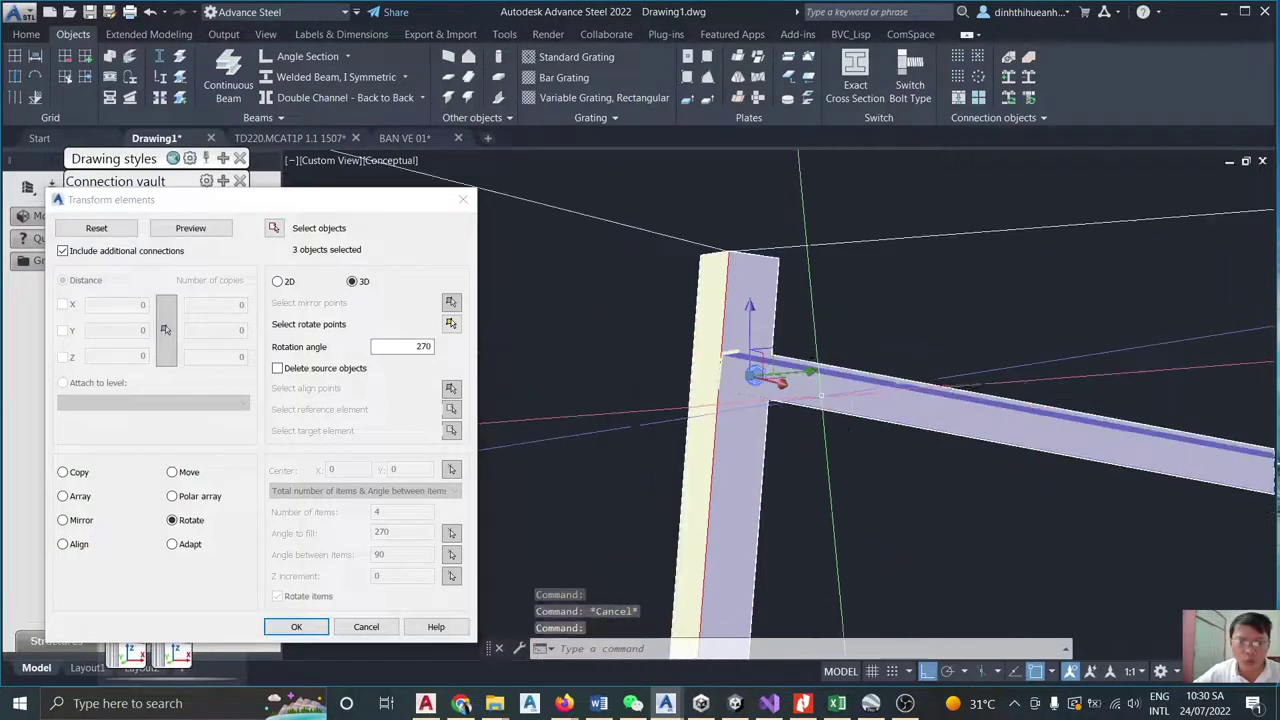
left_click(743, 276)
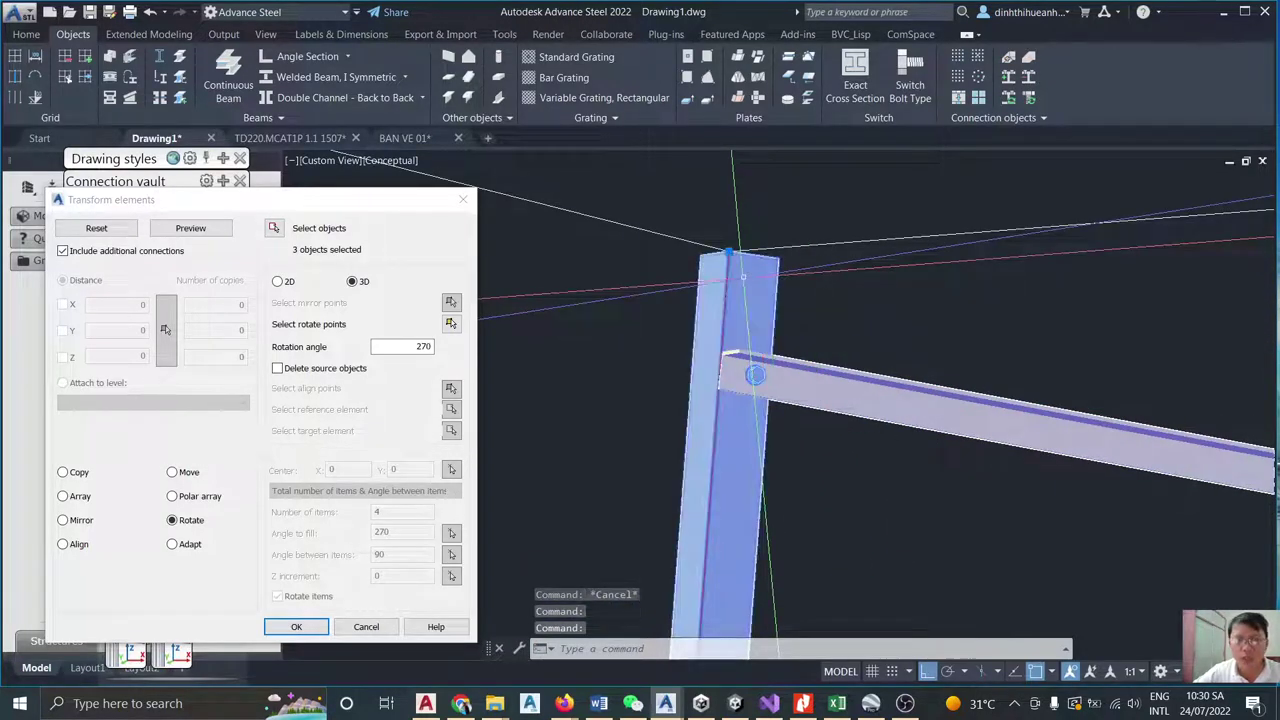
key("Escape")
left_click(743, 276)
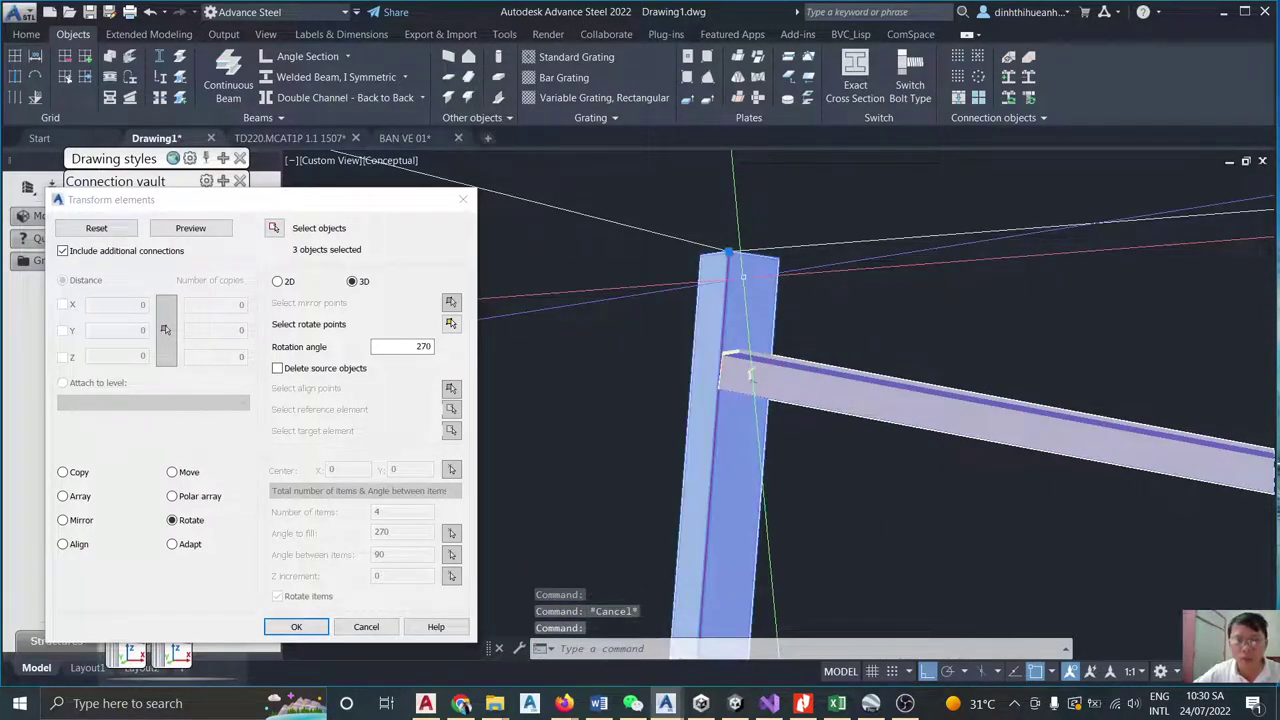
key("Escape")
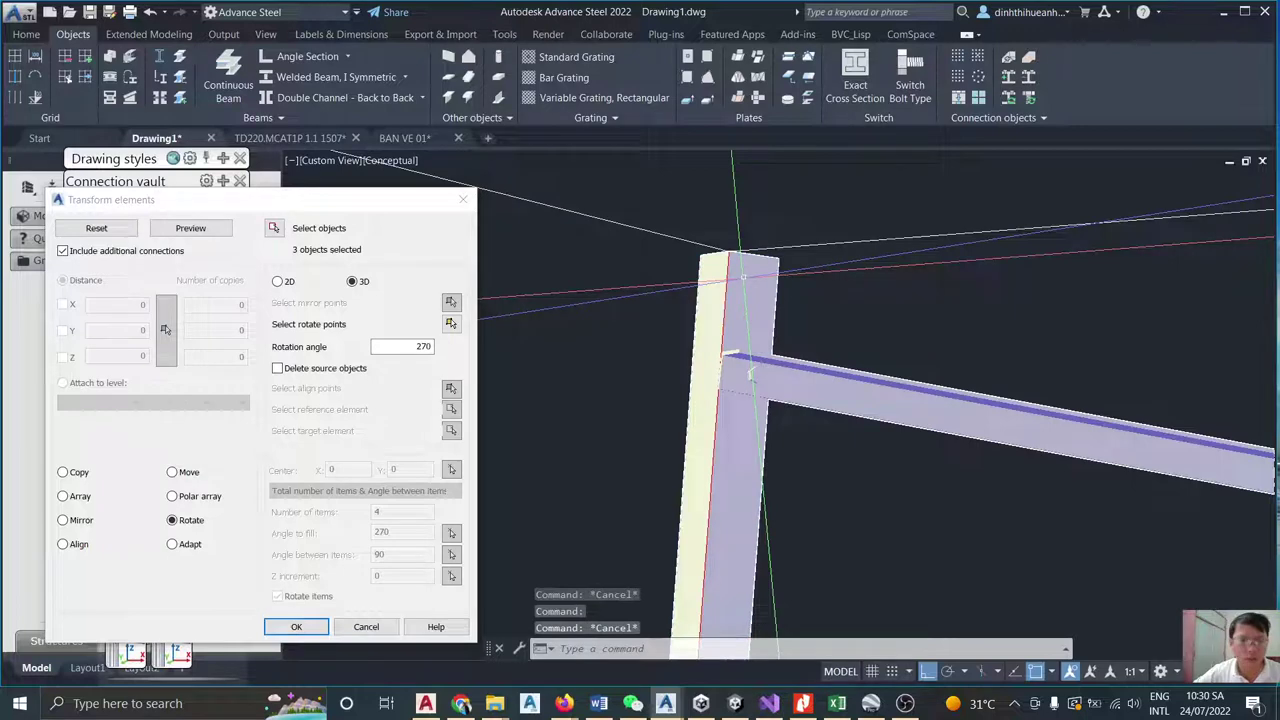
left_click(296, 626)
middle_click_drag(558, 487, 780, 395, "shift")
scroll(1089, 403, "down", 3)
scroll(900, 268, "down", 6)
scroll(920, 267, "up", 3)
scroll(780, 395, "up", 2)
key("Escape")
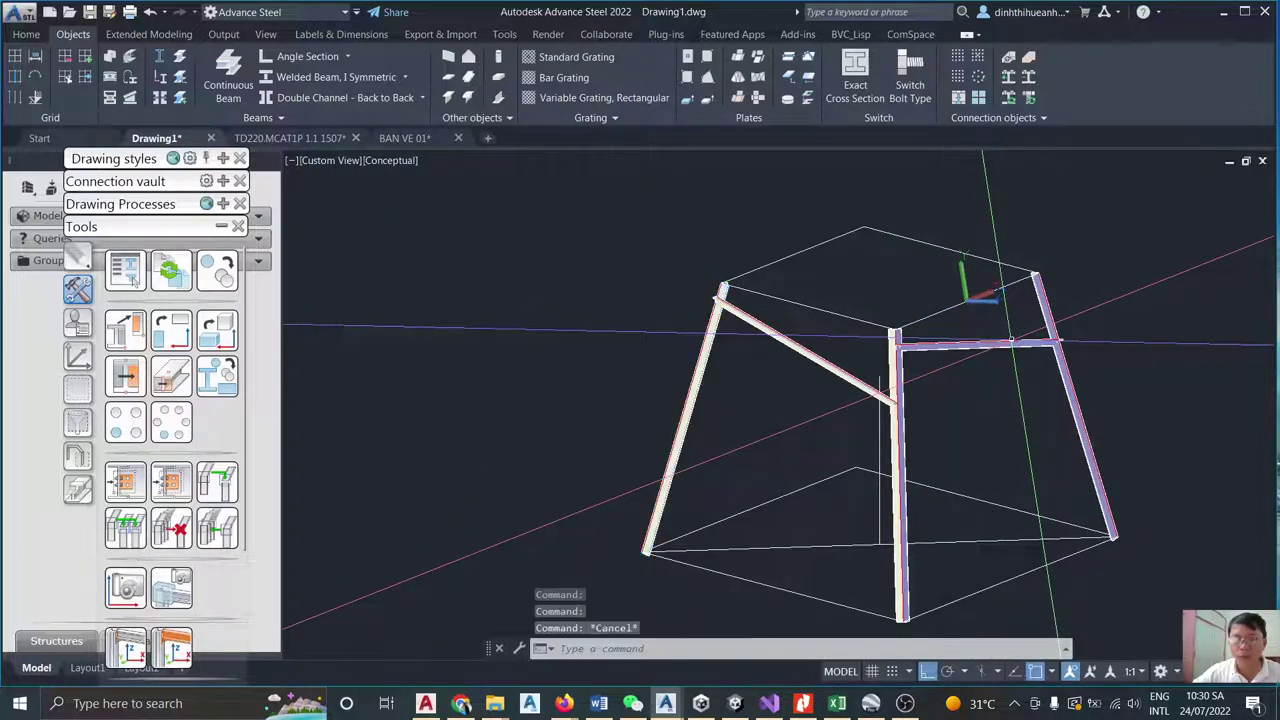
Isolate the leg and the horizontal-looking brace bolted to it to examine them alone, and end the object isolation.
middle_click_drag(1012, 340, 908, 368, "shift")
scroll(908, 368, "up", 3)
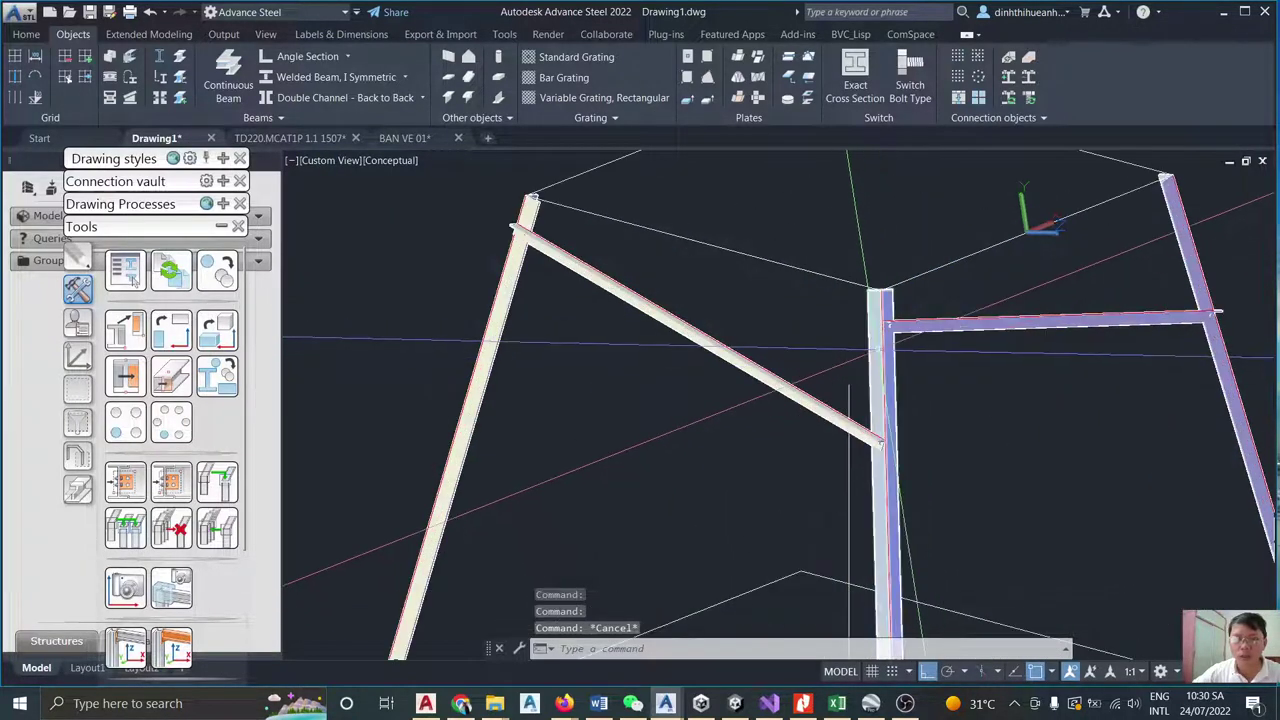
left_click(888, 420)
left_click(960, 323)
right_click(922, 333)
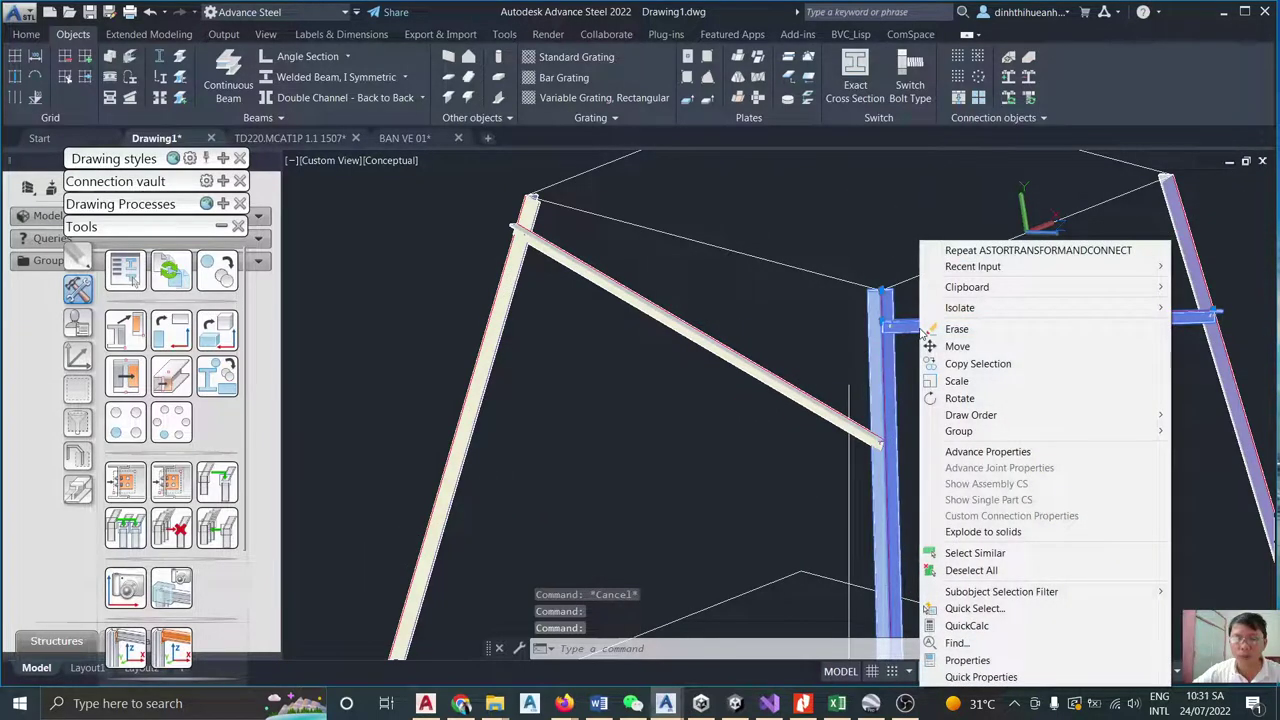
left_click(866, 350)
right_click(876, 354)
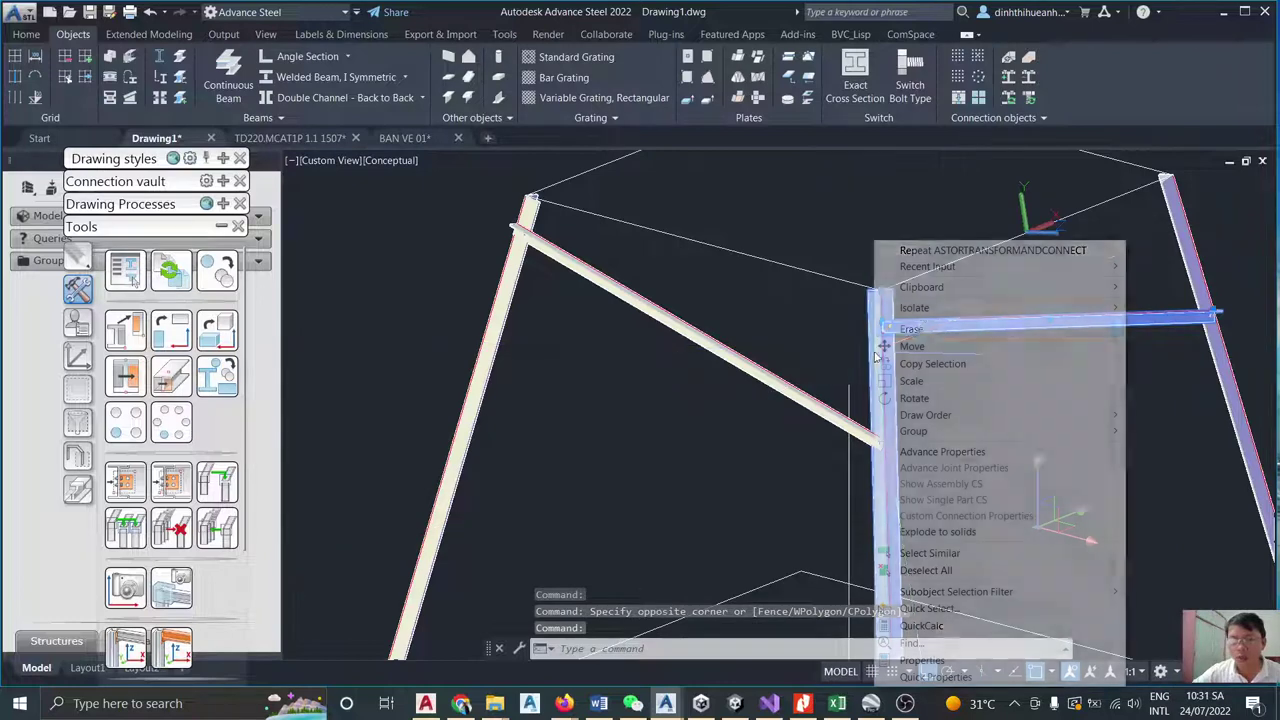
mouse_move(1032, 308)
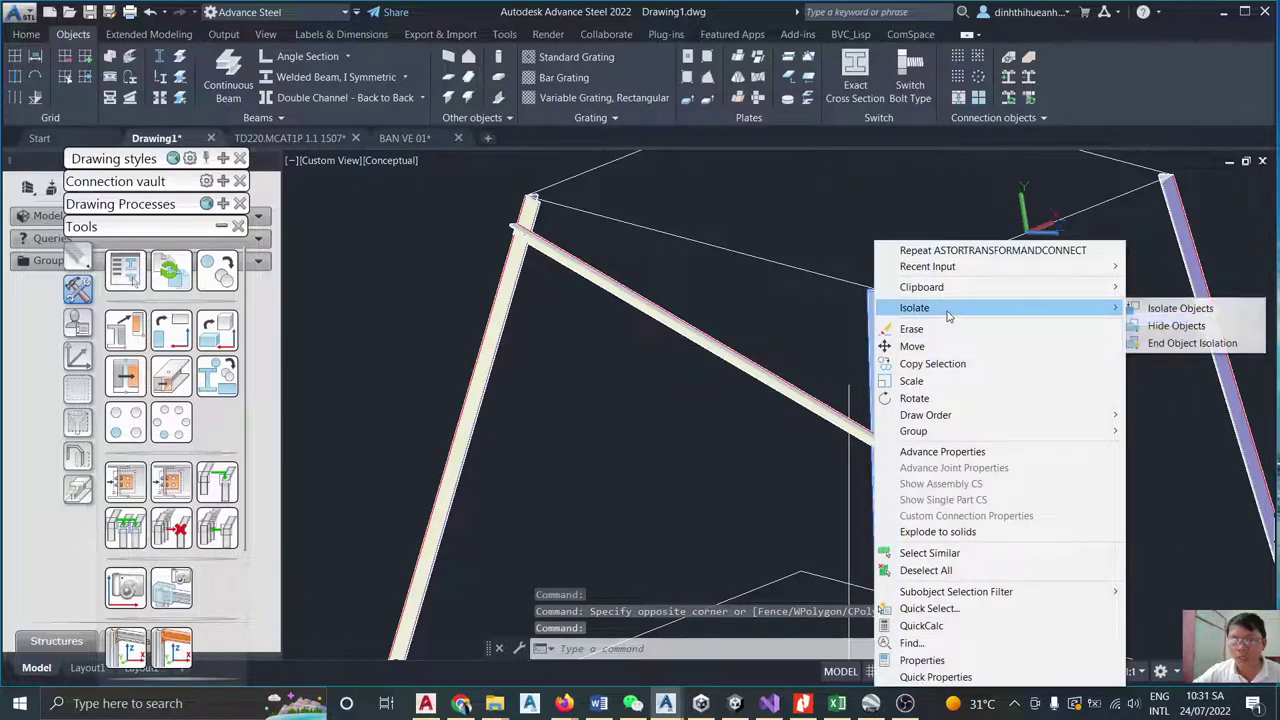
left_click(1160, 309)
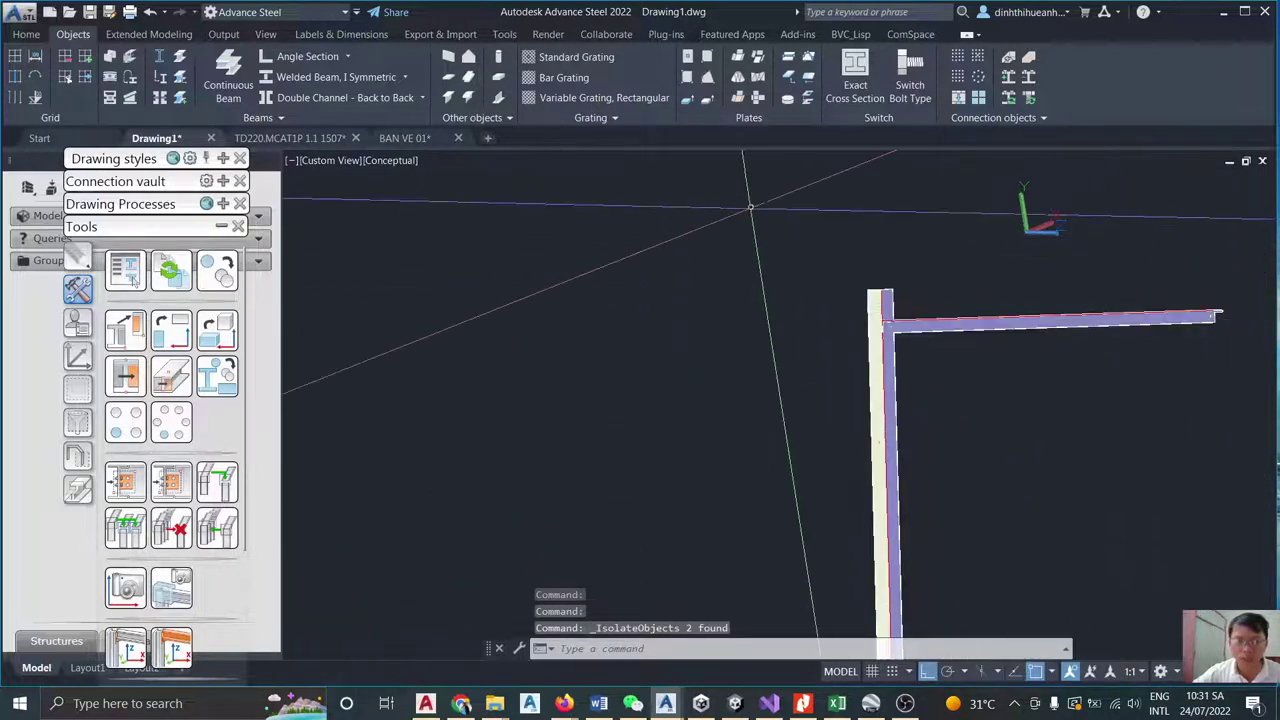
right_click(750, 207)
mouse_move(810, 278)
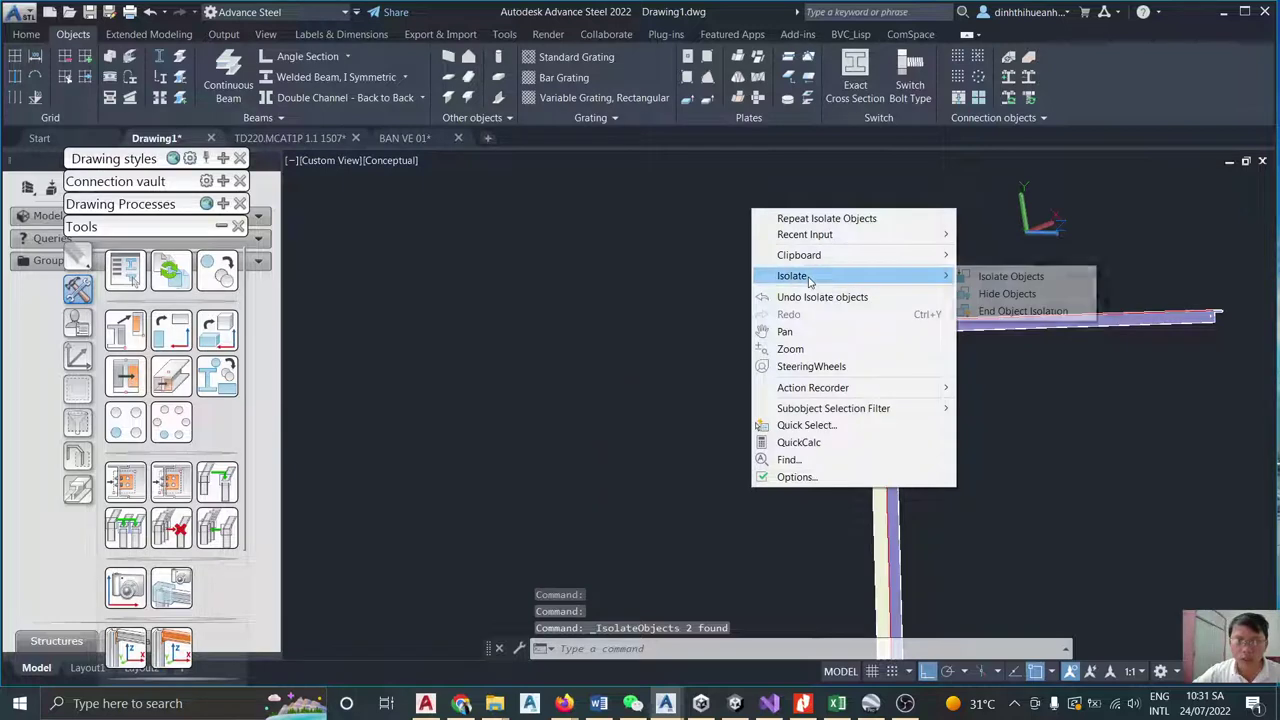
left_click(1015, 311)
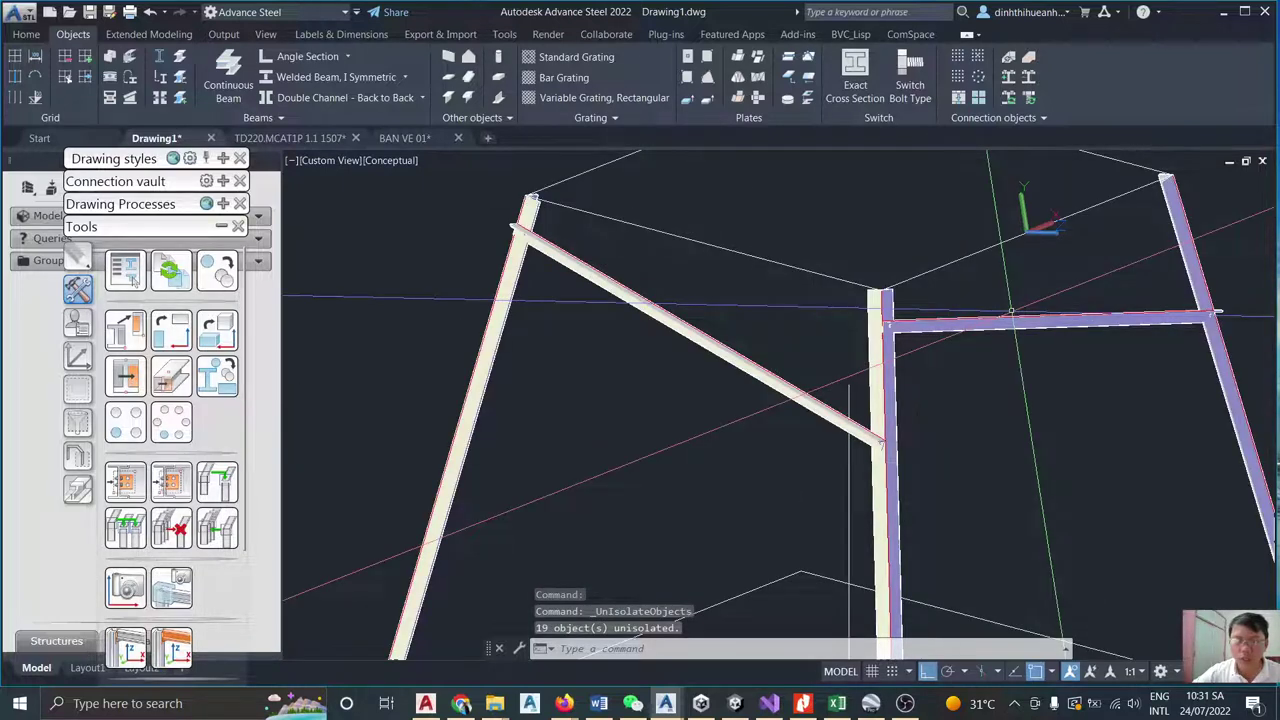
Set up a 3D Mirror transform of the brace, keeping the source objects and including additional connections.
scroll(1012, 312, "down", 6)
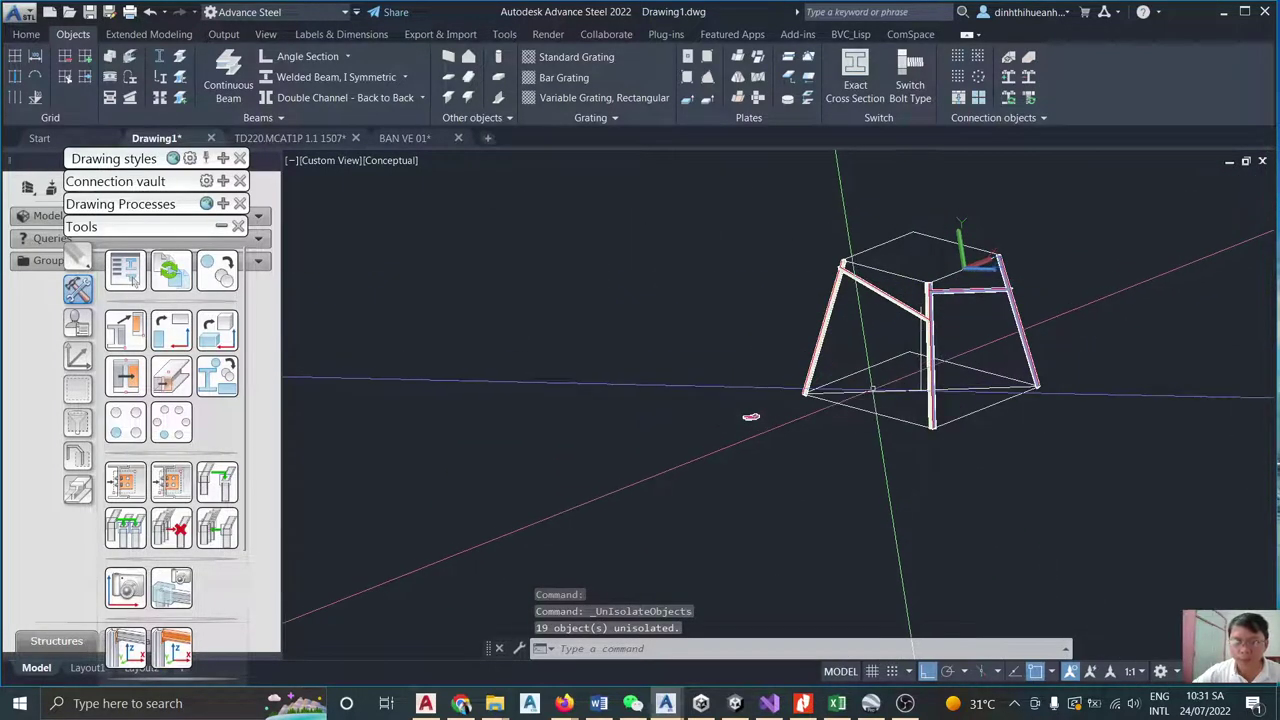
key("ctrl+a")
key("Escape")
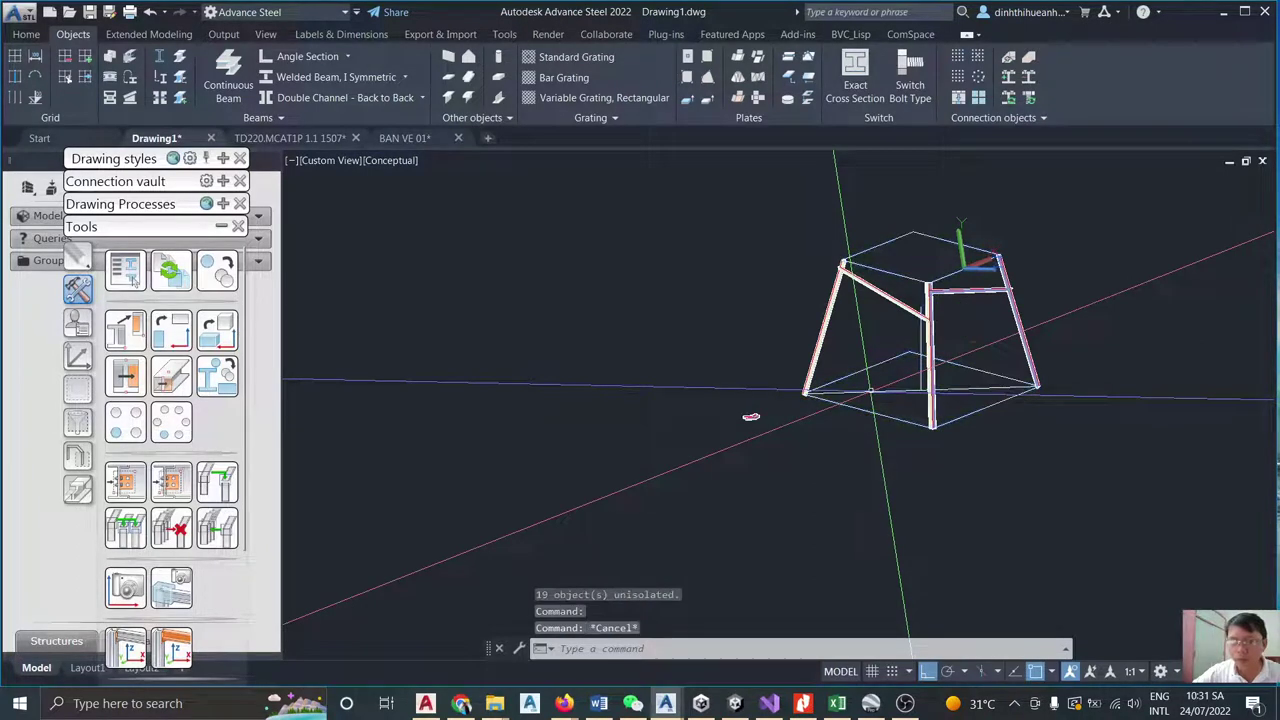
middle_click_drag(749, 419, 805, 513, "shift")
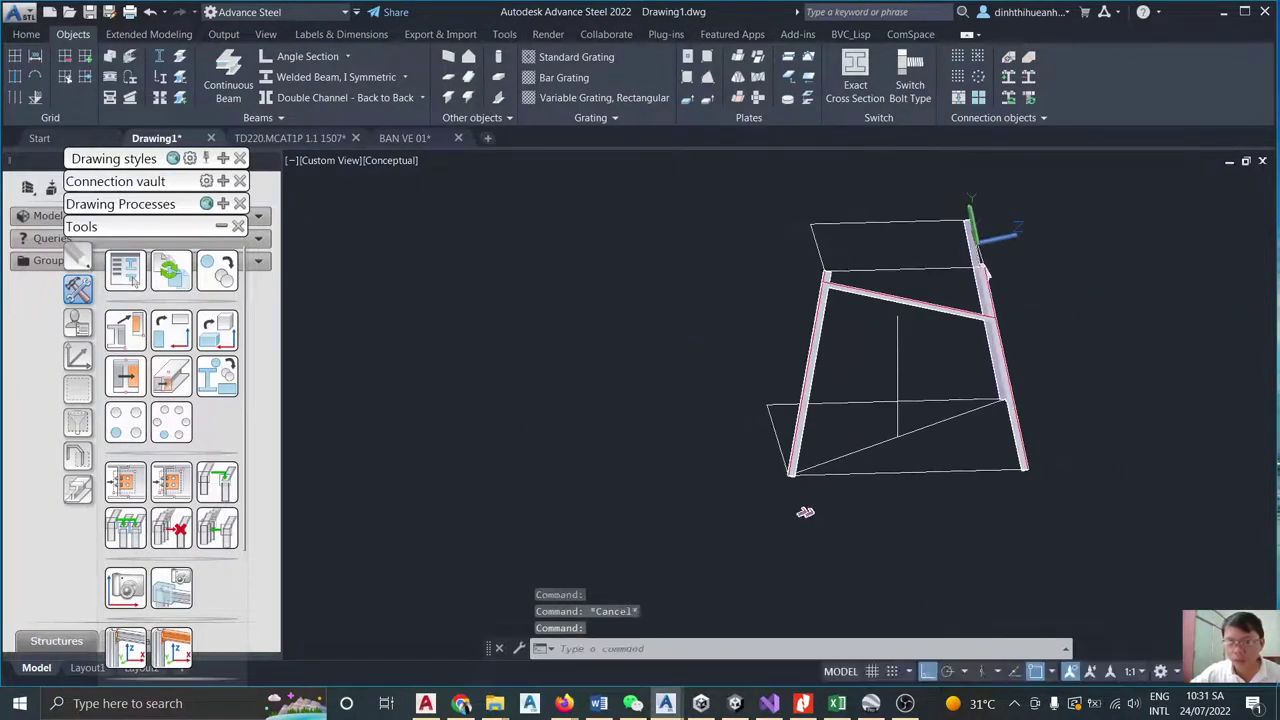
scroll(972, 318, "up", 3)
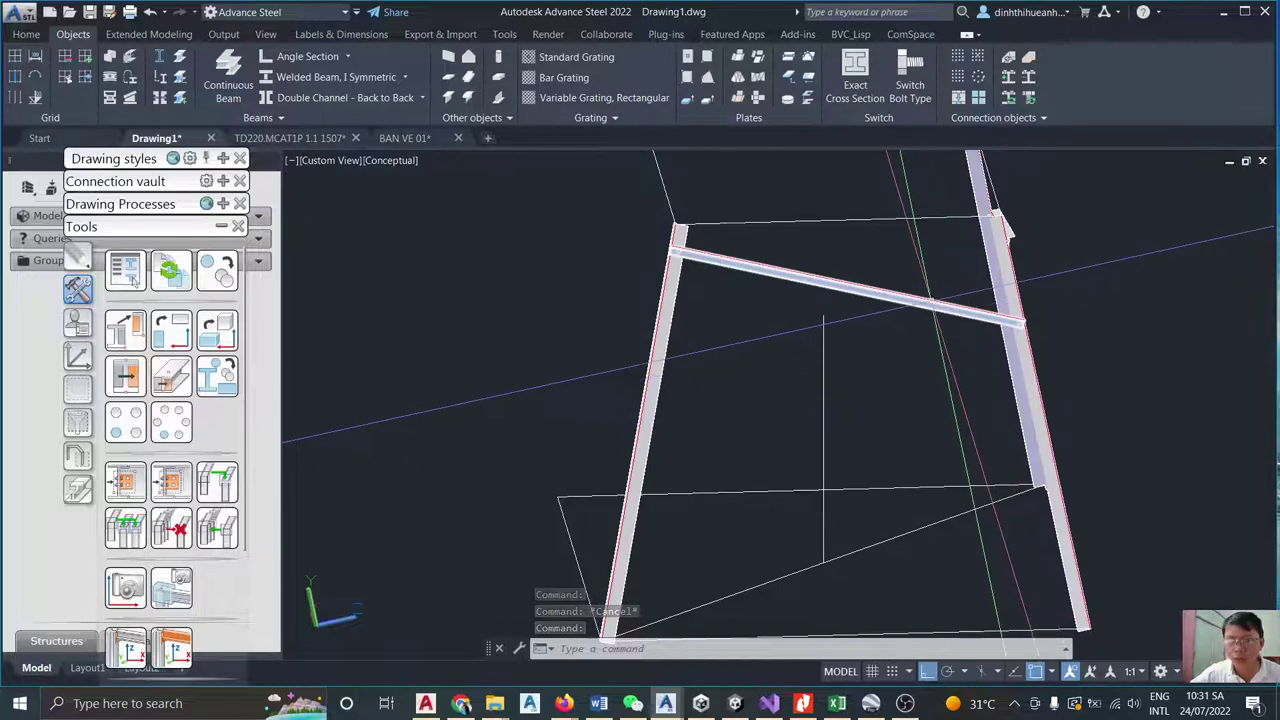
left_click(930, 302)
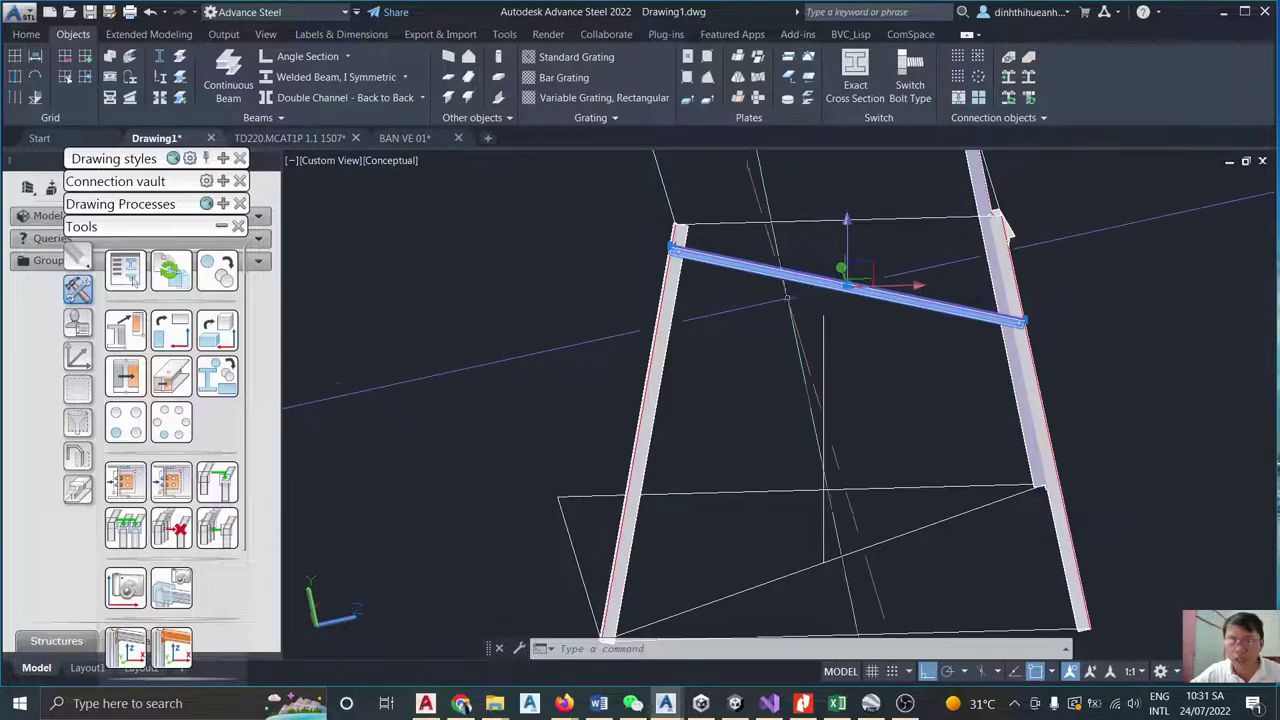
left_click(218, 271)
left_click(75, 521)
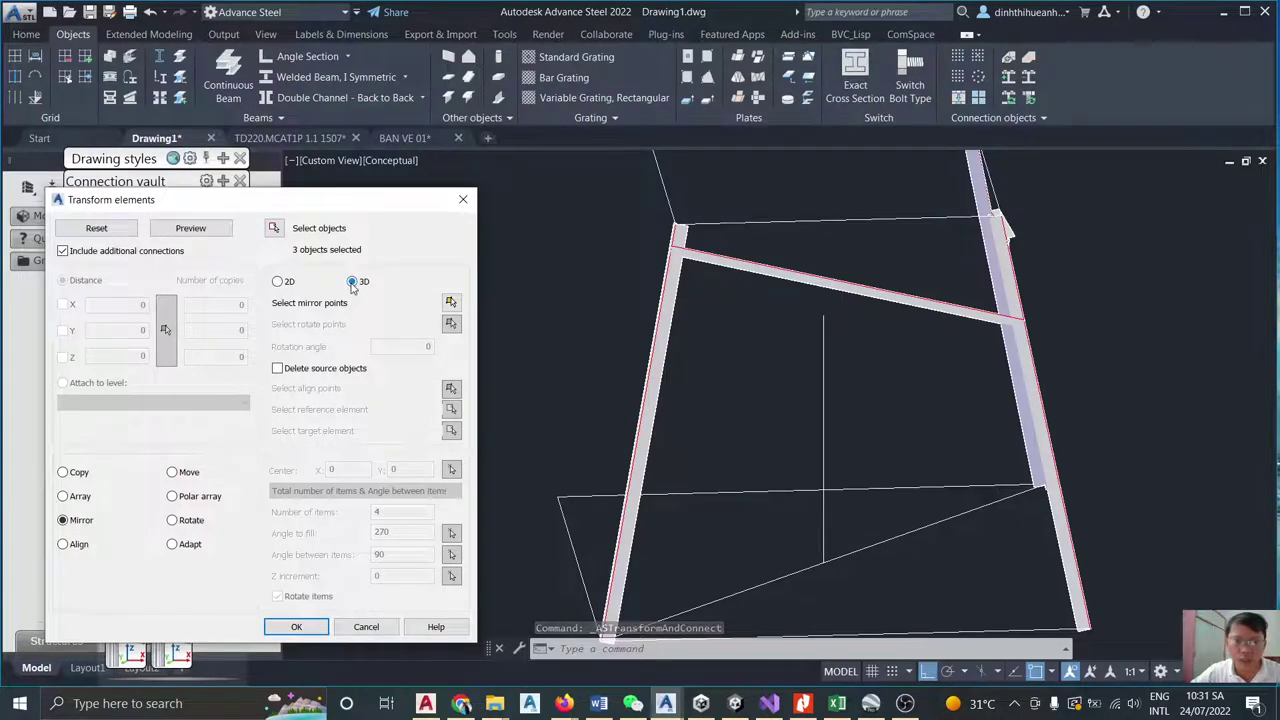
Mirror the brace about the plane through the top of the frame's central vertical line and the base edge's midpoint, forming an X.
left_click(451, 303)
left_click(824, 318)
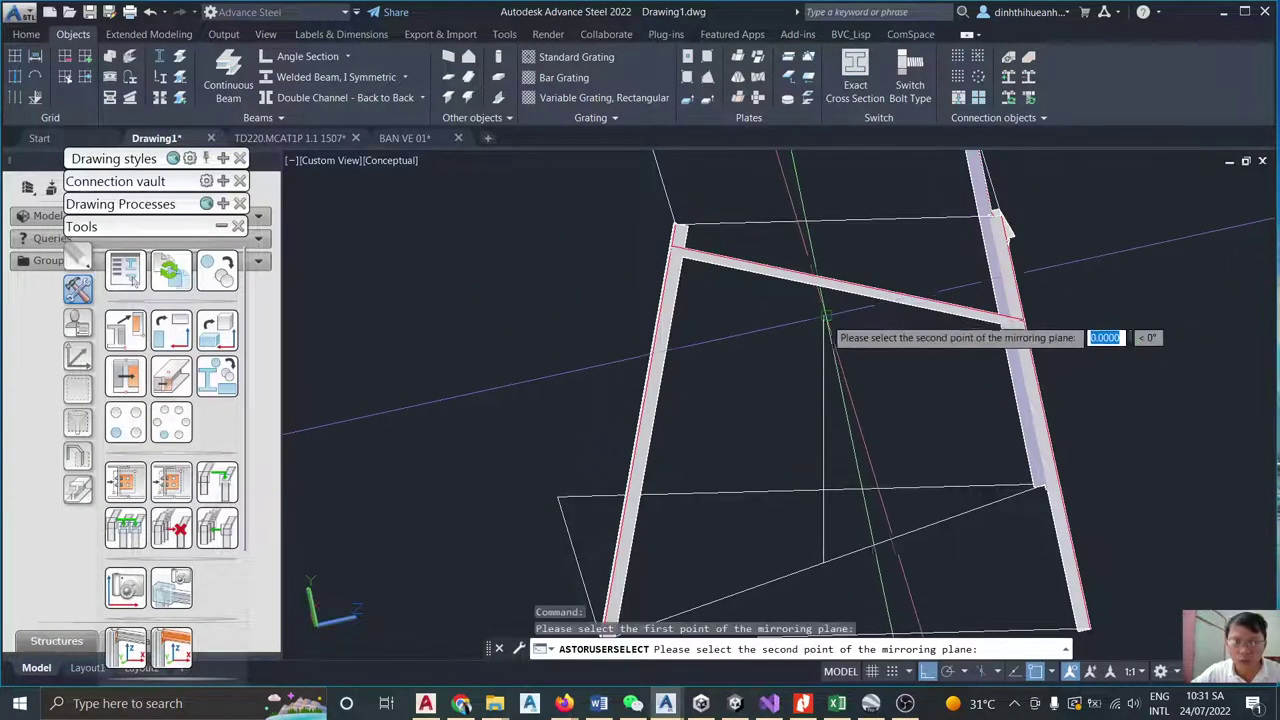
left_click(1000, 552)
scroll(857, 480, "down", 2)
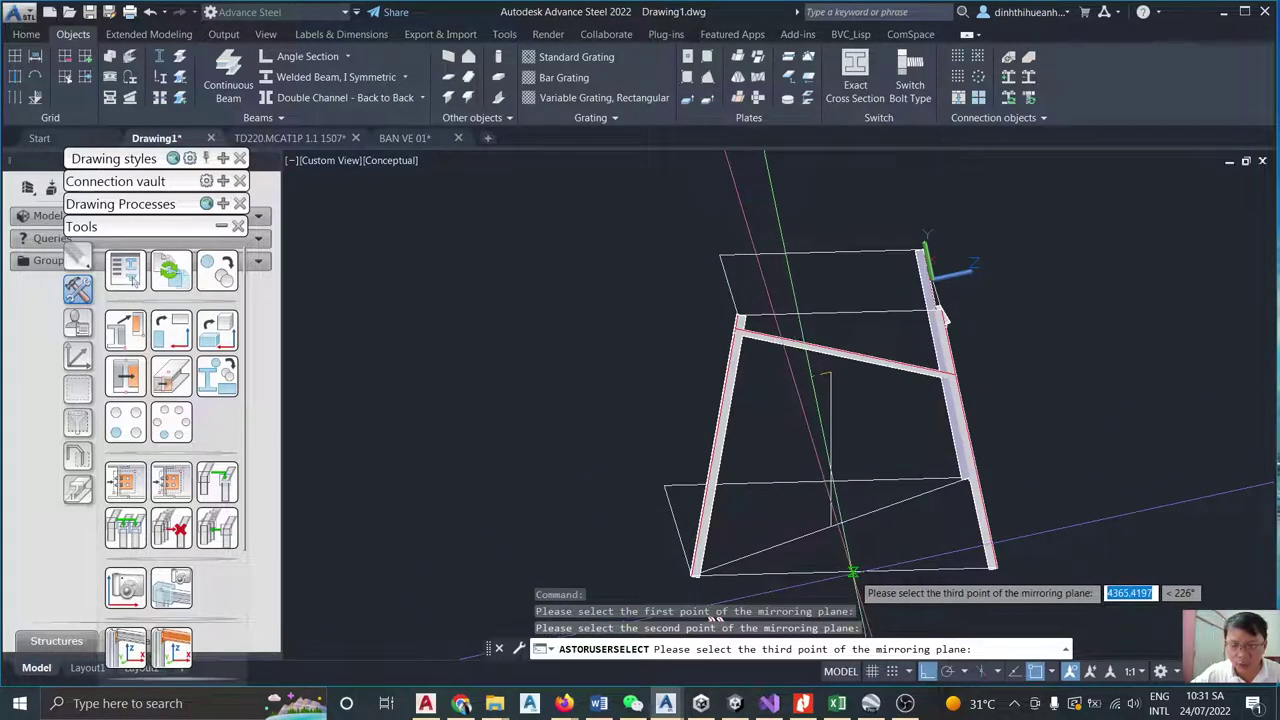
left_click(843, 572)
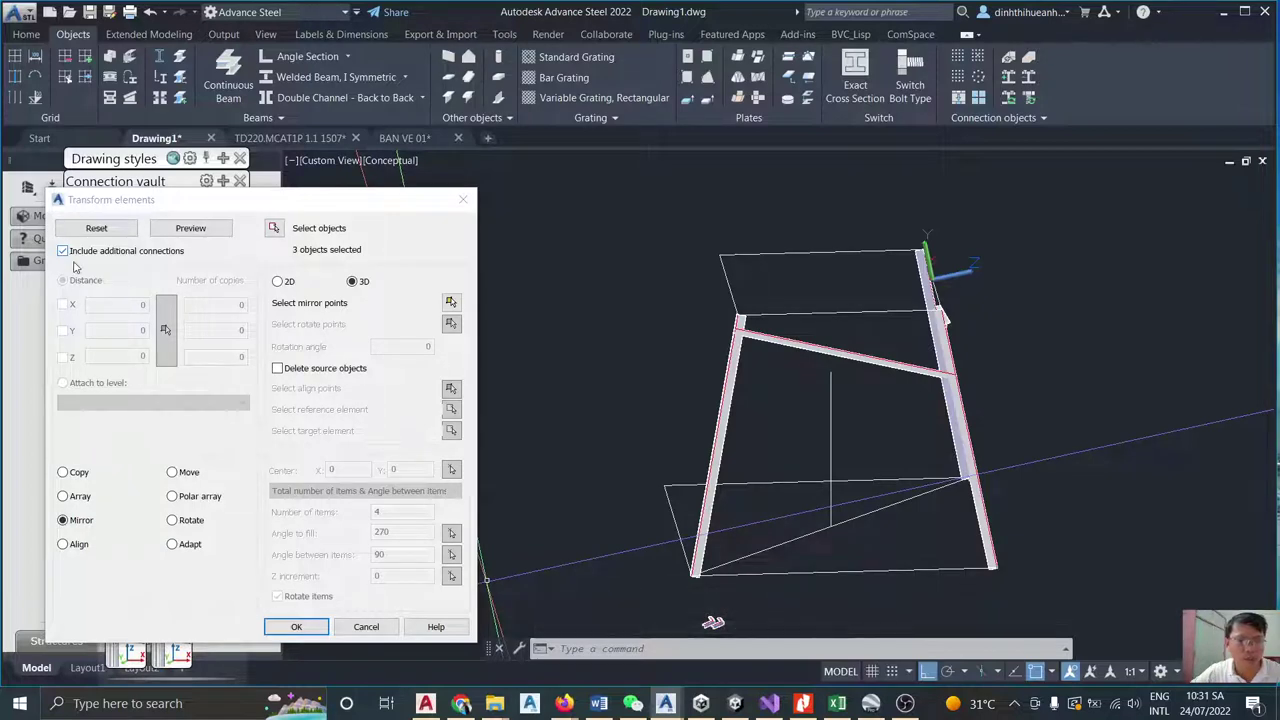
left_click(296, 626)
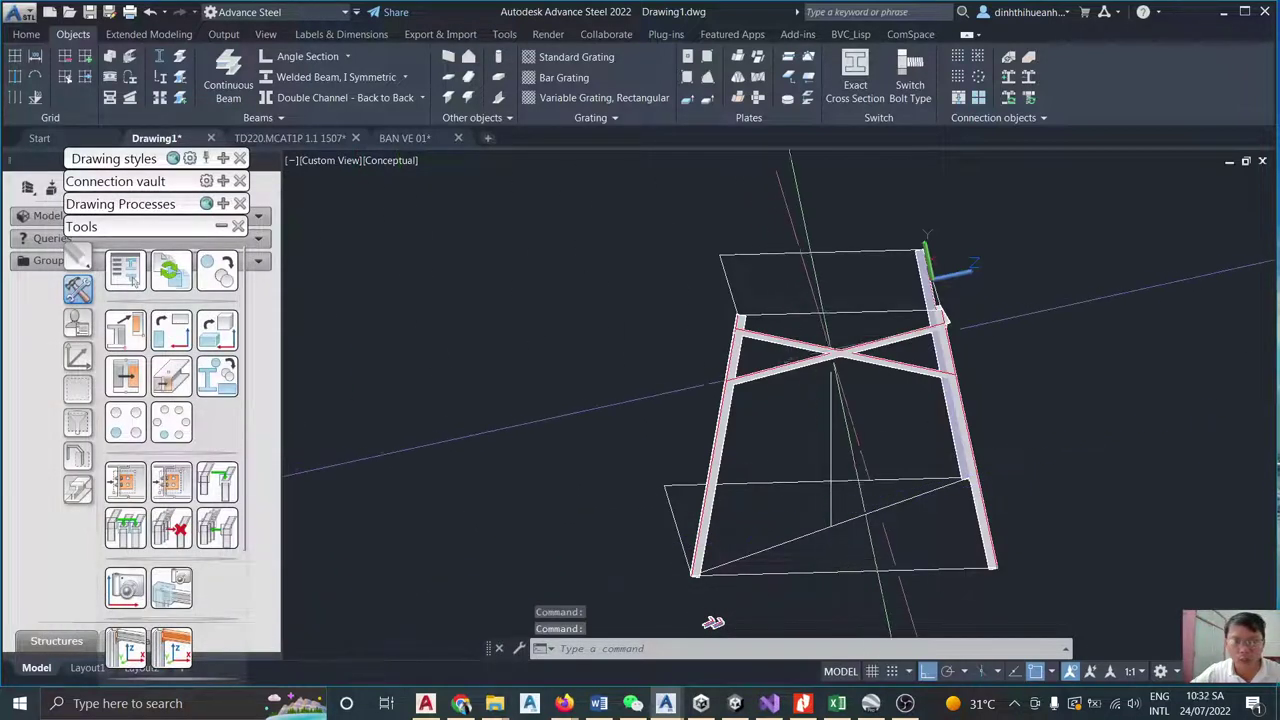
Inspect the bolts joining both ends of the mirrored brace to the legs, and the brace's position against the leg.
scroll(930, 335, "up", 5)
scroll(930, 335, "up", 5)
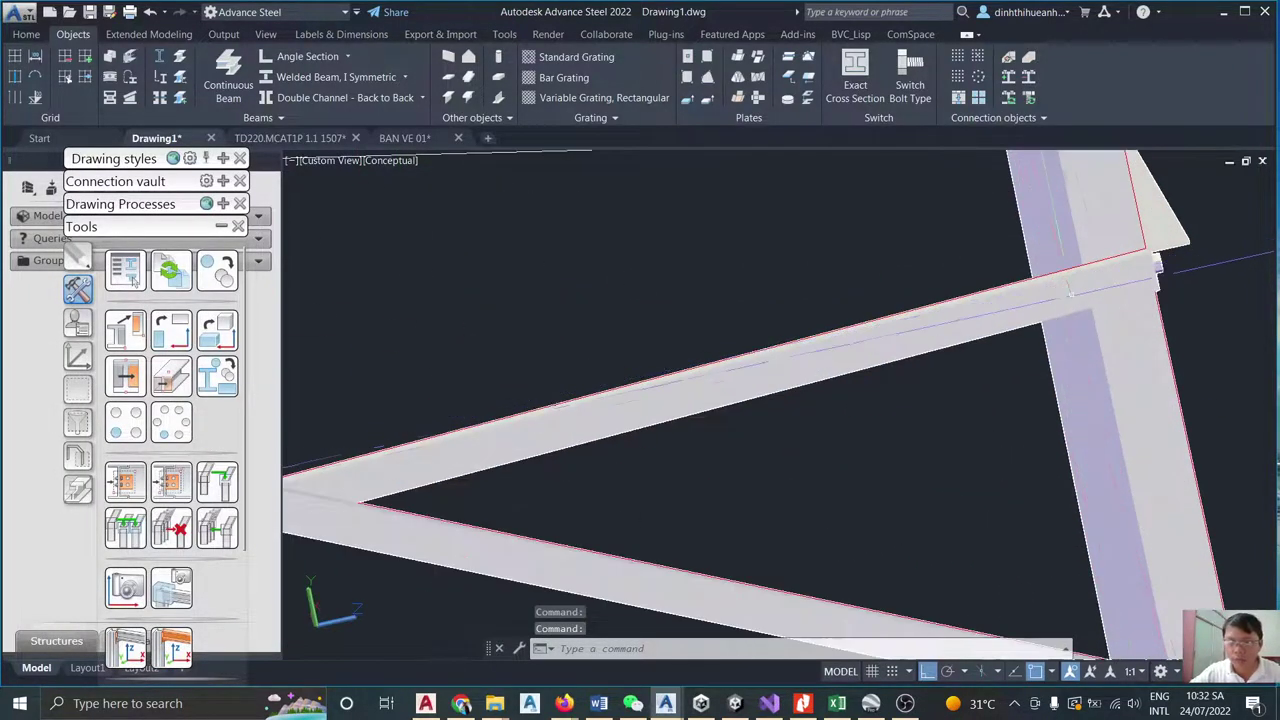
scroll(1120, 295, "down", 3)
scroll(1125, 290, "up", 3)
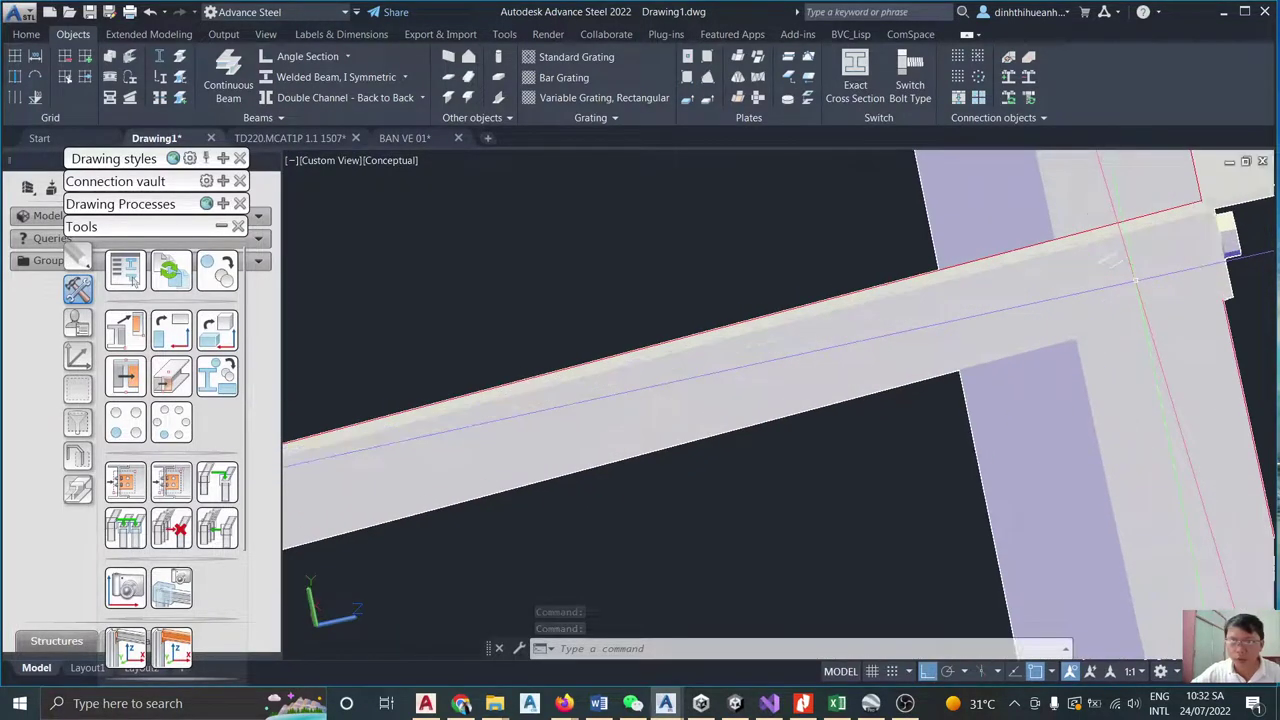
mouse_move(1135, 283)
middle_mouse_down("shift")
mouse_move(955, 289)
mouse_move(1108, 309)
mouse_move(767, 375)
mouse_move(794, 308)
mouse_move(850, 342)
middle_mouse_up("shift")
left_click(855, 345)
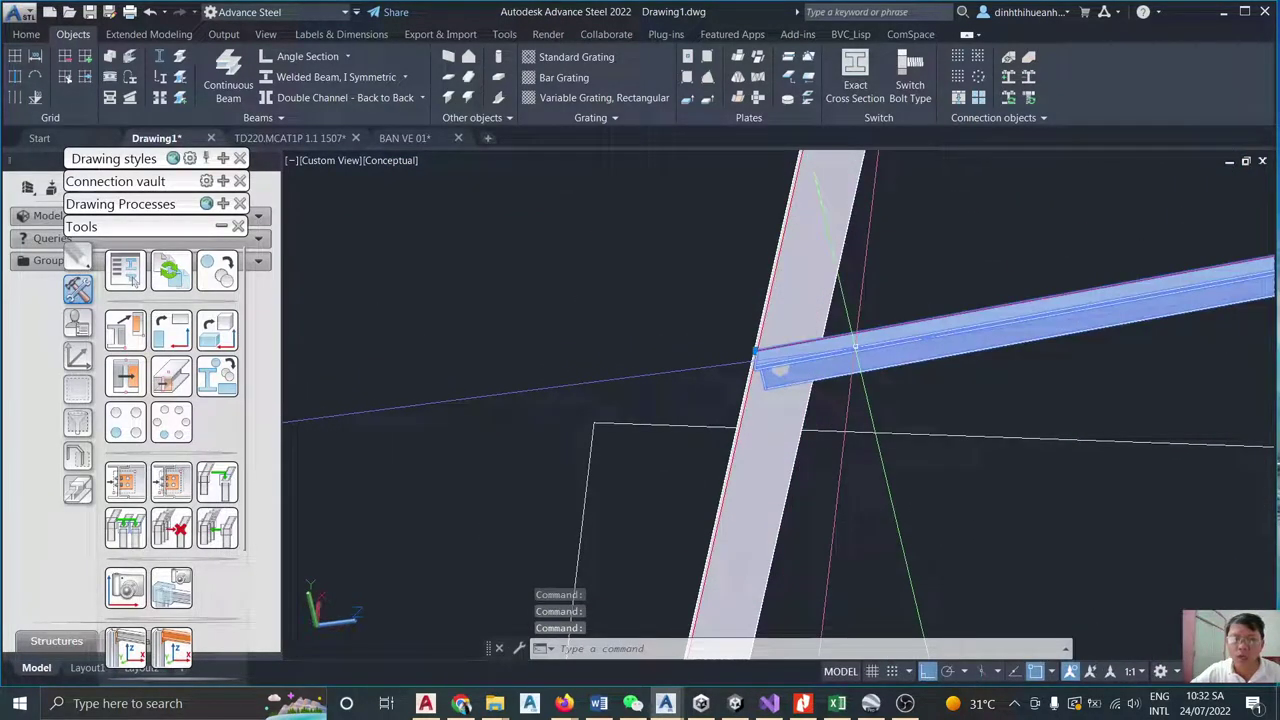
key("Escape")
scroll(773, 370, "up", 3)
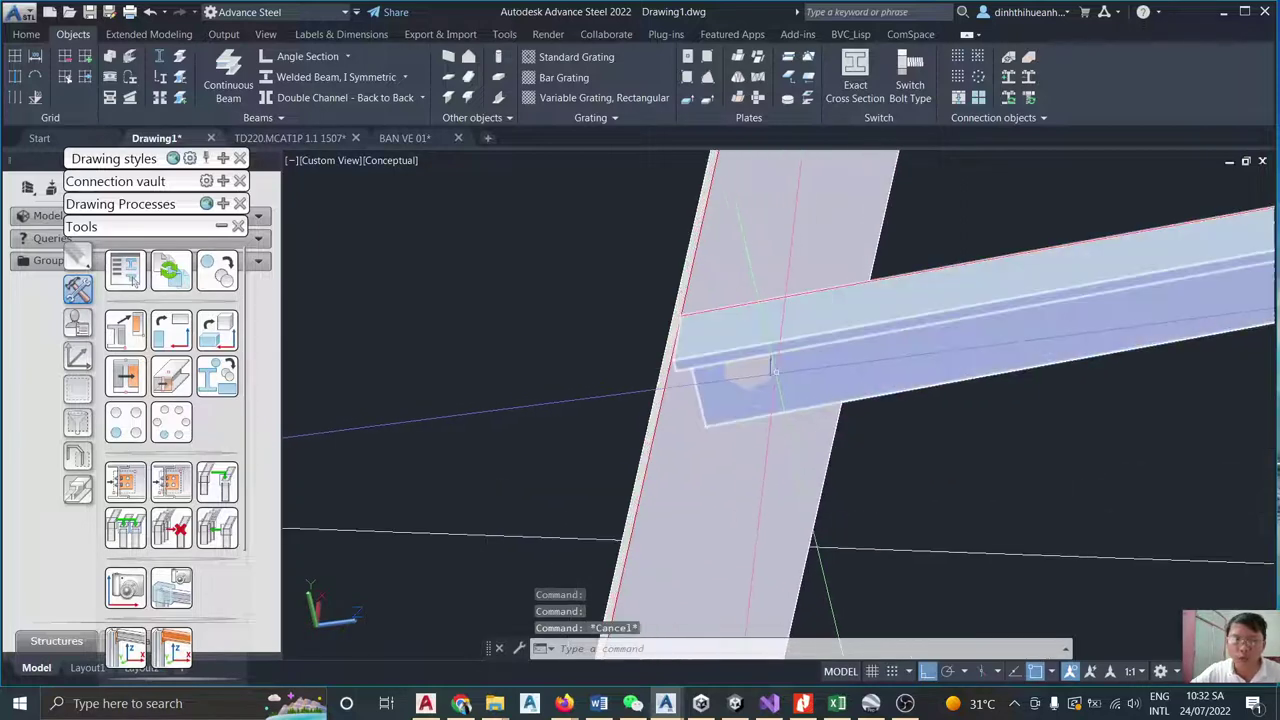
middle_click_drag(773, 370, 771, 362, "shift")
left_click(760, 372)
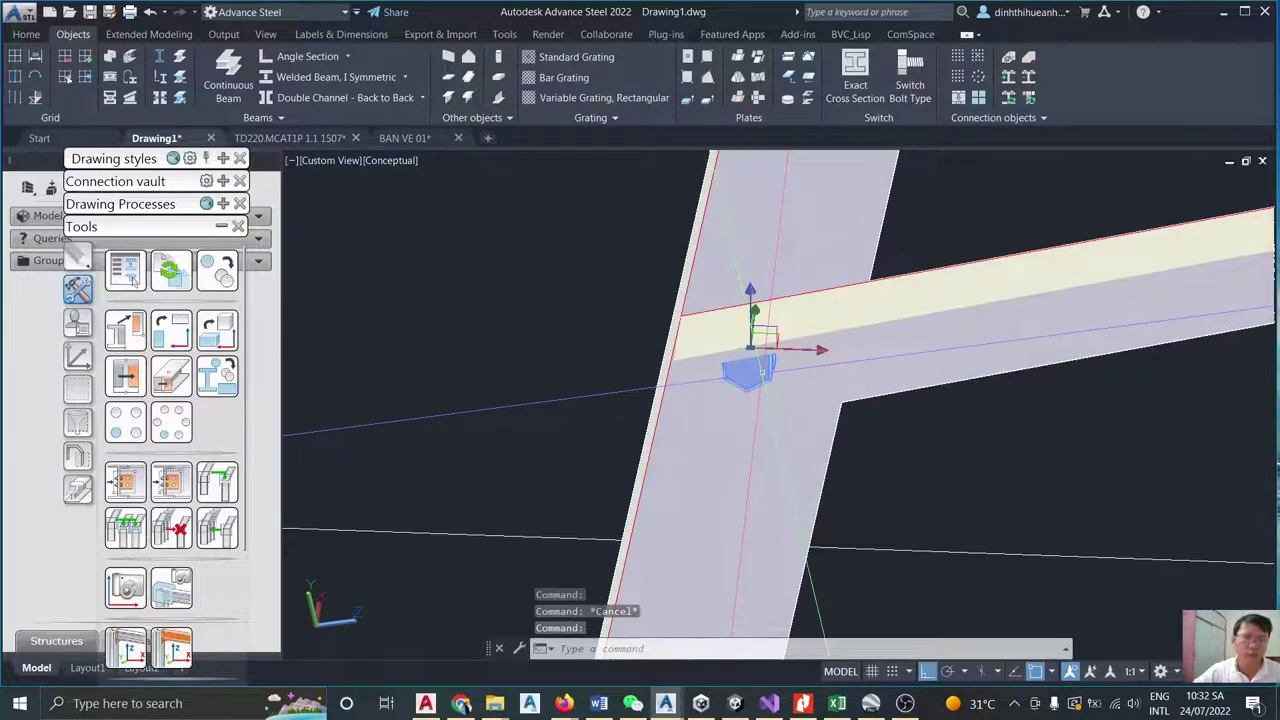
key("Escape")
middle_click_drag(770, 366, 770, 364, "shift")
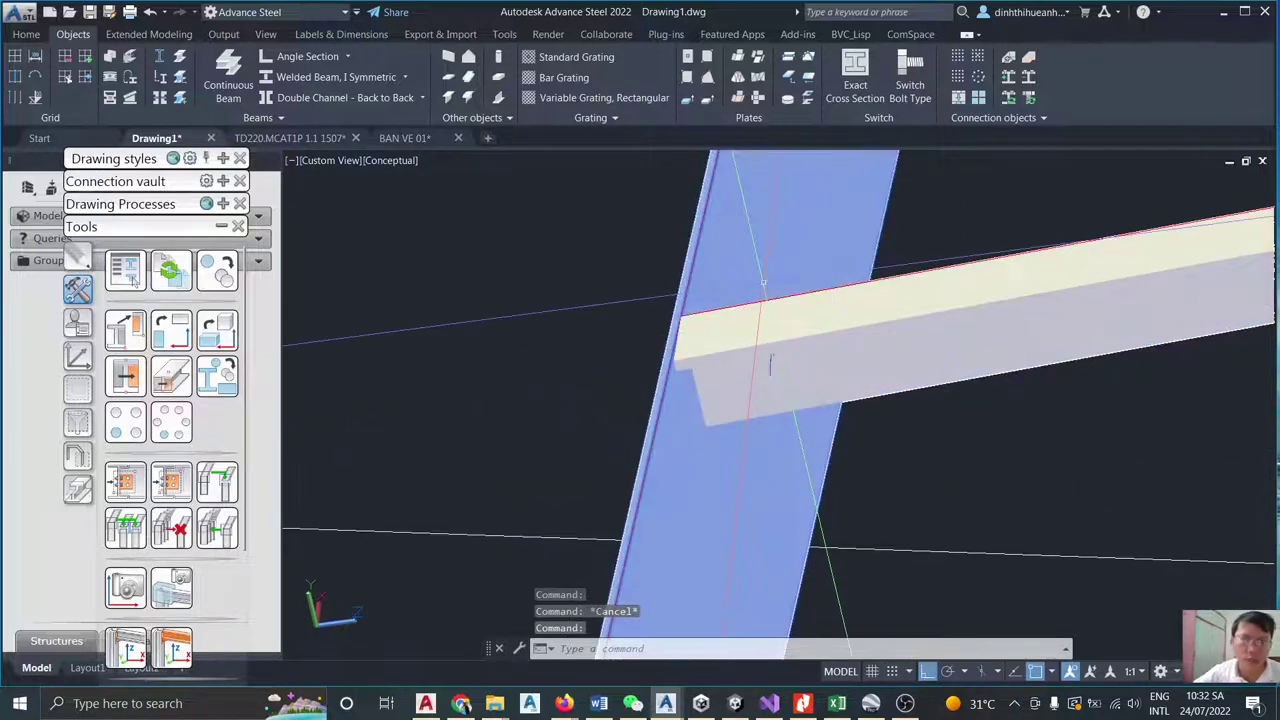
key("Escape")
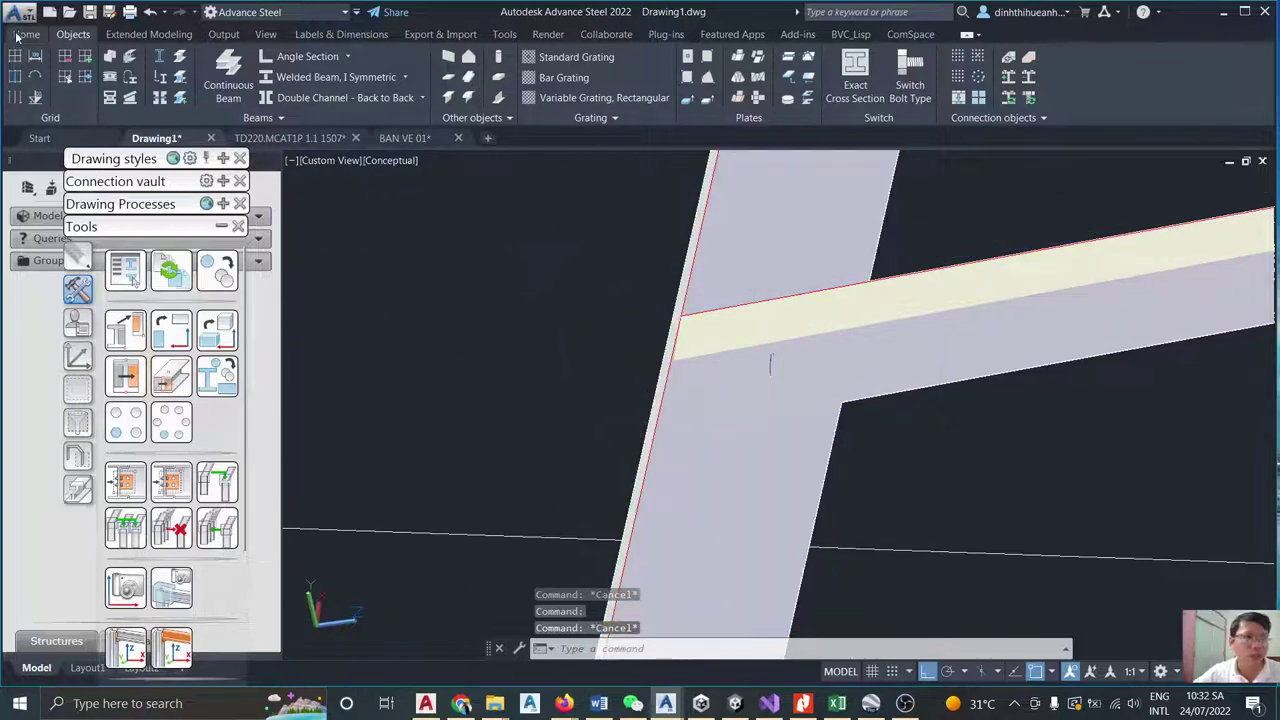
left_click(26, 34)
key("Escape")
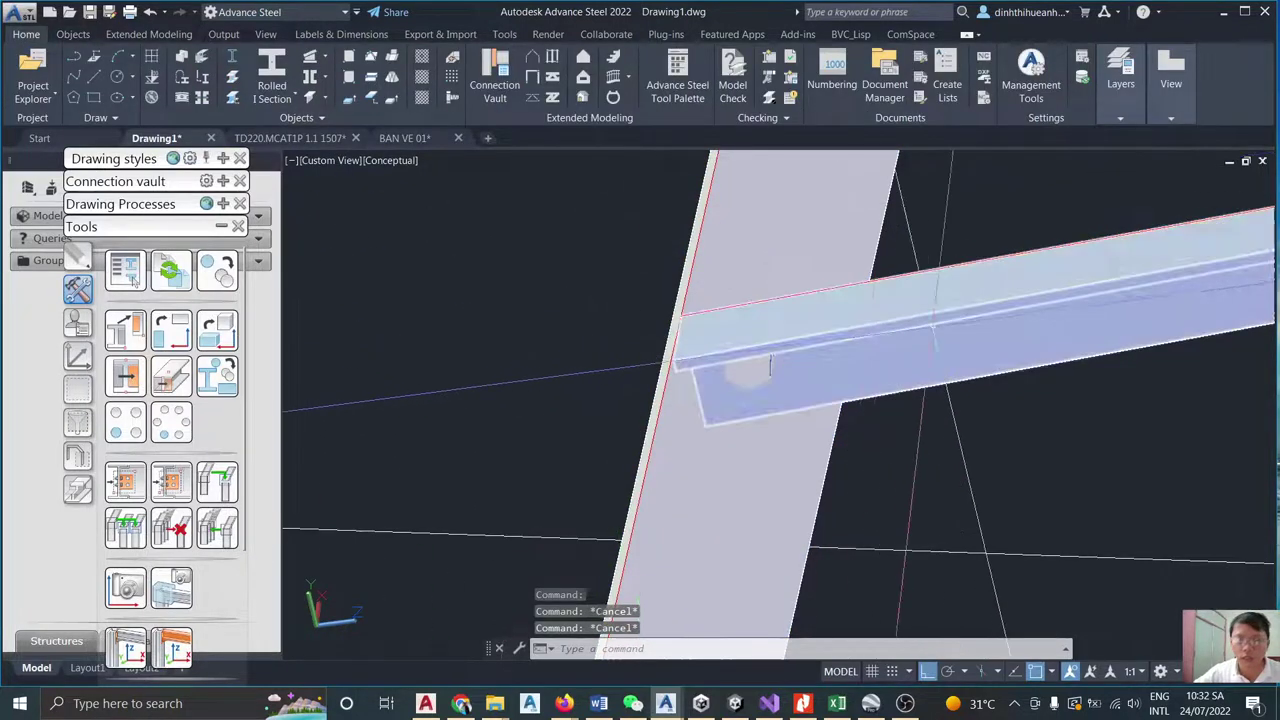
mouse_move(932, 325)
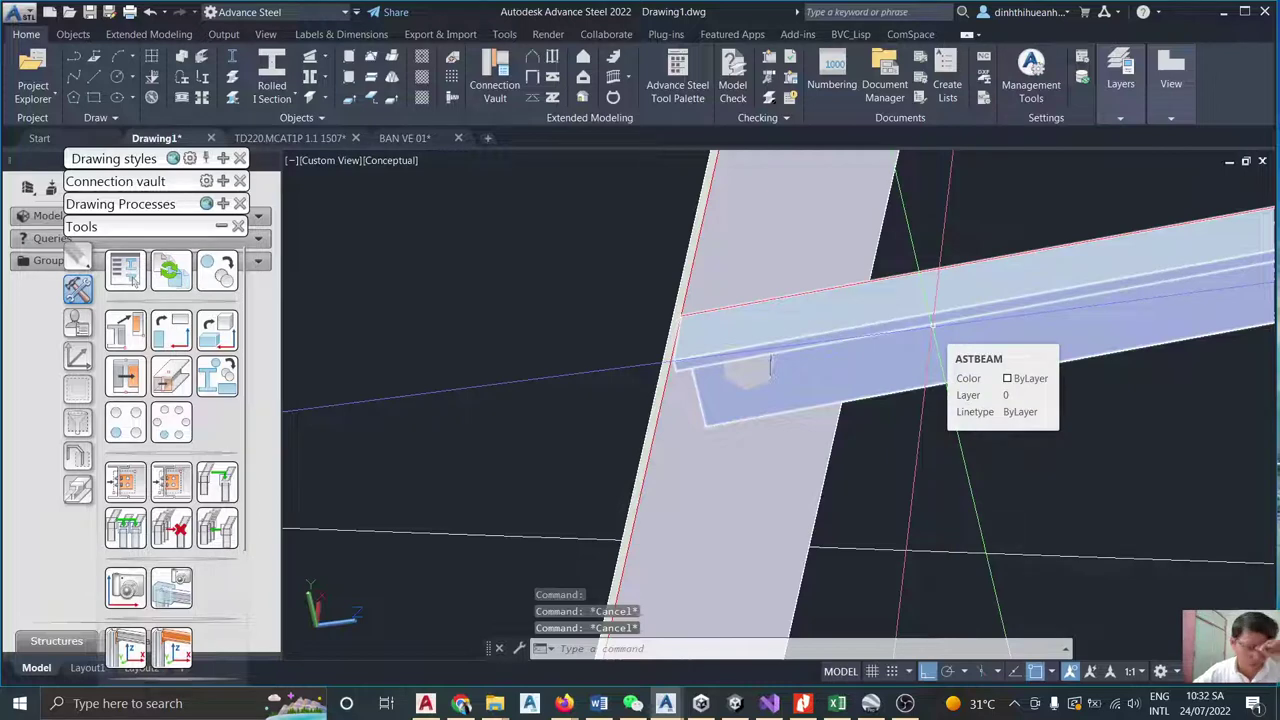
Examine where the two braces cross between the legs, close up and in the context of the frame.
scroll(607, 428, "down", 4)
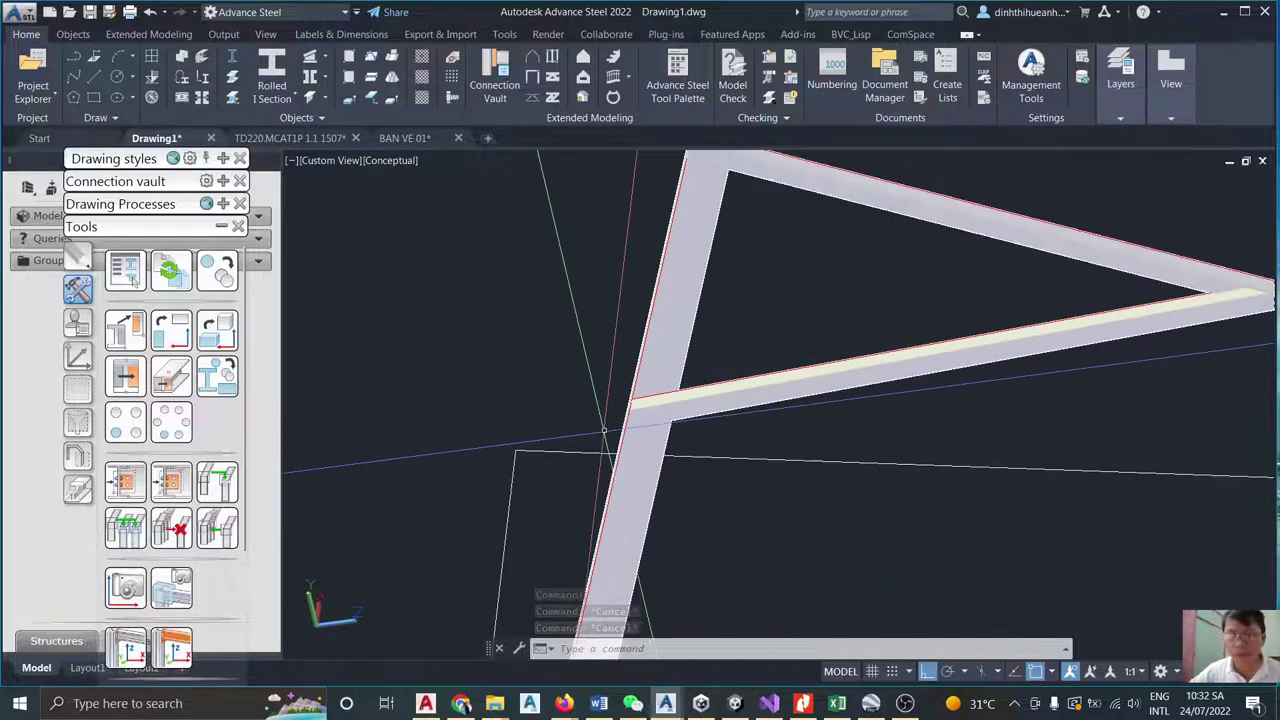
middle_click_drag(900, 340, 950, 332, "shift")
key("Escape")
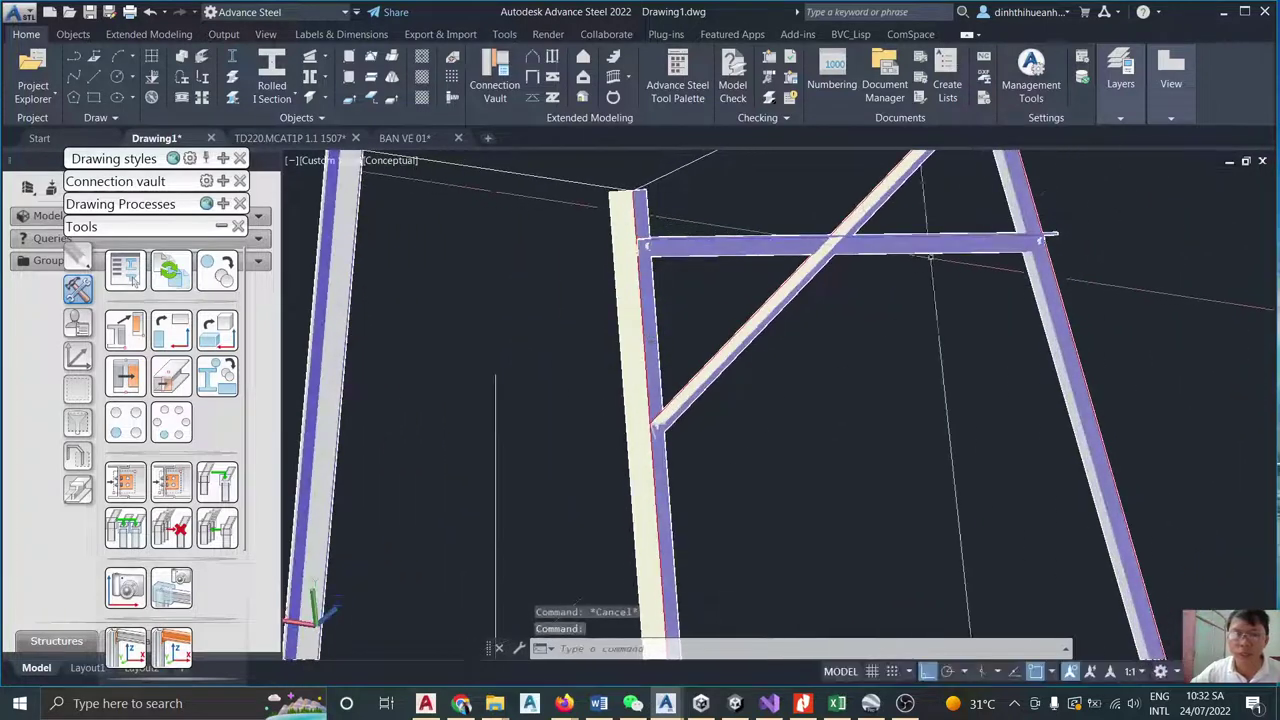
scroll(823, 233, "up", 3)
scroll(823, 232, "up", 3)
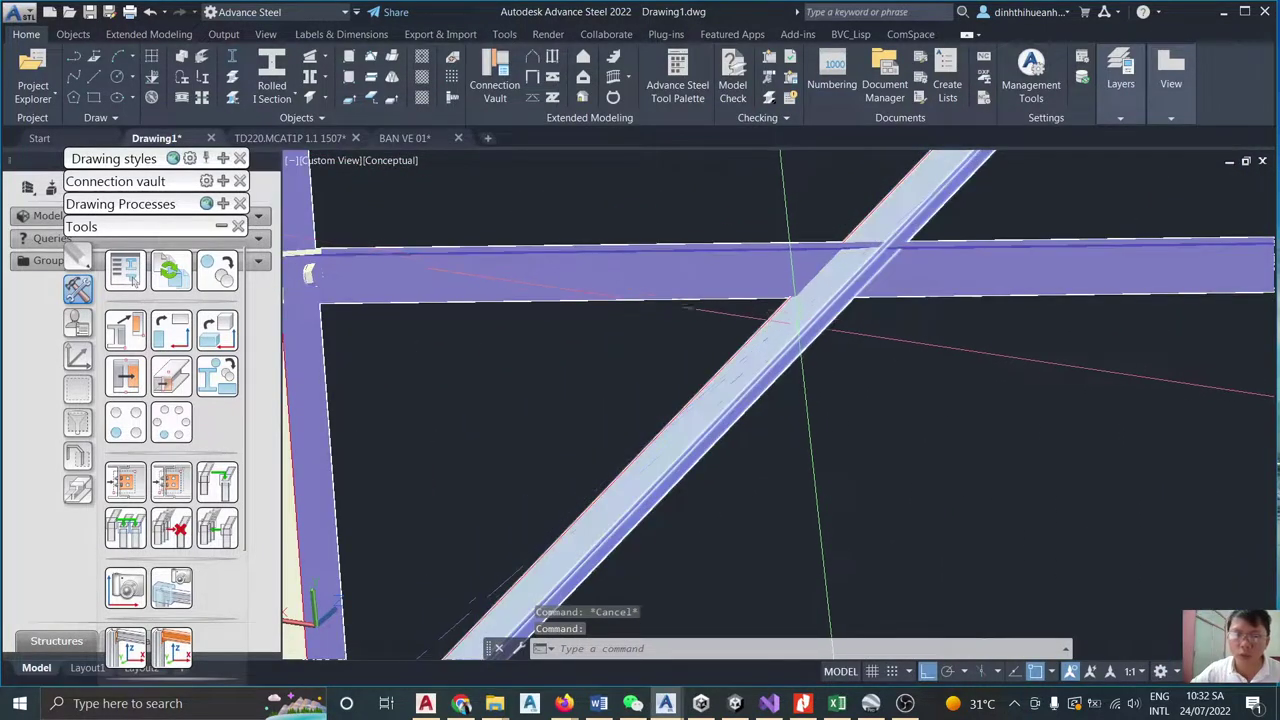
scroll(862, 297, "down", 5)
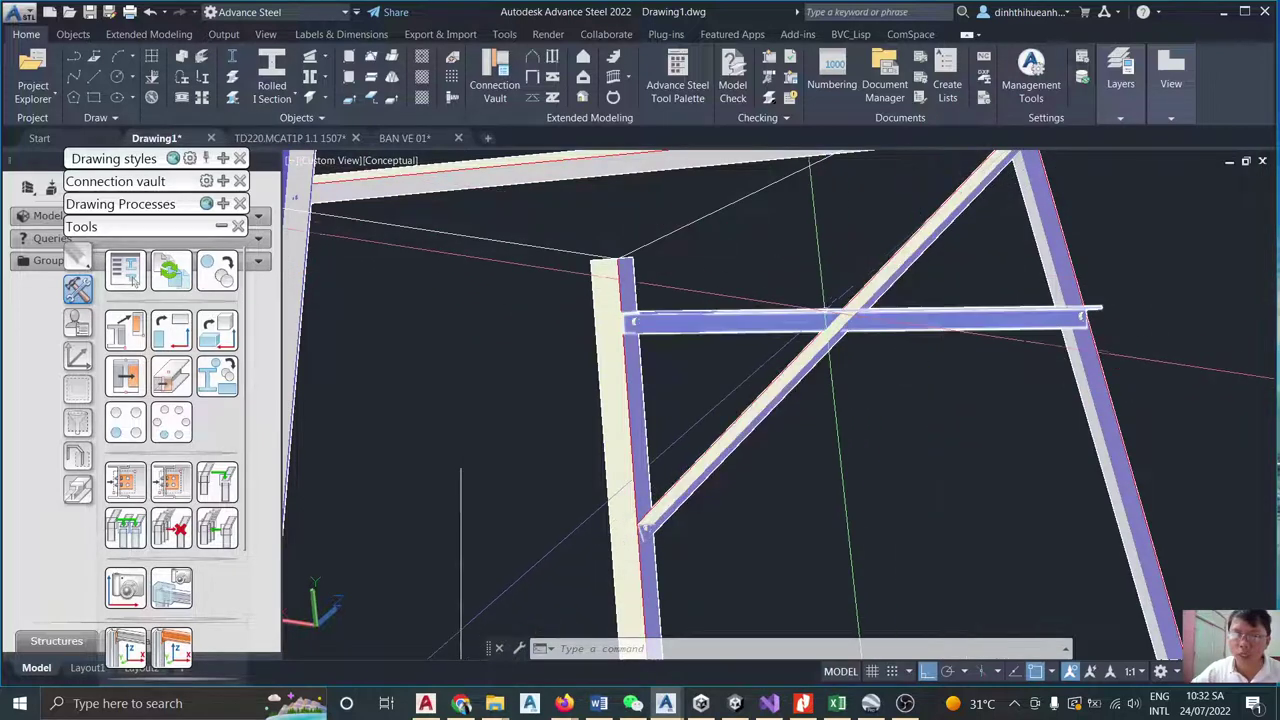
Try turning the near-horizontal L 100x100x10 brace of the X to a positioning angle of 180°.
middle_click_drag(842, 310, 995, 215, "shift")
scroll(995, 220, "up", 3)
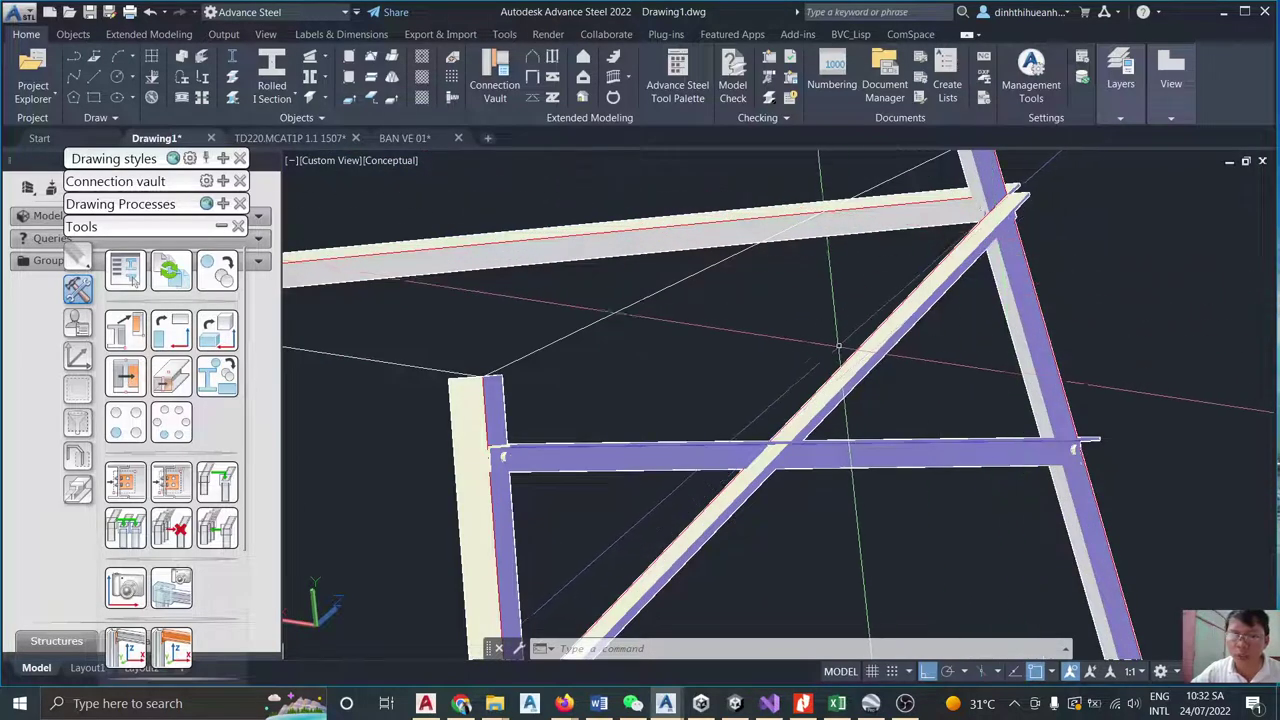
left_click(560, 460)
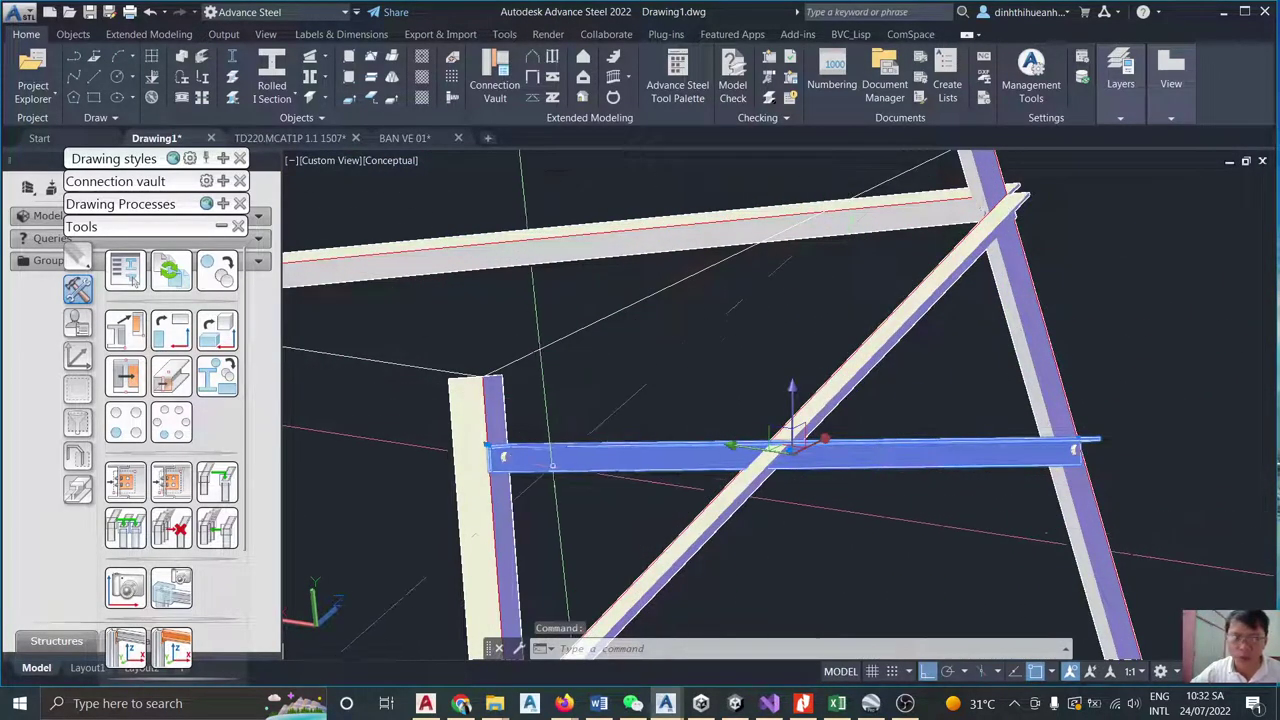
scroll(548, 467, "up", 3)
scroll(905, 360, "down", 2)
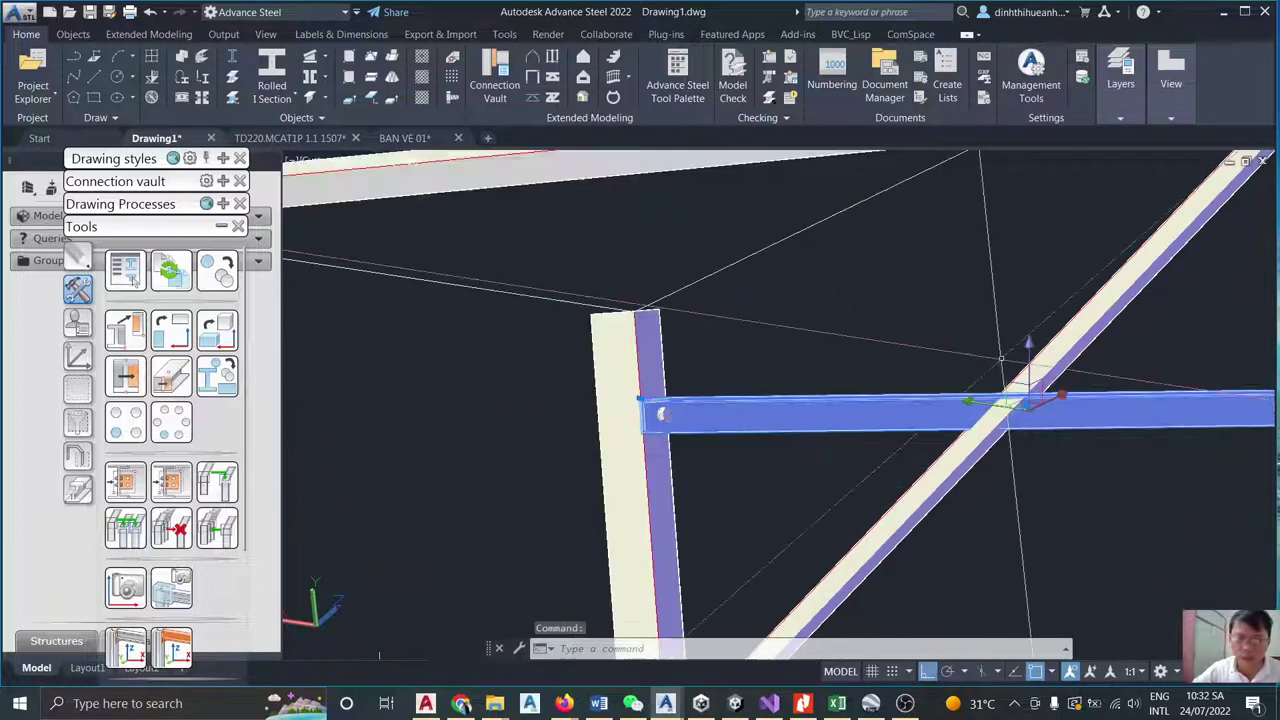
scroll(802, 412, "up", 3)
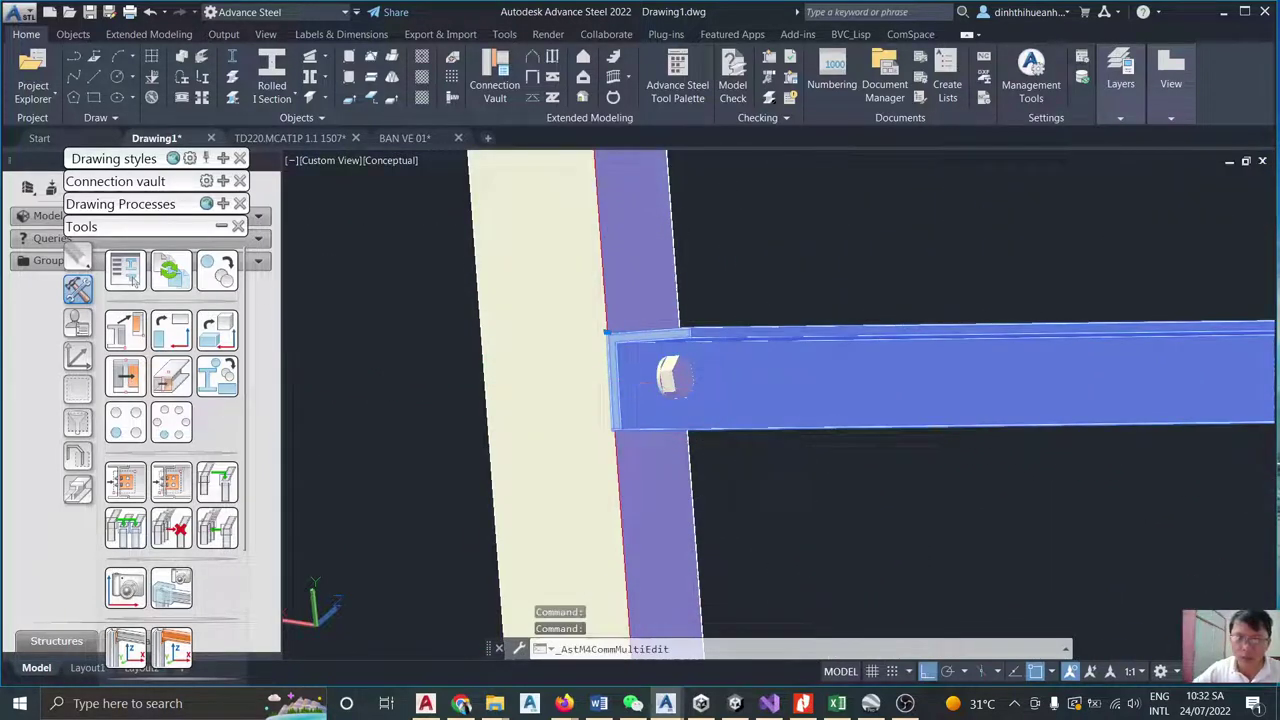
double_click(802, 412)
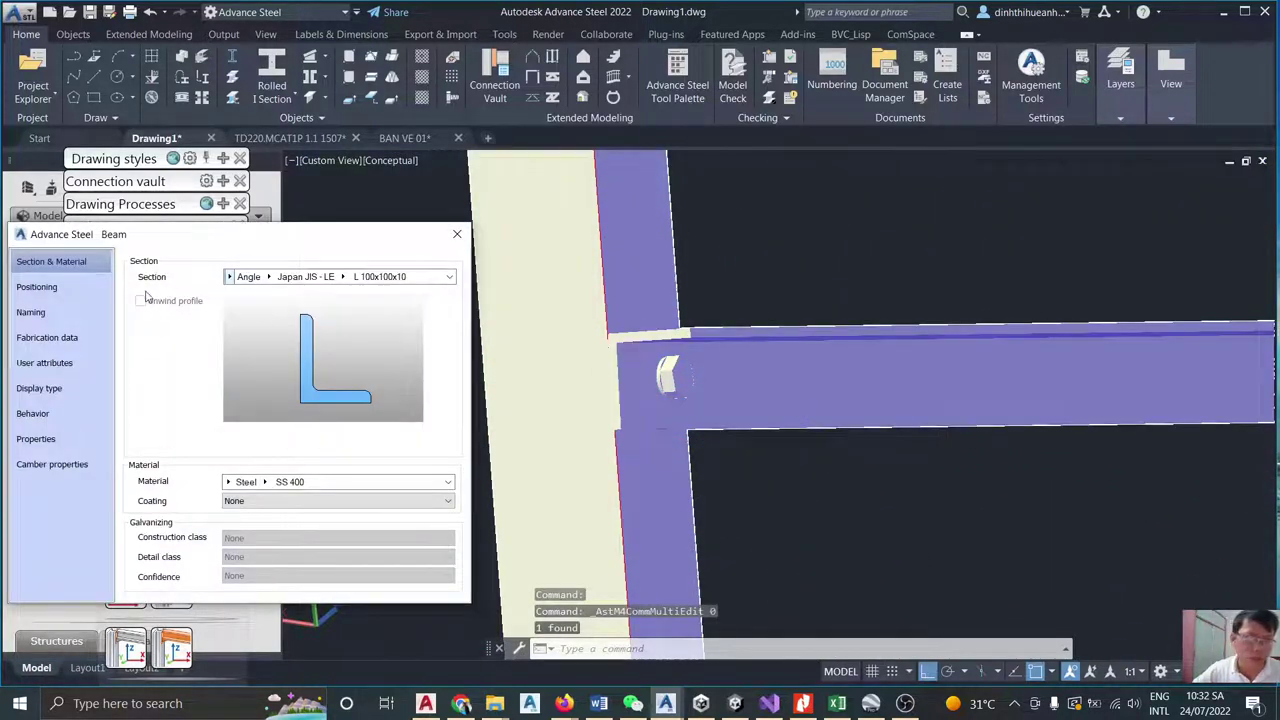
left_click(36, 287)
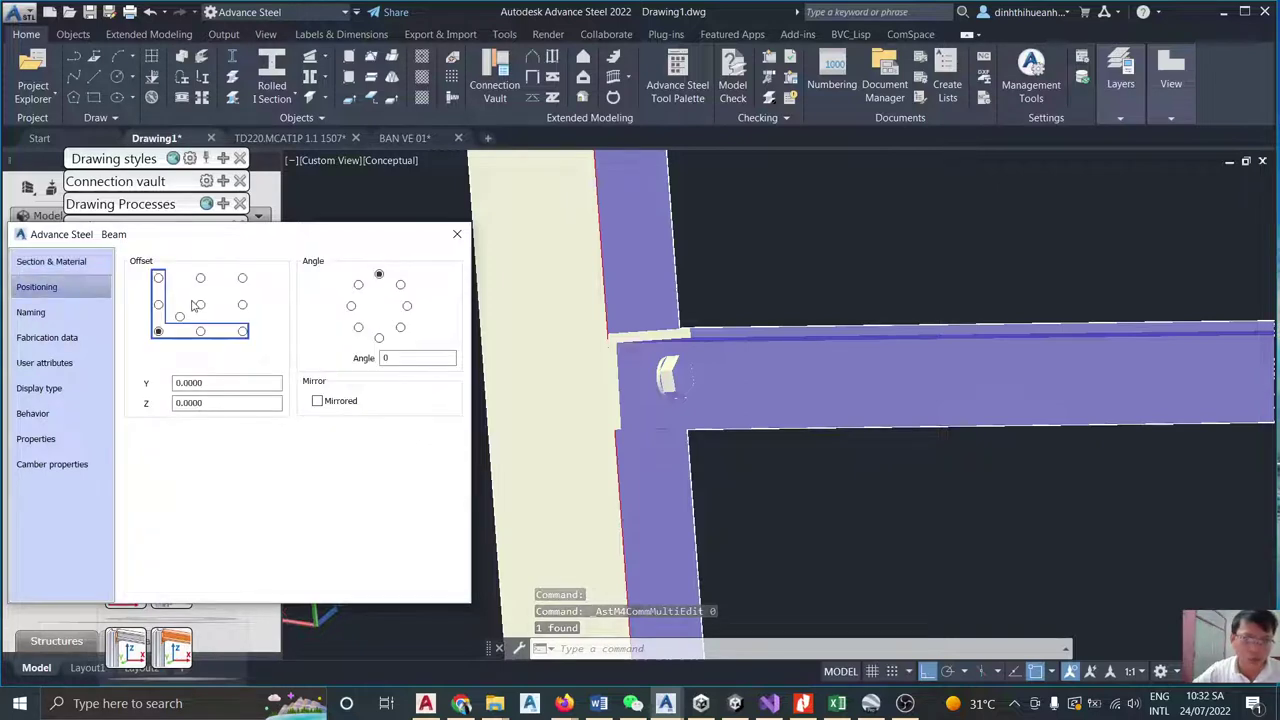
left_click(379, 338)
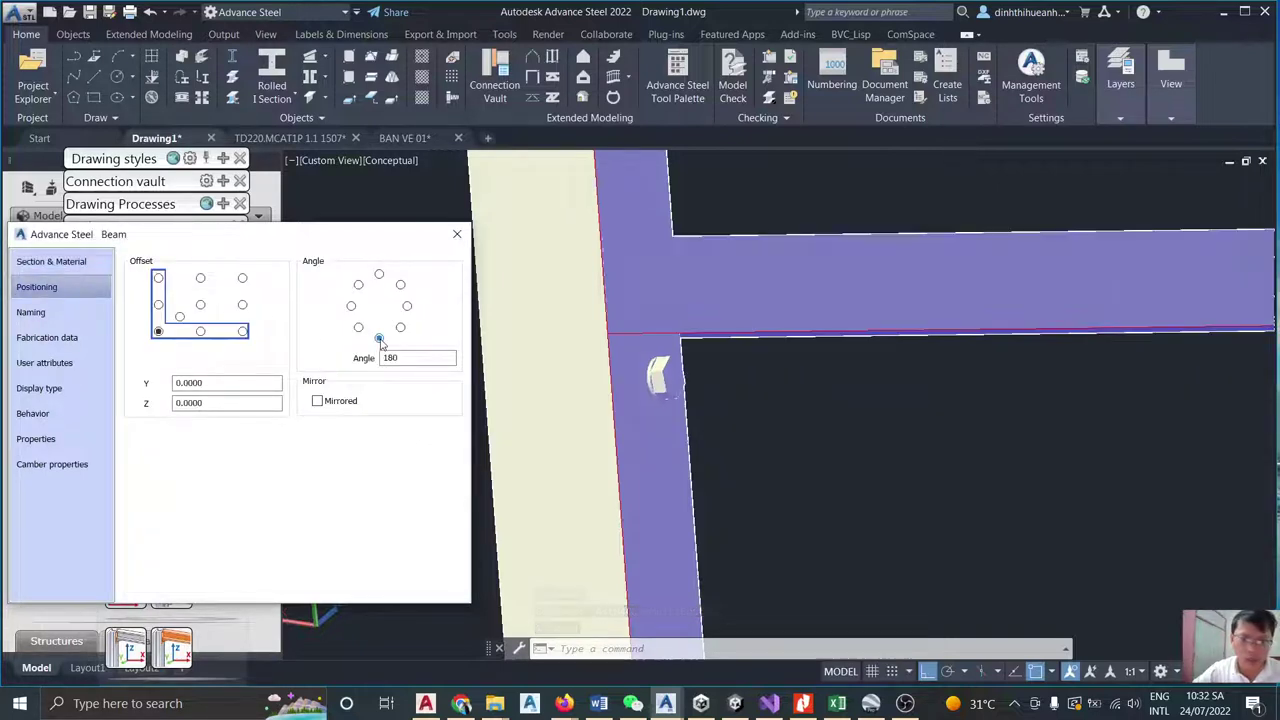
Try a Z offset of 10 on the turned brace, checking its end against the leg and the other brace.
scroll(708, 343, "down", 5)
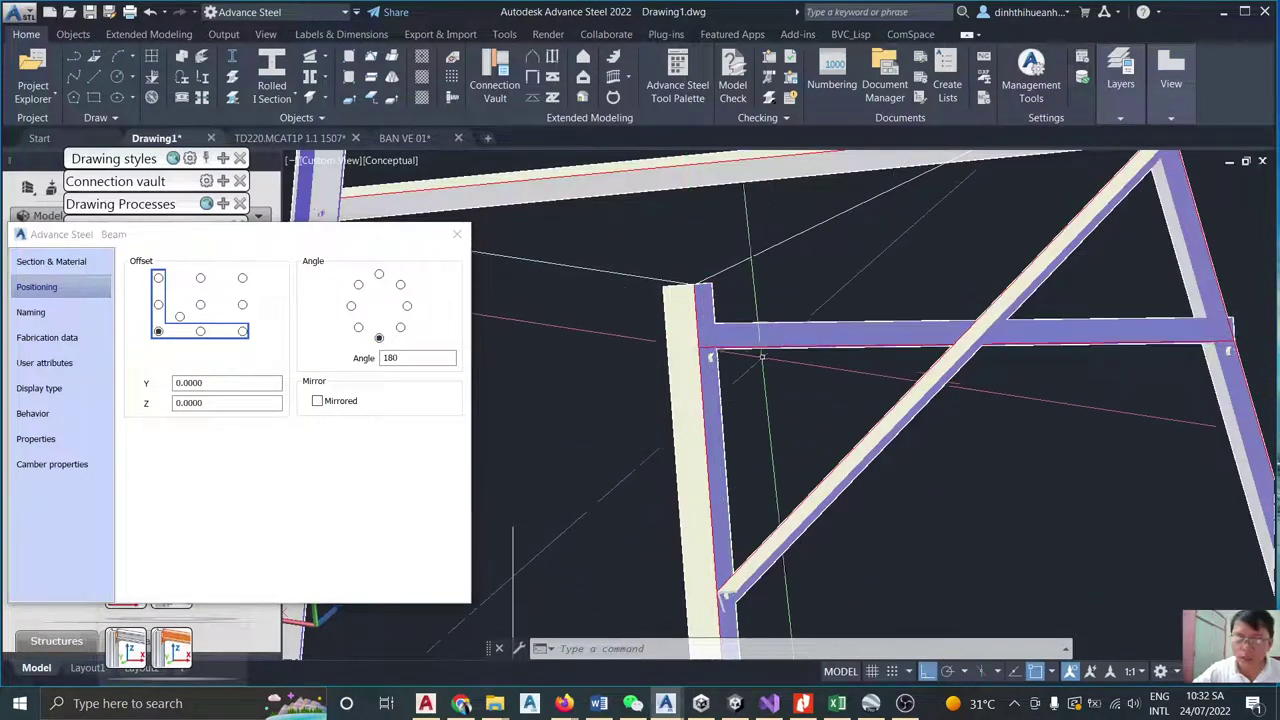
scroll(737, 355, "up", 4)
middle_click_drag(737, 355, 971, 406, "shift")
scroll(806, 216, "up", 5)
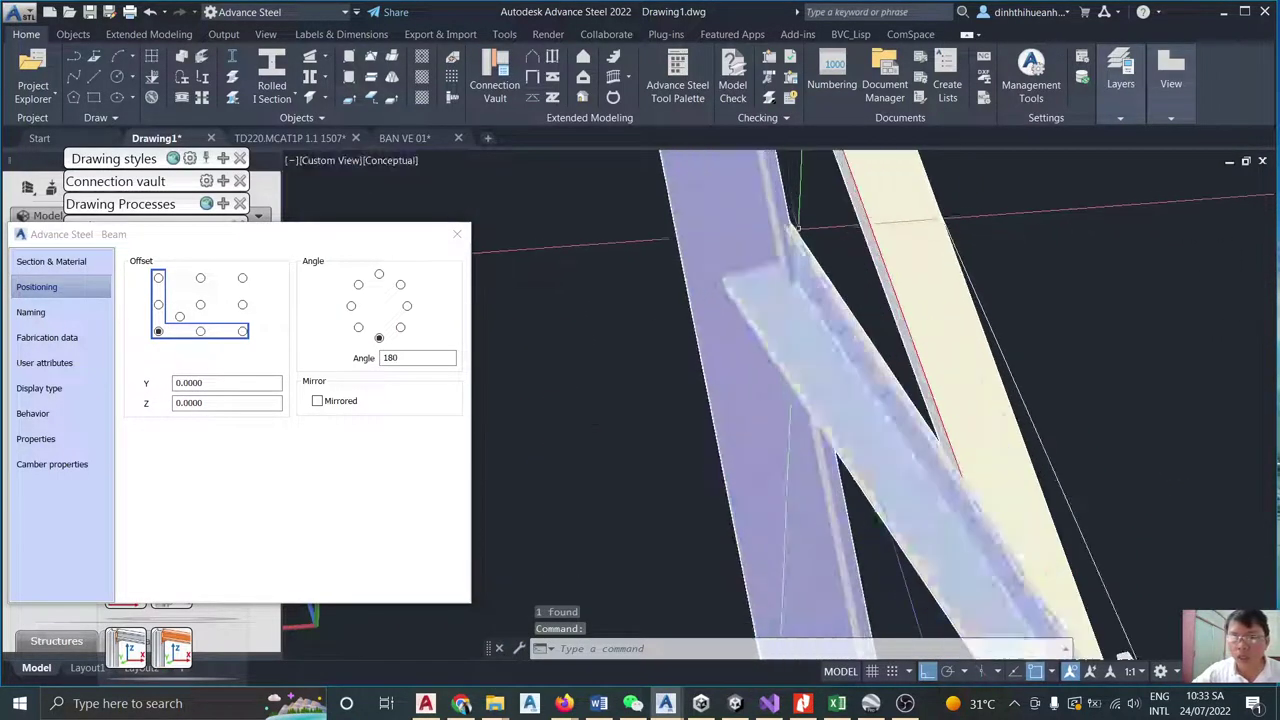
scroll(806, 216, "up", 3)
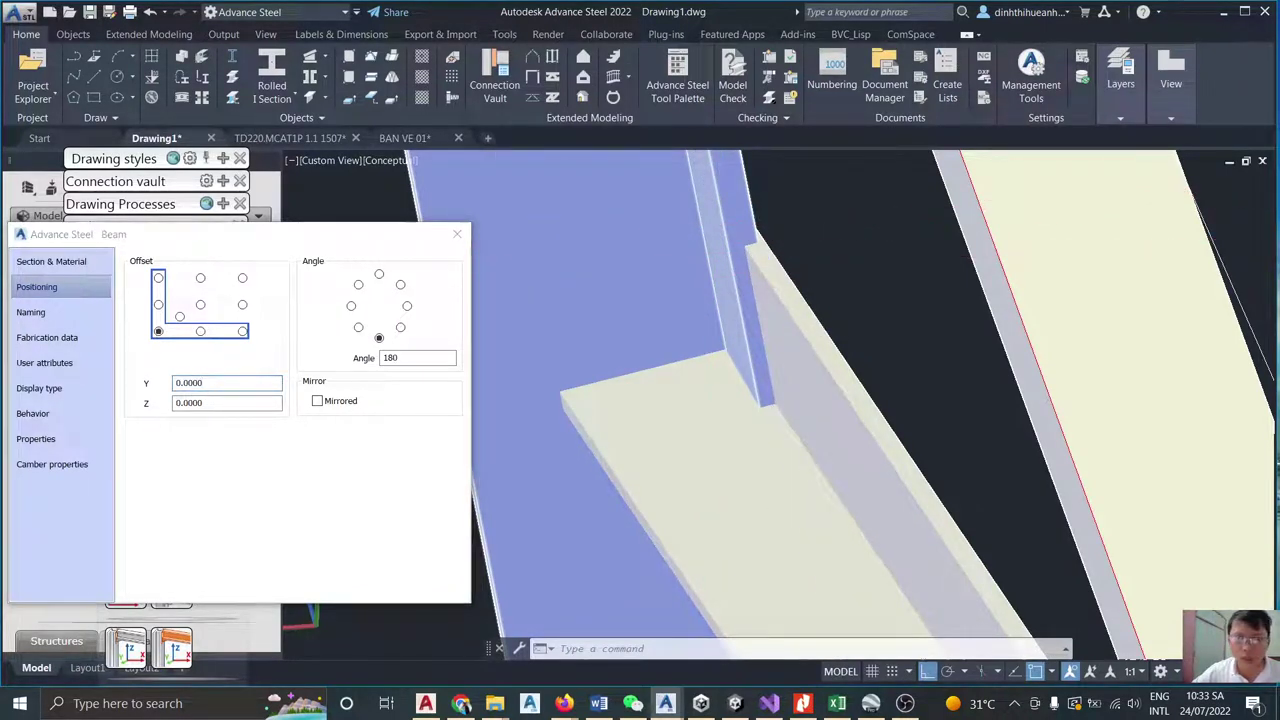
left_click_drag(223, 405, 158, 415)
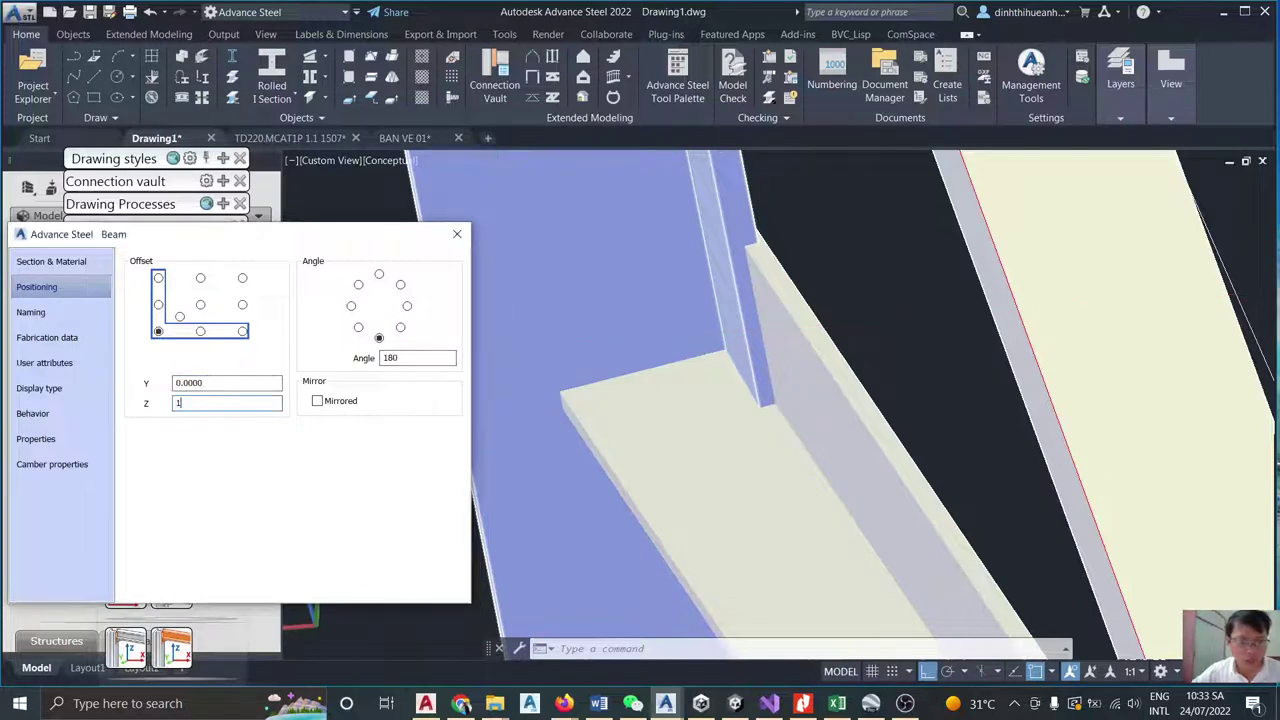
type("10")
left_click(225, 382)
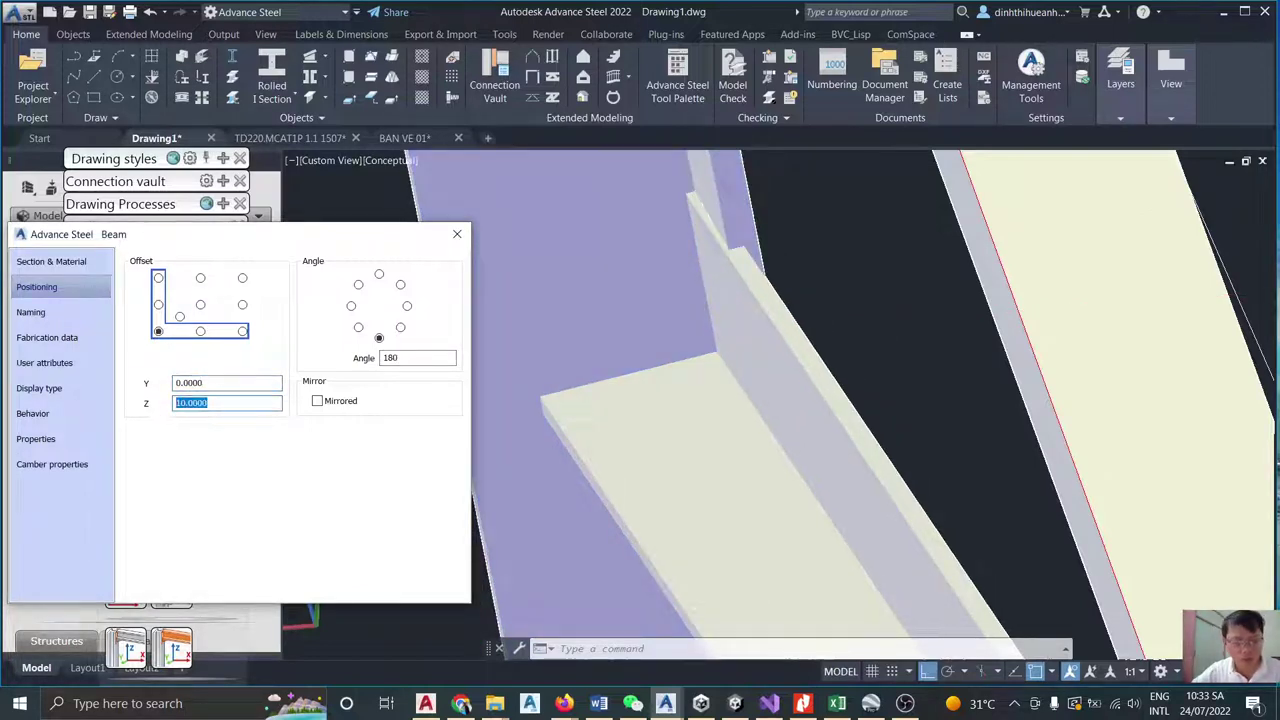
Try Z offsets of 15, 20 and 18 on the turned brace to clear the other brace.
left_click(194, 405)
type("15")
left_click(228, 383)
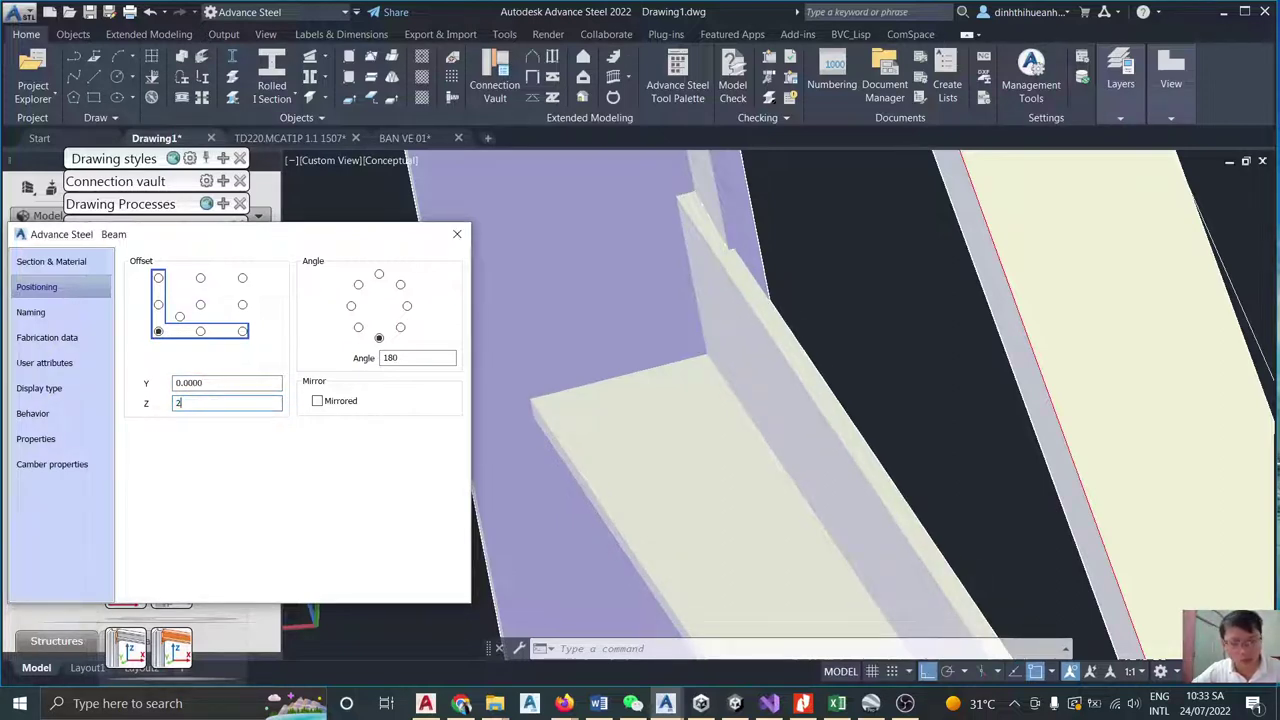
left_click(209, 403)
type("20")
left_click(218, 384)
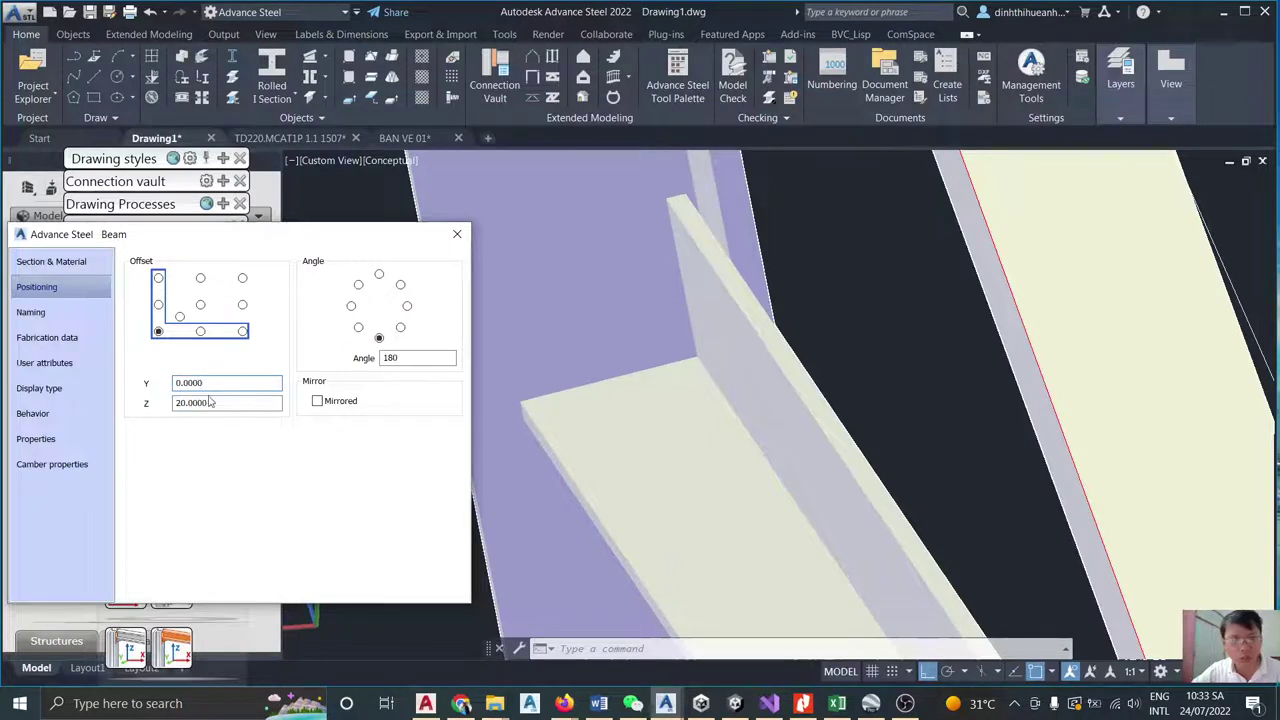
left_click(218, 384)
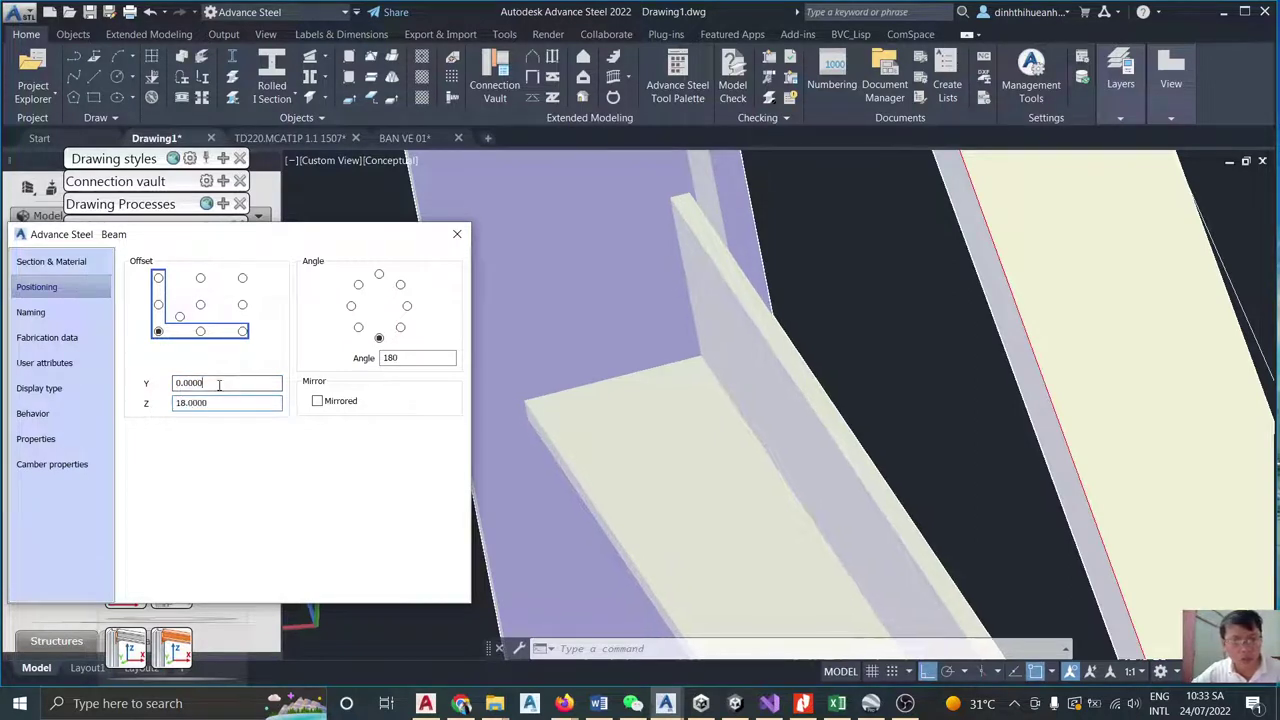
left_click(457, 234)
Examine both ends of the turned brace and how its bolts sit relative to the brace and legs.
middle_click_drag(560, 400, 528, 612, "shift")
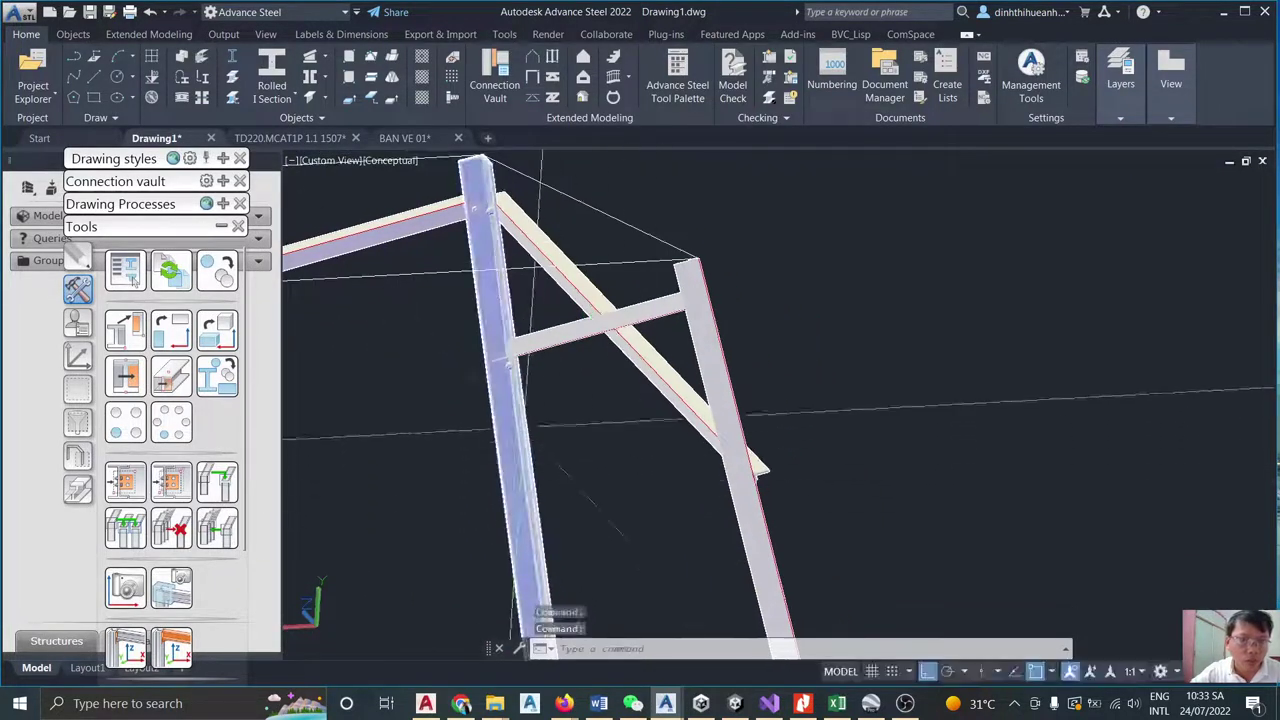
scroll(523, 428, "up", 5)
scroll(522, 430, "down", 5)
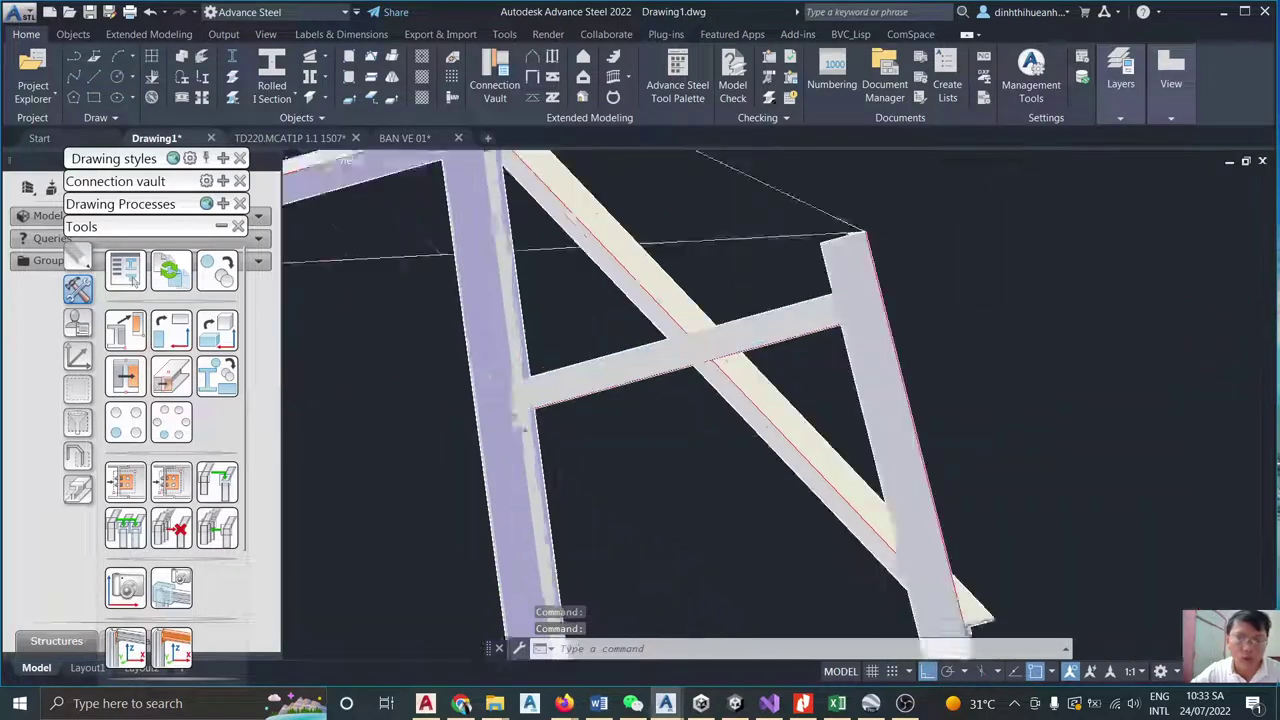
middle_click_drag(522, 430, 583, 423, "shift")
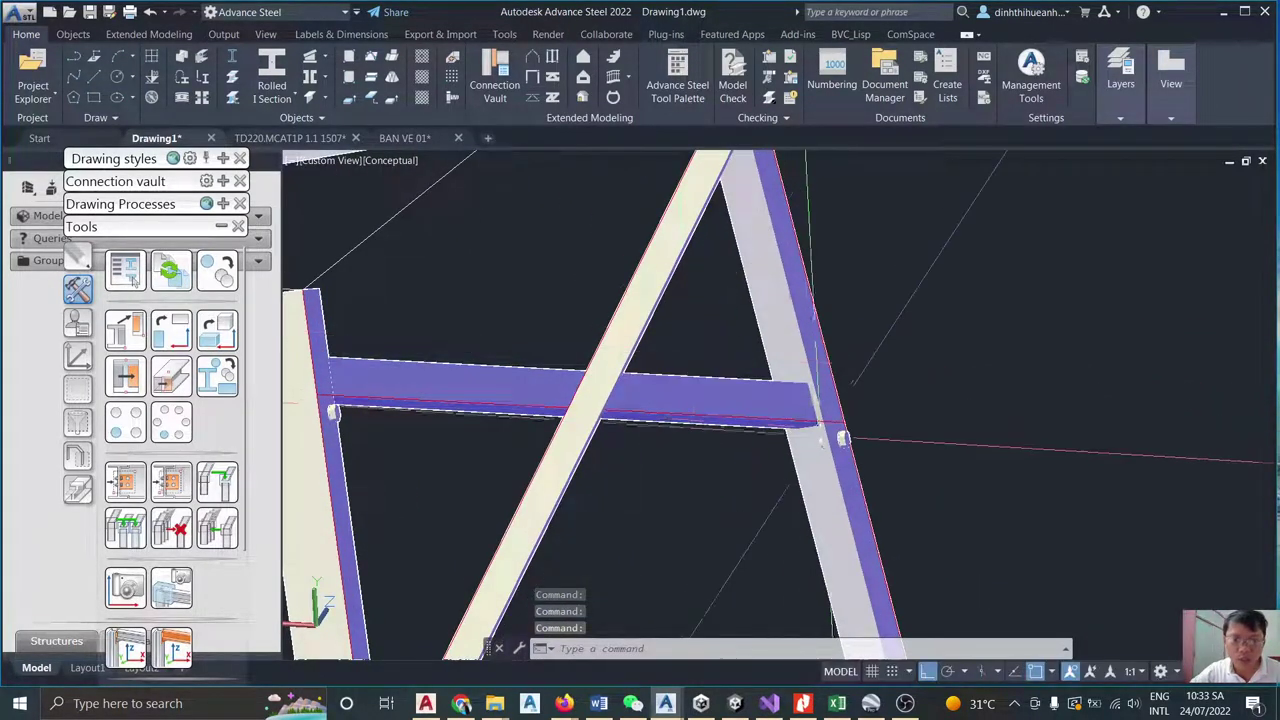
scroll(818, 440, "up", 5)
left_click(890, 438)
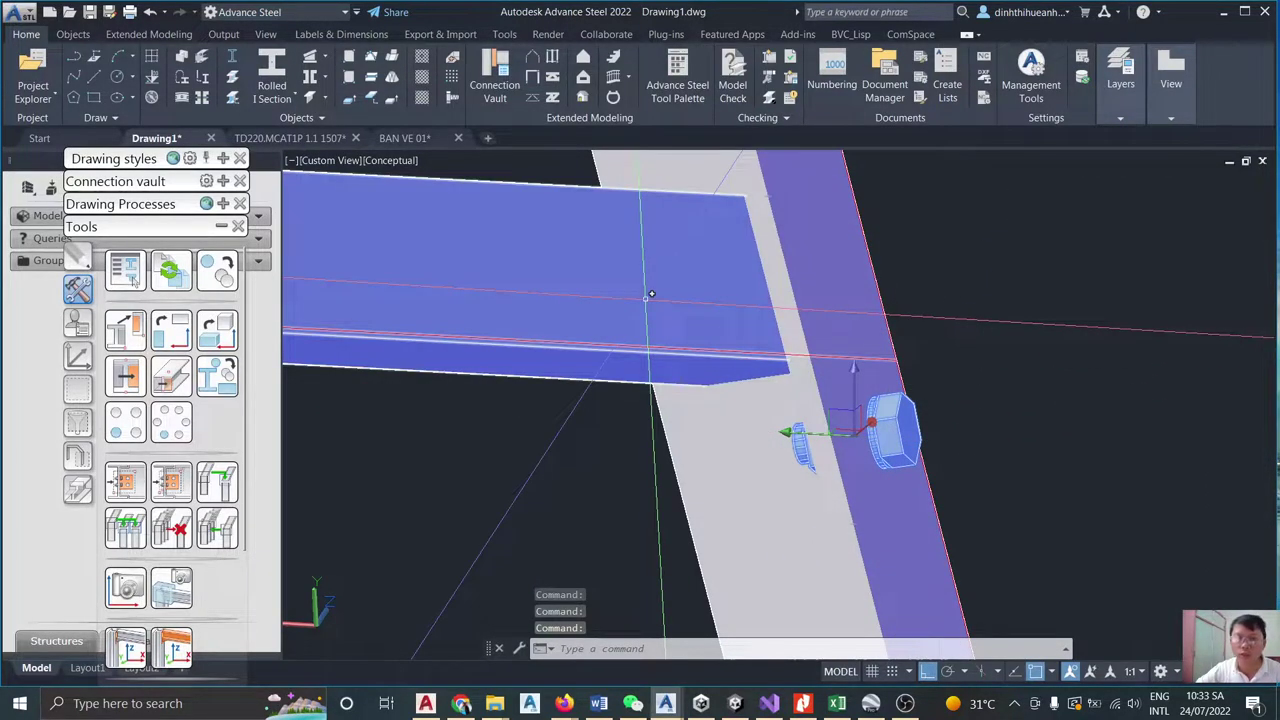
scroll(1089, 443, "down", 5)
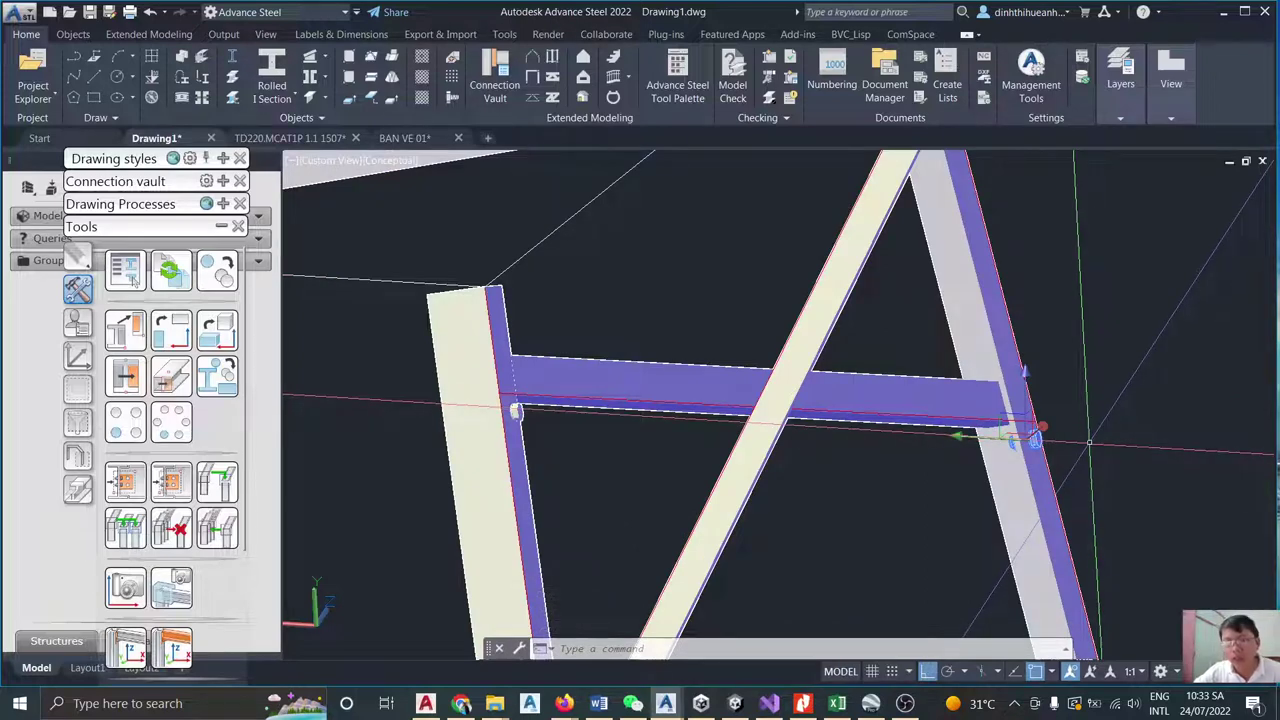
key("Escape")
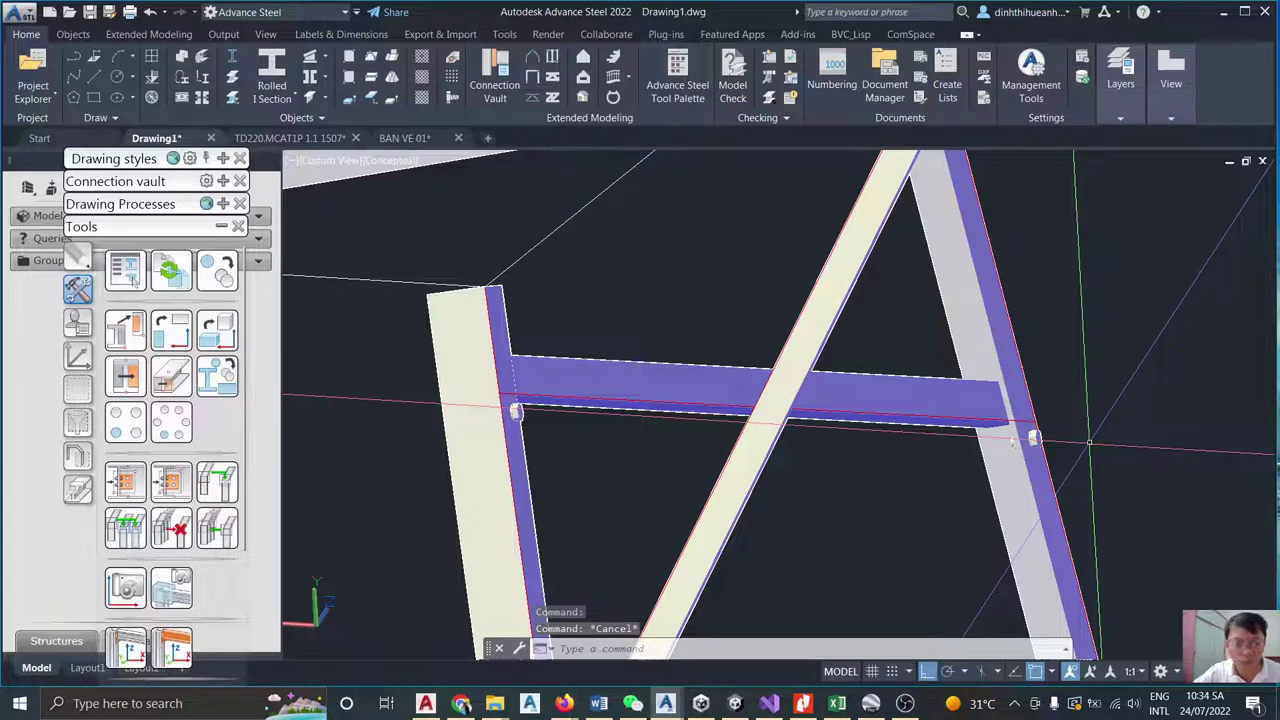
Undo the brace's 180° rotation and its Z offset changes.
scroll(1089, 443, "up", 5)
middle_click_drag(1089, 443, 1089, 443, "shift")
key("ctrl+z")
key("ctrl+z")
key("ctrl+z")
key("ctrl+z")
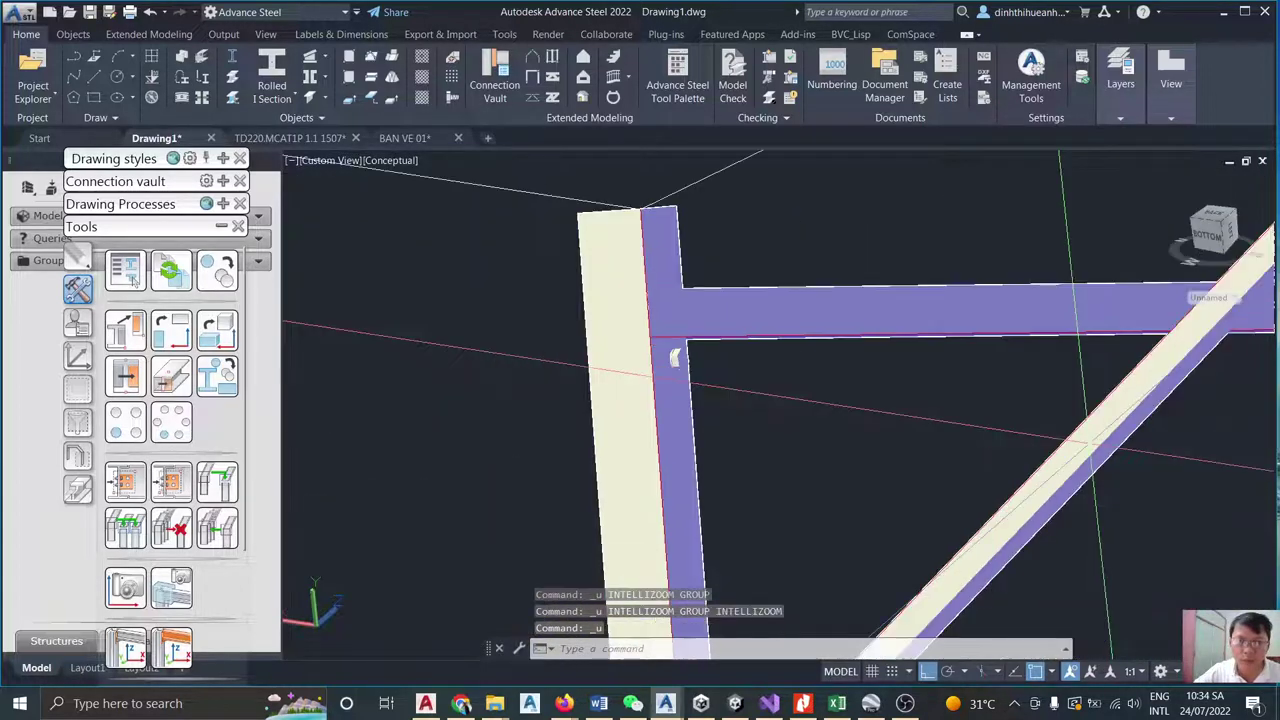
scroll(900, 420, "down", 4)
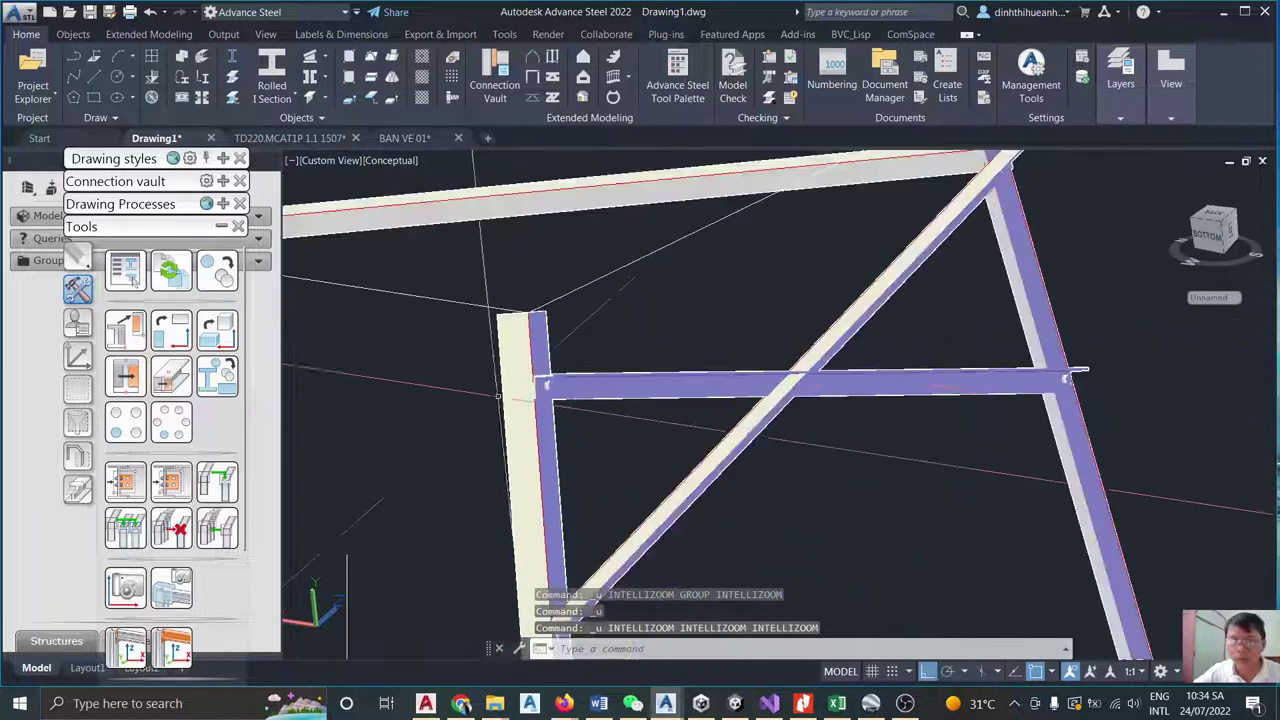
Try the Mirrored option and a 180° angle on the near-horizontal brace, and settle on a positioning angle of 90°.
middle_click_drag(900, 420, 700, 400, "shift")
scroll(576, 383, "up", 4)
scroll(565, 360, "down", 4)
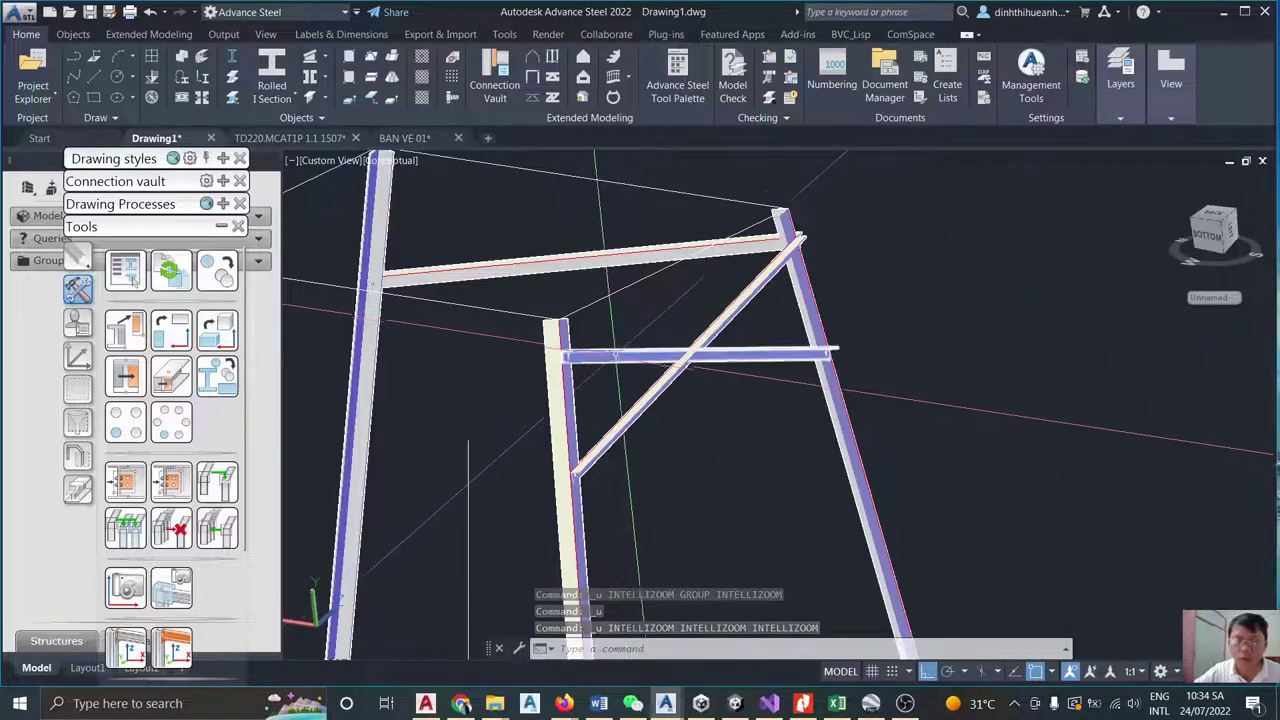
scroll(572, 355, "up", 4)
scroll(572, 355, "up", 3)
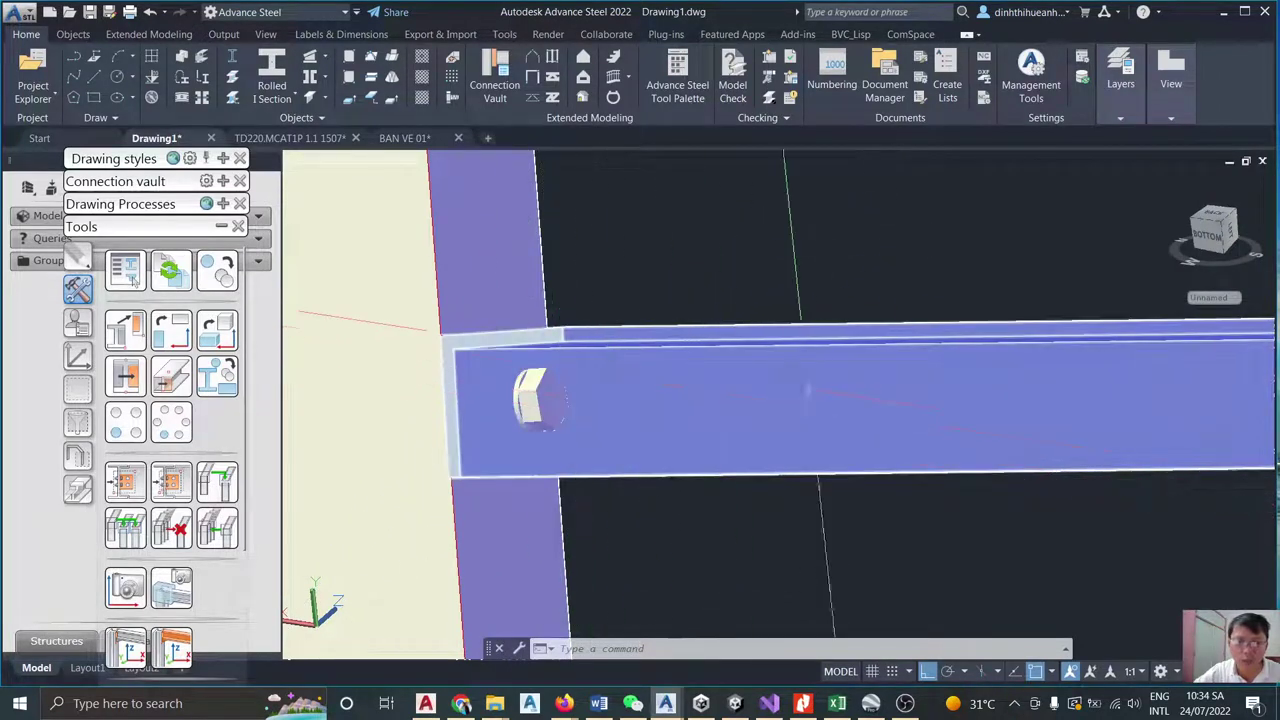
double_click(715, 400)
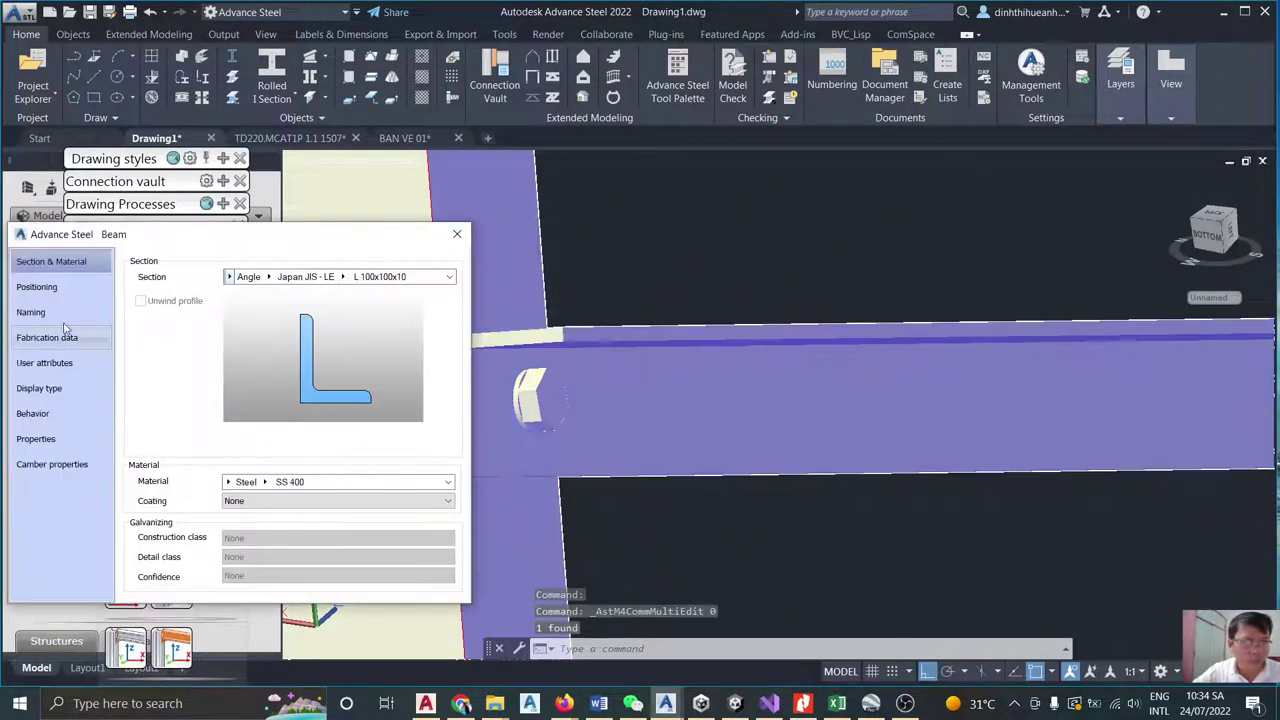
left_click(40, 288)
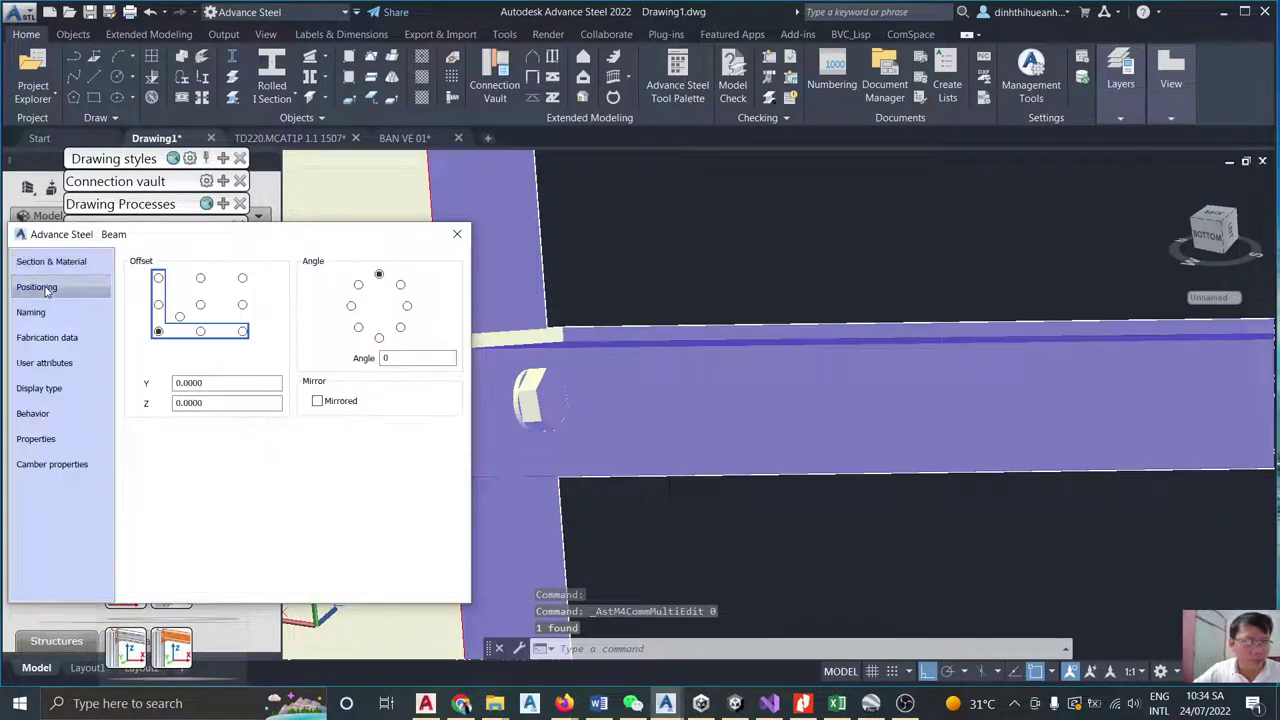
left_click(317, 401)
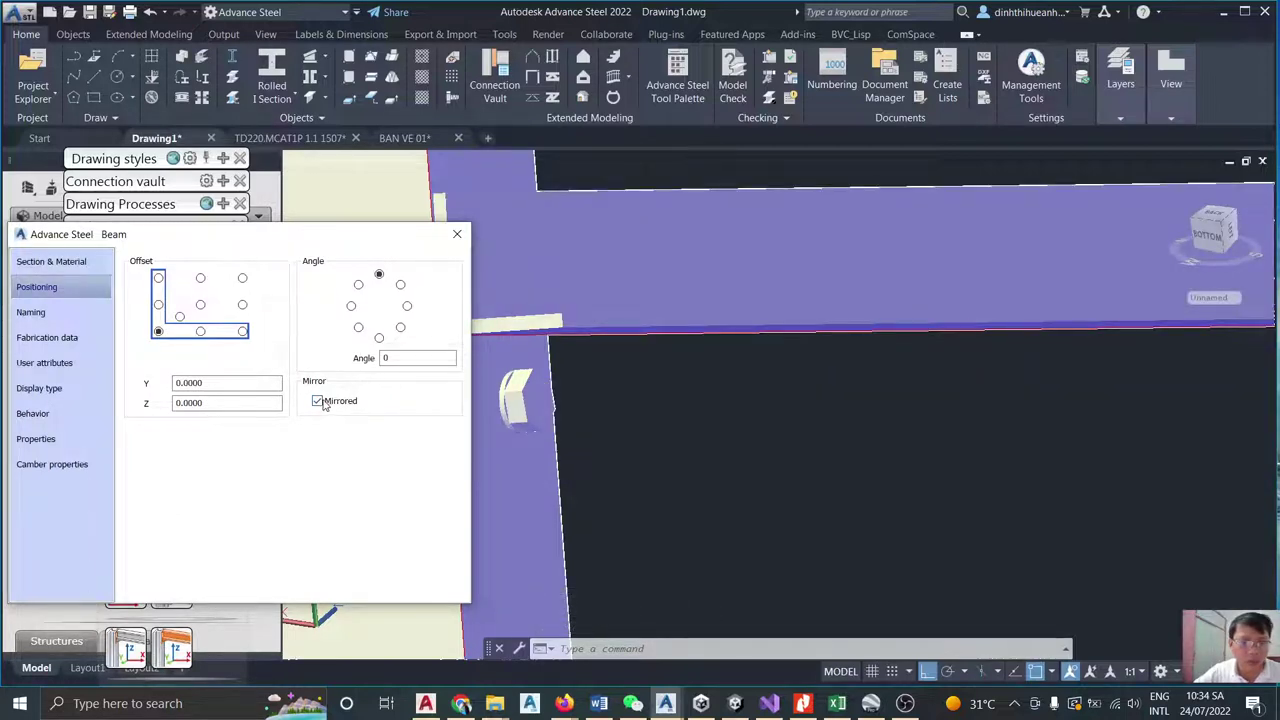
left_click(318, 401)
left_click(379, 339)
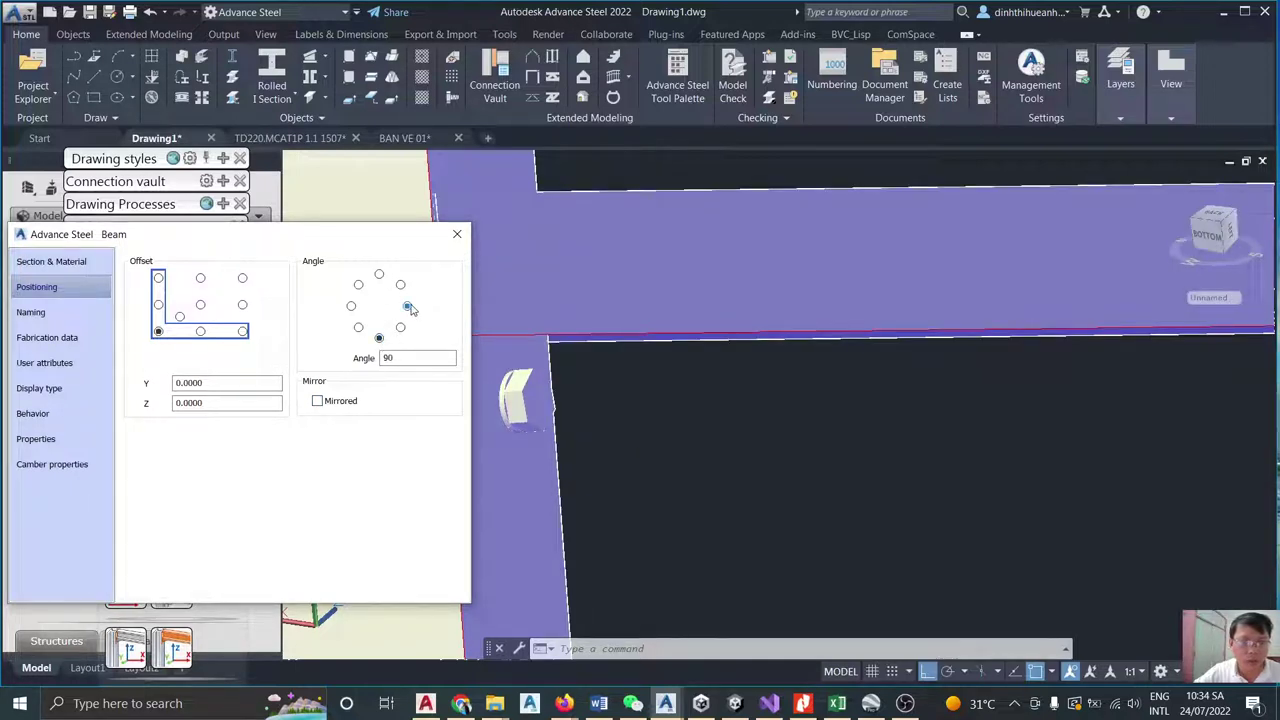
left_click(408, 307)
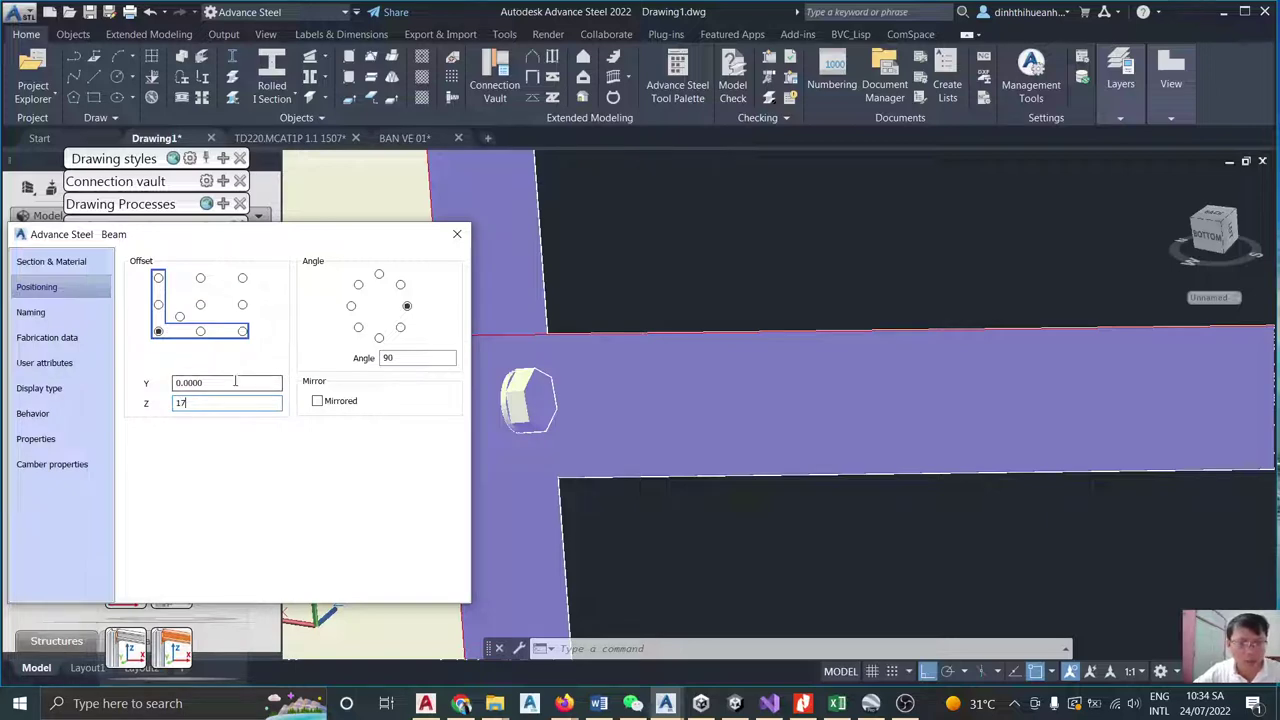
Try a Z offset of 17 on the brace, return it to 0, and set the Y offset to 17.
left_click(235, 381)
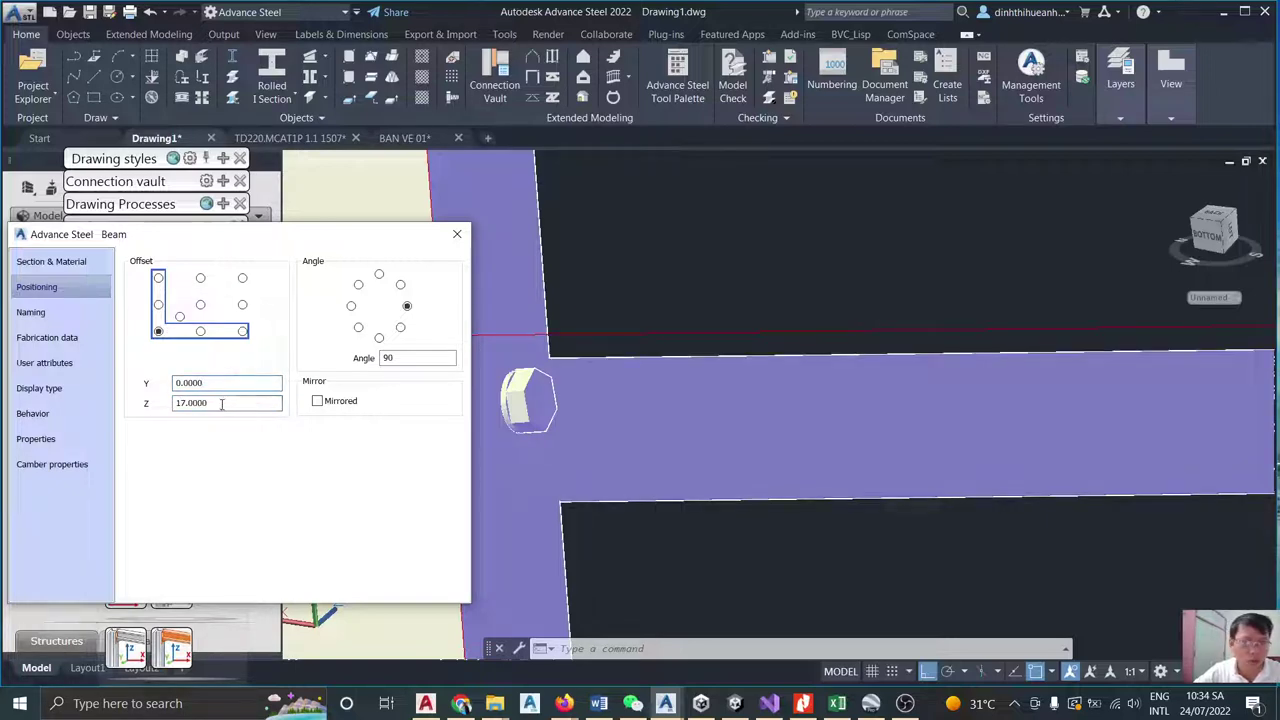
type("0")
key("Tab")
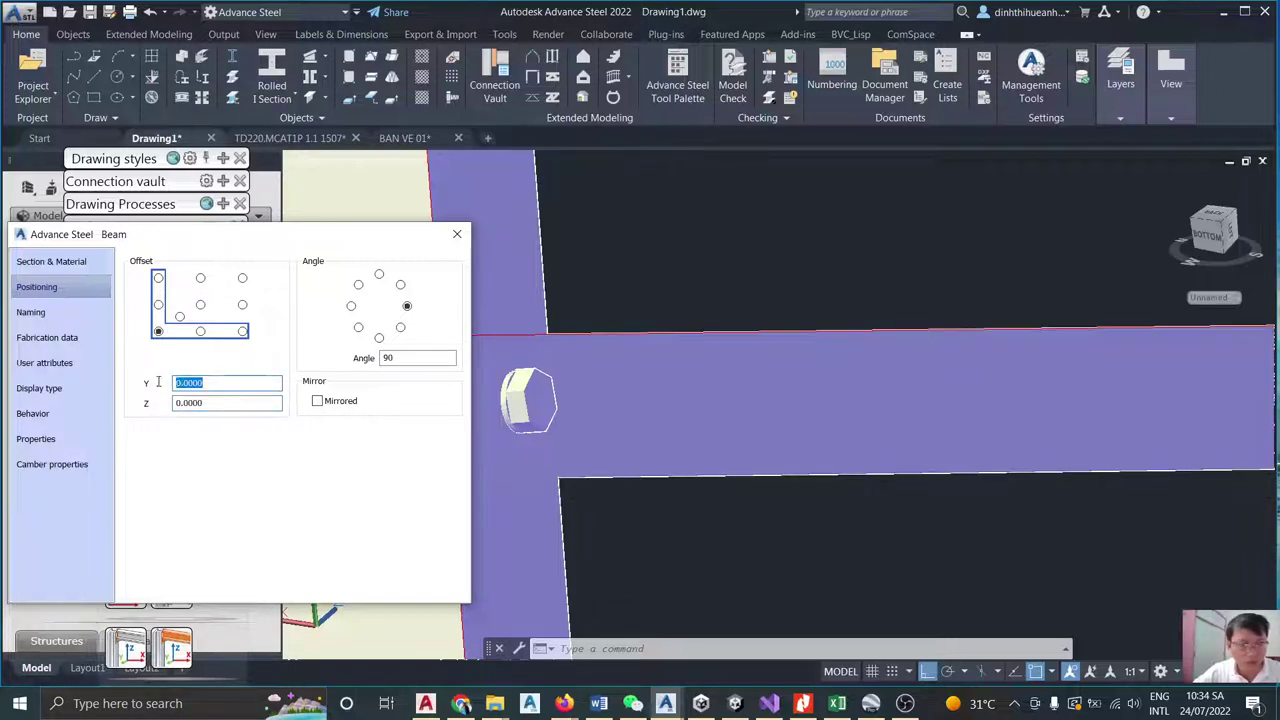
left_click(210, 403)
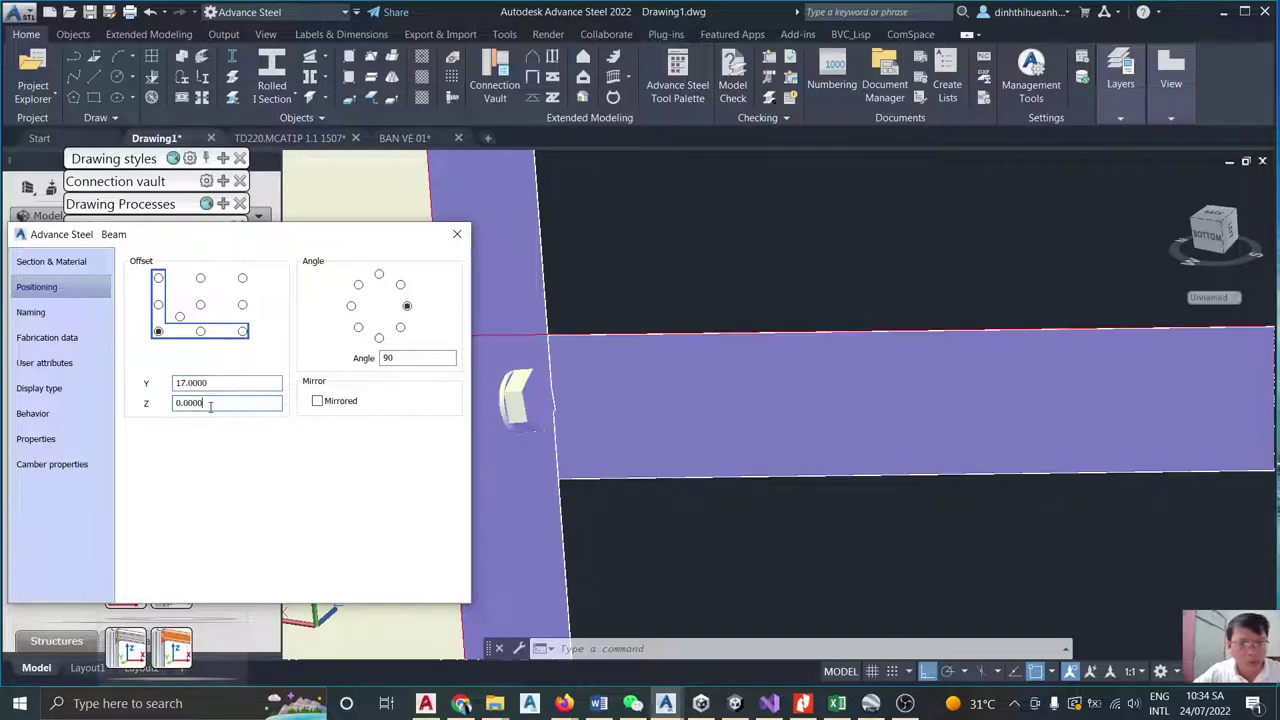
left_click(455, 234)
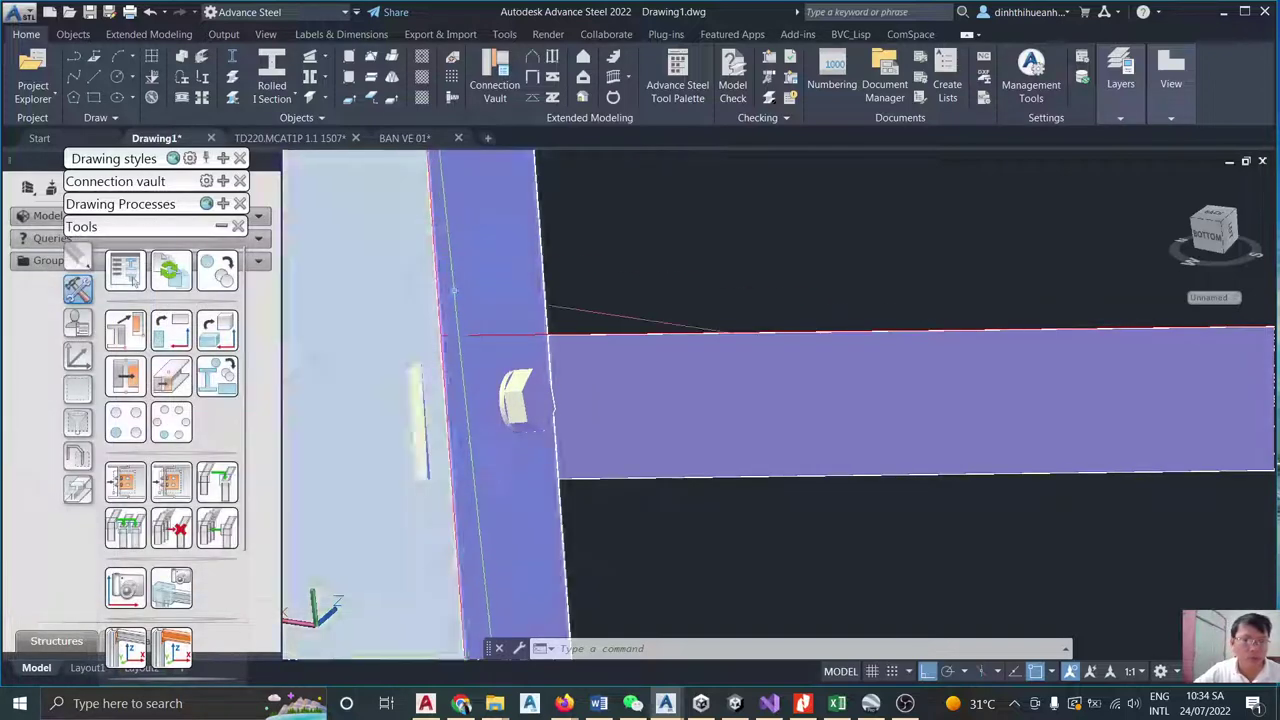
middle_click_drag(560, 410, 886, 434, "shift")
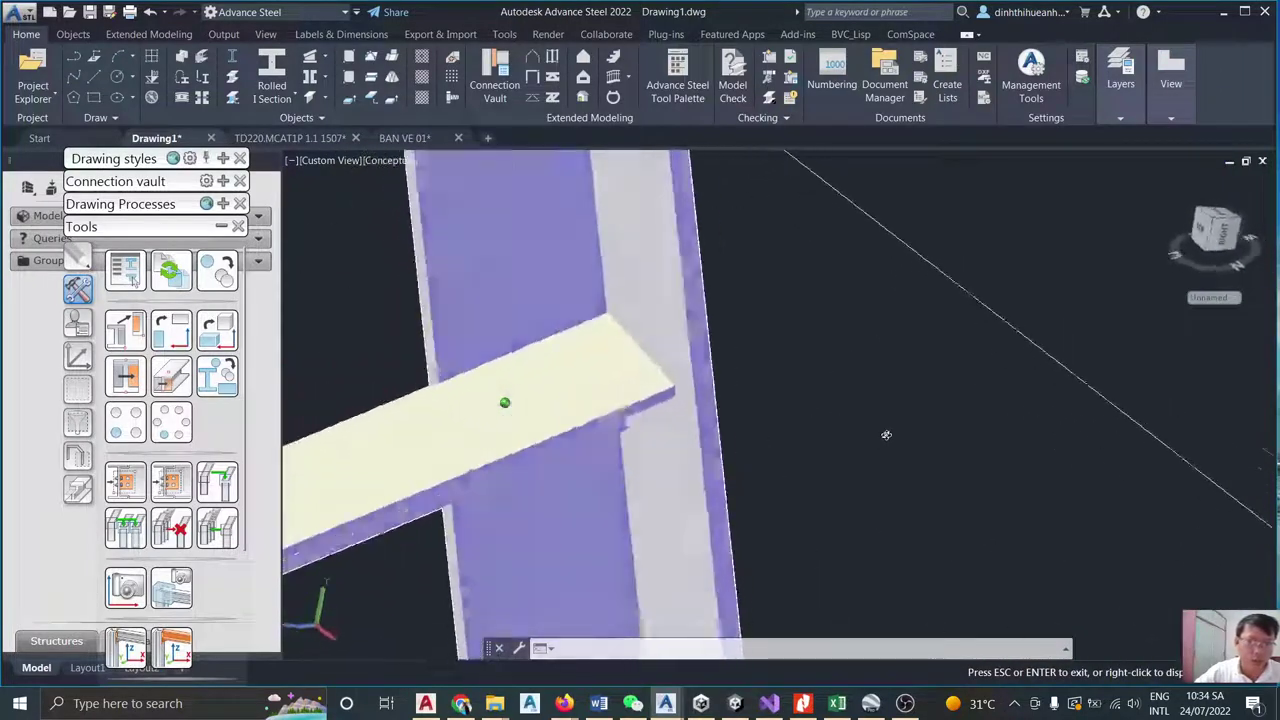
Examine how the offset brace meets the legs at both ends and crosses the other brace on the same face.
scroll(810, 400, "down", 5)
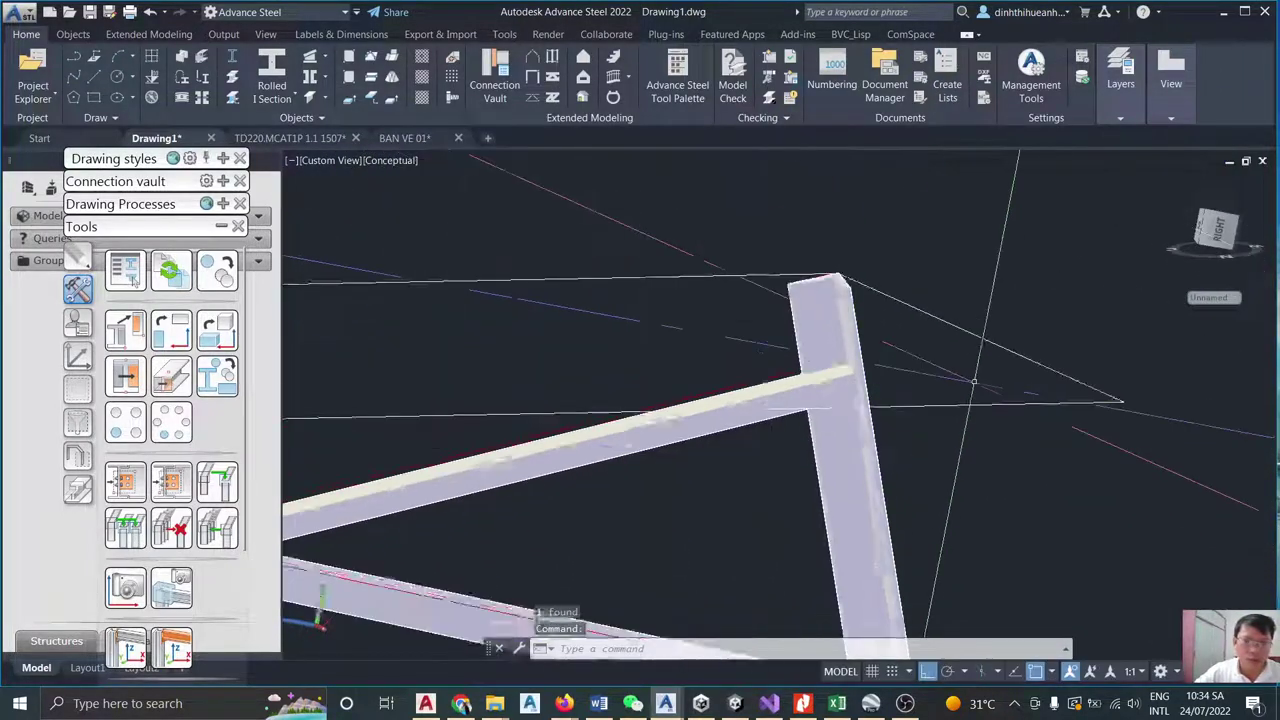
scroll(599, 482, "up", 5)
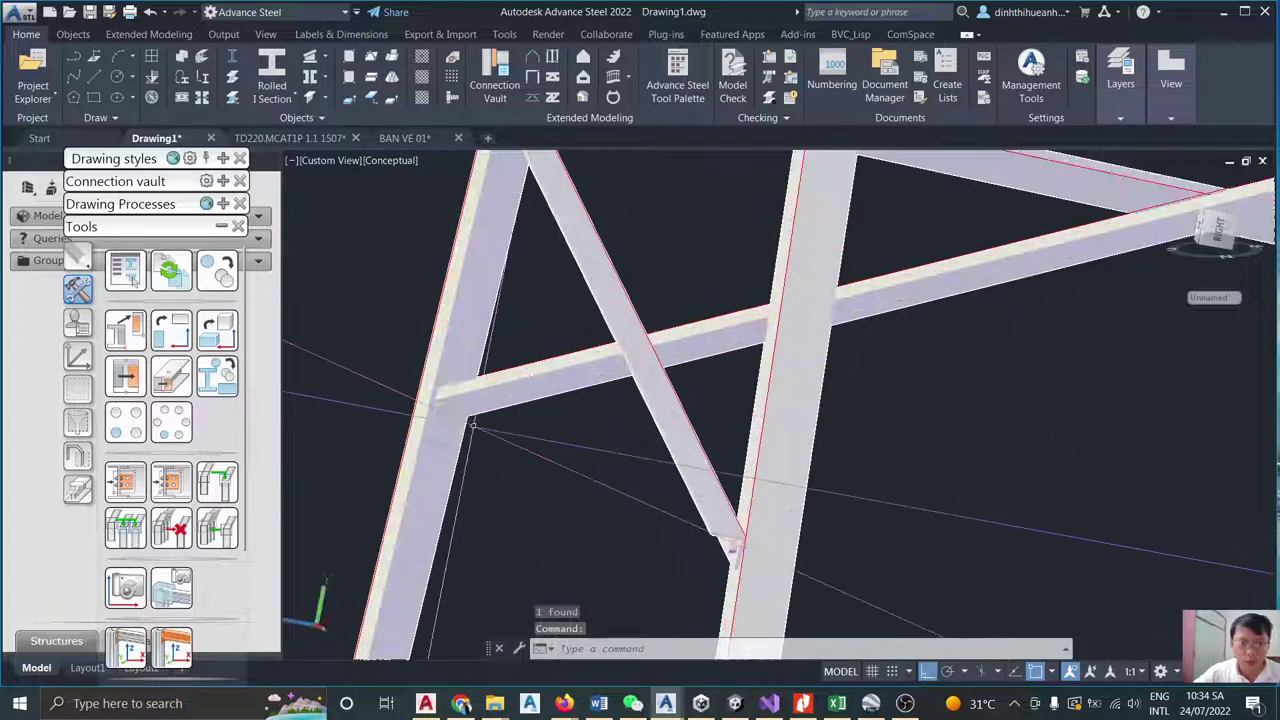
middle_click_drag(540, 450, 418, 472, "shift")
scroll(418, 472, "down", 5)
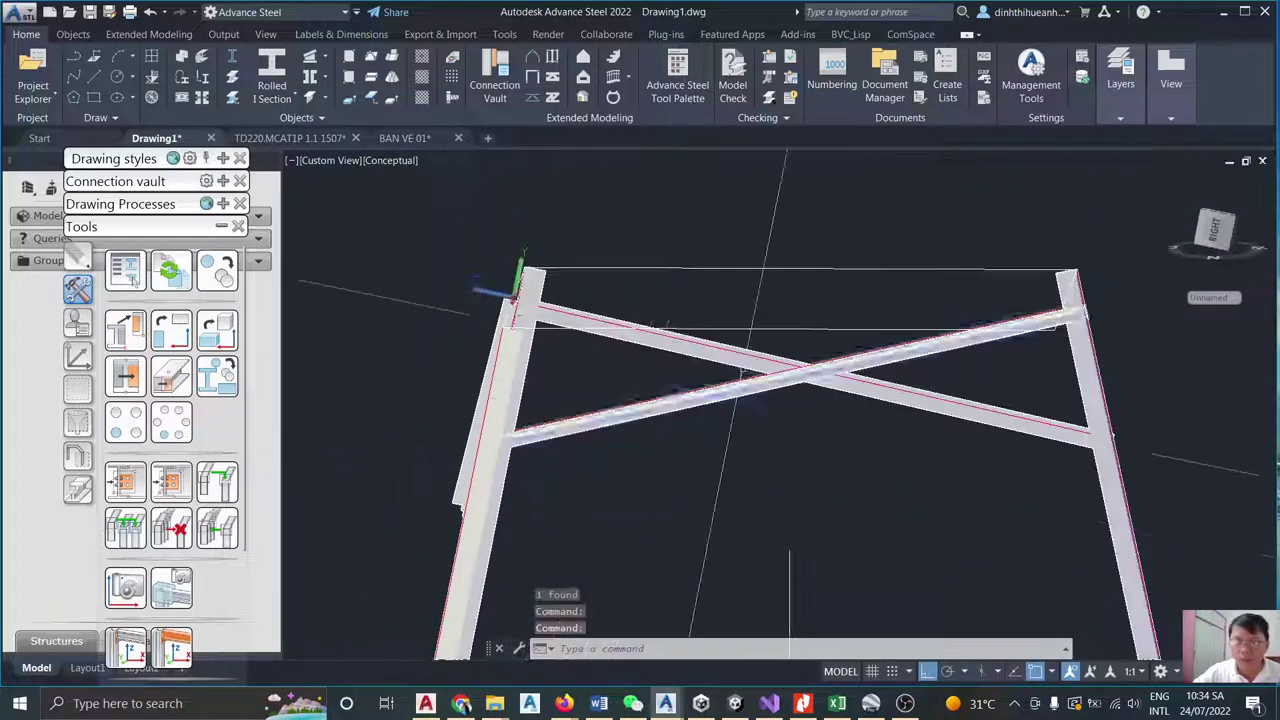
middle_click_drag(700, 400, 561, 460, "shift")
scroll(562, 458, "up", 5)
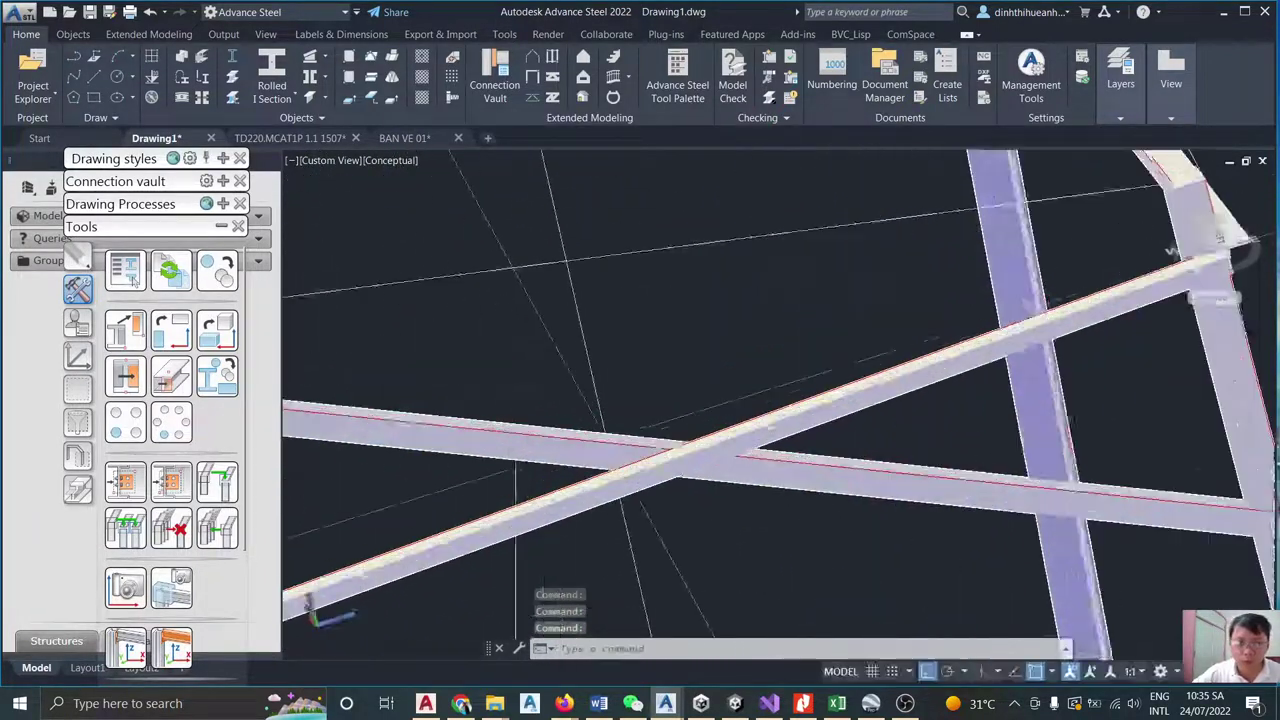
scroll(663, 488, "down", 4)
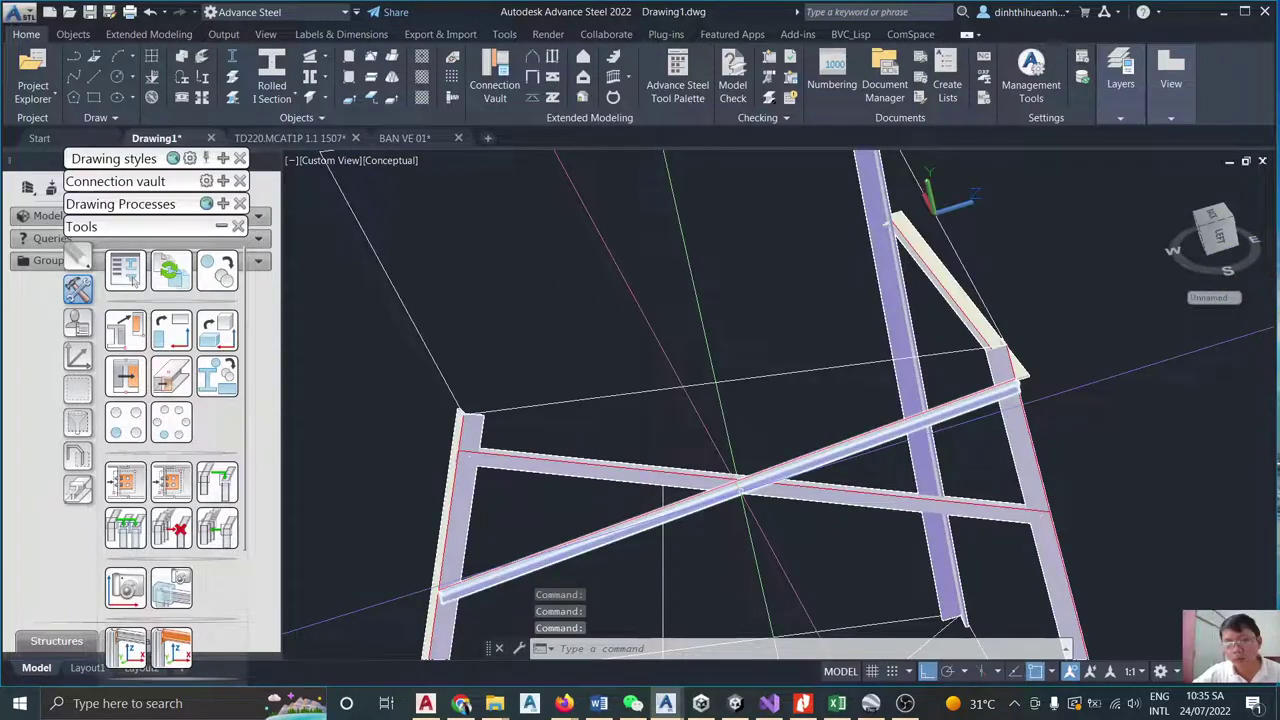
scroll(740, 488, "down", 2)
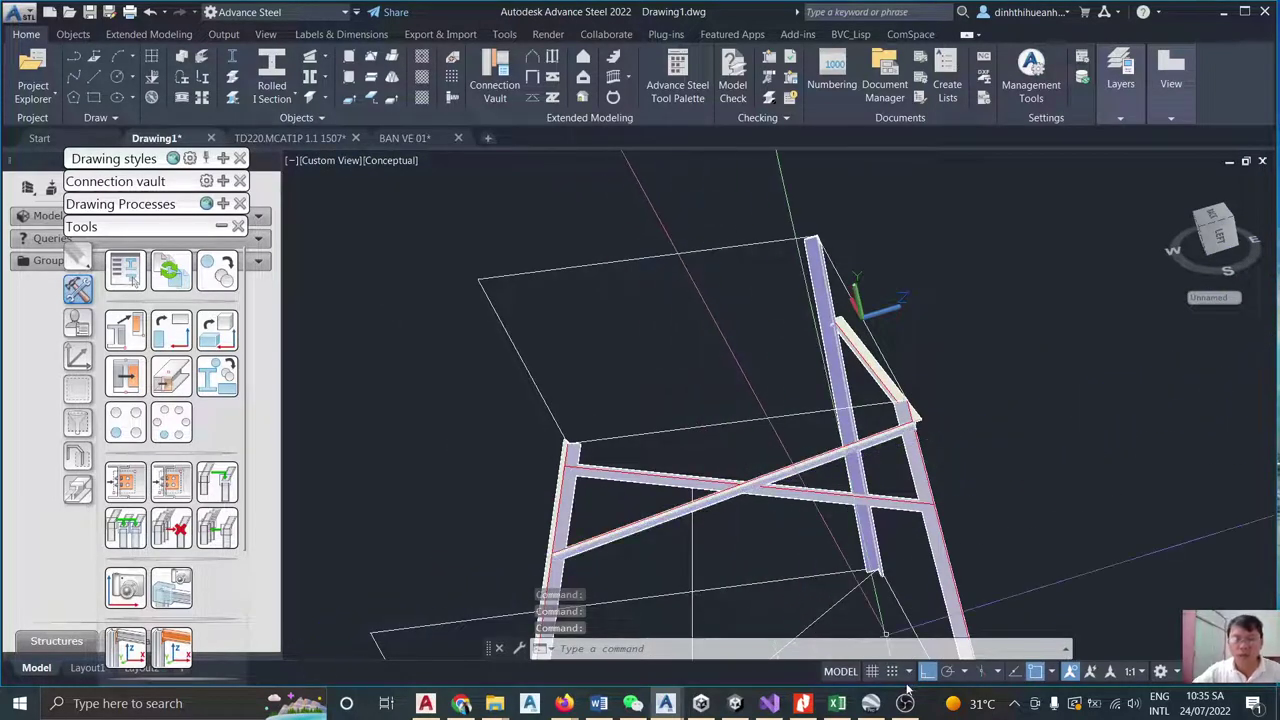
Switch to the Word outline, strike through the line "3. MODIFY 3D OBJECT", and return to Advance Steel.
left_click(599, 703)
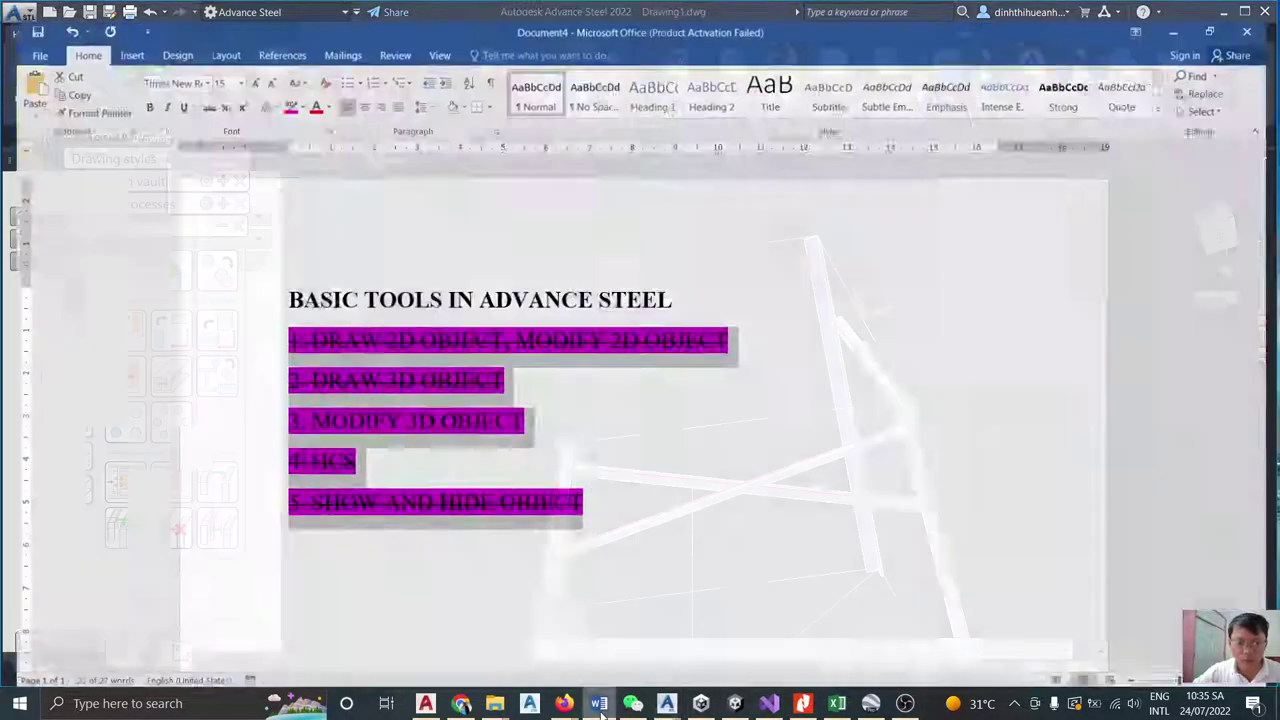
left_click(585, 496)
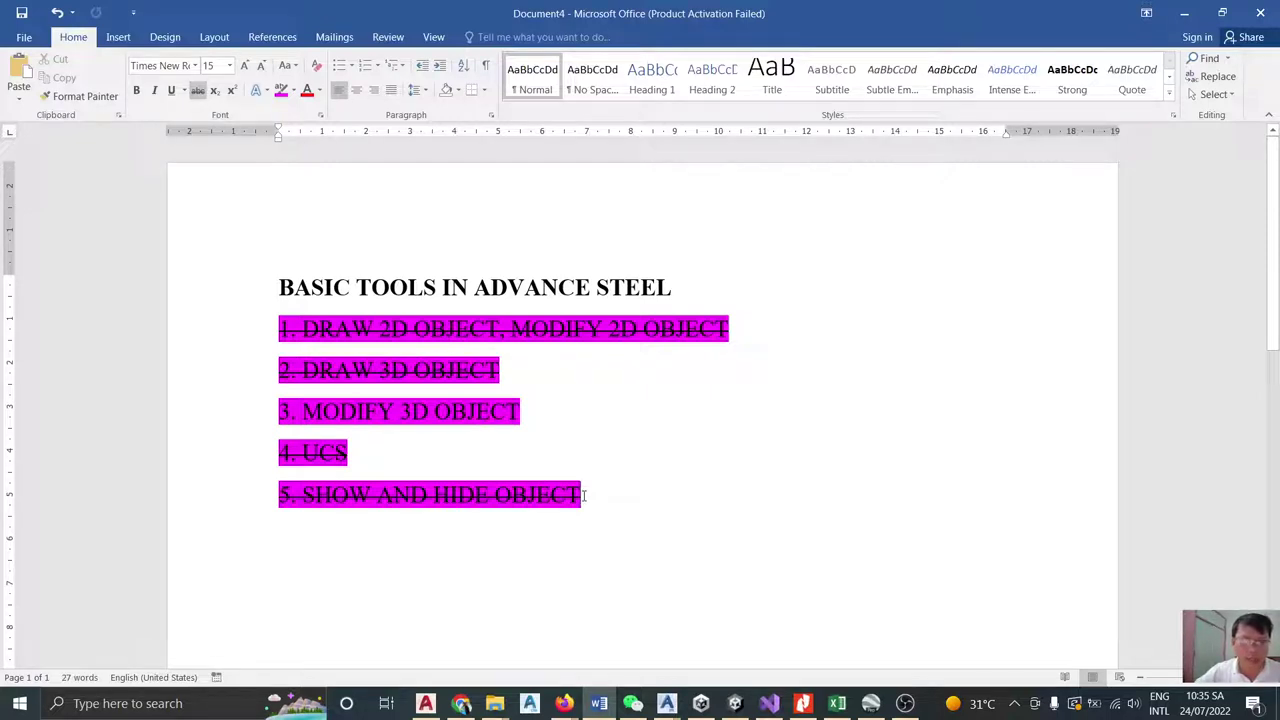
left_click_drag(521, 412, 296, 411)
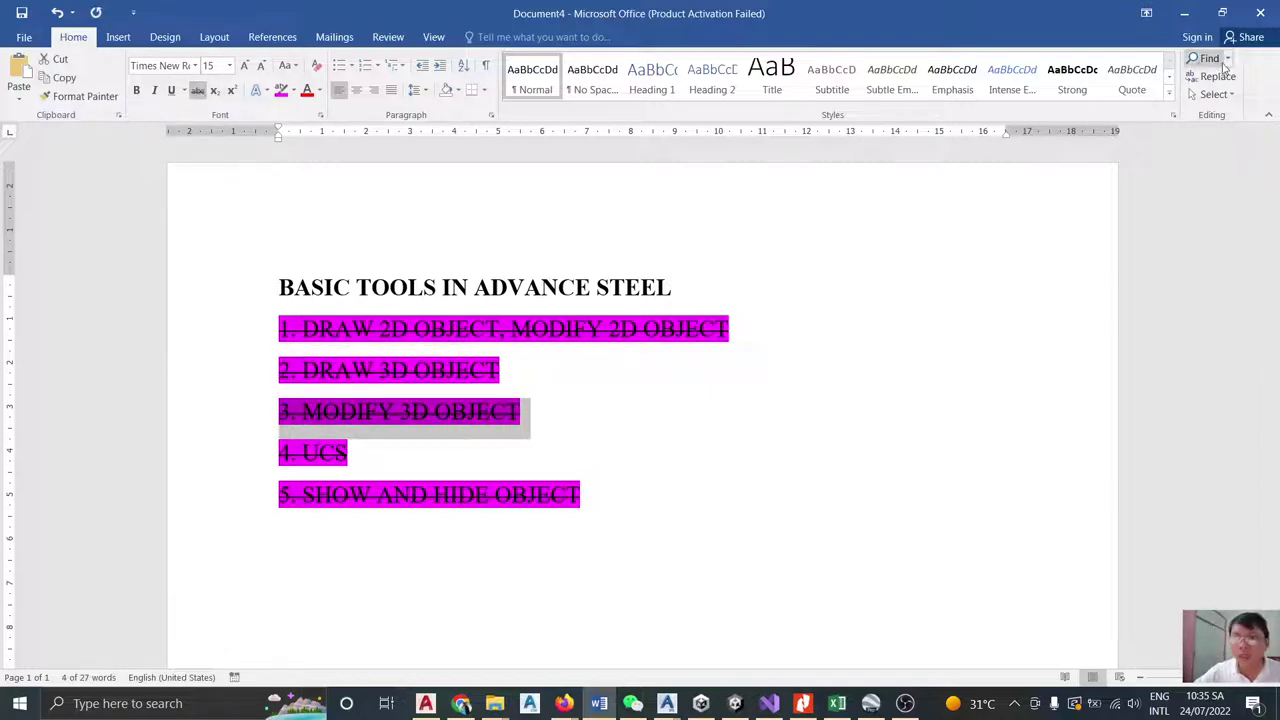
left_click(1190, 20)
left_click(978, 370)
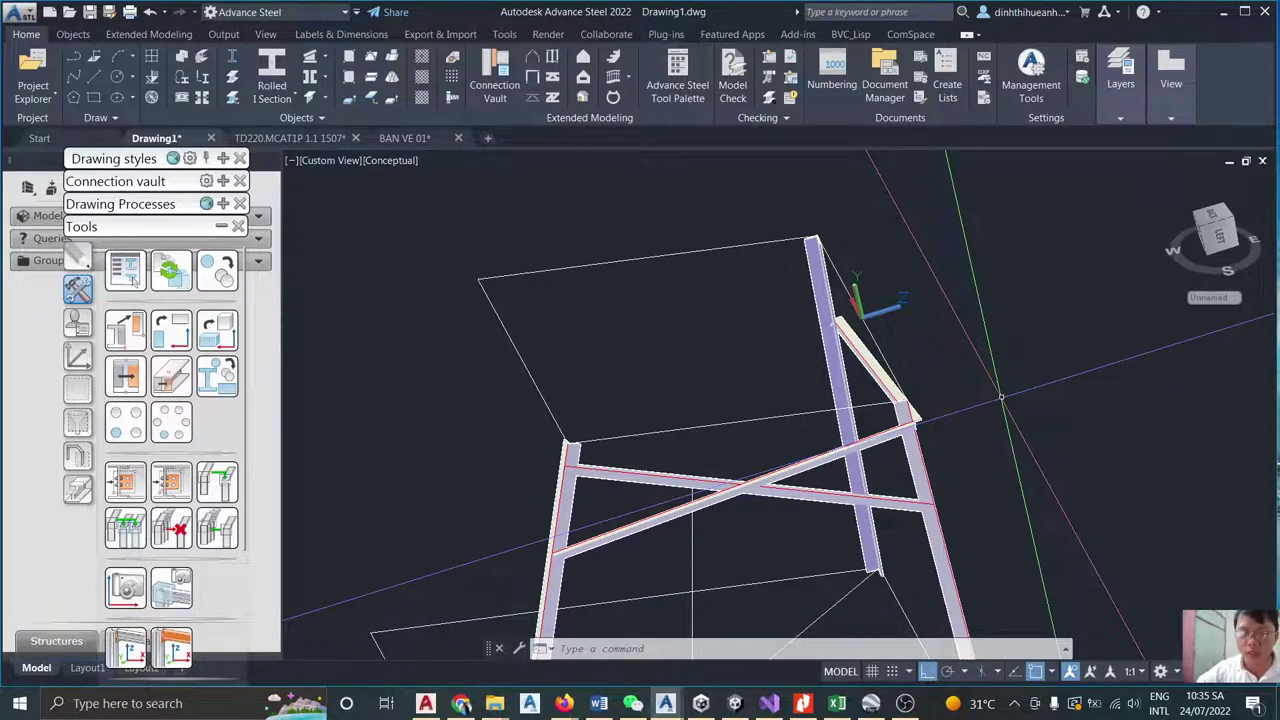
middle_click_drag(1001, 397, 690, 510, "shift")
scroll(672, 513, "down", 2)
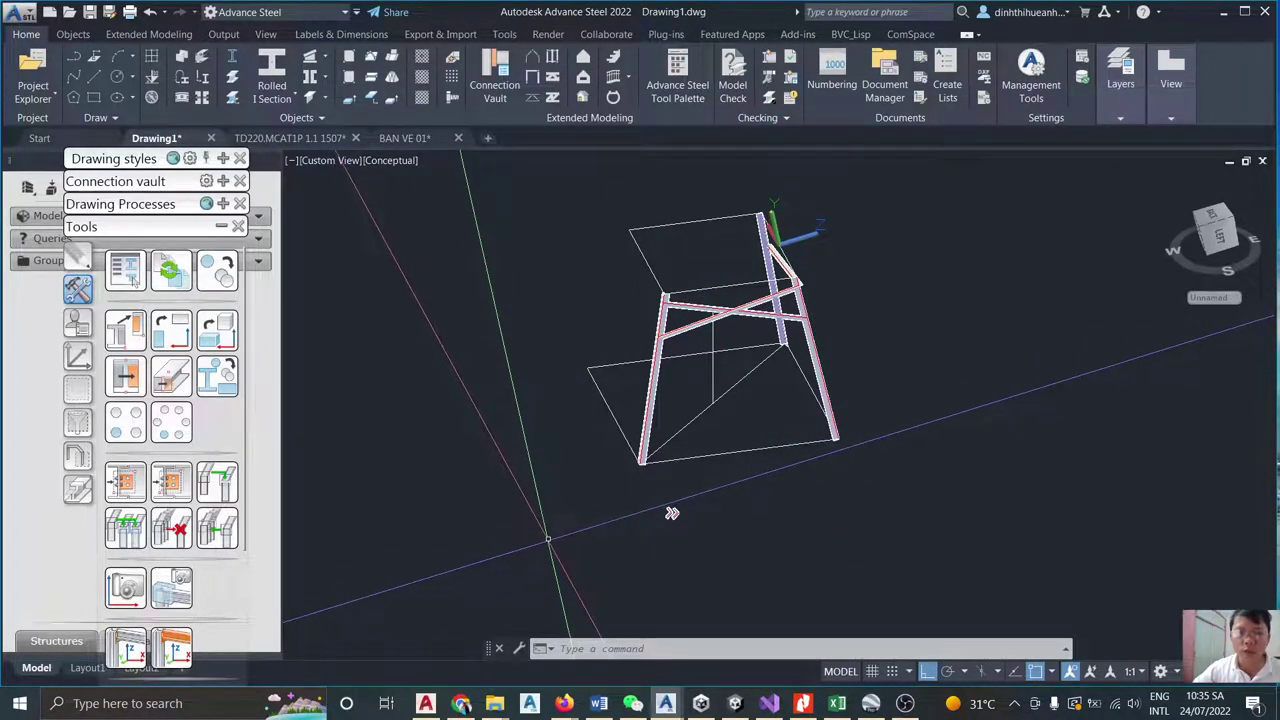
left_click(547, 540)
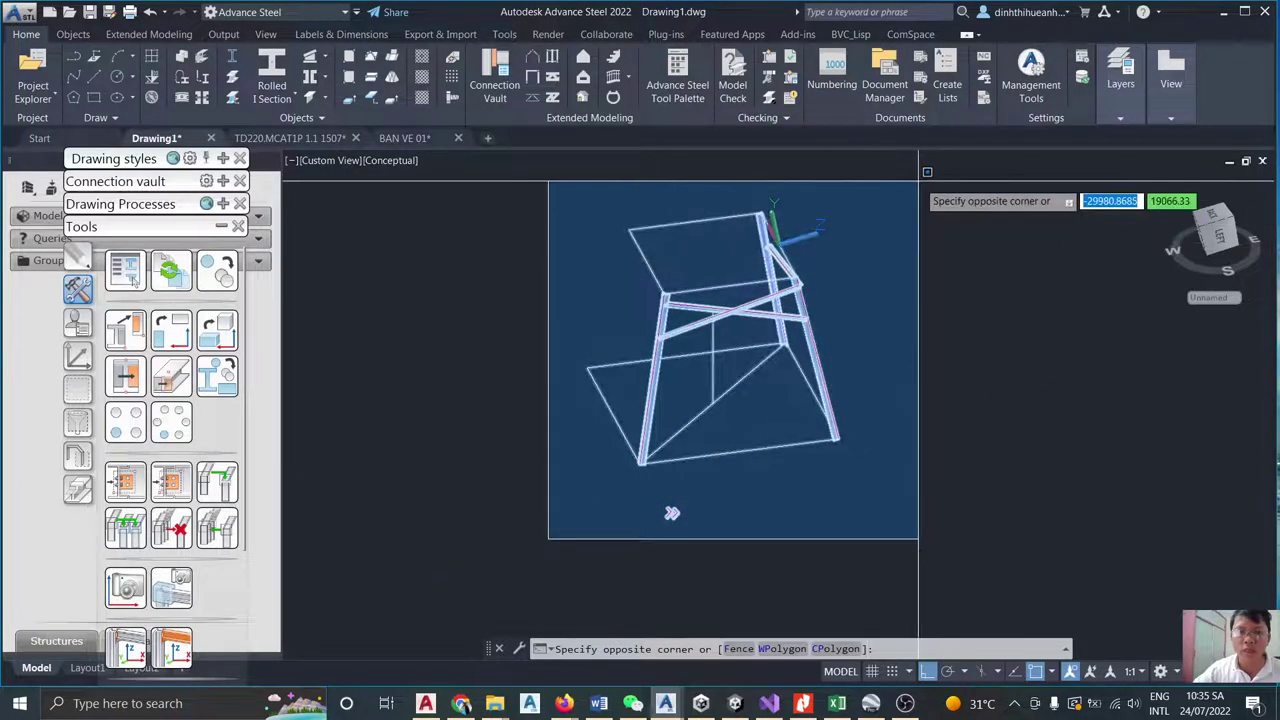
key("Escape")
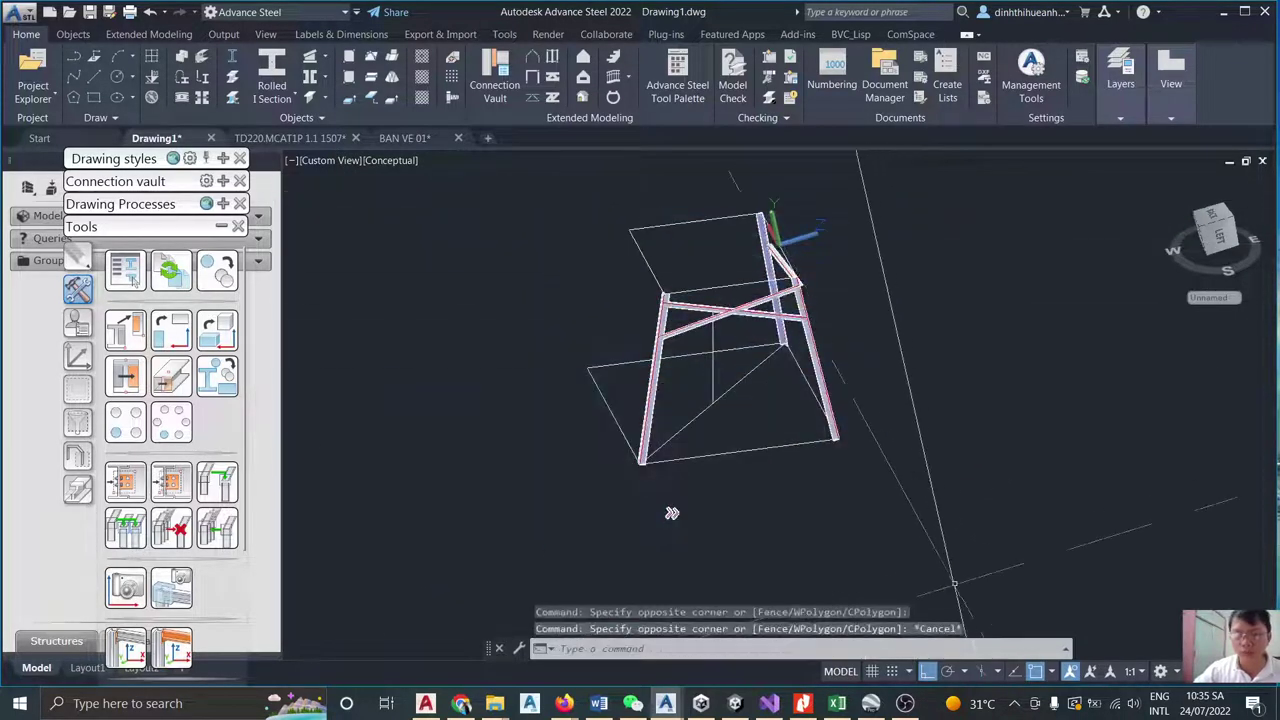